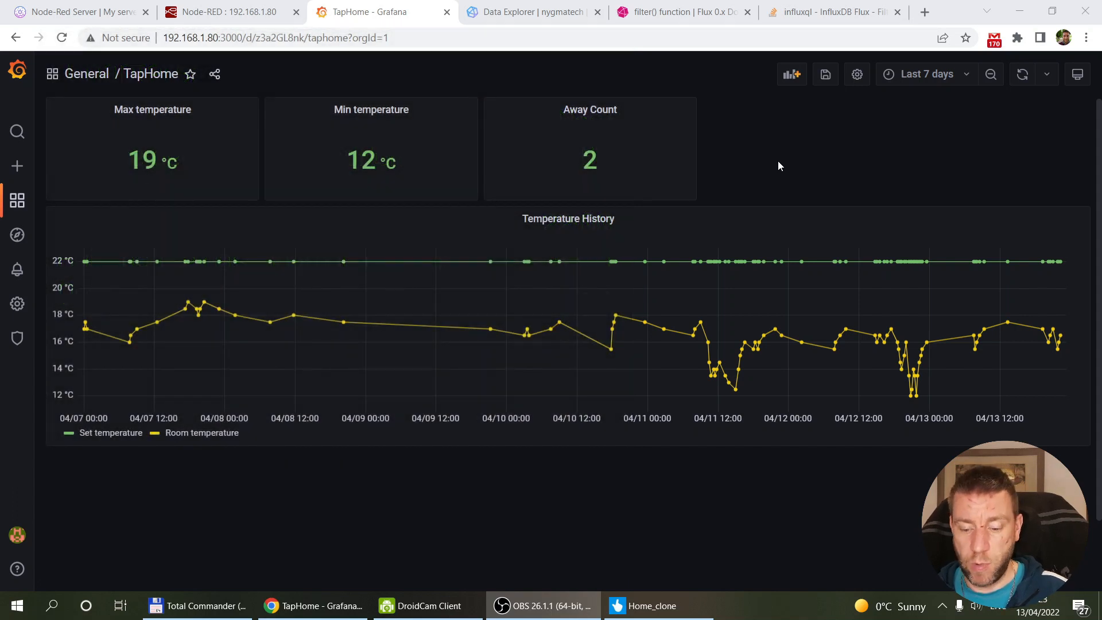
Step: Switch to the TapHome Home_clone app, look over its device list and presence modes, and minimize it
{"action": "left_click", "coordinate": [647, 604]}
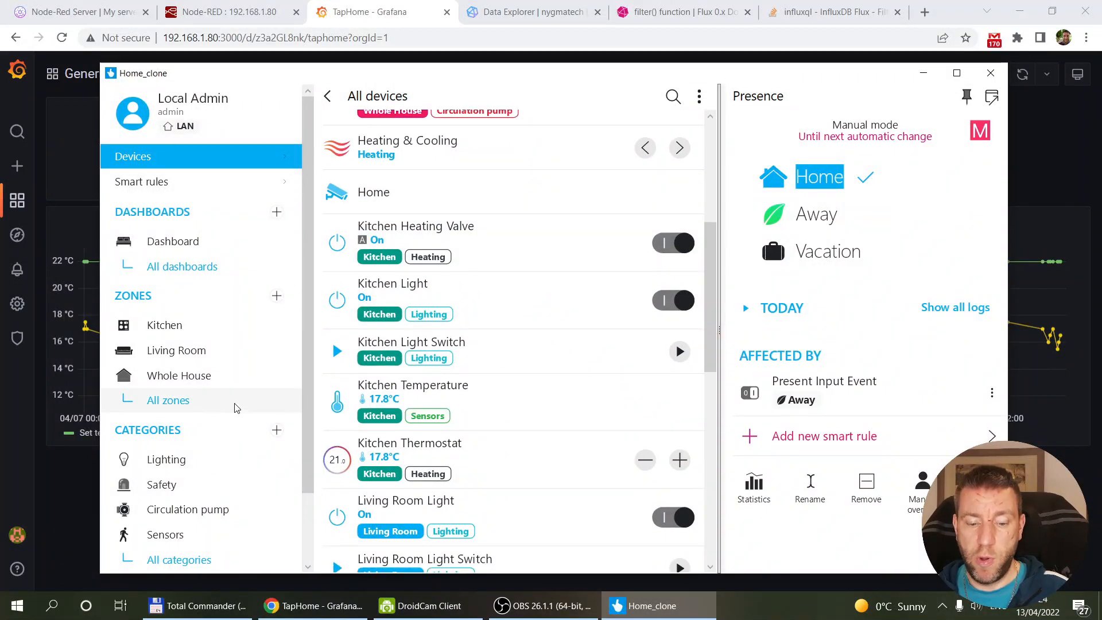
{"action": "scroll", "coordinate": [198, 419], "scroll_direction": "down", "scroll_amount": 3}
{"action": "scroll", "coordinate": [212, 402], "scroll_direction": "up", "scroll_amount": 3}
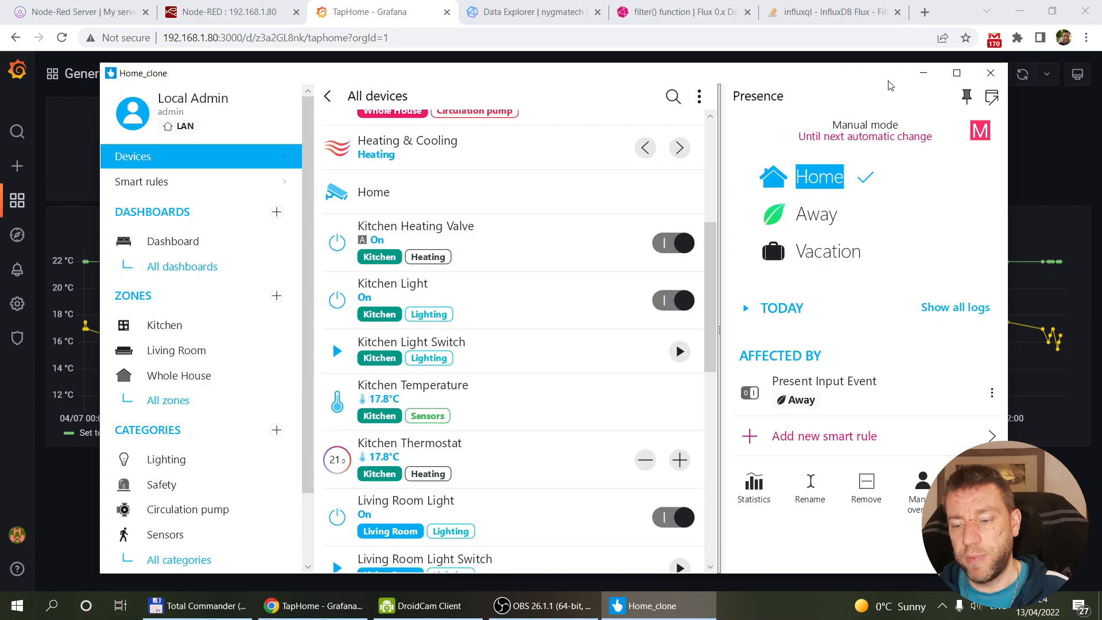
{"action": "left_click", "coordinate": [922, 73]}
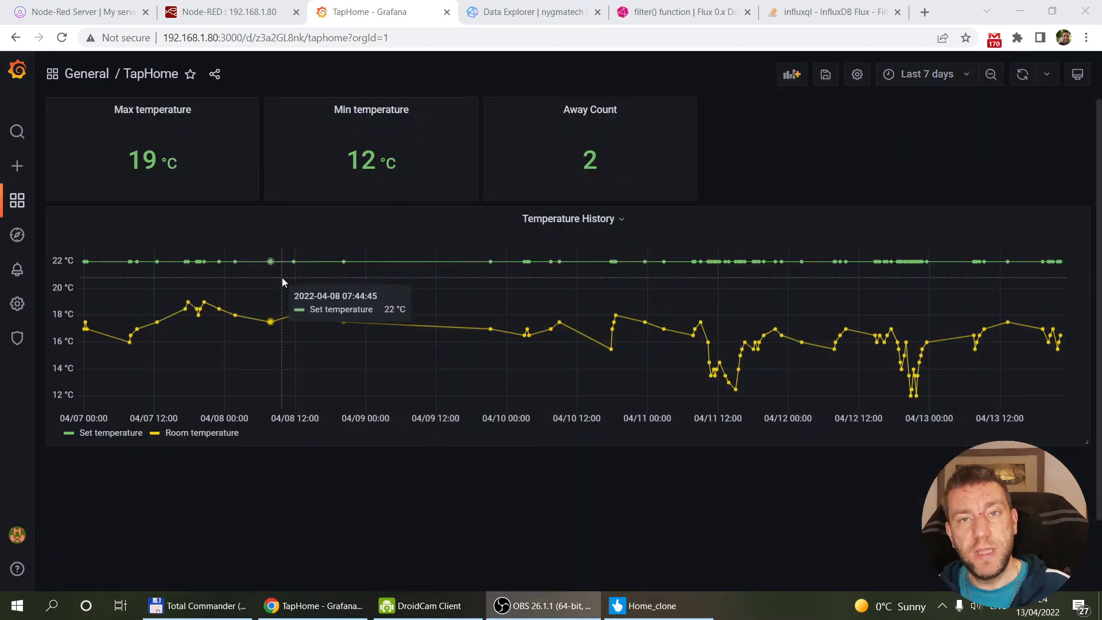
Step: Review the thermostat and light flows in Node-RED's TapHome flow, and check the stored taphome data in Data Explorer
{"action": "left_click", "coordinate": [207, 12]}
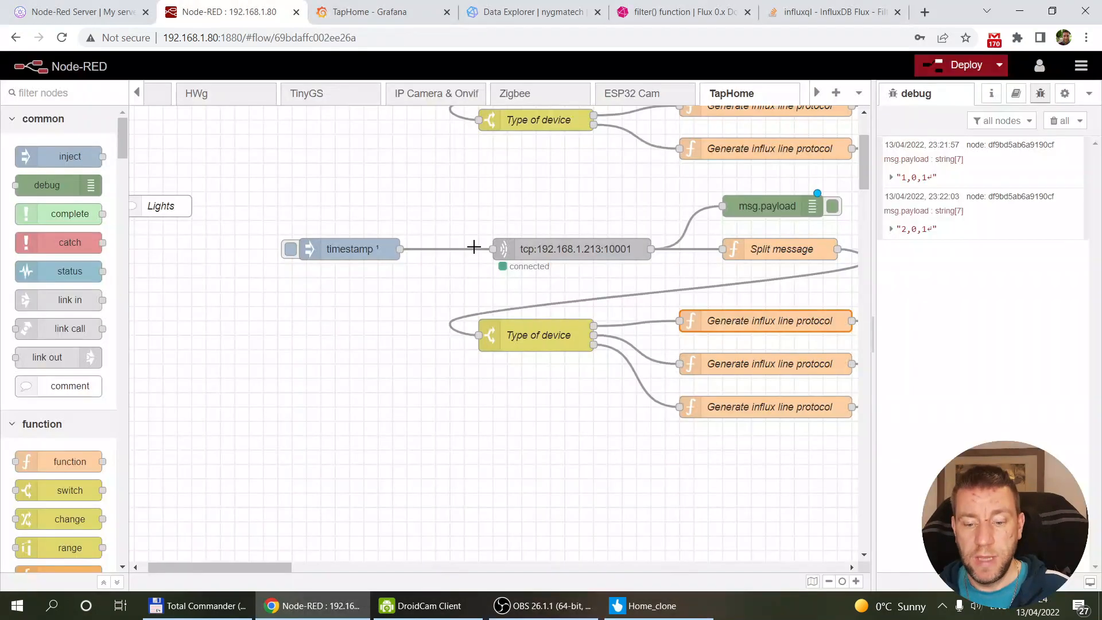
{"action": "scroll", "coordinate": [597, 311], "scroll_direction": "up", "scroll_amount": 3}
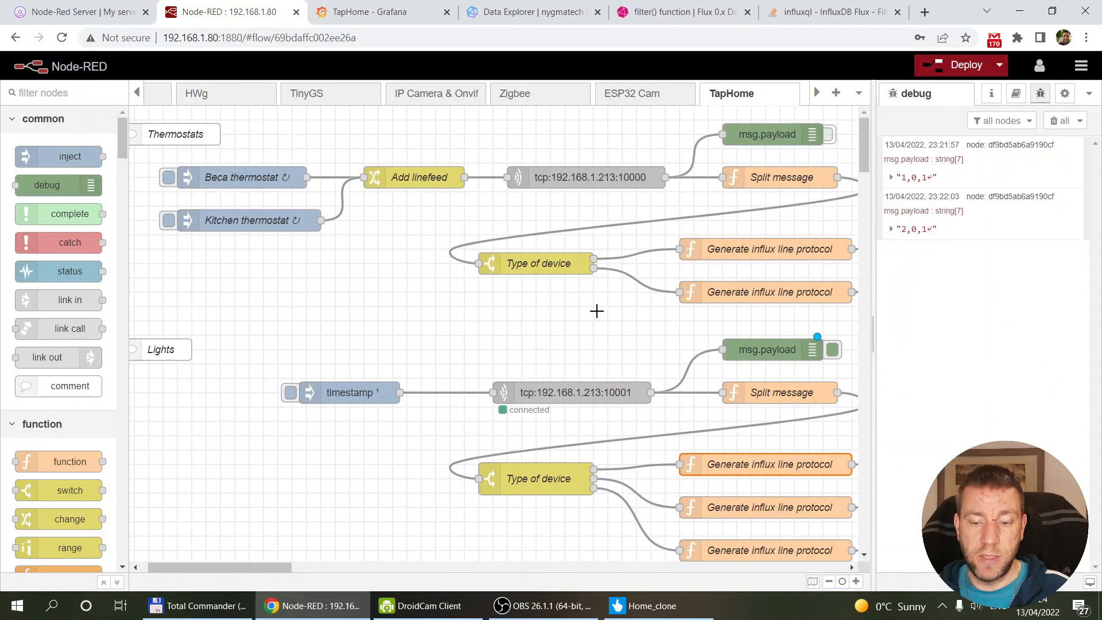
{"action": "left_click_drag", "start_coordinate": [250, 568], "coordinate": [310, 568]}
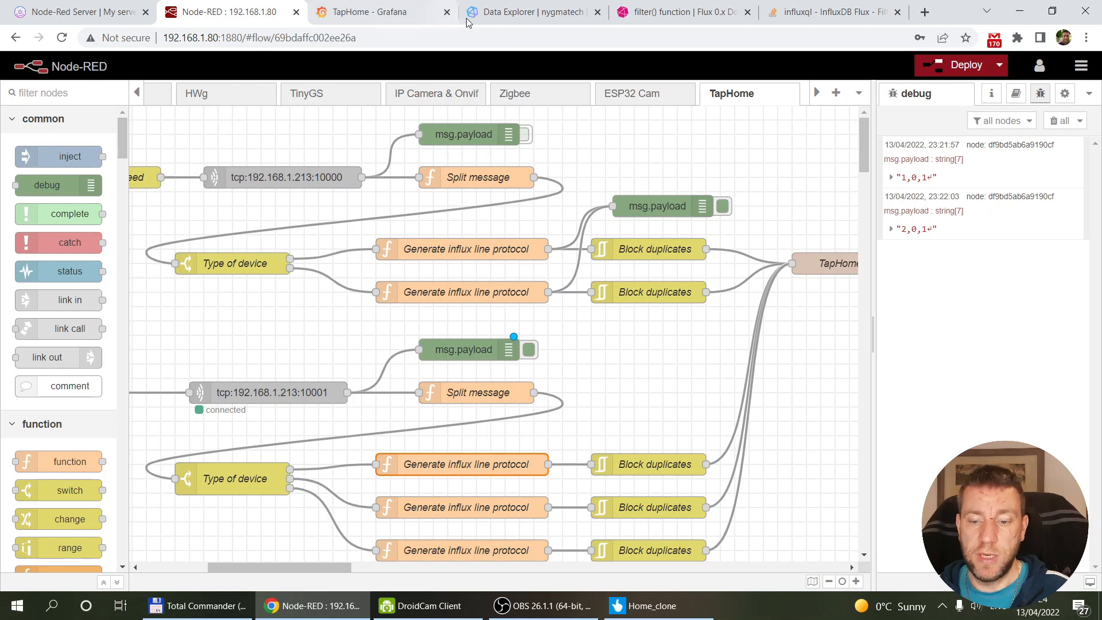
{"action": "left_click", "coordinate": [519, 11]}
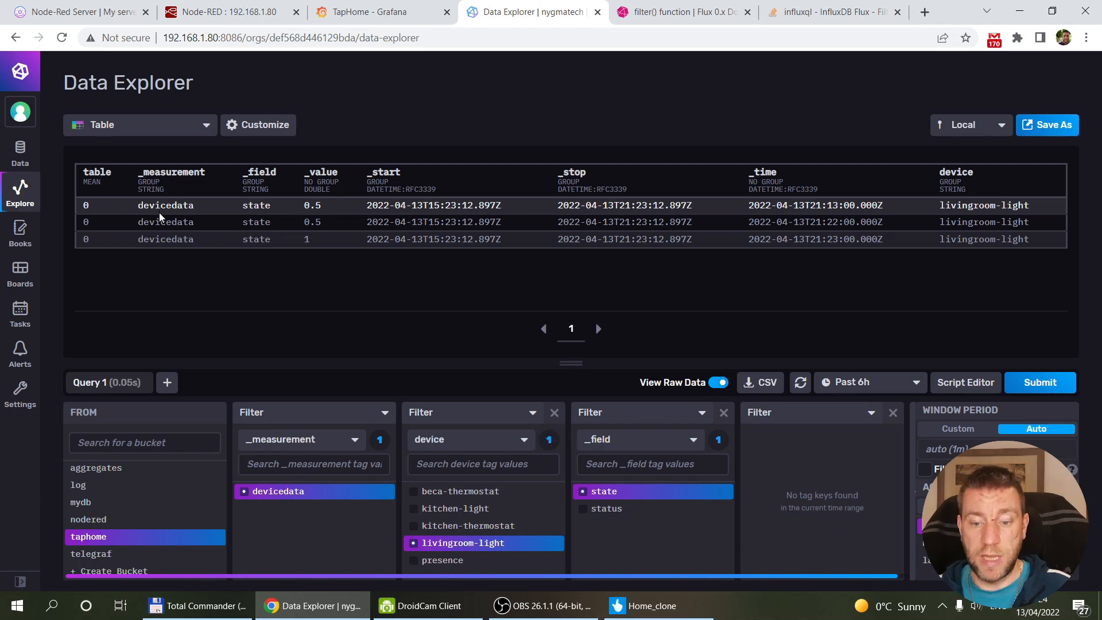
Step: Set the time range of the TapHome dashboard in Grafana to the last 12 hours
{"action": "left_click", "coordinate": [396, 13]}
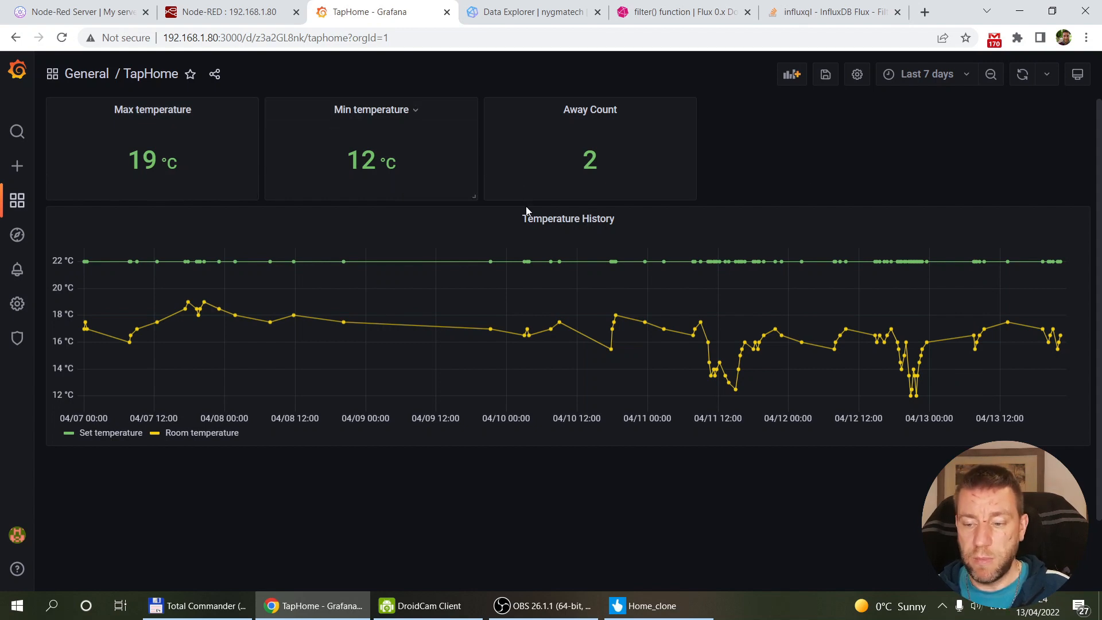
{"action": "left_click", "coordinate": [963, 79]}
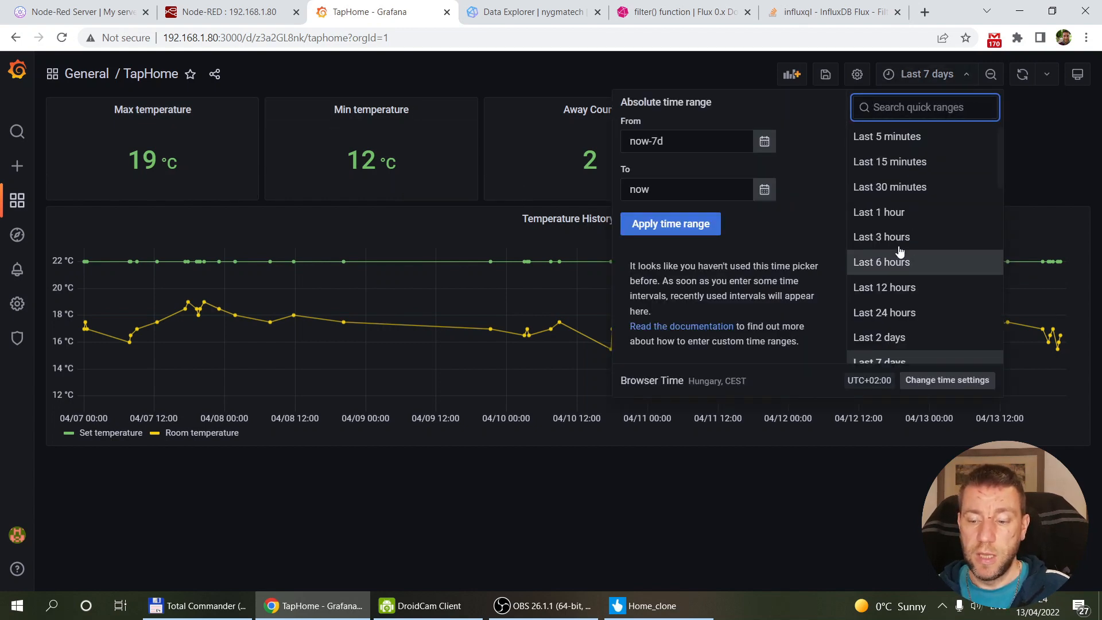
{"action": "left_click", "coordinate": [919, 289]}
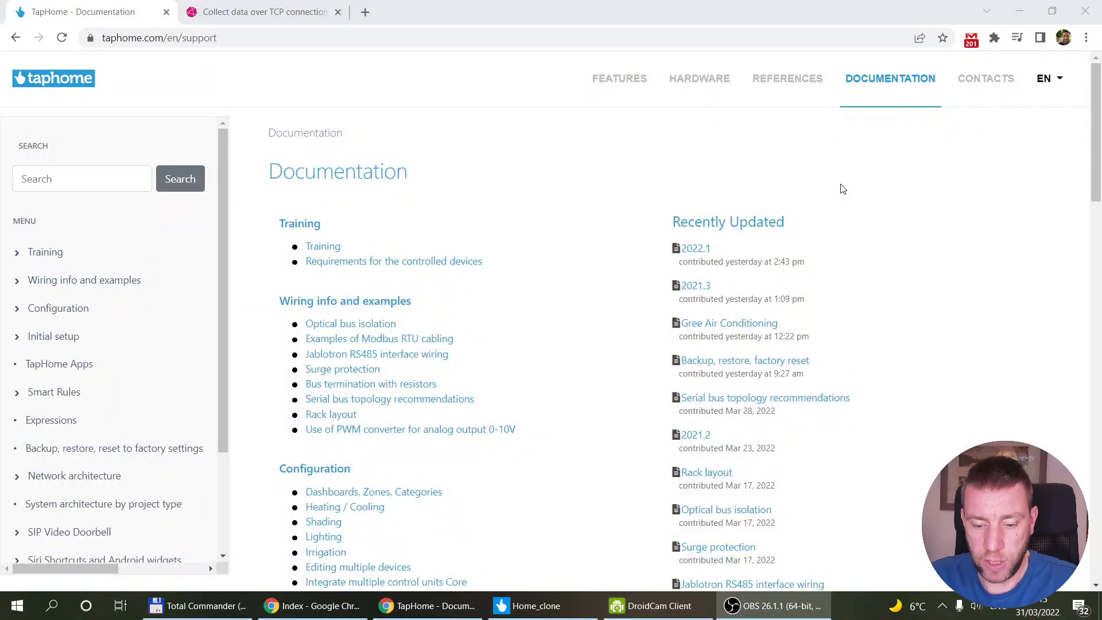
Step: Open the Integration Protocol (AMX, Lutron, Crestron, Control4, Clipsal) article from the TapHome documentation's 3rd party integration section
{"action": "scroll", "coordinate": [842, 190], "scroll_direction": "down", "scroll_amount": 4}
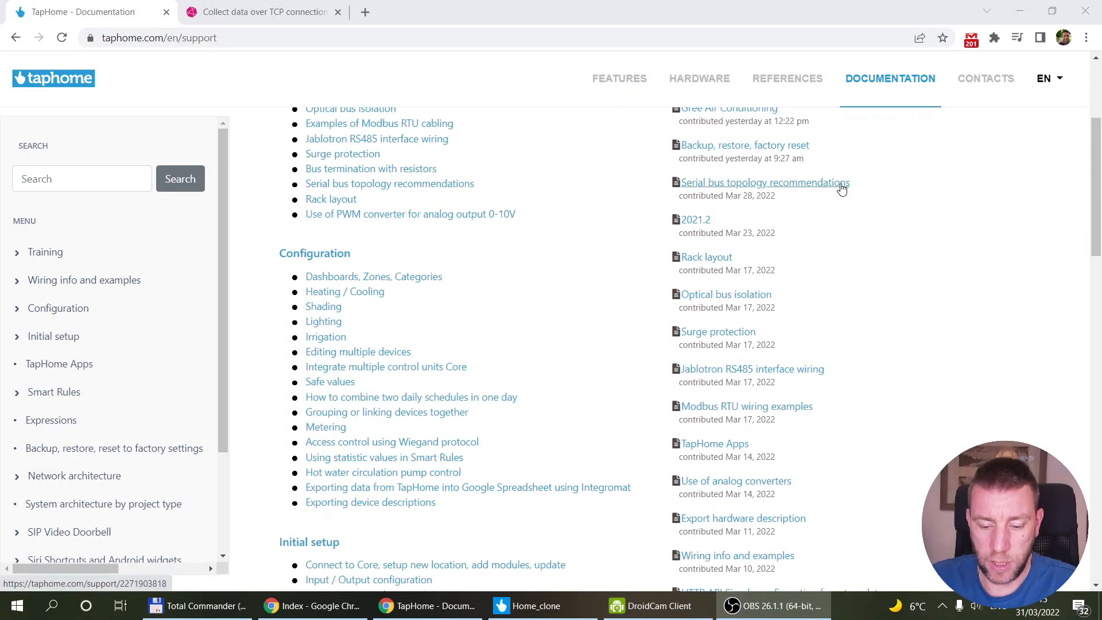
{"action": "scroll", "coordinate": [841, 189], "scroll_direction": "down", "scroll_amount": 12}
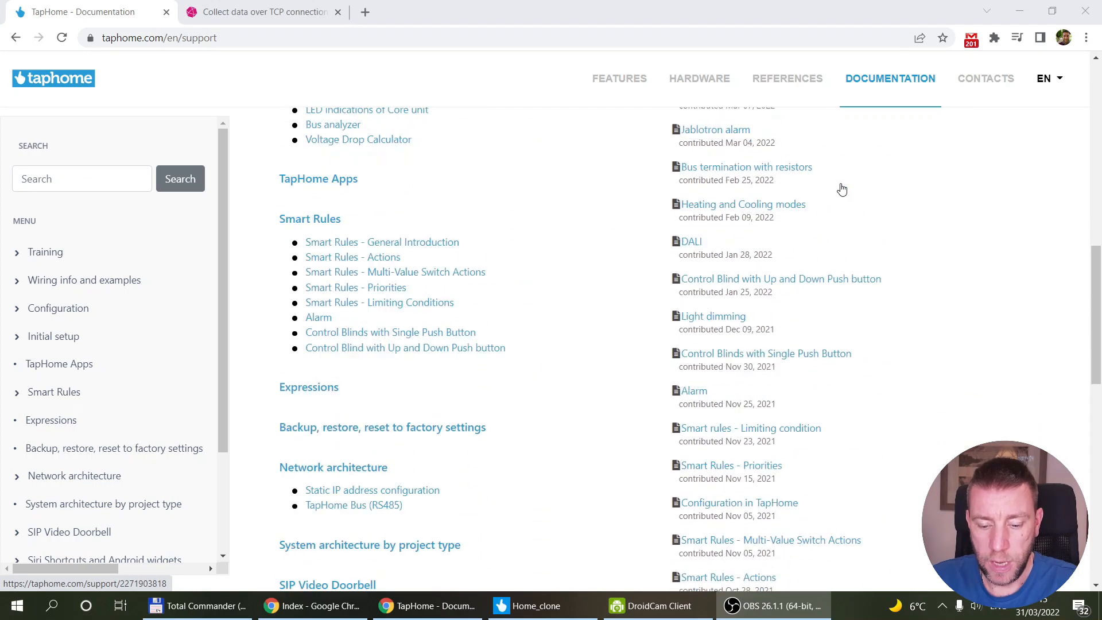
{"action": "scroll", "coordinate": [841, 190], "scroll_direction": "down", "scroll_amount": 9}
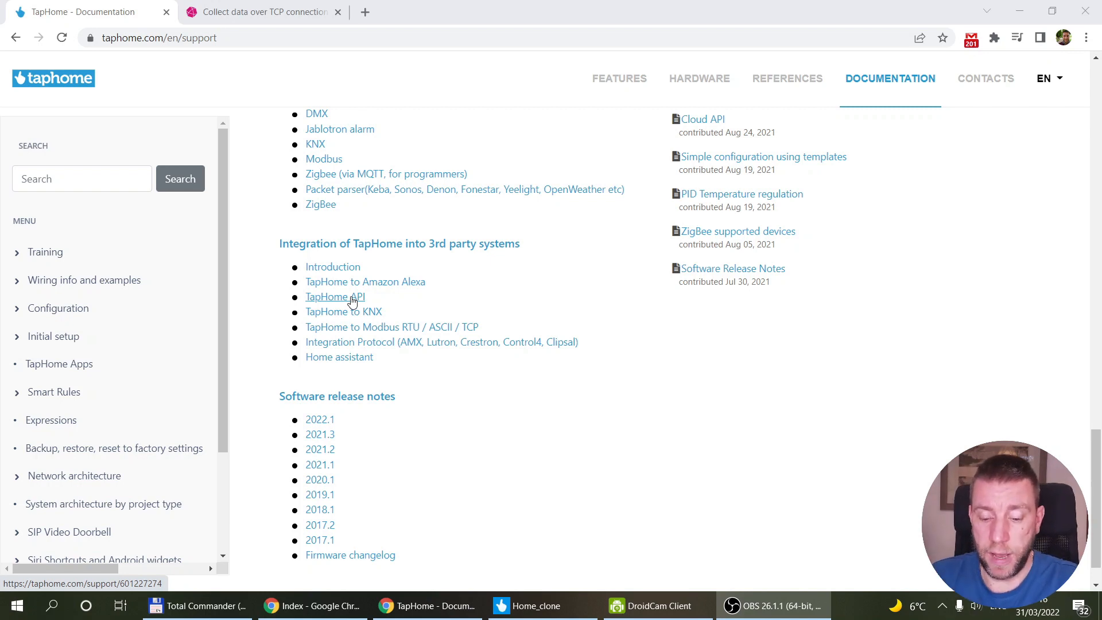
{"action": "left_click", "coordinate": [382, 349]}
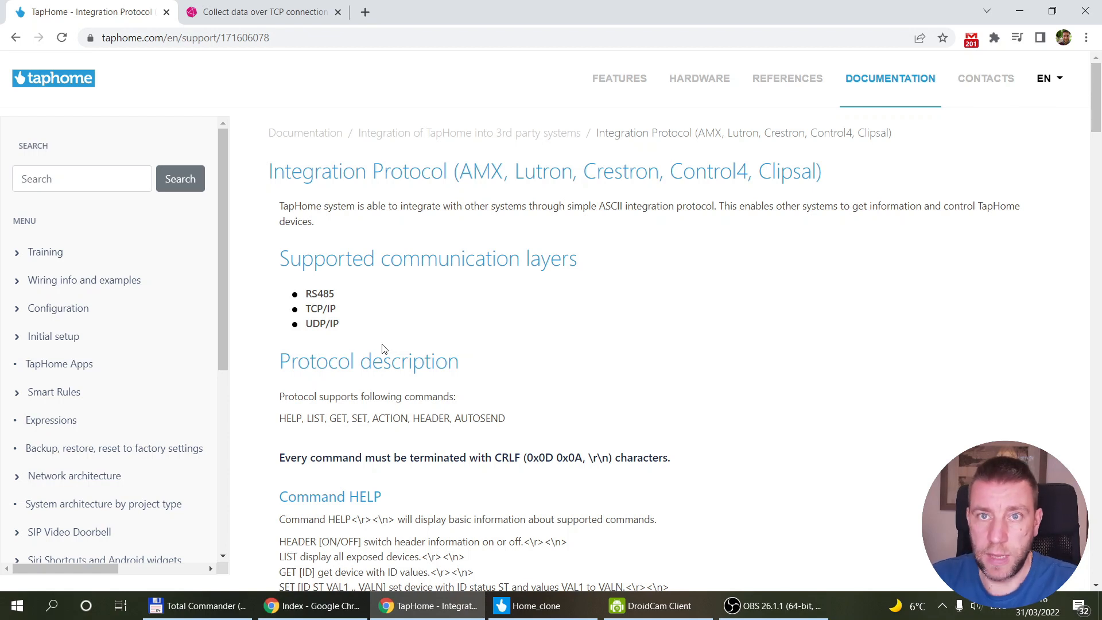
Step: Read the Integration Protocol commands and the instructions for exposing devices over RS485, TCP and UDP
{"action": "scroll", "coordinate": [593, 351], "scroll_direction": "down", "scroll_amount": 10}
{"action": "scroll", "coordinate": [593, 351], "scroll_direction": "up", "scroll_amount": 5}
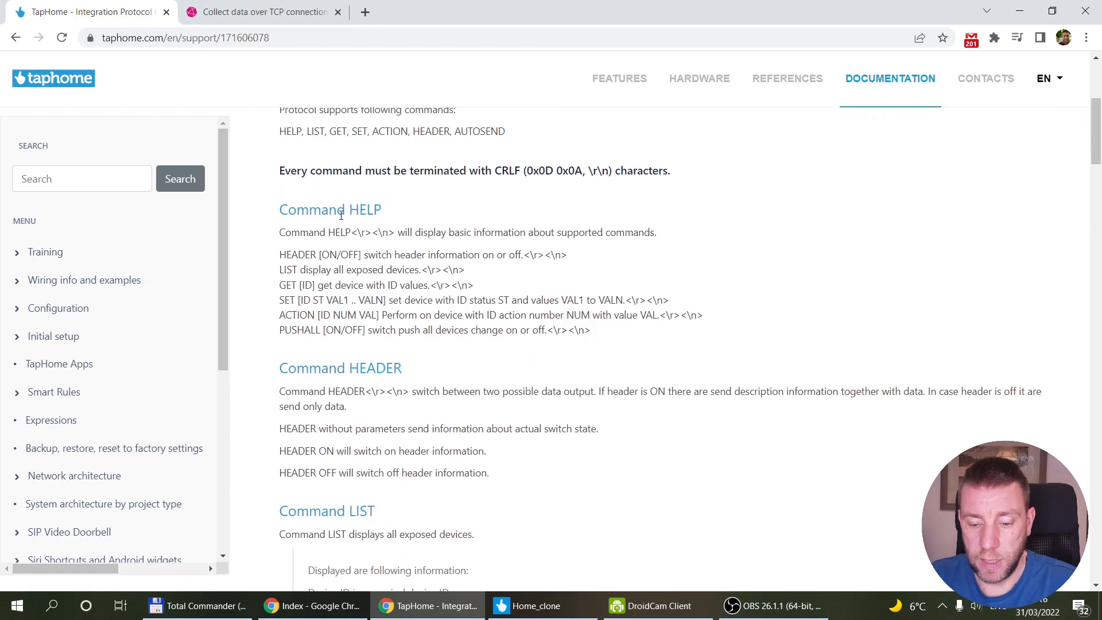
{"action": "scroll", "coordinate": [455, 256], "scroll_direction": "down", "scroll_amount": 5}
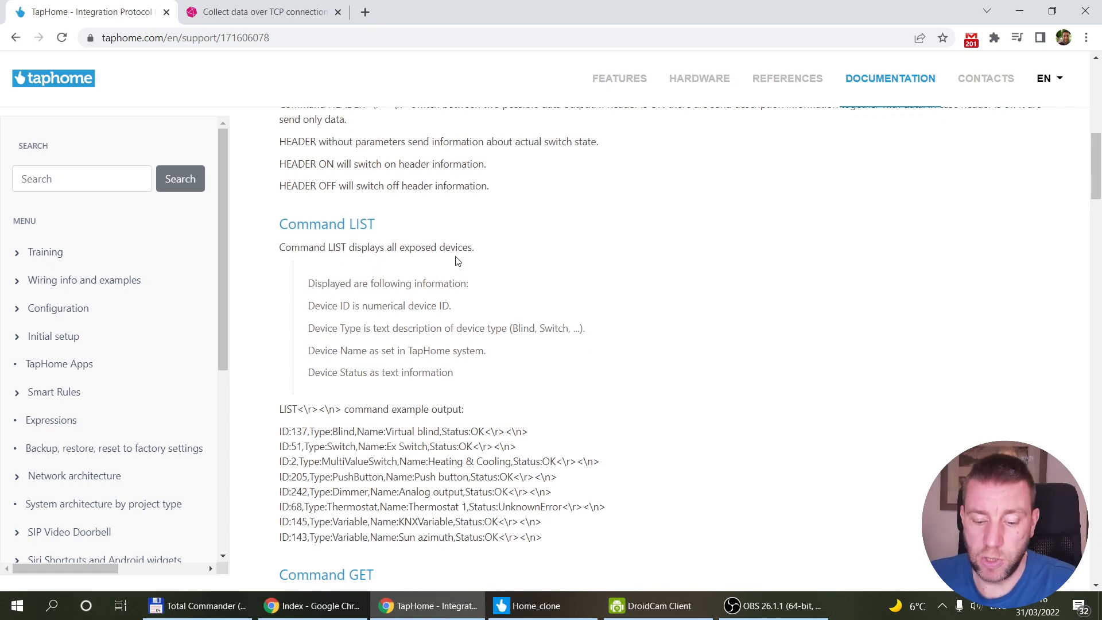
{"action": "scroll", "coordinate": [457, 261], "scroll_direction": "down", "scroll_amount": 6}
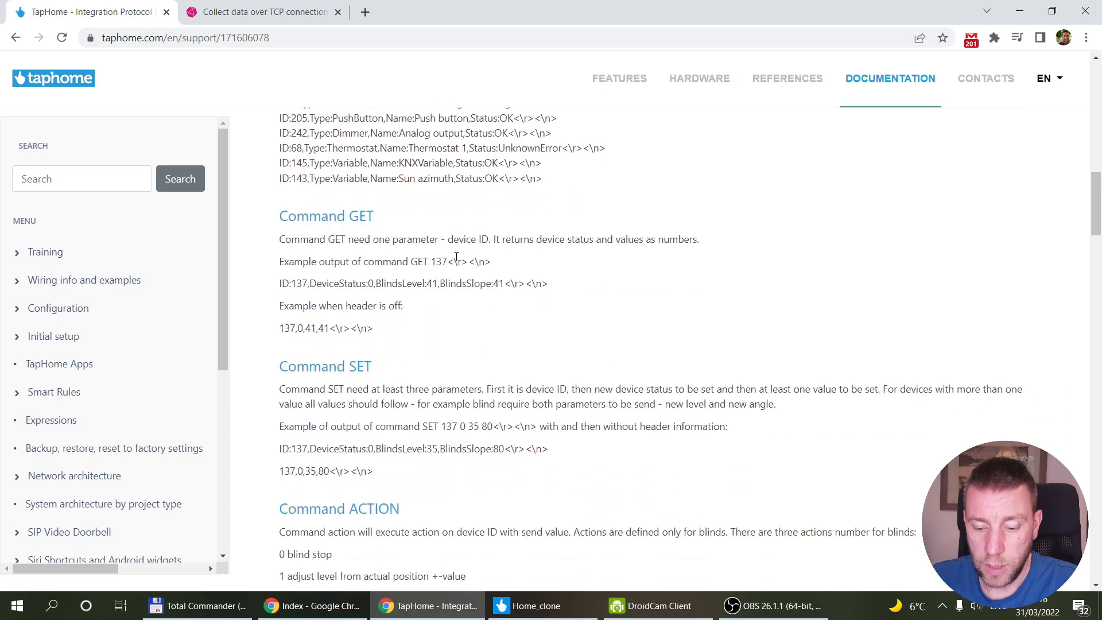
{"action": "scroll", "coordinate": [457, 259], "scroll_direction": "down", "scroll_amount": 17}
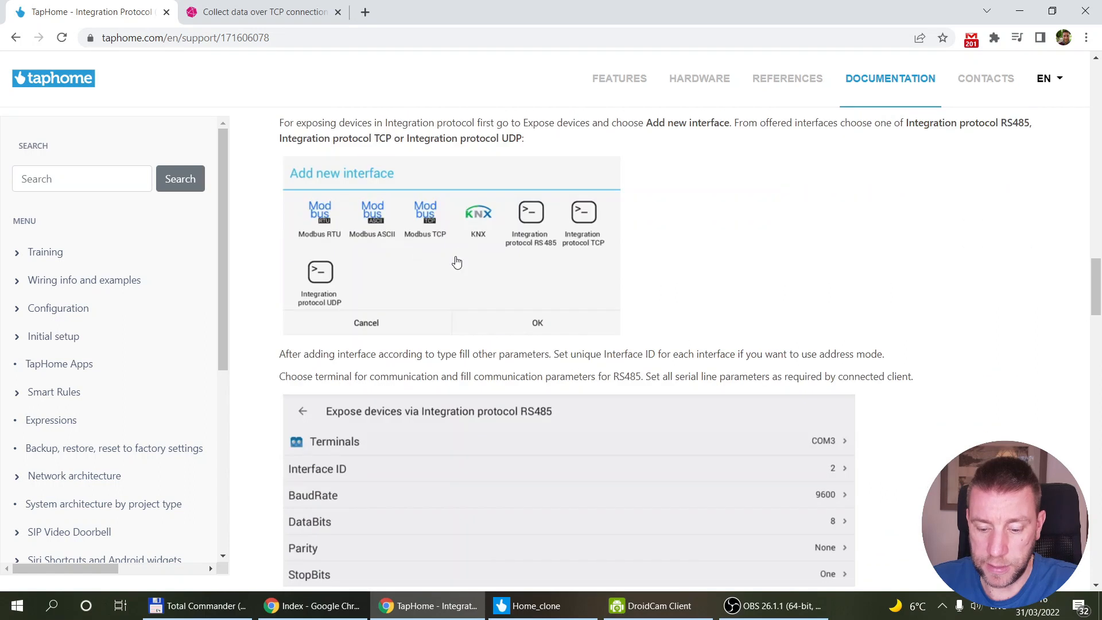
{"action": "scroll", "coordinate": [457, 262], "scroll_direction": "down", "scroll_amount": 9}
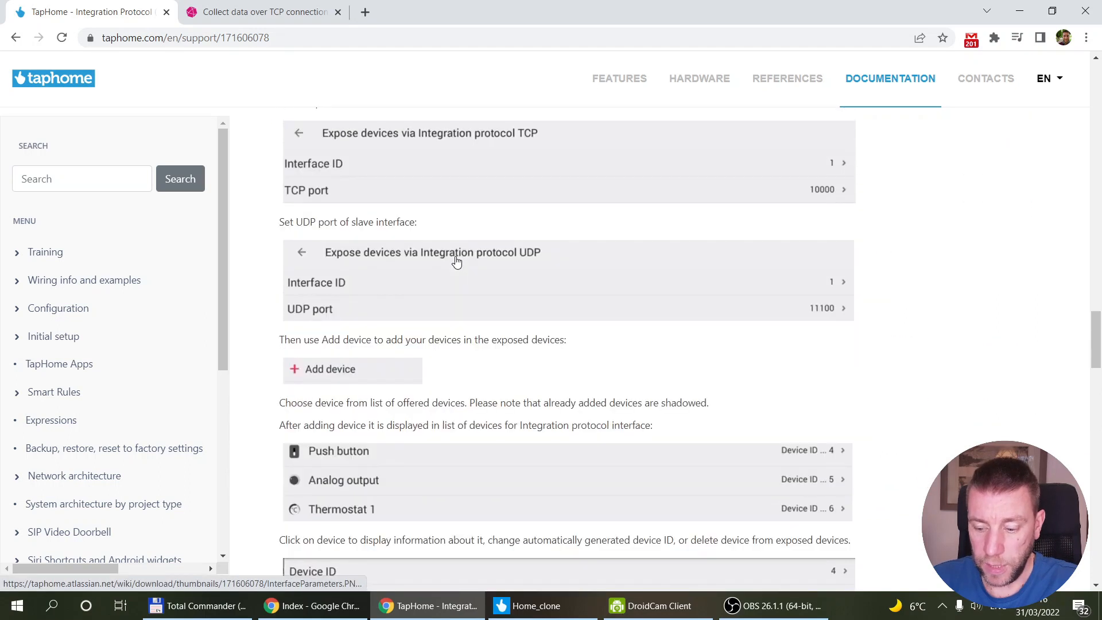
Step: Examine the article's device support table, highlighting the Slide, Alarm and Impulse counter entries, and return to the command descriptions
{"action": "scroll", "coordinate": [457, 261], "scroll_direction": "down", "scroll_amount": 13}
{"action": "scroll", "coordinate": [456, 262], "scroll_direction": "down", "scroll_amount": 2}
{"action": "scroll", "coordinate": [456, 256], "scroll_direction": "down", "scroll_amount": 1}
{"action": "scroll", "coordinate": [457, 259], "scroll_direction": "down", "scroll_amount": 13}
{"action": "scroll", "coordinate": [457, 261], "scroll_direction": "down", "scroll_amount": 5}
{"action": "scroll", "coordinate": [458, 261], "scroll_direction": "up", "scroll_amount": 4}
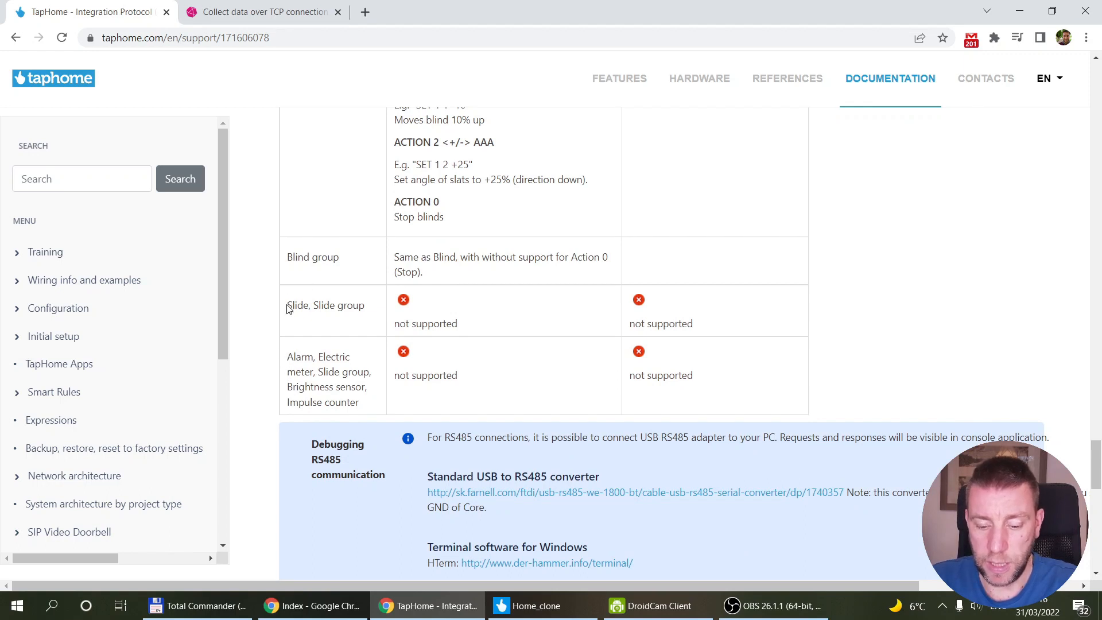
{"action": "left_click_drag", "start_coordinate": [288, 304], "coordinate": [368, 409]}
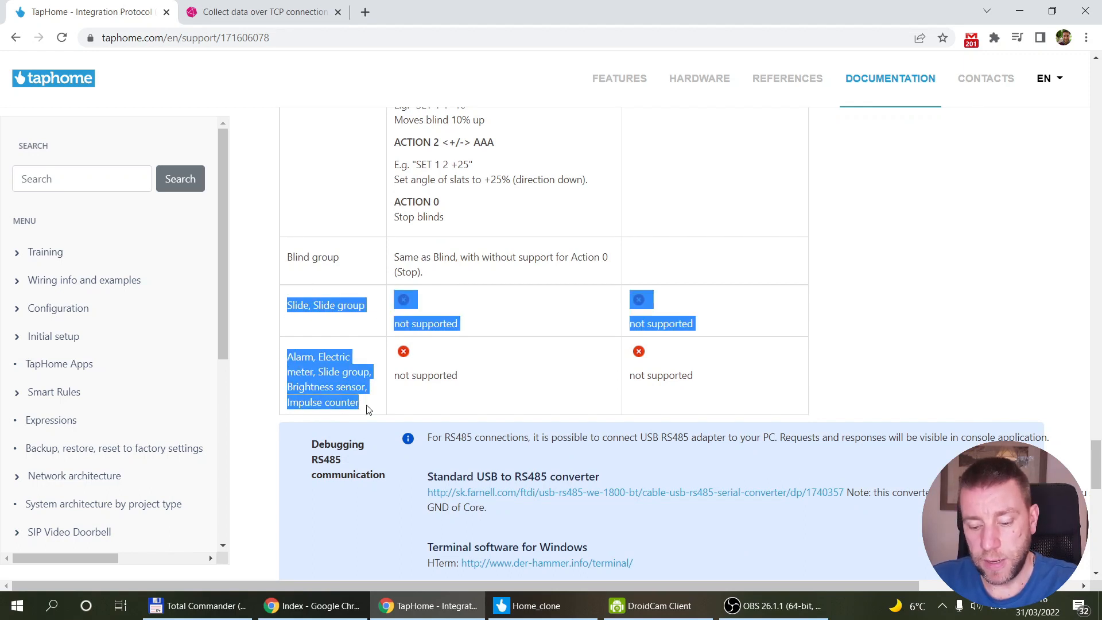
{"action": "left_click", "coordinate": [368, 409]}
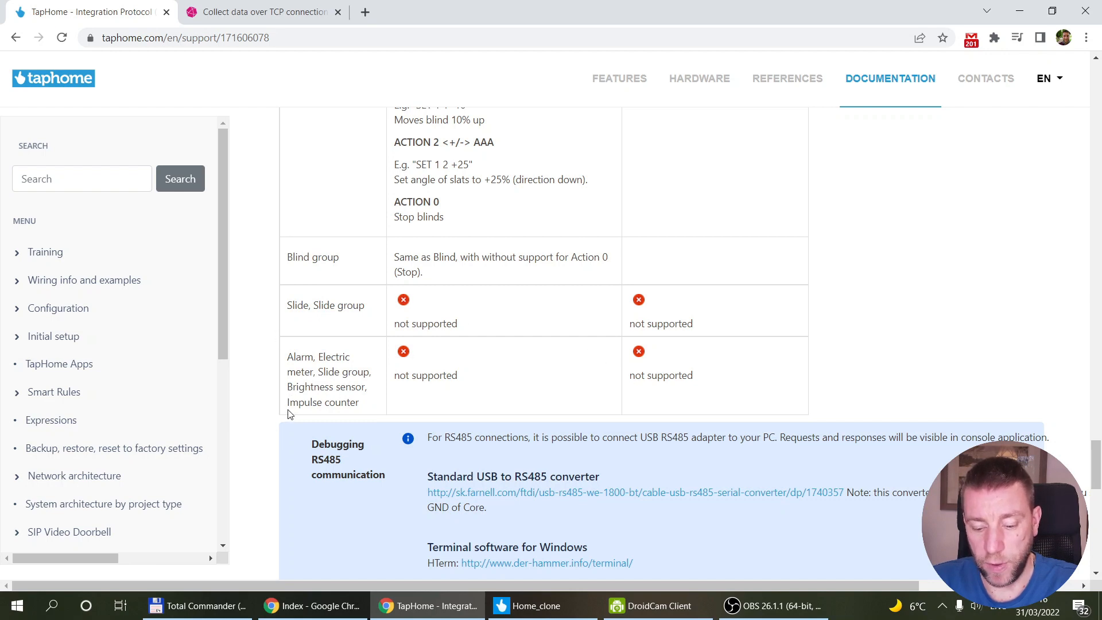
{"action": "left_click_drag", "start_coordinate": [288, 401], "coordinate": [376, 406]}
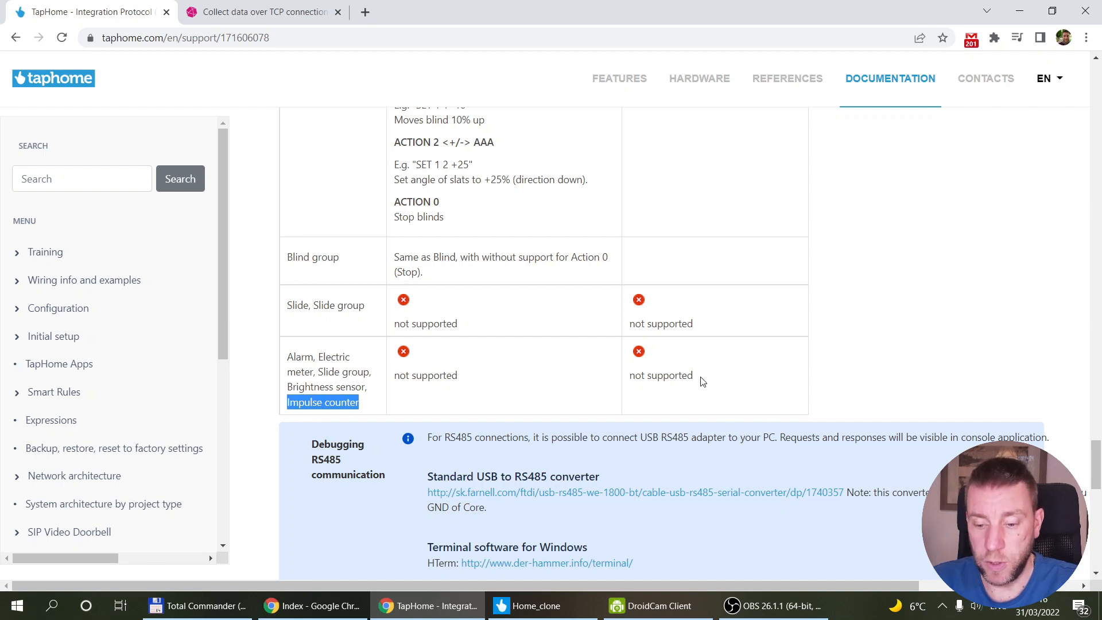
{"action": "scroll", "coordinate": [703, 382], "scroll_direction": "up", "scroll_amount": 15}
{"action": "scroll", "coordinate": [703, 382], "scroll_direction": "up", "scroll_amount": 15}
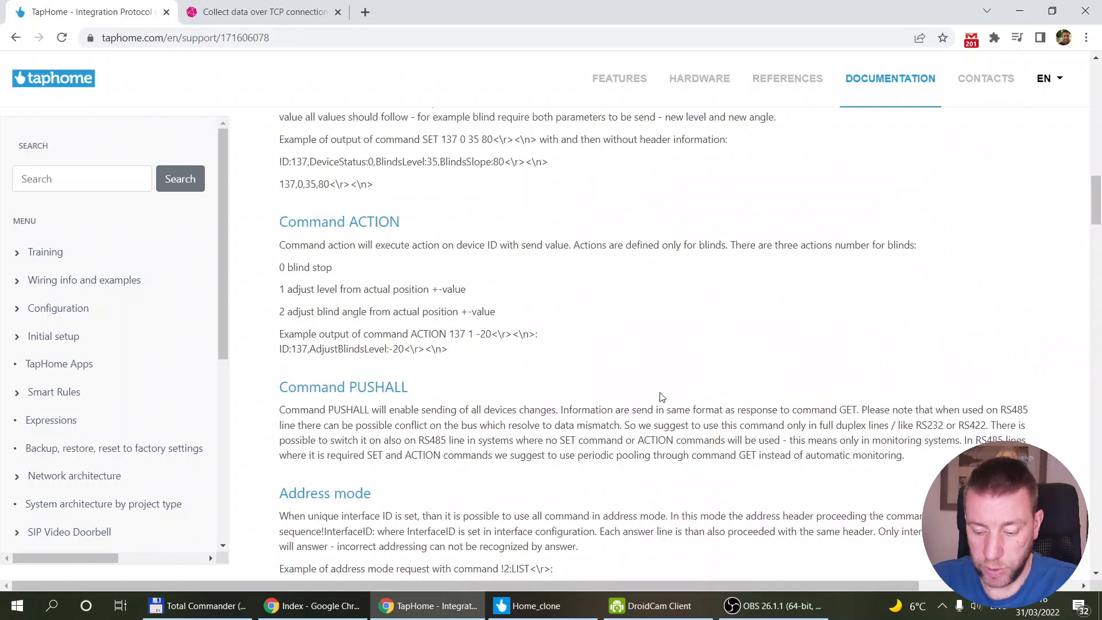
Step: Switch to the TapHome Home_clone app and add an Integration protocol TCP interface for exposing devices
{"action": "left_click", "coordinate": [548, 609]}
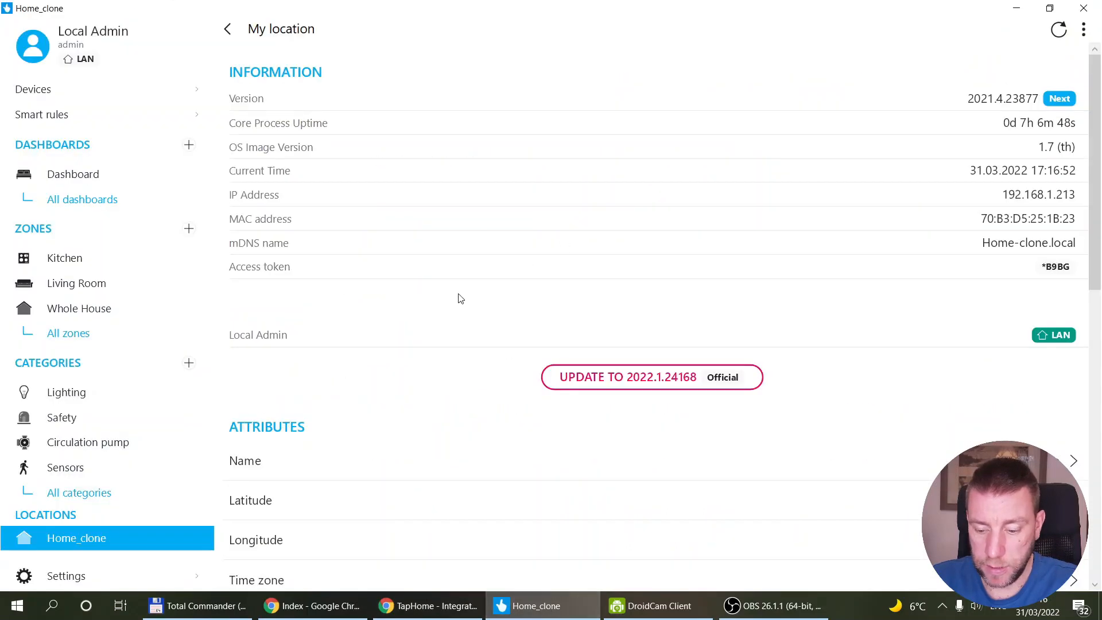
{"action": "left_click", "coordinate": [229, 31]}
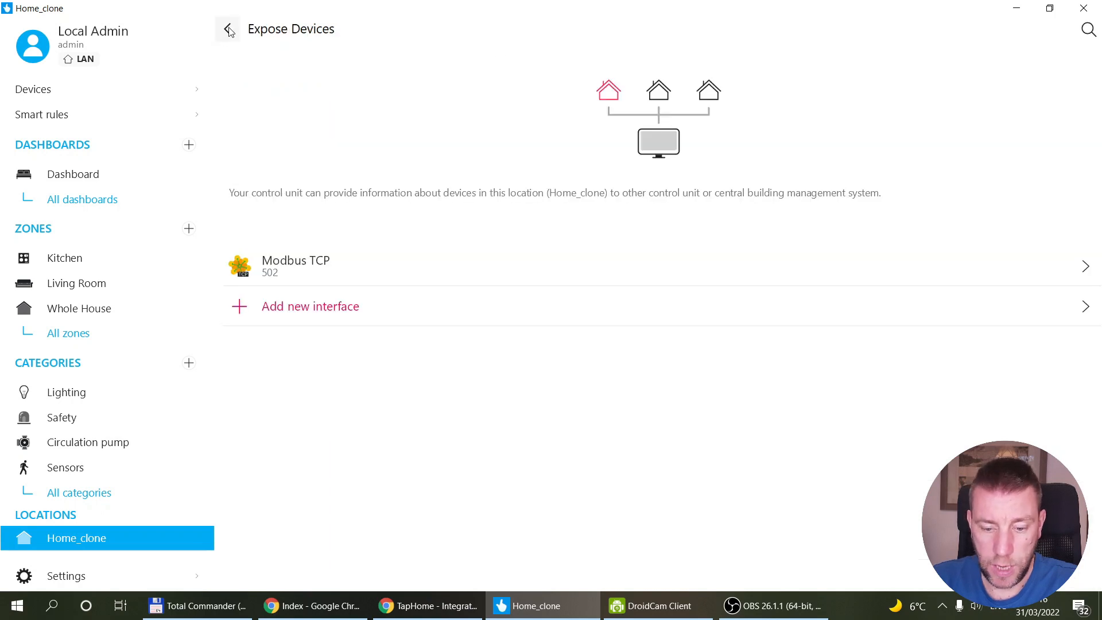
{"action": "left_click", "coordinate": [52, 576]}
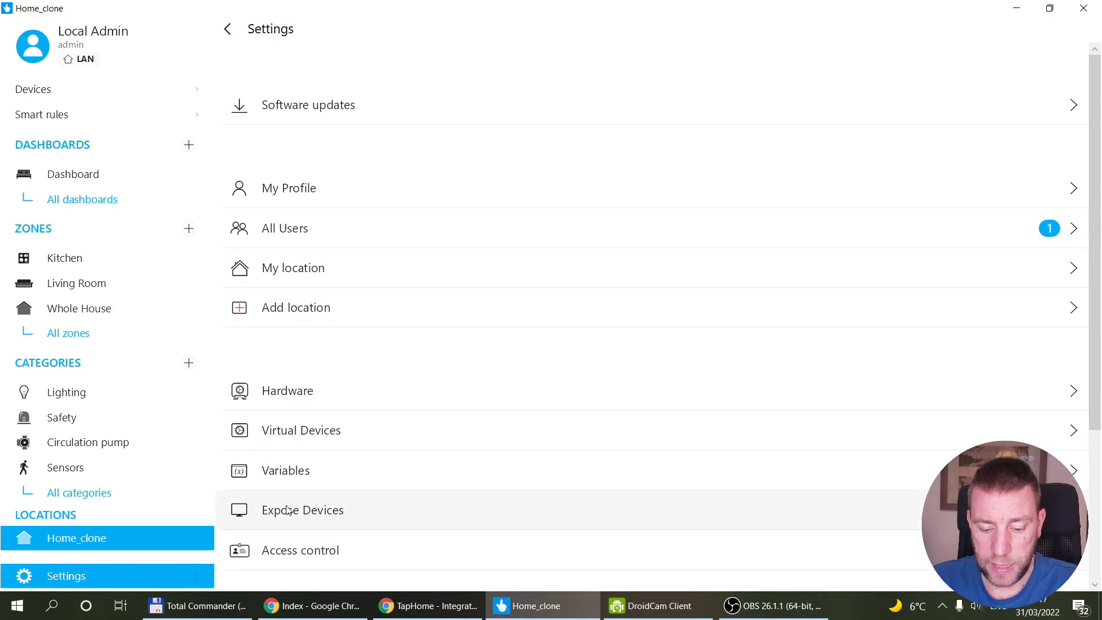
{"action": "left_click", "coordinate": [317, 515]}
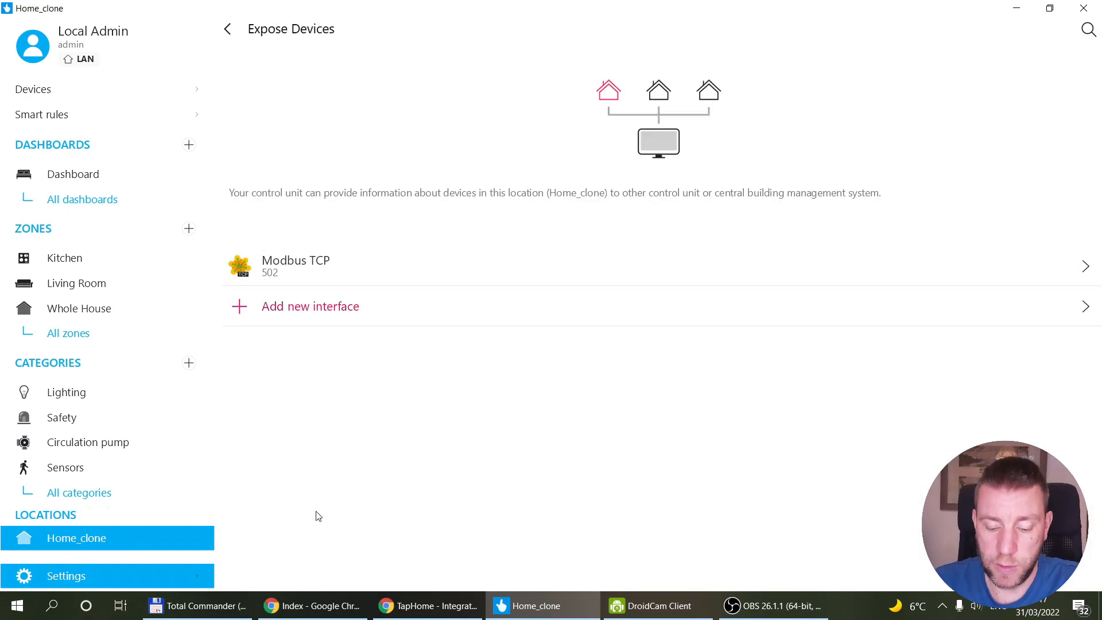
{"action": "left_click", "coordinate": [334, 316]}
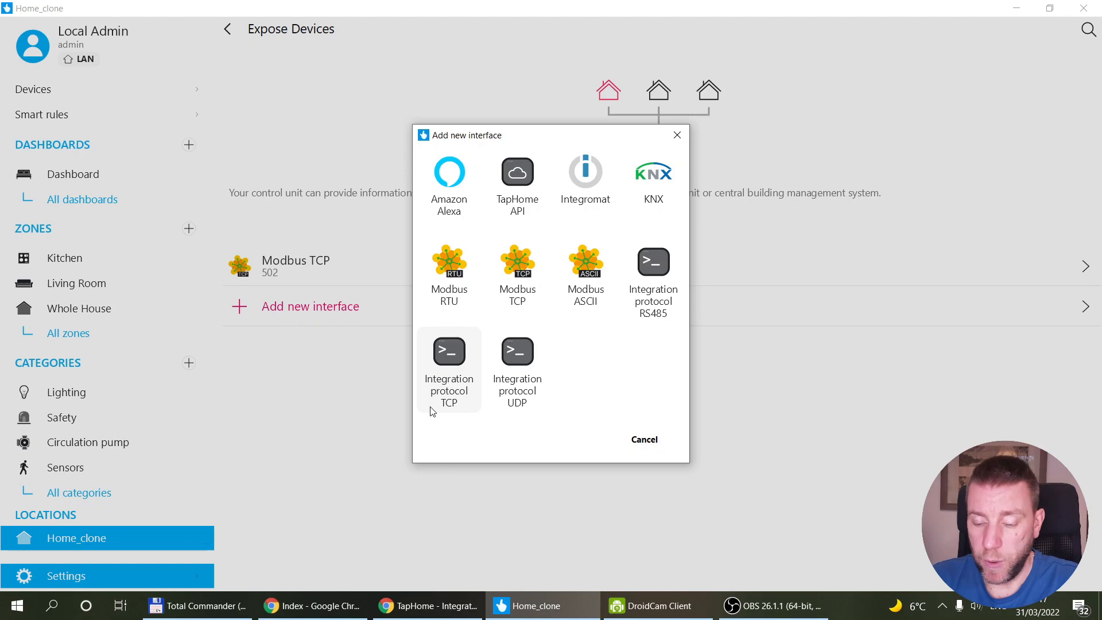
{"action": "left_click", "coordinate": [443, 389]}
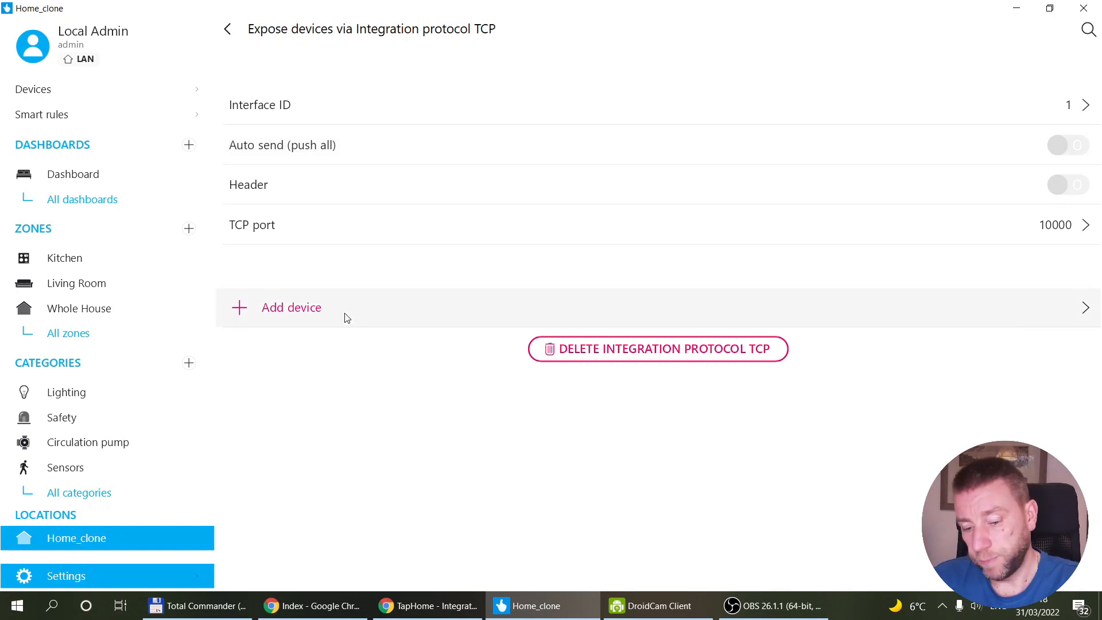
Step: Add the Beca Thermostat, Kitchen Thermostat and Presence devices to the Integration protocol TCP interface
{"action": "left_click", "coordinate": [287, 307]}
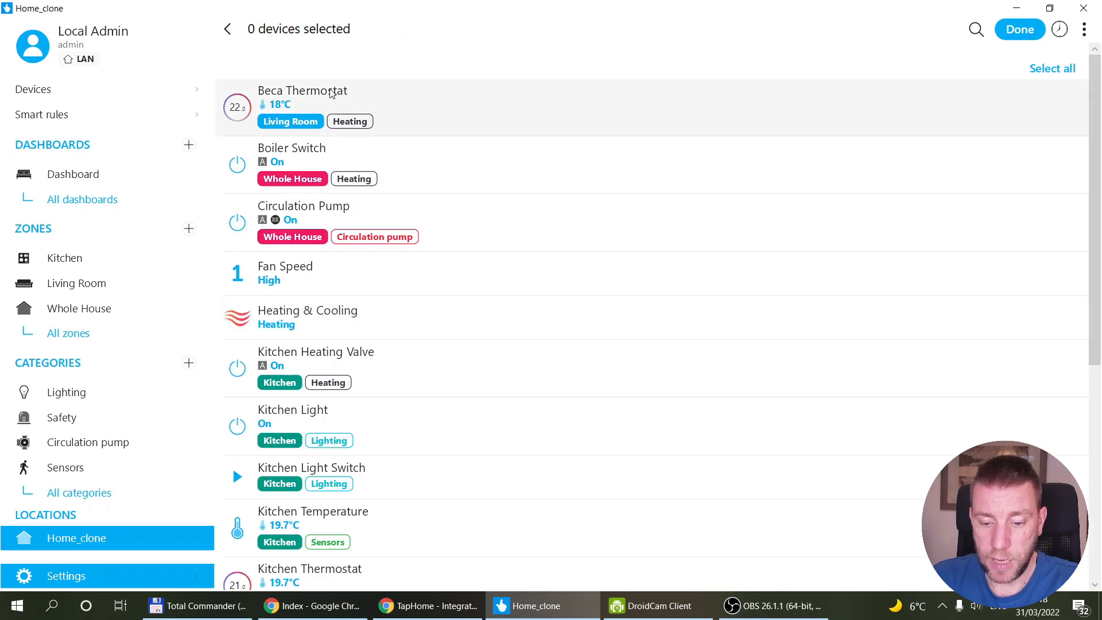
{"action": "left_click", "coordinate": [331, 93]}
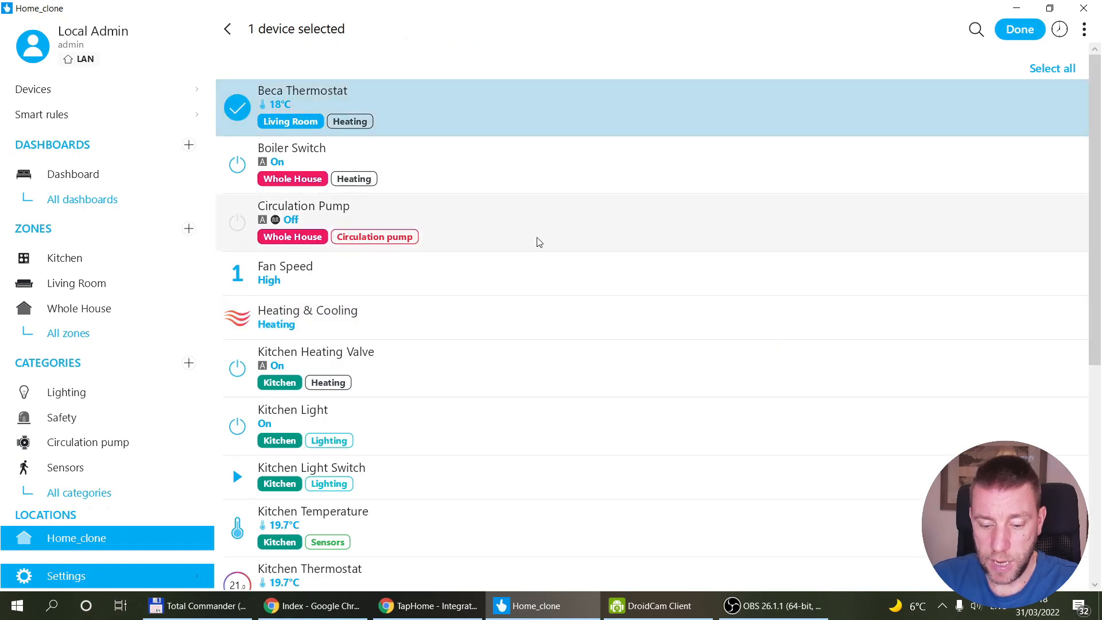
{"action": "scroll", "coordinate": [537, 238], "scroll_direction": "down", "scroll_amount": 2}
{"action": "left_click", "coordinate": [410, 480]}
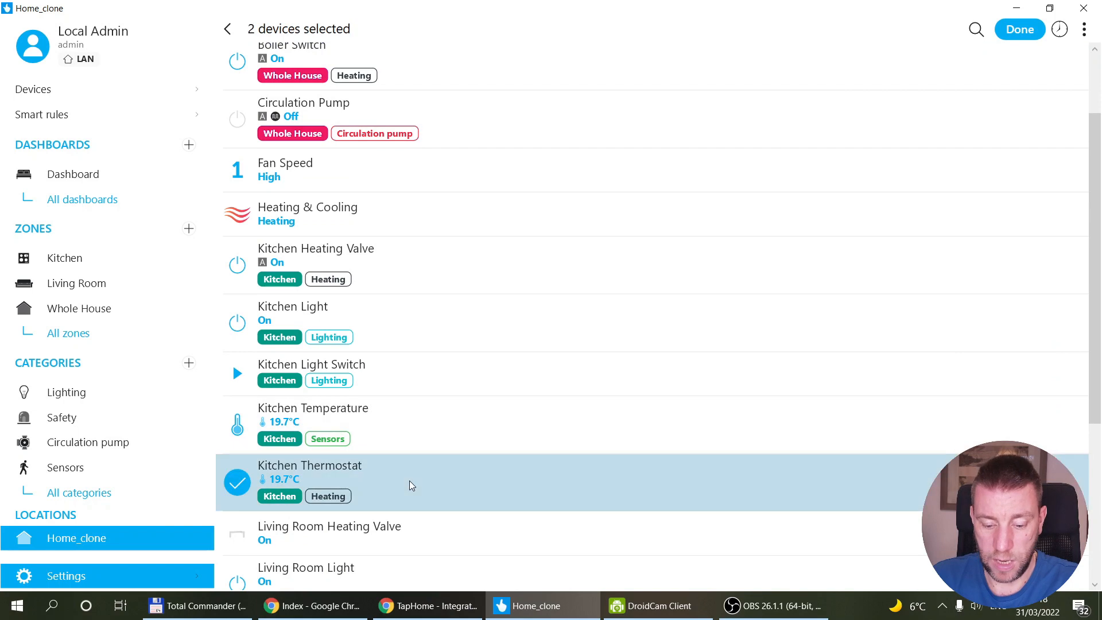
{"action": "scroll", "coordinate": [414, 338], "scroll_direction": "down", "scroll_amount": 5}
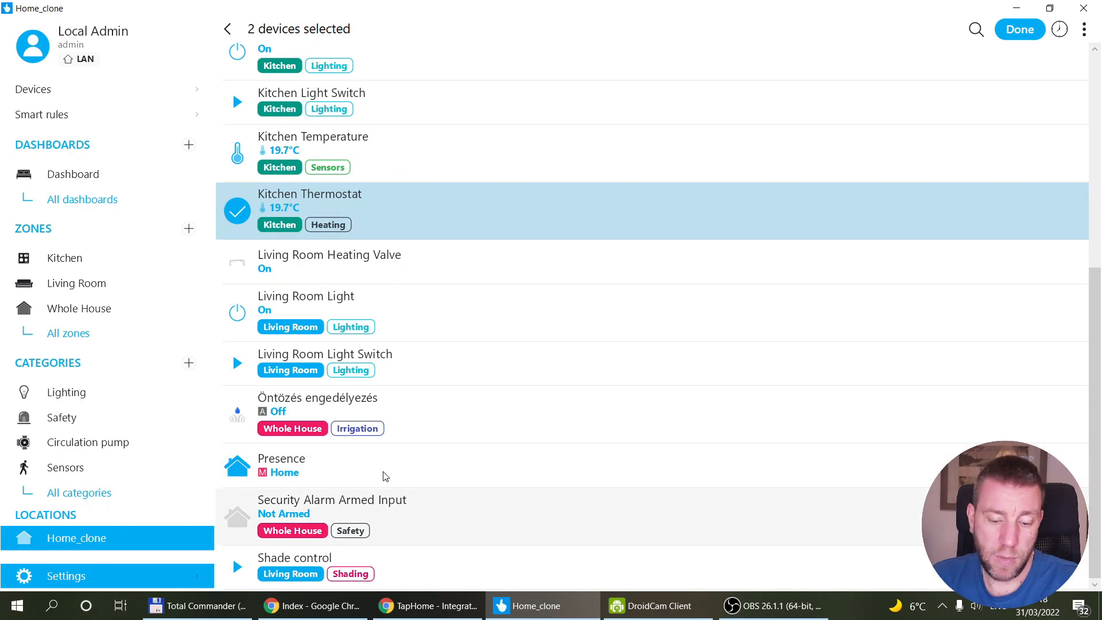
{"action": "left_click", "coordinate": [443, 466]}
{"action": "scroll", "coordinate": [498, 286], "scroll_direction": "up", "scroll_amount": 7}
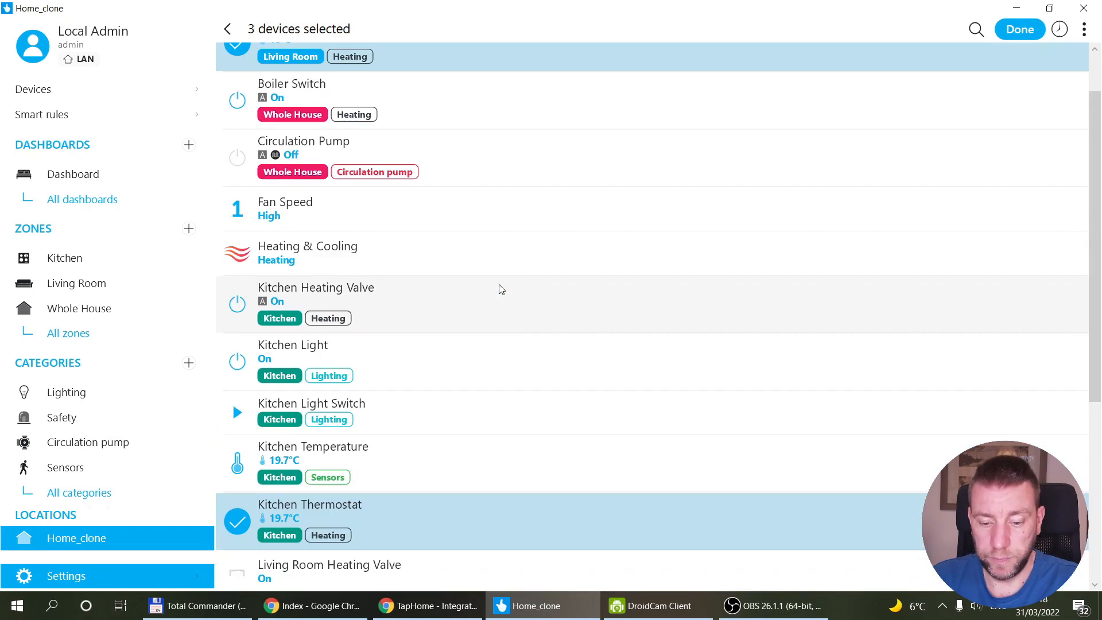
{"action": "left_click", "coordinate": [1030, 34]}
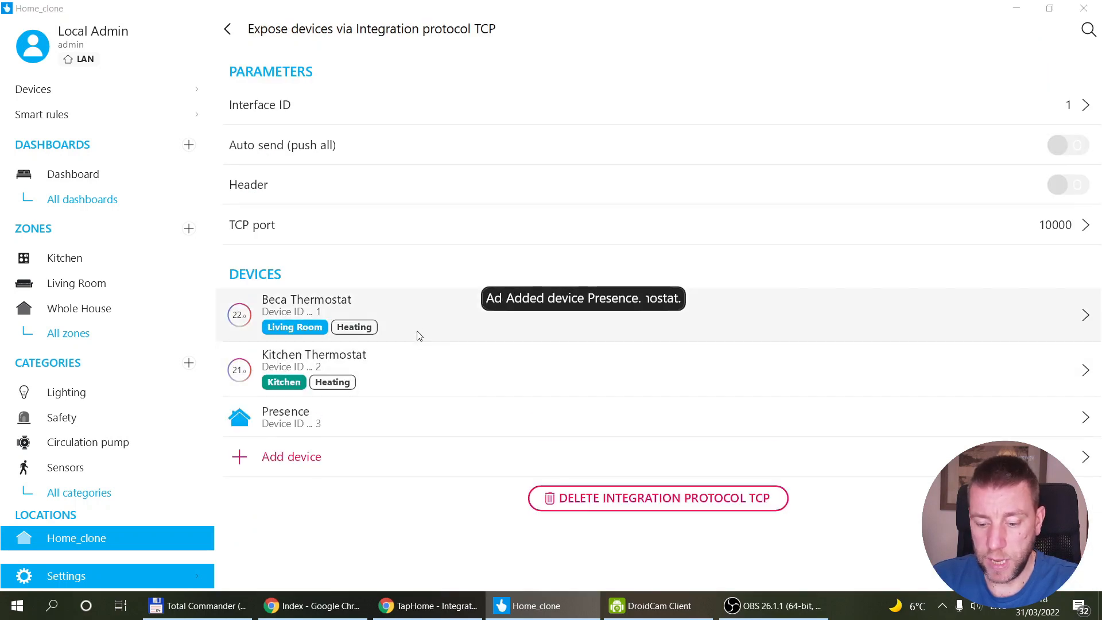
Step: Return to the Expose Devices overview and launch PuTTY
{"action": "key", "text": "alt+Tab"}
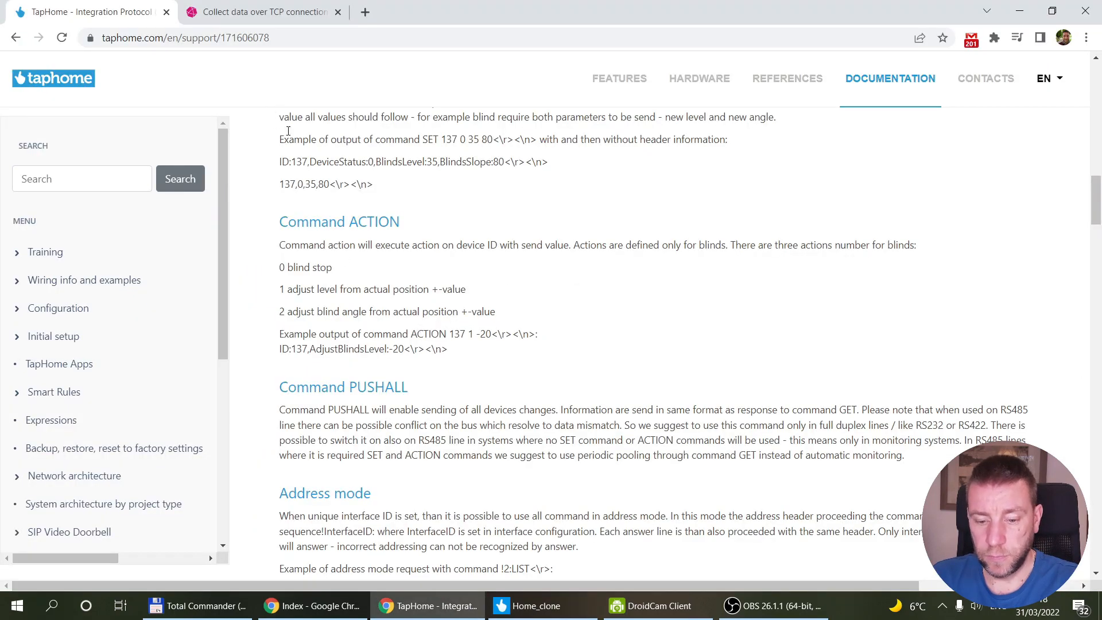
{"action": "left_click", "coordinate": [545, 605]}
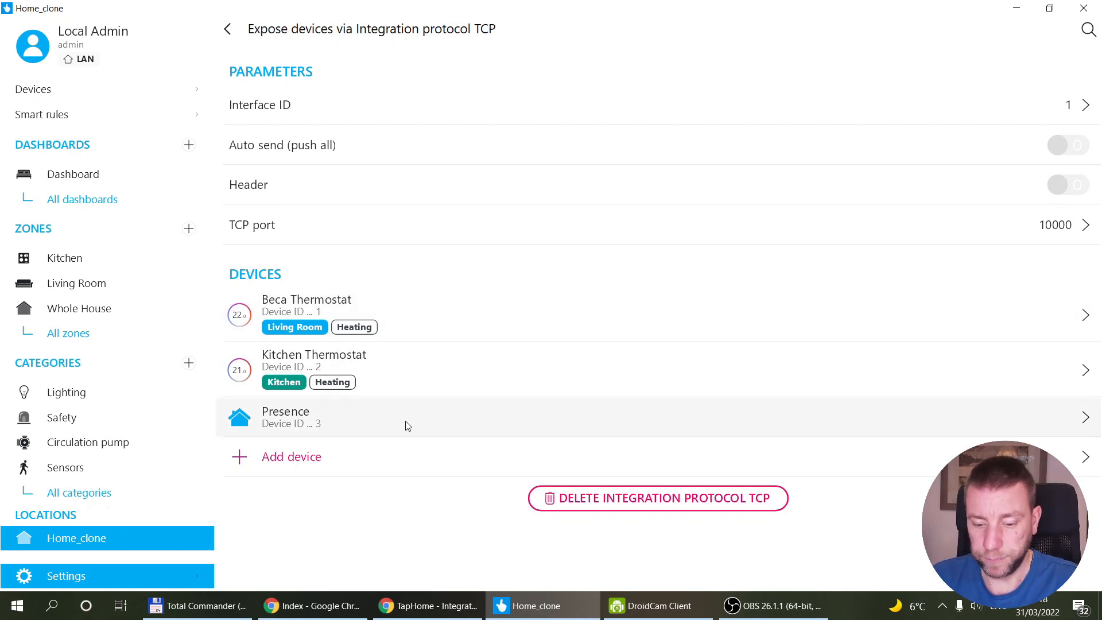
{"action": "left_click", "coordinate": [228, 30]}
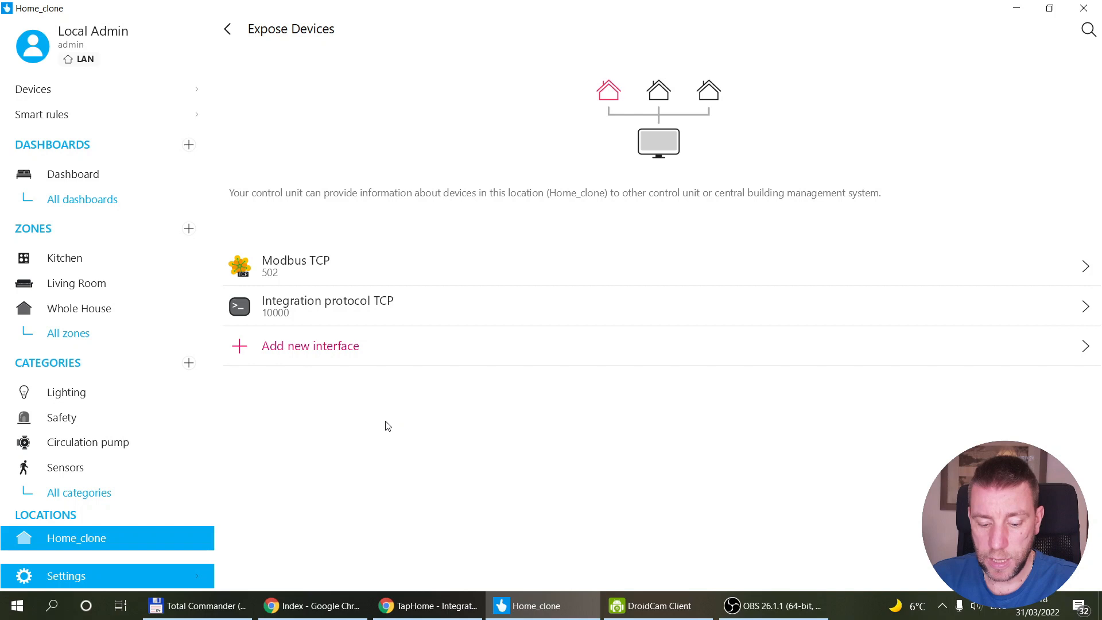
{"action": "key", "text": "alt+space"}
{"action": "type", "text": "putty"}
{"action": "key", "text": "Return"}
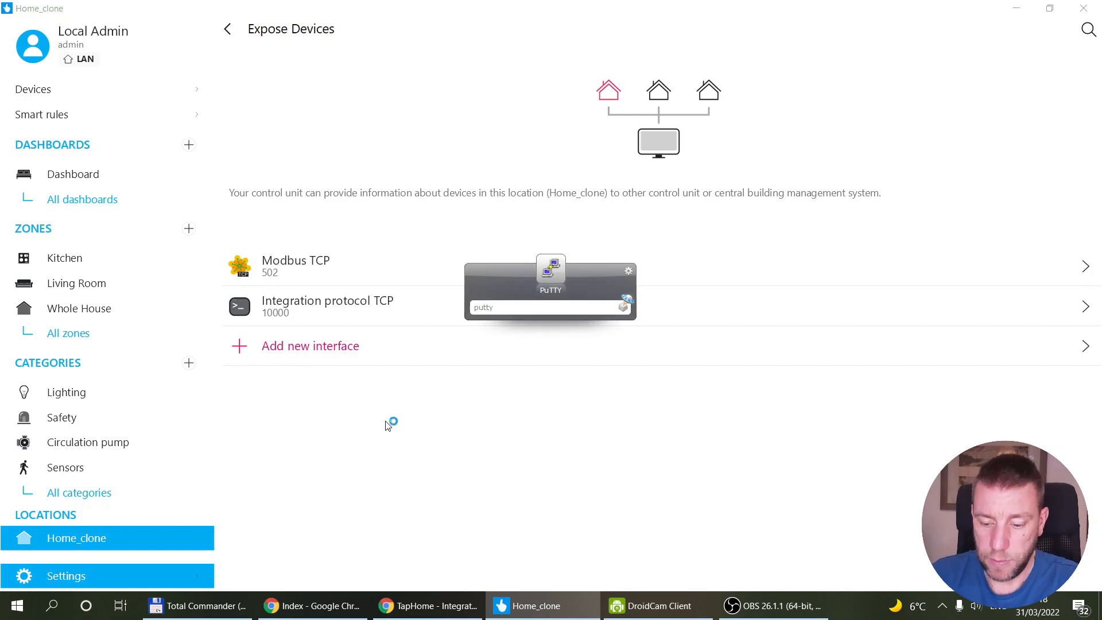
Step: Open a Raw PuTTY connection to host 192.168.1.213 on port 10000
{"action": "type", "text": "192.1"}
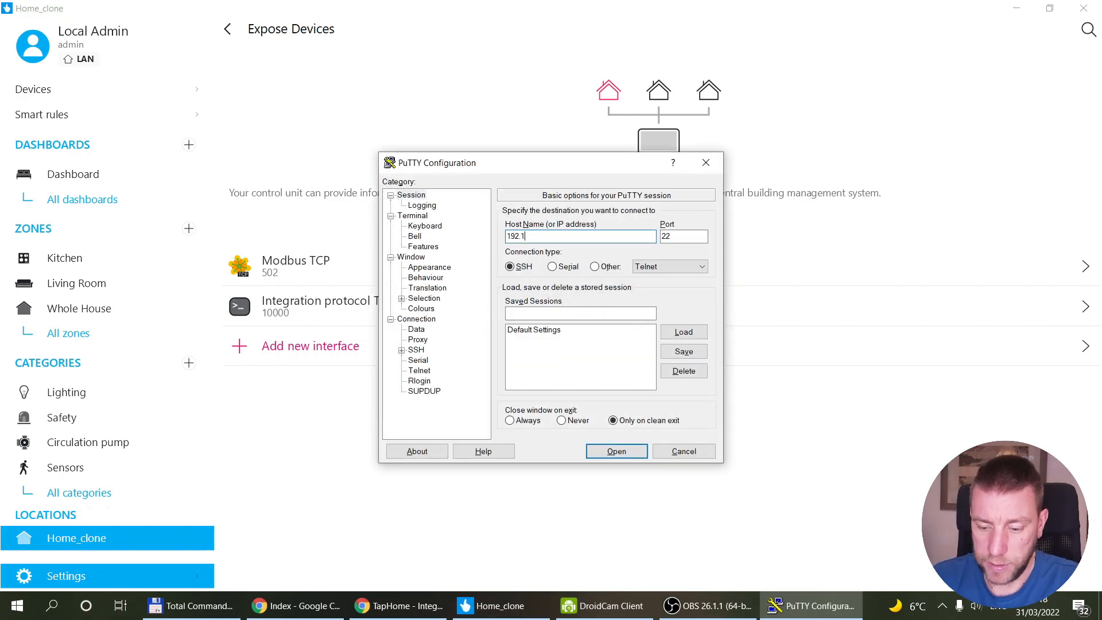
{"action": "type", "text": "68.1.213"}
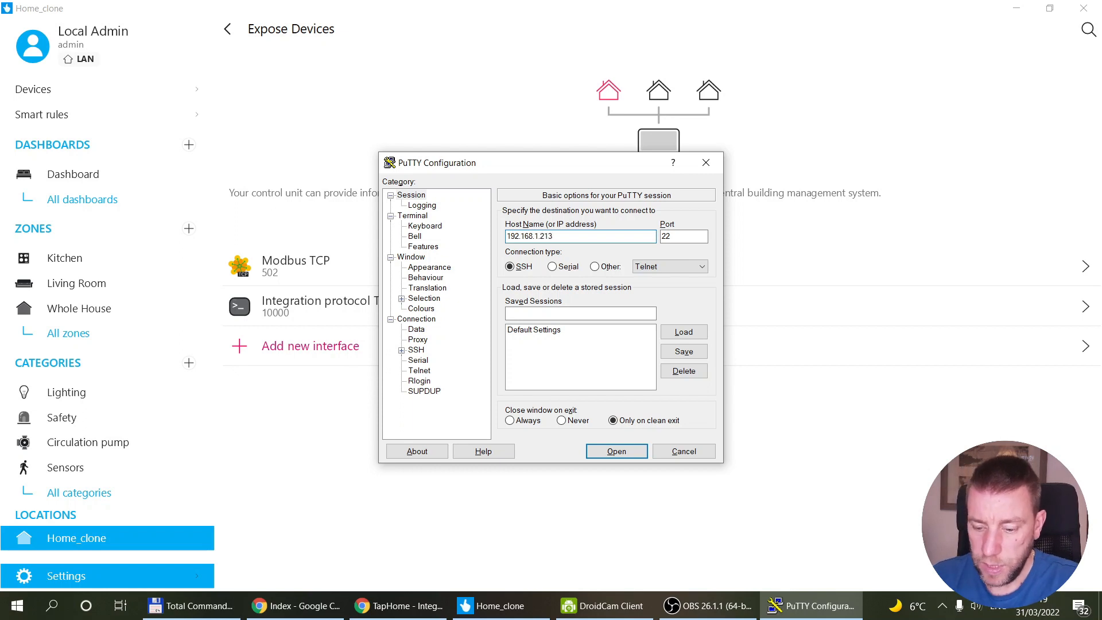
{"action": "double_click", "coordinate": [684, 236]}
{"action": "type", "text": "1000"}
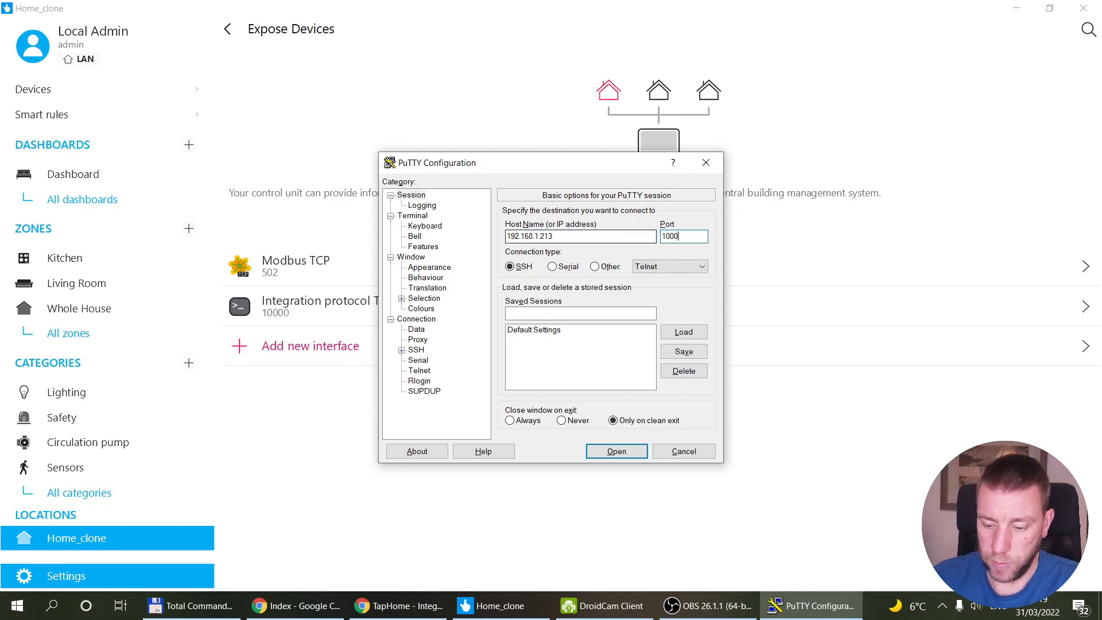
{"action": "type", "text": "0"}
{"action": "left_click", "coordinate": [602, 267]}
{"action": "left_click", "coordinate": [675, 266]}
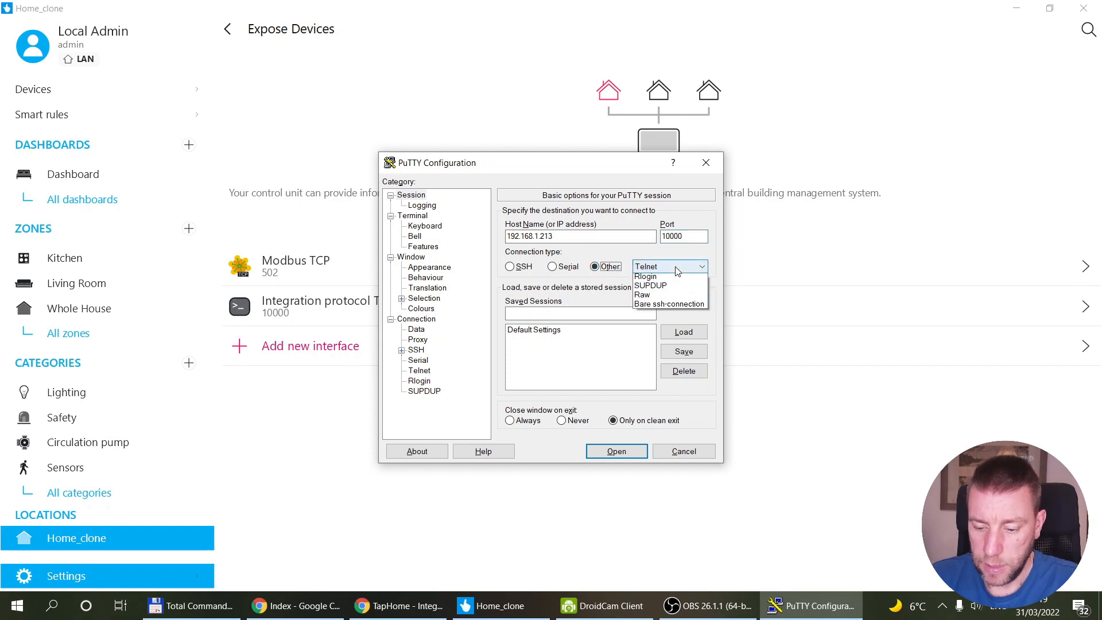
{"action": "left_click", "coordinate": [645, 306]}
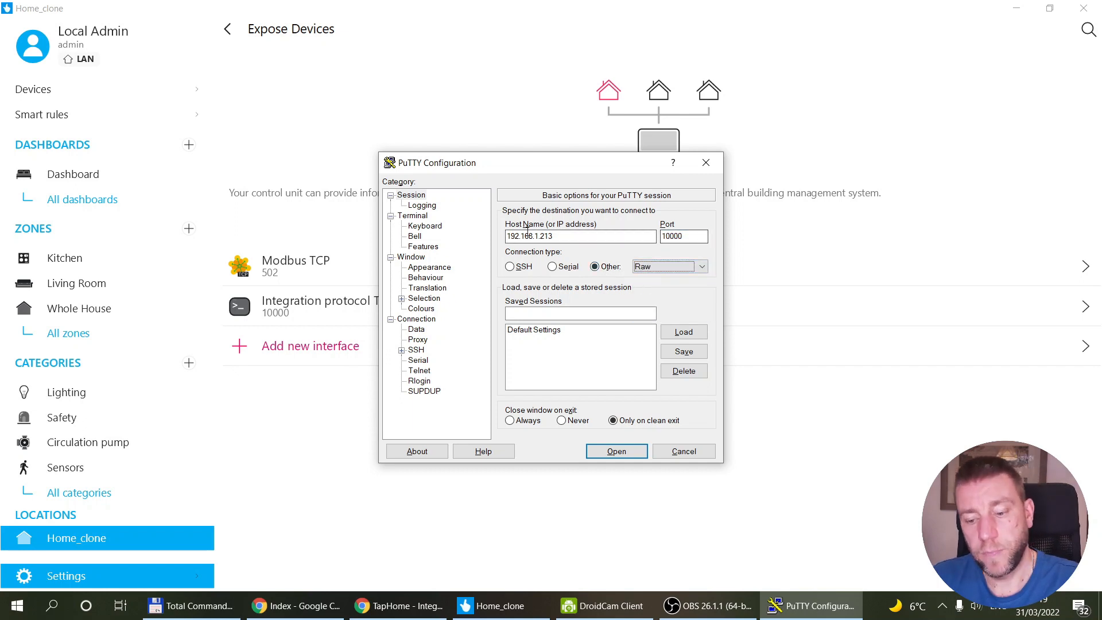
{"action": "left_click", "coordinate": [617, 452]}
Step: Run the HELP and LIST commands in the PuTTY session to show the available commands and exposed devices
{"action": "left_click_drag", "start_coordinate": [346, 111], "coordinate": [747, 65]}
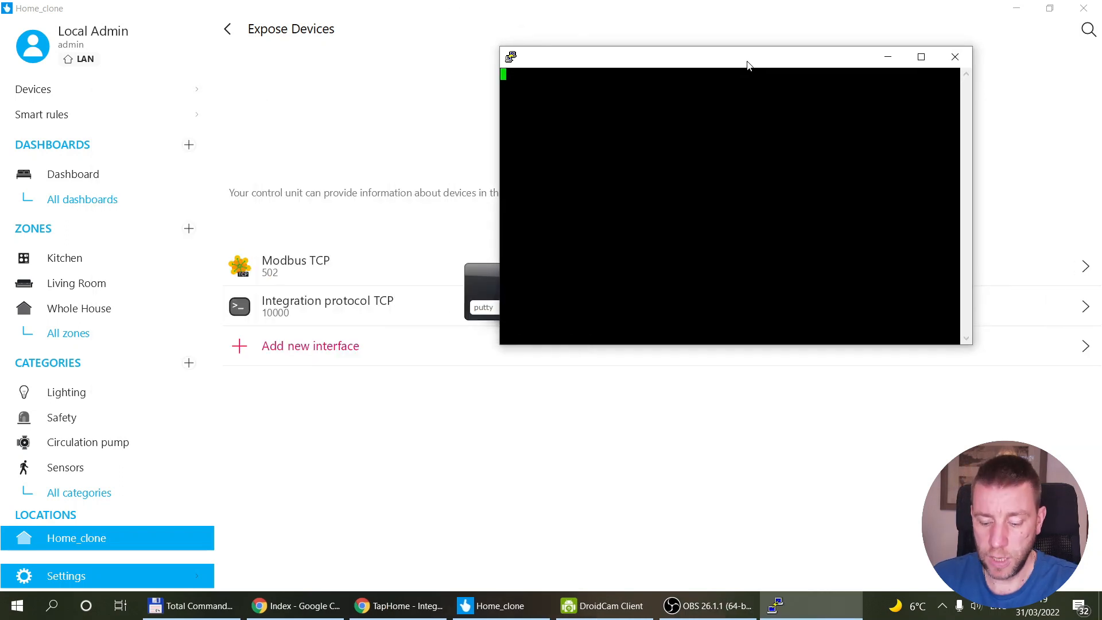
{"action": "type", "text": "HELP"}
{"action": "key", "text": "Return"}
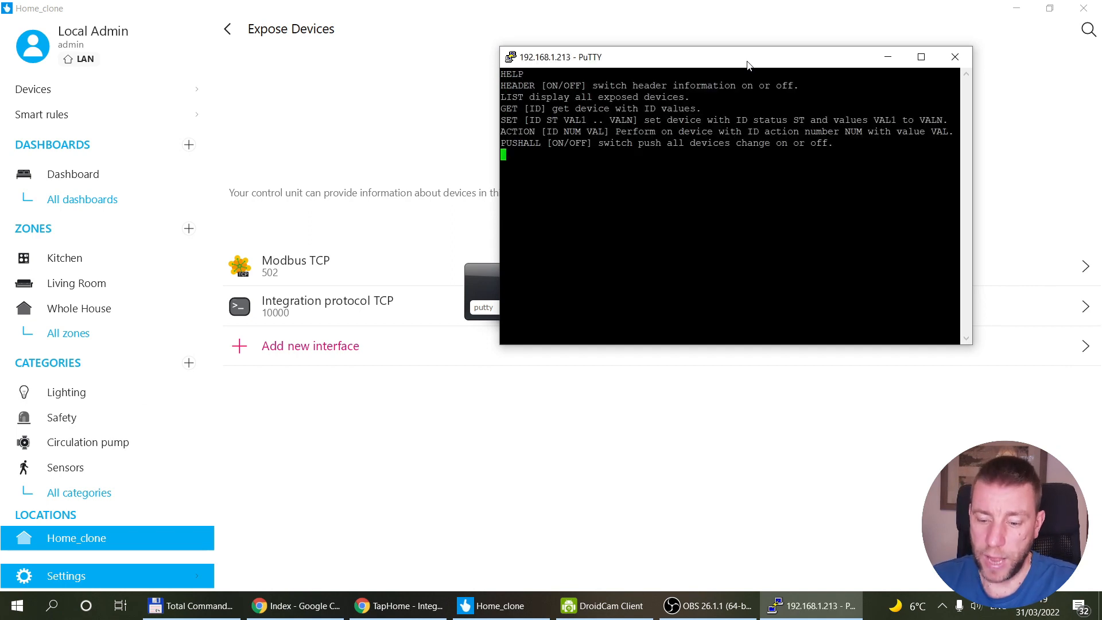
{"action": "type", "text": "LIST"}
{"action": "key", "text": "Return"}
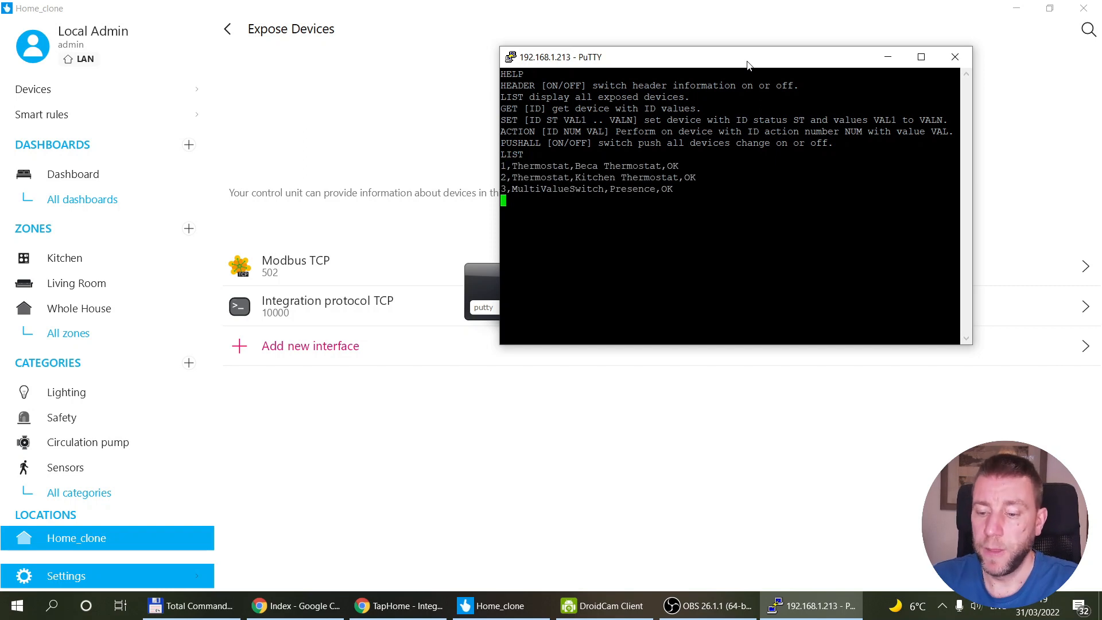
Step: Open the Integration protocol TCP interface in TapHome for comparison and query the Beca Thermostat with GET 1 in PuTTY
{"action": "left_click_drag", "start_coordinate": [747, 65], "coordinate": [819, 61]}
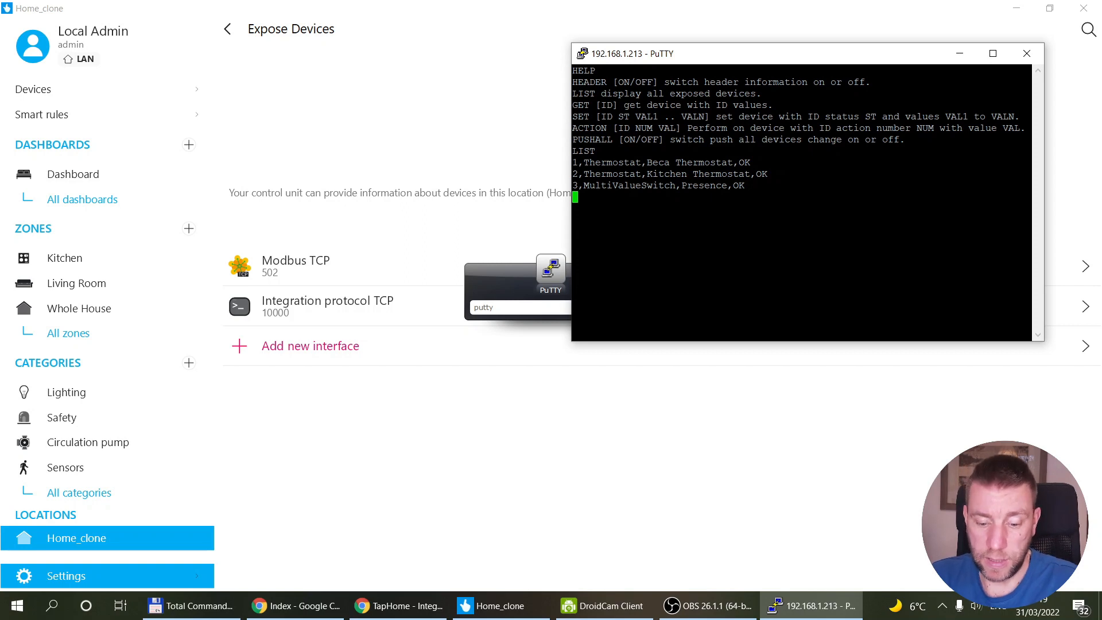
{"action": "left_click", "coordinate": [321, 307]}
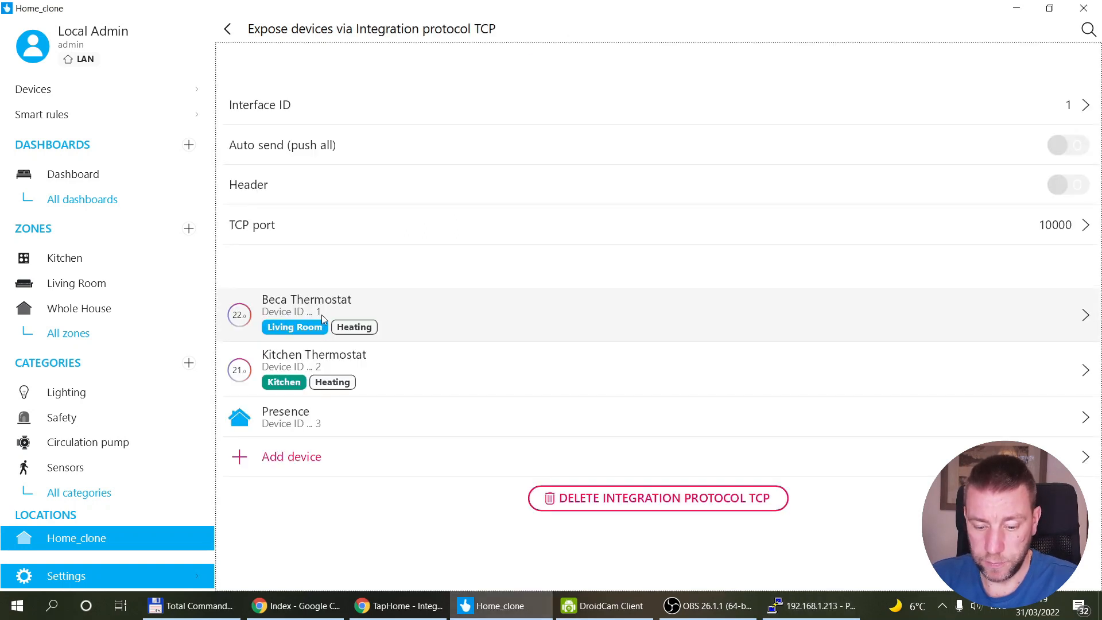
{"action": "key", "text": "alt+Tab"}
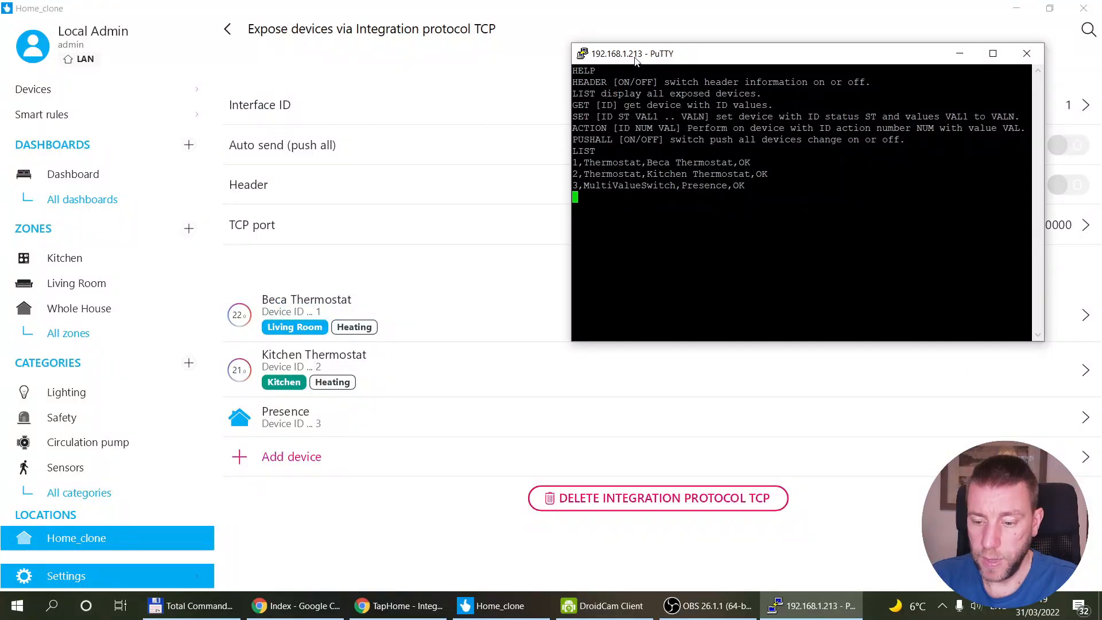
{"action": "left_click_drag", "start_coordinate": [635, 59], "coordinate": [622, 84]}
{"action": "type", "text": "GET 1"}
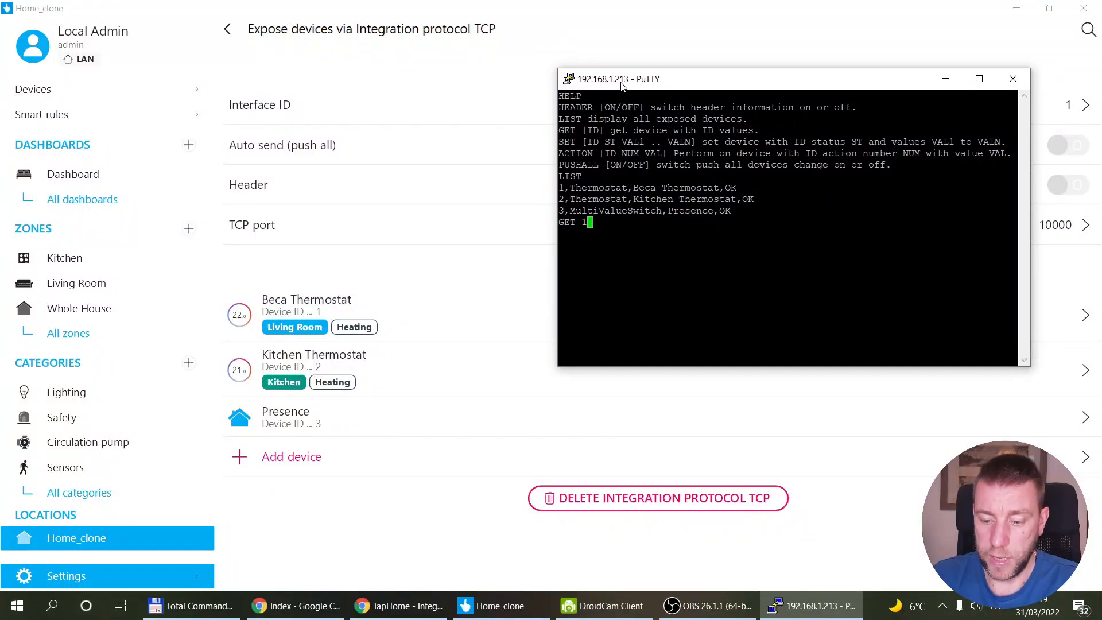
{"action": "key", "text": "Return"}
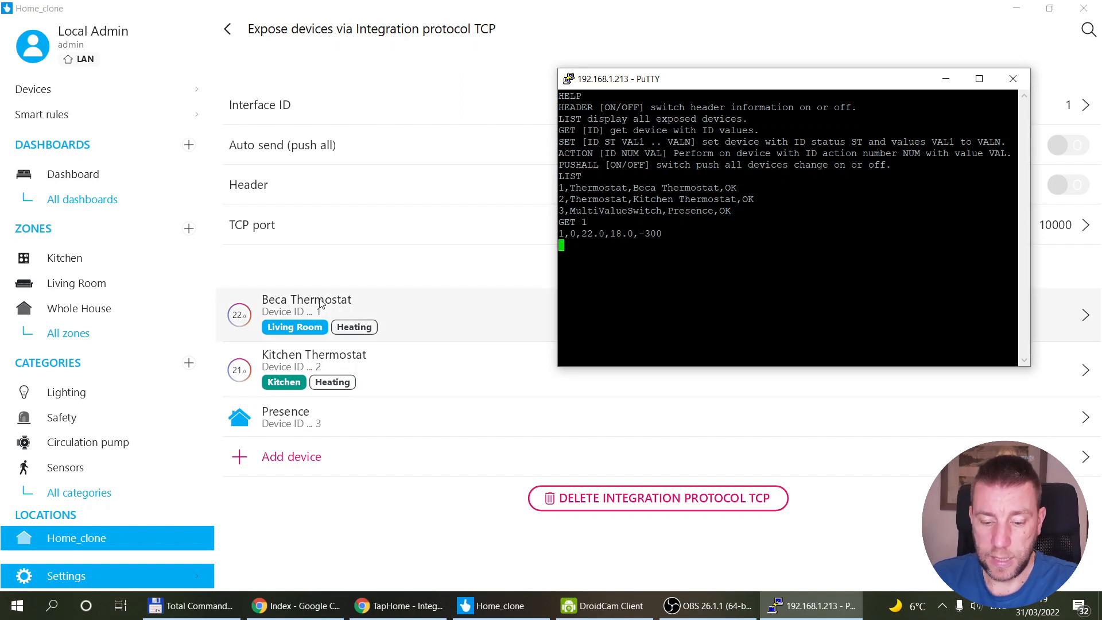
Step: Examine the Beca Thermostat's SET and GET syntax, error status codes and temperature format, comparing them with the GET 1 response
{"action": "left_click", "coordinate": [374, 291]}
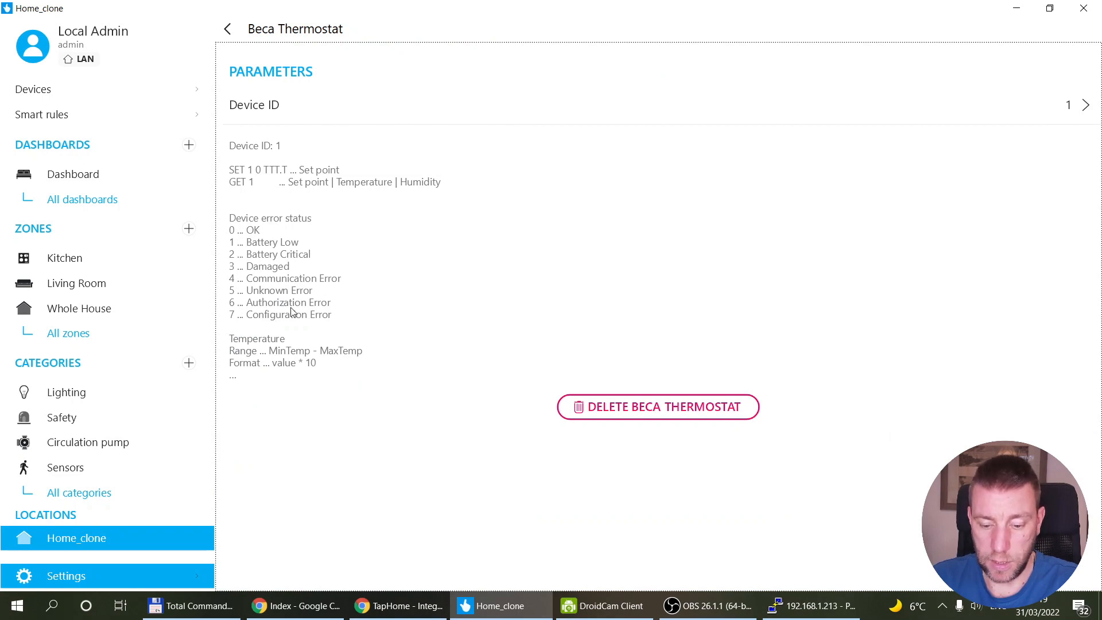
{"action": "left_click", "coordinate": [228, 29]}
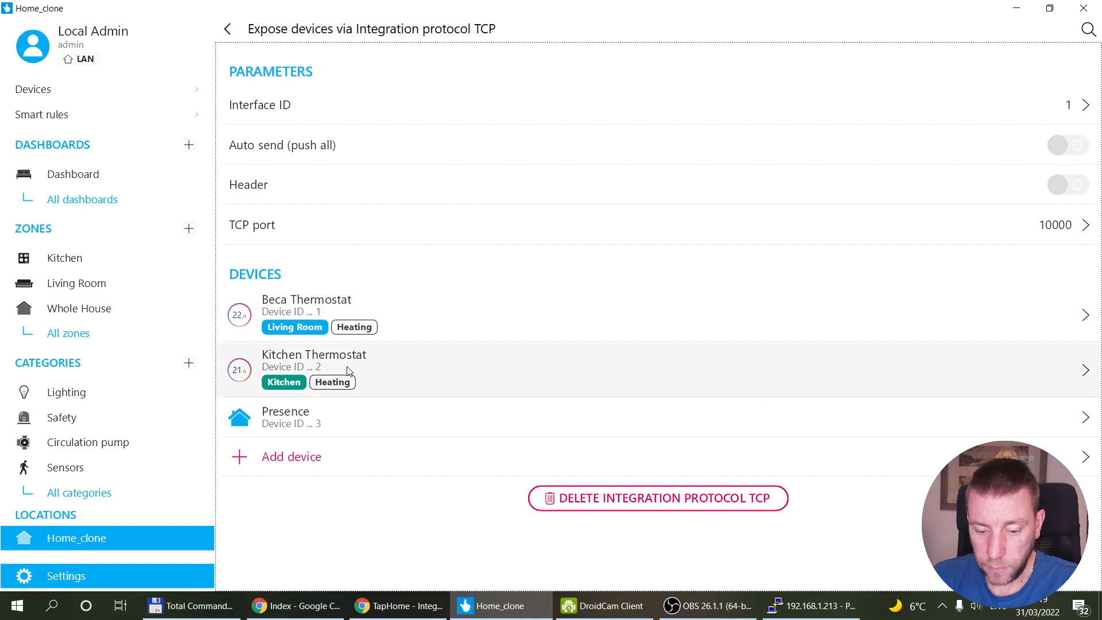
{"action": "key", "text": "alt+Tab"}
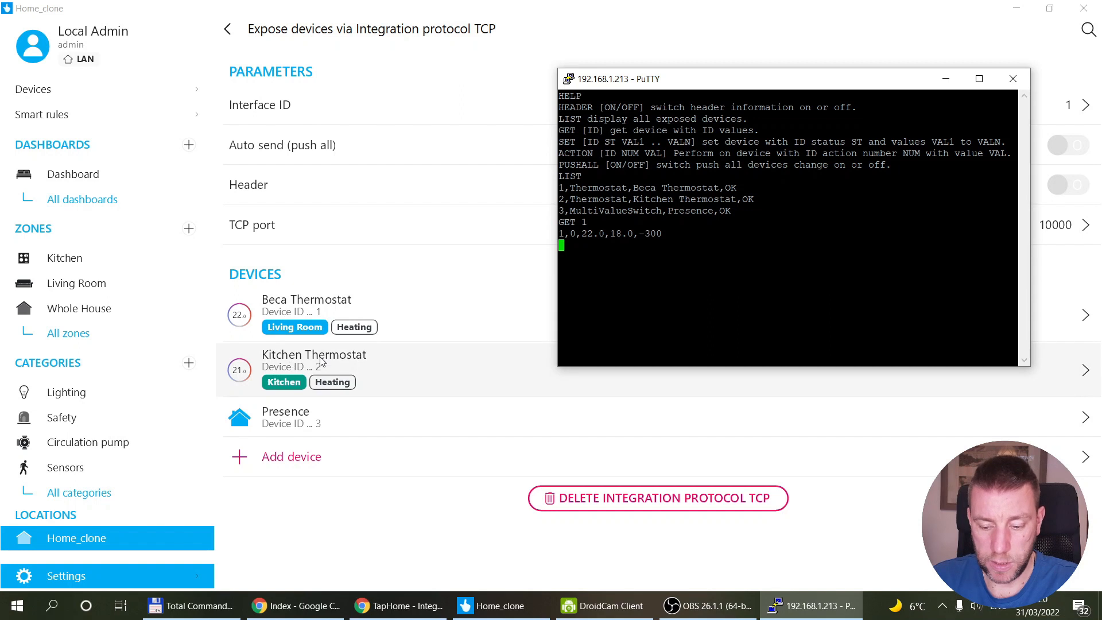
{"action": "left_click", "coordinate": [320, 305]}
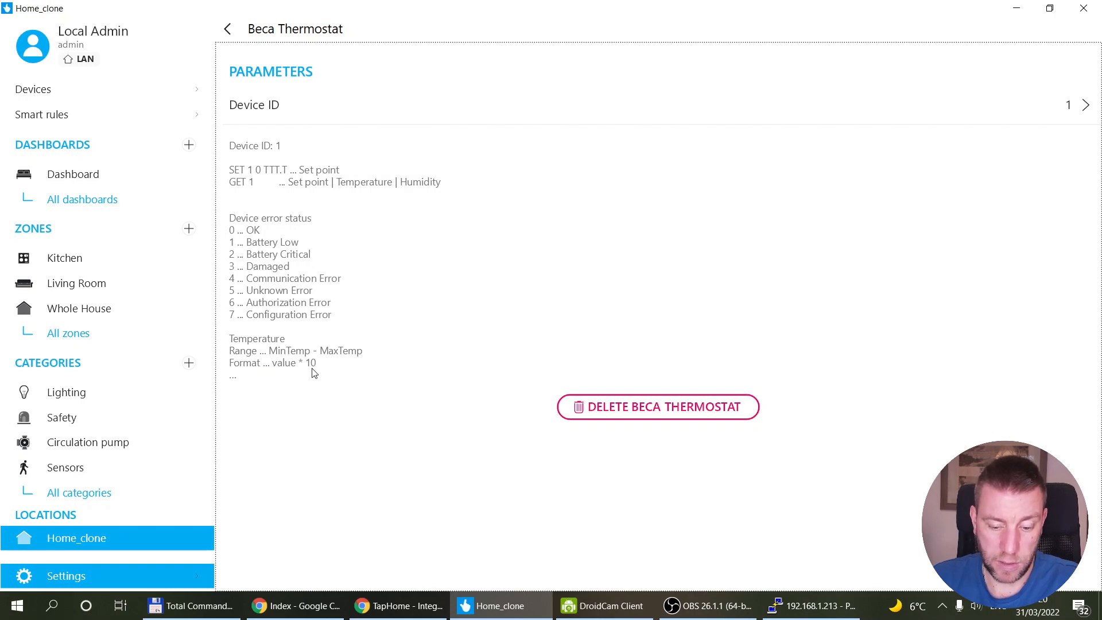
{"action": "left_click", "coordinate": [228, 30]}
Step: Query the Kitchen Thermostat and Presence devices in PuTTY with GET 2 and GET 3
{"action": "key", "text": "alt+Tab"}
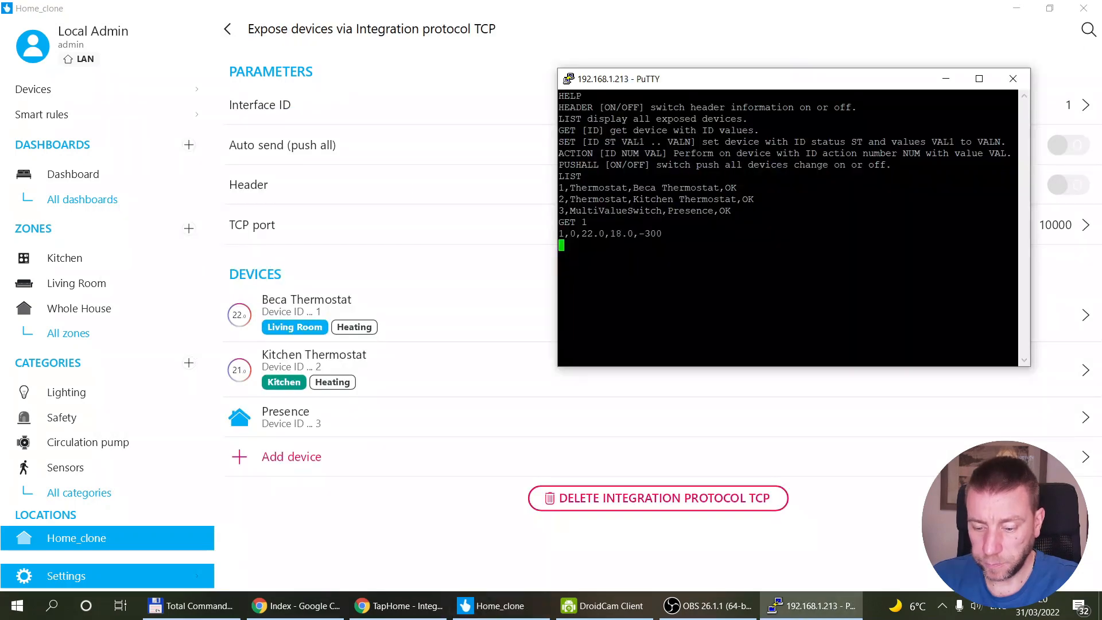
{"action": "type", "text": "GET 2"}
{"action": "key", "text": "Return"}
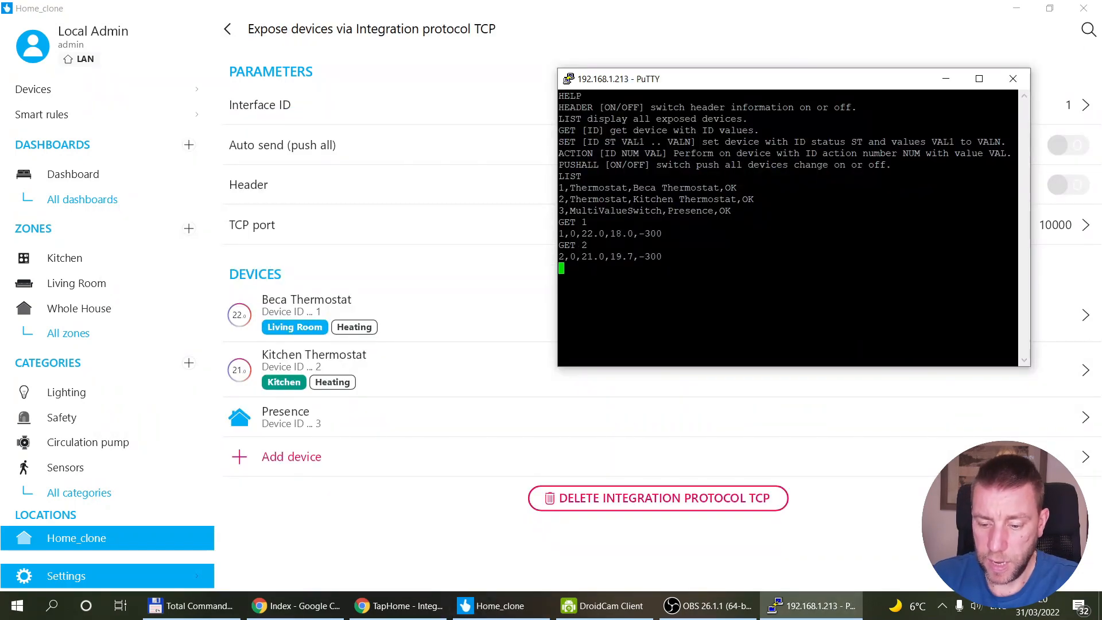
{"action": "type", "text": "GET 3"}
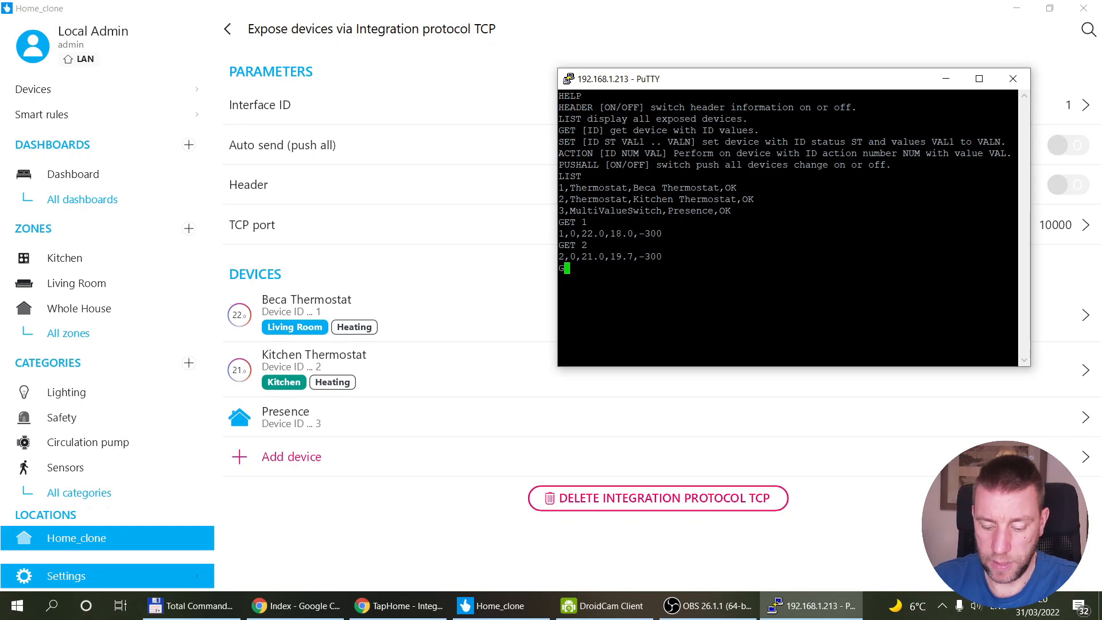
{"action": "key", "text": "Return"}
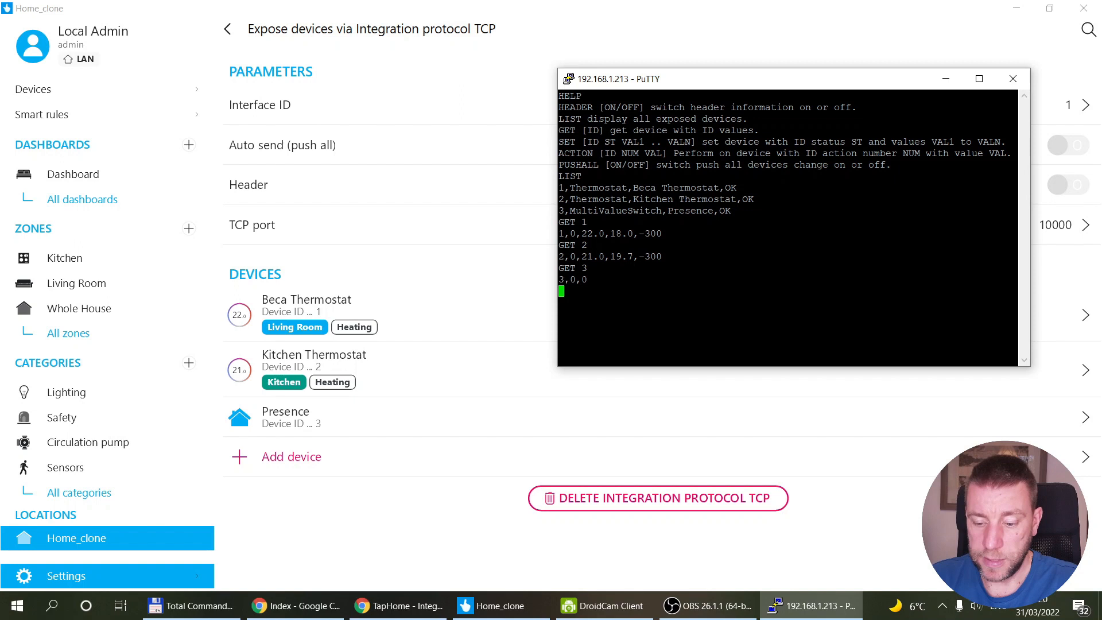
Step: Check the Presence device's protocol parameters in TapHome and switch Presence to Away from the devices overview
{"action": "left_click", "coordinate": [285, 419]}
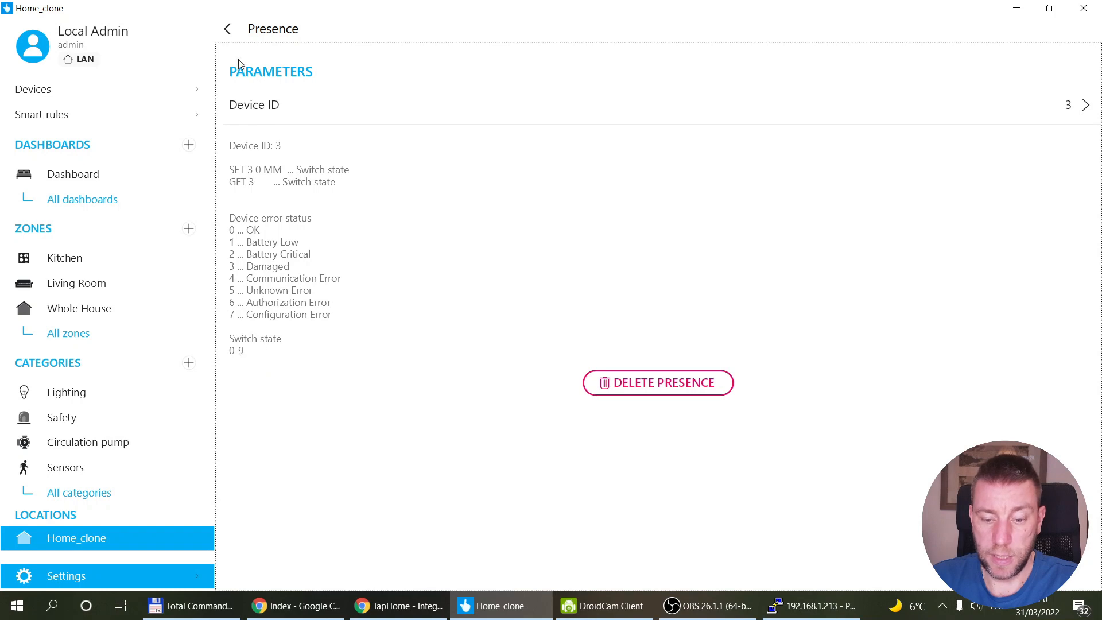
{"action": "left_click", "coordinate": [237, 32]}
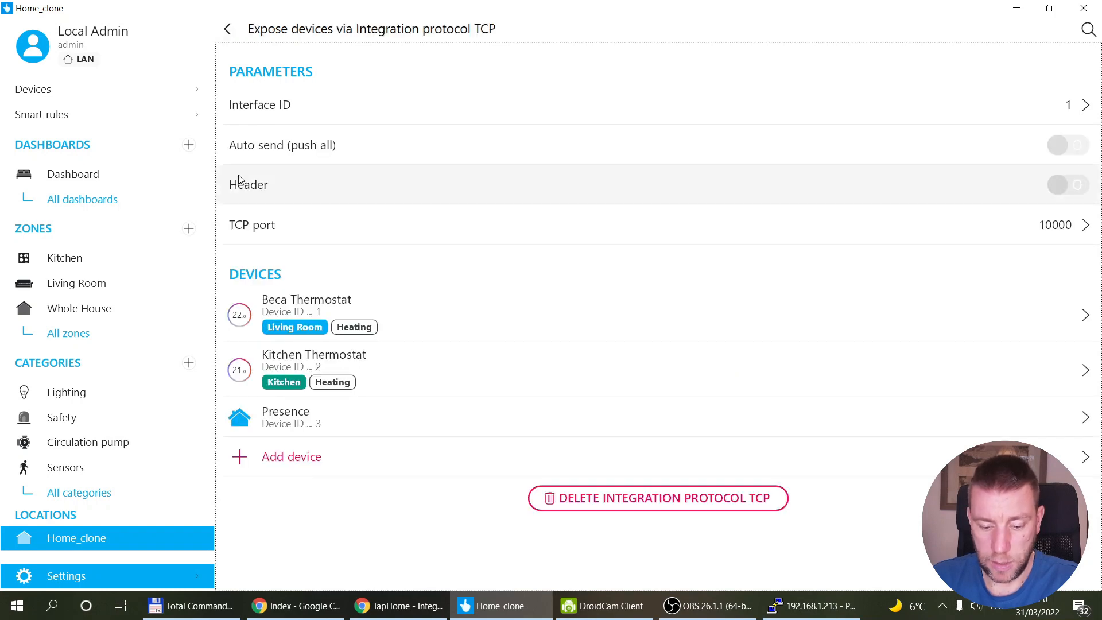
{"action": "left_click", "coordinate": [59, 89]}
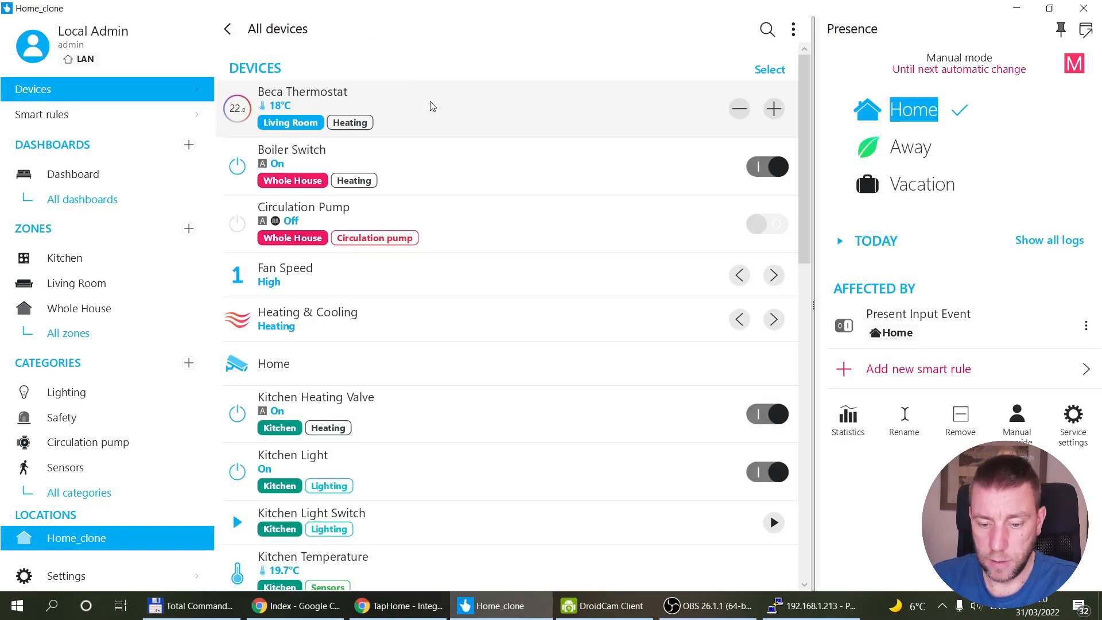
{"action": "left_click", "coordinate": [904, 148]}
Step: Query the Presence device again in PuTTY with GET 3 to check its changed state
{"action": "key", "text": "alt+Tab"}
{"action": "type", "text": "GET 3"}
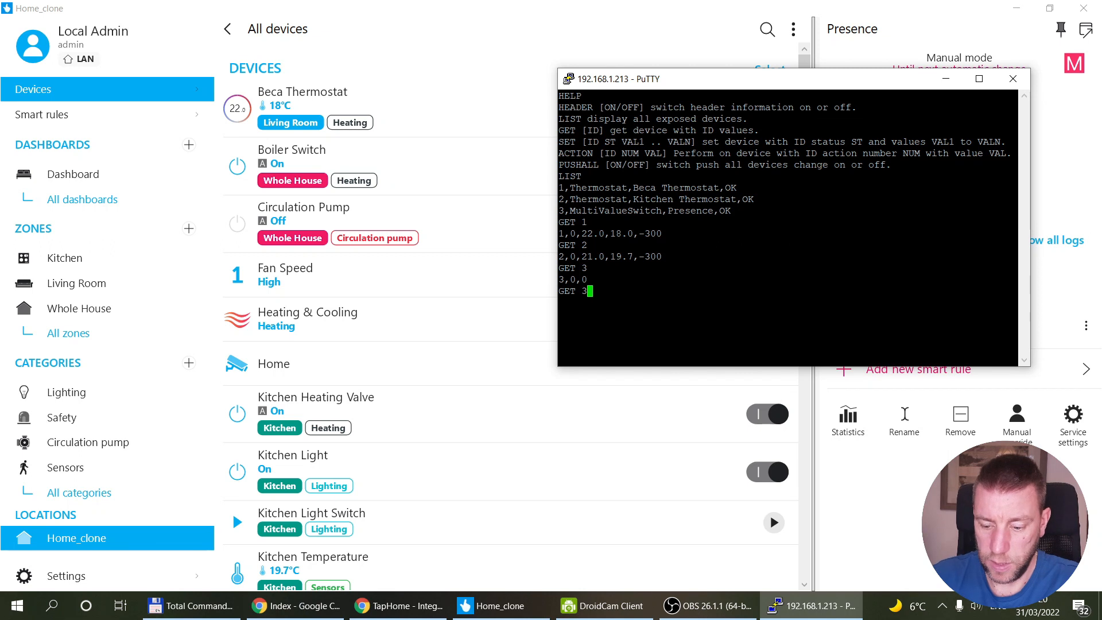
{"action": "key", "text": "Return"}
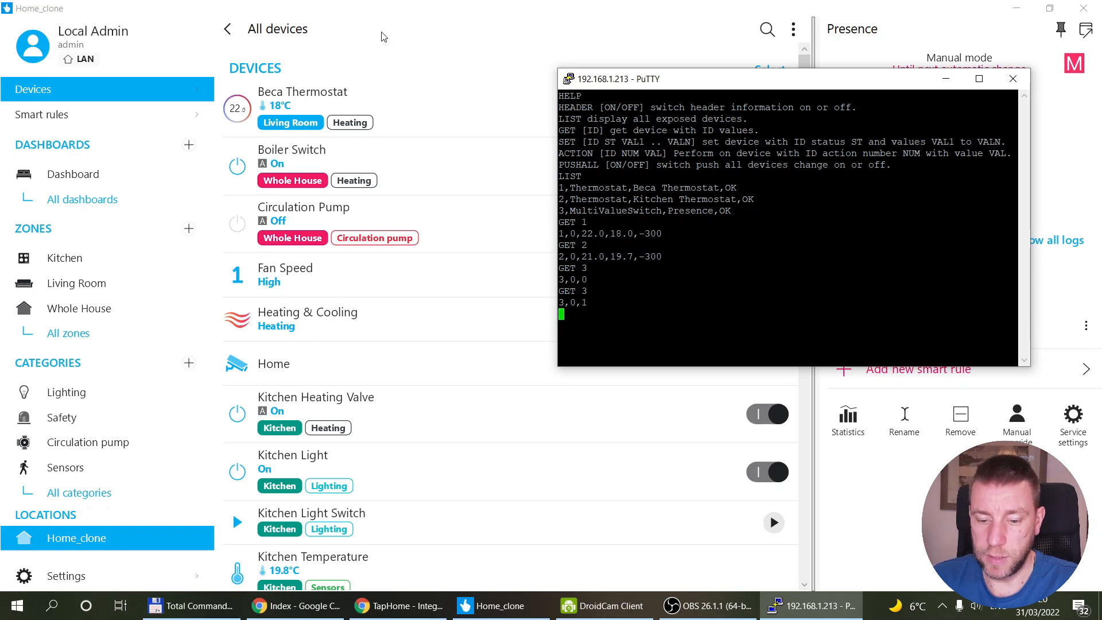
Step: Delete the Presence device from TapHome's exposed Integration protocol TCP interface and return to the exposed interfaces overview
{"action": "left_click", "coordinate": [65, 575]}
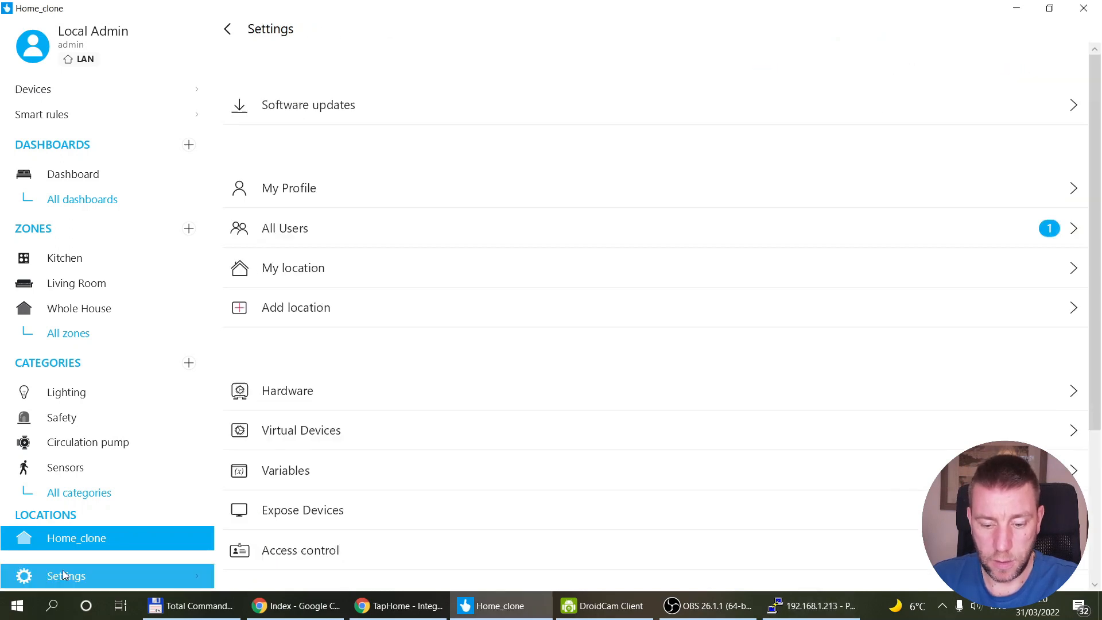
{"action": "left_click", "coordinate": [321, 517]}
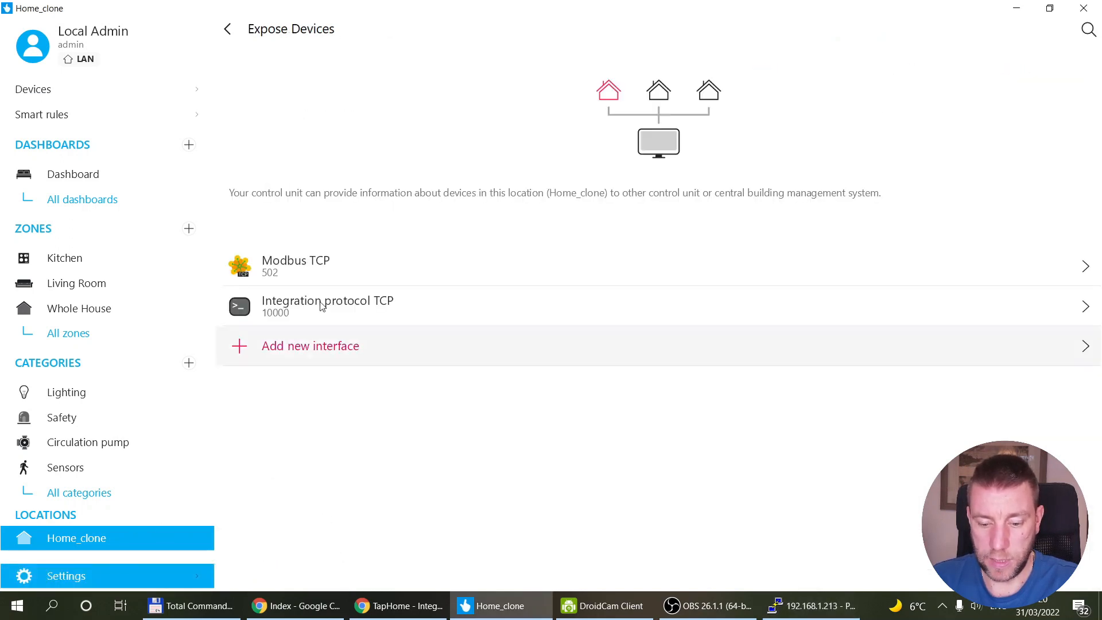
{"action": "left_click", "coordinate": [278, 313]}
{"action": "left_click", "coordinate": [315, 418]}
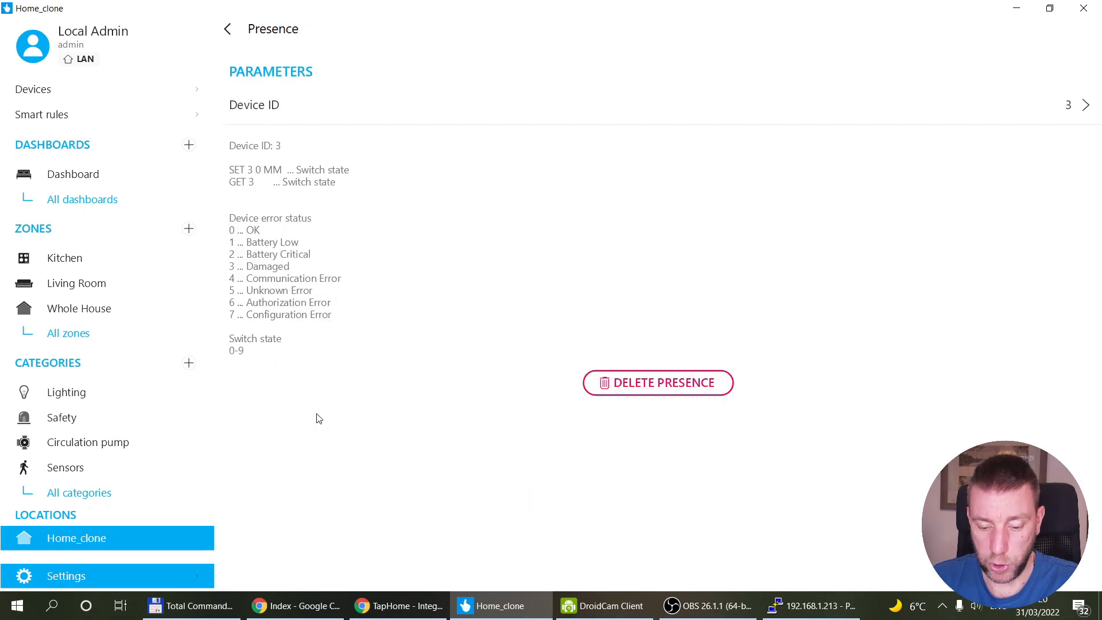
{"action": "left_click", "coordinate": [664, 379]}
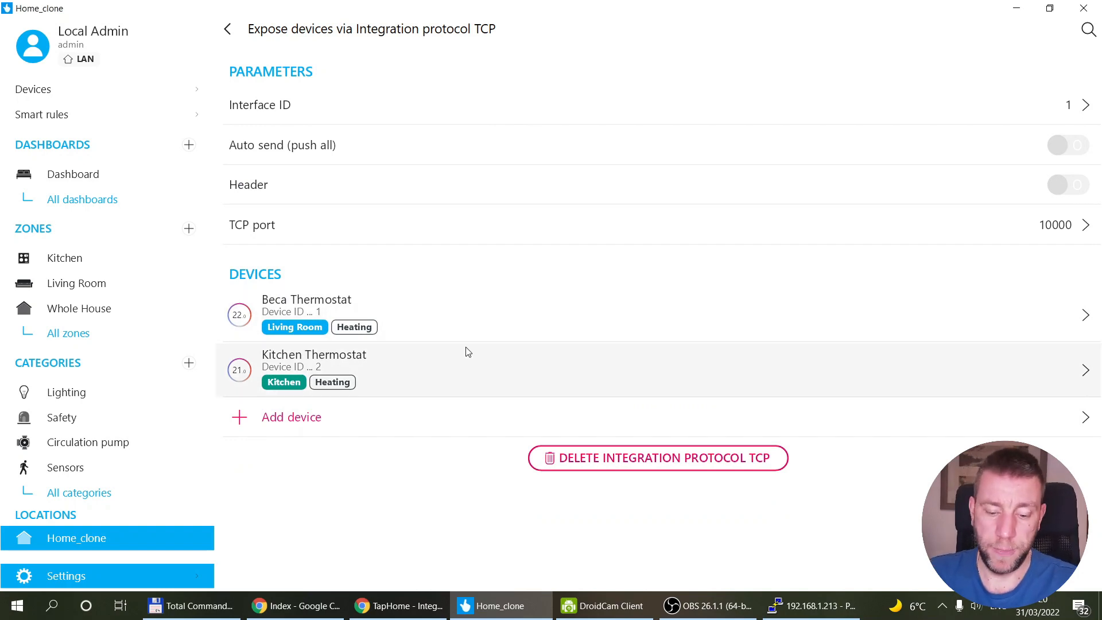
{"action": "left_click", "coordinate": [227, 30]}
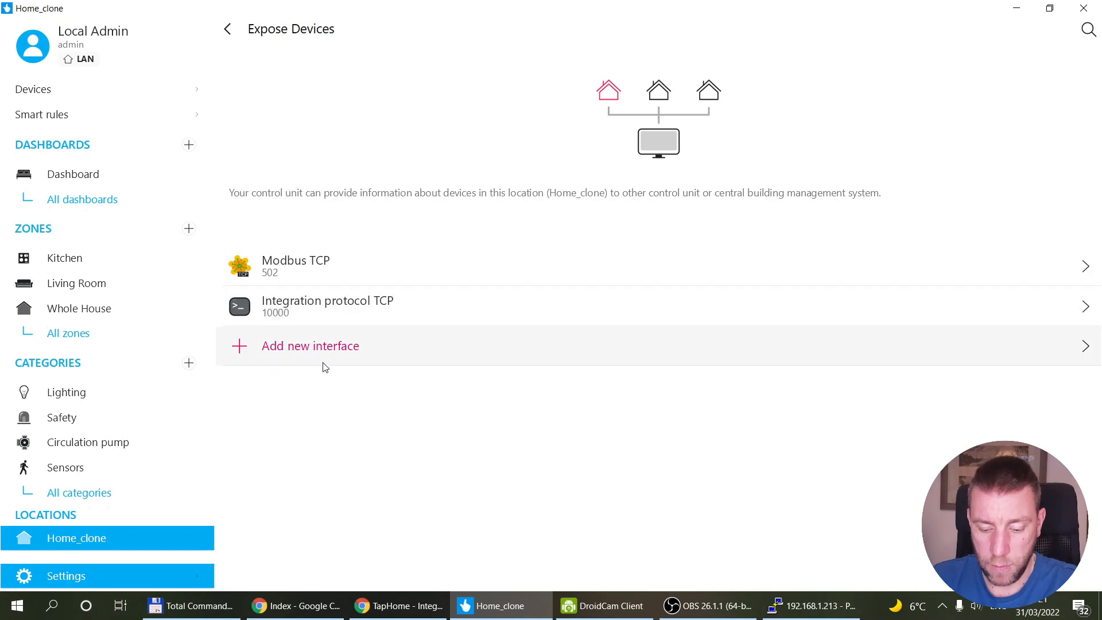
Step: Switch to Chrome and open the Node-Red Editor from the Node-Red Server dashboard in a new tab
{"action": "left_click", "coordinate": [384, 614]}
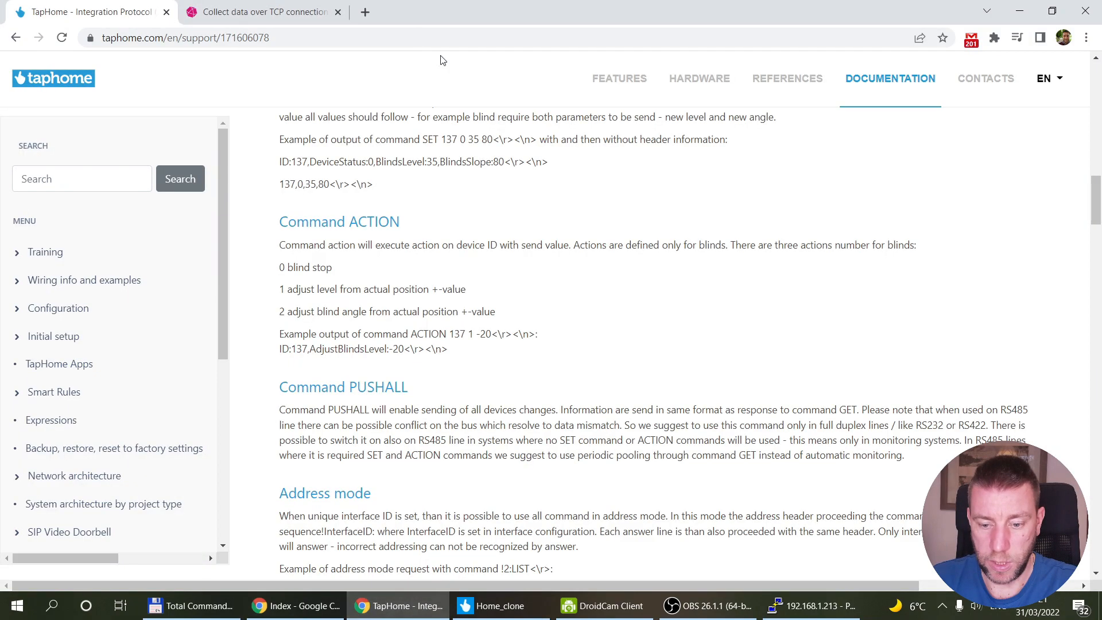
{"action": "left_click", "coordinate": [365, 12]}
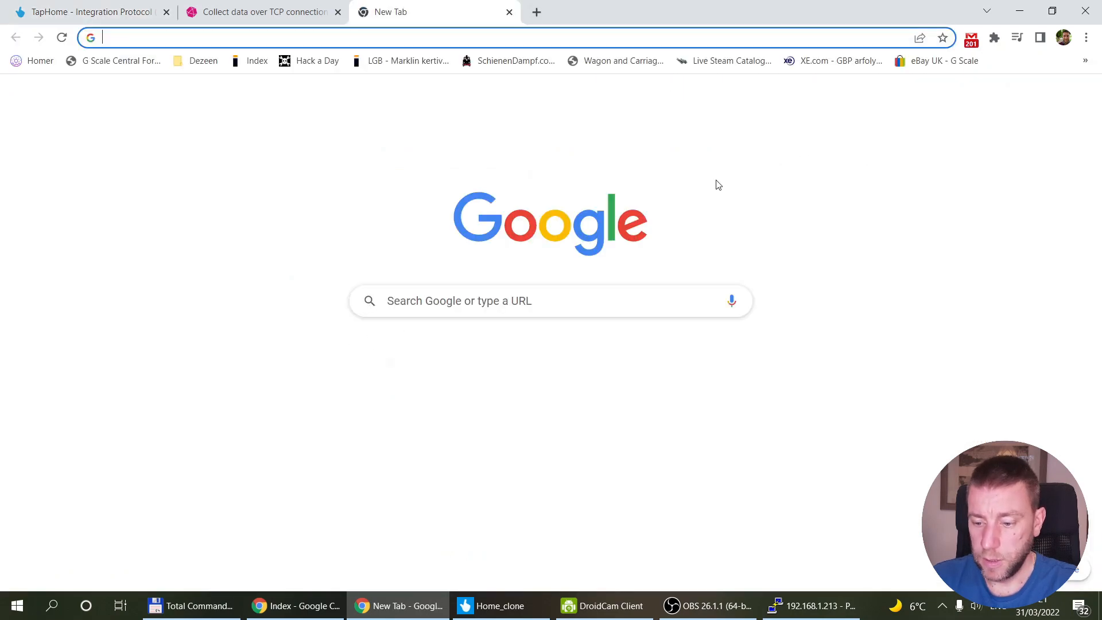
{"action": "left_click", "coordinate": [716, 387]}
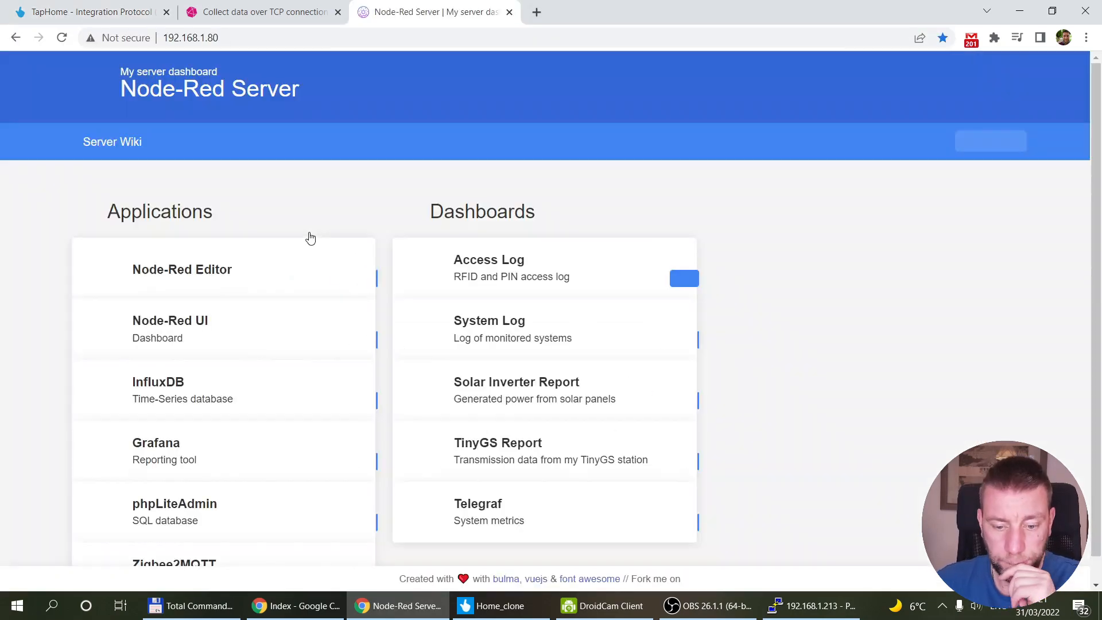
{"action": "left_click", "coordinate": [174, 276]}
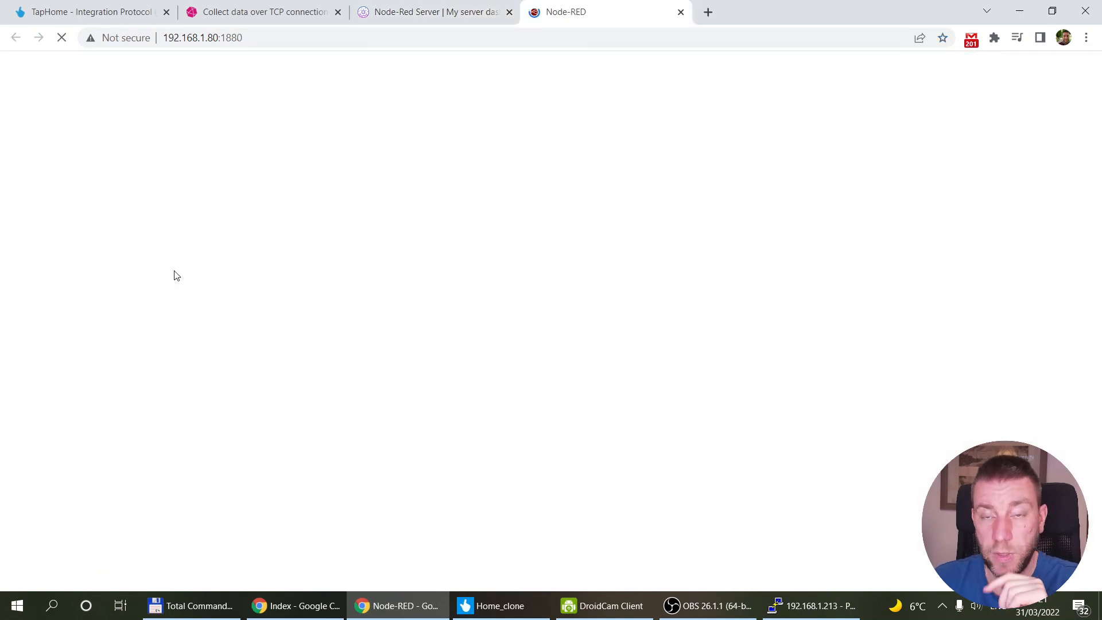
{"action": "key", "text": "alt+space"}
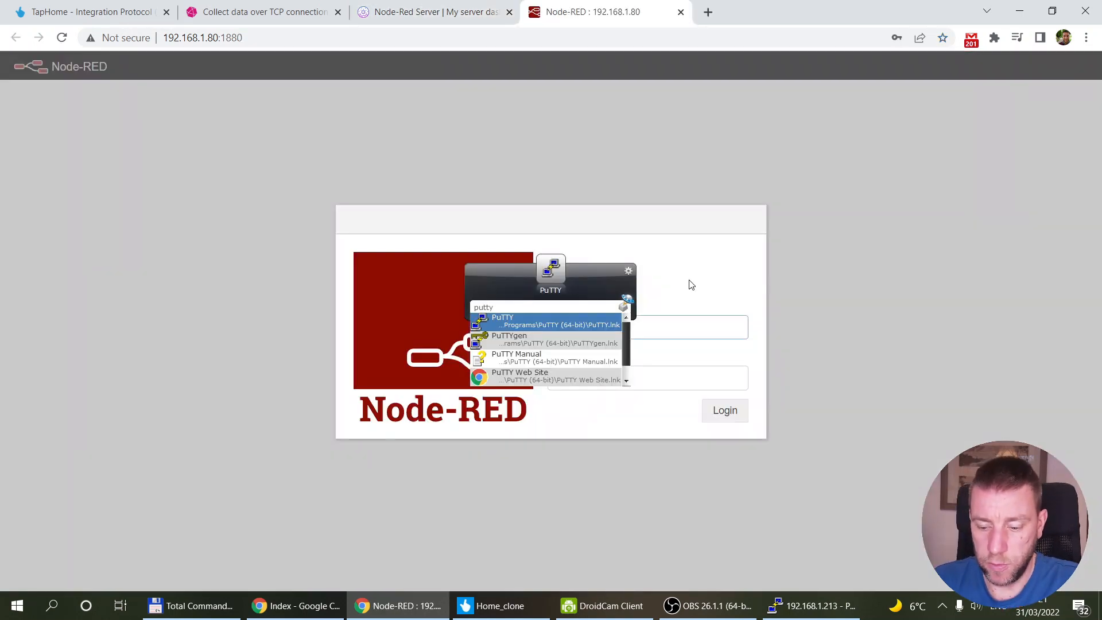
{"action": "left_click", "coordinate": [695, 272]}
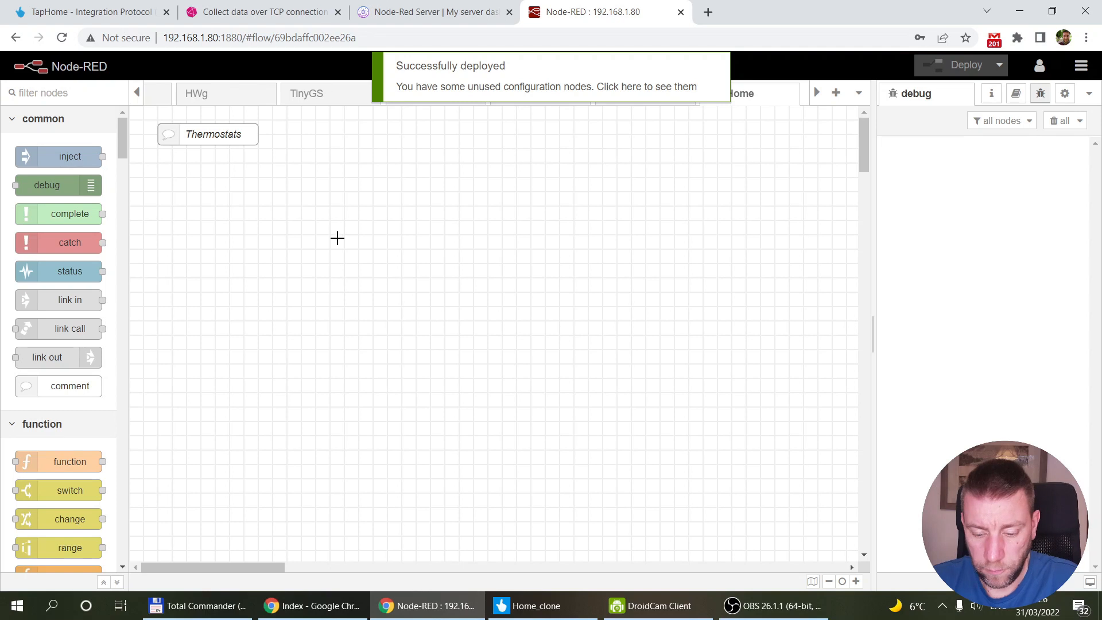
Step: Add a tcp request node to the TapHome flow, placed below and to the right of the Thermostats comment
{"action": "key", "text": "ctrl+space"}
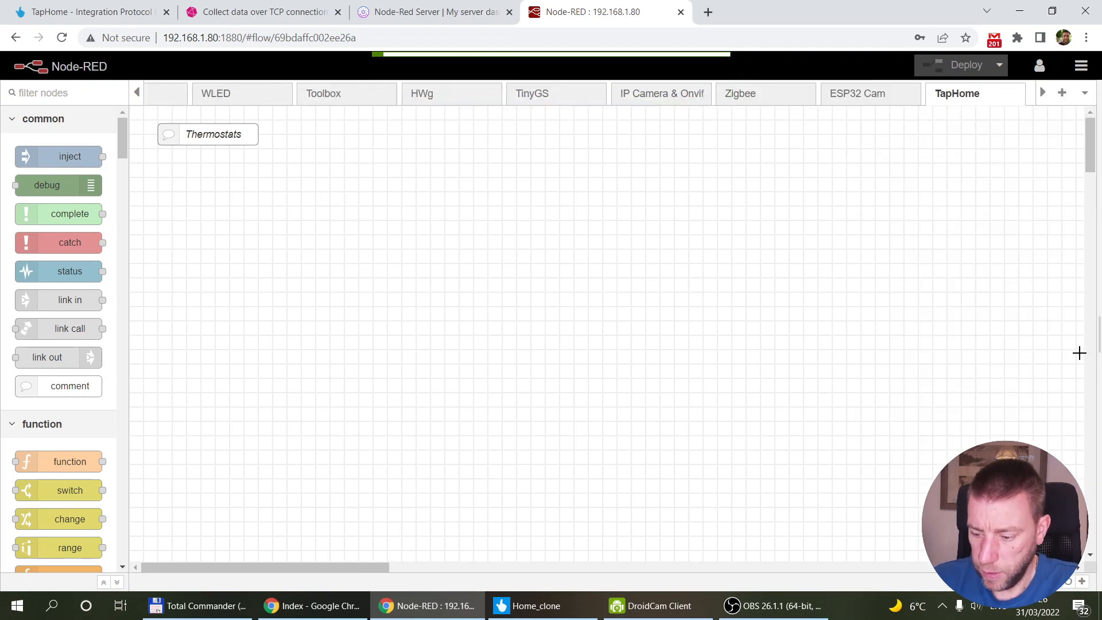
{"action": "key", "text": "ctrl+space"}
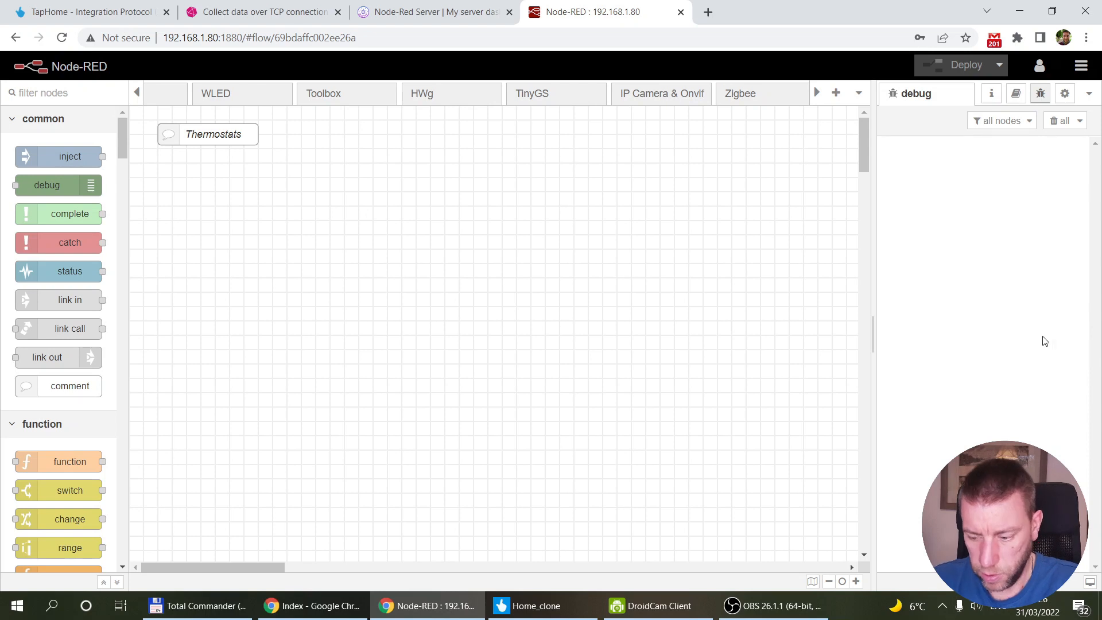
{"action": "left_click", "coordinate": [285, 195], "text": "ctrl"}
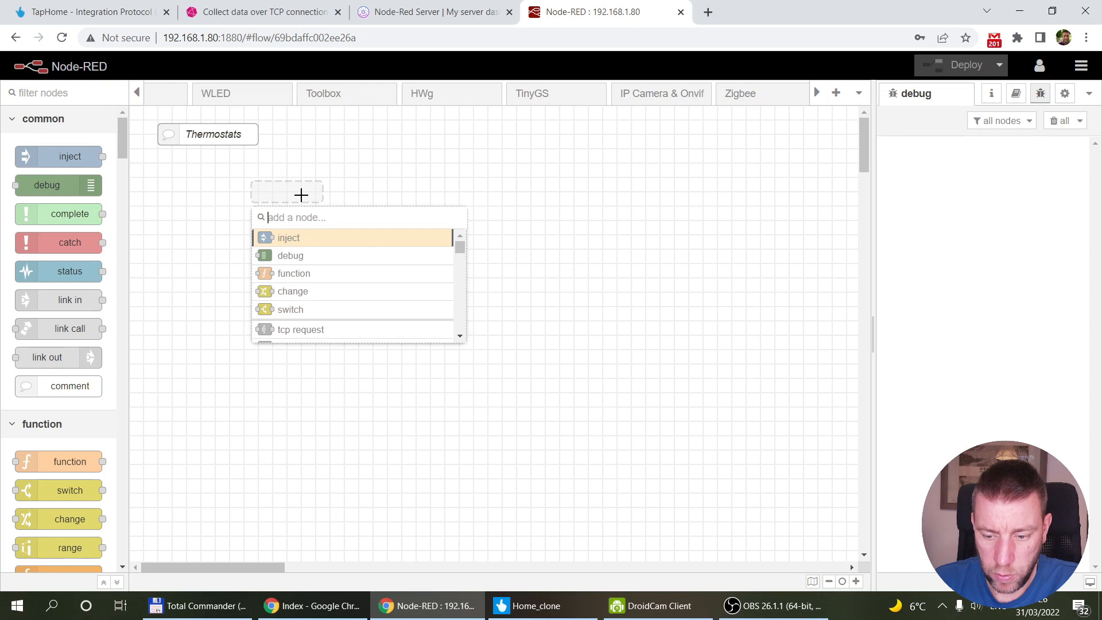
{"action": "type", "text": "tcp"}
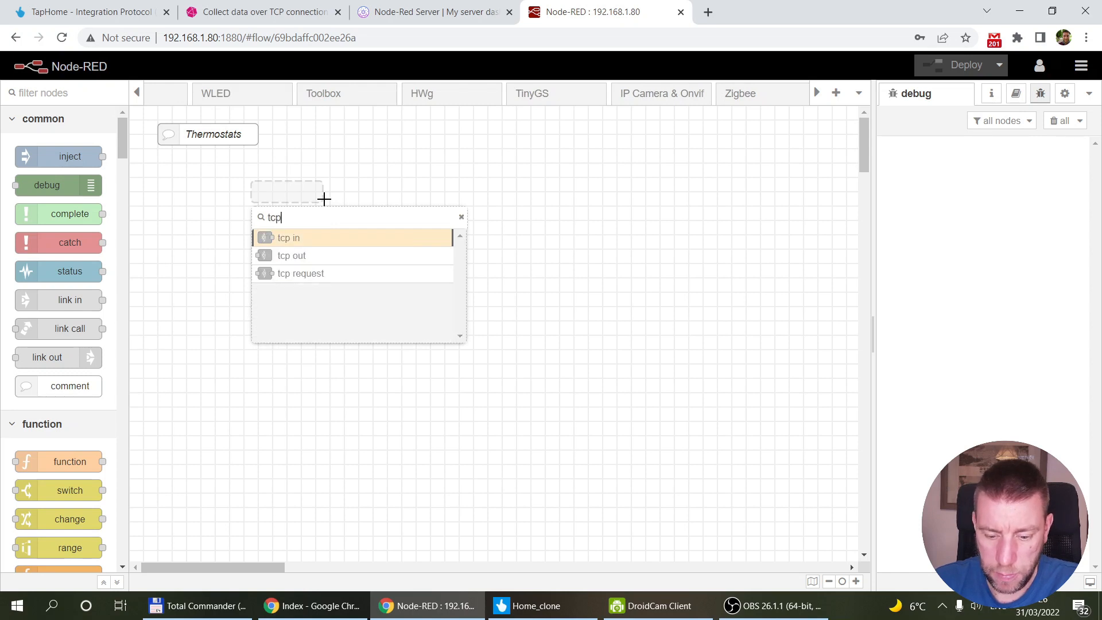
{"action": "left_click", "coordinate": [305, 279]}
{"action": "left_click_drag", "start_coordinate": [293, 191], "coordinate": [449, 173]}
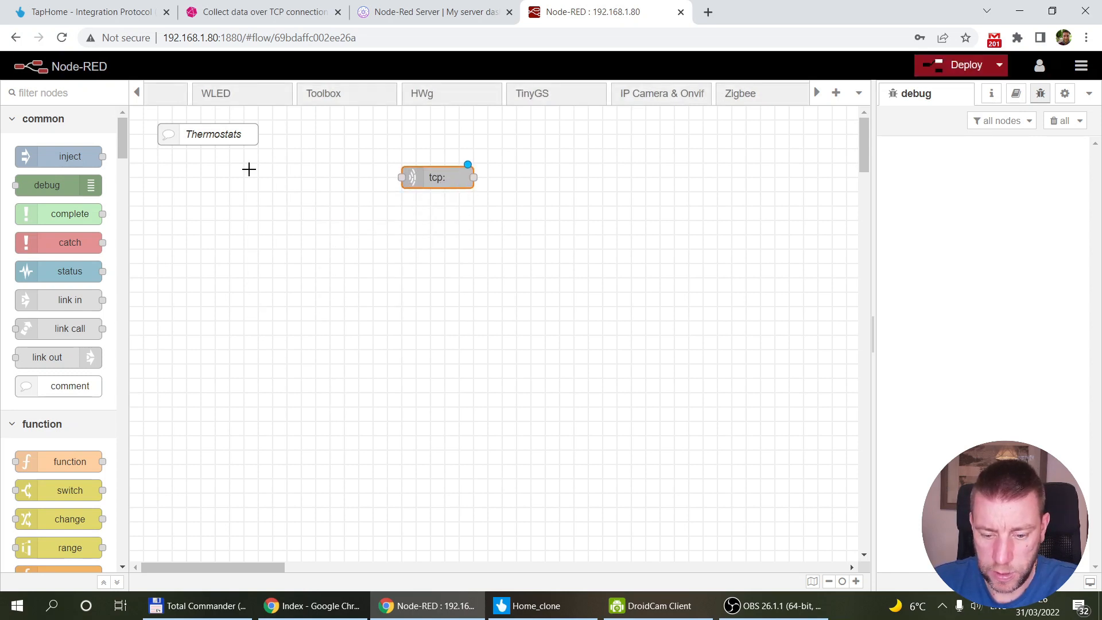
Step: Add an inject node below the Thermostats comment, in line with the tcp request node
{"action": "left_click", "coordinate": [206, 177], "text": "ctrl"}
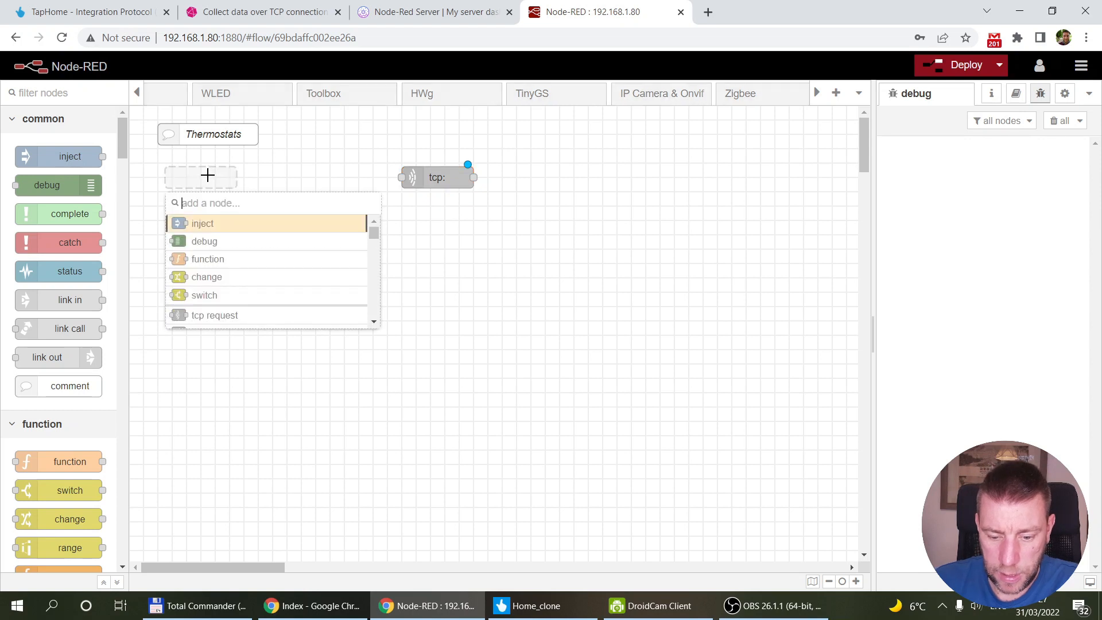
{"action": "type", "text": "timestamp"}
{"action": "key", "text": "Return"}
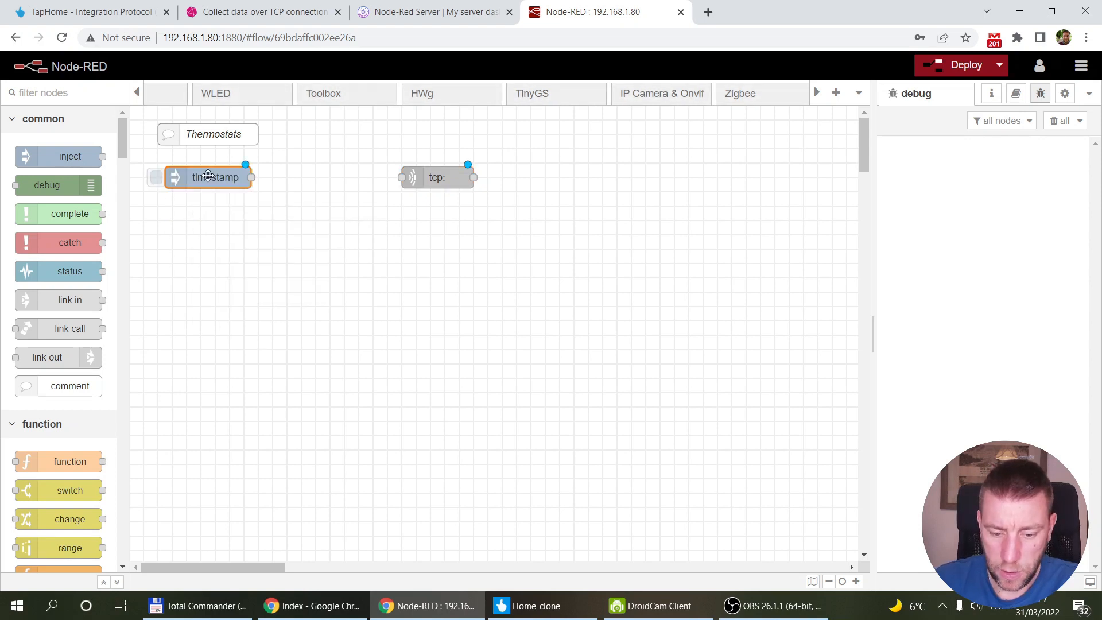
{"action": "mouse_move", "coordinate": [251, 183]}
{"action": "left_mouse_down"}
{"action": "mouse_move", "coordinate": [308, 182]}
{"action": "mouse_move", "coordinate": [268, 177]}
{"action": "left_mouse_up"}
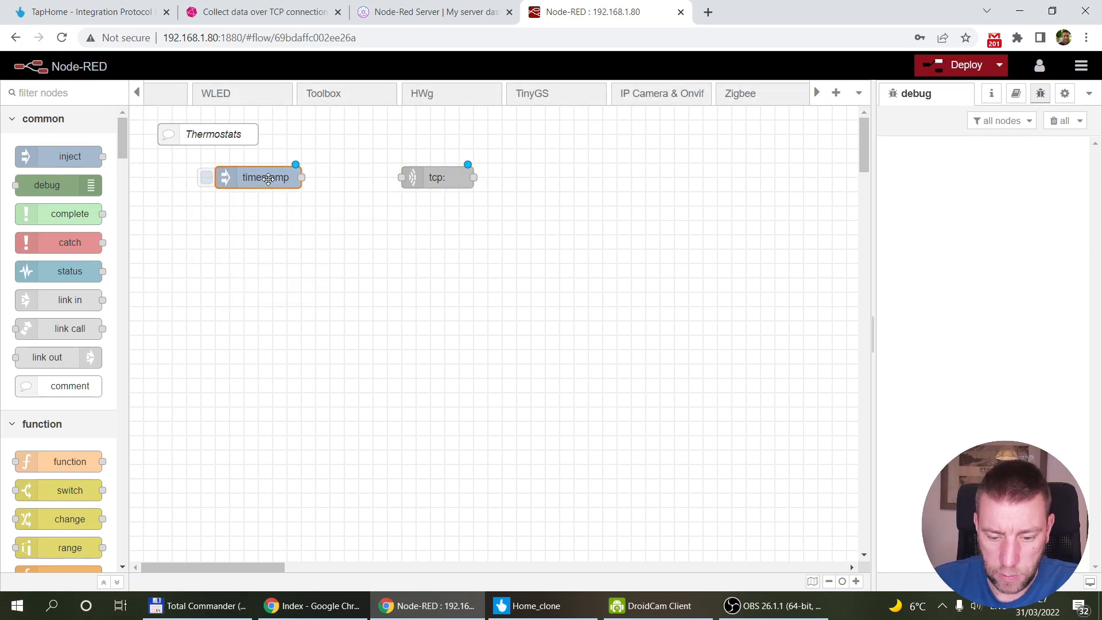
Step: Set the inject node's payload to the string GET 1 and name the node Beca thermostat
{"action": "double_click", "coordinate": [268, 177]}
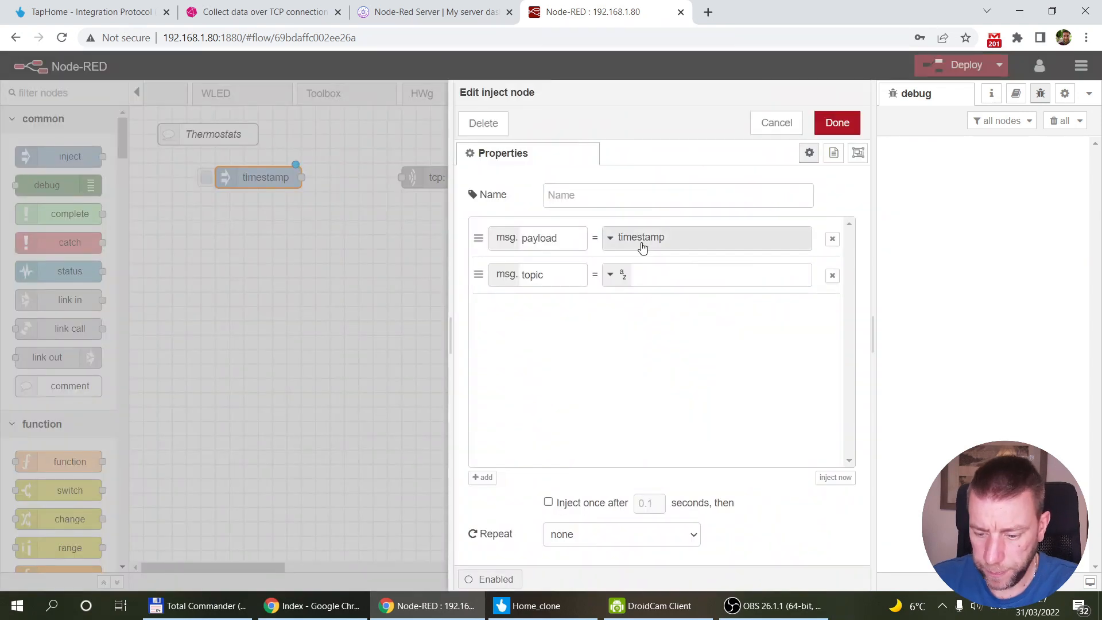
{"action": "left_click", "coordinate": [644, 238]}
{"action": "left_click", "coordinate": [655, 299]}
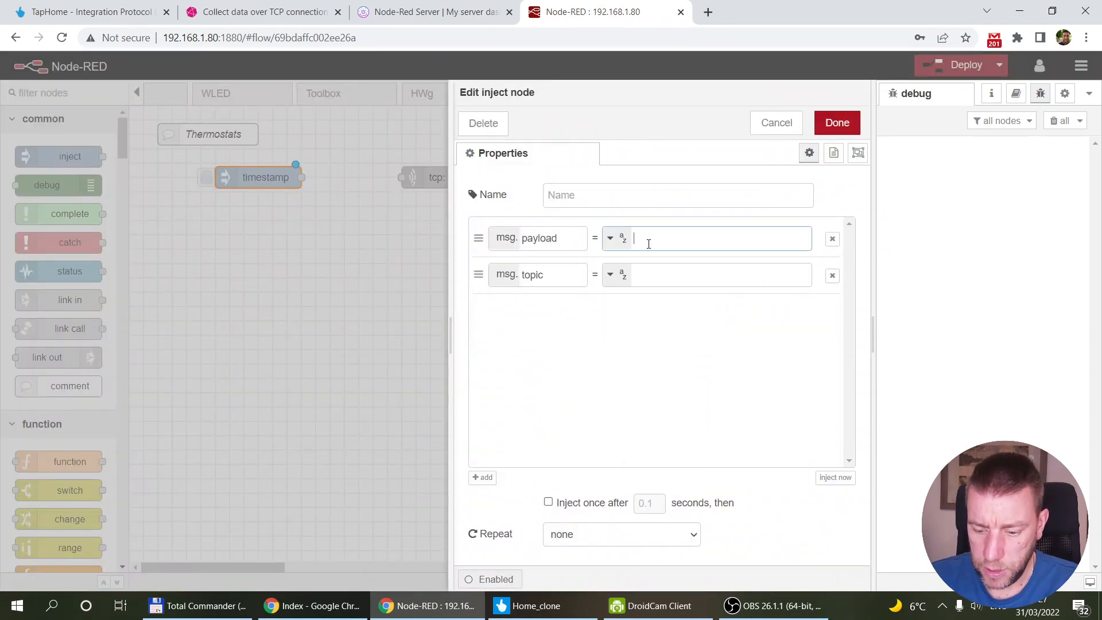
{"action": "type", "text": "GET 1"}
{"action": "left_click", "coordinate": [611, 195]}
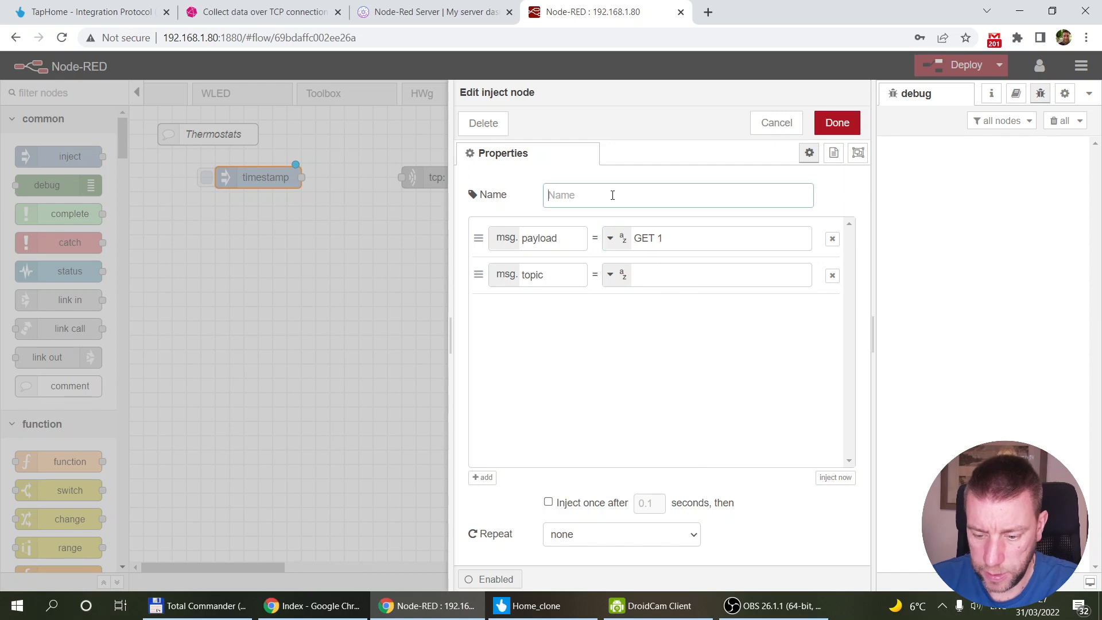
{"action": "type", "text": "Beca thermostat"}
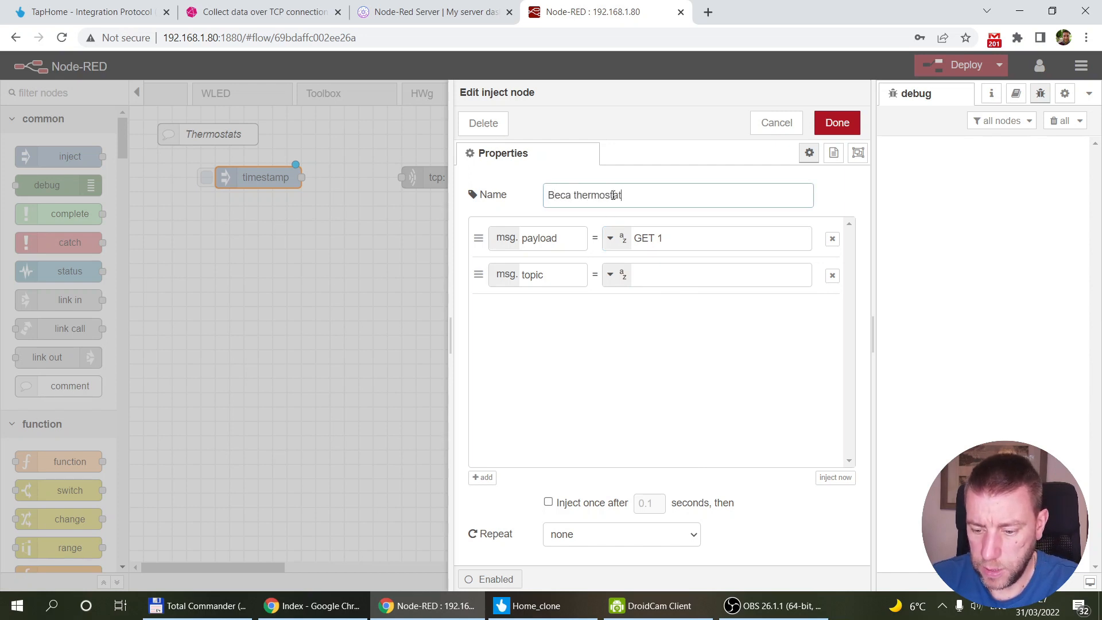
{"action": "left_click", "coordinate": [826, 126]}
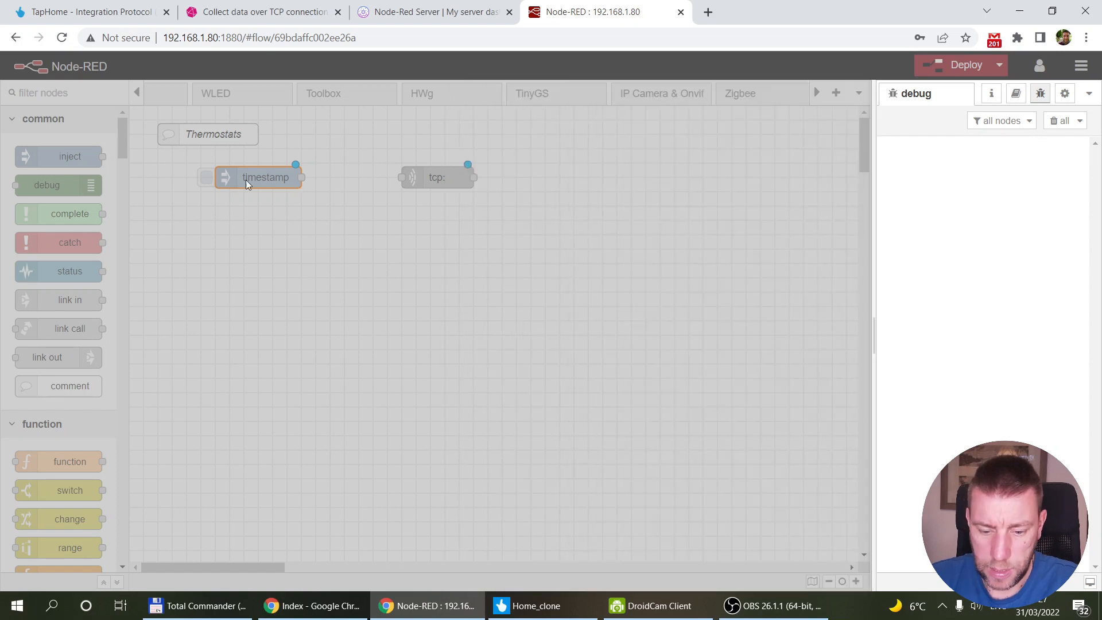
Step: Duplicate the Beca thermostat inject node directly below the original and rename the copy Kitchen thermostat
{"action": "key", "text": "ctrl+c"}
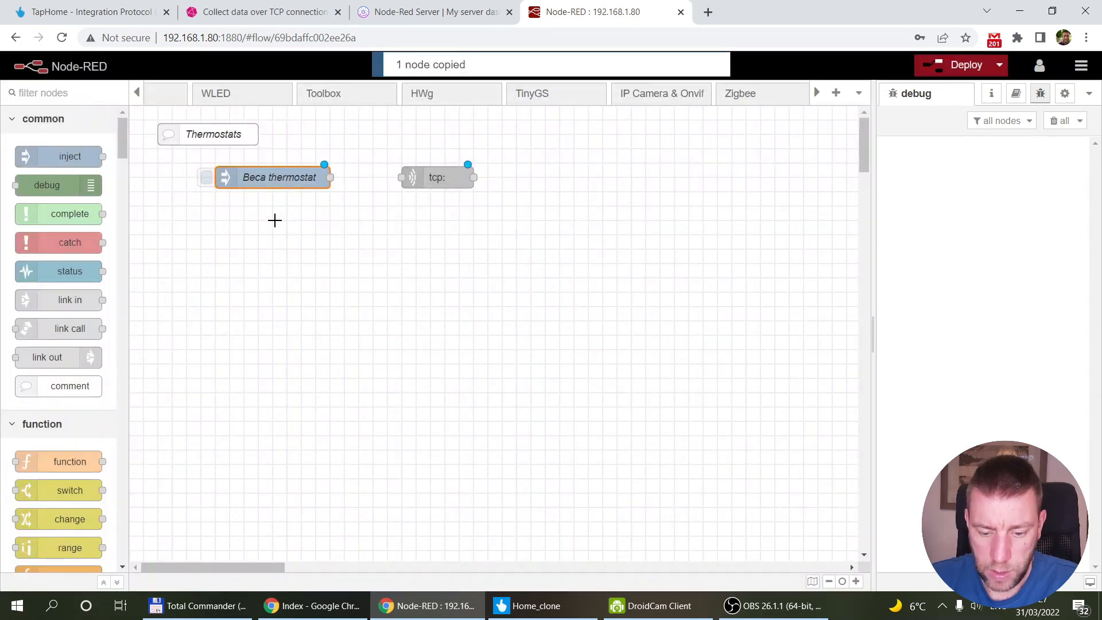
{"action": "key", "text": "ctrl+v"}
{"action": "left_click", "coordinate": [274, 220]}
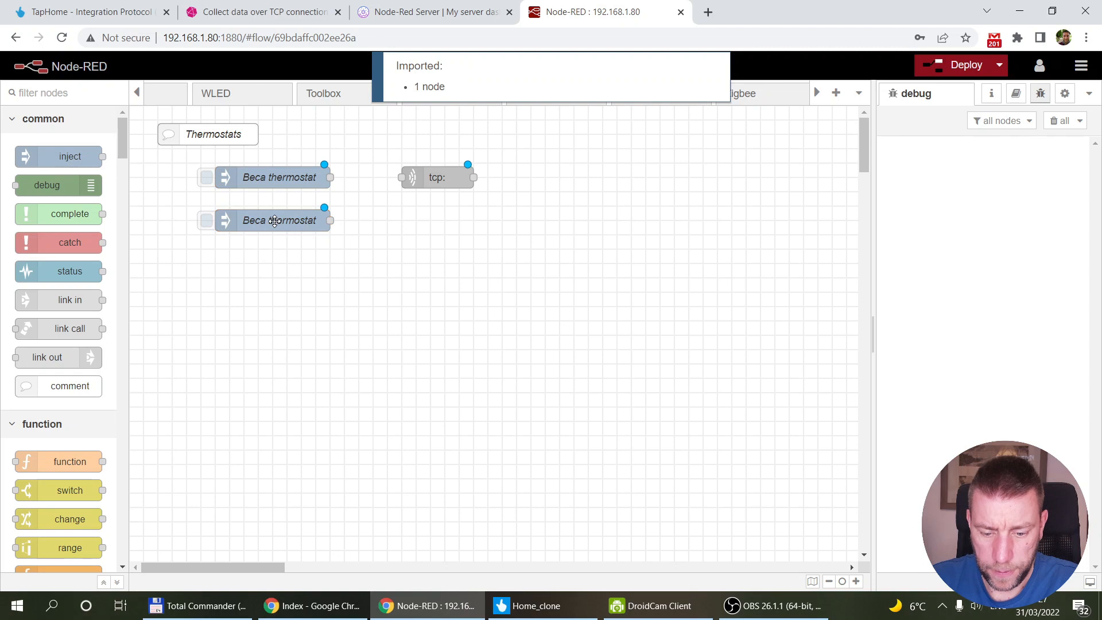
{"action": "key", "text": "Return"}
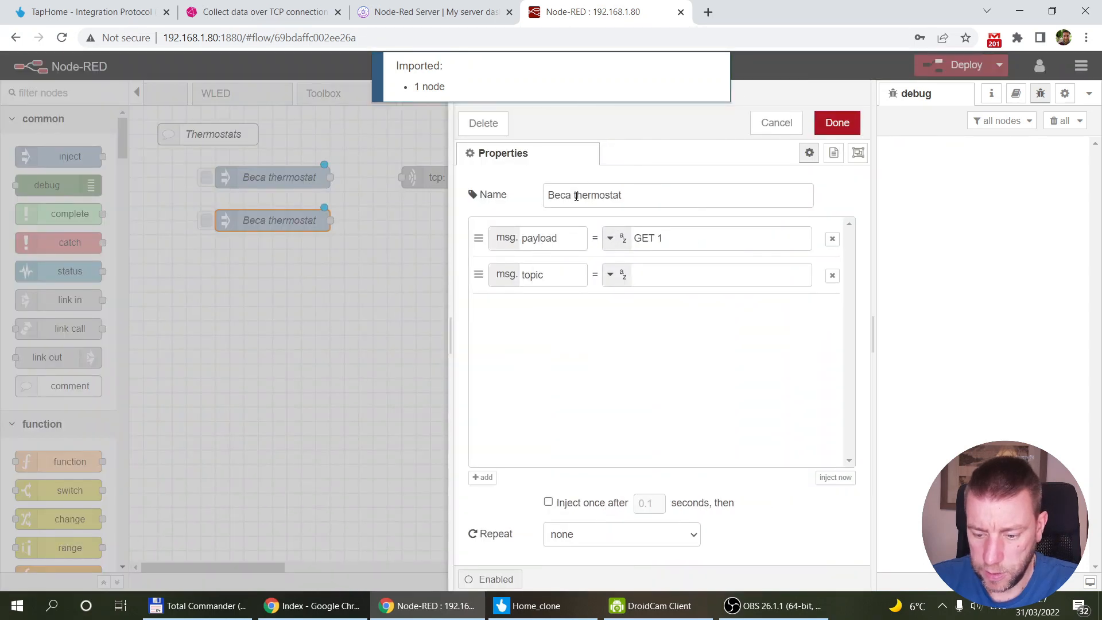
{"action": "double_click", "coordinate": [570, 194]}
{"action": "type", "text": "Kitche"}
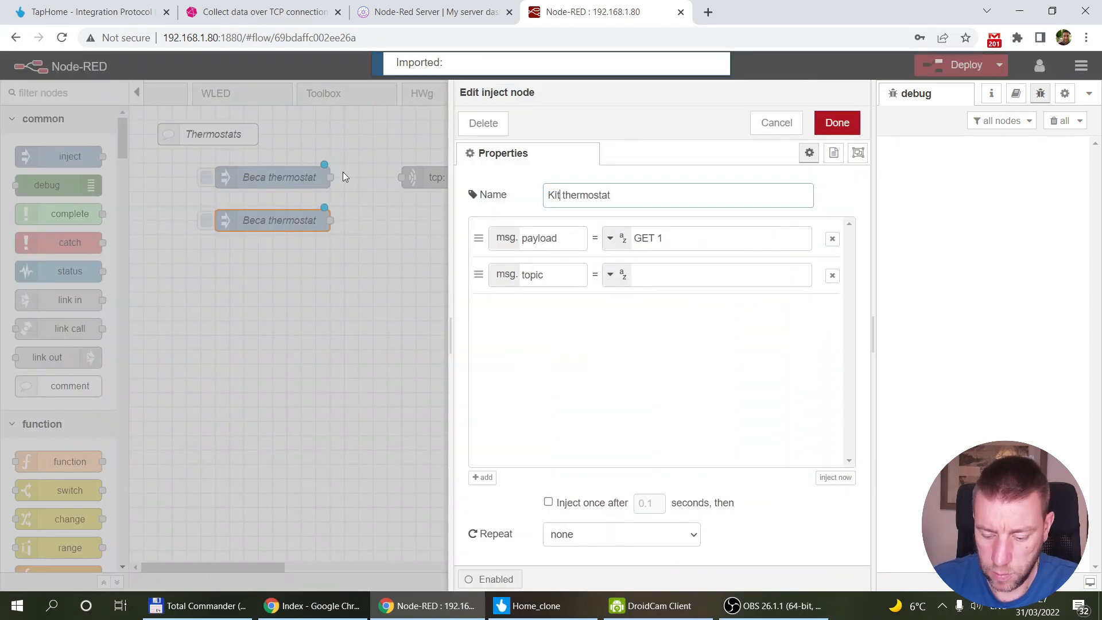
{"action": "type", "text": "n"}
{"action": "left_click", "coordinate": [689, 235]}
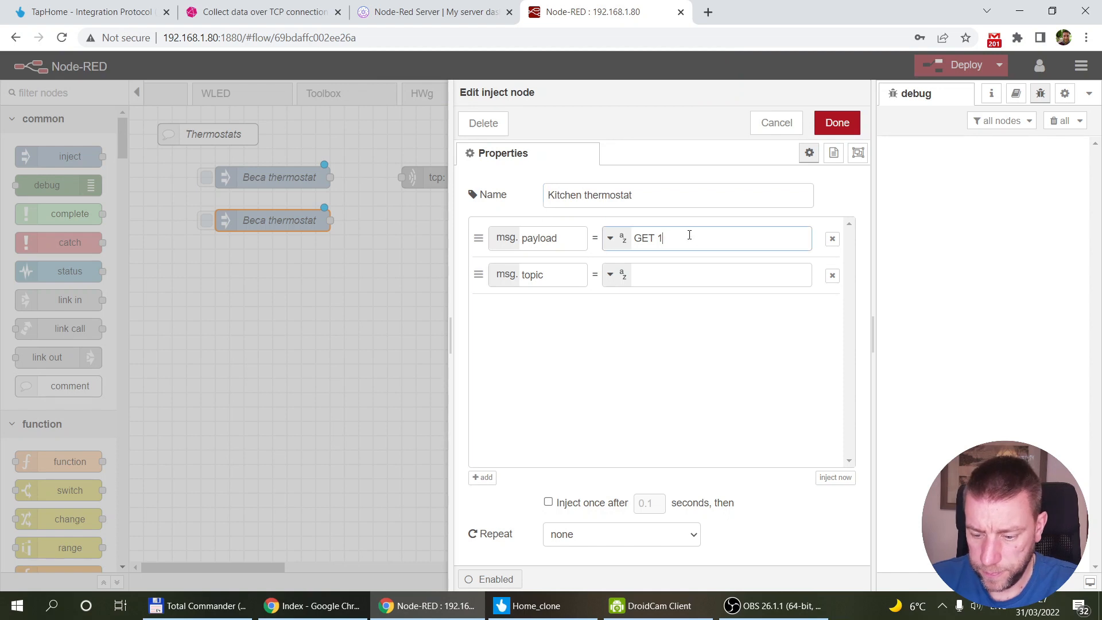
{"action": "left_click", "coordinate": [837, 122]}
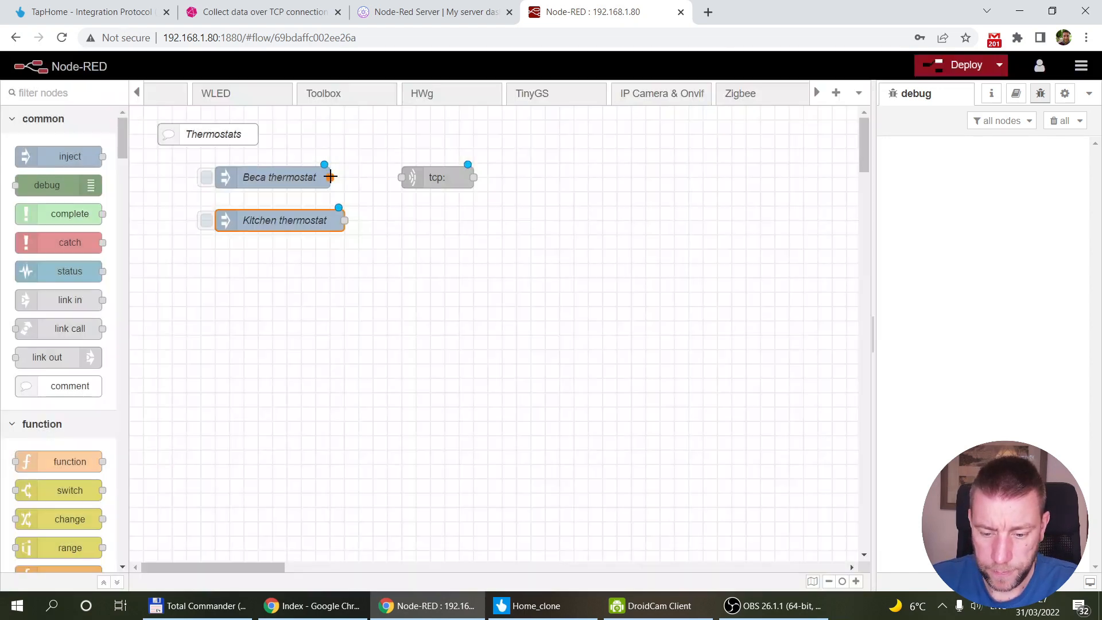
Step: Wire the Beca thermostat and Kitchen thermostat inject nodes to the tcp request node's input
{"action": "left_click_drag", "start_coordinate": [330, 177], "coordinate": [401, 177]}
{"action": "left_click_drag", "start_coordinate": [350, 220], "coordinate": [401, 177]}
Step: Point the tcp request node at server 192.168.1.213 on port 10000
{"action": "double_click", "coordinate": [443, 177]}
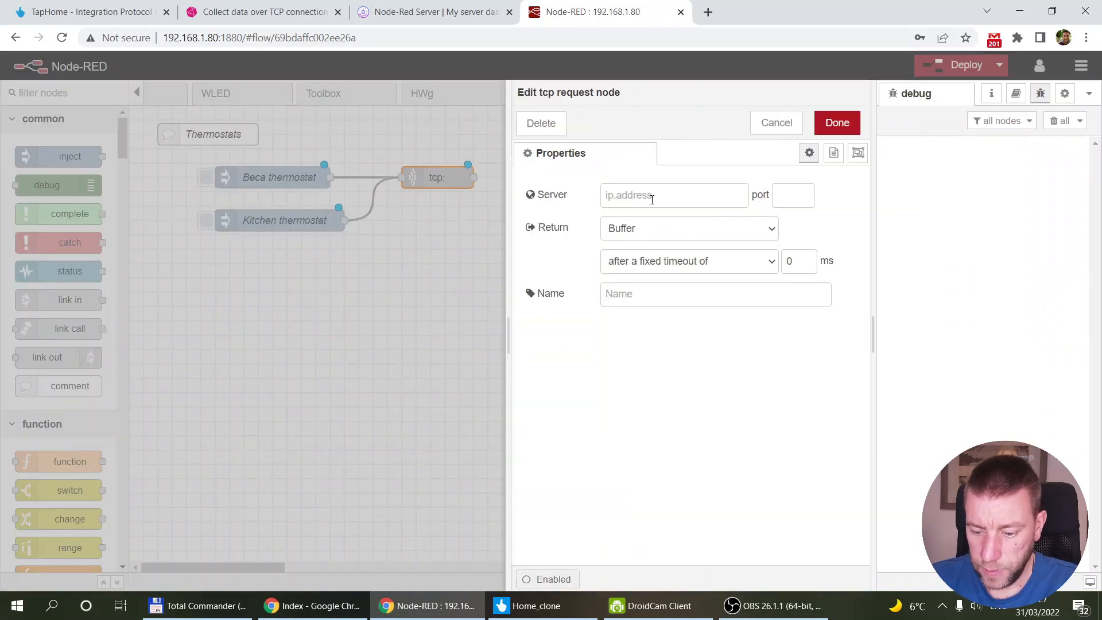
{"action": "left_click", "coordinate": [652, 200]}
{"action": "type", "text": "192."}
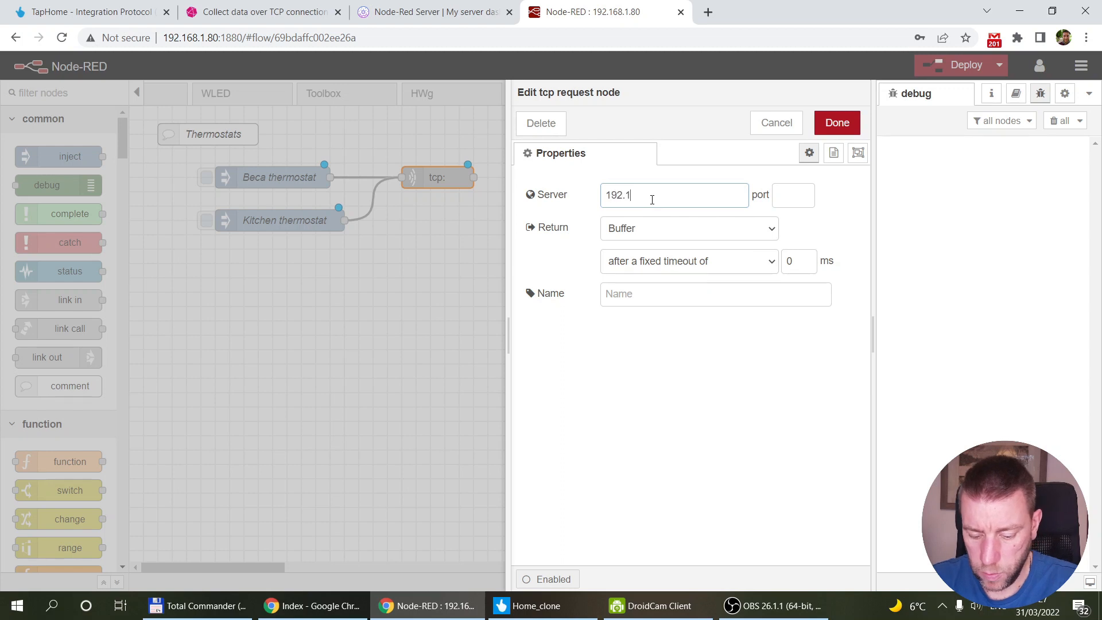
{"action": "type", "text": "168."}
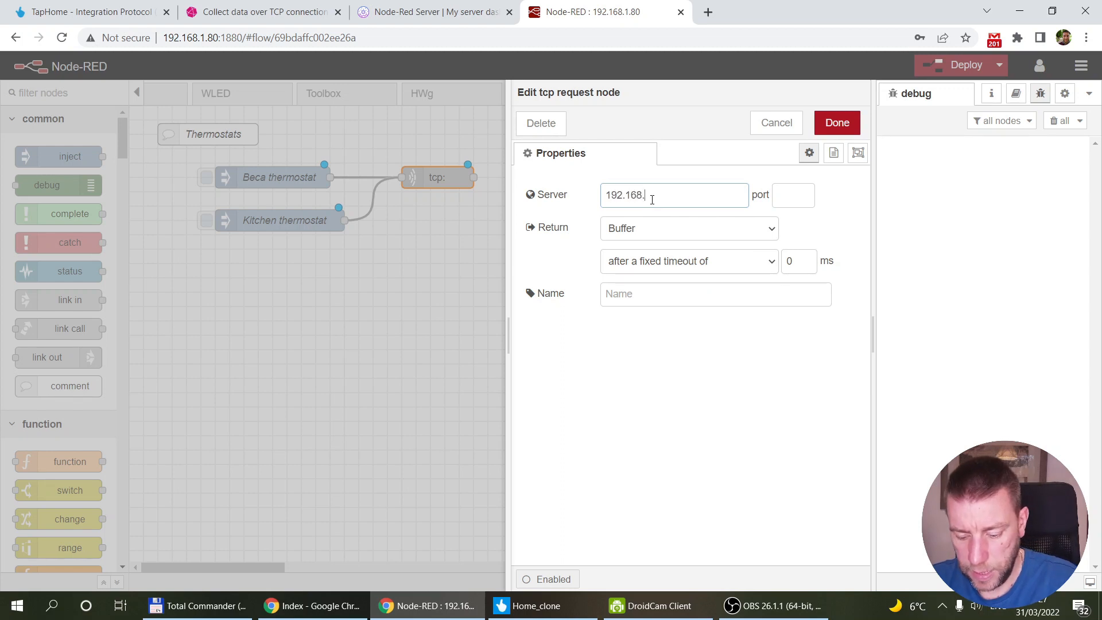
{"action": "type", "text": "1.213"}
{"action": "key", "text": "Tab"}
{"action": "type", "text": "10000"}
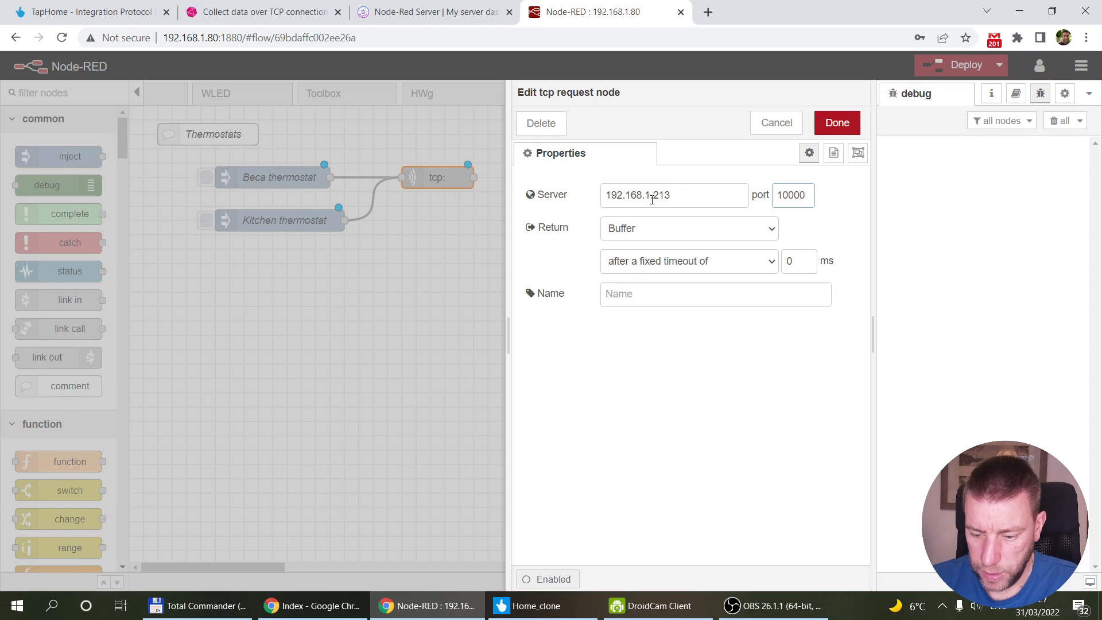
Step: Set the tcp request node to return a String and name it TapHome (no push)
{"action": "left_click", "coordinate": [661, 230]}
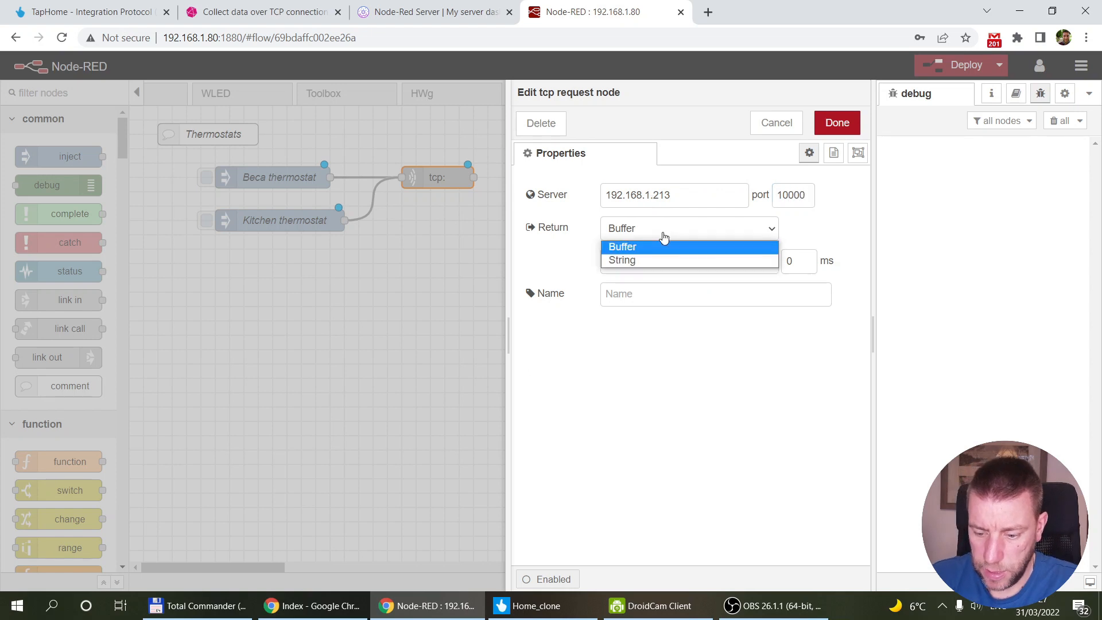
{"action": "left_click", "coordinate": [658, 256]}
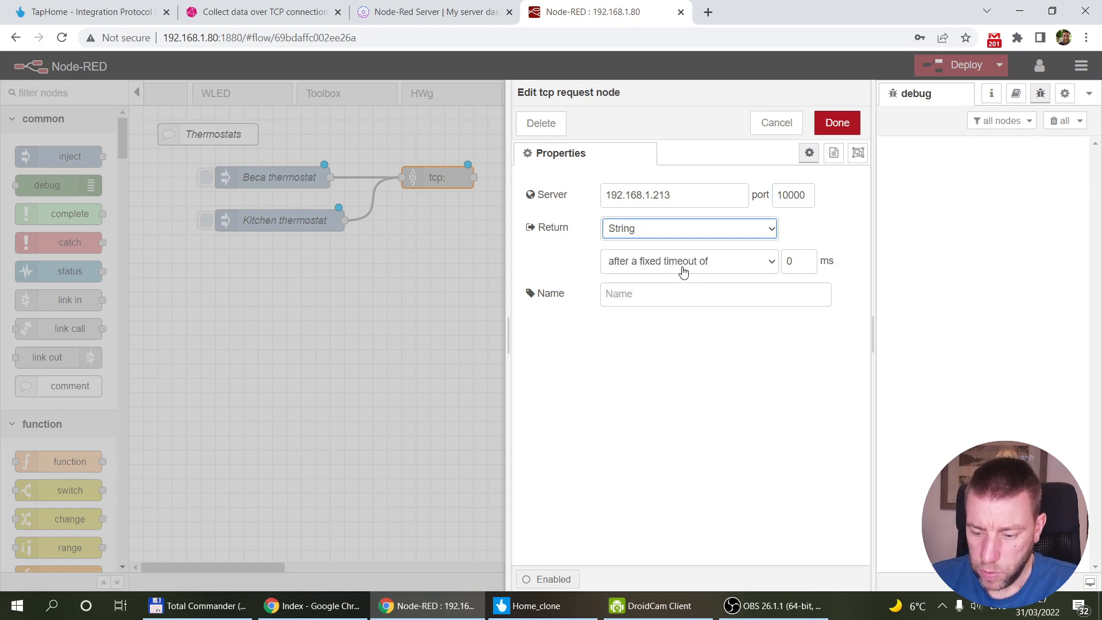
{"action": "left_click", "coordinate": [723, 262]}
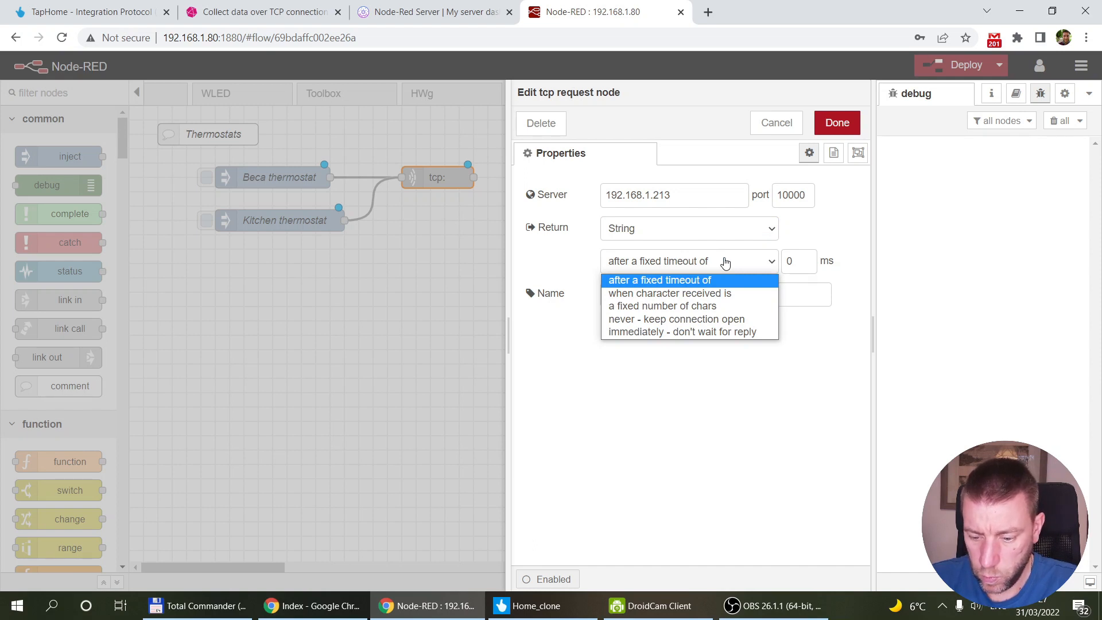
{"action": "left_click", "coordinate": [725, 262]}
{"action": "left_click", "coordinate": [637, 291]}
{"action": "type", "text": "TapHome"}
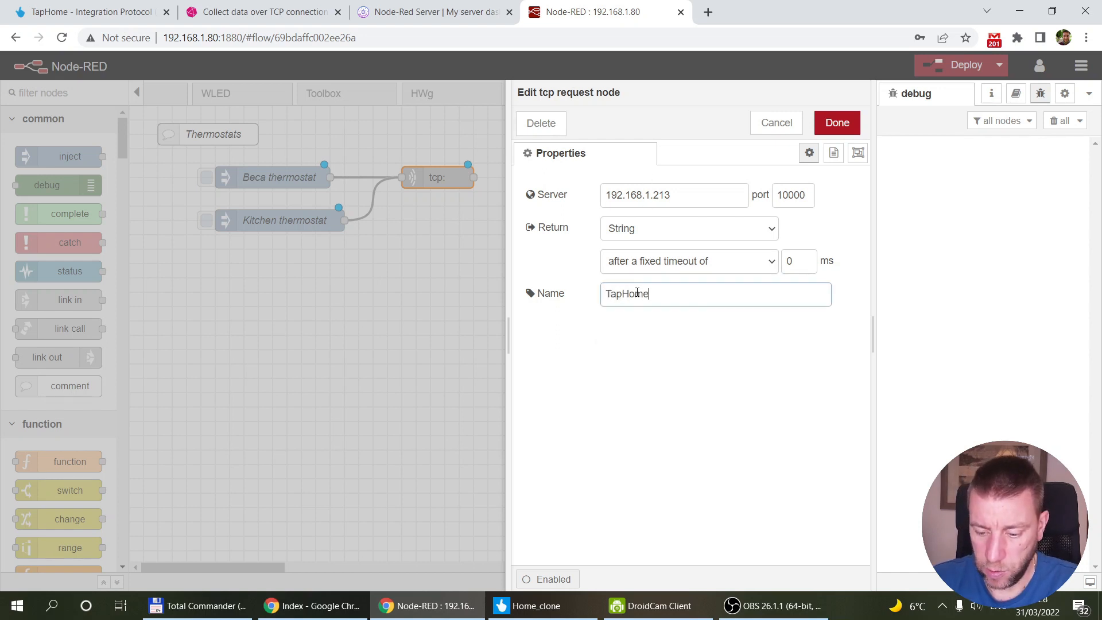
{"action": "type", "text": " (no push"}
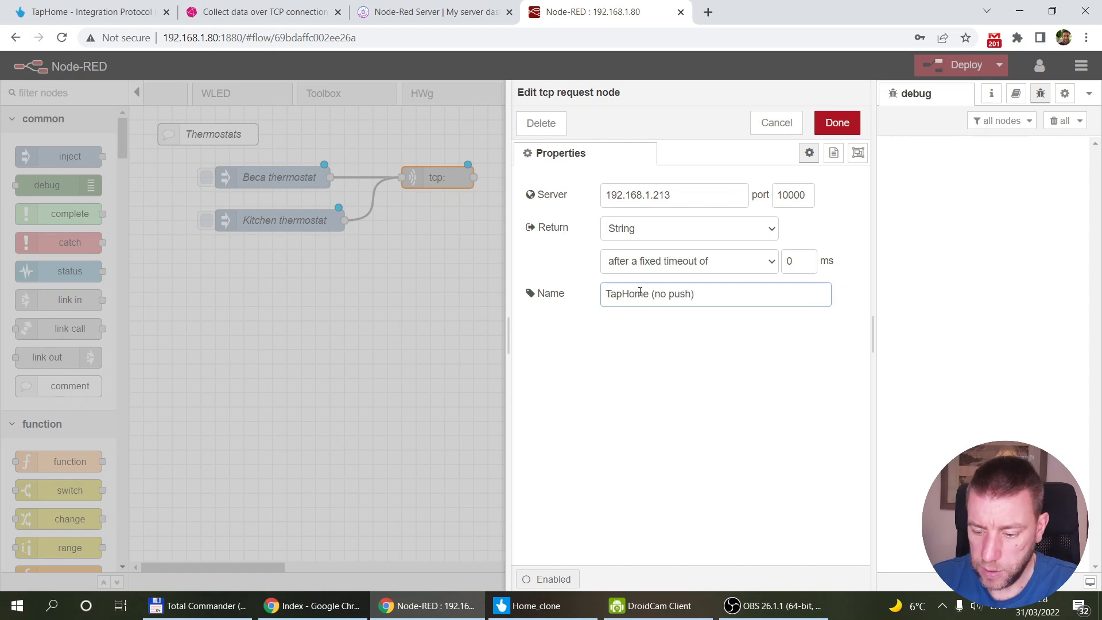
{"action": "left_click", "coordinate": [839, 125]}
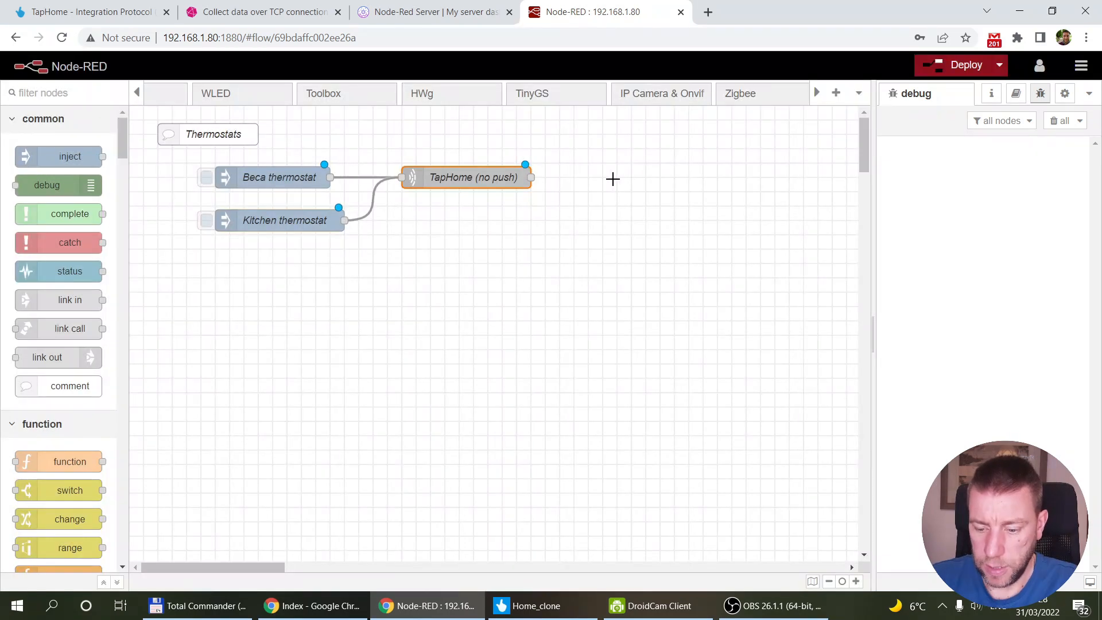
Step: Add a debug node after the tcp request node and check its properties without changing them
{"action": "left_click", "coordinate": [613, 179], "text": "ctrl"}
{"action": "type", "text": "debug"}
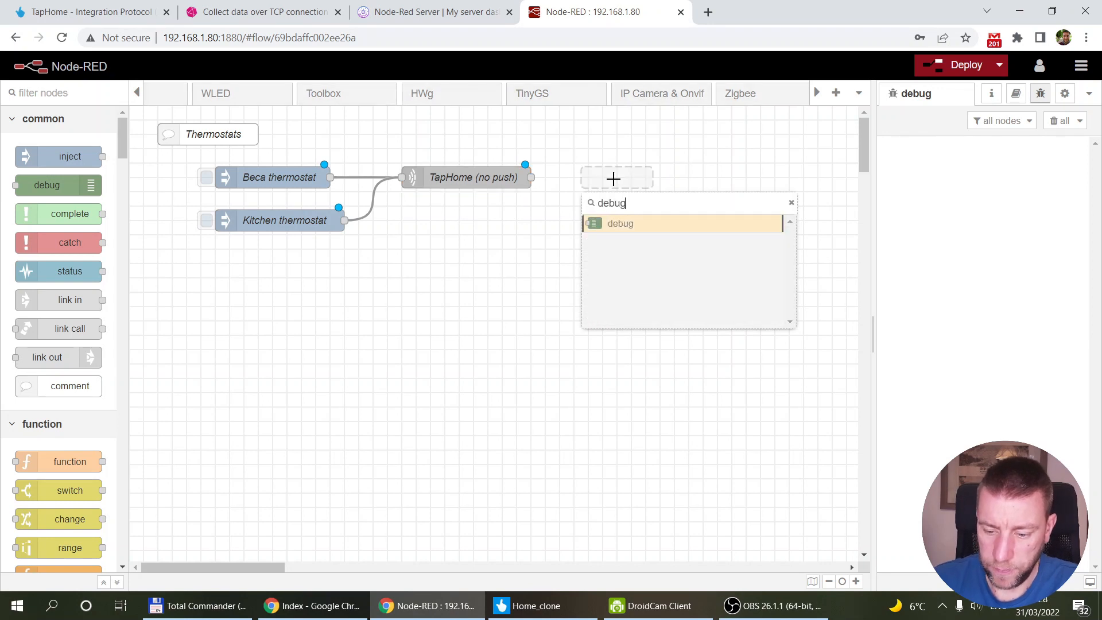
{"action": "key", "text": "Return"}
{"action": "double_click", "coordinate": [591, 180]}
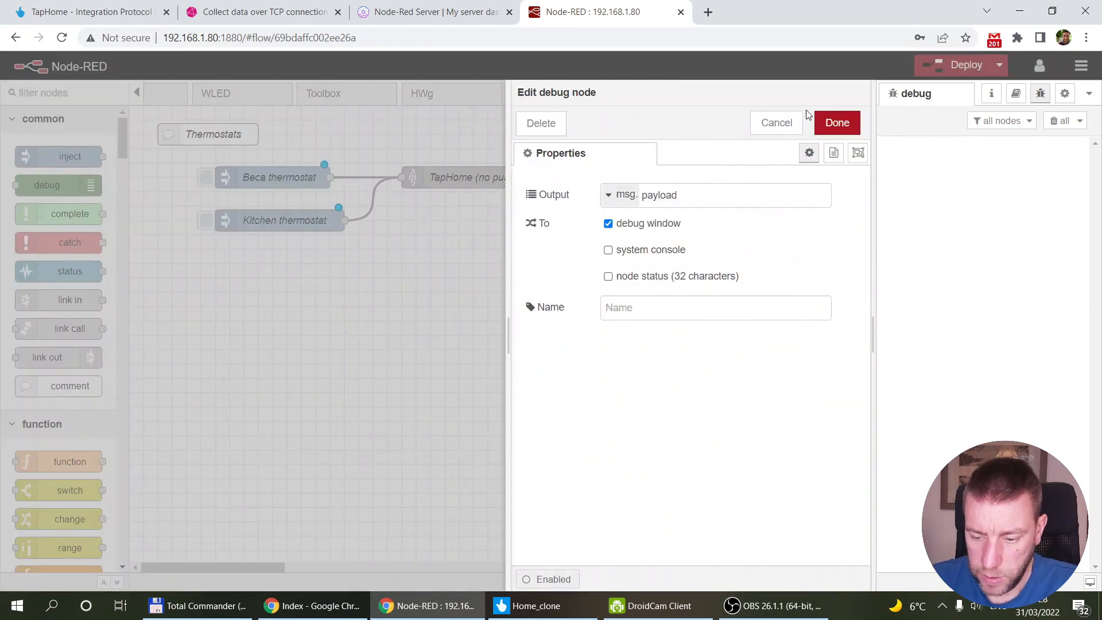
{"action": "left_click", "coordinate": [775, 121]}
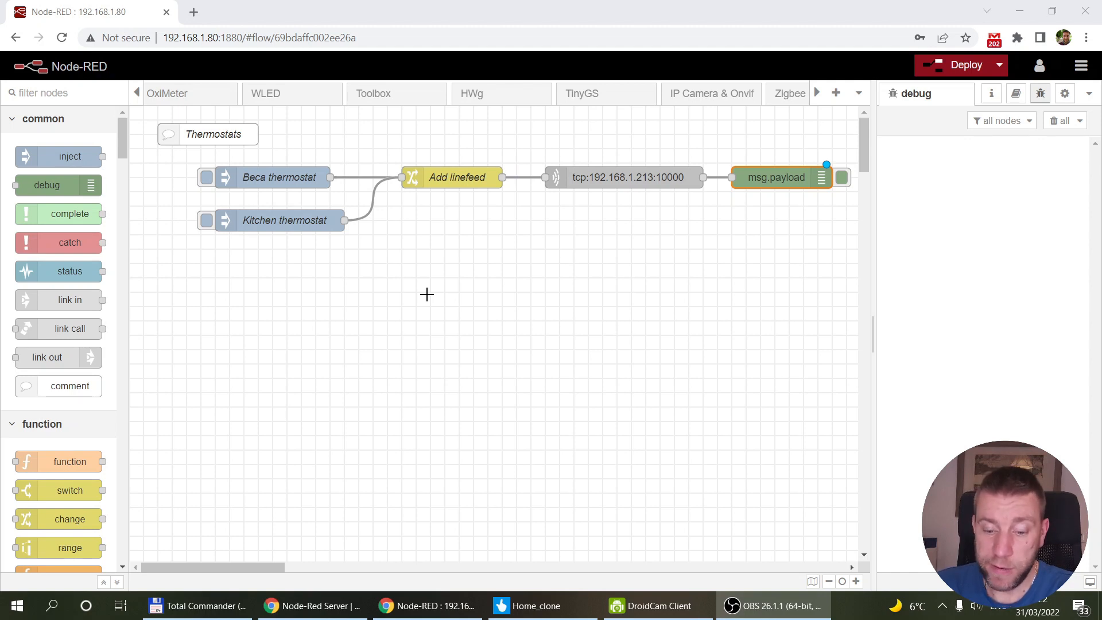
Step: Review the settings of the Beca thermostat inject node and the tcp request node without changing them
{"action": "left_click", "coordinate": [256, 178]}
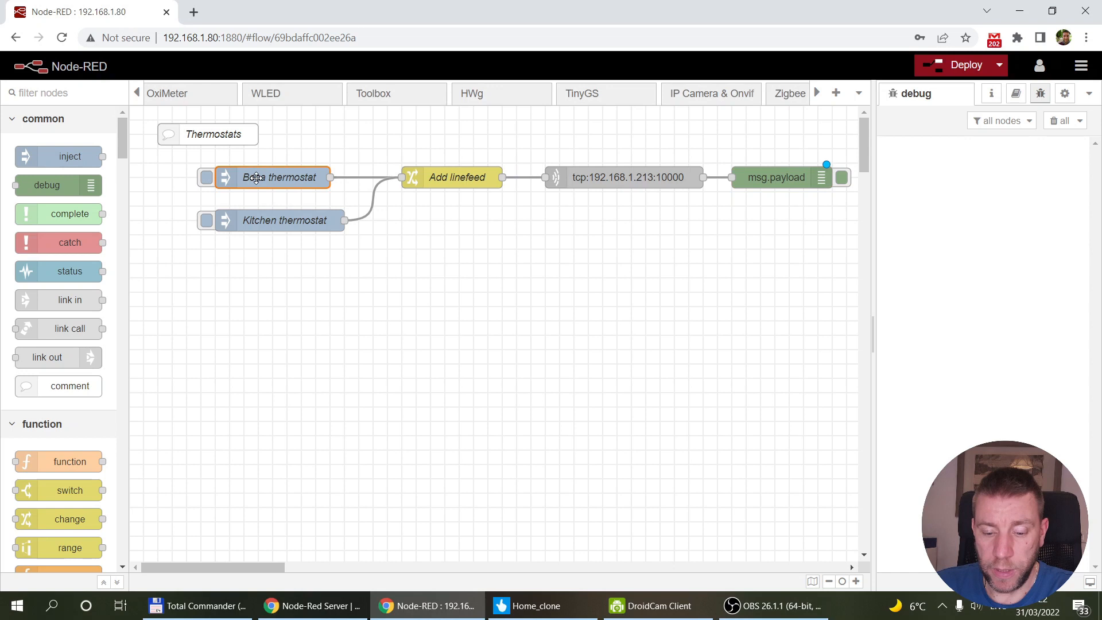
{"action": "double_click", "coordinate": [256, 178]}
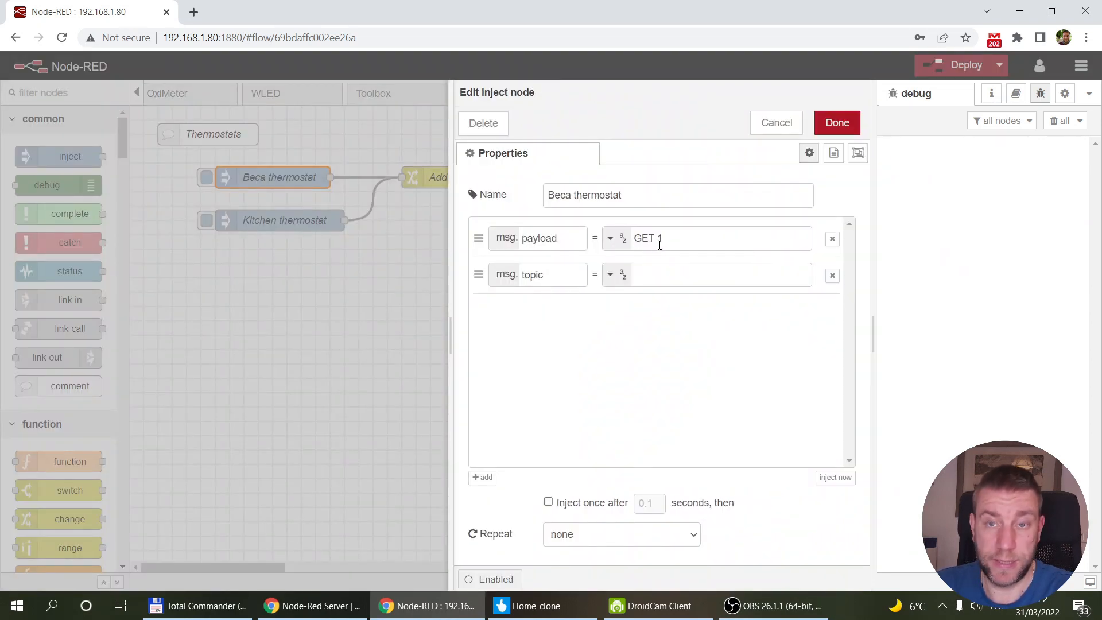
{"action": "left_click", "coordinate": [769, 123]}
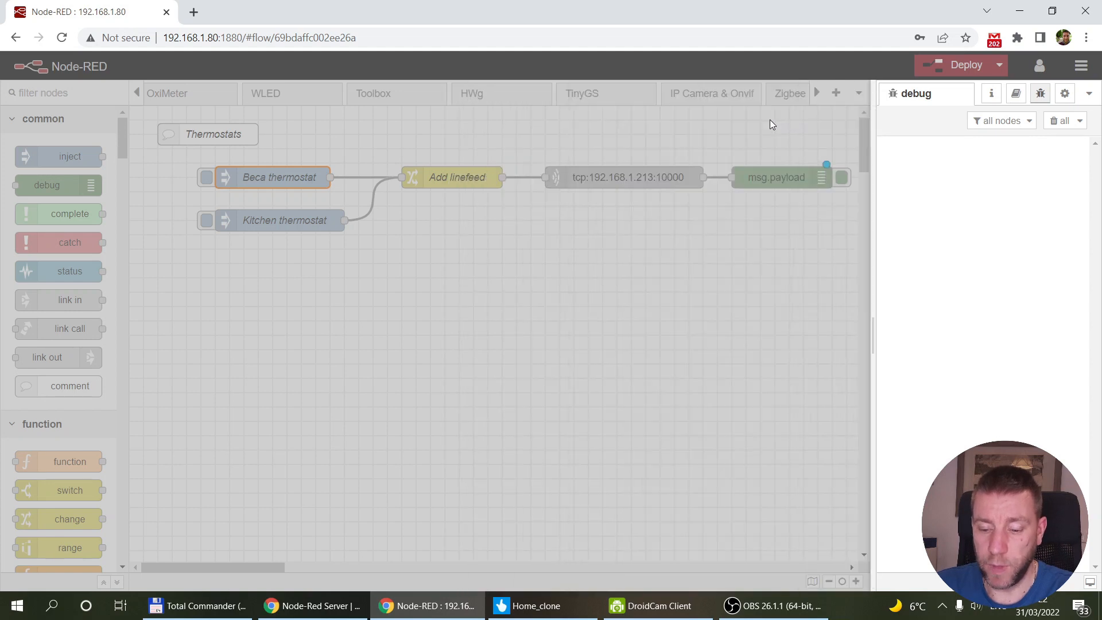
{"action": "left_click", "coordinate": [639, 176]}
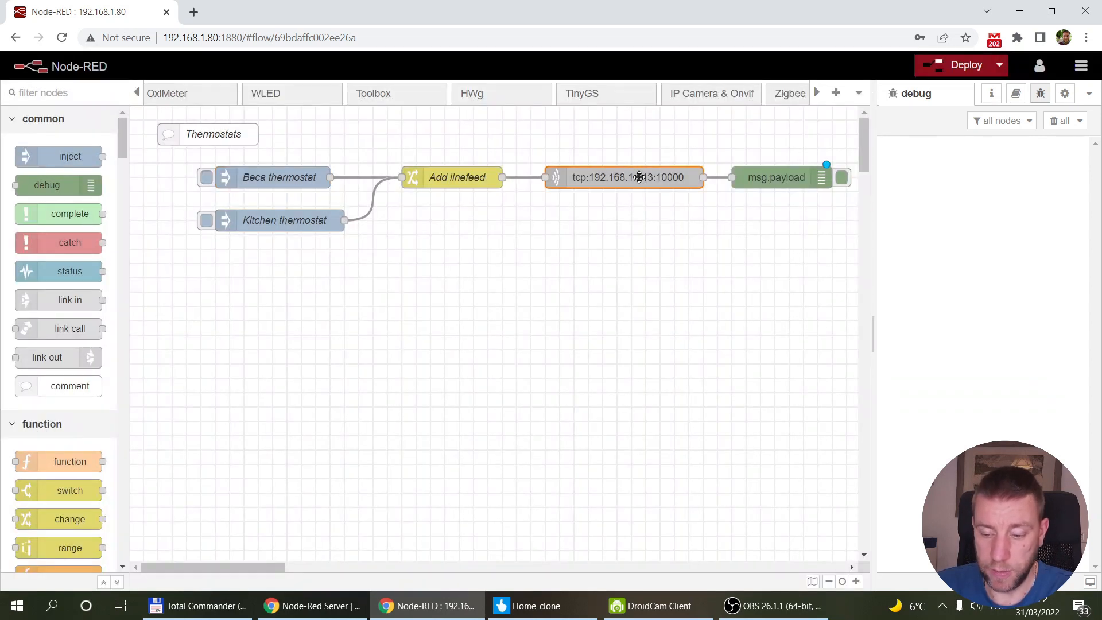
{"action": "double_click", "coordinate": [640, 177]}
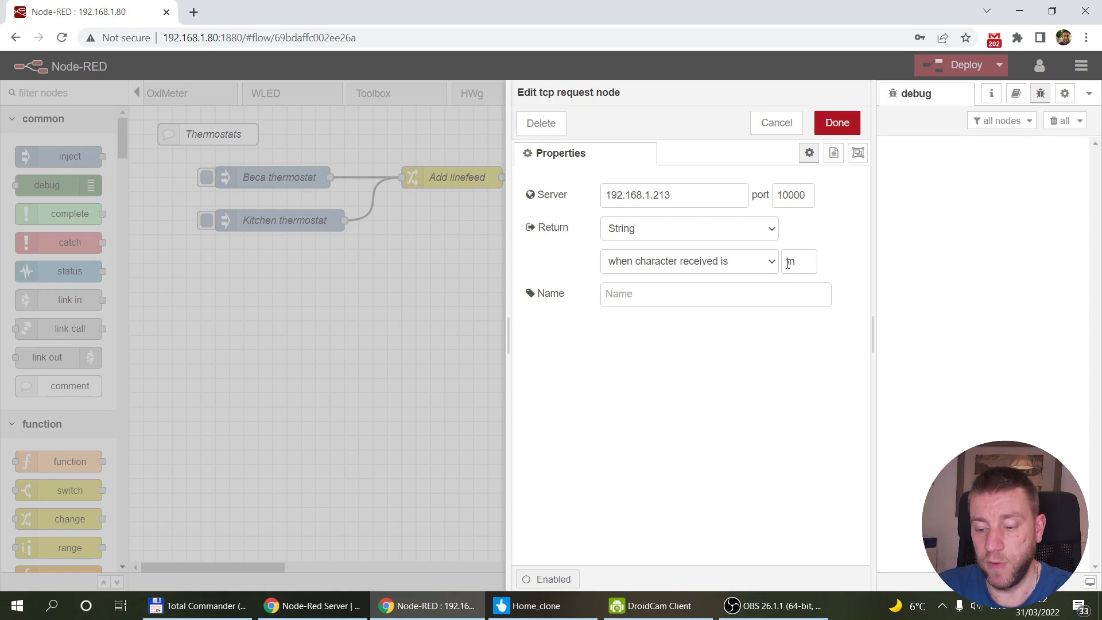
{"action": "left_click", "coordinate": [778, 124]}
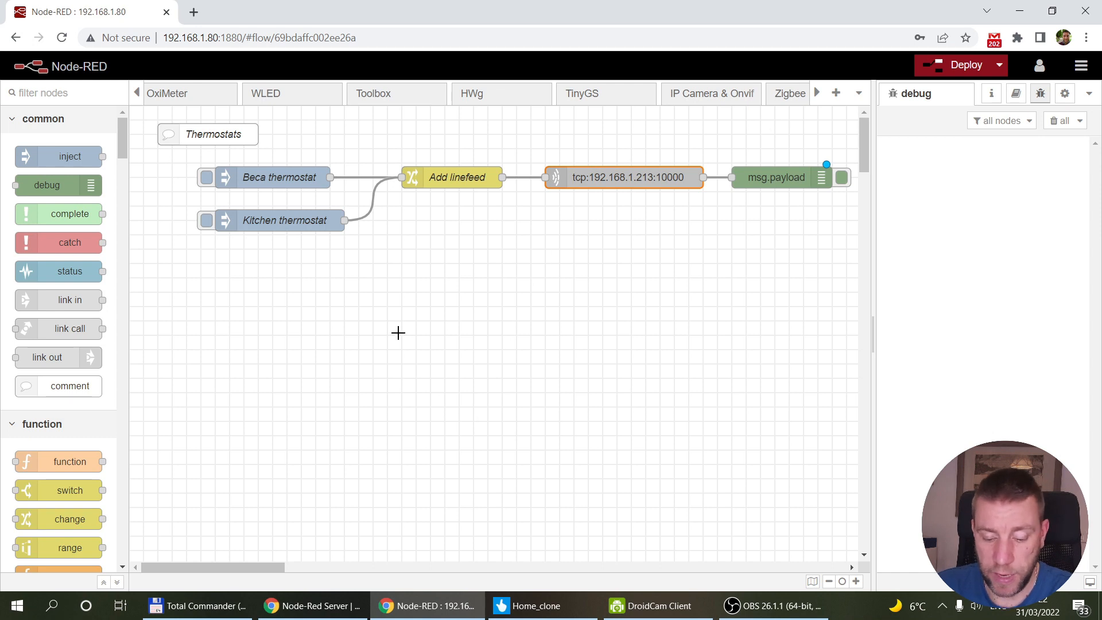
Step: Read the forum thread "No response from TCP request" and examine the rule in the Add linefeed change node
{"action": "left_click", "coordinate": [331, 597]}
{"action": "left_click", "coordinate": [602, 12]}
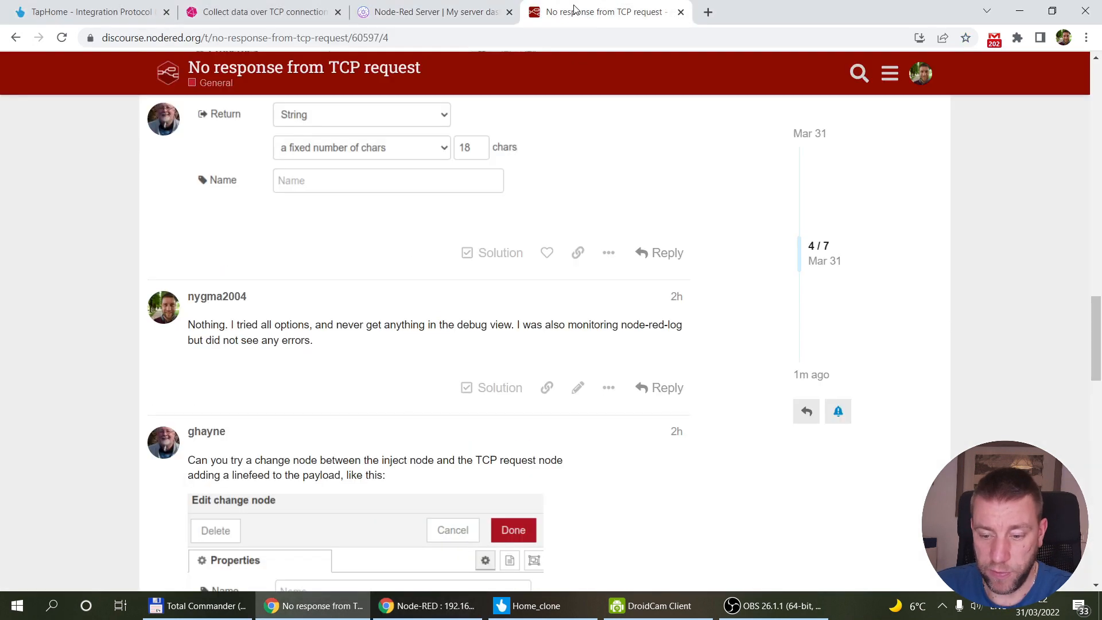
{"action": "scroll", "coordinate": [409, 265], "scroll_direction": "up", "scroll_amount": 5}
{"action": "scroll", "coordinate": [409, 265], "scroll_direction": "up", "scroll_amount": 8}
{"action": "scroll", "coordinate": [409, 265], "scroll_direction": "down", "scroll_amount": 14}
{"action": "scroll", "coordinate": [409, 265], "scroll_direction": "down", "scroll_amount": 15}
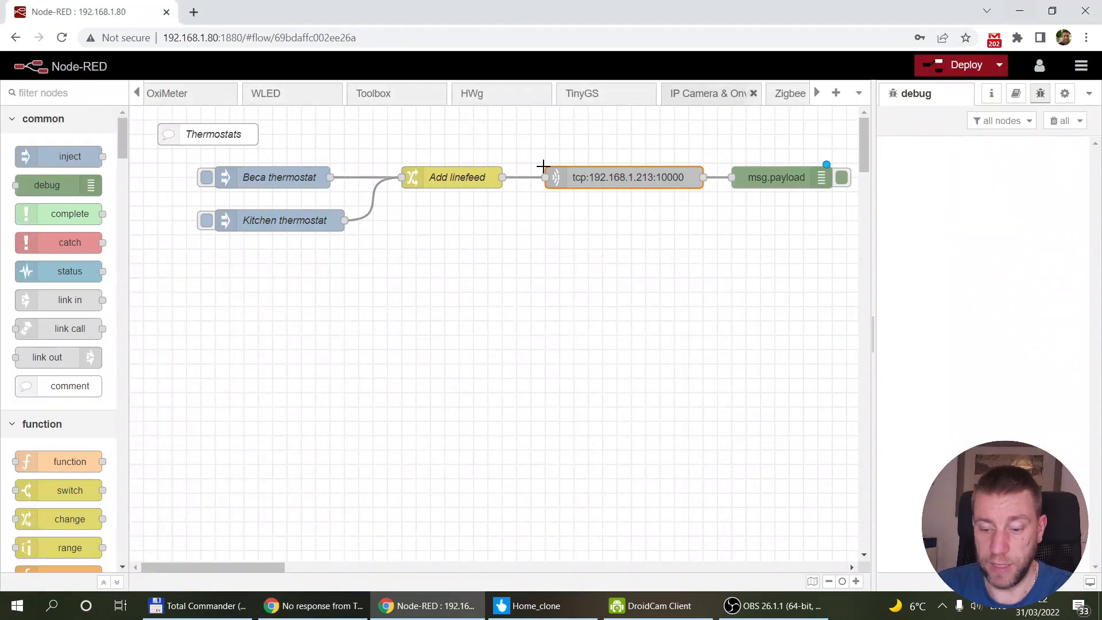
{"action": "double_click", "coordinate": [472, 181]}
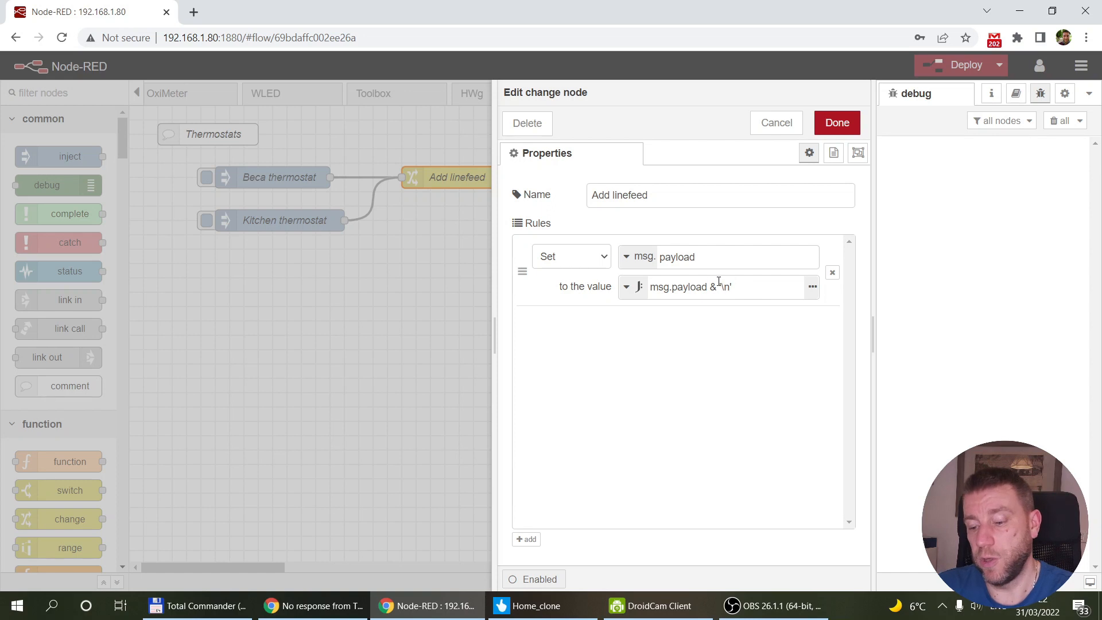
{"action": "left_click", "coordinate": [776, 123]}
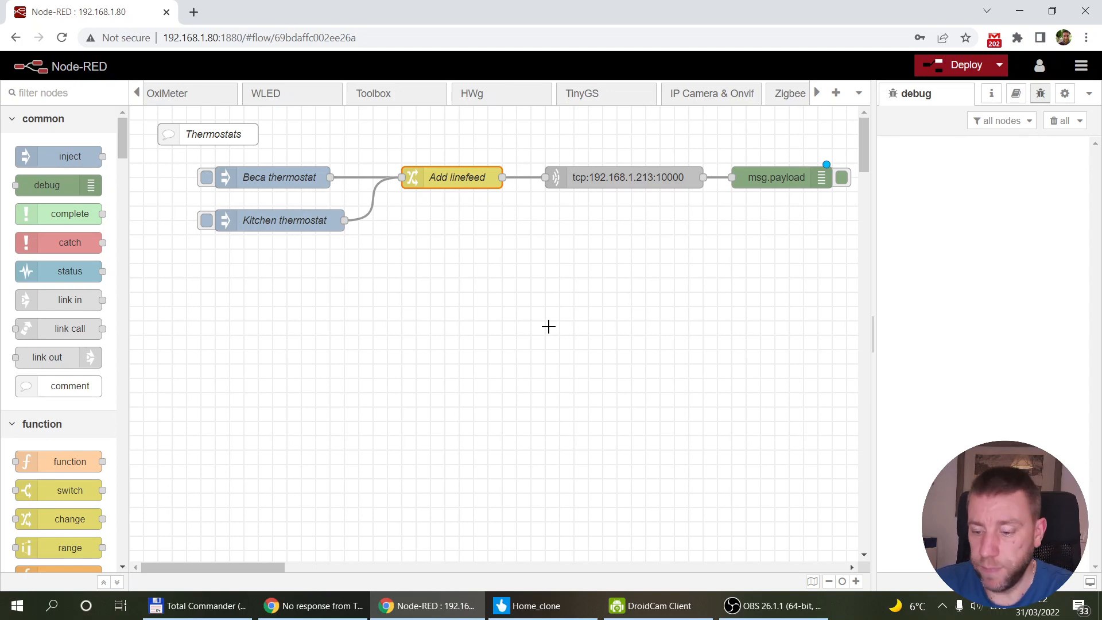
Step: Deploy the flow and trigger the Beca thermostat and Kitchen thermostat inject nodes to test it
{"action": "left_click", "coordinate": [964, 64]}
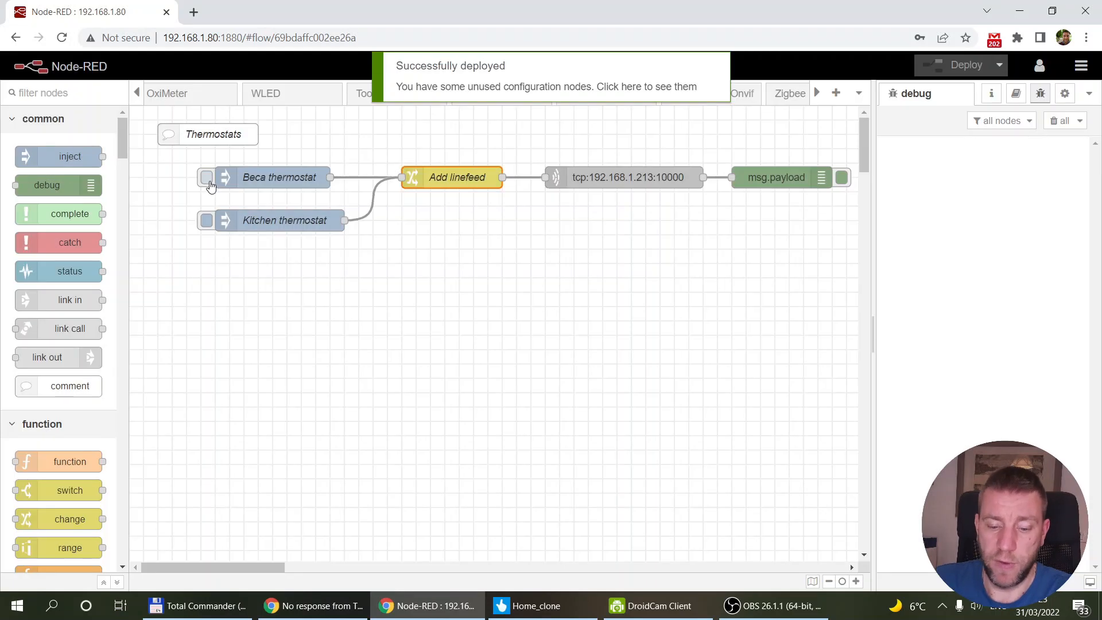
{"action": "left_click", "coordinate": [206, 177]}
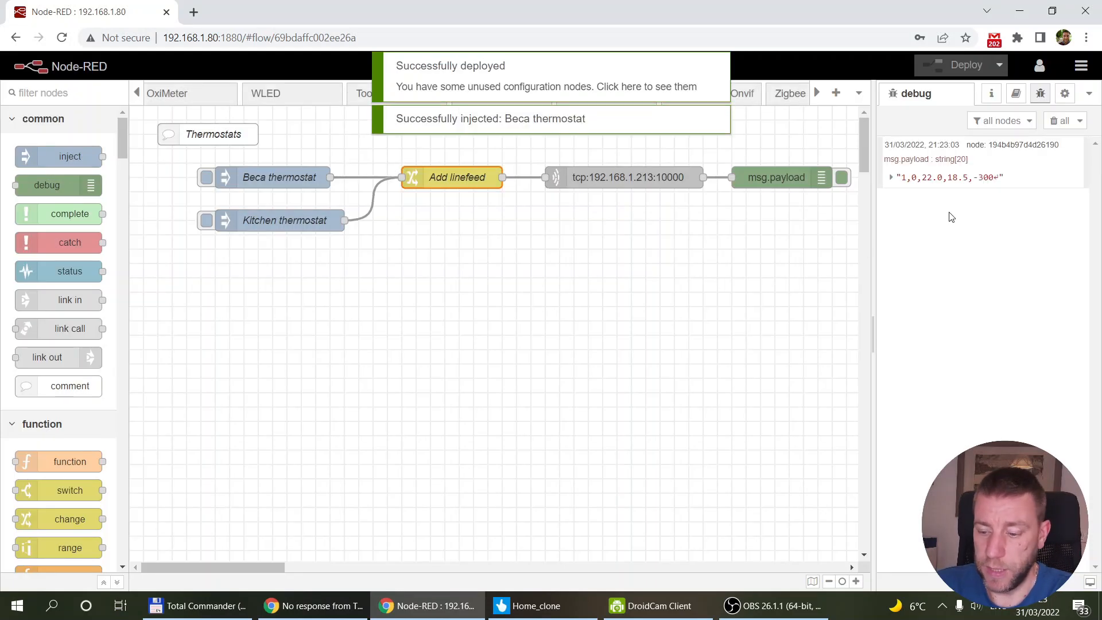
{"action": "left_click", "coordinate": [204, 220]}
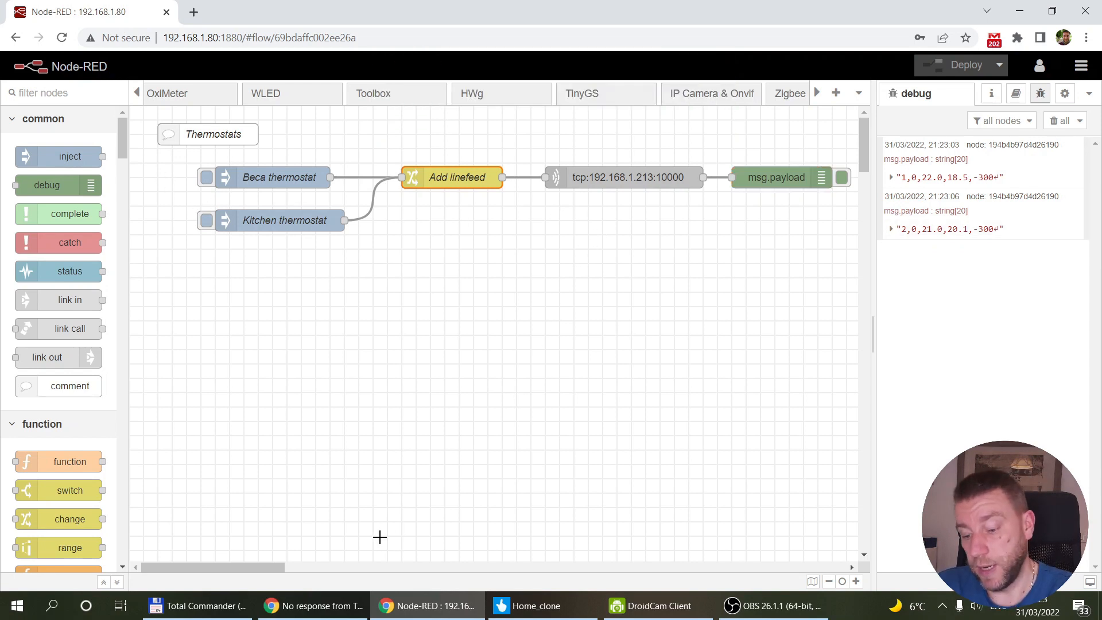
{"action": "left_click", "coordinate": [829, 580]}
{"action": "left_click", "coordinate": [829, 580]}
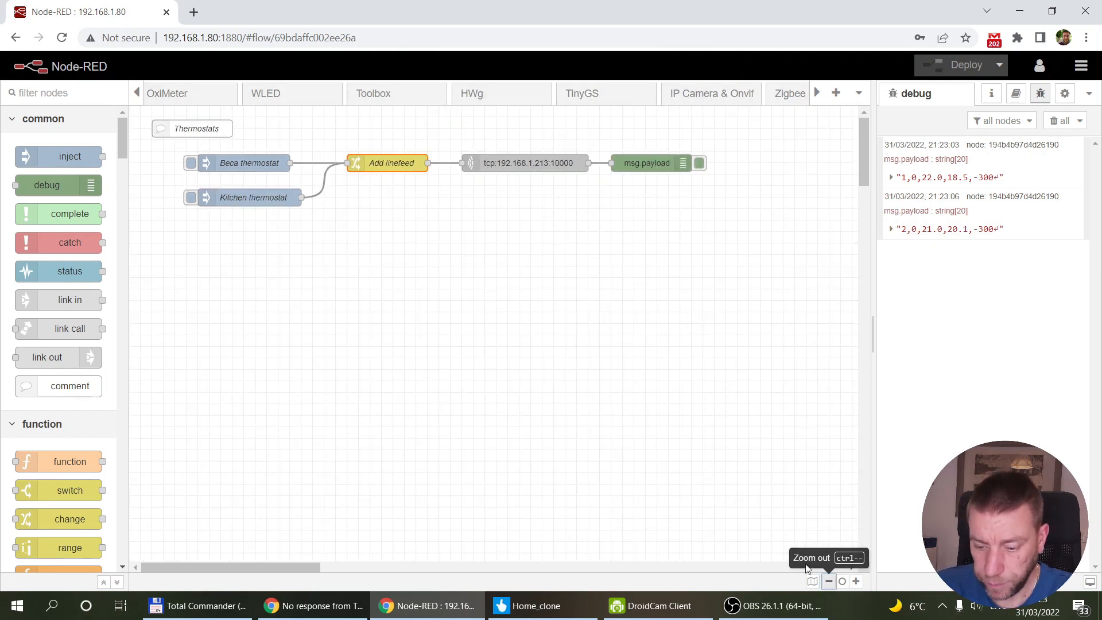
{"action": "left_click", "coordinate": [472, 232], "text": "ctrl"}
{"action": "type", "text": "swi"}
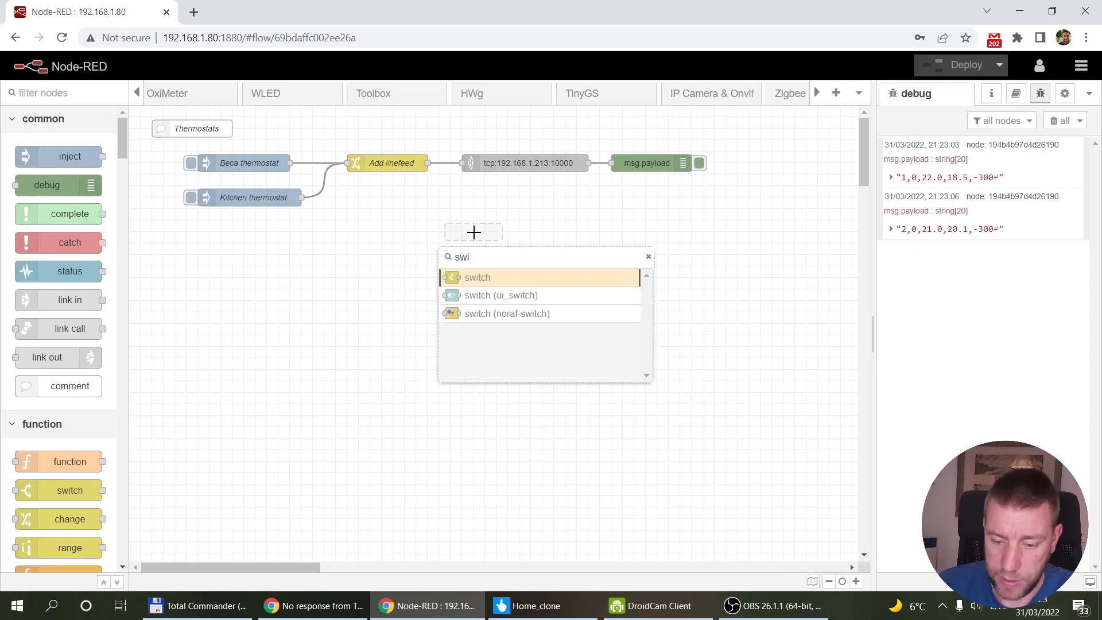
{"action": "key", "text": "Escape"}
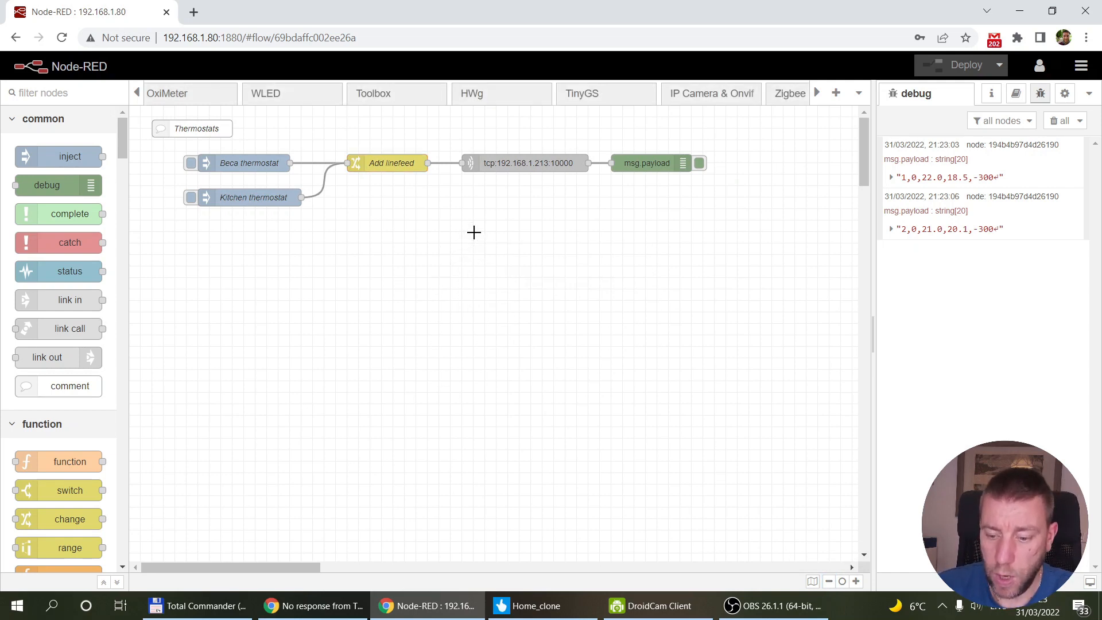
Step: Add a function node wired to the tcp request node's output, with the msg.payload debug node moved directly above it
{"action": "left_click", "coordinate": [627, 217], "text": "ctrl"}
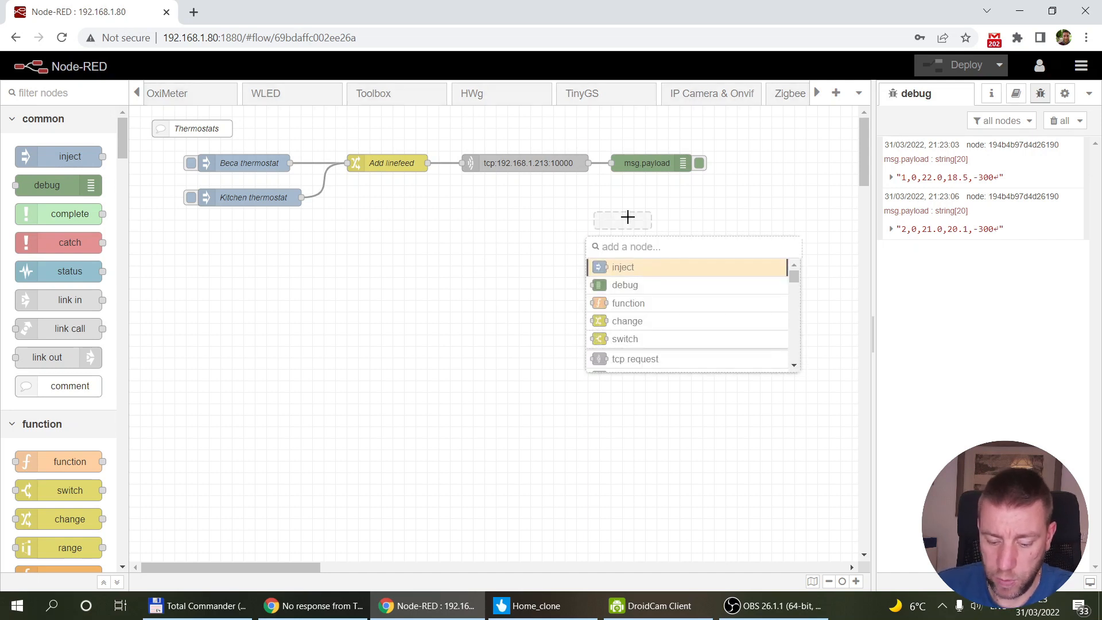
{"action": "type", "text": "fun"}
{"action": "key", "text": "Return"}
{"action": "left_click_drag", "start_coordinate": [632, 166], "coordinate": [701, 143]}
{"action": "left_click_drag", "start_coordinate": [641, 219], "coordinate": [682, 162]}
{"action": "left_click_drag", "start_coordinate": [733, 137], "coordinate": [687, 126]}
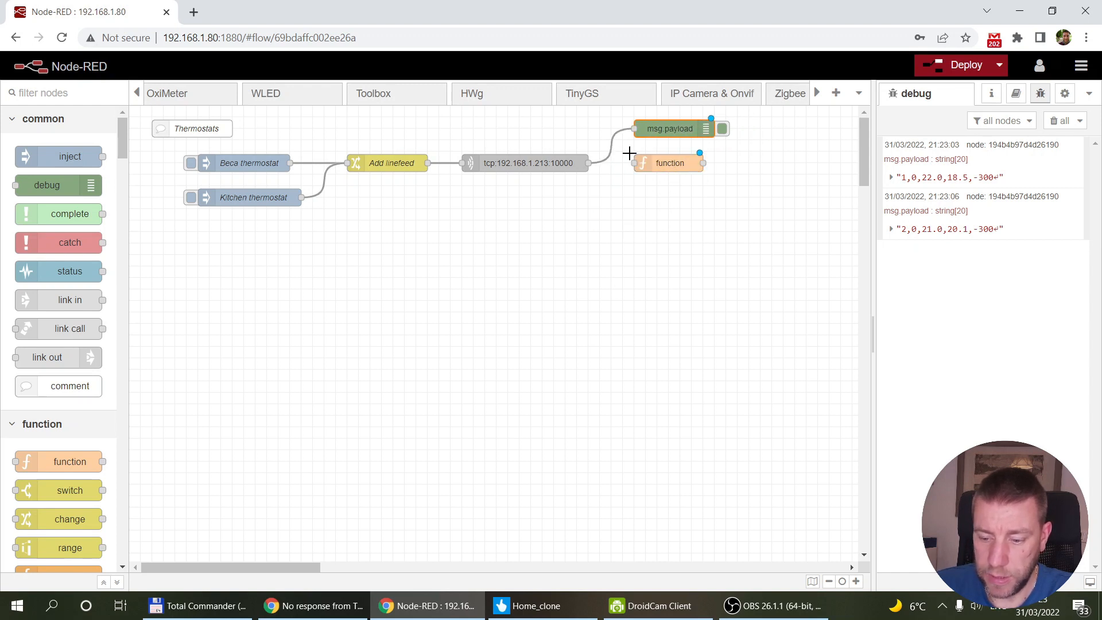
{"action": "left_click_drag", "start_coordinate": [589, 163], "coordinate": [633, 163]}
Step: Write msg.payload = msg.payload.split(","); before the return line of the new function node's On Message code and save it
{"action": "left_click", "coordinate": [675, 165]}
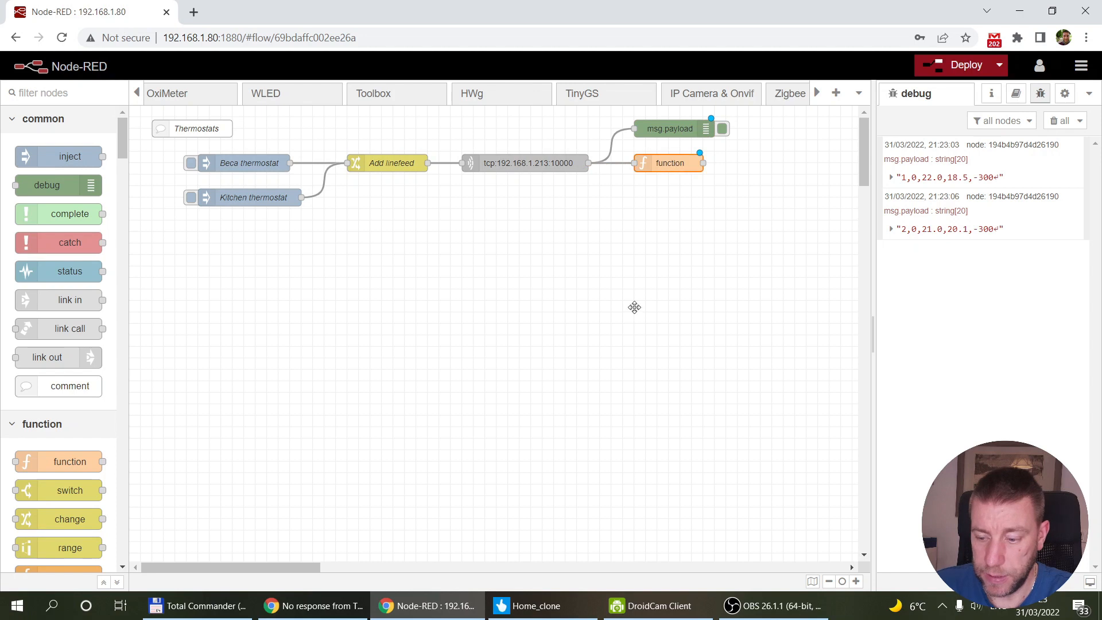
{"action": "key", "text": "Return"}
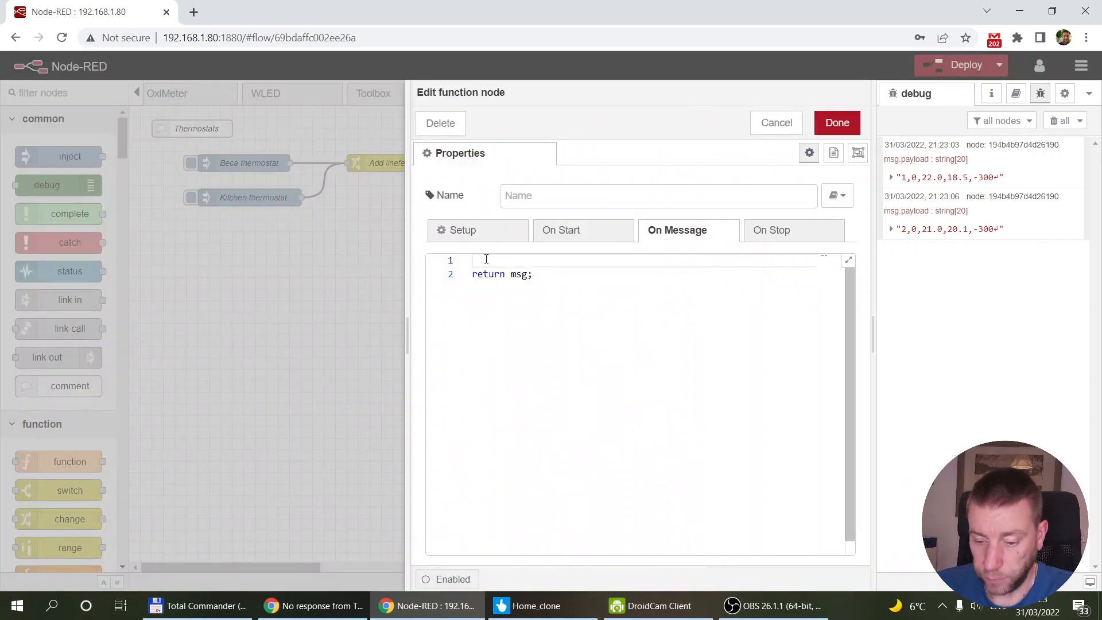
{"action": "type", "text": "msg.pa"}
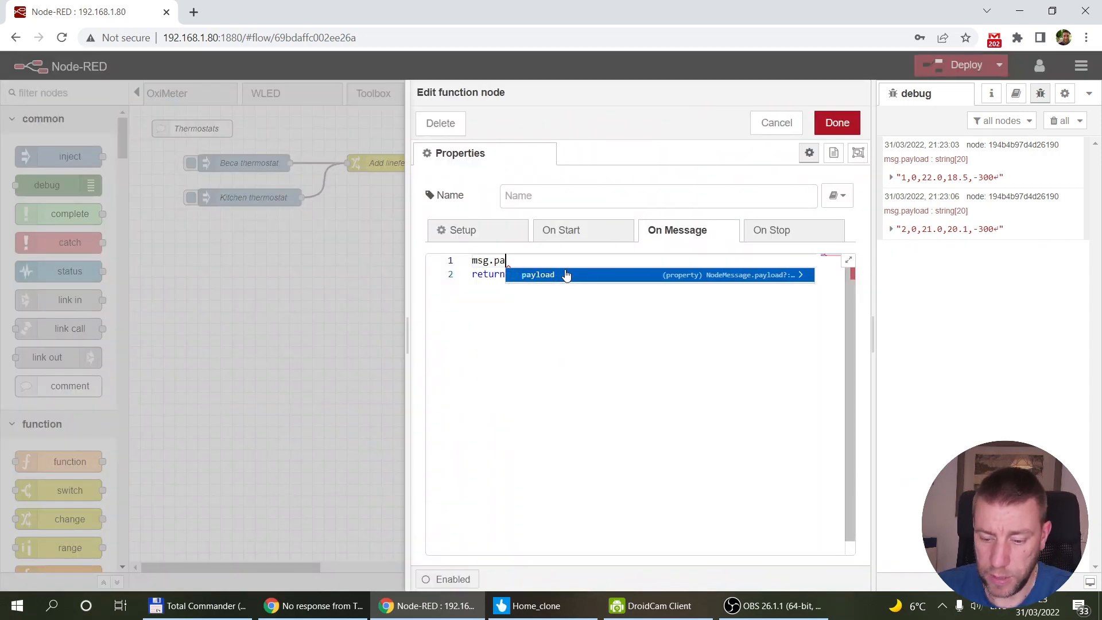
{"action": "type", "text": "yload = "}
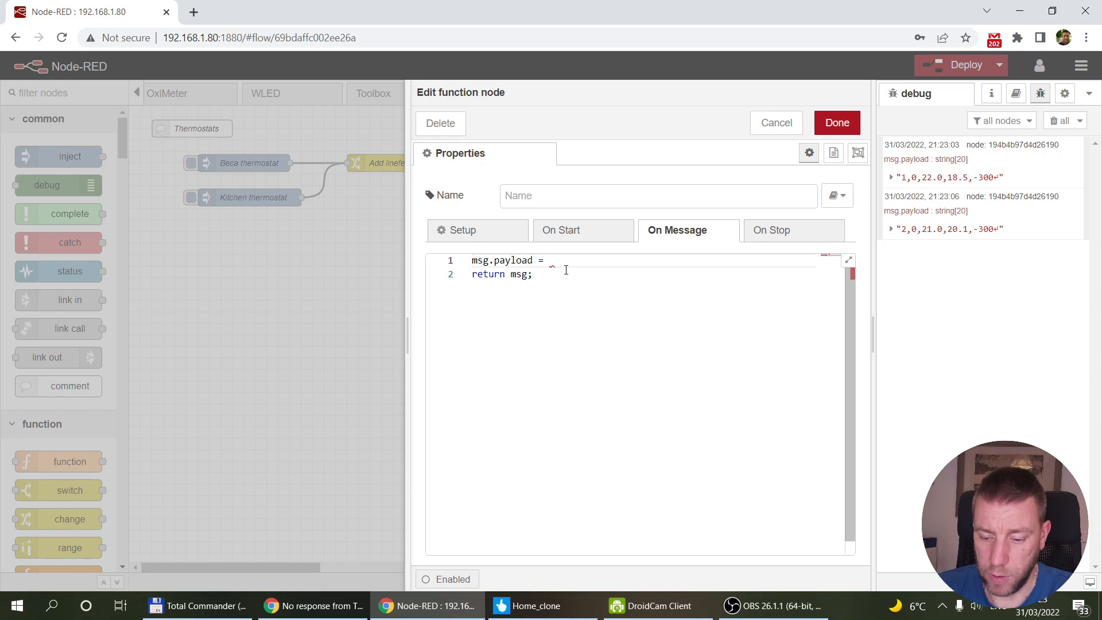
{"action": "type", "text": "msg.payloa"}
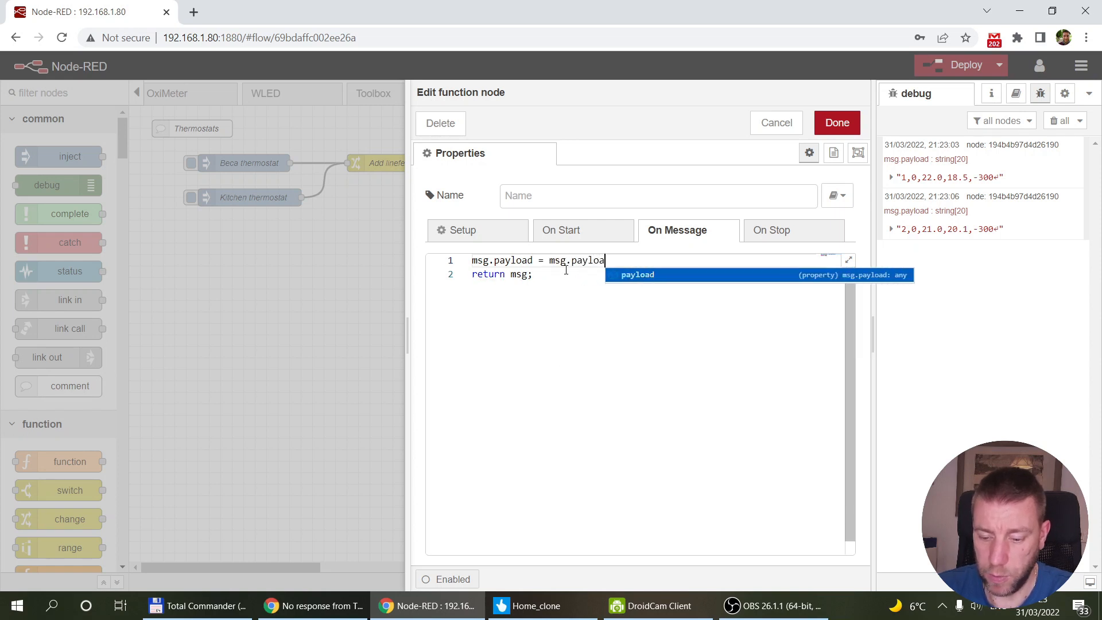
{"action": "type", "text": "d.split(\""}
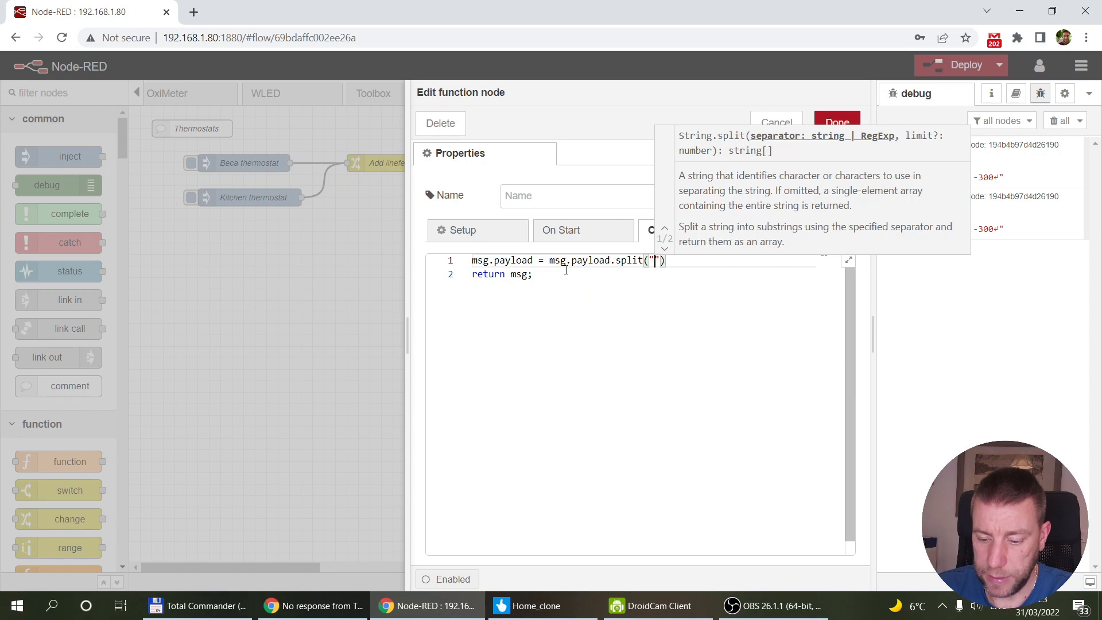
{"action": "type", "text": ","}
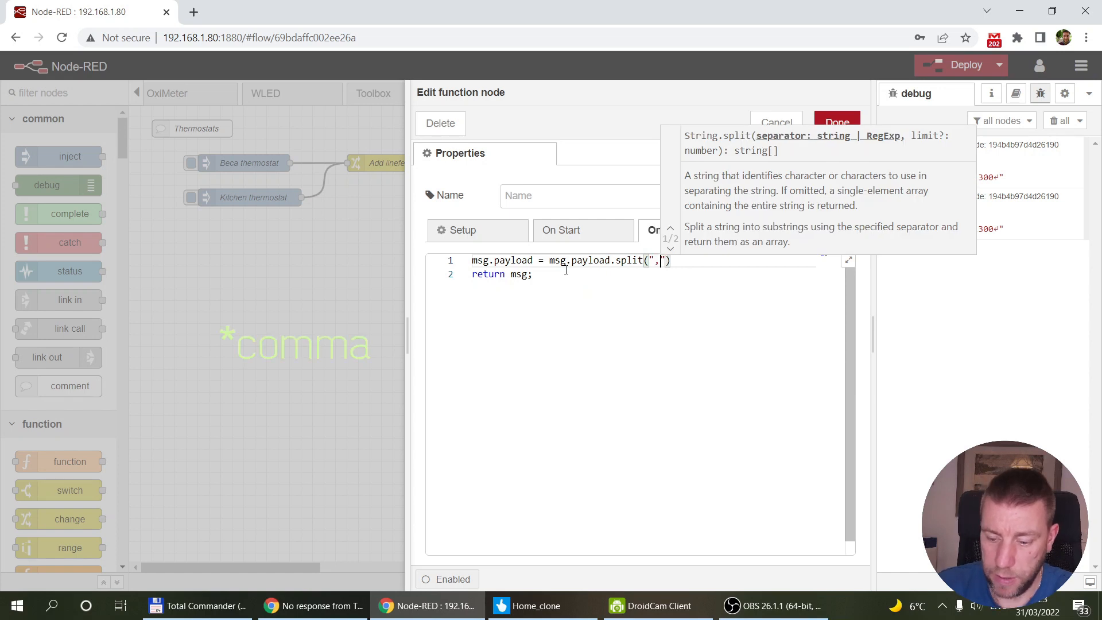
{"action": "left_click", "coordinate": [709, 262]}
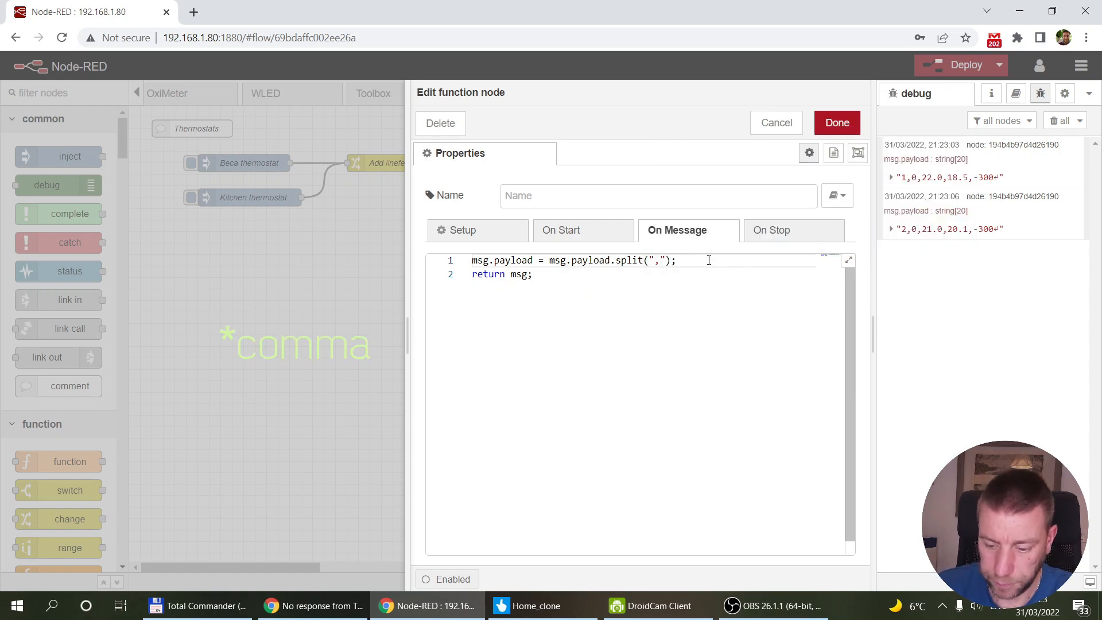
{"action": "left_click", "coordinate": [837, 123]}
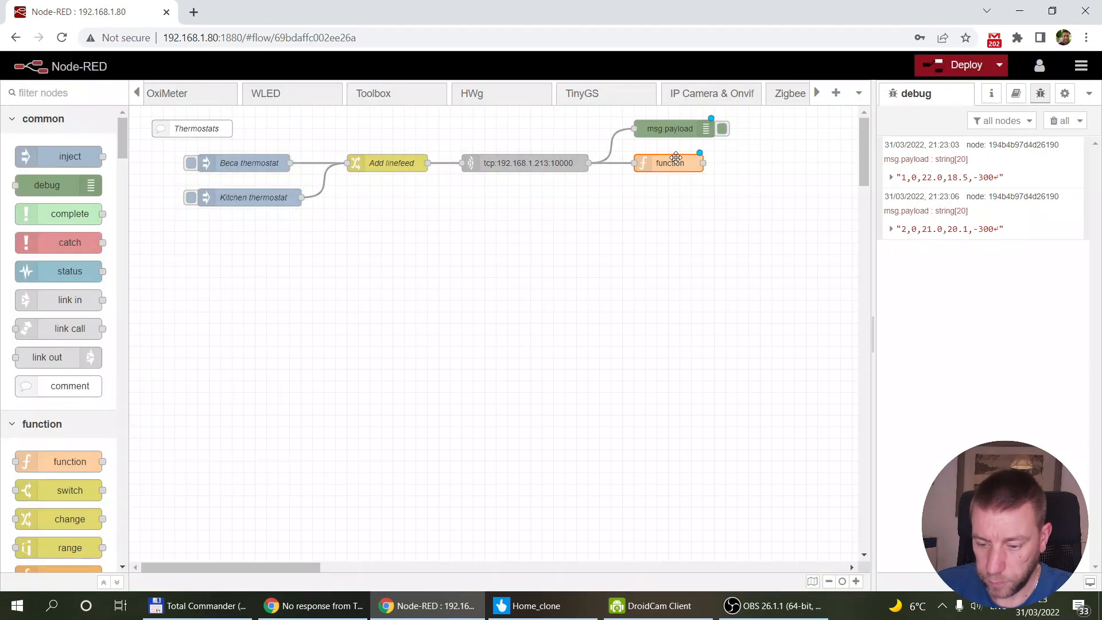
Step: Name the function node Split message
{"action": "double_click", "coordinate": [680, 161]}
{"action": "left_click", "coordinate": [567, 196]}
{"action": "type", "text": "Split message"}
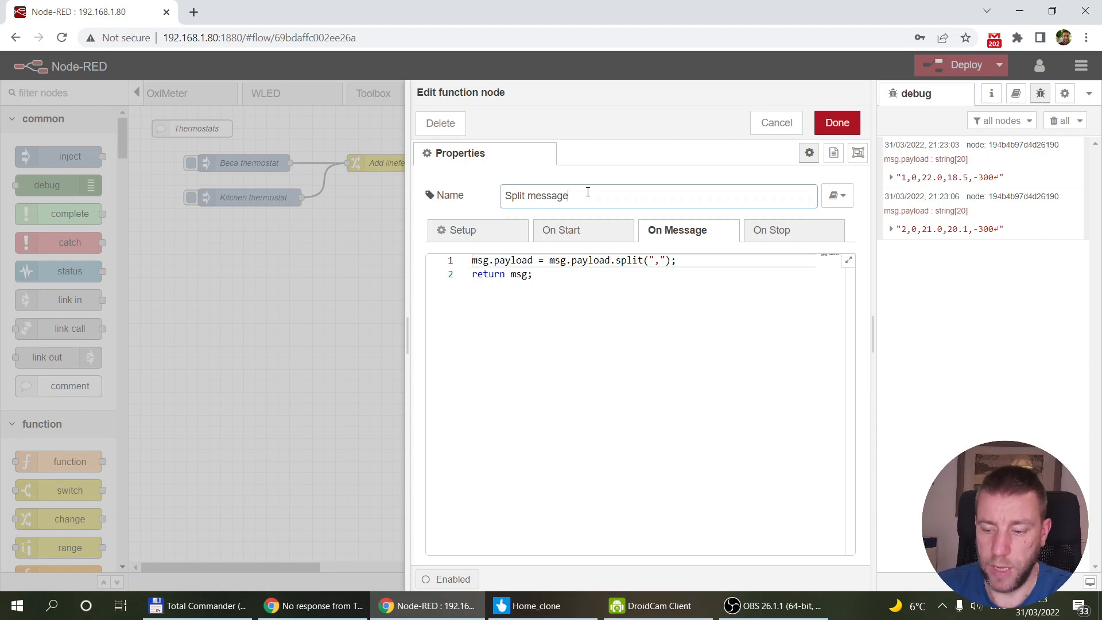
{"action": "left_click", "coordinate": [837, 123]}
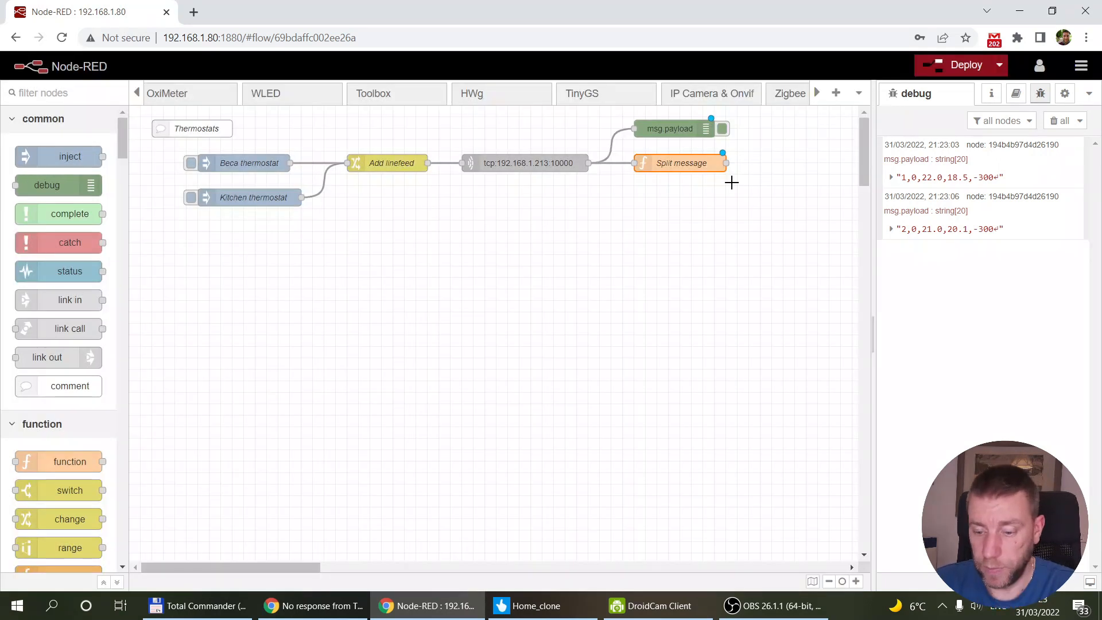
Step: Add a switch node below the tcp request node and wire it to the output of Split message
{"action": "left_click", "coordinate": [517, 231], "text": "ctrl"}
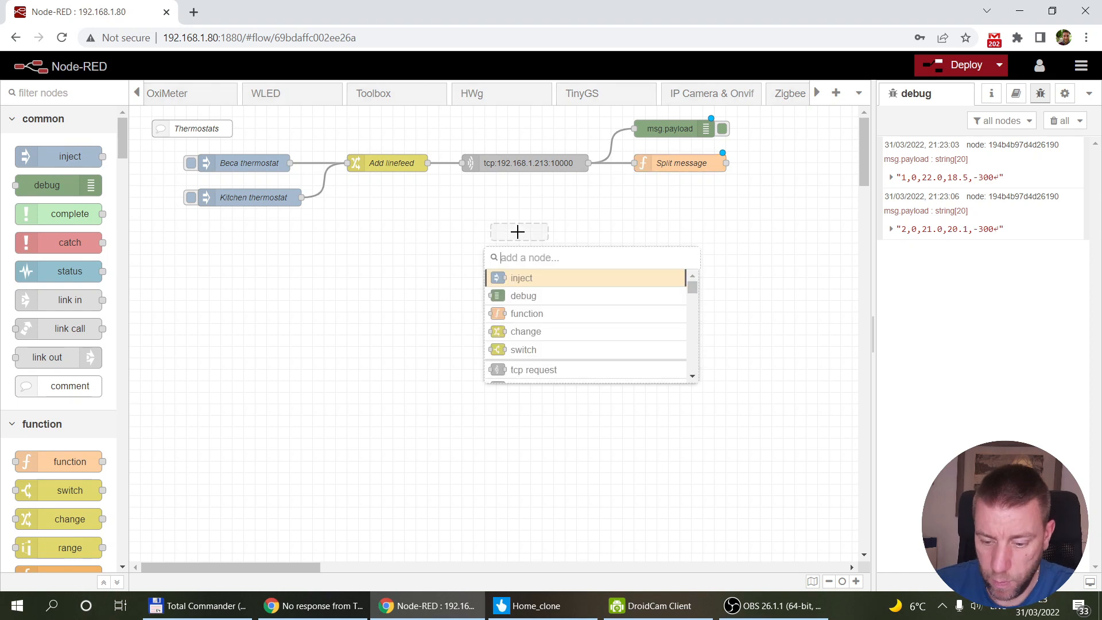
{"action": "type", "text": "sw"}
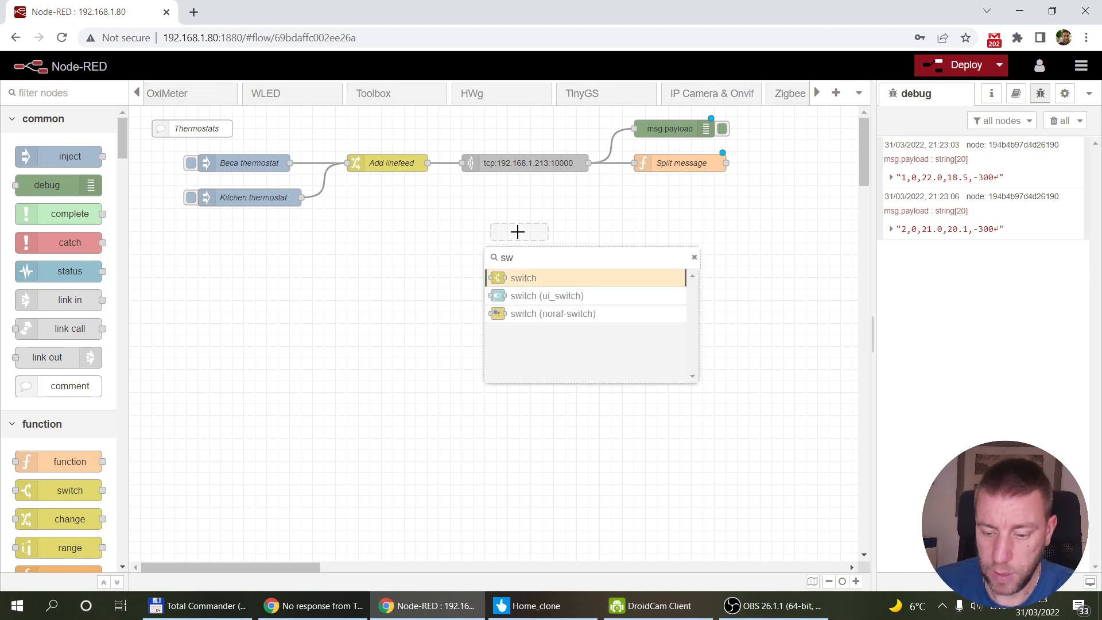
{"action": "left_click", "coordinate": [535, 278]}
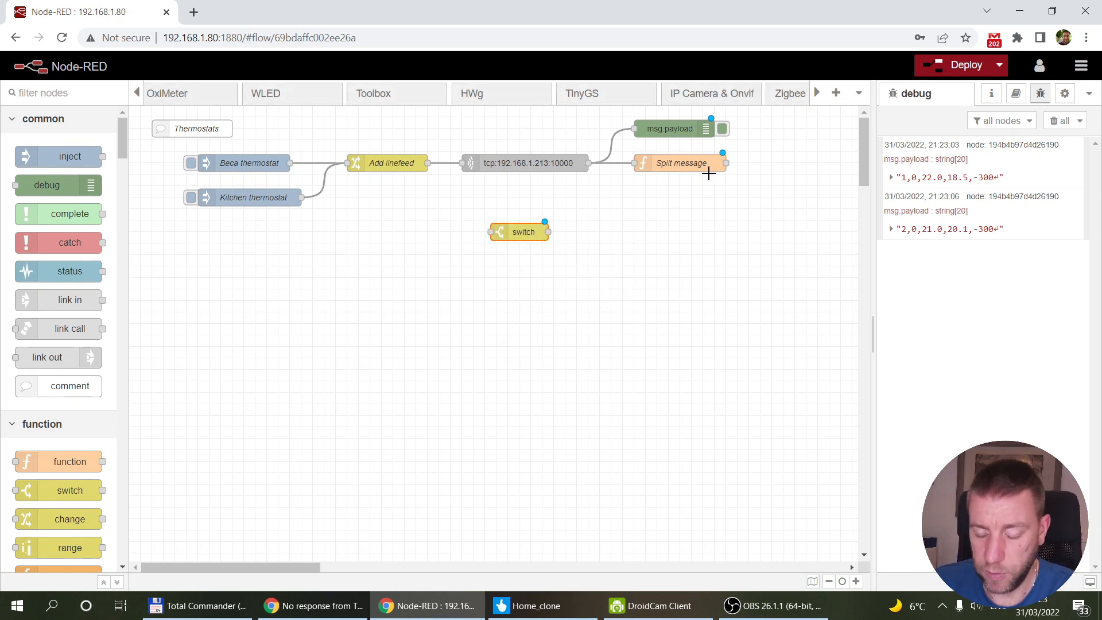
{"action": "left_click_drag", "start_coordinate": [726, 163], "coordinate": [511, 234]}
Step: Name the switch node Type of device and set its evaluated property to msg.payload[0]
{"action": "double_click", "coordinate": [511, 233]}
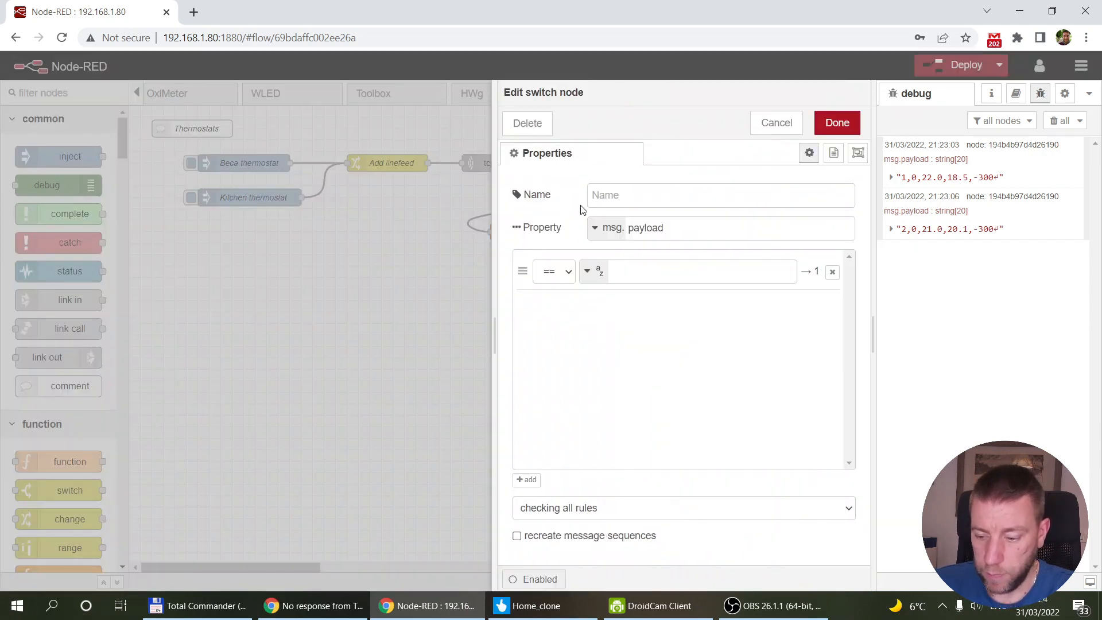
{"action": "type", "text": "Type of dev"}
{"action": "left_click", "coordinate": [676, 229]}
{"action": "type", "text": "[0]"}
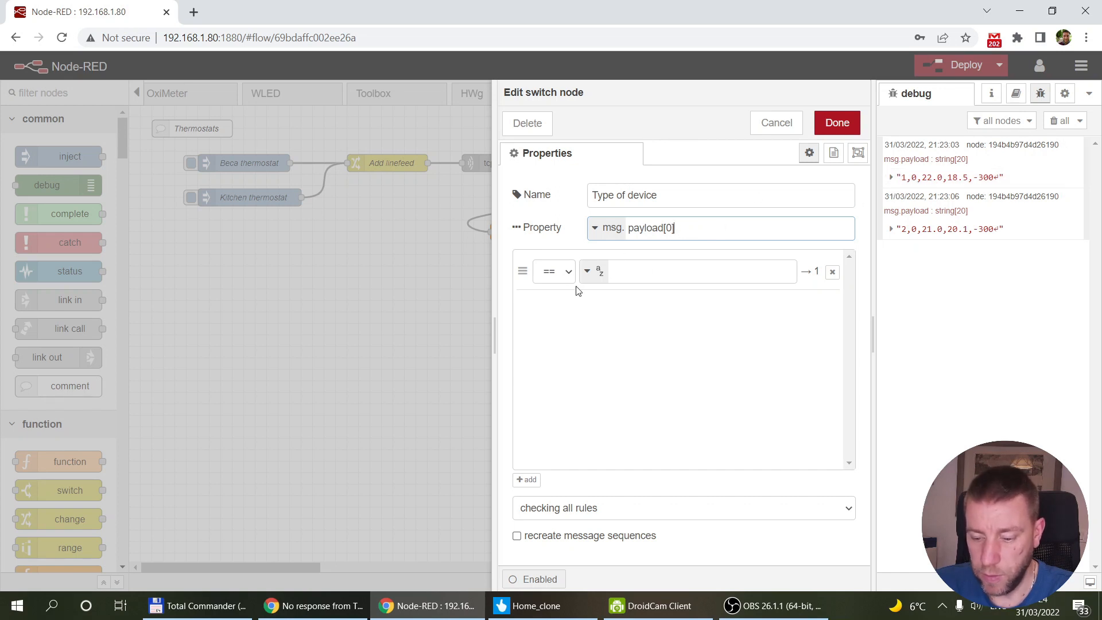
Step: Give the switch node two equality rules for the numbers 1 and 2, save it, and move it slightly left
{"action": "left_click", "coordinate": [588, 271]}
{"action": "left_click", "coordinate": [615, 382]}
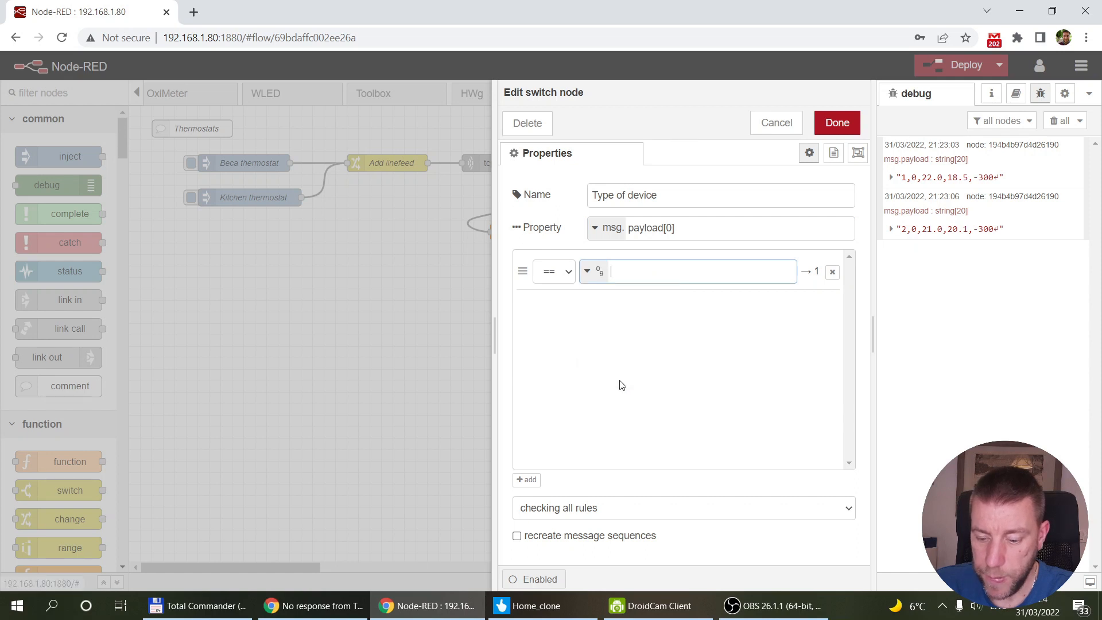
{"action": "type", "text": "1"}
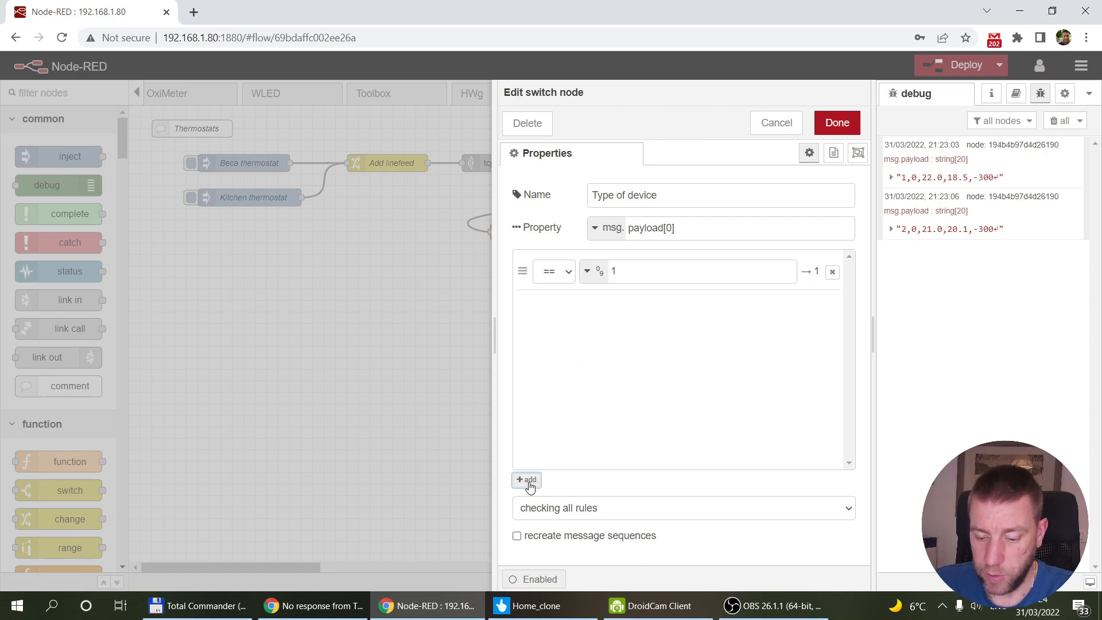
{"action": "left_click", "coordinate": [526, 480]}
{"action": "type", "text": "2"}
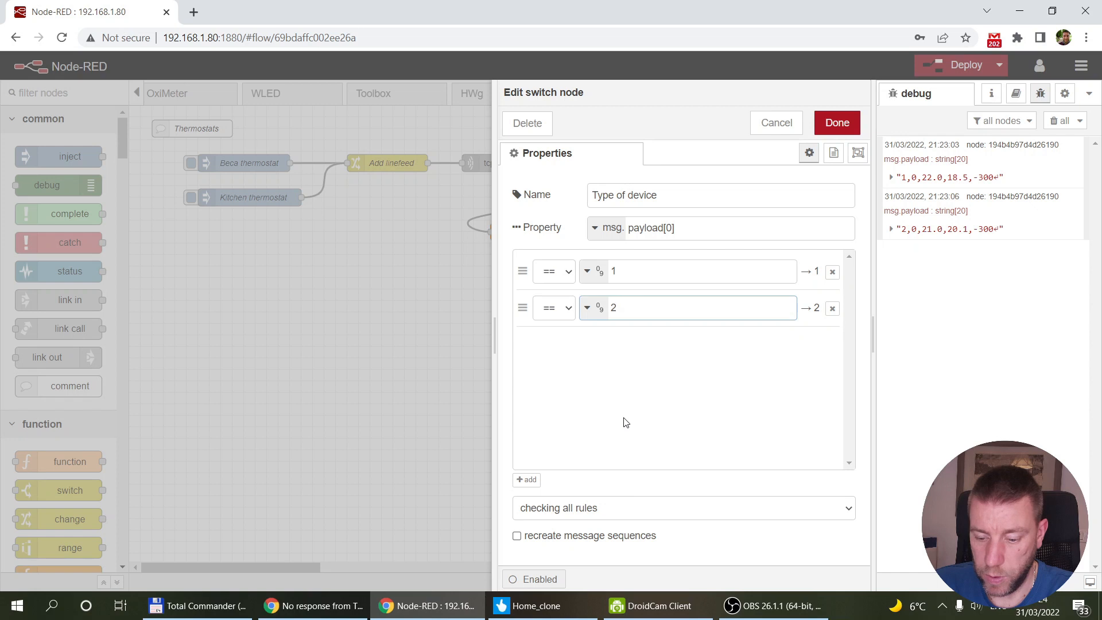
{"action": "left_click", "coordinate": [837, 122]}
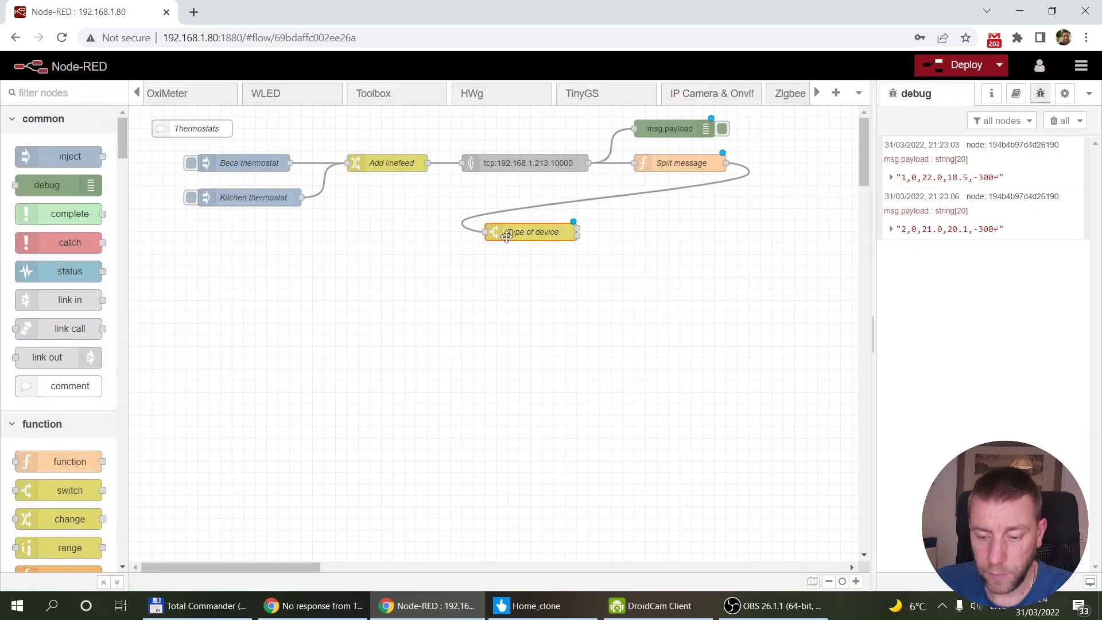
{"action": "left_click_drag", "start_coordinate": [522, 241], "coordinate": [474, 244]}
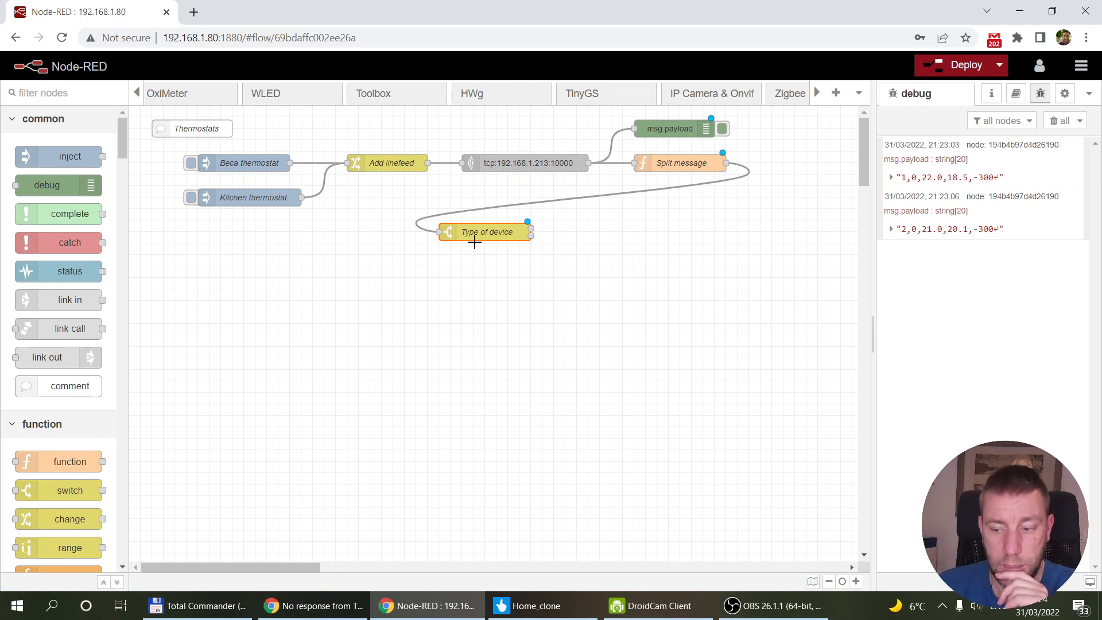
Step: Look through the names of the existing flows back to Legacy and forward again to TapHome
{"action": "left_click", "coordinate": [138, 95]}
{"action": "left_click", "coordinate": [138, 94]}
{"action": "left_click", "coordinate": [138, 95]}
{"action": "left_click", "coordinate": [139, 94]}
{"action": "left_click", "coordinate": [138, 94]}
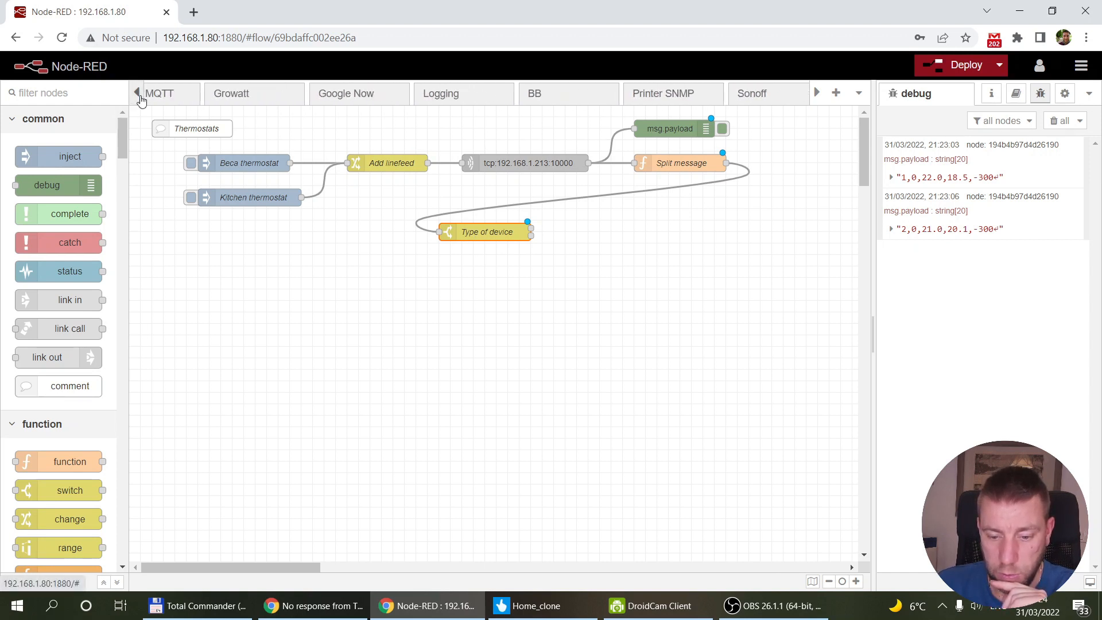
{"action": "left_click", "coordinate": [139, 96]}
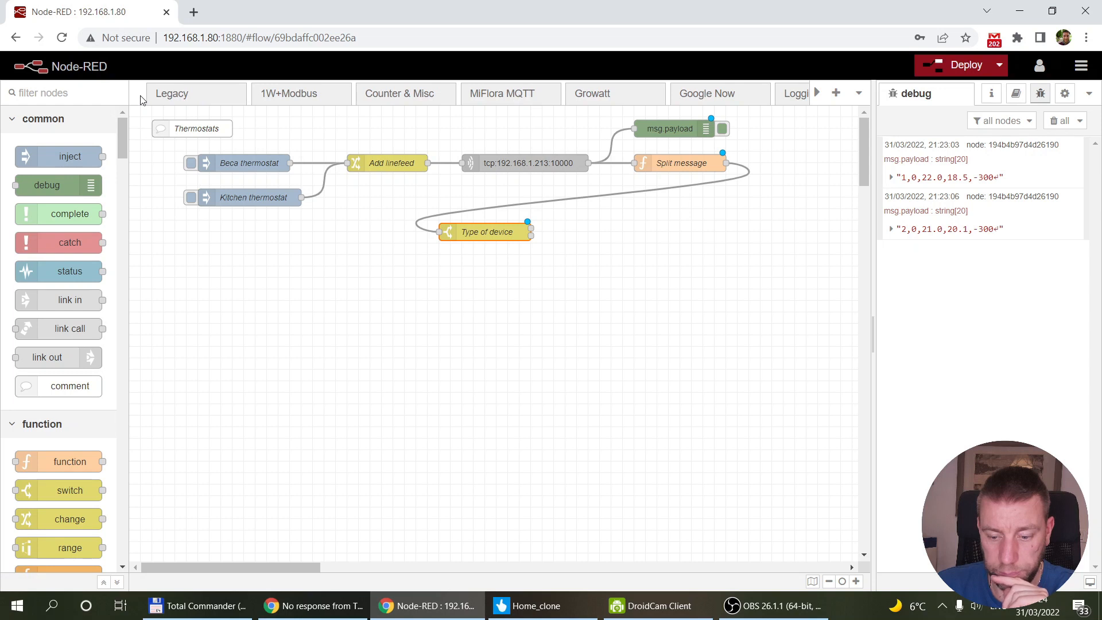
{"action": "left_click", "coordinate": [816, 94]}
{"action": "left_click", "coordinate": [816, 94]}
{"action": "left_click", "coordinate": [817, 95]}
{"action": "left_click", "coordinate": [816, 95]}
{"action": "left_click", "coordinate": [817, 94]}
{"action": "left_click", "coordinate": [816, 95]}
{"action": "left_click", "coordinate": [817, 95]}
{"action": "left_click", "coordinate": [816, 95]}
{"action": "left_click", "coordinate": [816, 95]}
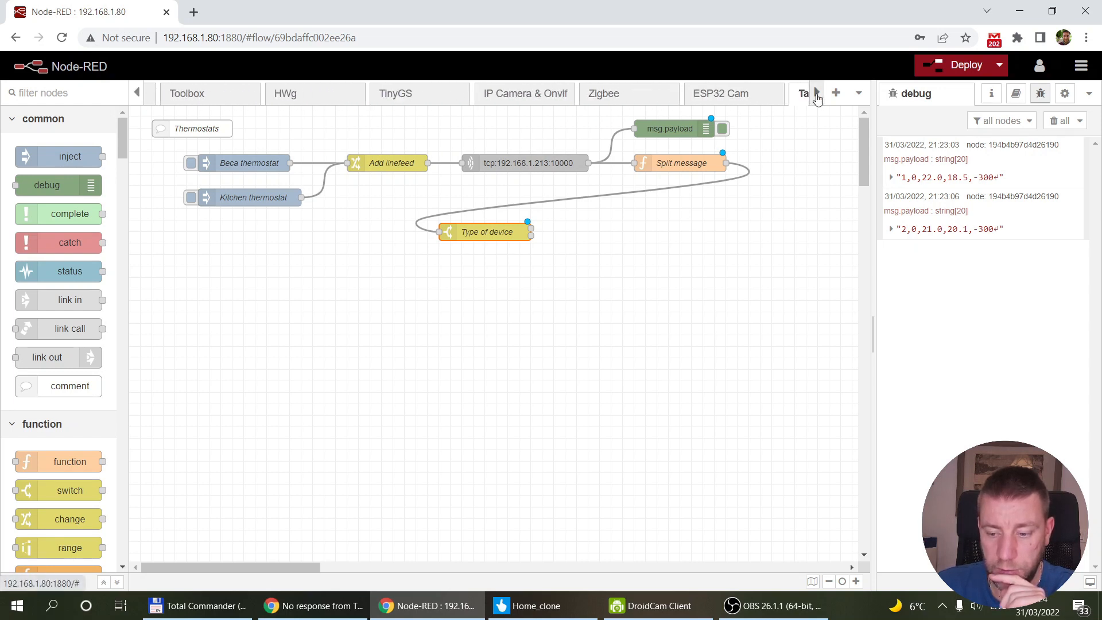
{"action": "left_click", "coordinate": [816, 94]}
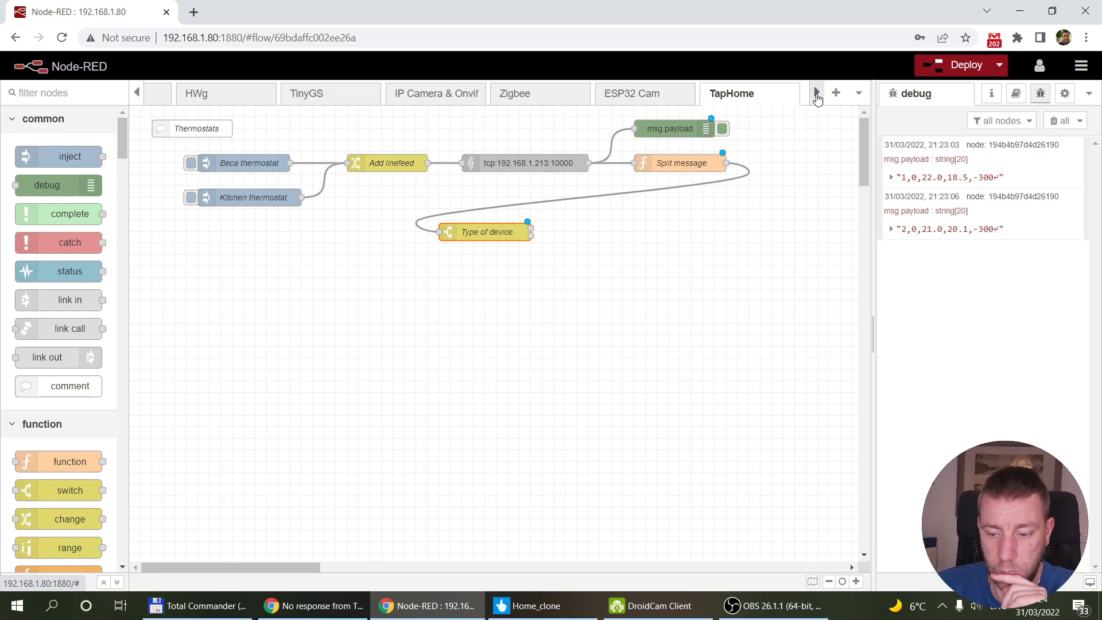
{"action": "key", "text": "ctrl+v"}
{"action": "left_click", "coordinate": [614, 222]}
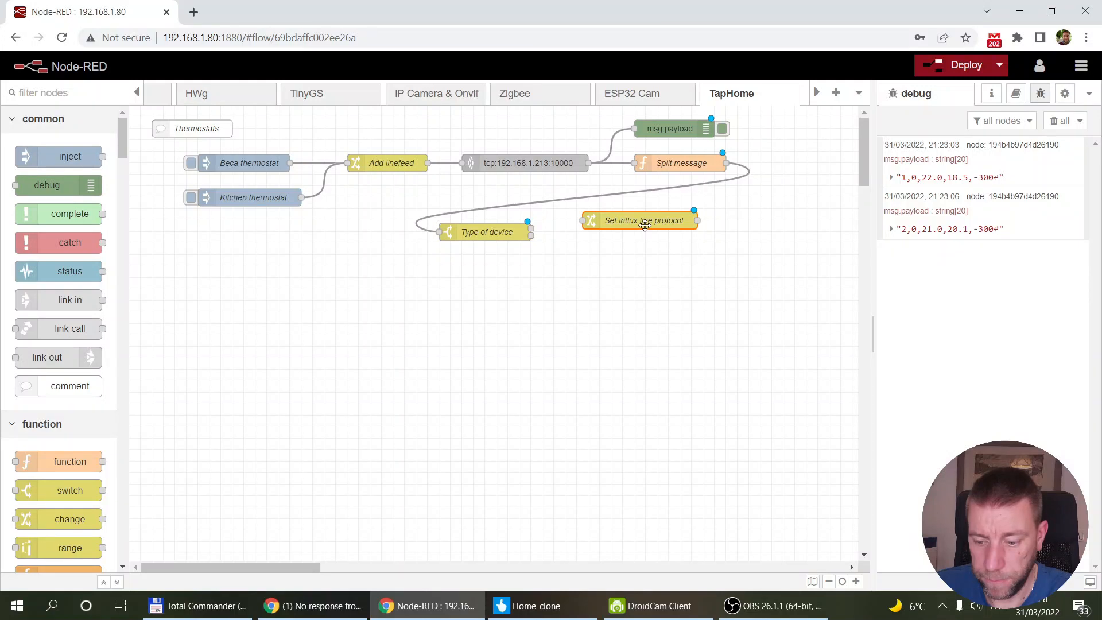
{"action": "key", "text": "Delete"}
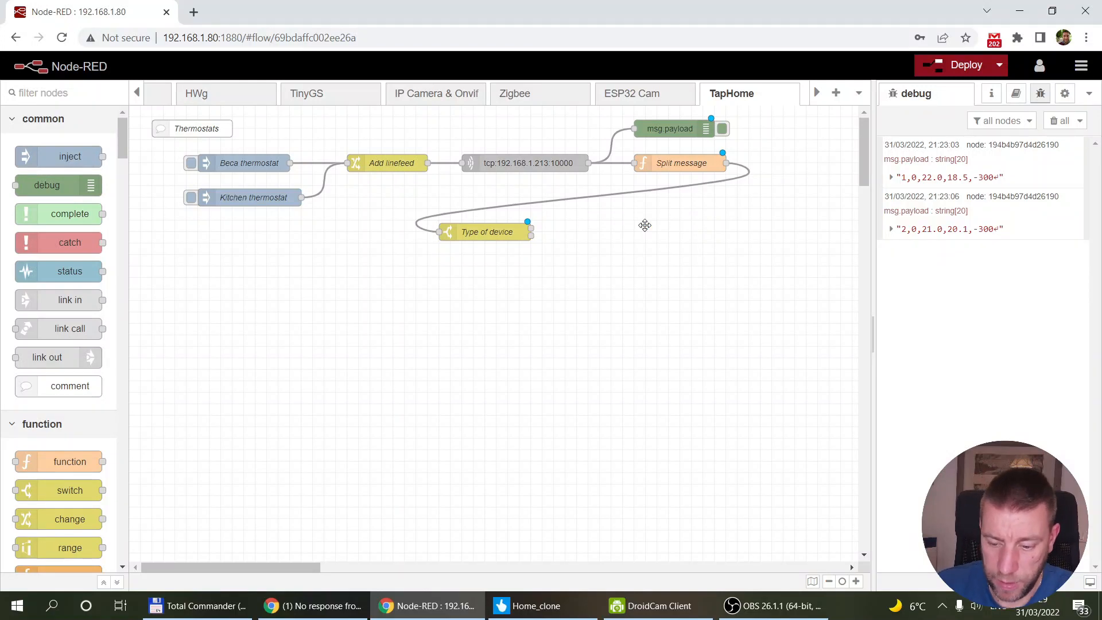
Step: Add a function node to the right of the Type of device switch node
{"action": "left_click", "coordinate": [644, 225], "text": "ctrl"}
{"action": "type", "text": "fun"}
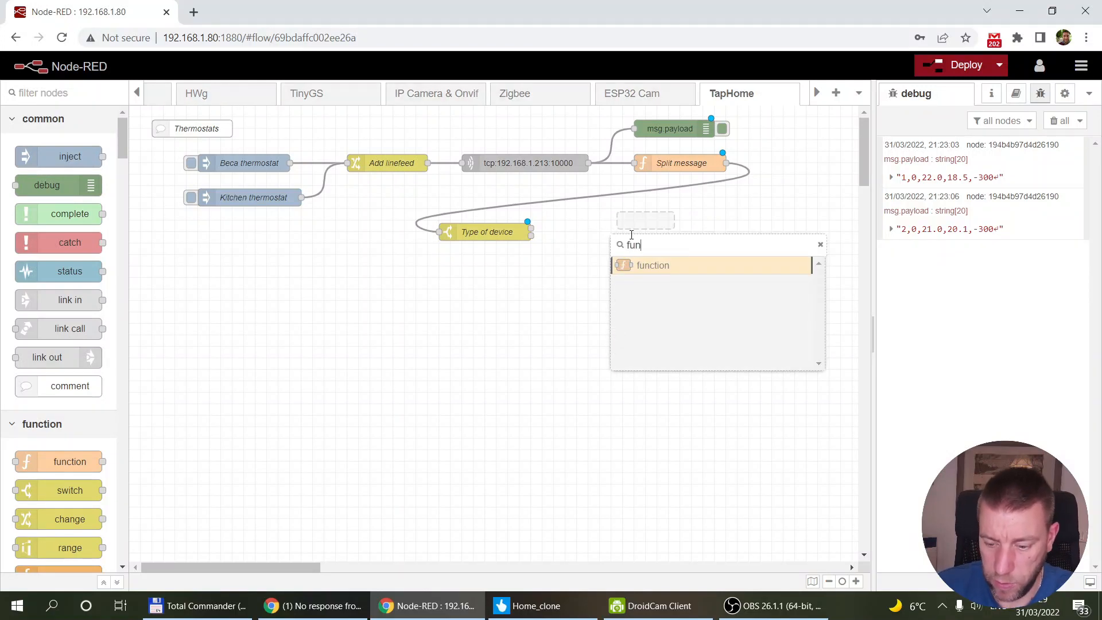
{"action": "key", "text": "Return"}
{"action": "left_click_drag", "start_coordinate": [653, 223], "coordinate": [639, 226]}
Step: Open the new function node and declare an empty record array with let record = []; followed by blank lines
{"action": "double_click", "coordinate": [639, 225]}
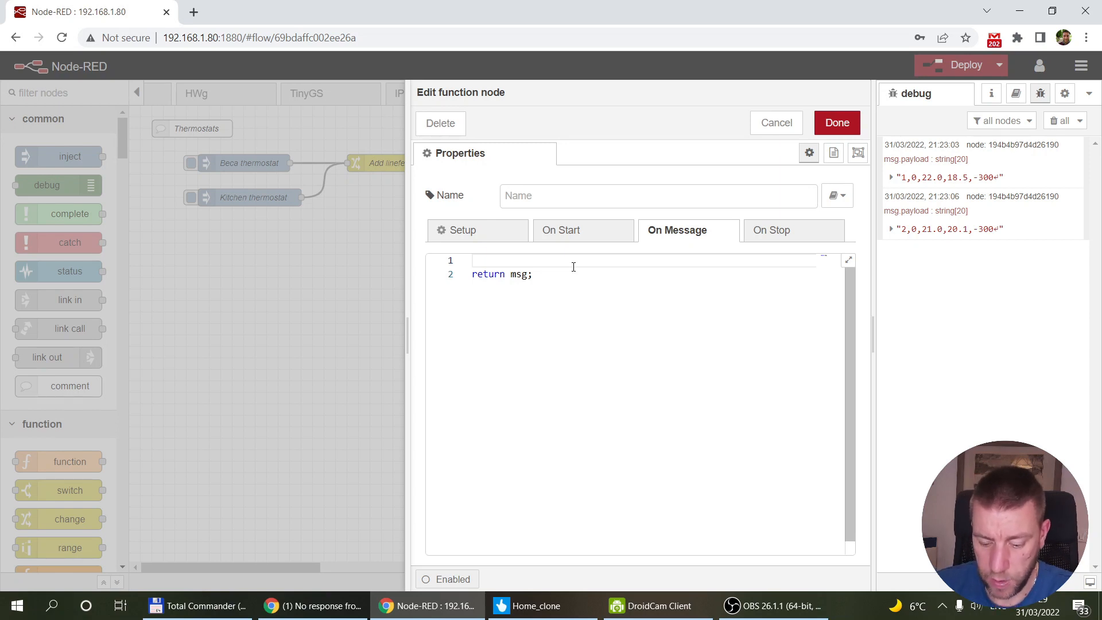
{"action": "type", "text": "let record"}
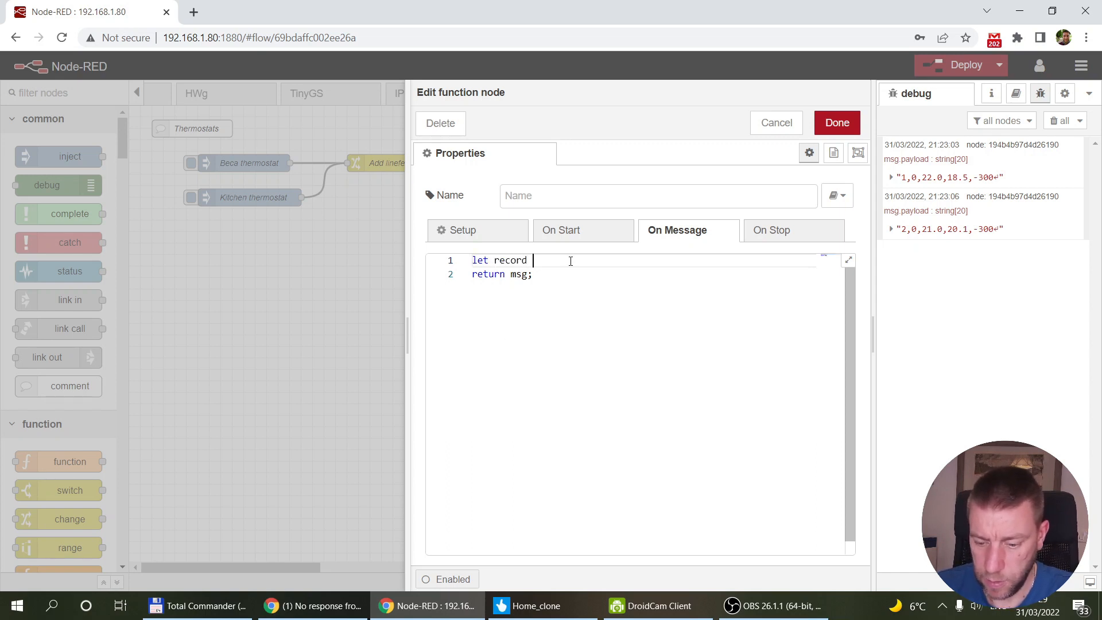
{"action": "type", "text": " = [];"}
{"action": "key", "text": "Return"}
{"action": "key", "text": "Return"}
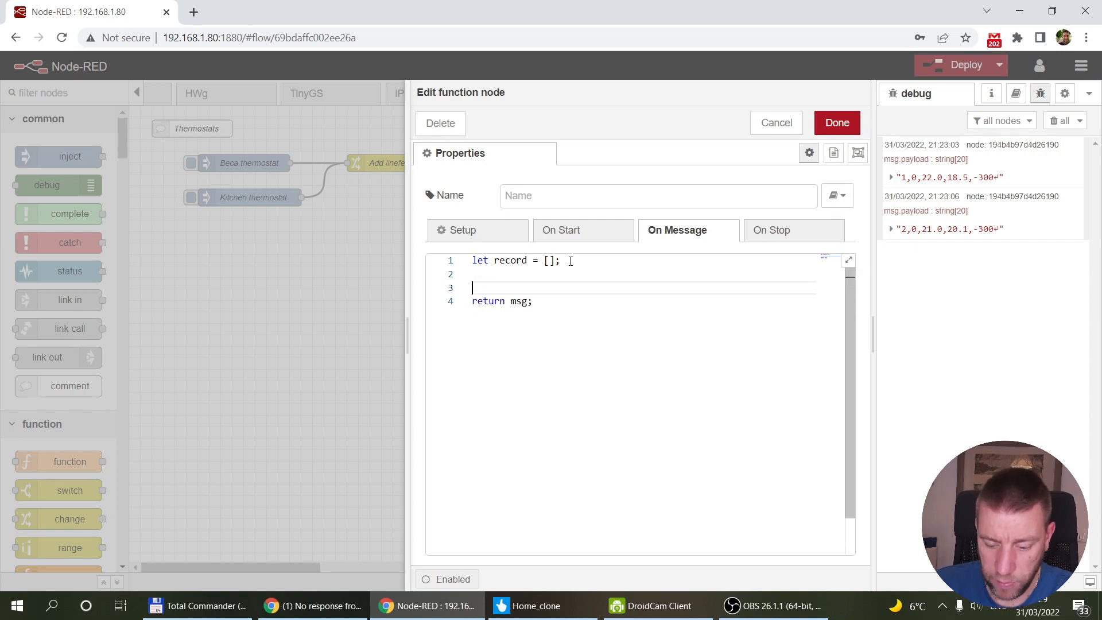
Step: Add a multi-line record.push({}); call with an empty object below the array declaration and save the function node
{"action": "type", "text": "r"}
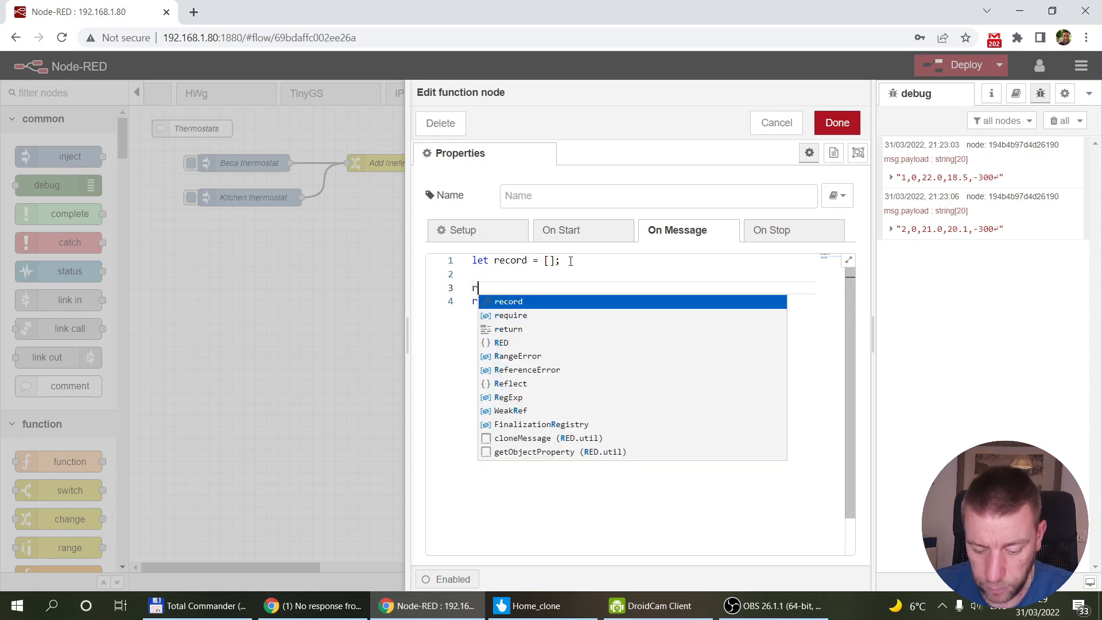
{"action": "type", "text": "ecord.pus"}
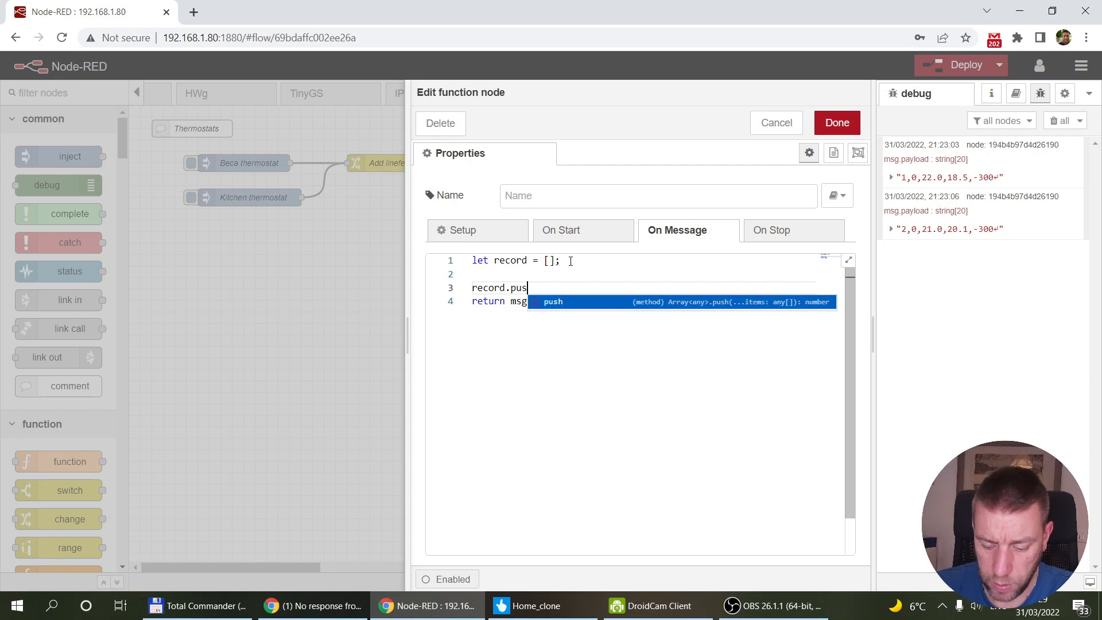
{"action": "type", "text": "h ("}
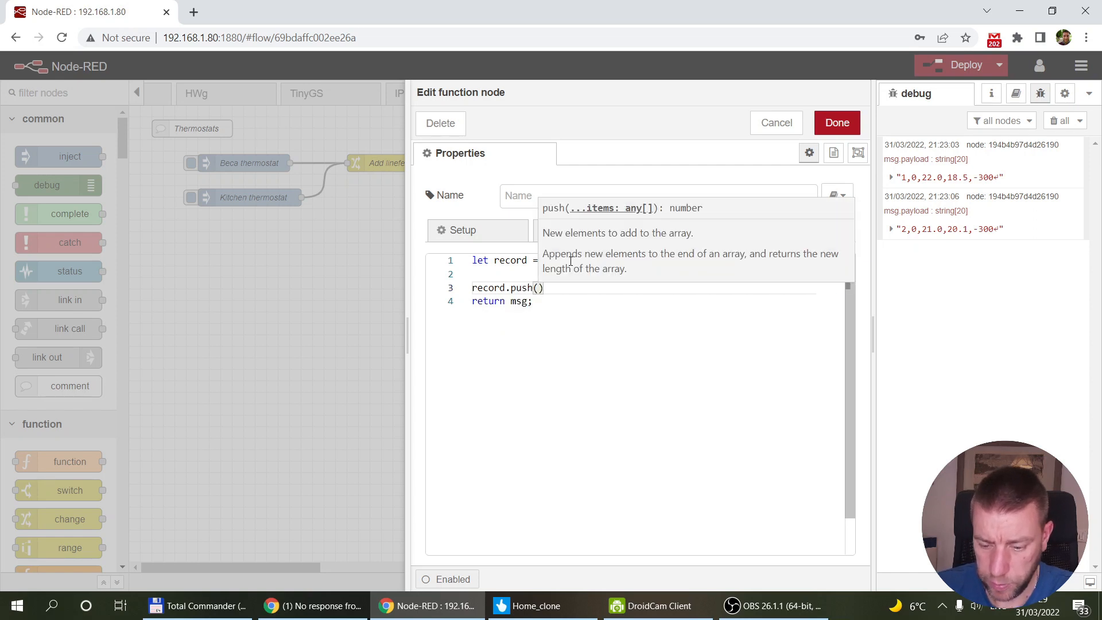
{"action": "type", "text": "{});"}
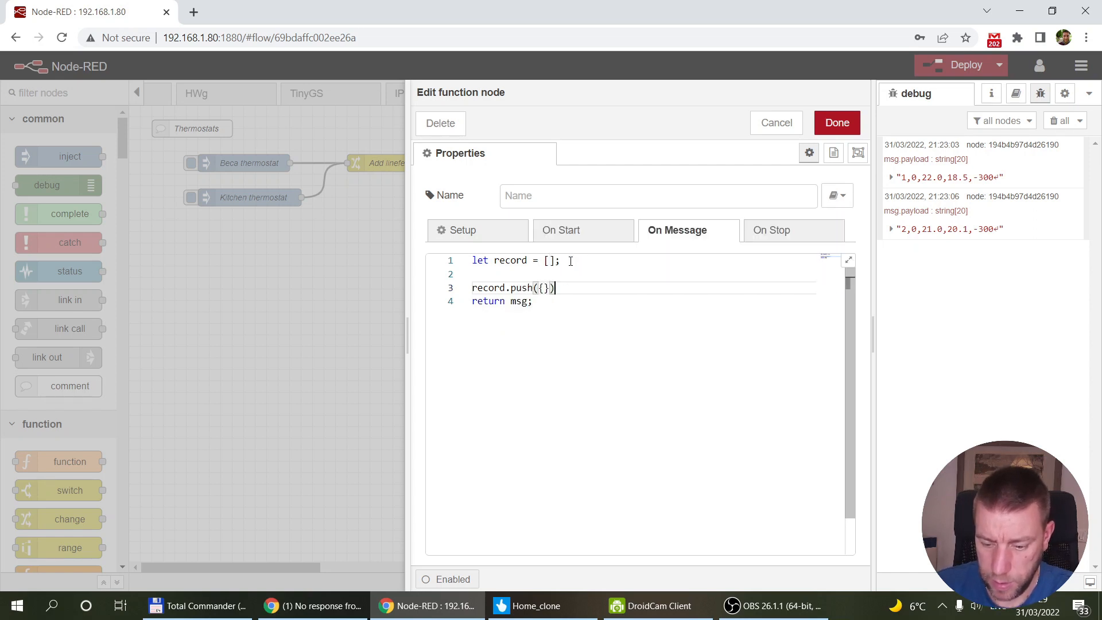
{"action": "key", "text": "Left"}
{"action": "key", "text": "Left"}
{"action": "key", "text": "Return"}
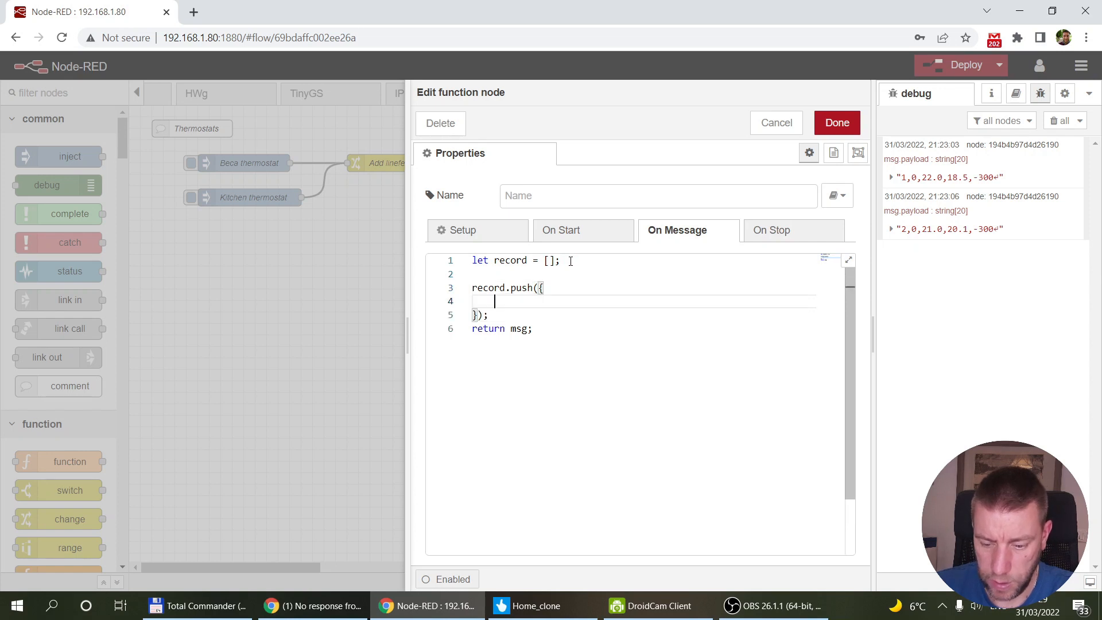
{"action": "type", "text": "msg.payload[2],"}
{"action": "key", "text": "shift+Tab"}
{"action": "key", "text": "ctrl+z"}
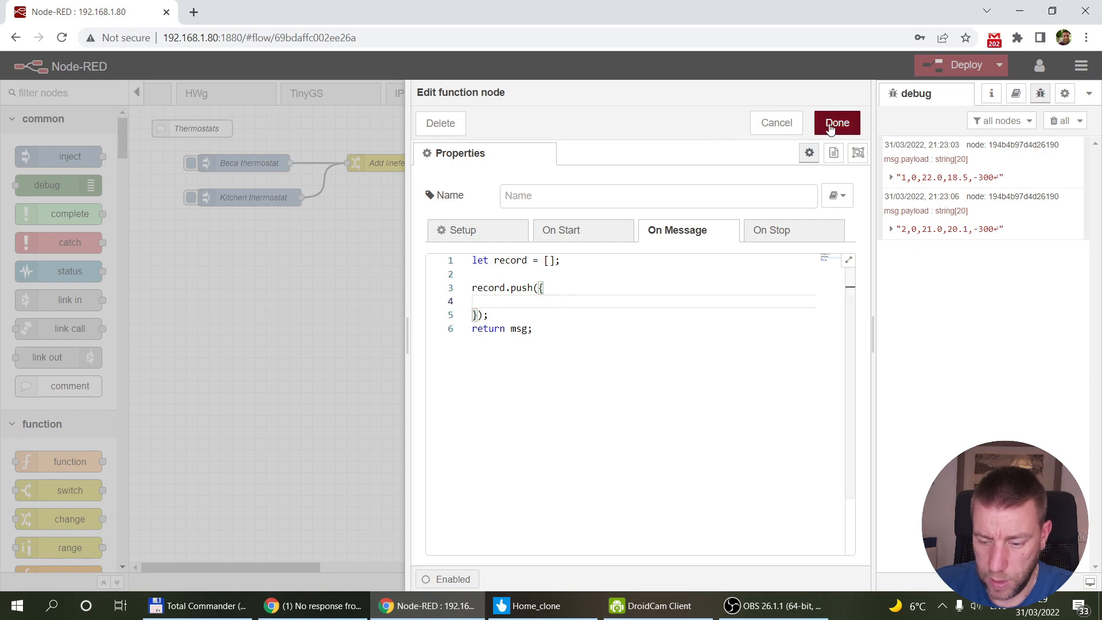
{"action": "left_click", "coordinate": [837, 122]}
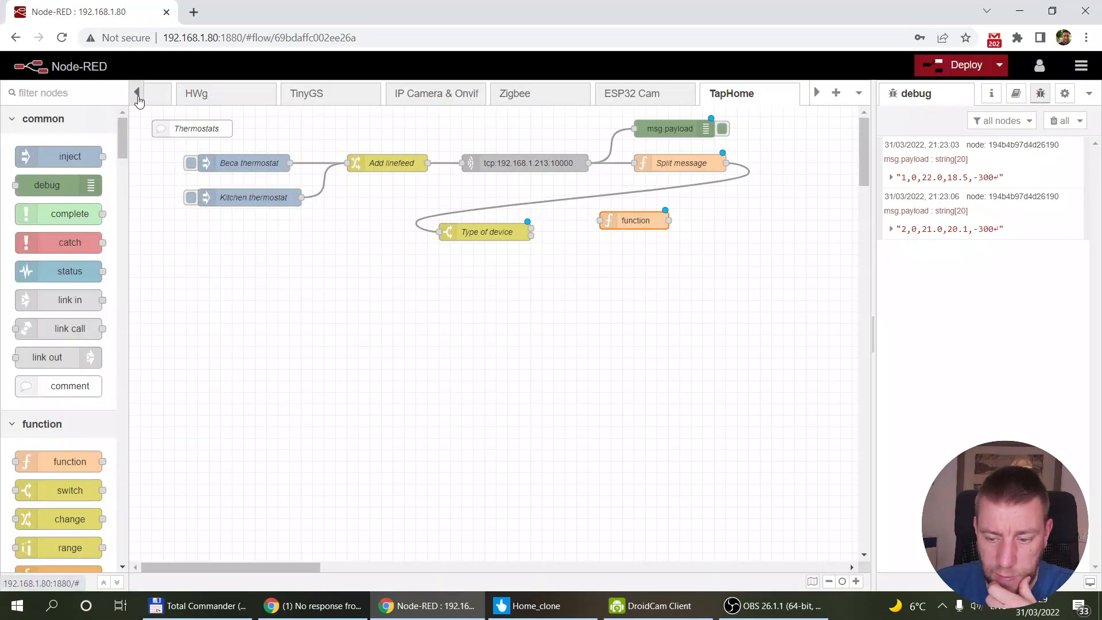
Step: Go to the Growatt flow and open the small inverter's Convert Growatt to Influx function node
{"action": "left_click", "coordinate": [138, 96]}
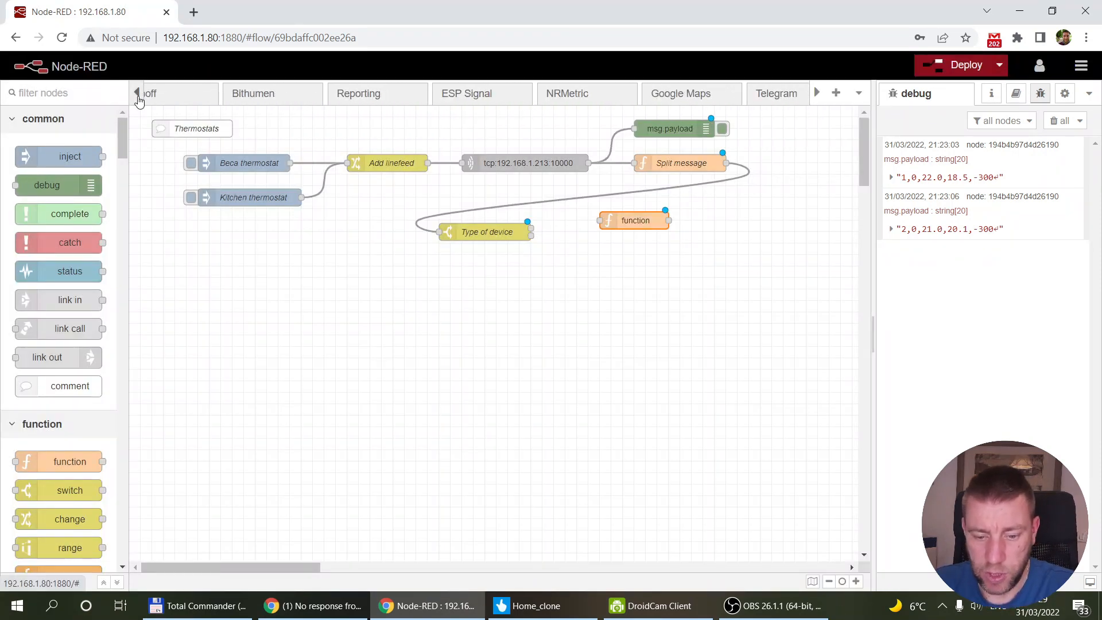
{"action": "left_click", "coordinate": [614, 100]}
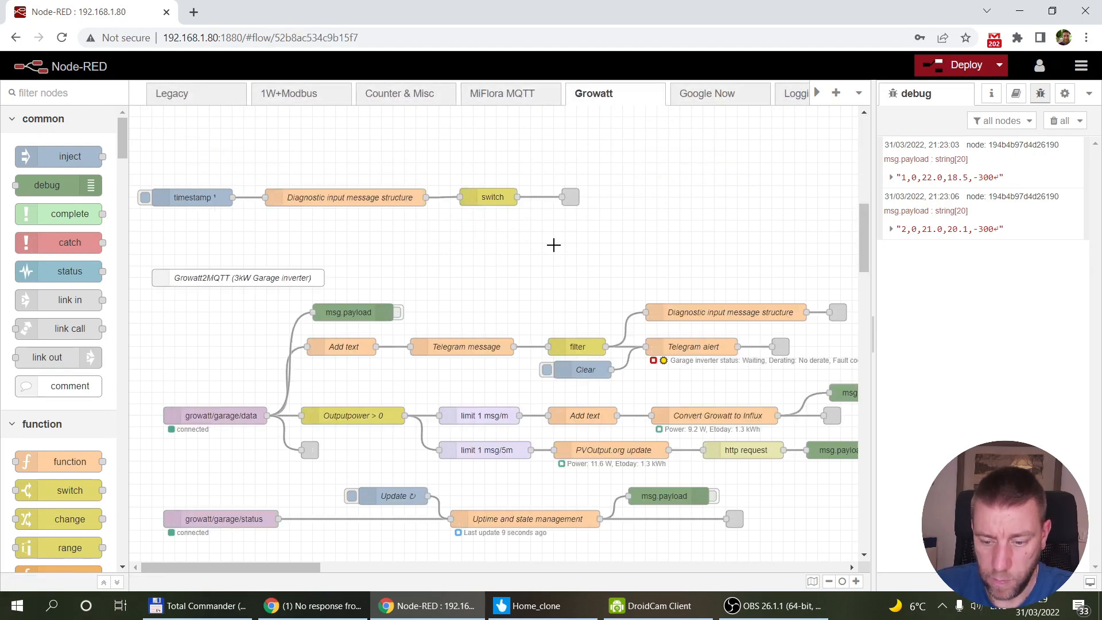
{"action": "scroll", "coordinate": [553, 245], "scroll_direction": "down", "scroll_amount": 2}
{"action": "double_click", "coordinate": [716, 366]}
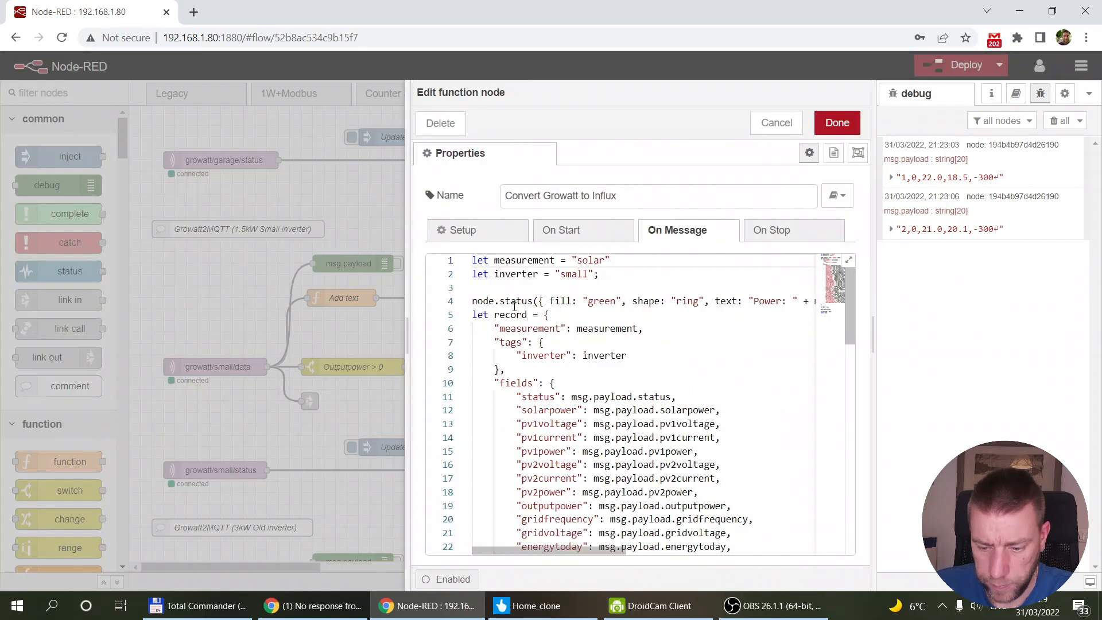
Step: Copy the function's code from let record through return msg; and close the Convert Growatt to Influx node
{"action": "left_click", "coordinate": [473, 314]}
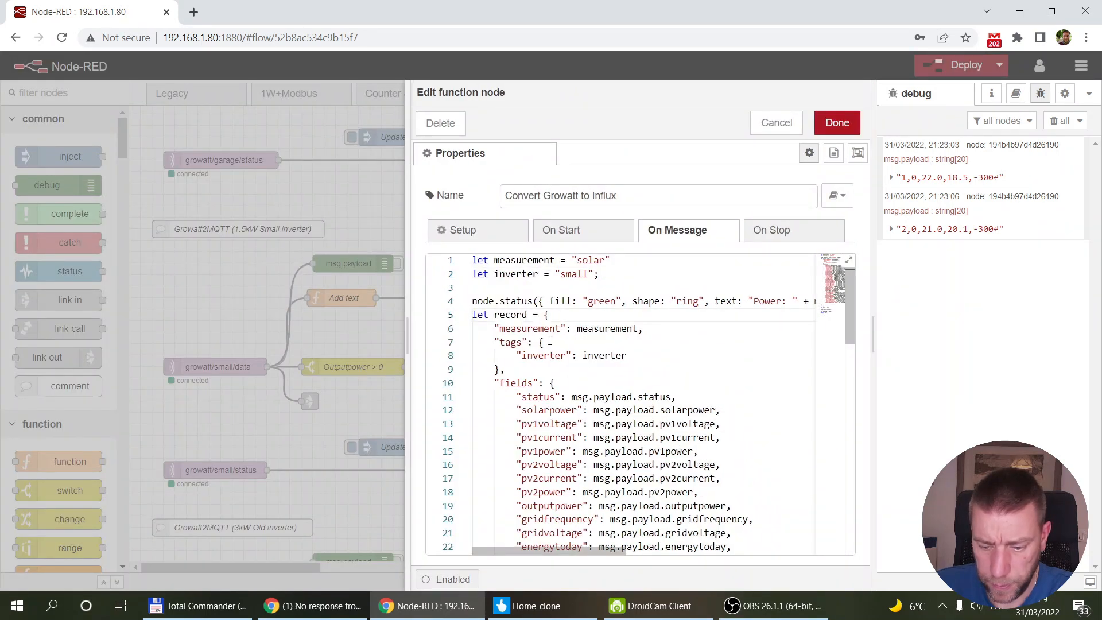
{"action": "scroll", "coordinate": [550, 341], "scroll_direction": "down", "scroll_amount": 10}
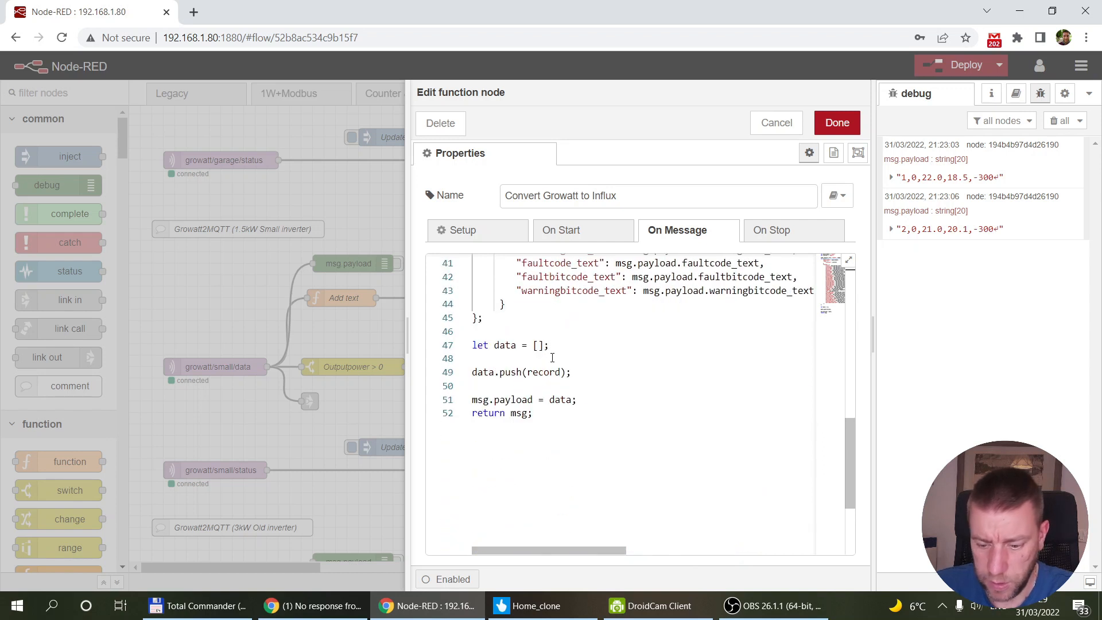
{"action": "scroll", "coordinate": [593, 368], "scroll_direction": "up", "scroll_amount": 10}
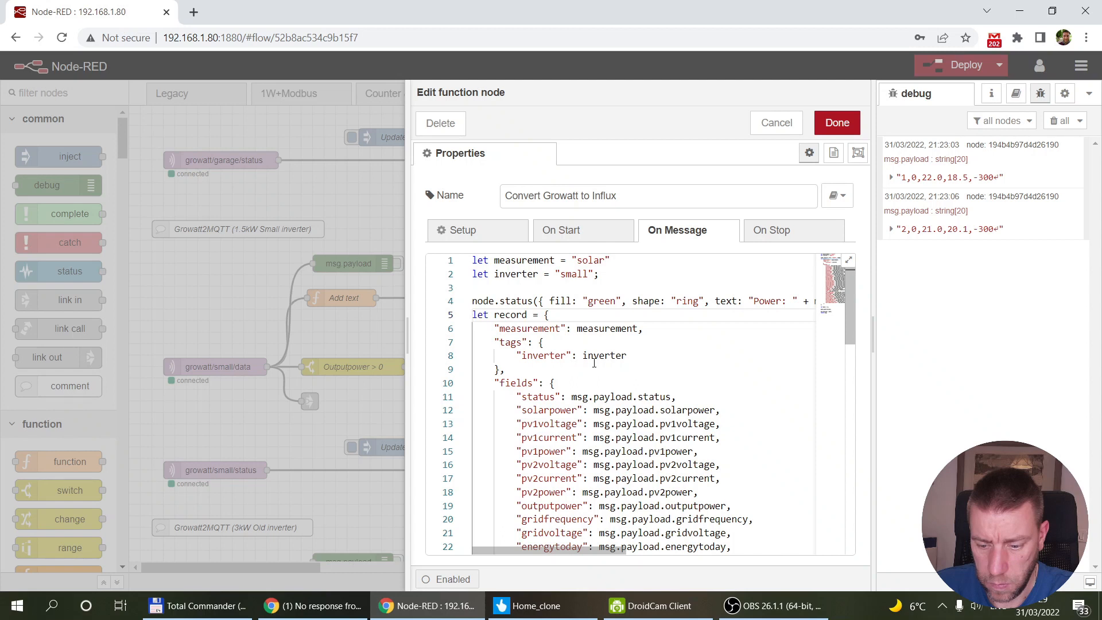
{"action": "scroll", "coordinate": [594, 362], "scroll_direction": "down", "scroll_amount": 10}
{"action": "left_click", "coordinate": [593, 417], "text": "shift"}
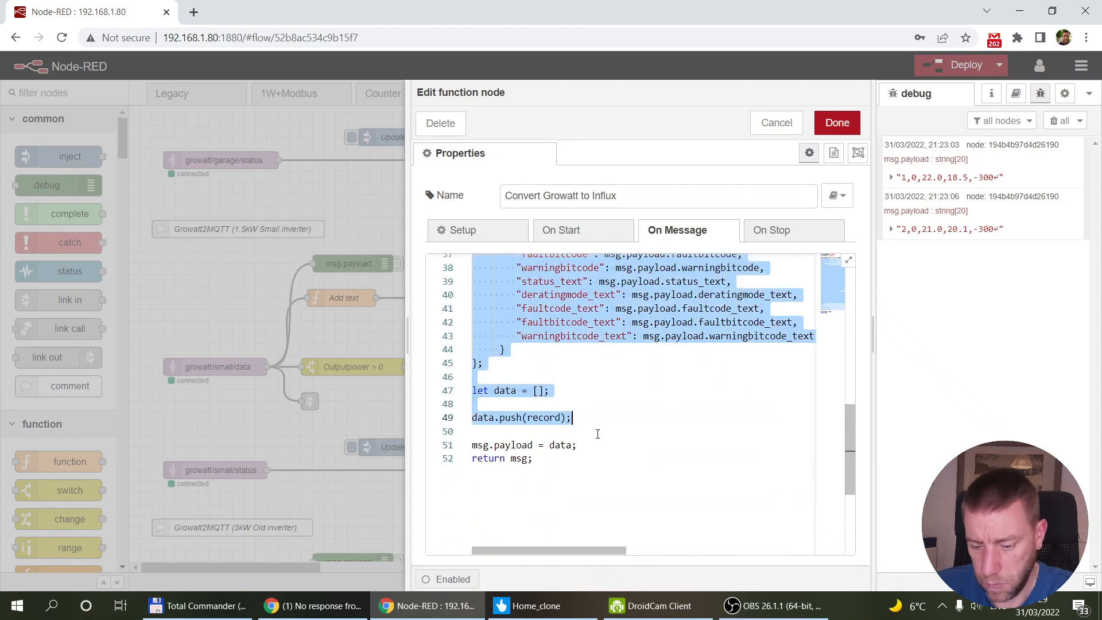
{"action": "left_click", "coordinate": [596, 440], "text": "shift"}
{"action": "left_click", "coordinate": [594, 459], "text": "shift"}
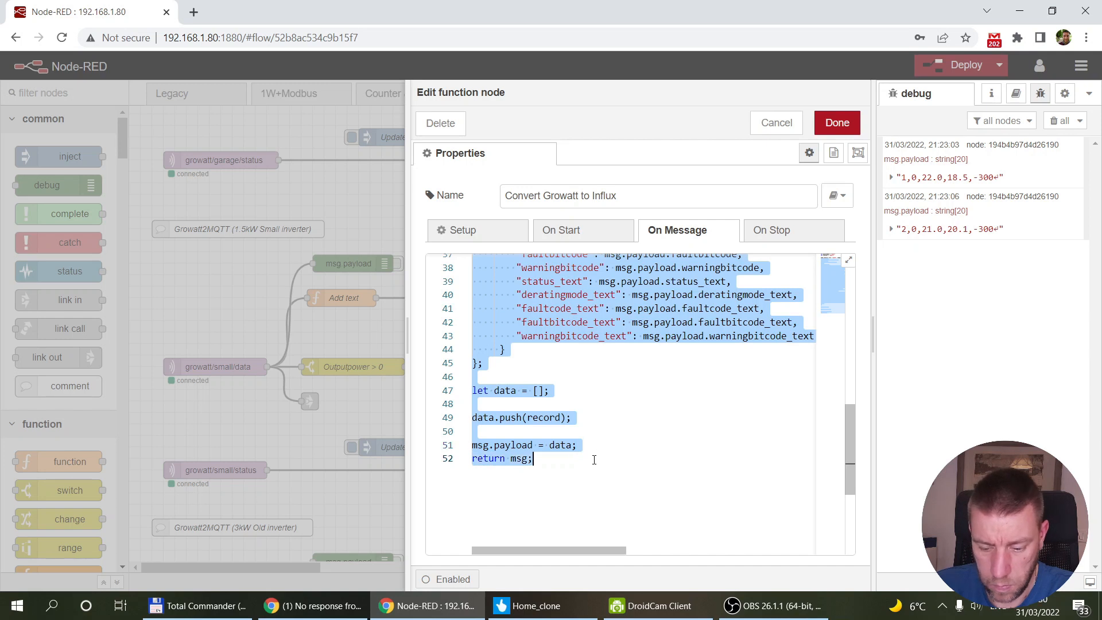
{"action": "left_click", "coordinate": [838, 122]}
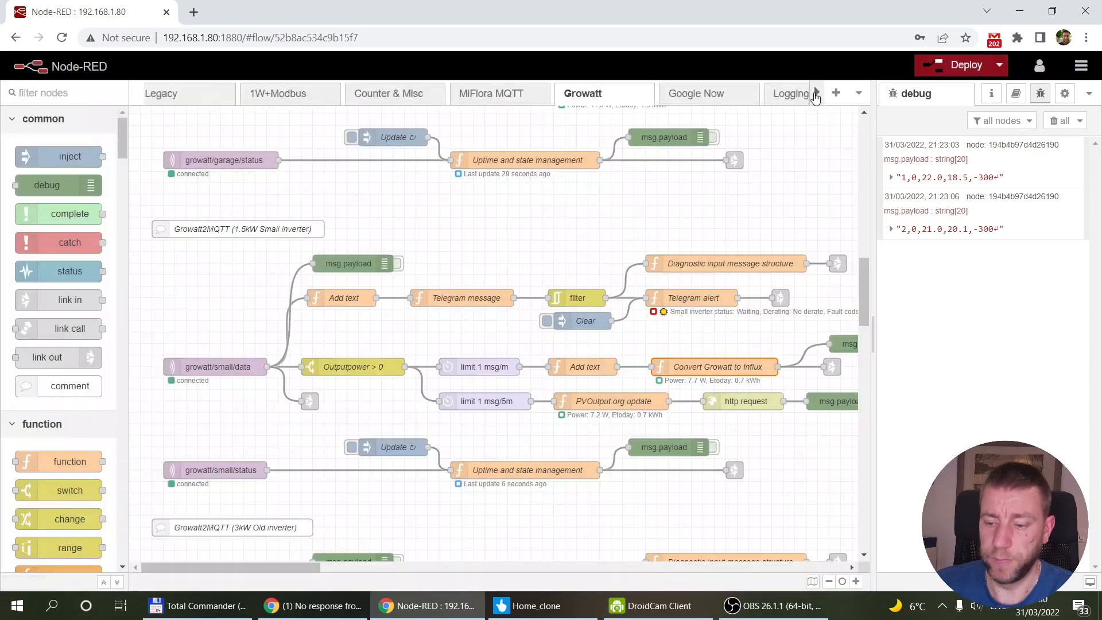
Step: Return to the TapHome flow and replace all code in its unnamed function node with the copied Influx record code
{"action": "left_click", "coordinate": [815, 93]}
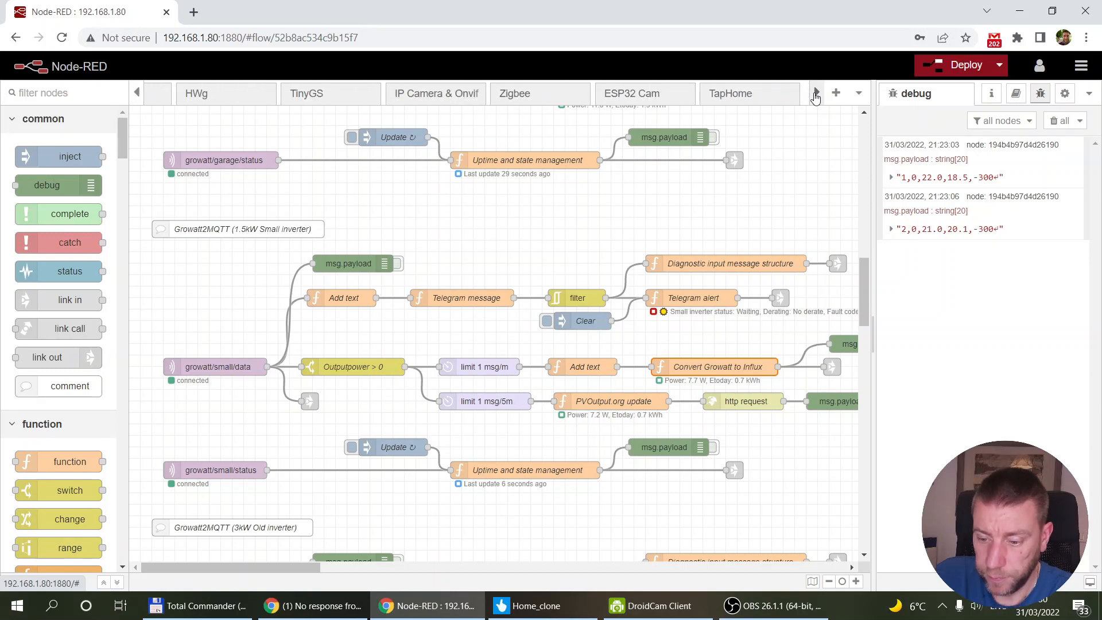
{"action": "left_click", "coordinate": [737, 93]}
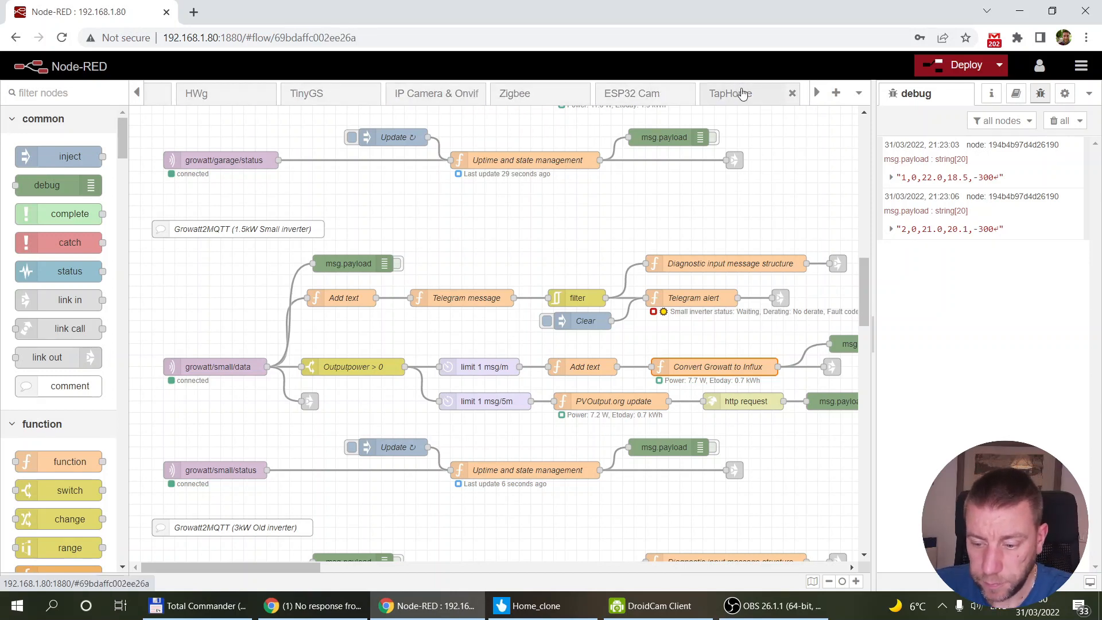
{"action": "double_click", "coordinate": [650, 220]}
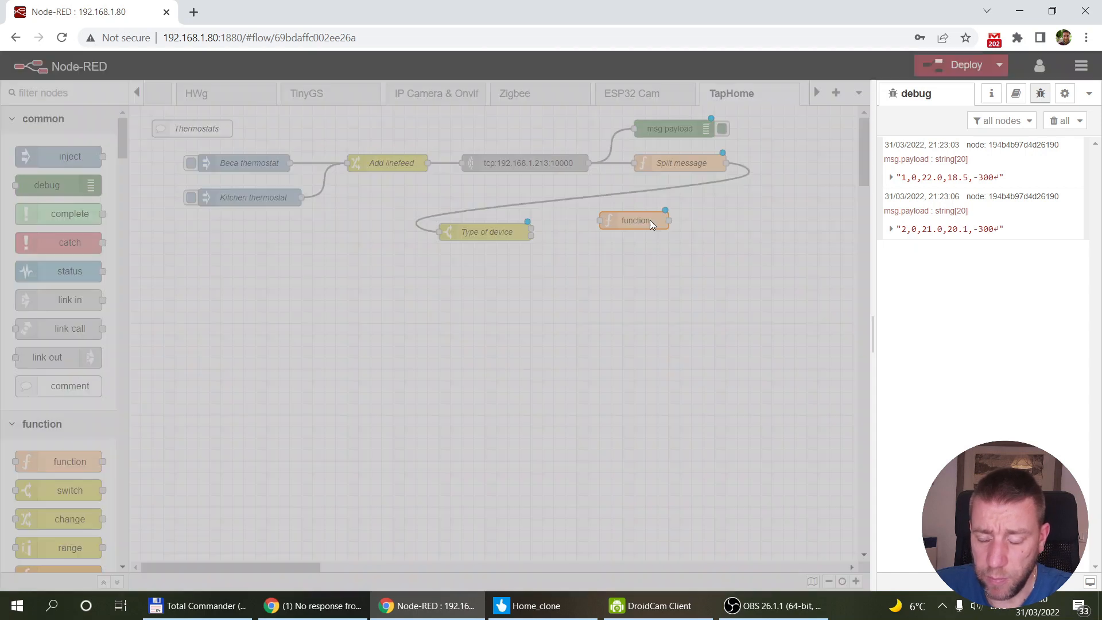
{"action": "left_click_drag", "start_coordinate": [566, 342], "coordinate": [432, 245]}
{"action": "key", "text": "ctrl+a"}
{"action": "key", "text": "ctrl+v"}
{"action": "scroll", "coordinate": [565, 324], "scroll_direction": "up", "scroll_amount": 4}
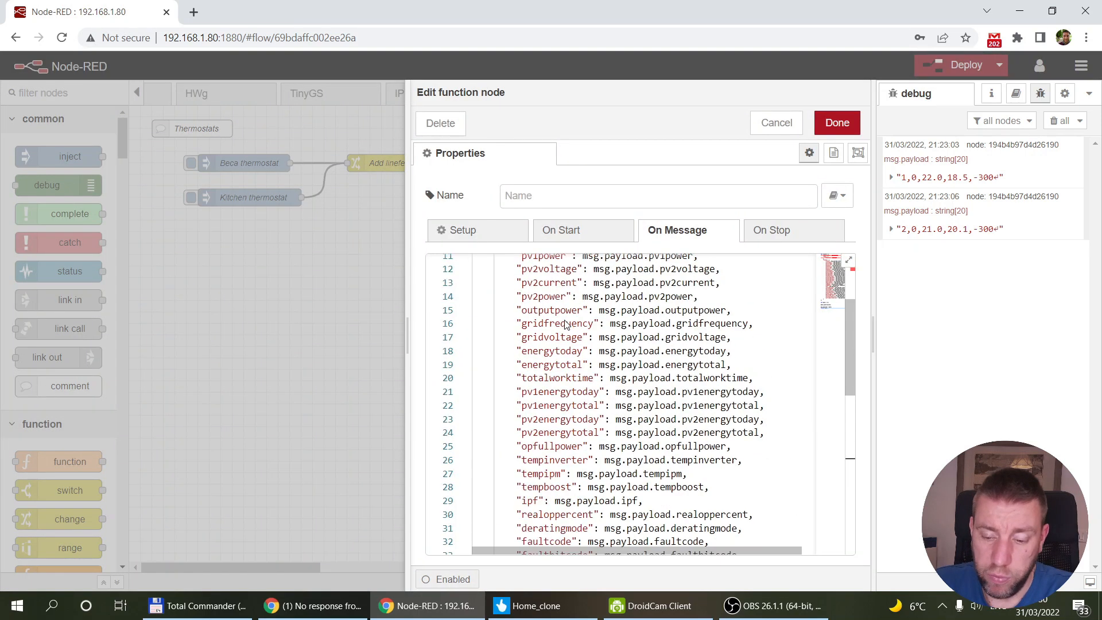
{"action": "scroll", "coordinate": [565, 324], "scroll_direction": "up", "scroll_amount": 4}
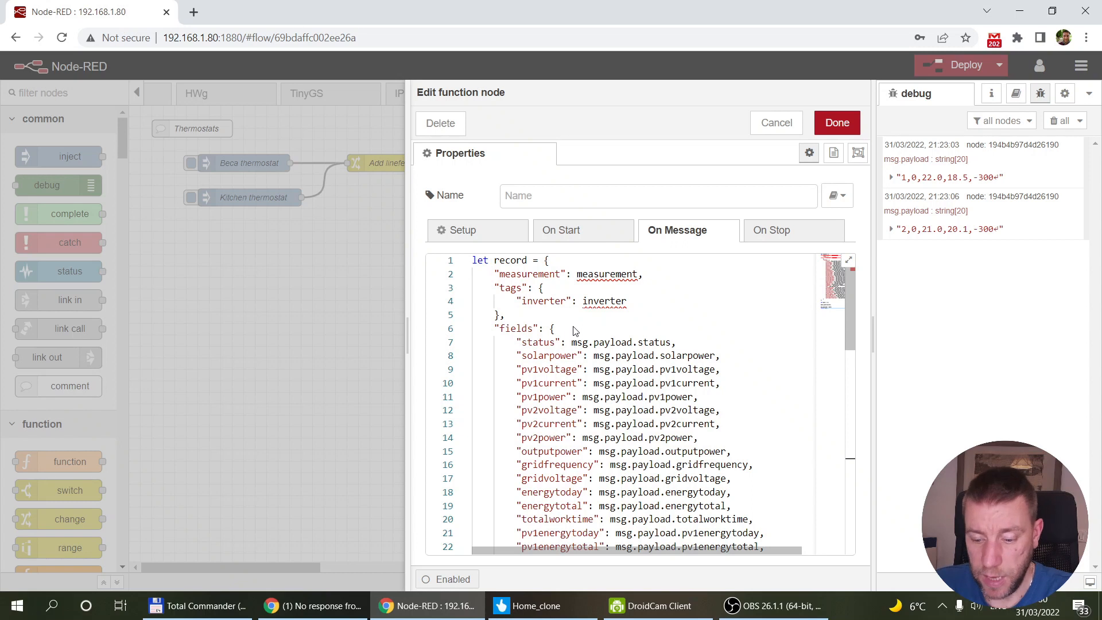
Step: Name the function node Generate influx line protocol
{"action": "left_click", "coordinate": [542, 196]}
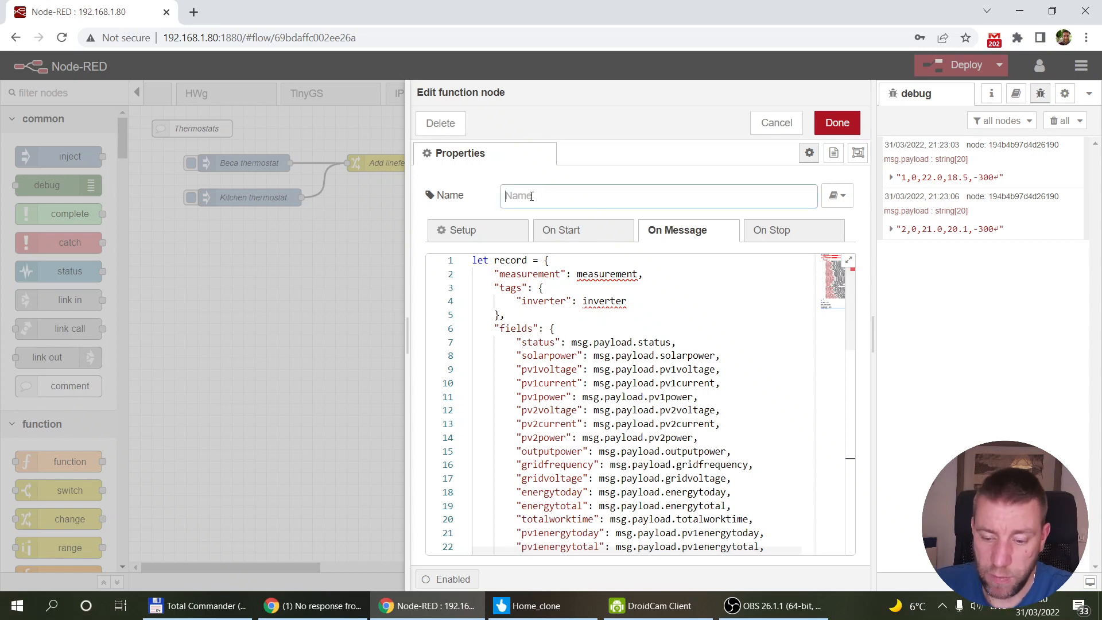
{"action": "type", "text": "Generate infl"}
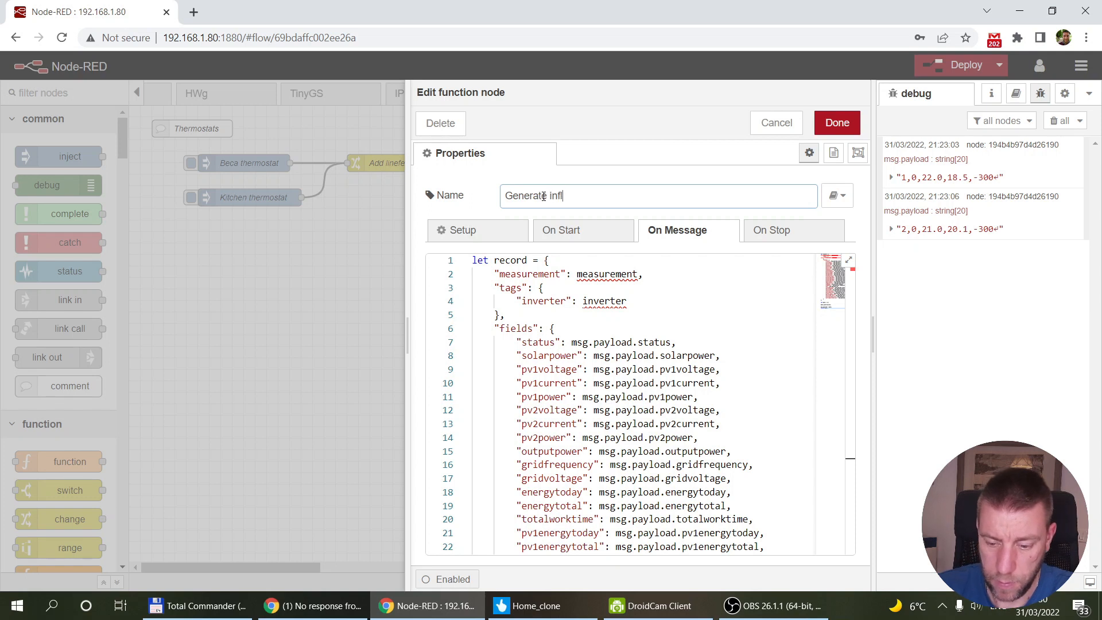
{"action": "type", "text": "ux ine"}
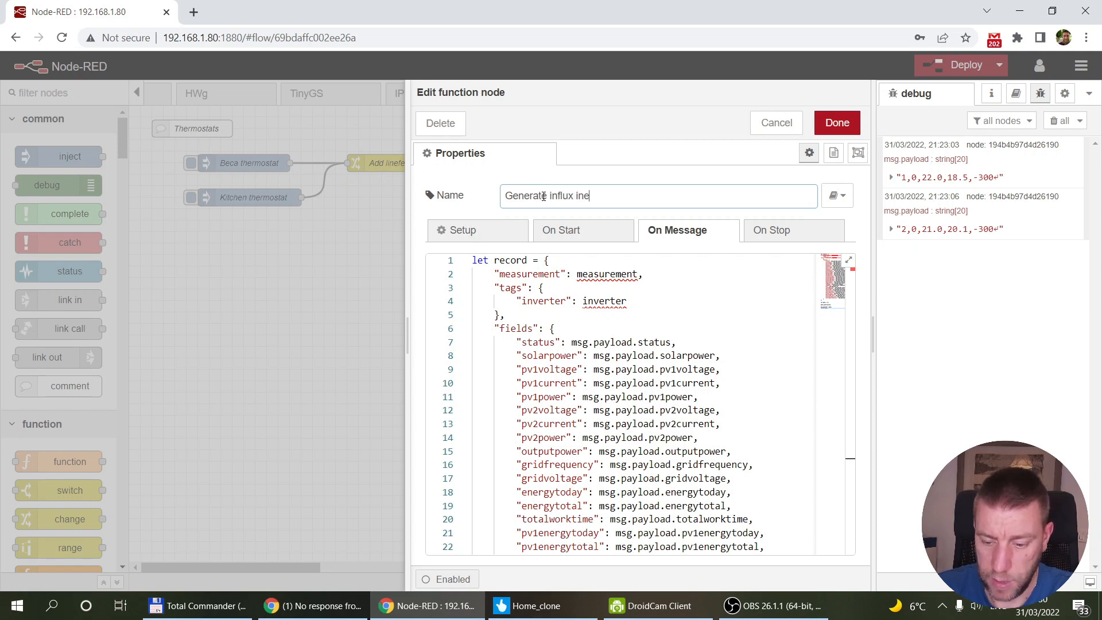
{"action": "type", "text": "line"}
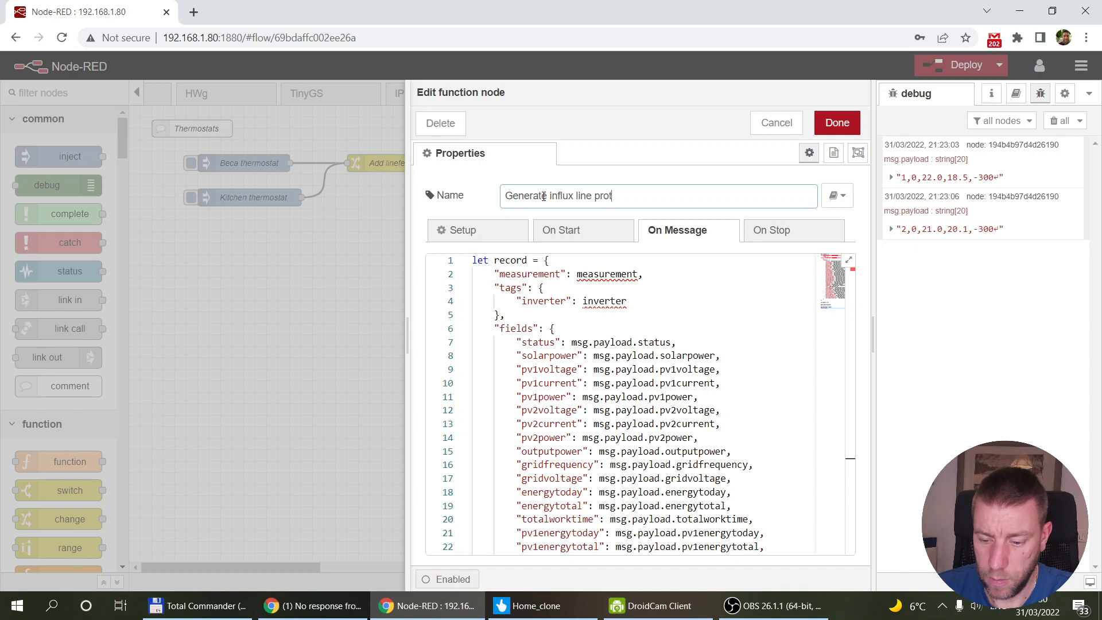
{"action": "type", "text": " protocol"}
Step: Set the record's measurement to "devicedata" and replace its inverter tag with a device tag of "beca-thermostat"
{"action": "double_click", "coordinate": [607, 274]}
{"action": "type", "text": "\"devicedata"}
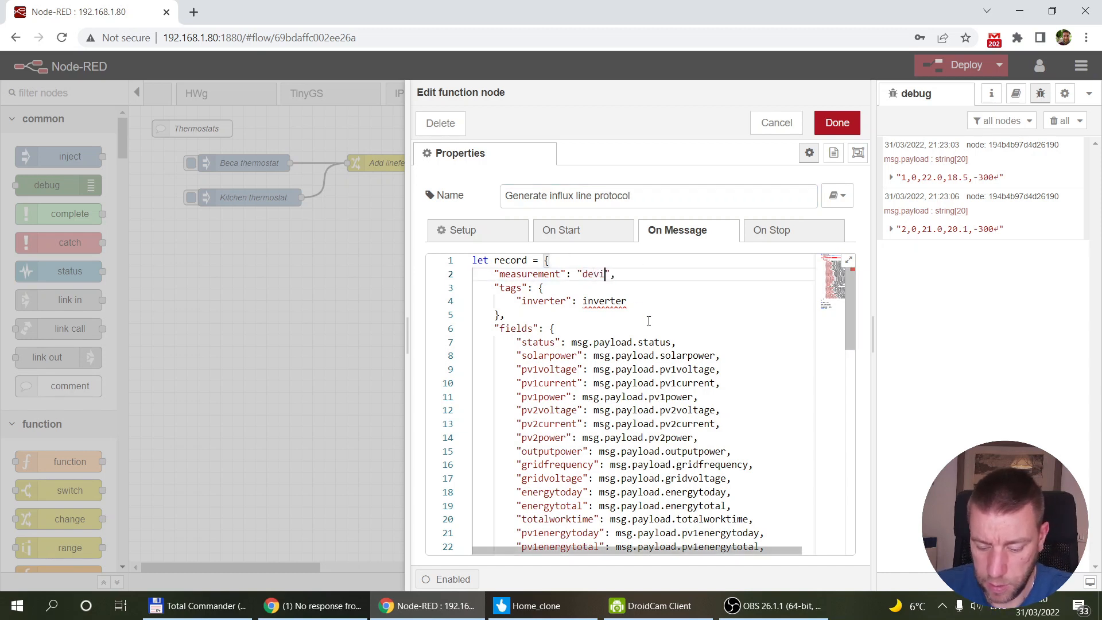
{"action": "double_click", "coordinate": [605, 301]}
{"action": "left_click", "coordinate": [540, 310]}
{"action": "double_click", "coordinate": [542, 300]}
{"action": "type", "text": "device"}
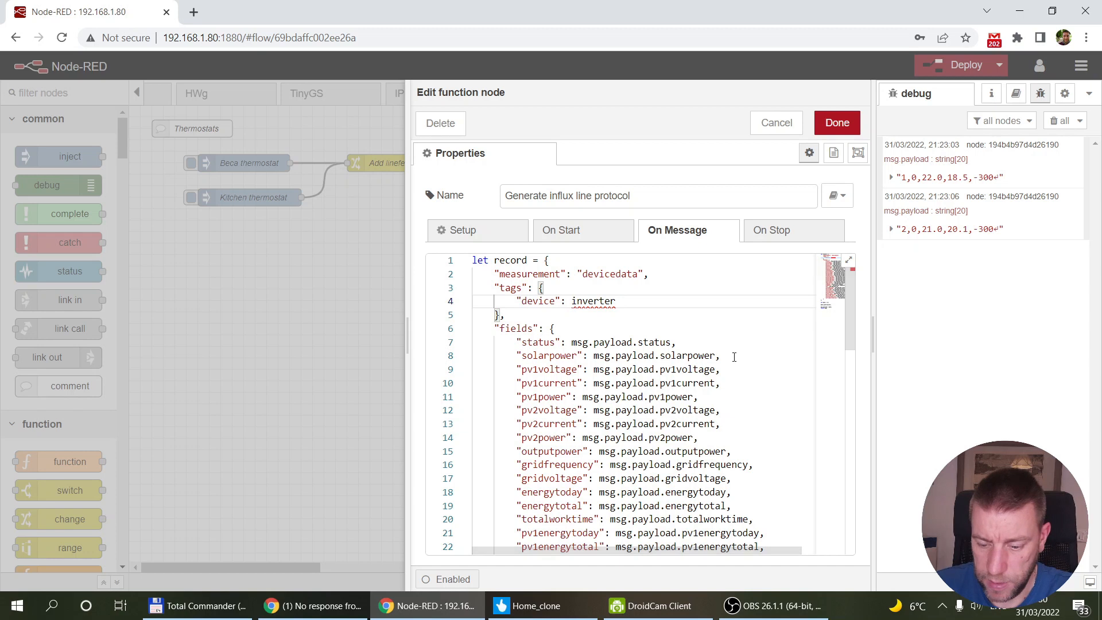
{"action": "double_click", "coordinate": [589, 301]}
{"action": "type", "text": "\"be"}
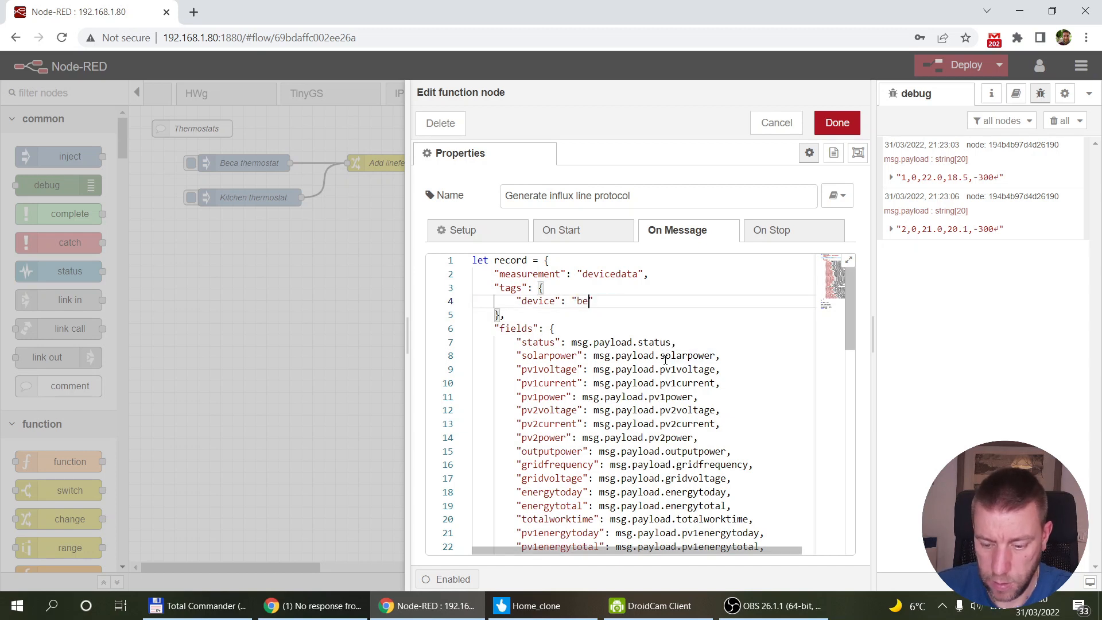
{"action": "type", "text": "ca-thermostat"}
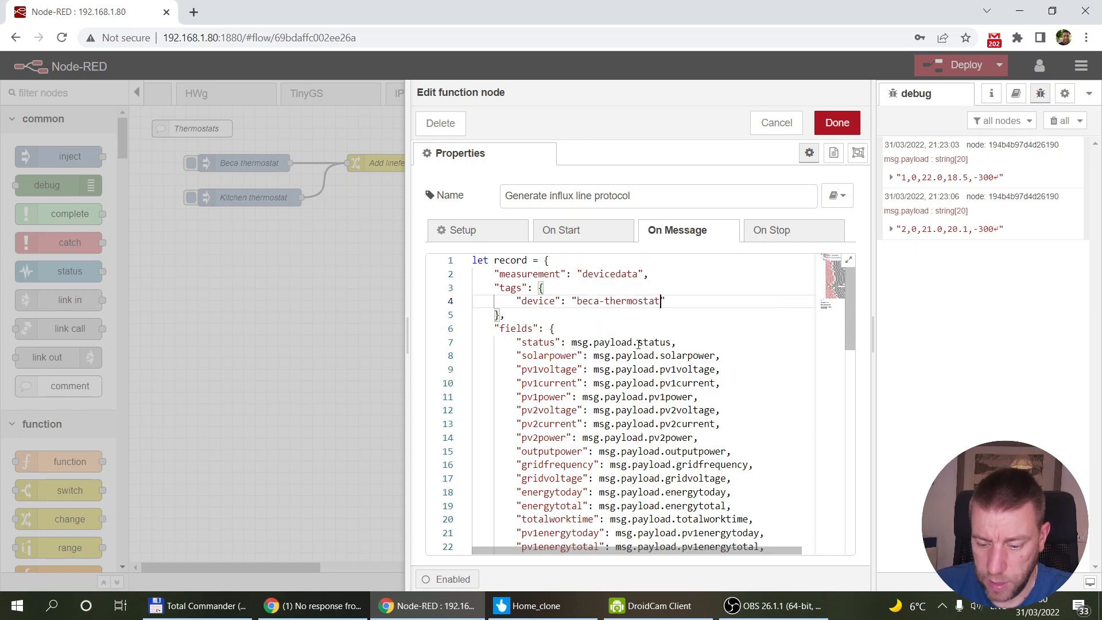
Step: Read the status field from msg.payload[1] and replace the solarpower field with settemp read from msg.payload[2]
{"action": "left_click_drag", "start_coordinate": [635, 342], "coordinate": [674, 342]}
{"action": "type", "text": "[1]"}
{"action": "double_click", "coordinate": [558, 356]}
{"action": "type", "text": "settemp"}
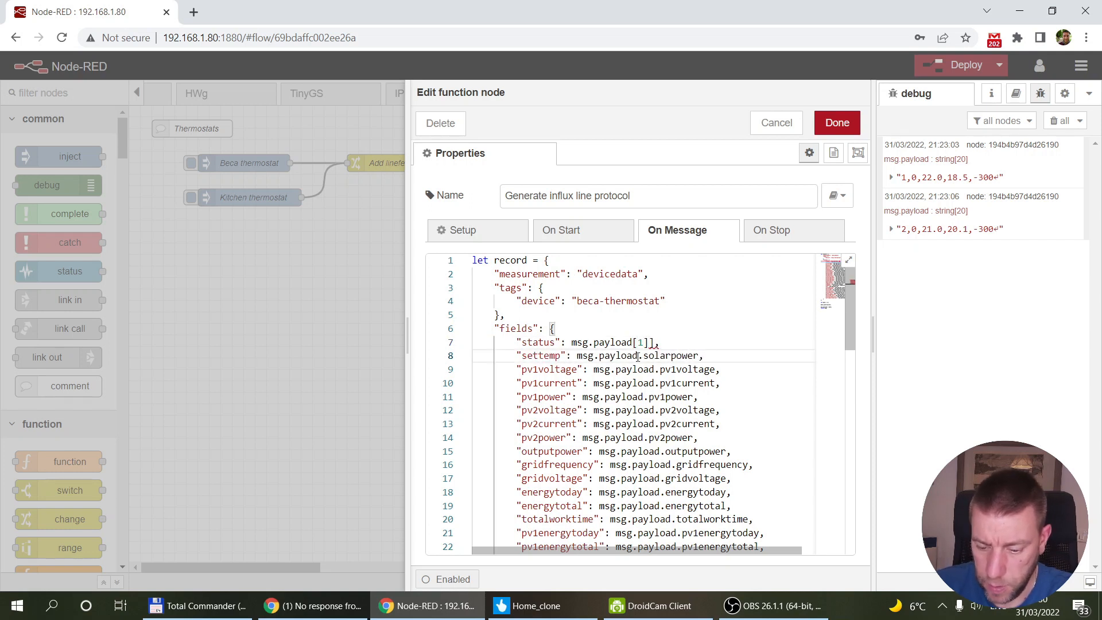
{"action": "left_click_drag", "start_coordinate": [638, 356], "coordinate": [700, 356]}
{"action": "type", "text": "[2]"}
Step: Replace the pv1voltage field name with temperature and read its value from msg.payload[3]
{"action": "double_click", "coordinate": [543, 370]}
{"action": "type", "text": "temperature"}
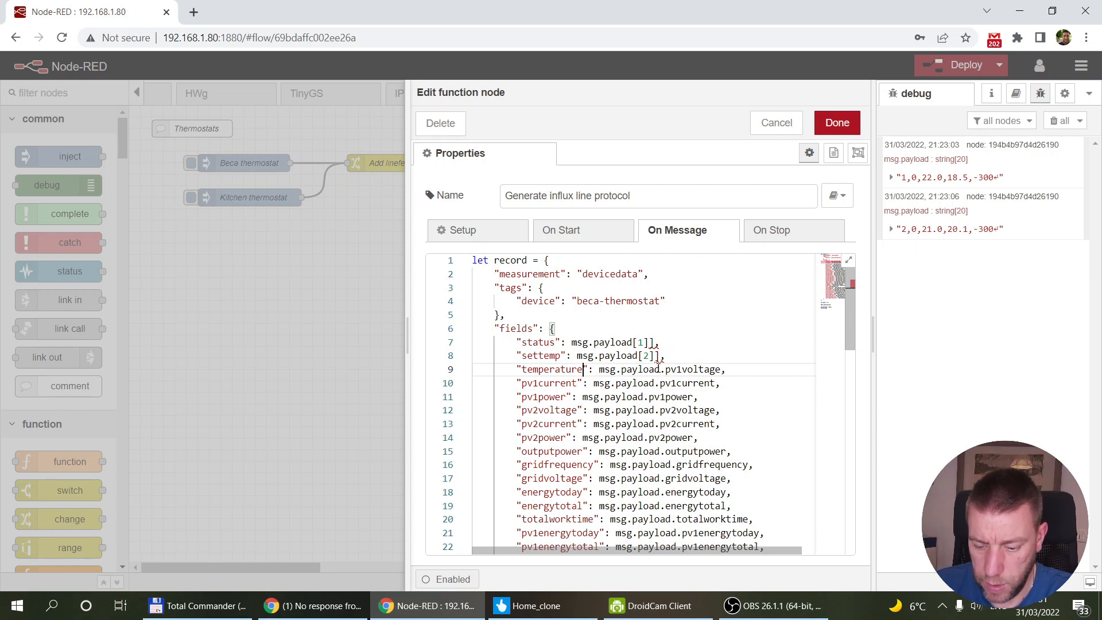
{"action": "left_click", "coordinate": [661, 369]}
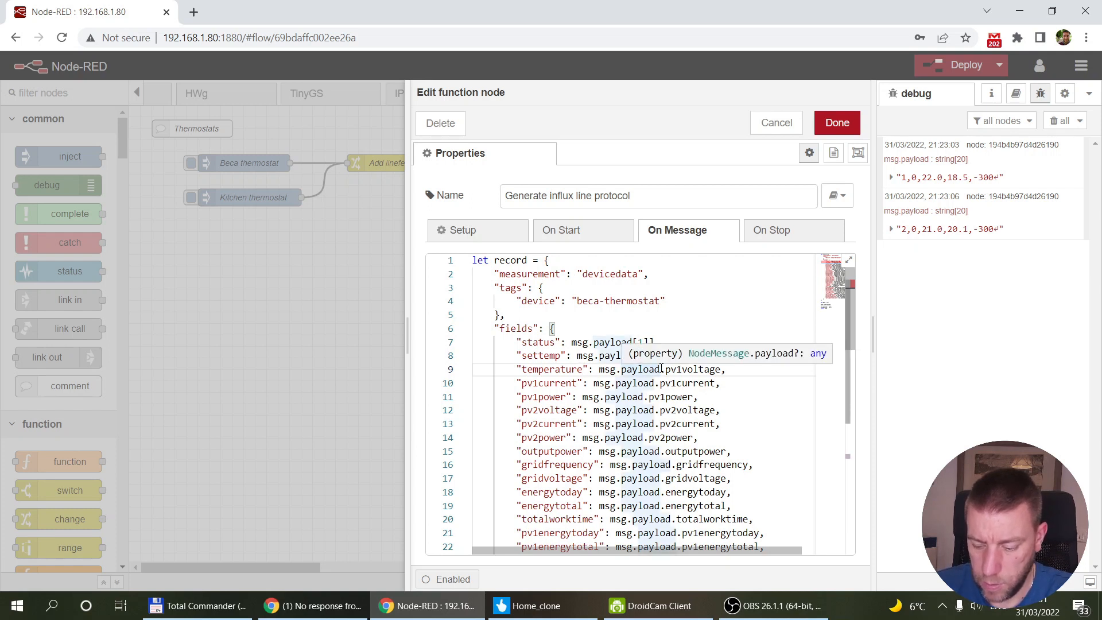
{"action": "type", "text": "[3]"}
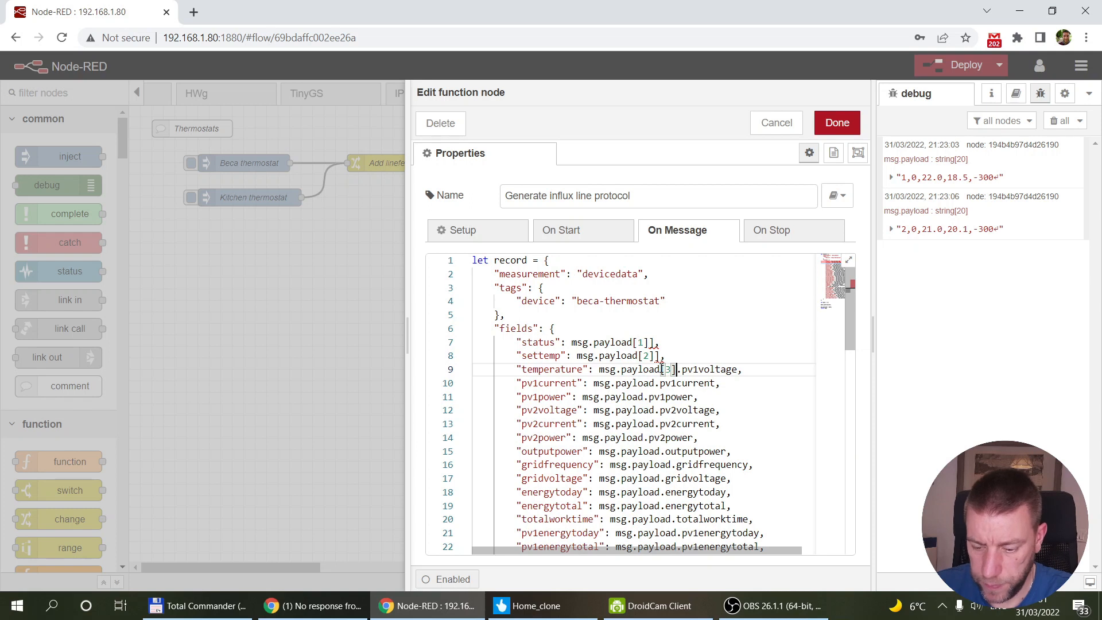
Step: Delete the leftover inverter code after msg.payload[3], through the warningbitcode_text field
{"action": "scroll", "coordinate": [671, 370], "scroll_direction": "down", "scroll_amount": 5}
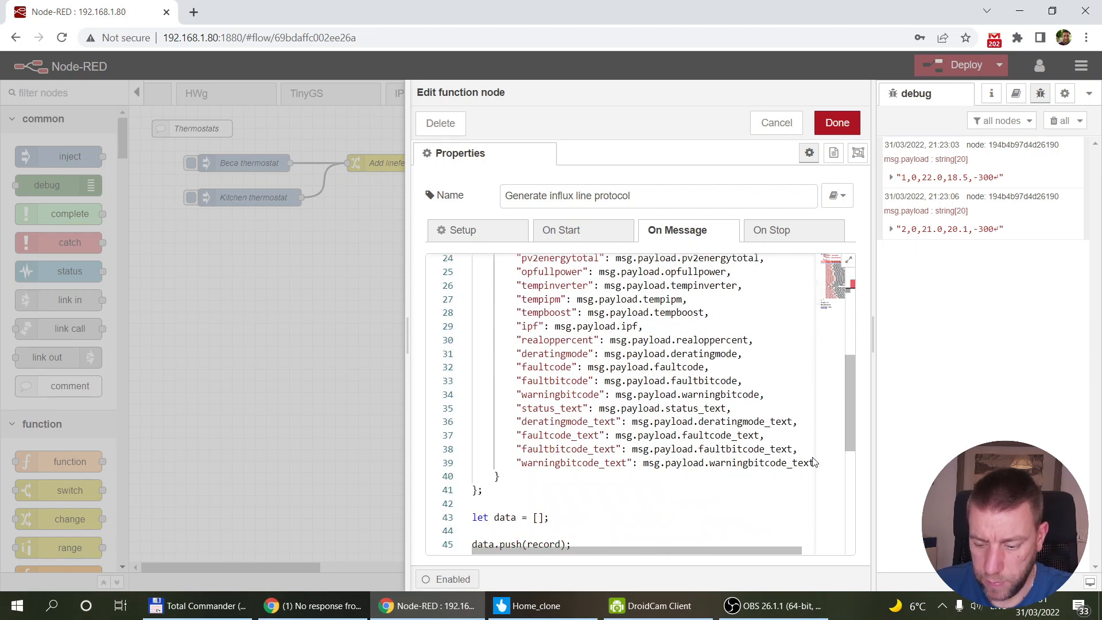
{"action": "scroll", "coordinate": [814, 463], "scroll_direction": "down", "scroll_amount": 3}
{"action": "scroll", "coordinate": [799, 402], "scroll_direction": "up", "scroll_amount": 8}
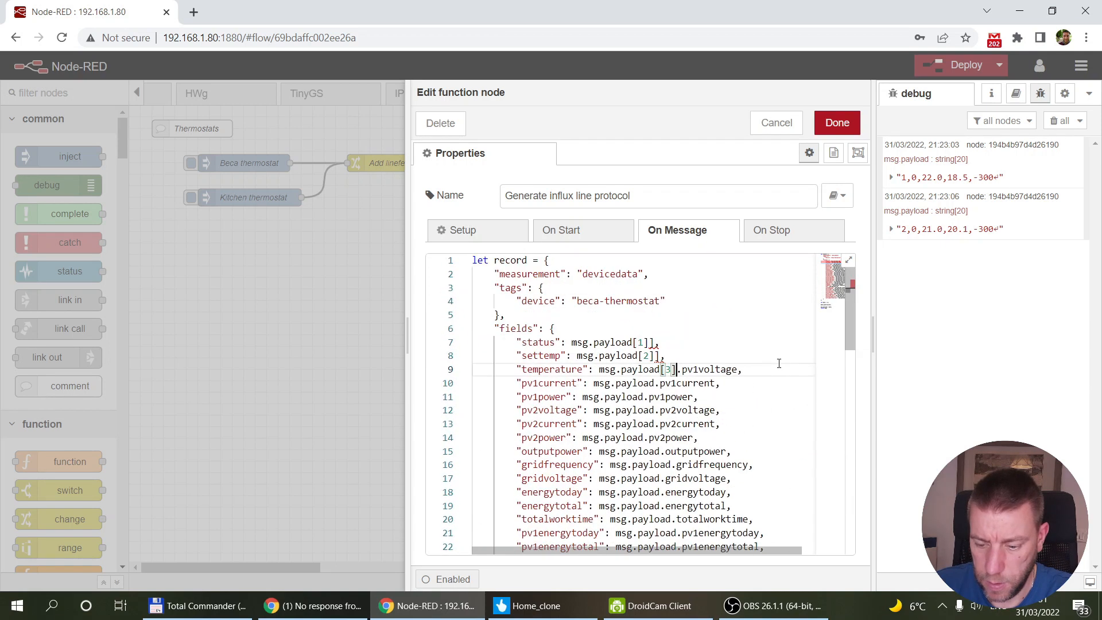
{"action": "scroll", "coordinate": [765, 372], "scroll_direction": "down", "scroll_amount": 5}
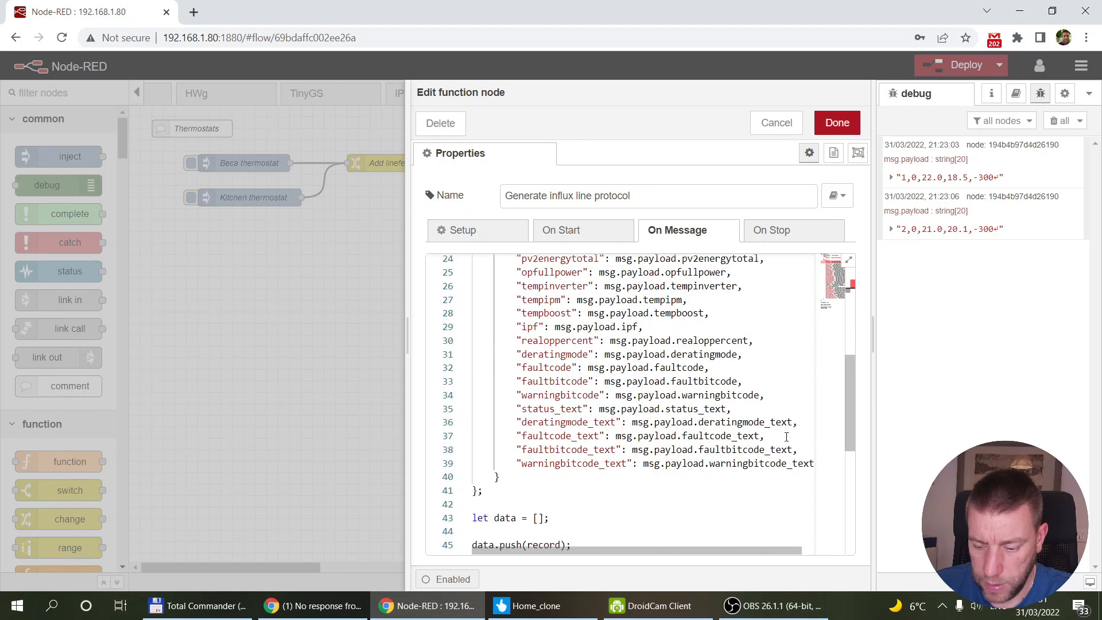
{"action": "left_click", "coordinate": [794, 463], "text": "shift"}
{"action": "key", "text": "shift+Right"}
{"action": "key", "text": "shift+Right"}
{"action": "key", "text": "shift+Right"}
{"action": "key", "text": "shift+Right"}
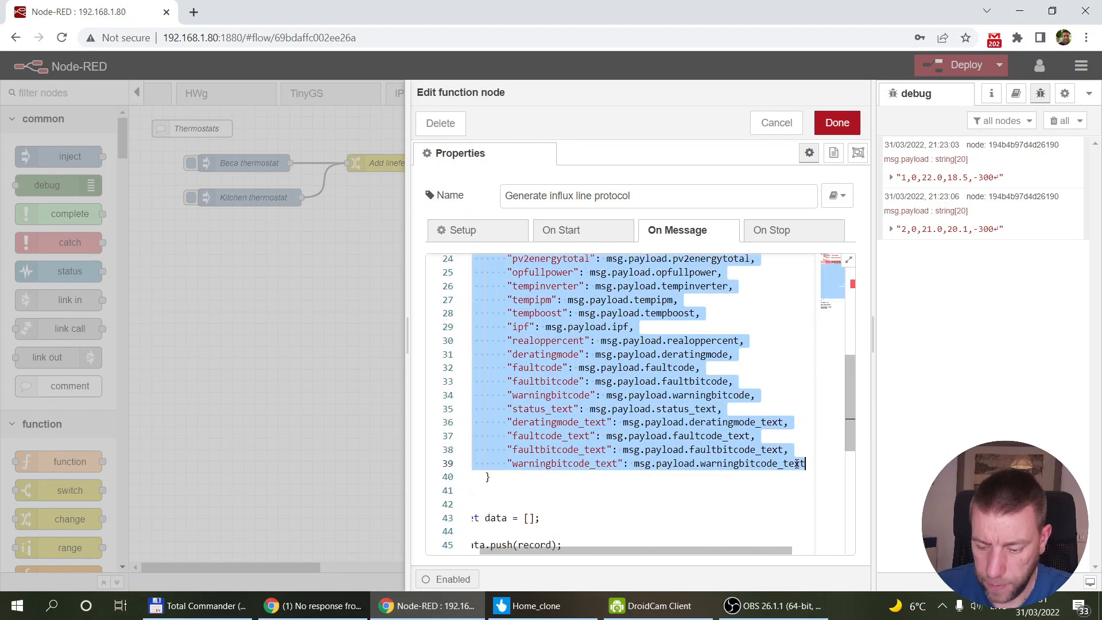
{"action": "type", "text": "\"temperature\": msg.payload[3]"}
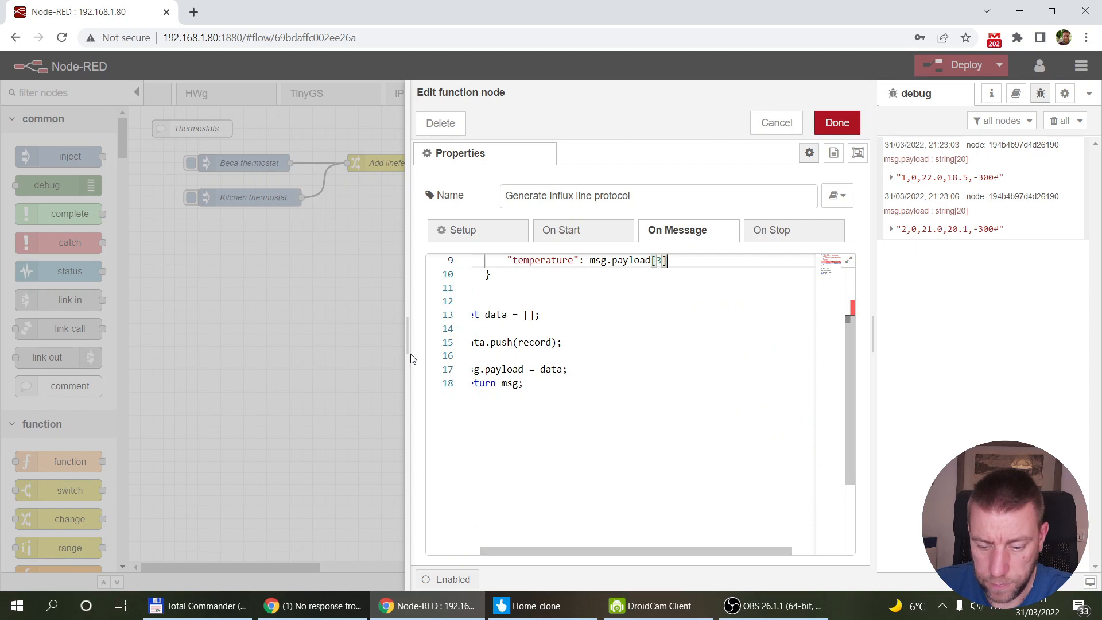
Step: Remove the extra closing brackets after msg.payload[1] and msg.payload[2] and save the function node
{"action": "left_click_drag", "start_coordinate": [408, 344], "coordinate": [135, 337]}
{"action": "scroll", "coordinate": [344, 326], "scroll_direction": "up", "scroll_amount": 3}
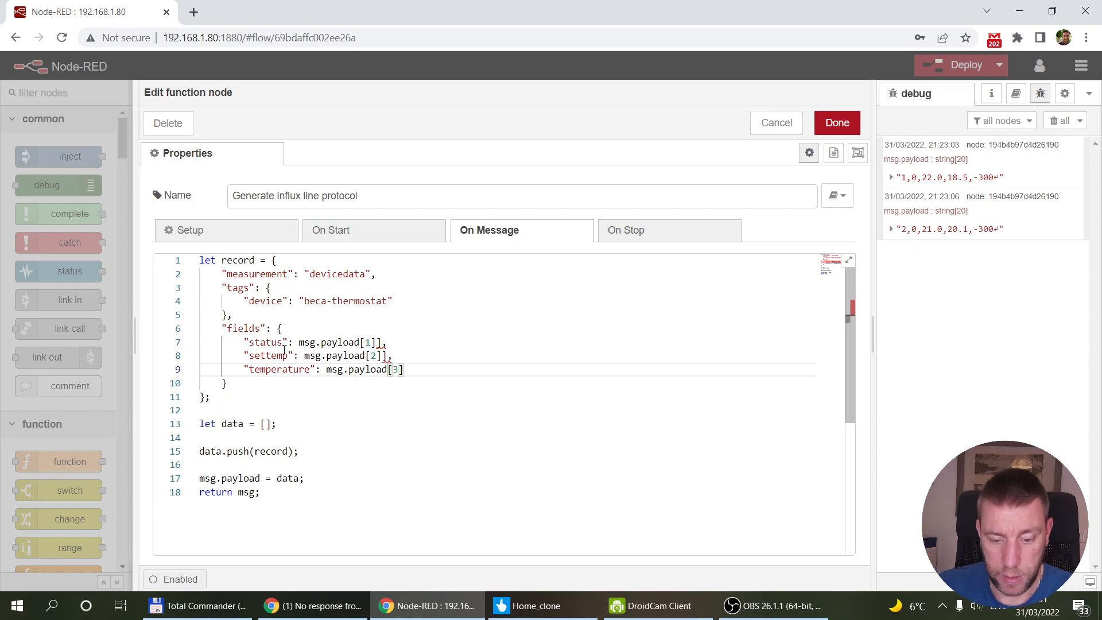
{"action": "left_click", "coordinate": [381, 342]}
{"action": "key", "text": "BackSpace"}
{"action": "key", "text": "Down"}
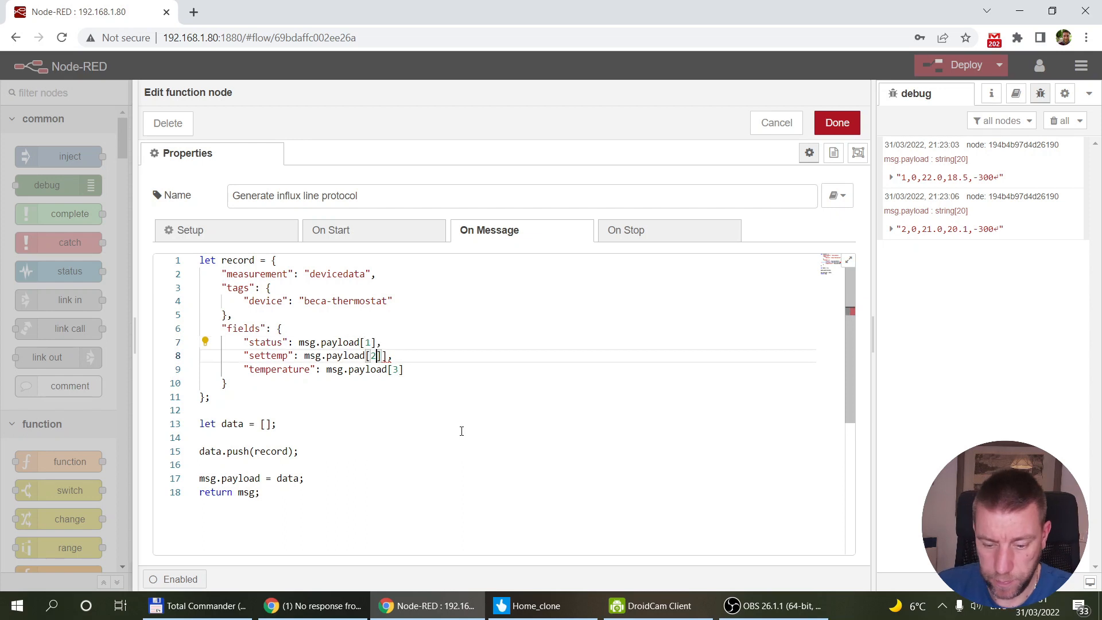
{"action": "key", "text": "Delete"}
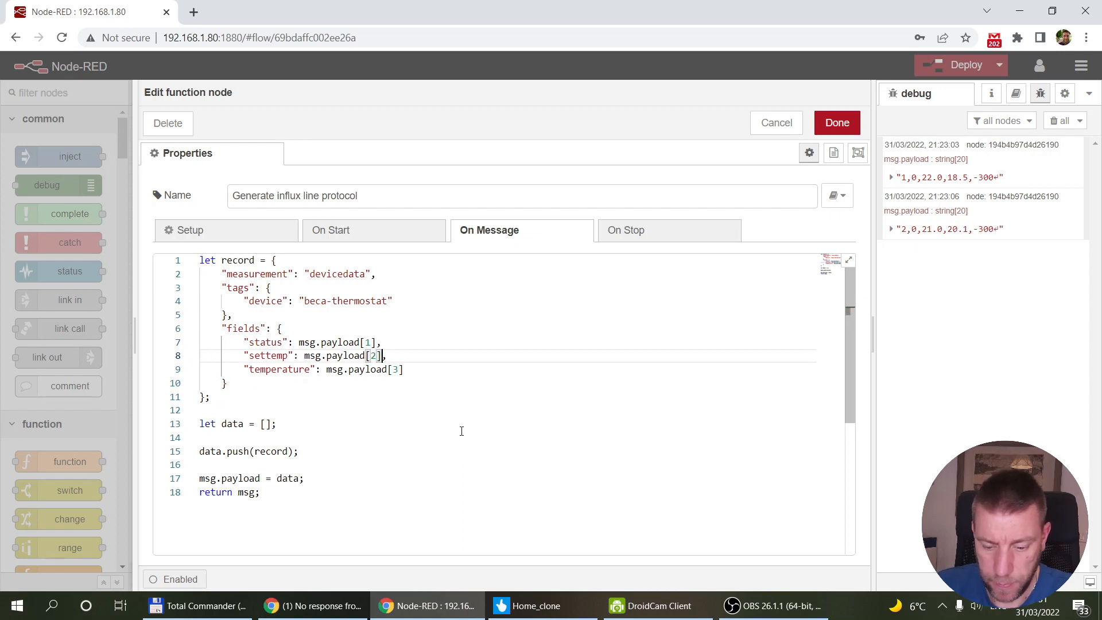
{"action": "left_click", "coordinate": [838, 122]}
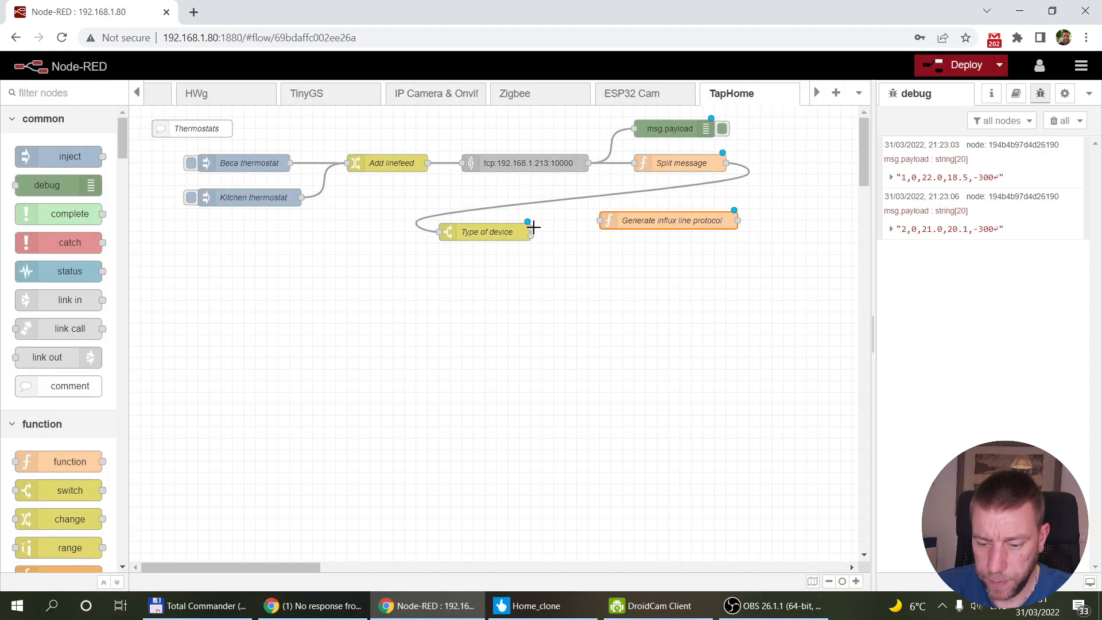
Step: Wire the first Type of device output to Generate influx line protocol and the second output to a duplicate placed below it
{"action": "left_click_drag", "start_coordinate": [532, 228], "coordinate": [600, 221]}
{"action": "left_click", "coordinate": [653, 219]}
{"action": "key", "text": "ctrl+c"}
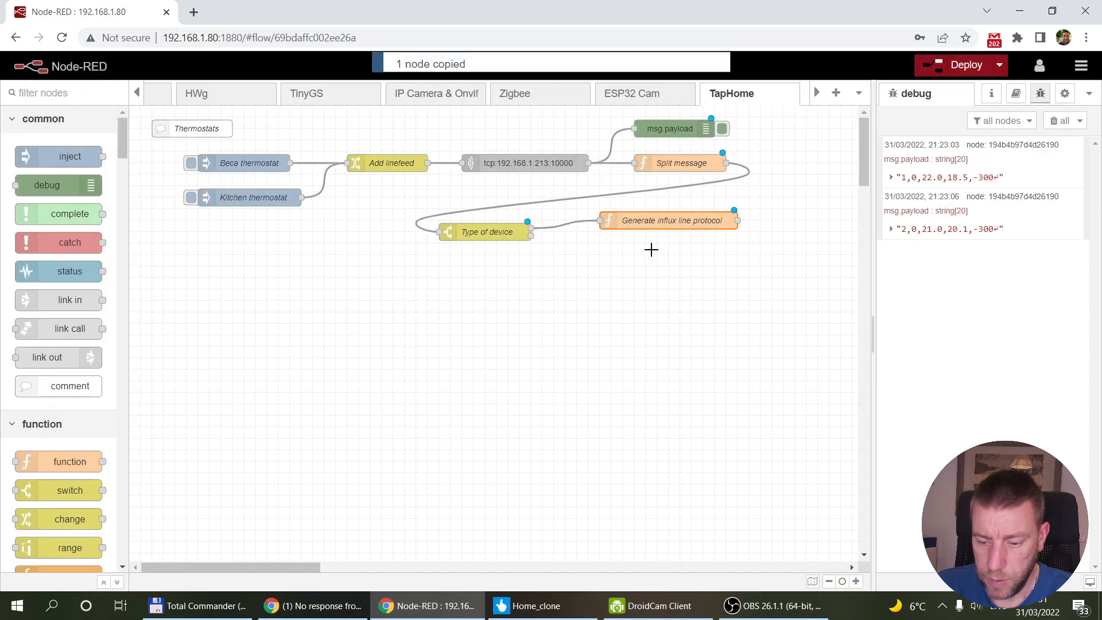
{"action": "key", "text": "ctrl+v"}
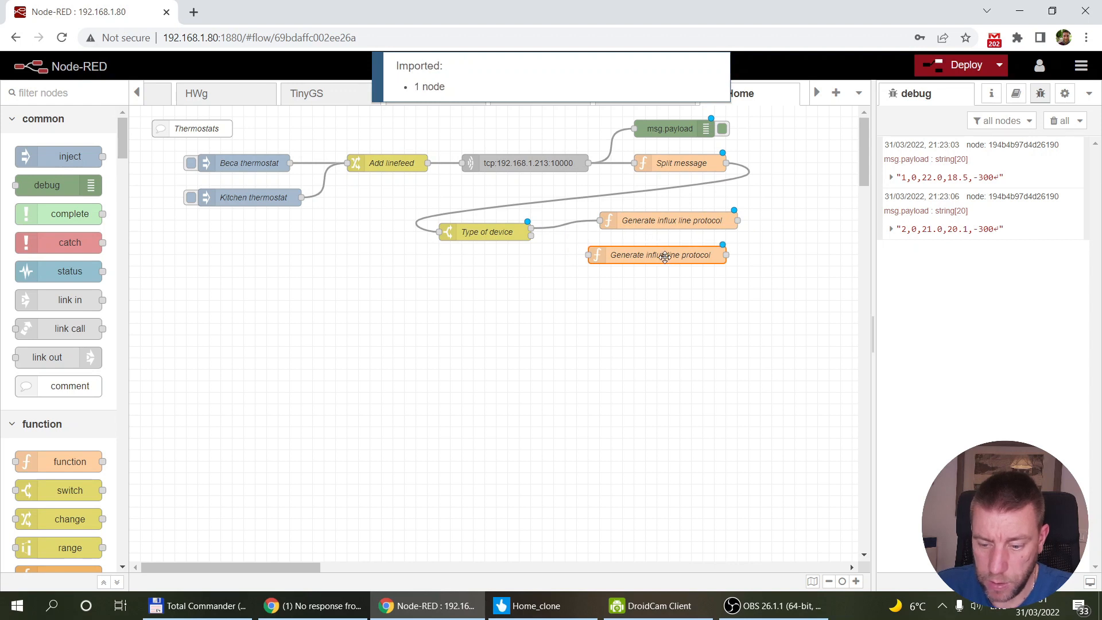
{"action": "left_click", "coordinate": [669, 255]}
{"action": "left_click_drag", "start_coordinate": [531, 235], "coordinate": [601, 254]}
Step: Set the duplicated function node's device tag to "kitchen-thermostat" and save the node
{"action": "double_click", "coordinate": [662, 258]}
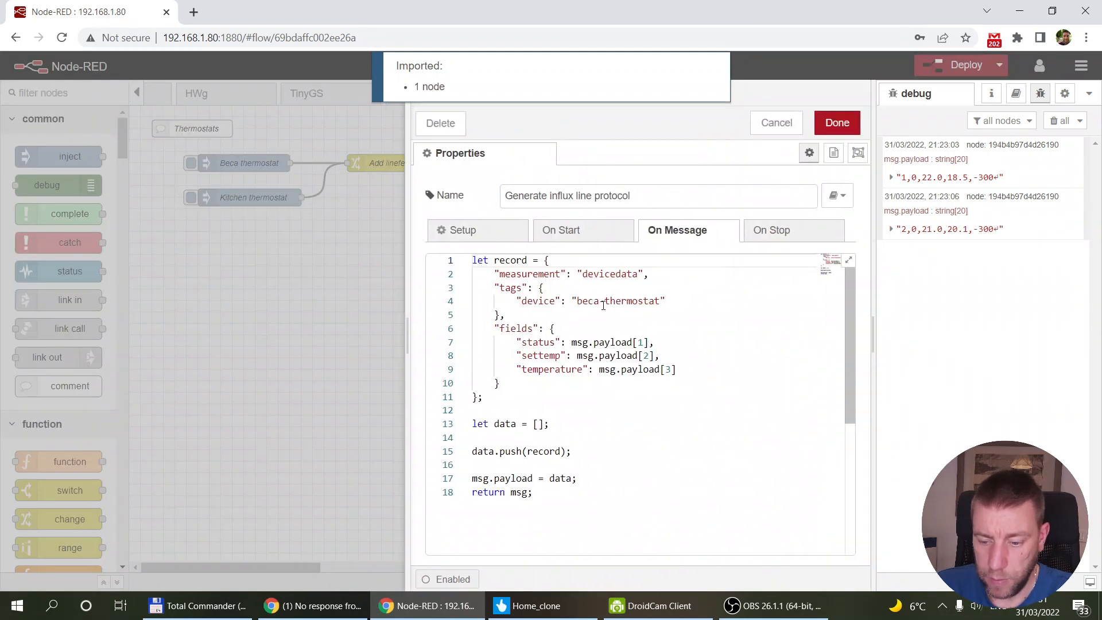
{"action": "double_click", "coordinate": [585, 303]}
{"action": "type", "text": "kitchen"}
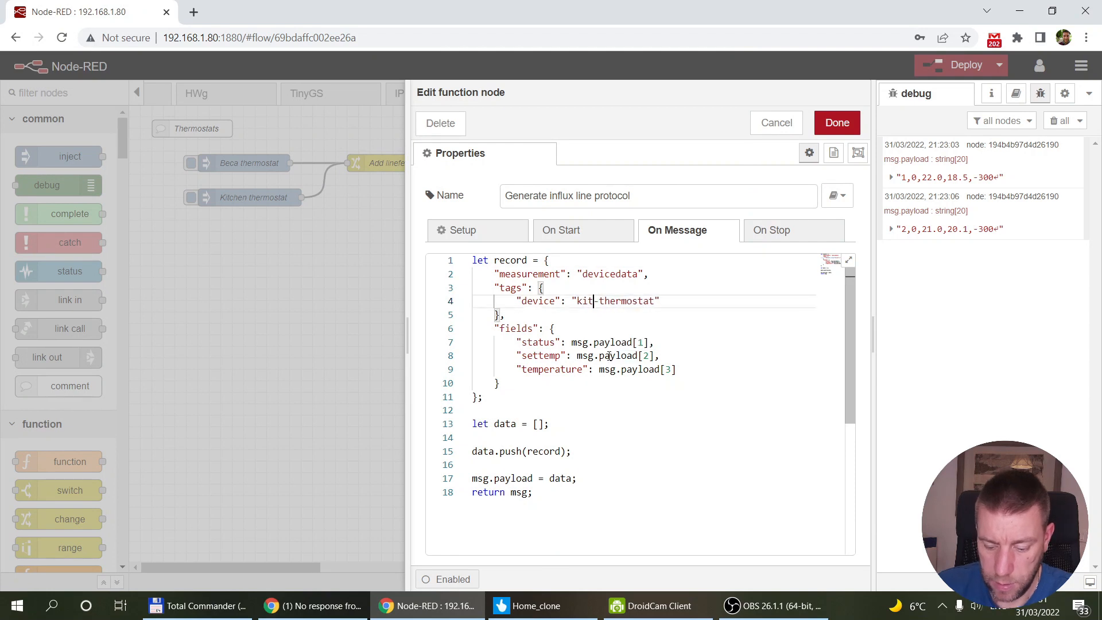
{"action": "left_click", "coordinate": [836, 123]}
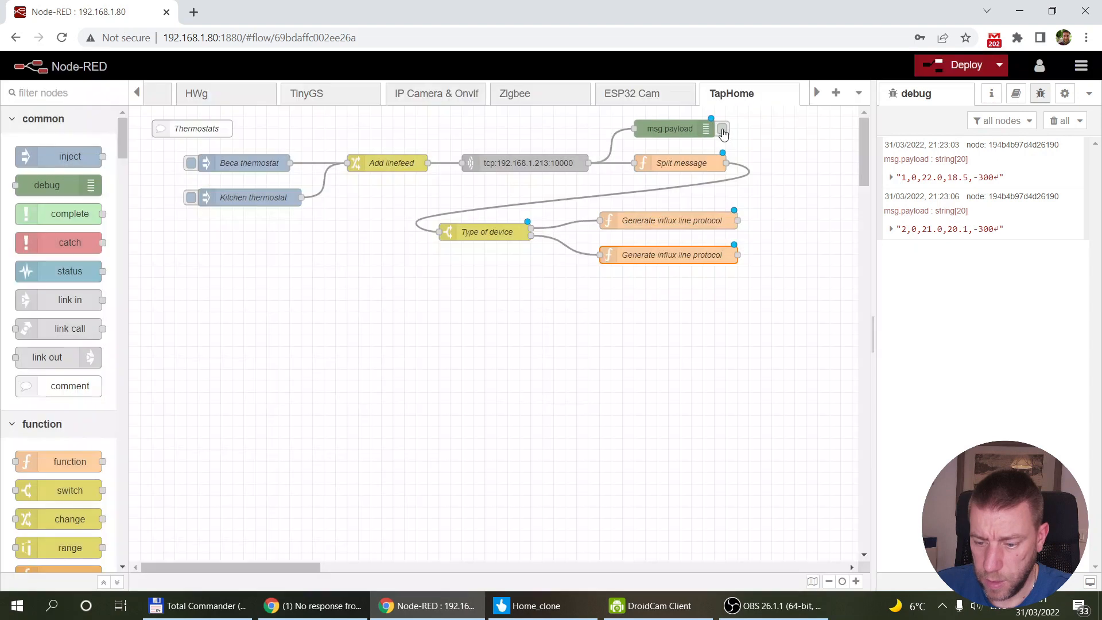
Step: Deactivate the msg.payload debug node and wire both Generate influx line protocol nodes into a copy of it
{"action": "left_click", "coordinate": [721, 131]}
{"action": "key", "text": "ctrl+c"}
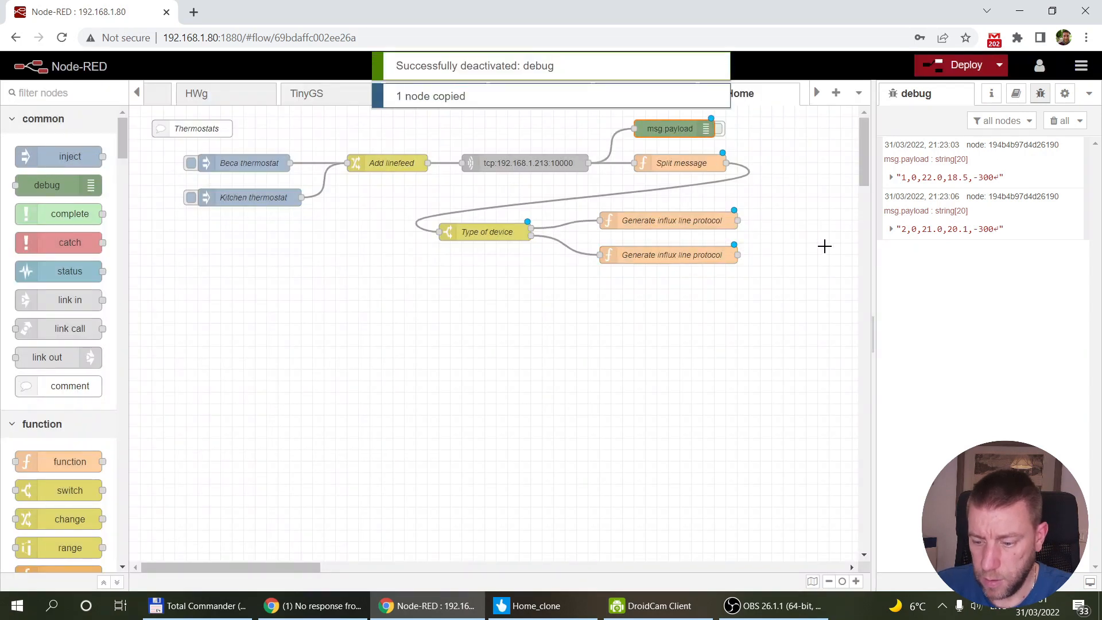
{"action": "key", "text": "ctrl+v"}
{"action": "left_click", "coordinate": [805, 242]}
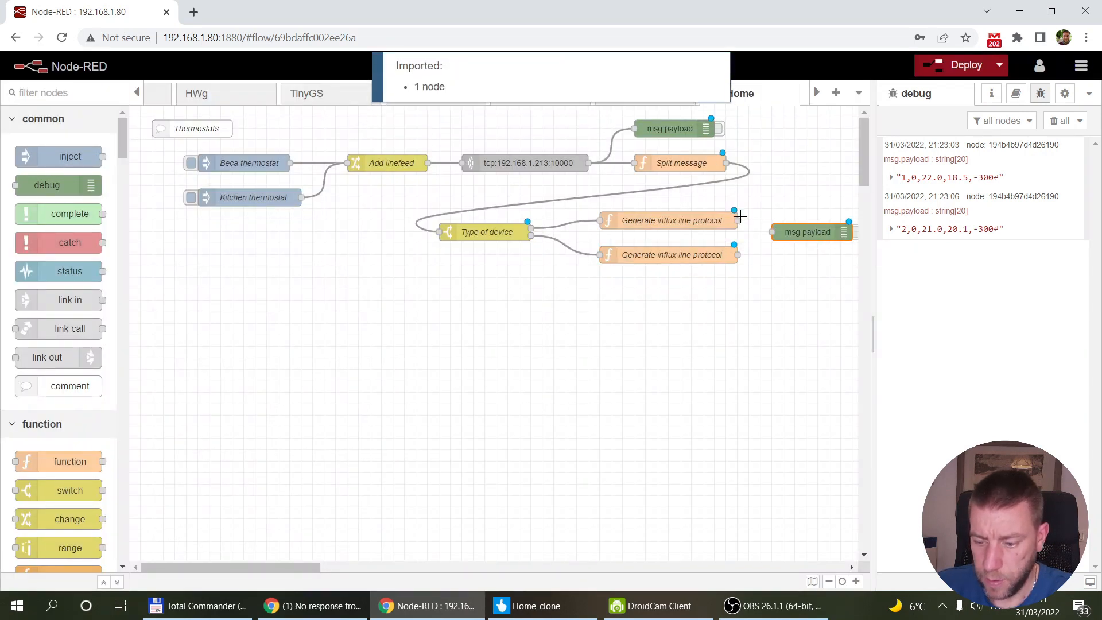
{"action": "left_click_drag", "start_coordinate": [737, 220], "coordinate": [798, 232]}
{"action": "left_click_drag", "start_coordinate": [738, 255], "coordinate": [810, 233]}
Step: Deploy the flow and trigger the Beca thermostat query with the debug messages cleared
{"action": "left_click", "coordinate": [960, 65]}
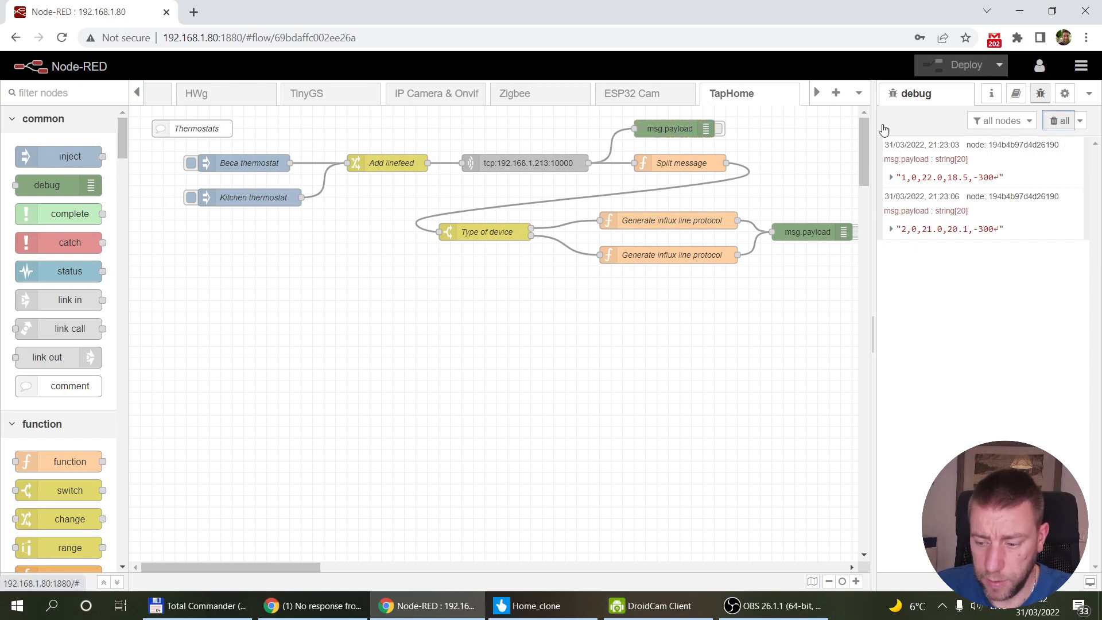
{"action": "key", "text": "ctrl+alt+l"}
{"action": "left_click", "coordinate": [191, 164]}
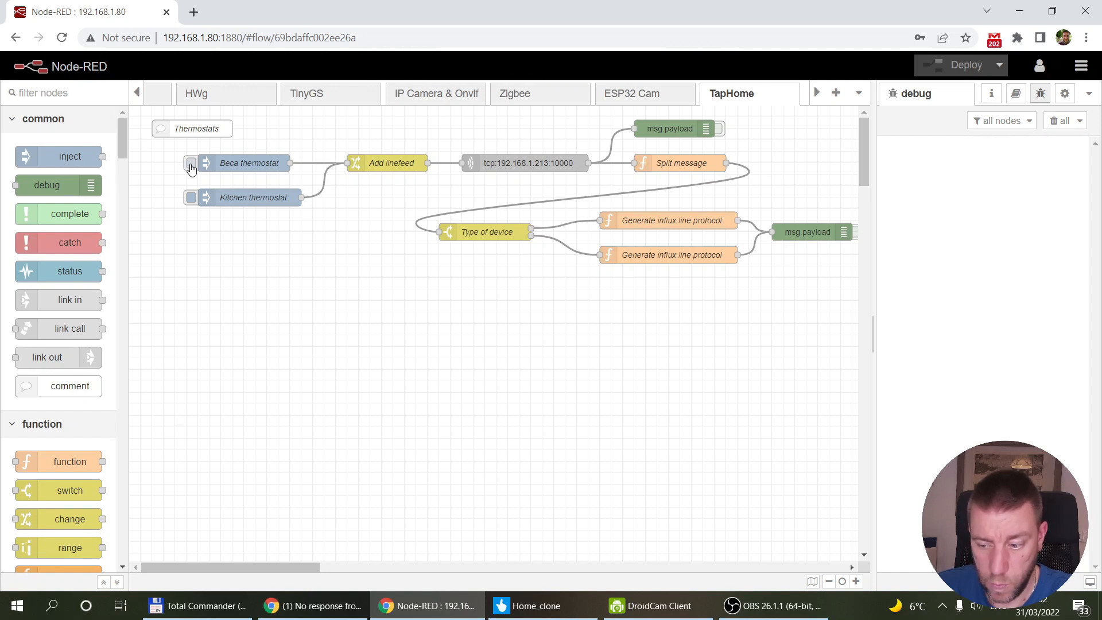
Step: Check the Split message code and the copied debug node's settings without changing them
{"action": "double_click", "coordinate": [669, 164]}
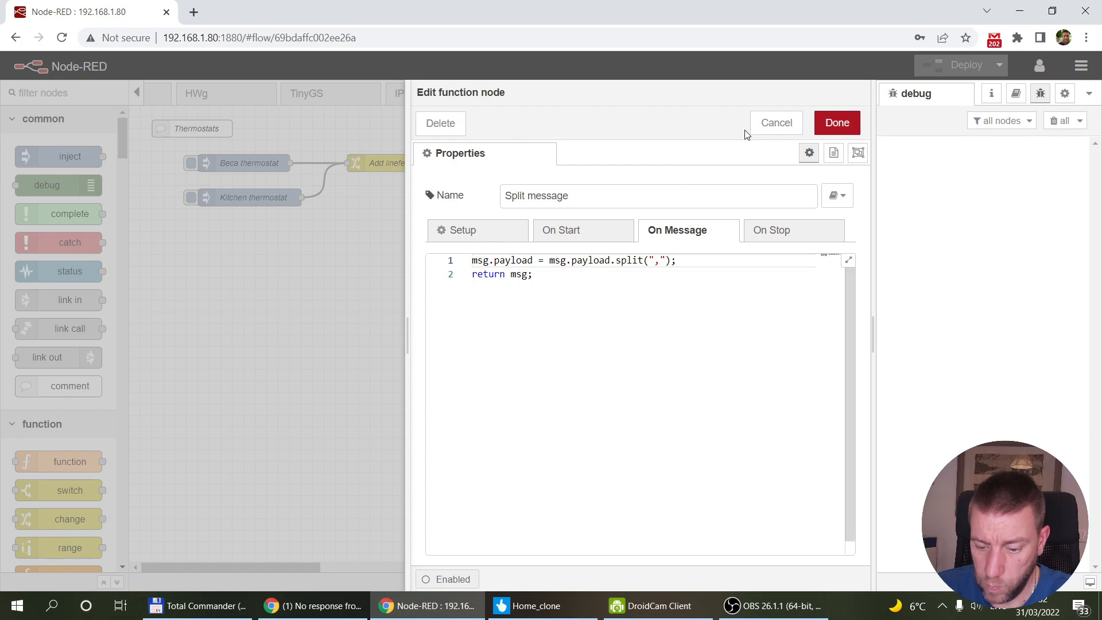
{"action": "left_click", "coordinate": [764, 130]}
{"action": "left_click", "coordinate": [677, 127]}
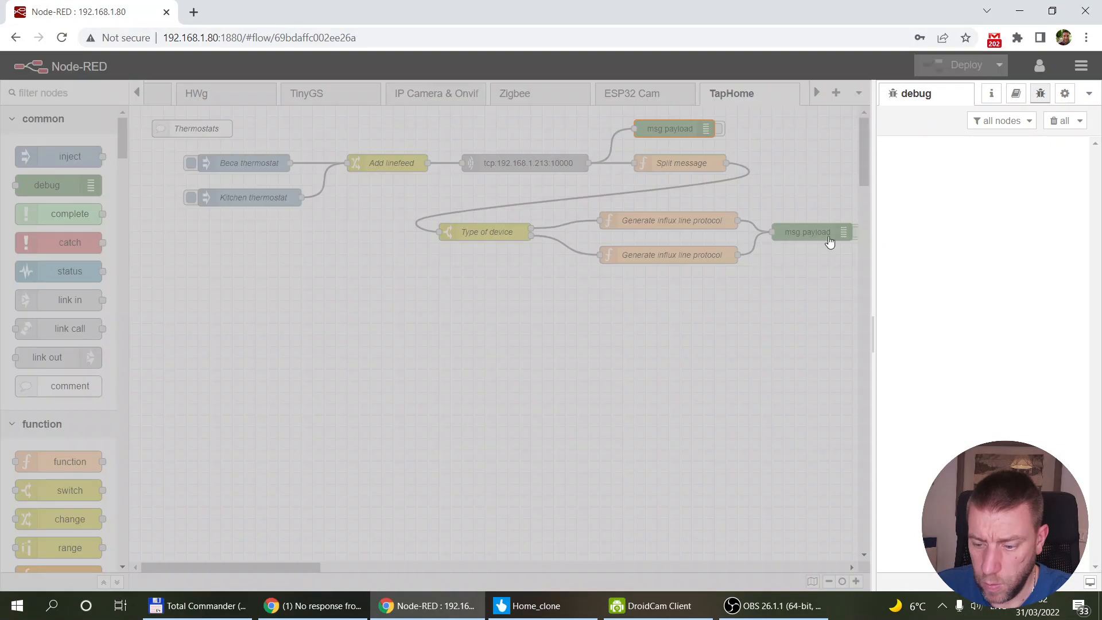
{"action": "double_click", "coordinate": [829, 241]}
{"action": "left_click", "coordinate": [791, 120]}
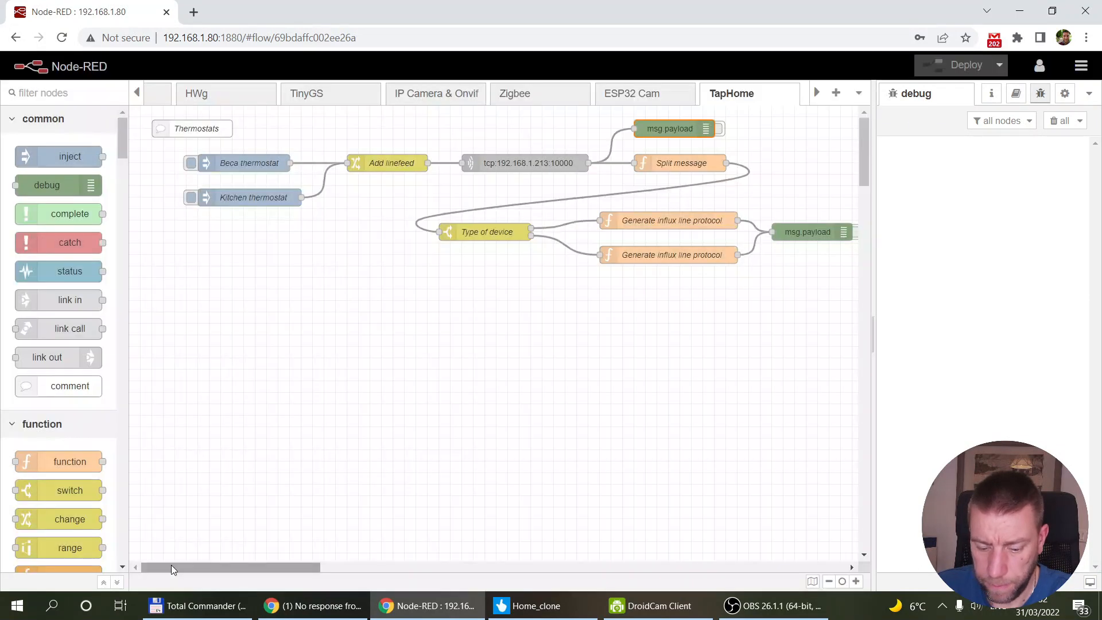
Step: Activate the debug node behind the two Influx function nodes and redeploy the flow
{"action": "left_click_drag", "start_coordinate": [182, 567], "coordinate": [187, 567]}
{"action": "left_click", "coordinate": [839, 232]}
{"action": "left_click", "coordinate": [966, 65]}
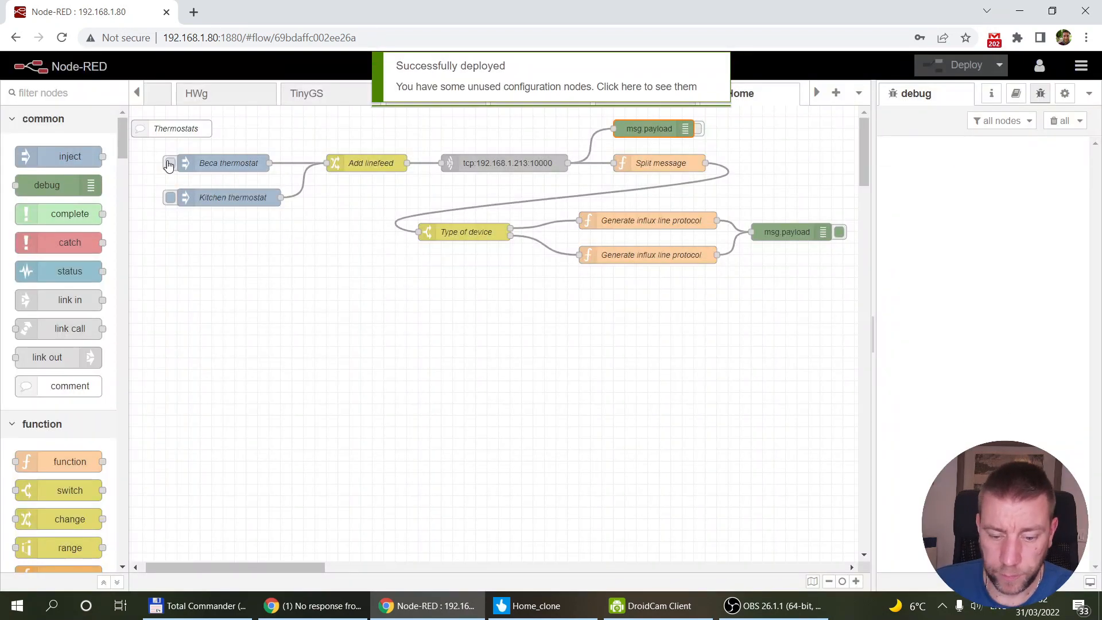
Step: Trigger the Beca thermostat query and expand the tags and fields of the resulting debug record
{"action": "left_click", "coordinate": [170, 163]}
{"action": "left_click", "coordinate": [892, 178]}
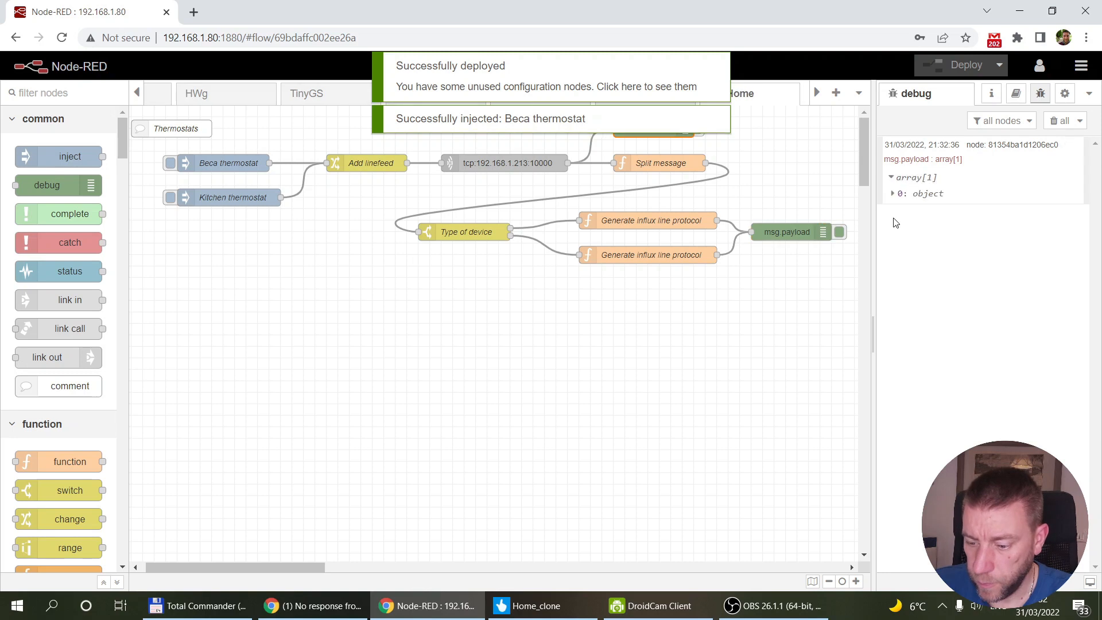
{"action": "left_click", "coordinate": [893, 194]}
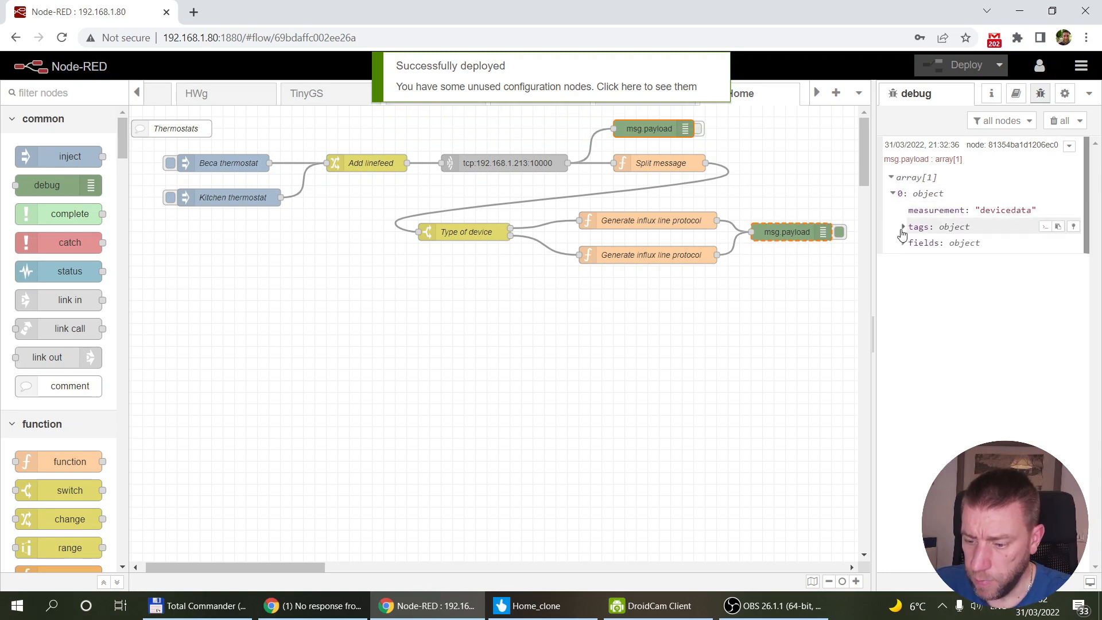
{"action": "left_click", "coordinate": [903, 228]}
{"action": "left_click", "coordinate": [902, 259]}
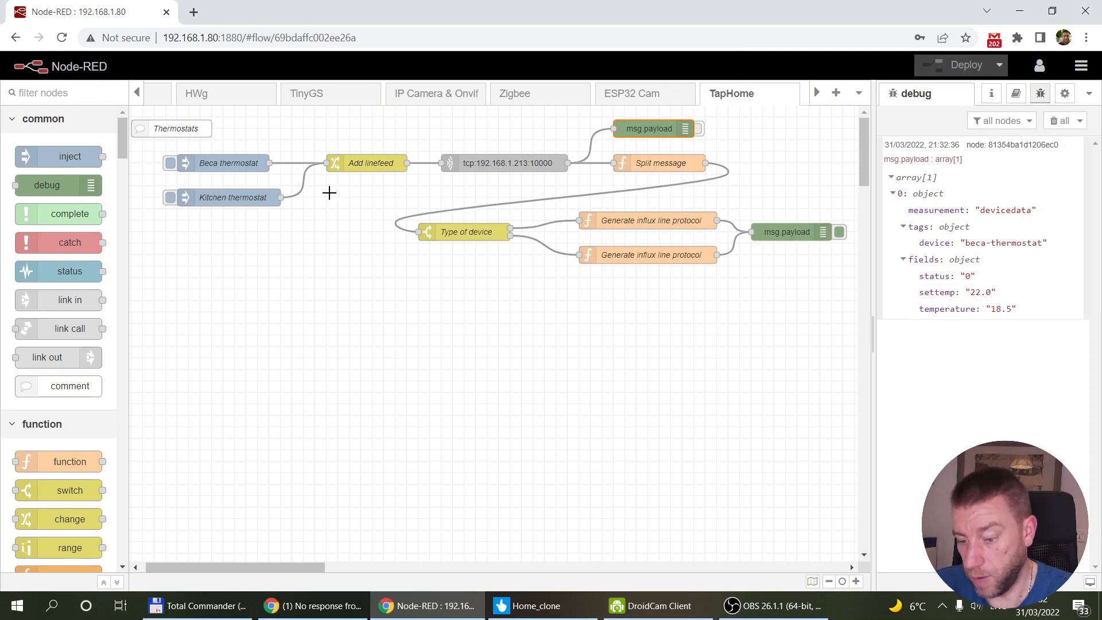
Step: Trigger the Kitchen thermostat query and expand the tags and fields of its debug record
{"action": "left_click", "coordinate": [171, 197]}
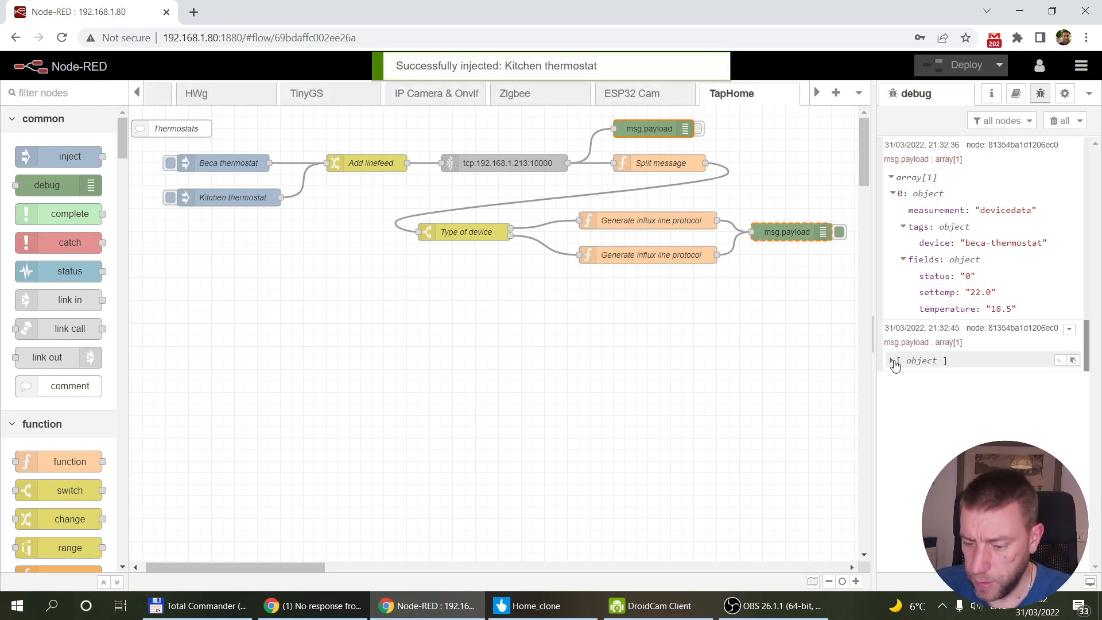
{"action": "left_click", "coordinate": [893, 361]}
{"action": "left_click", "coordinate": [893, 376]}
{"action": "left_click", "coordinate": [903, 410]}
{"action": "left_click", "coordinate": [903, 442]}
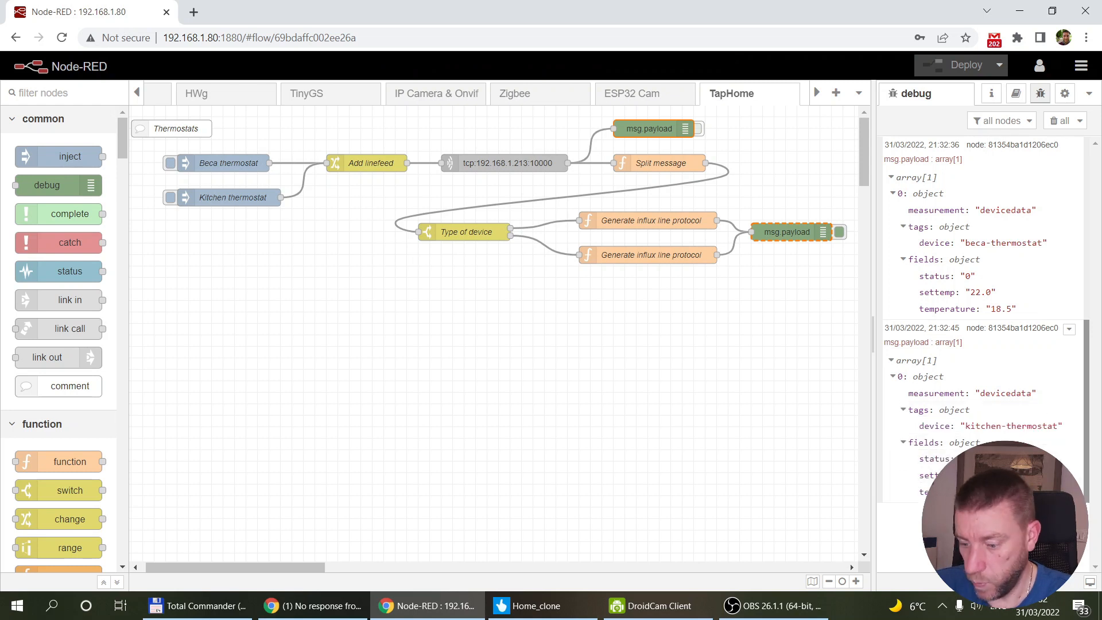
{"action": "left_click", "coordinate": [758, 442]}
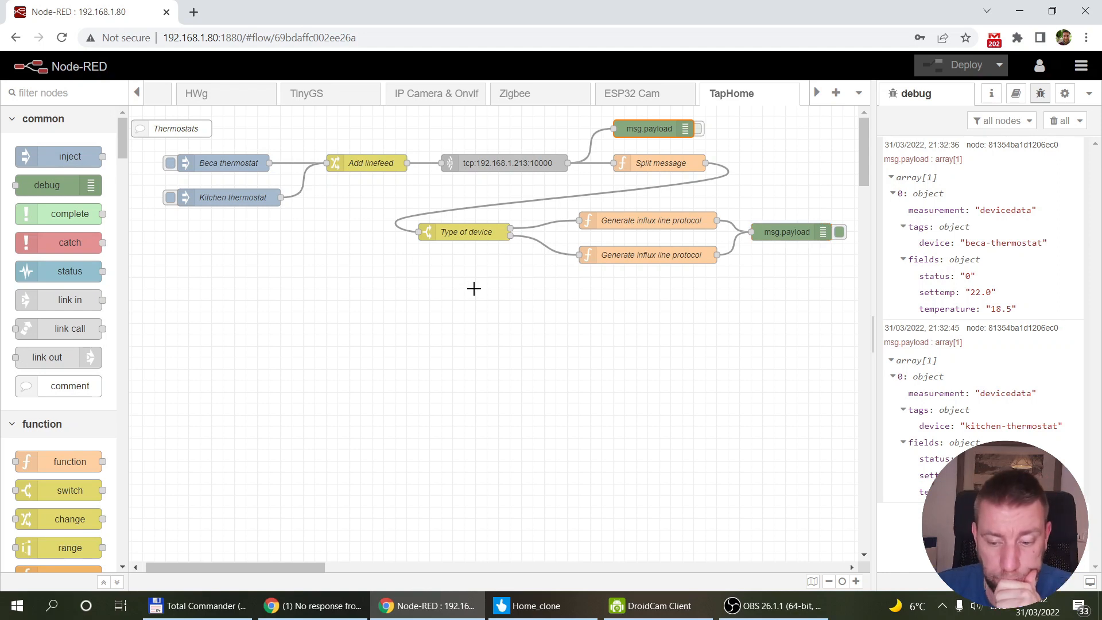
{"action": "left_click_drag", "start_coordinate": [248, 568], "coordinate": [296, 569]}
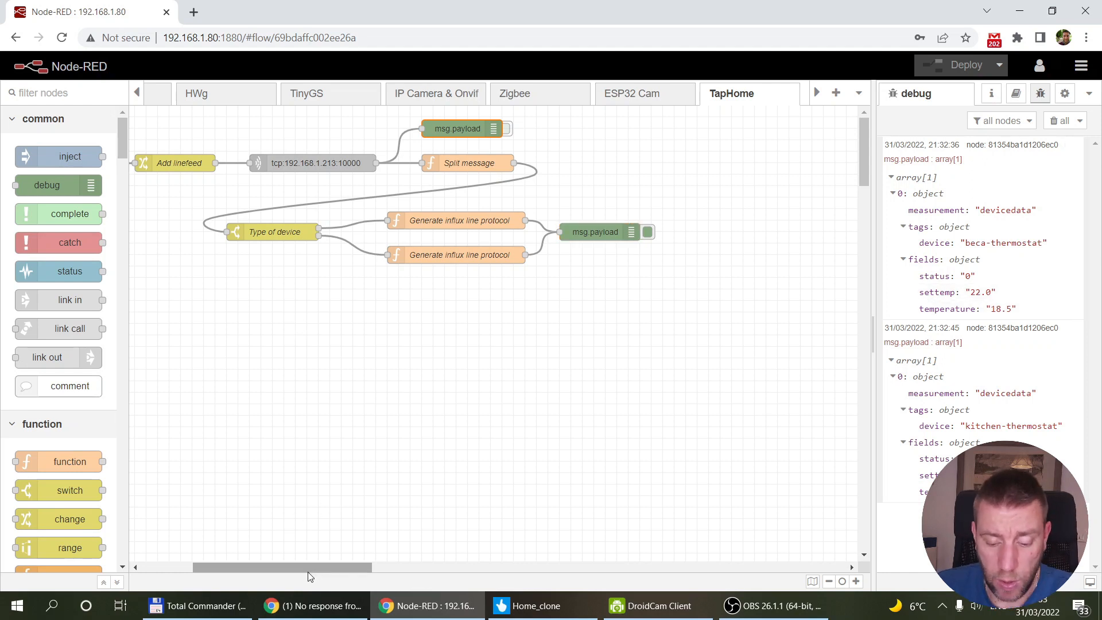
{"action": "left_click_drag", "start_coordinate": [308, 569], "coordinate": [149, 565]}
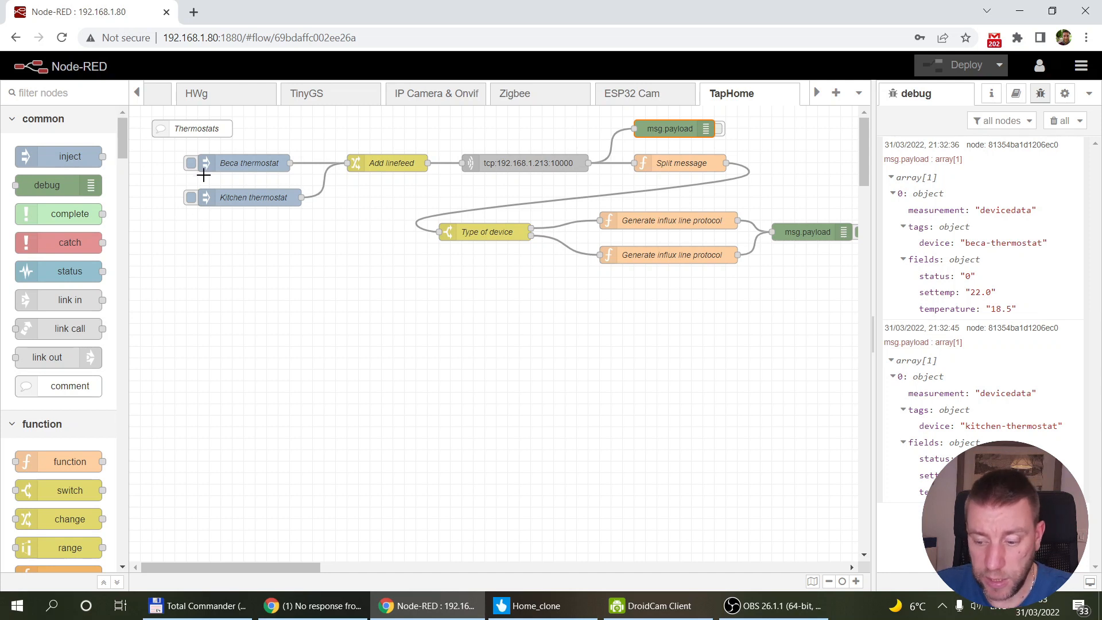
{"action": "scroll", "coordinate": [94, 315], "scroll_direction": "down", "scroll_amount": 3}
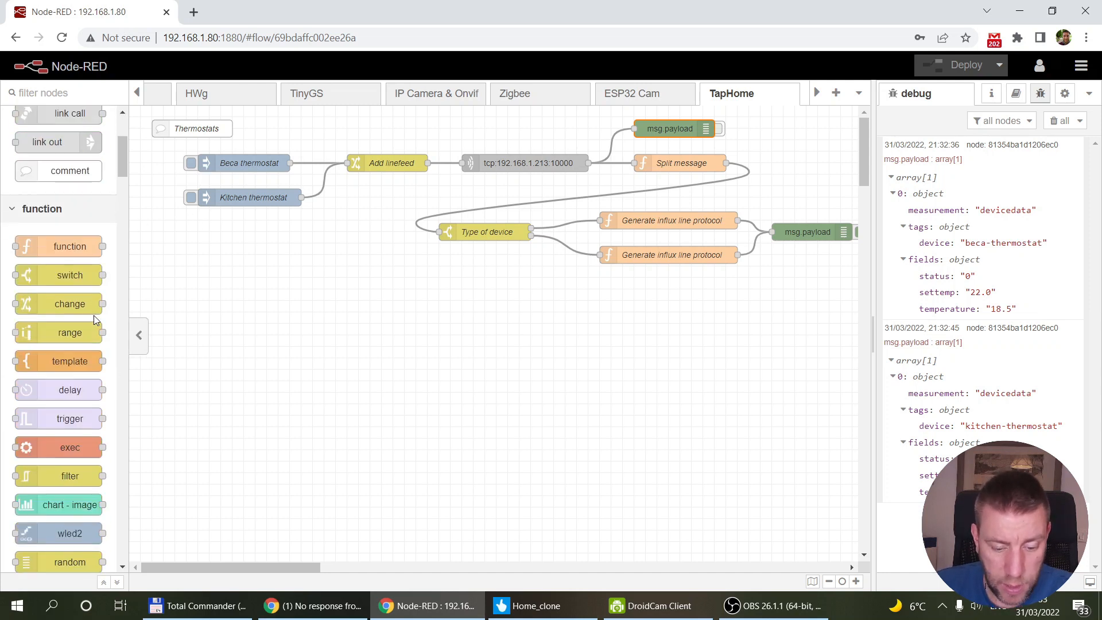
{"action": "scroll", "coordinate": [94, 315], "scroll_direction": "down", "scroll_amount": 1}
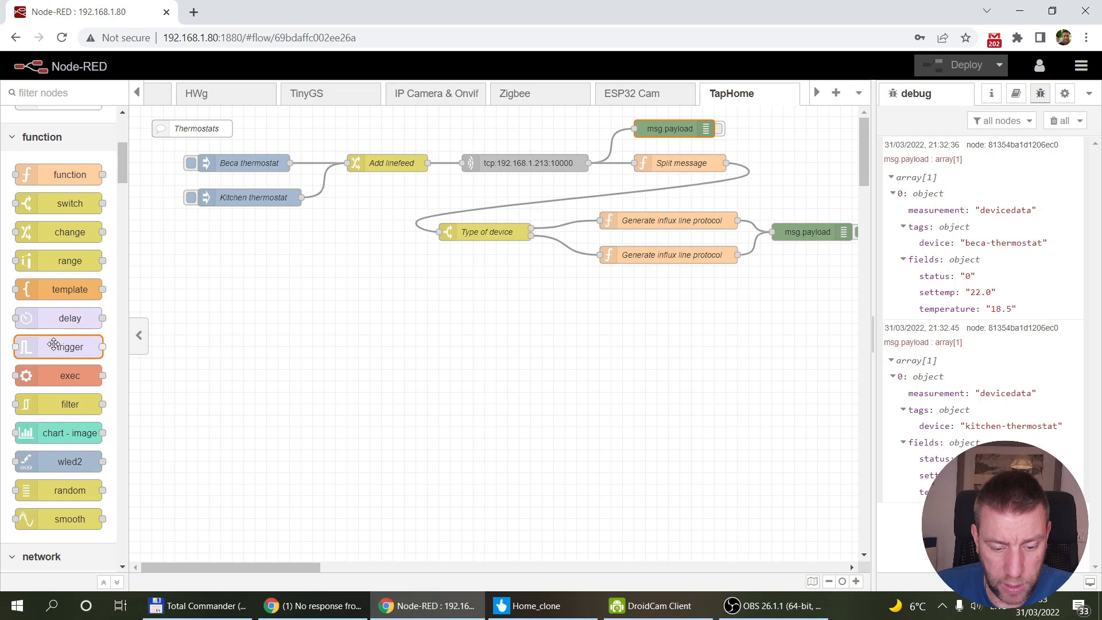
{"action": "left_click_drag", "start_coordinate": [53, 318], "coordinate": [606, 335]}
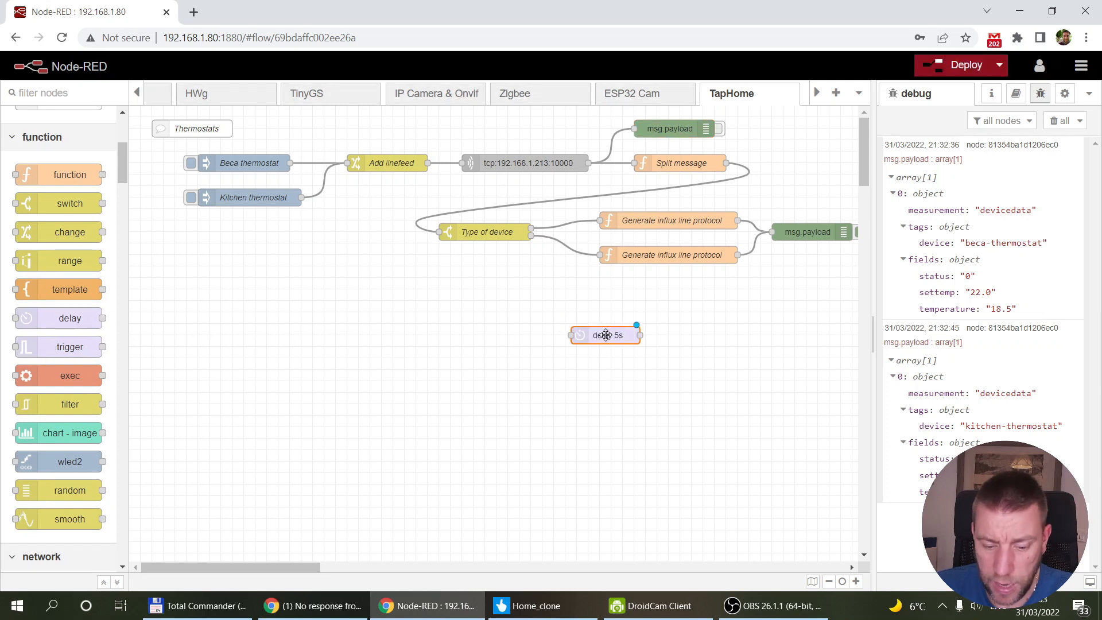
{"action": "double_click", "coordinate": [606, 335]}
{"action": "left_click", "coordinate": [711, 197]}
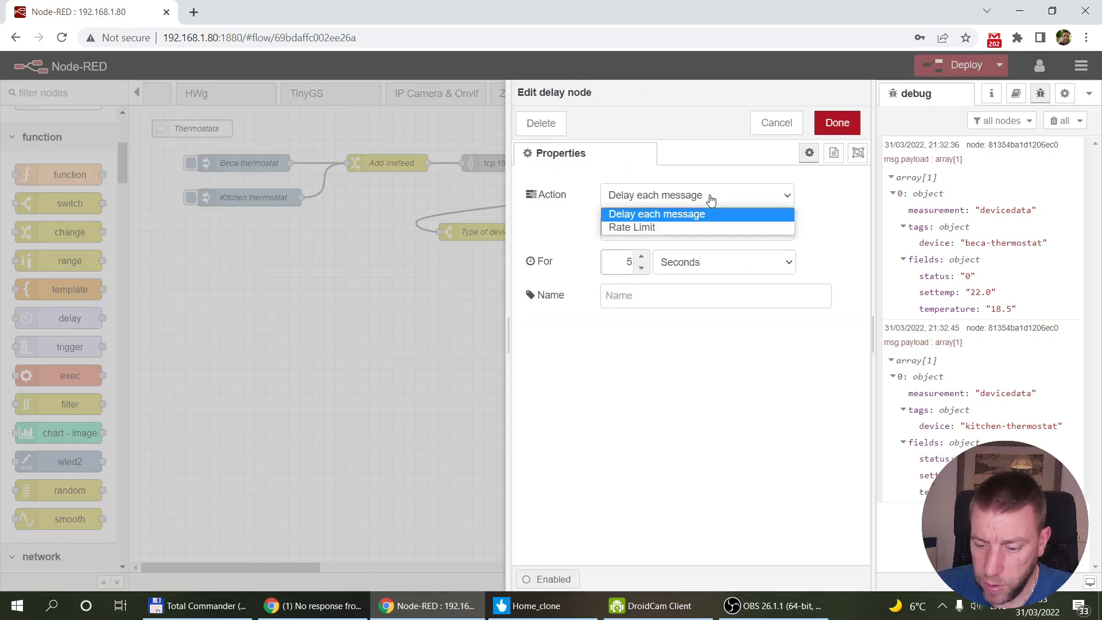
{"action": "left_click", "coordinate": [680, 227]}
{"action": "left_click", "coordinate": [679, 230]}
{"action": "left_click", "coordinate": [678, 234]}
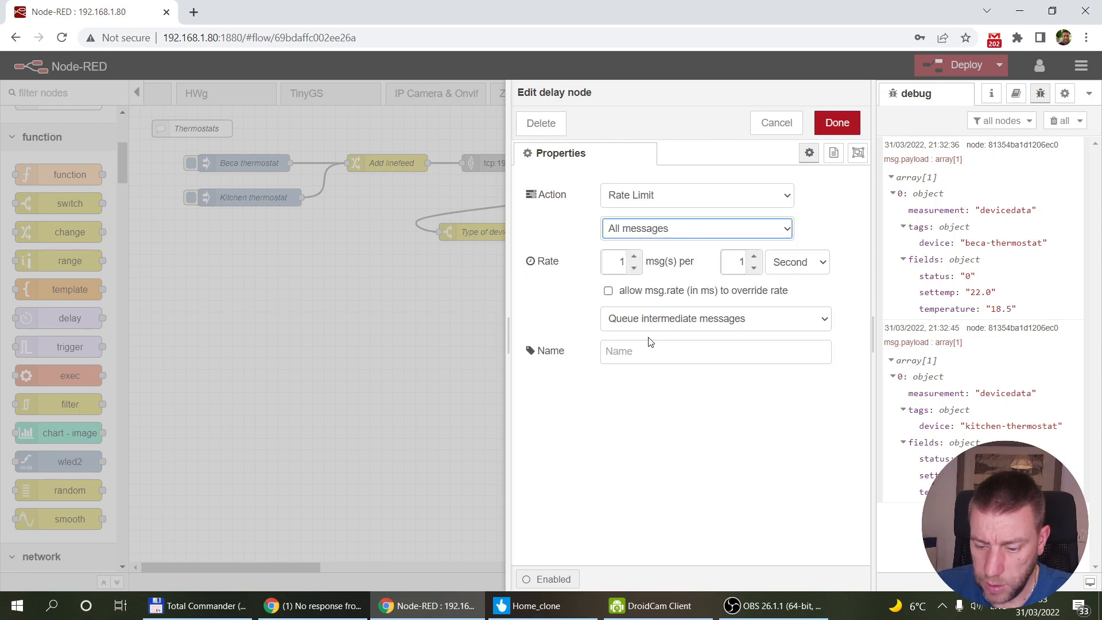
{"action": "left_click", "coordinate": [776, 123]}
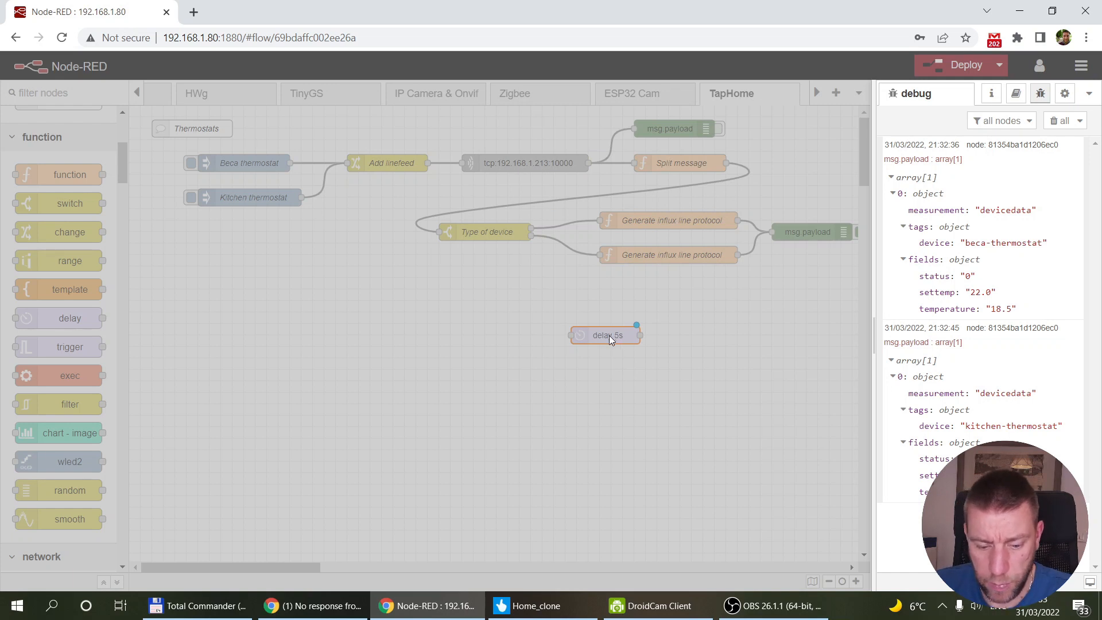
{"action": "key", "text": "Delete"}
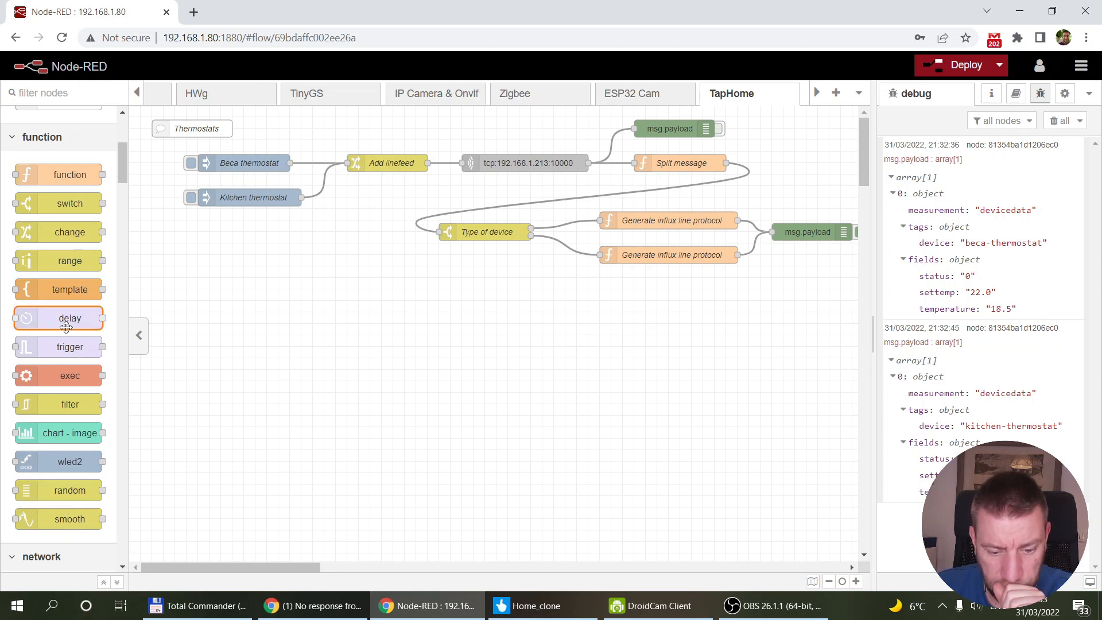
Step: Add a filter node named "Block duplicates" that blocks messages unless the payload value changes, applied separately for each topic
{"action": "left_click_drag", "start_coordinate": [60, 404], "coordinate": [664, 348]}
{"action": "double_click", "coordinate": [662, 347]}
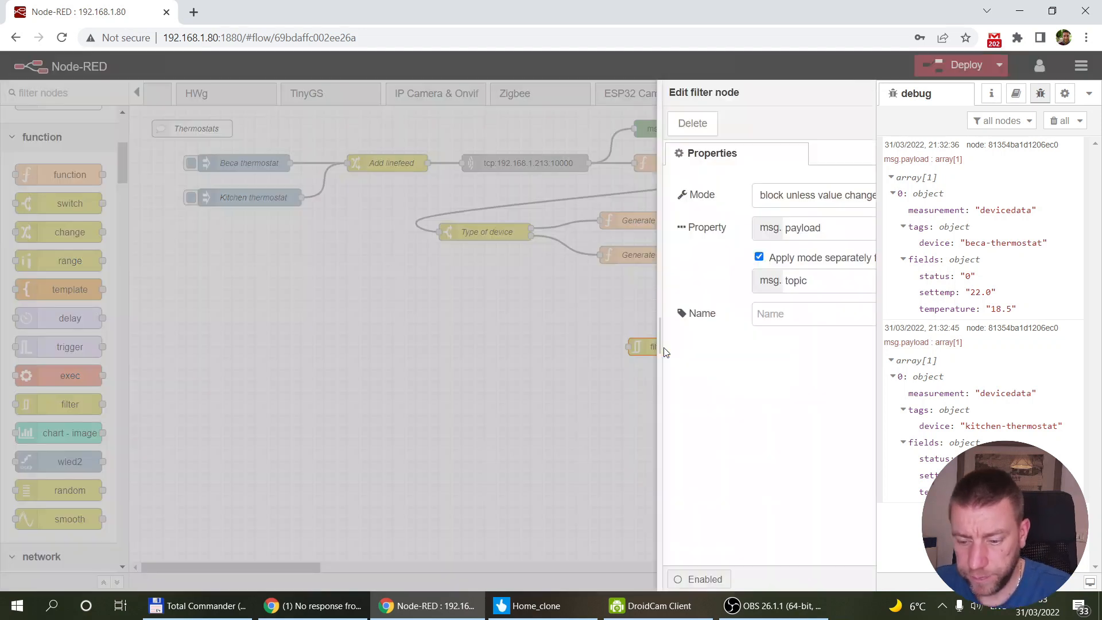
{"action": "left_click", "coordinate": [699, 198]}
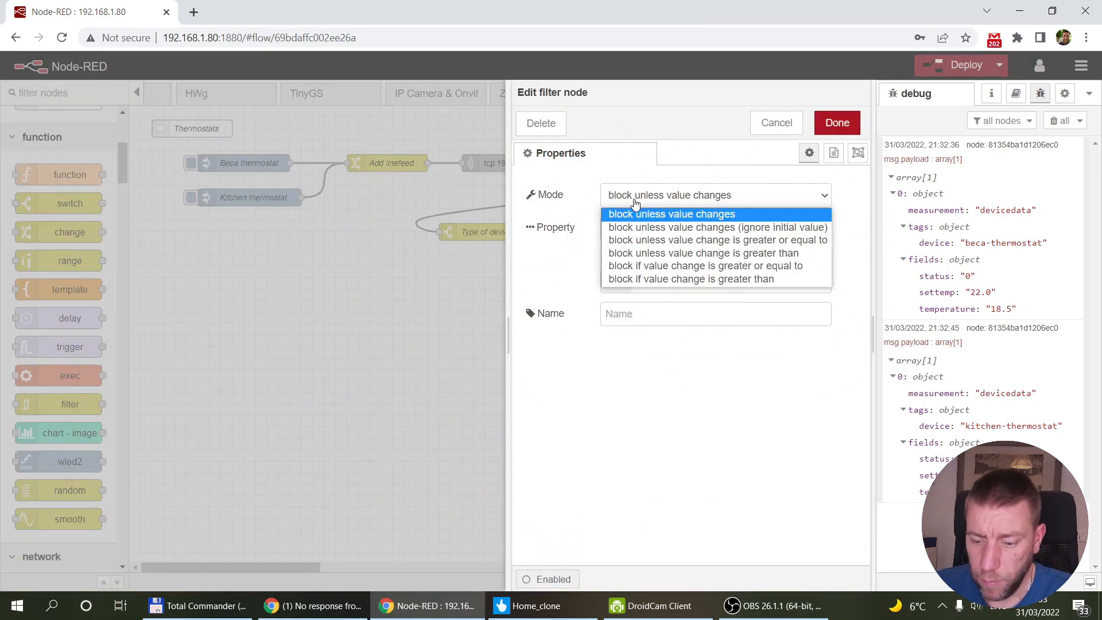
{"action": "left_click", "coordinate": [687, 378]}
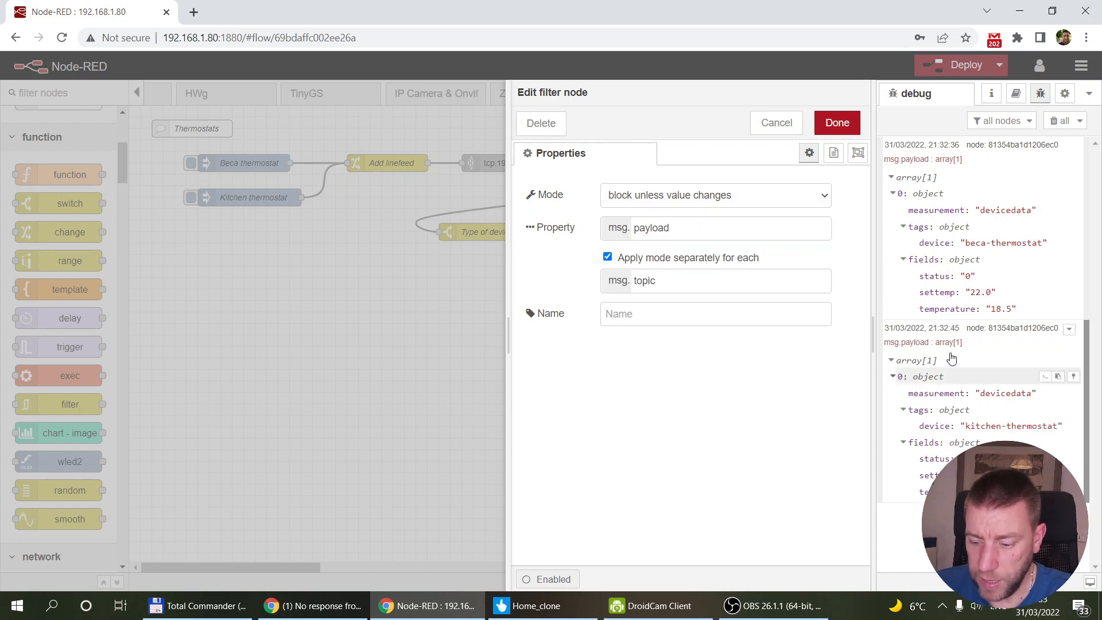
{"action": "left_click", "coordinate": [620, 314]}
{"action": "type", "text": "Block duplicates"}
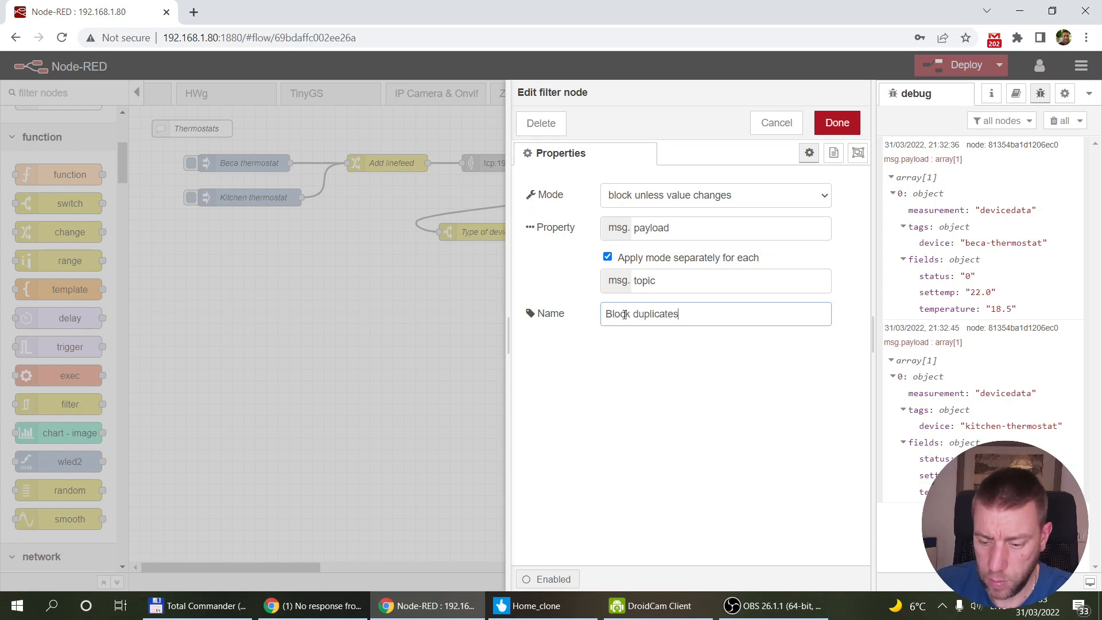
{"action": "key", "text": "Return"}
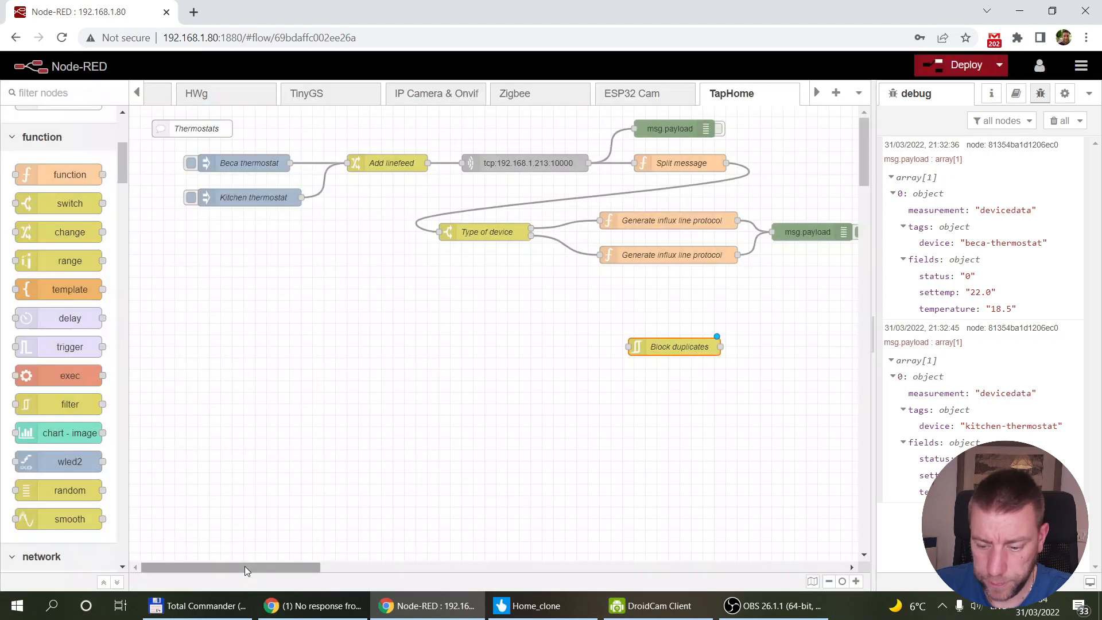
Step: Delete the debug node behind the Influx functions and wire the upper function to the Block duplicates filter in its place
{"action": "left_click_drag", "start_coordinate": [244, 566], "coordinate": [374, 567]}
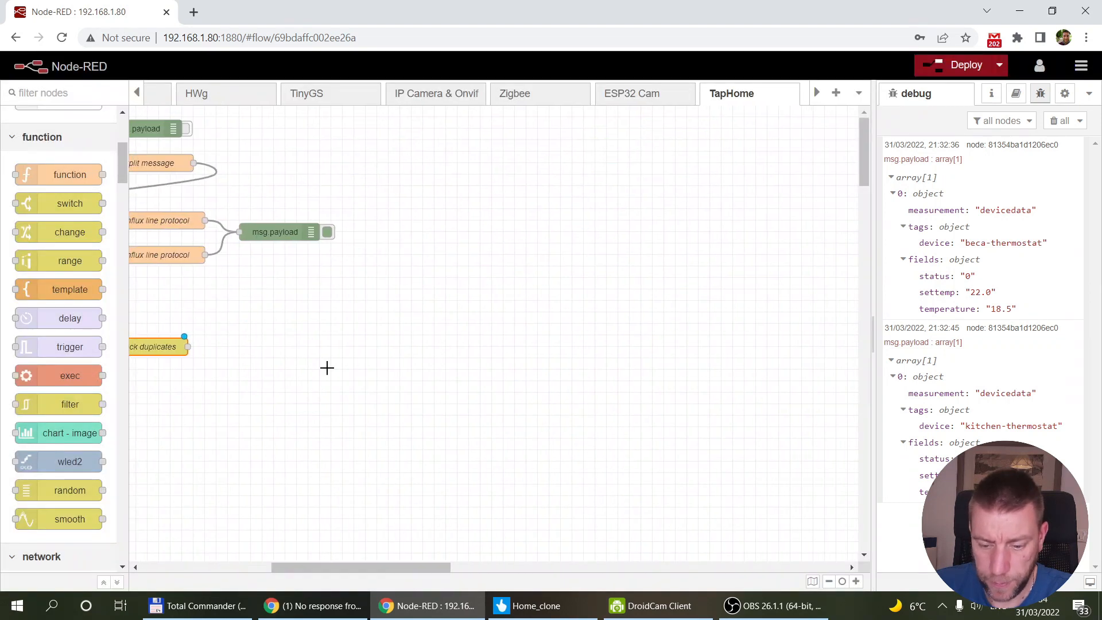
{"action": "left_click_drag", "start_coordinate": [296, 229], "coordinate": [376, 245]}
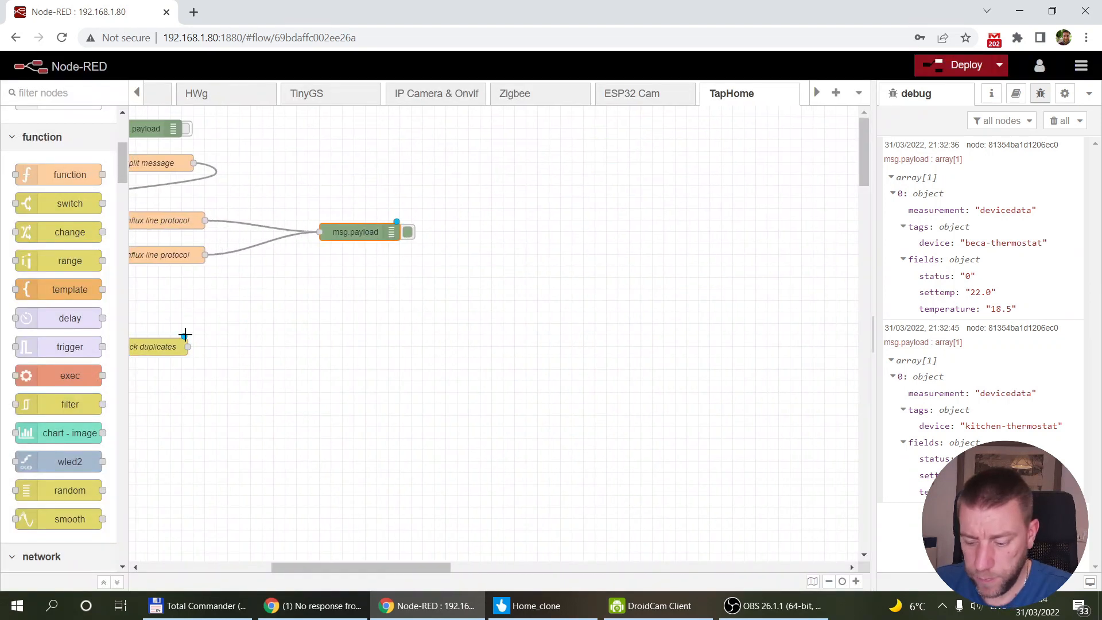
{"action": "key", "text": "Delete"}
{"action": "left_click_drag", "start_coordinate": [185, 334], "coordinate": [329, 208]}
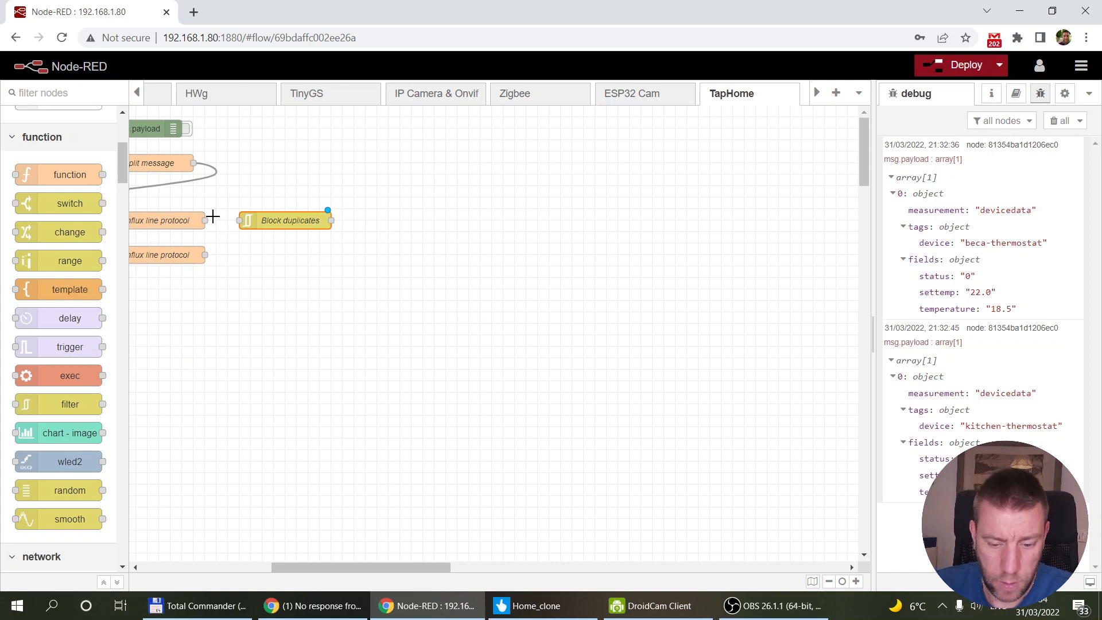
{"action": "left_click_drag", "start_coordinate": [204, 221], "coordinate": [281, 224]}
Step: Duplicate the Block duplicates filter and wire the lower Influx function to the copy
{"action": "key", "text": "ctrl+c"}
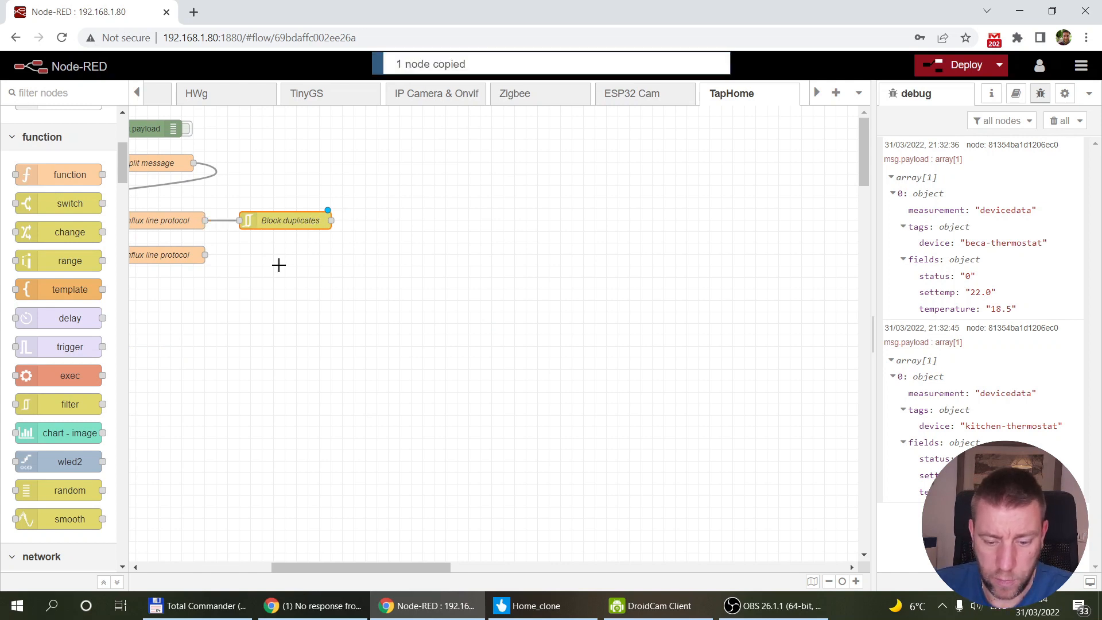
{"action": "key", "text": "ctrl+v"}
{"action": "left_click", "coordinate": [285, 256]}
{"action": "left_click_drag", "start_coordinate": [204, 255], "coordinate": [240, 254]}
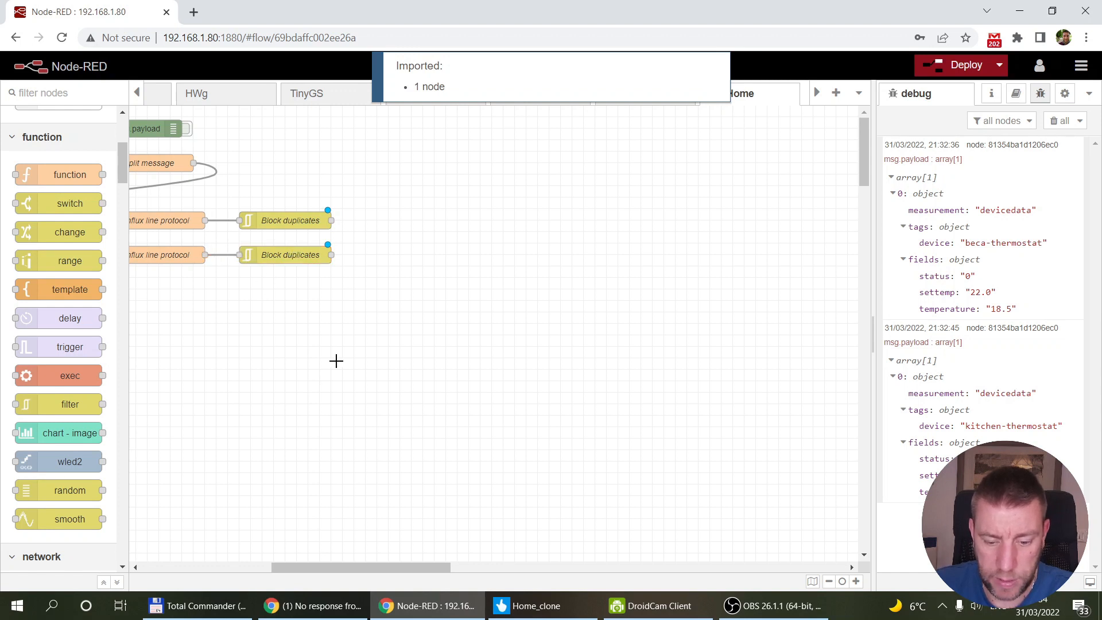
Step: Copy the log bucket node from the Legacy flow and paste it into the TapHome flow
{"action": "left_click", "coordinate": [136, 94]}
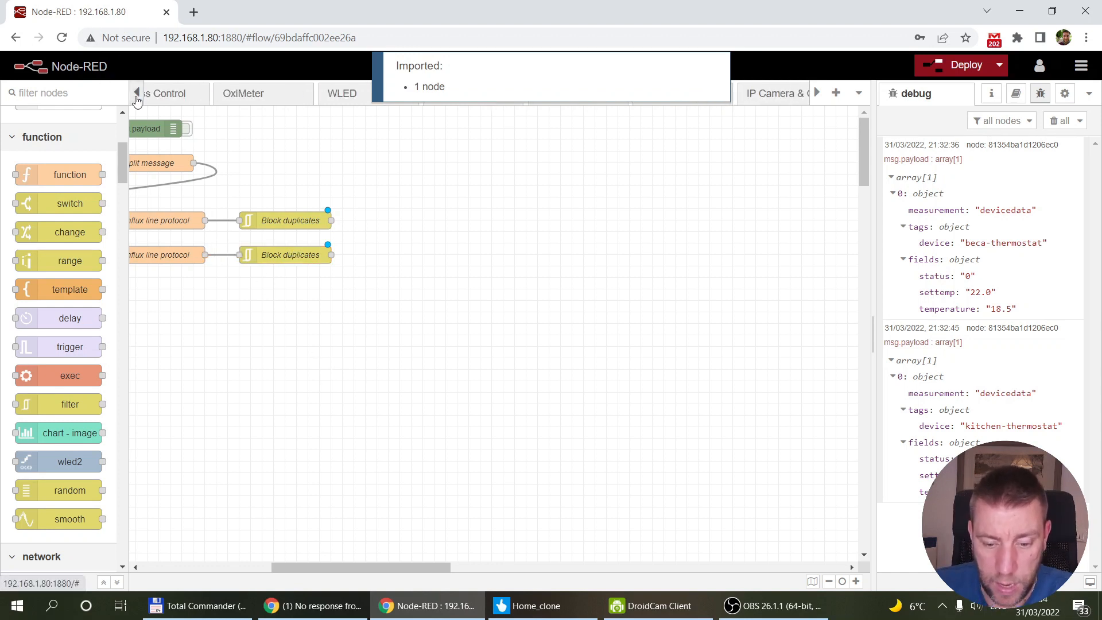
{"action": "left_click", "coordinate": [136, 95]}
{"action": "left_click", "coordinate": [136, 95]}
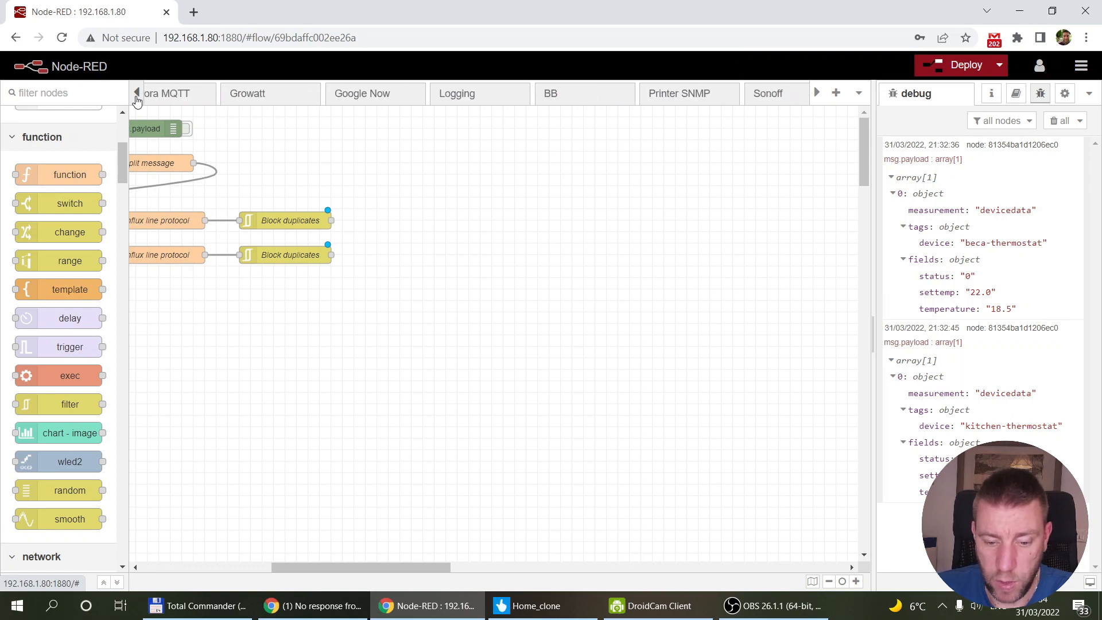
{"action": "left_click", "coordinate": [136, 94]}
{"action": "left_click", "coordinate": [193, 101]}
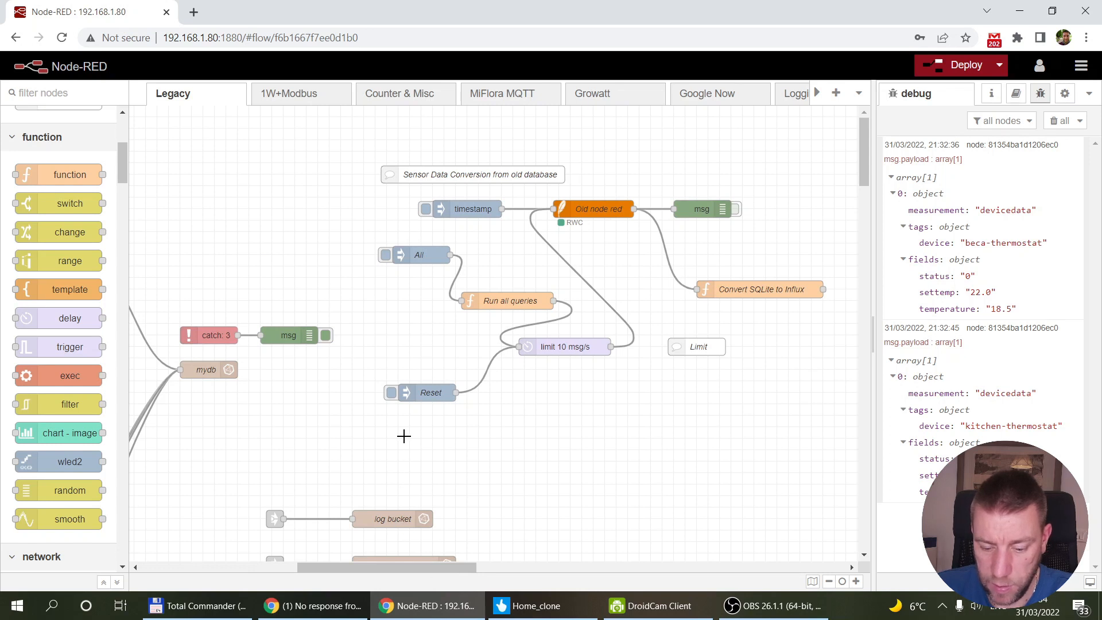
{"action": "scroll", "coordinate": [403, 436], "scroll_direction": "down", "scroll_amount": 4}
{"action": "left_click", "coordinate": [401, 300]}
{"action": "key", "text": "ctrl+c"}
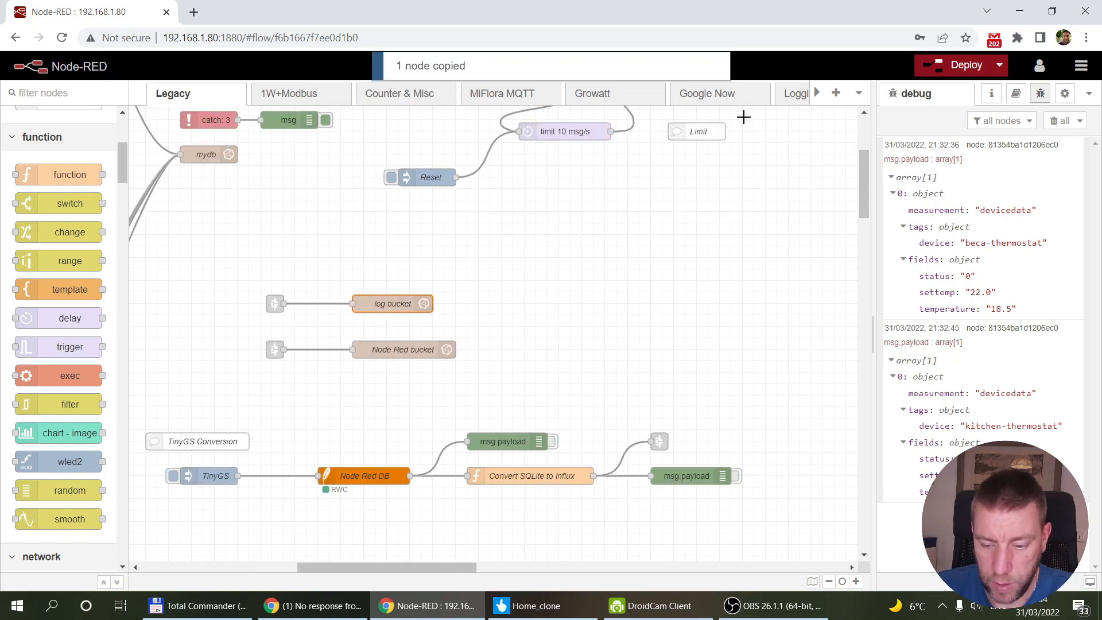
{"action": "left_click", "coordinate": [812, 97]}
{"action": "left_click_drag", "start_coordinate": [811, 100], "coordinate": [812, 97]}
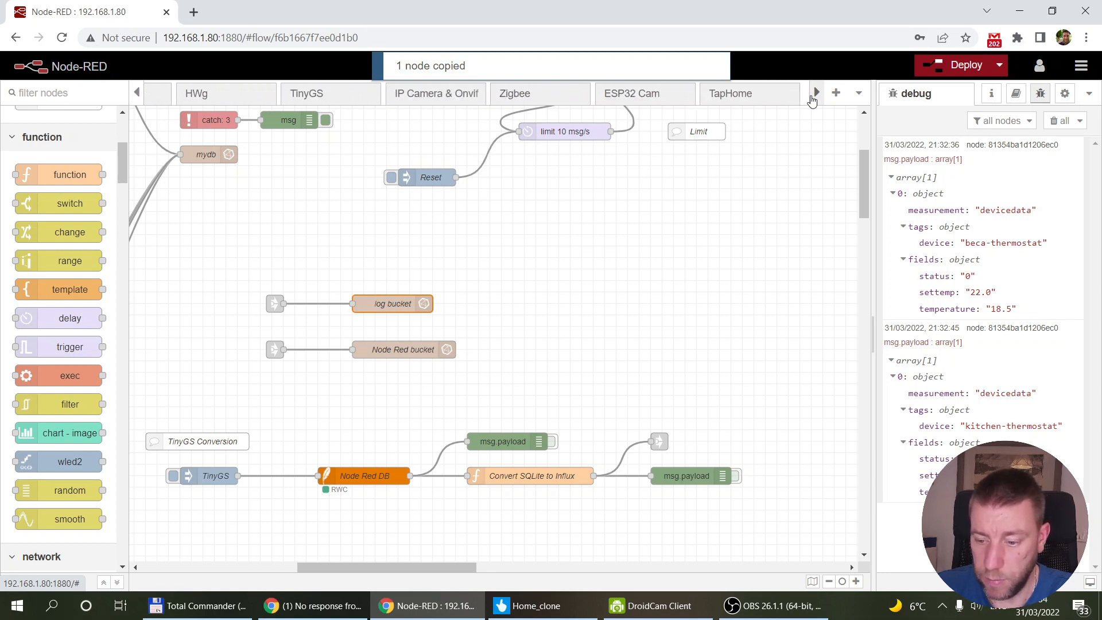
{"action": "left_click", "coordinate": [744, 93]}
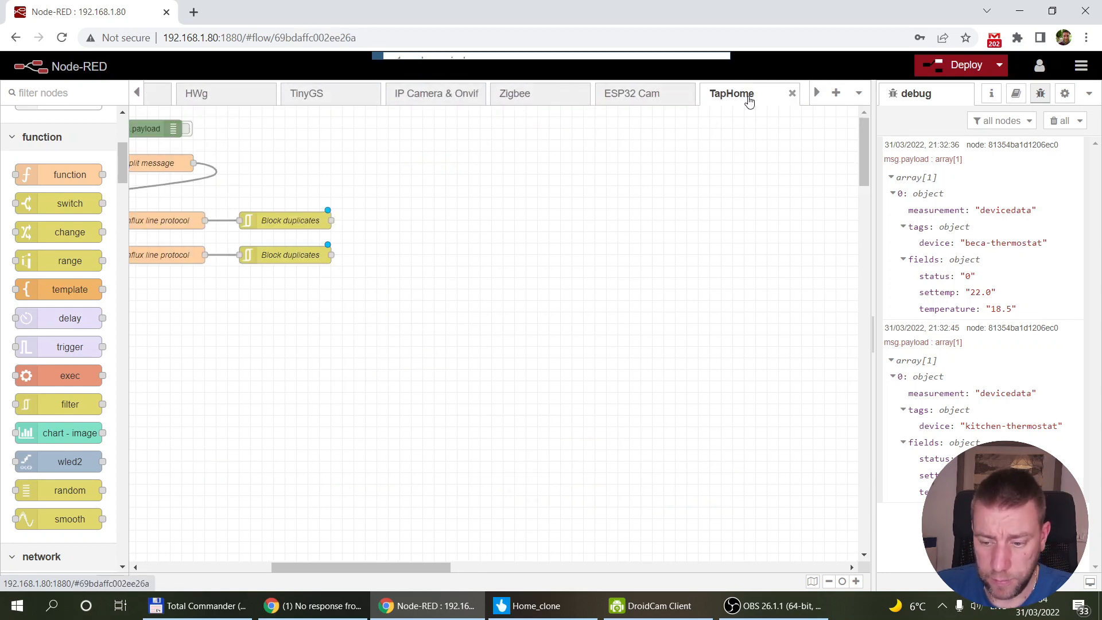
{"action": "key", "text": "ctrl+v"}
Step: Name the pasted Influx batch node "TapHome bucket", set its bucket to taphome, and wire both Block duplicates filters into it
{"action": "double_click", "coordinate": [440, 235]}
{"action": "double_click", "coordinate": [613, 196]}
{"action": "type", "text": "Taph"}
{"action": "key", "text": "BackSpace"}
{"action": "type", "text": "Home"}
{"action": "double_click", "coordinate": [636, 293]}
{"action": "type", "text": "ta"}
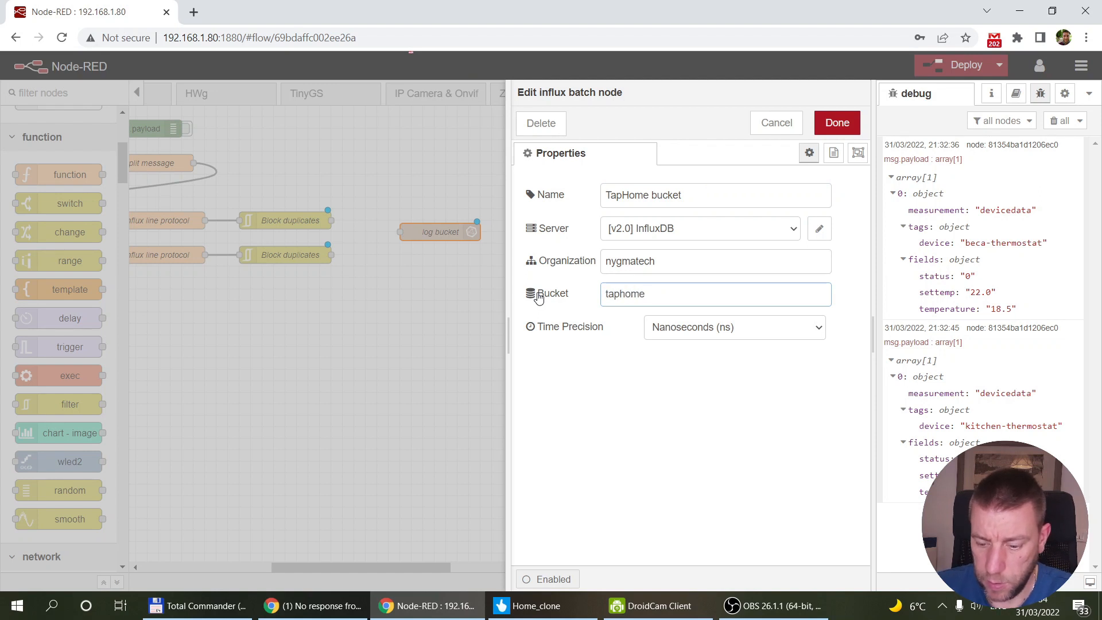
{"action": "left_click", "coordinate": [837, 123]}
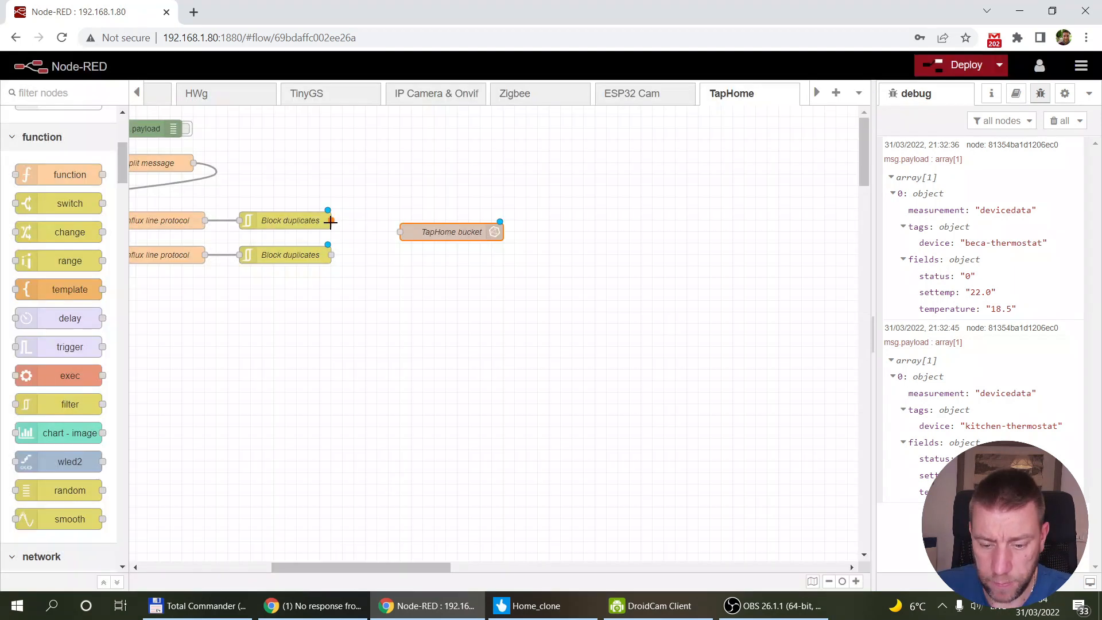
{"action": "left_click_drag", "start_coordinate": [331, 220], "coordinate": [401, 232]}
{"action": "left_click_drag", "start_coordinate": [331, 255], "coordinate": [401, 232]}
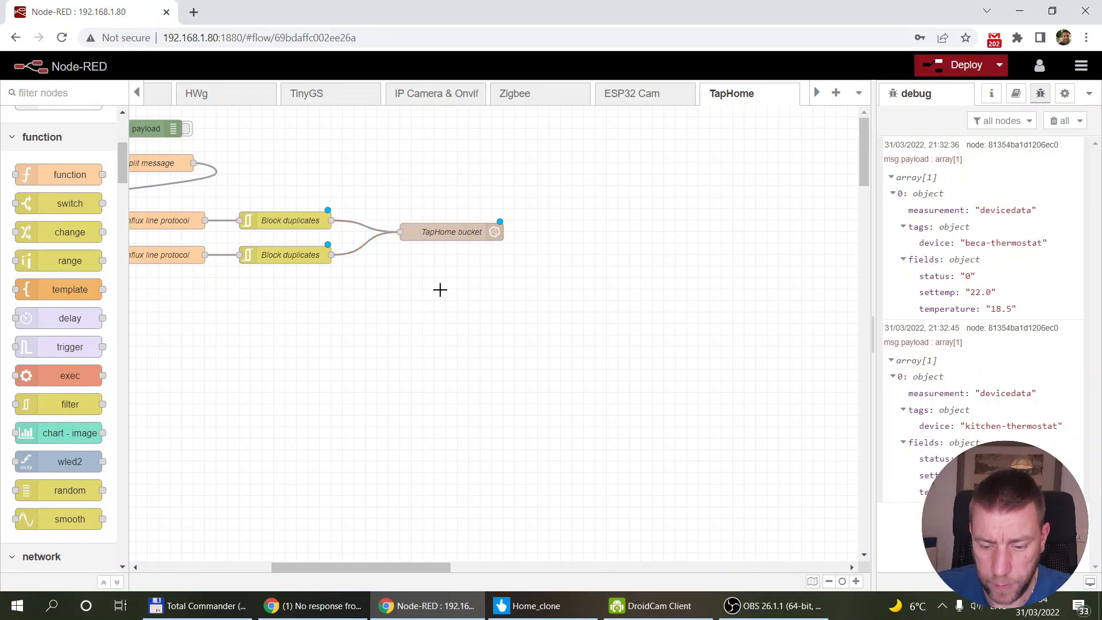
Step: Set the Beca thermostat inject node to repeat at an interval of 15 in the chosen time unit
{"action": "left_click_drag", "start_coordinate": [405, 566], "coordinate": [200, 560]}
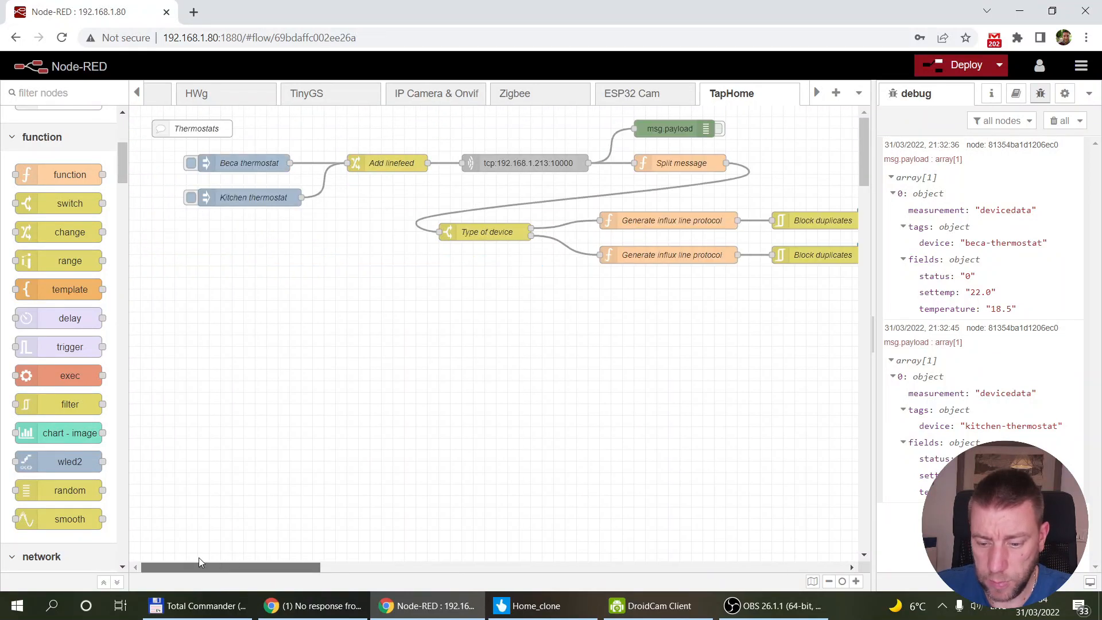
{"action": "left_click", "coordinate": [260, 166]}
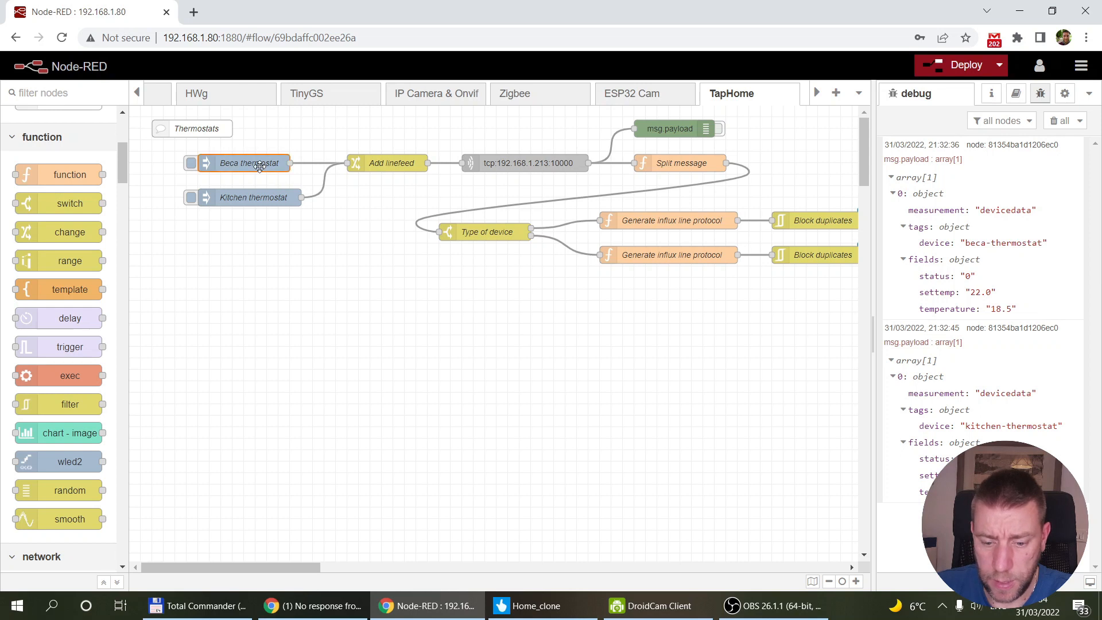
{"action": "key", "text": "Return"}
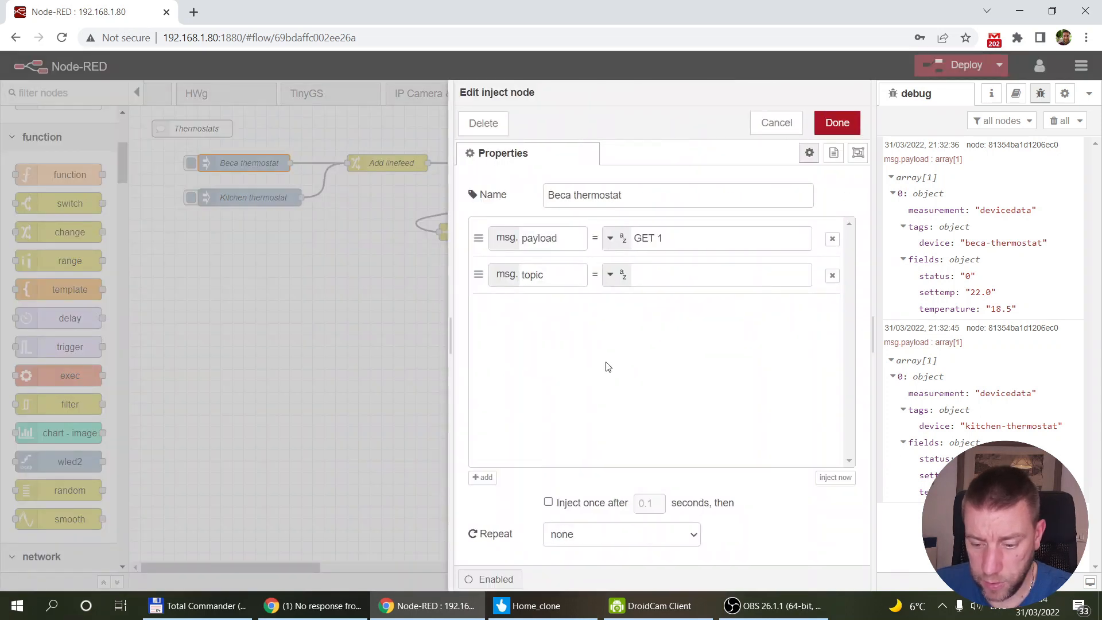
{"action": "left_click", "coordinate": [547, 540]}
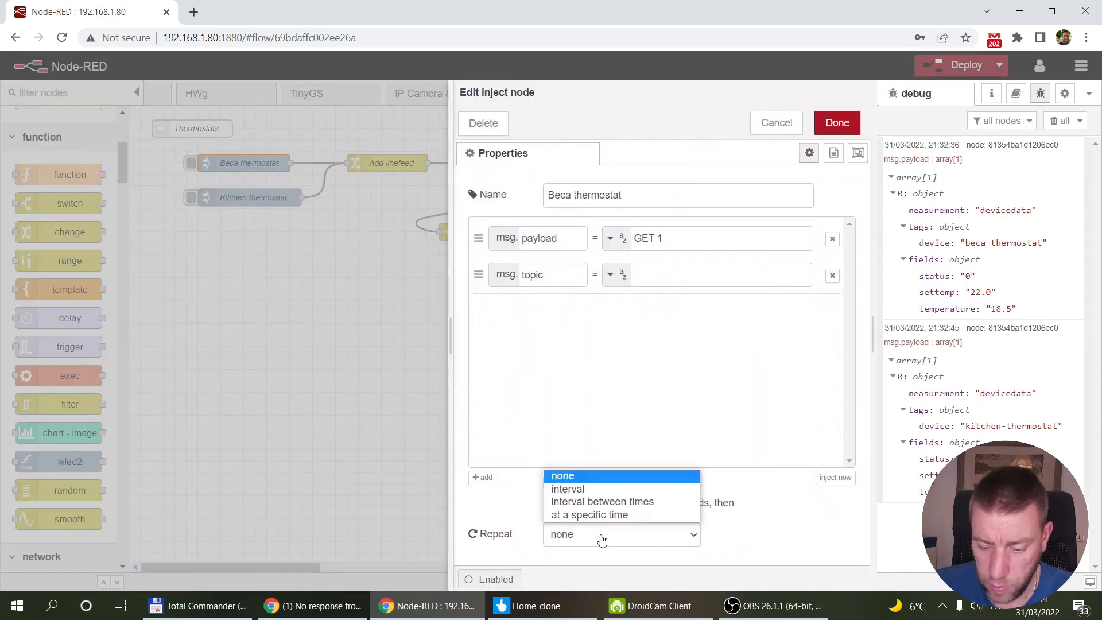
{"action": "left_click", "coordinate": [602, 490]}
{"action": "key", "text": "Tab"}
{"action": "type", "text": "15"}
{"action": "left_click", "coordinate": [693, 542]}
{"action": "left_click", "coordinate": [681, 566]}
{"action": "left_click", "coordinate": [837, 123]}
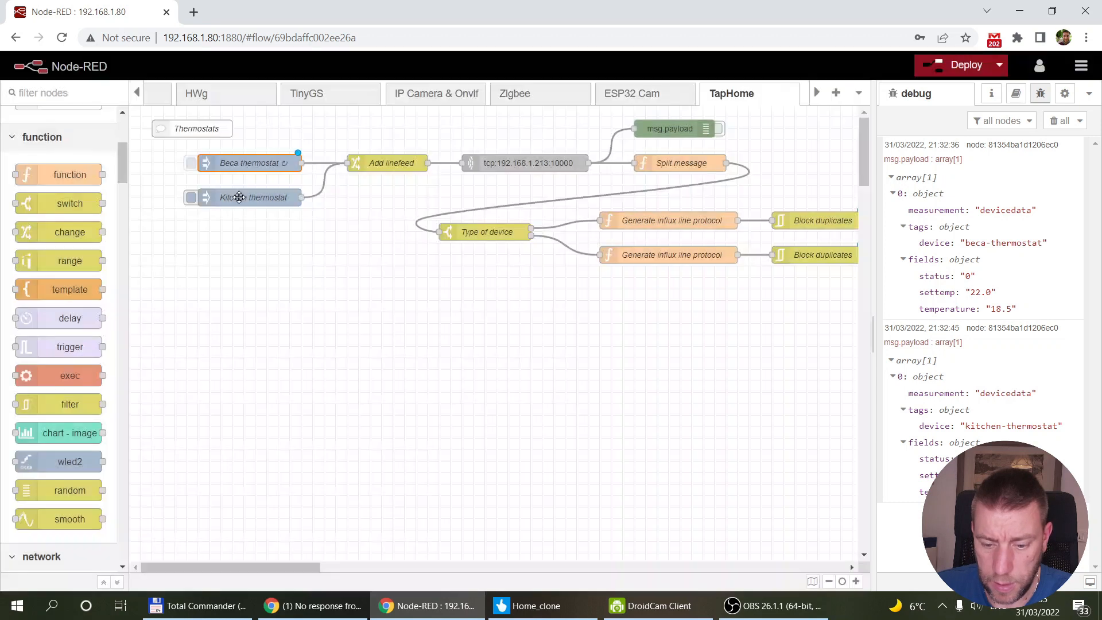
Step: Set the Kitchen thermostat inject node to repeat at an interval of every 15 seconds
{"action": "left_click", "coordinate": [240, 197]}
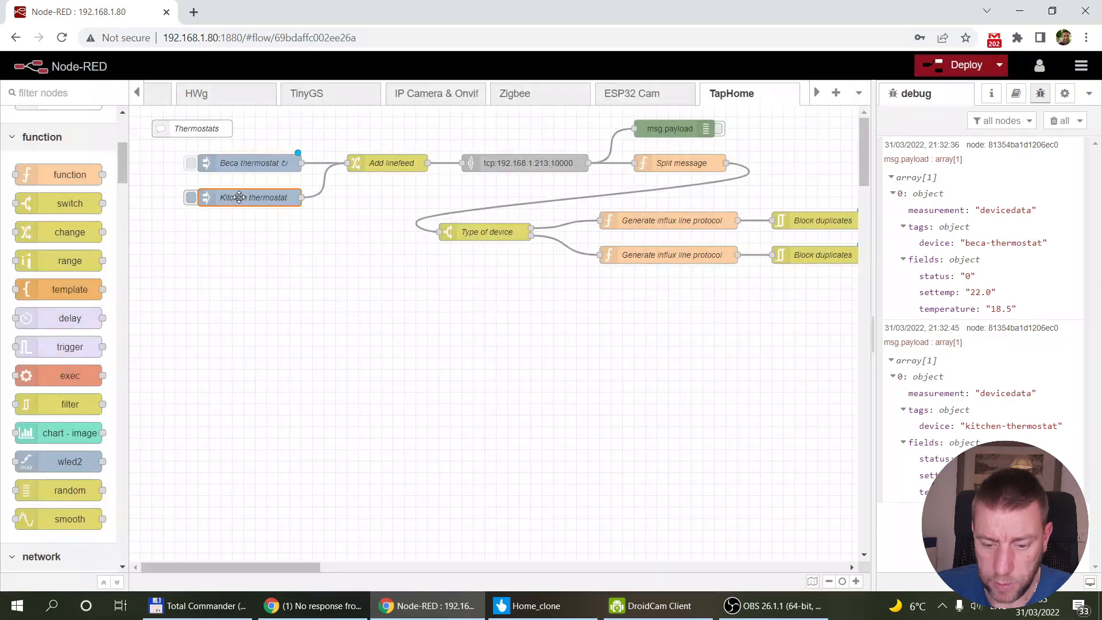
{"action": "double_click", "coordinate": [239, 197]}
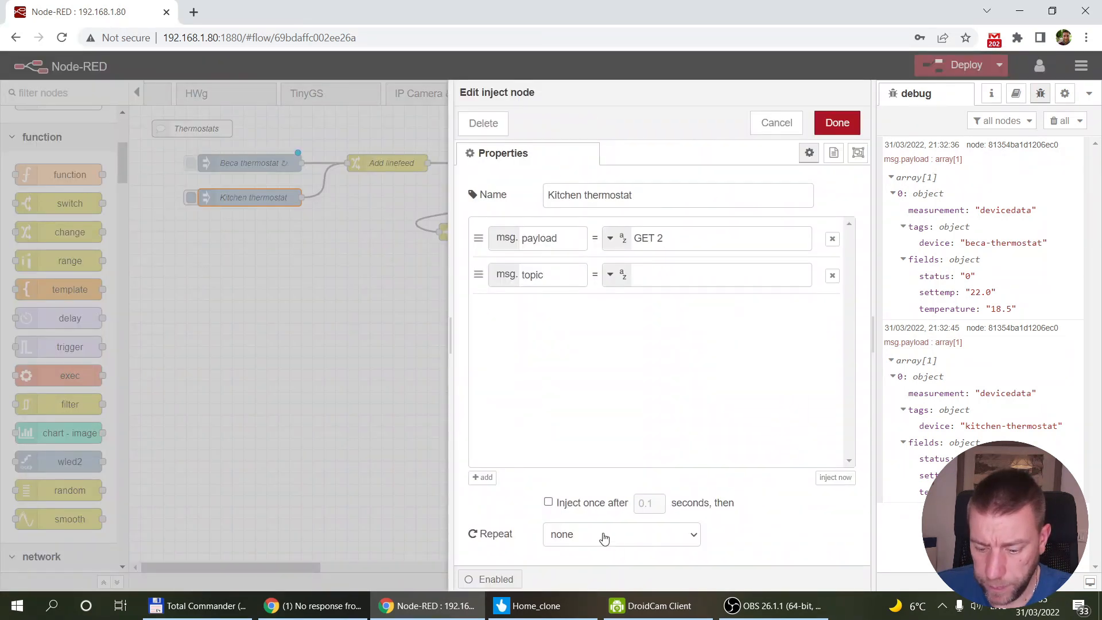
{"action": "left_click", "coordinate": [603, 536]}
{"action": "left_click", "coordinate": [617, 489]}
{"action": "left_click", "coordinate": [618, 541]}
{"action": "type", "text": "5"}
{"action": "left_click", "coordinate": [688, 534]}
{"action": "left_click", "coordinate": [695, 548]}
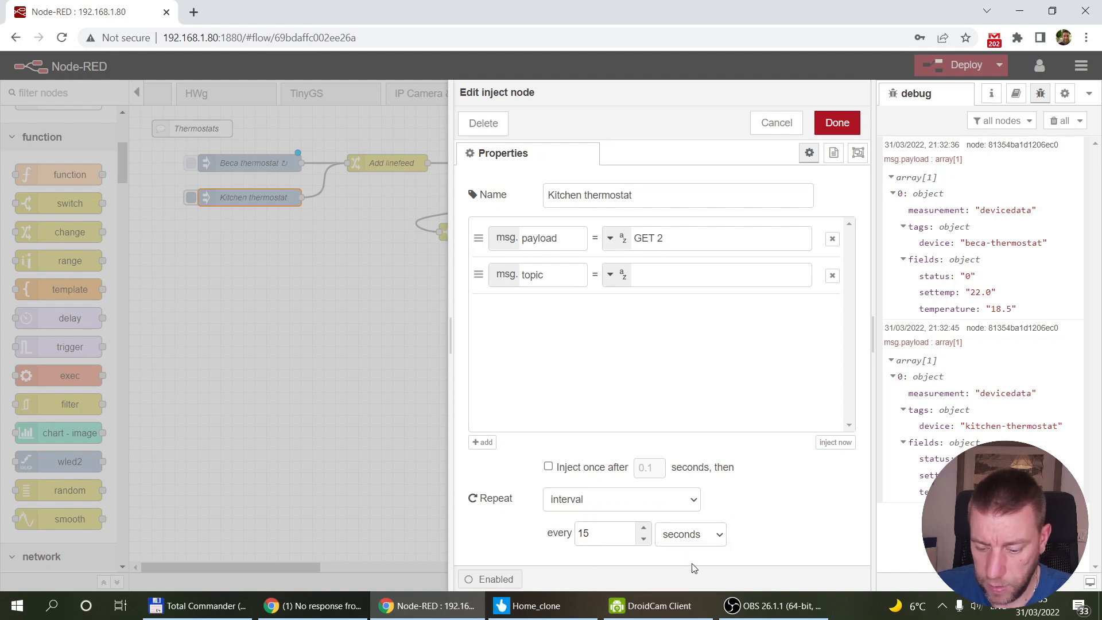
{"action": "left_click", "coordinate": [837, 123]}
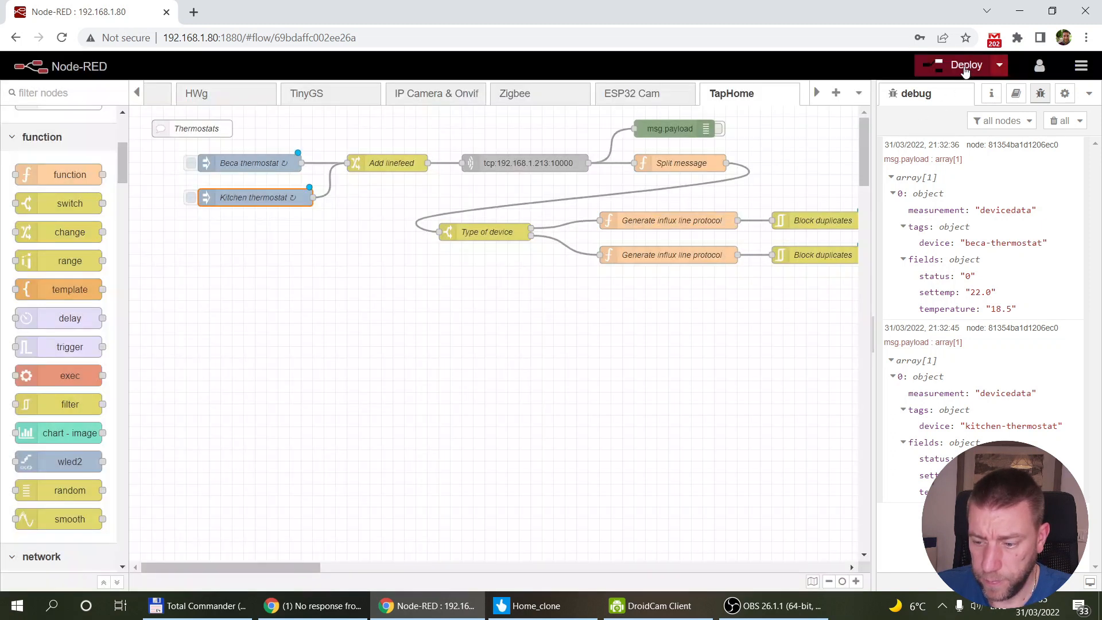
Step: Deploy the flow changes and clear all debug messages
{"action": "left_click", "coordinate": [969, 67]}
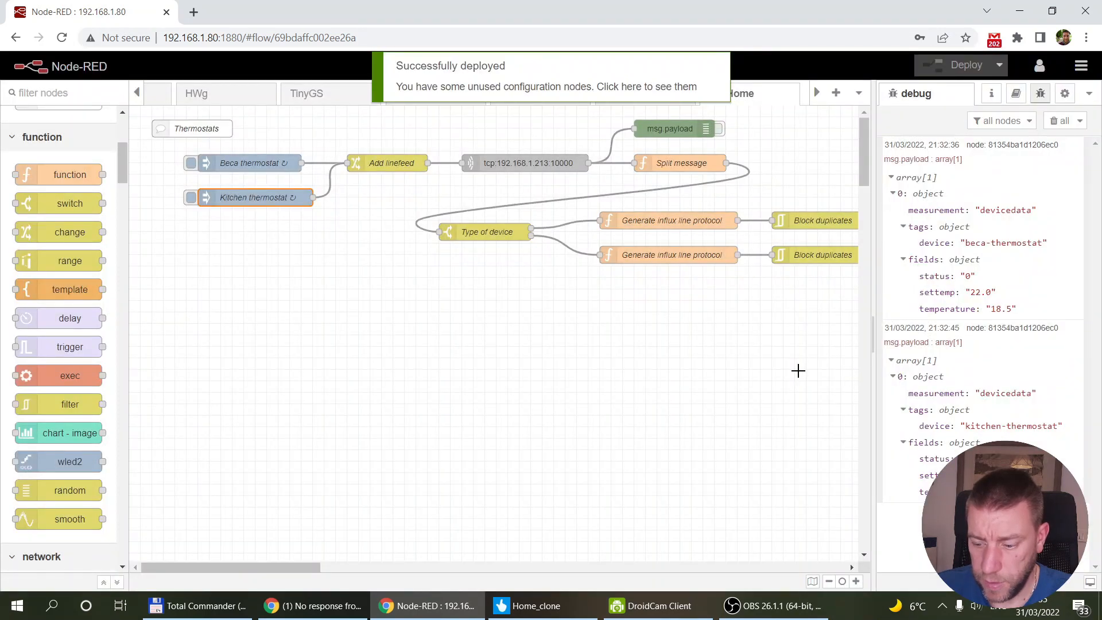
{"action": "left_click", "coordinate": [1065, 121]}
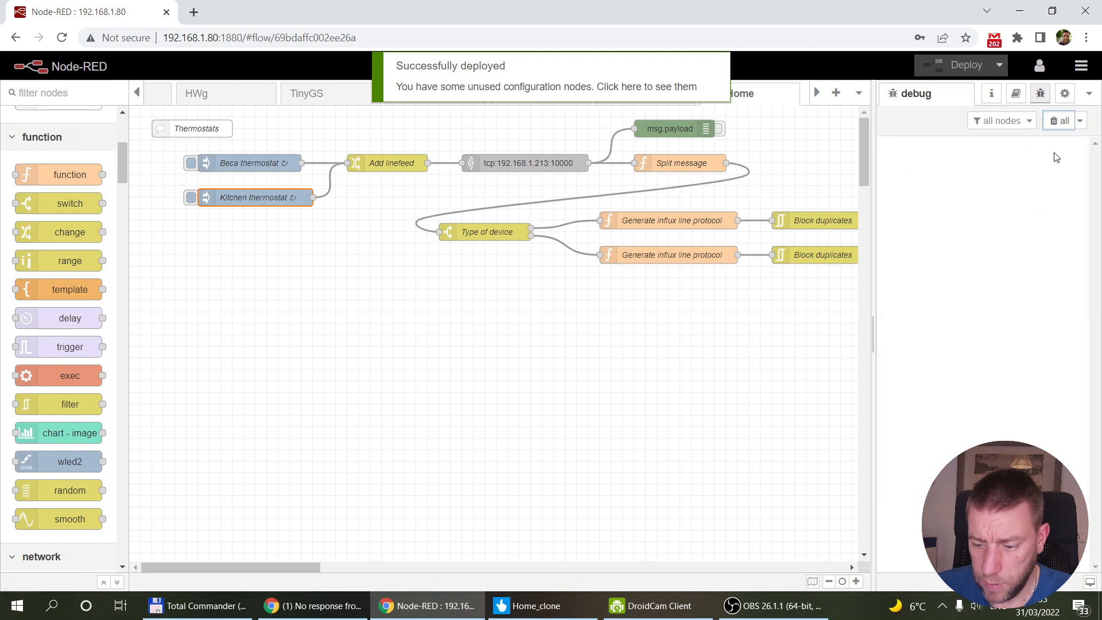
Step: Manually trigger the Beca thermostat and Kitchen thermostat inject nodes
{"action": "left_click_drag", "start_coordinate": [253, 566], "coordinate": [206, 564]}
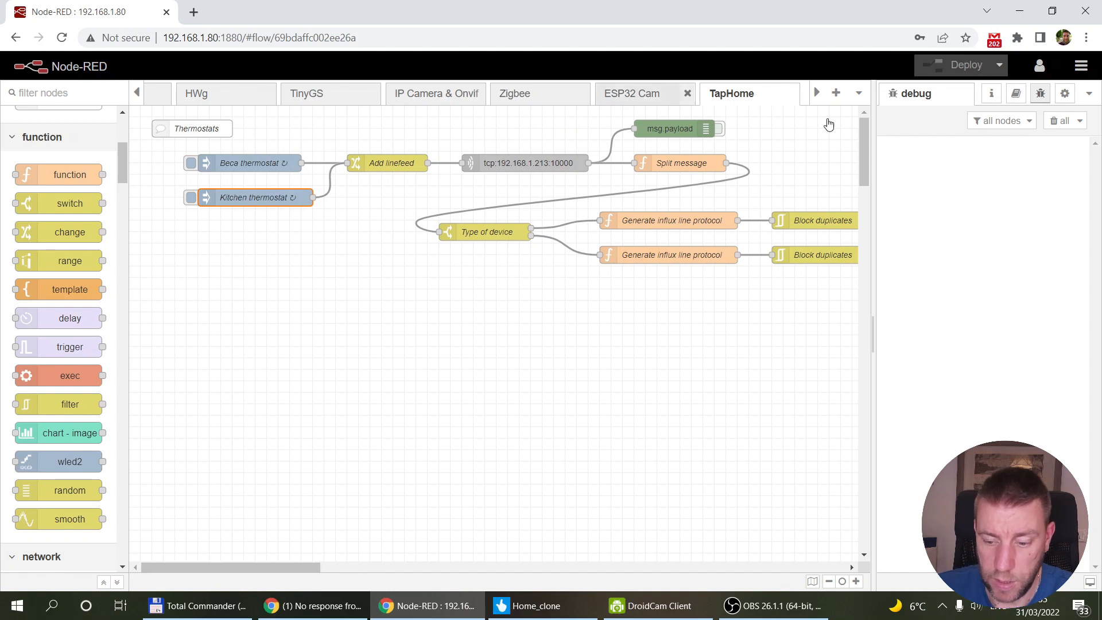
{"action": "left_click", "coordinate": [190, 163]}
{"action": "left_click", "coordinate": [191, 198]}
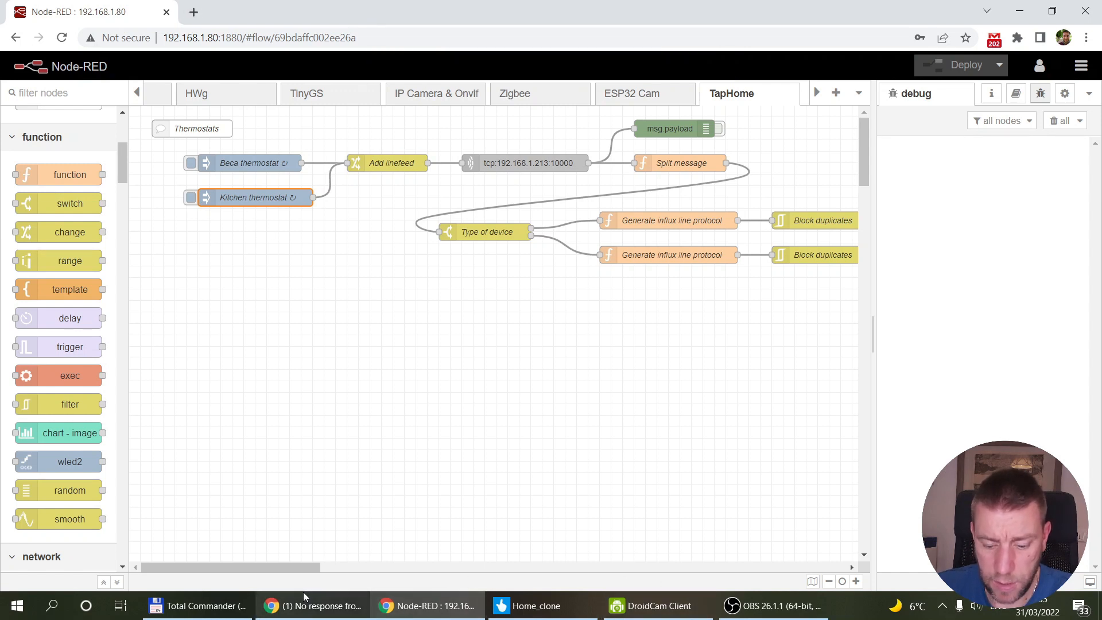
Step: Open the Node-Red Server dashboard in a new browser tab and launch InfluxDB from it
{"action": "left_click", "coordinate": [325, 608]}
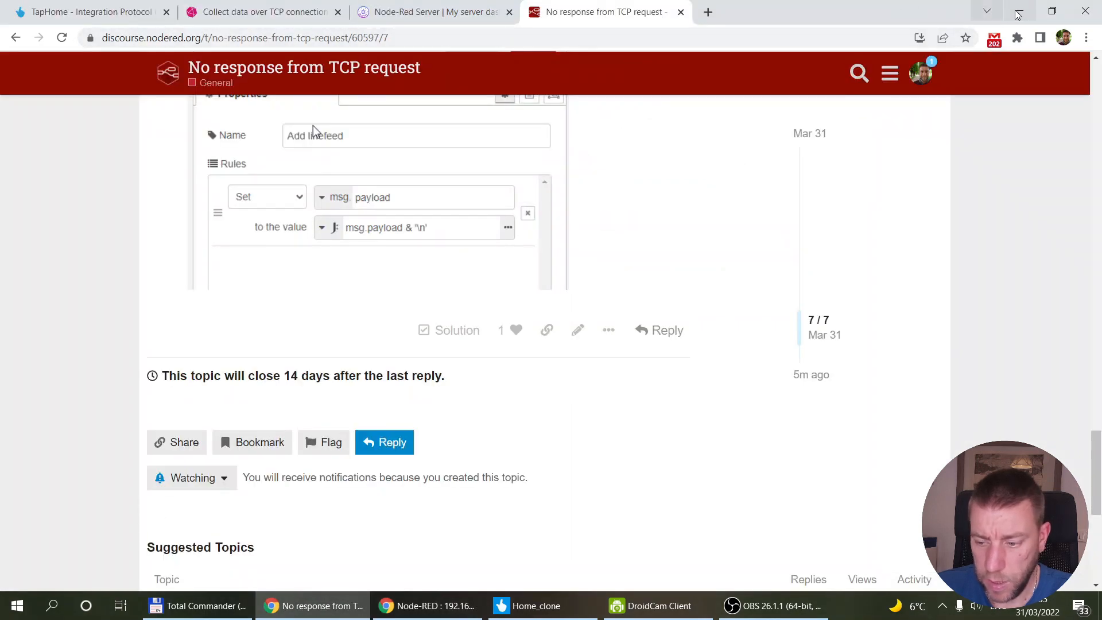
{"action": "left_click", "coordinate": [1018, 10]}
{"action": "left_click", "coordinate": [196, 10]}
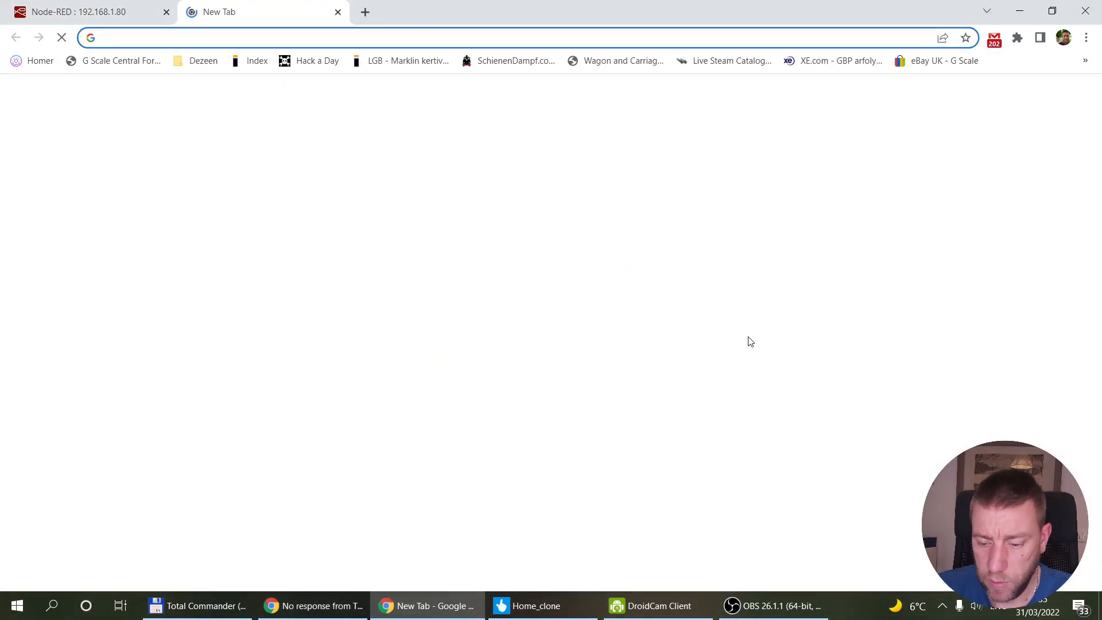
{"action": "left_click", "coordinate": [696, 367]}
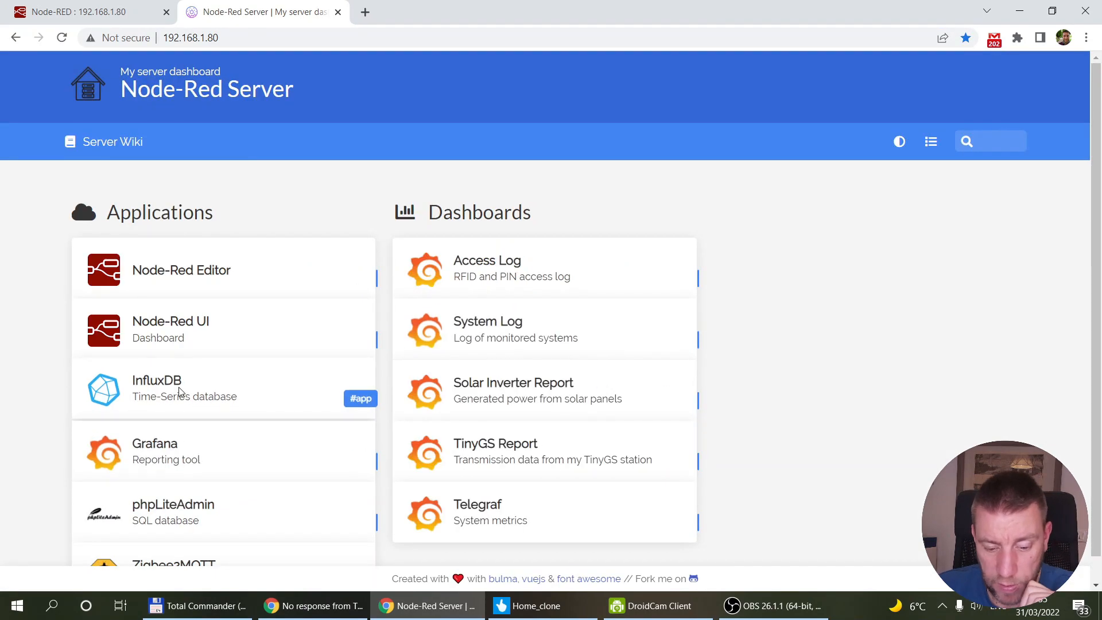
{"action": "left_click", "coordinate": [179, 390]}
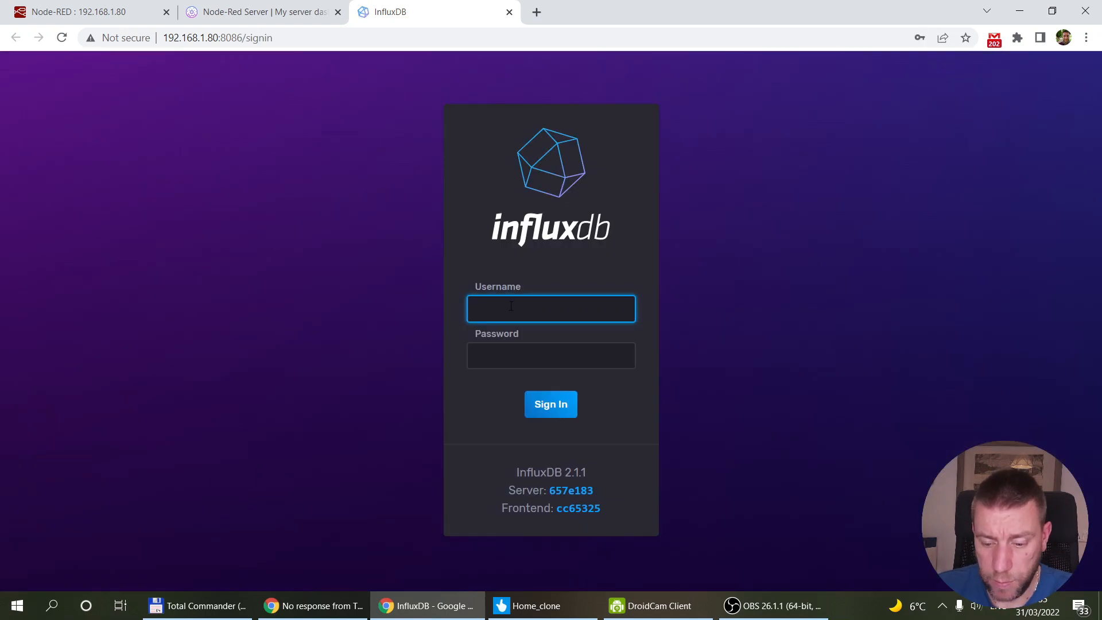
Step: Sign in to InfluxDB with the account's username and password
{"action": "left_click", "coordinate": [511, 307]}
{"action": "left_click", "coordinate": [523, 353]}
{"action": "left_click", "coordinate": [534, 412]}
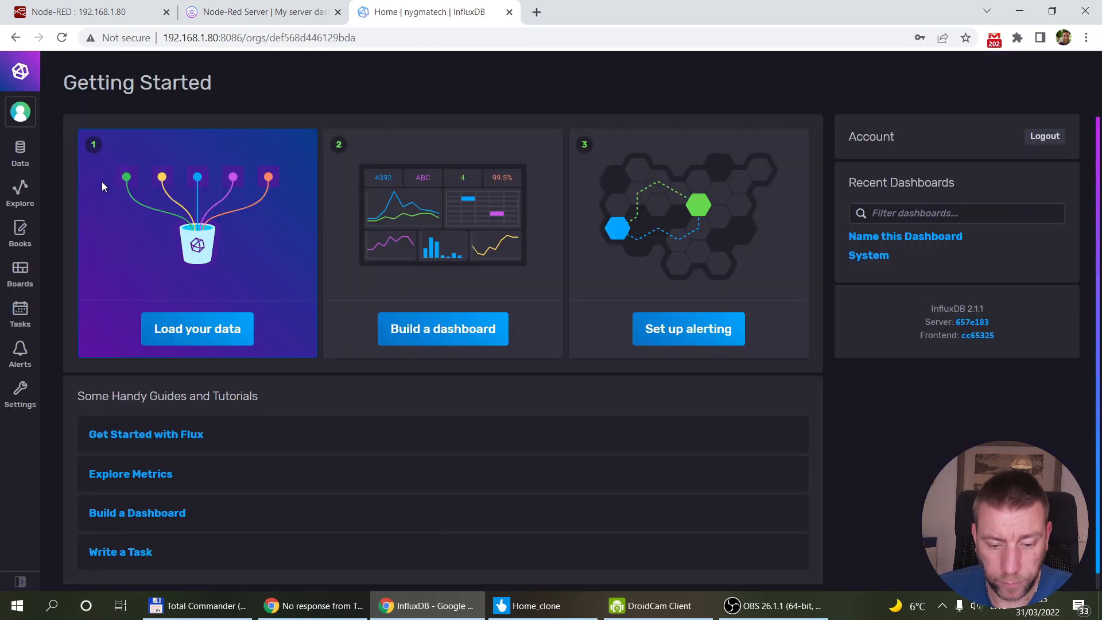
Step: Build a Data Explorer query on the taphome bucket for devicedata, devices beca-thermostat and kitchen-thermostat, and the temperature field
{"action": "left_click", "coordinate": [18, 195]}
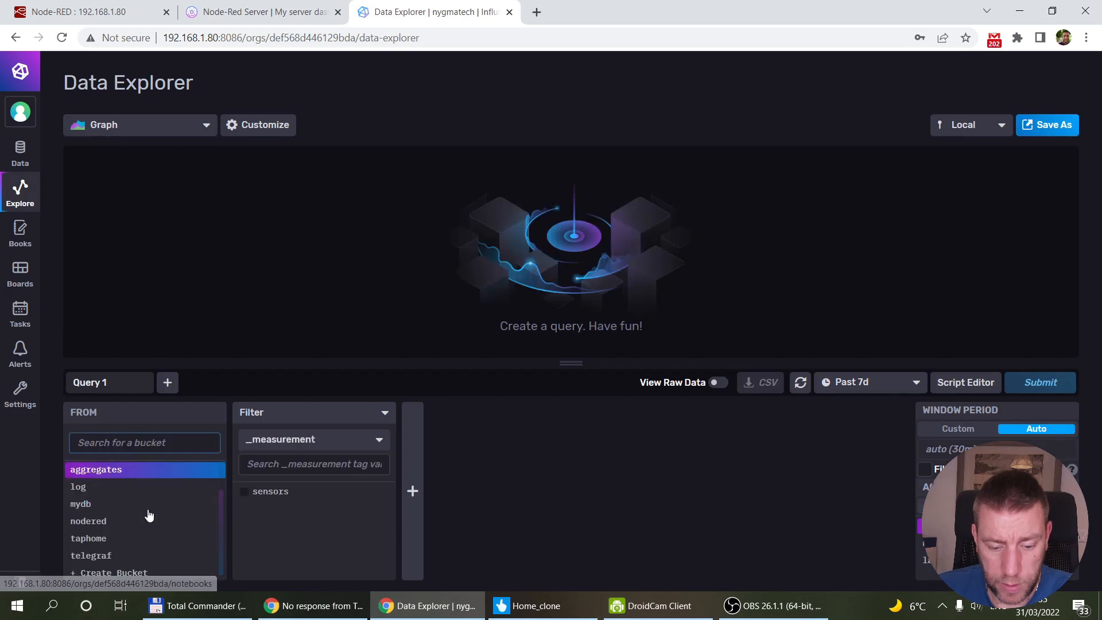
{"action": "left_click", "coordinate": [106, 537]}
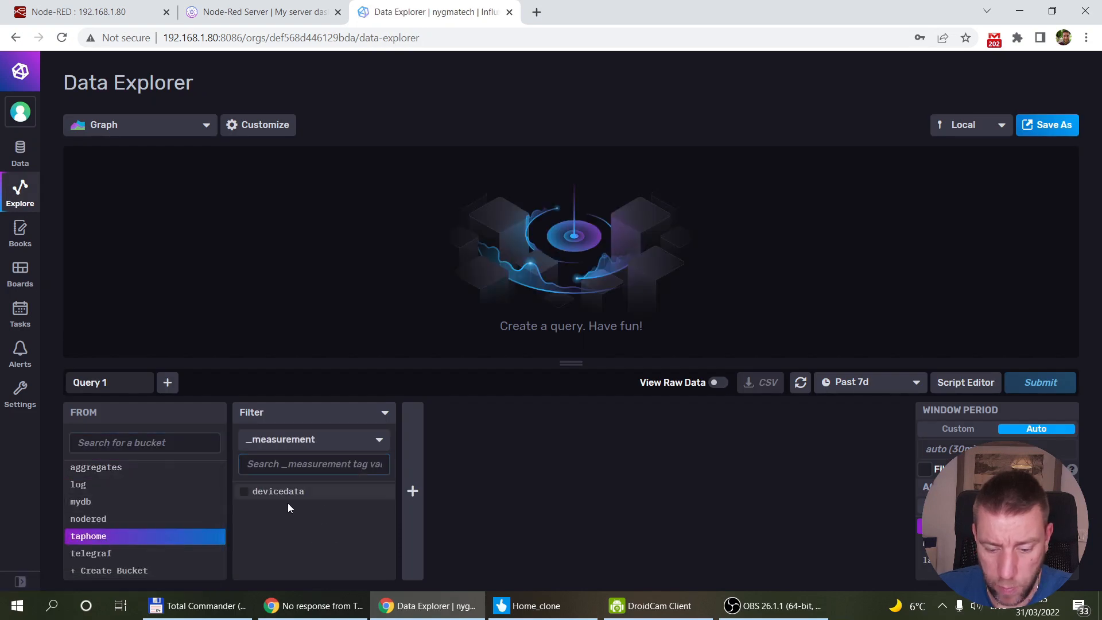
{"action": "left_click", "coordinate": [254, 495]}
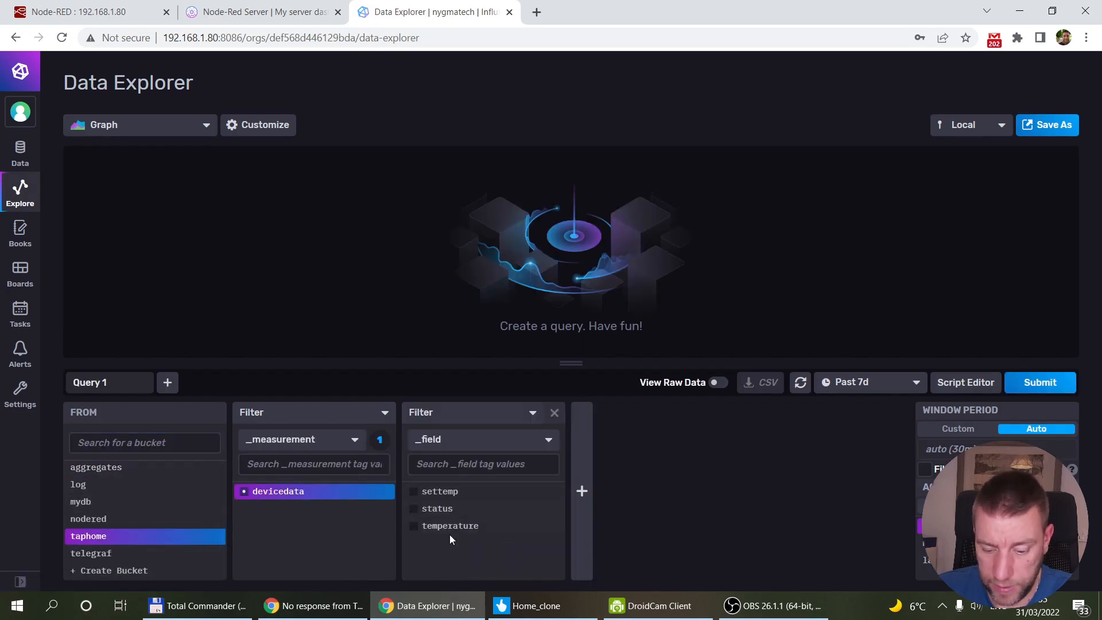
{"action": "left_click", "coordinate": [456, 439]}
{"action": "left_click", "coordinate": [451, 511]}
{"action": "left_click", "coordinate": [416, 492]}
{"action": "left_click", "coordinate": [412, 509]}
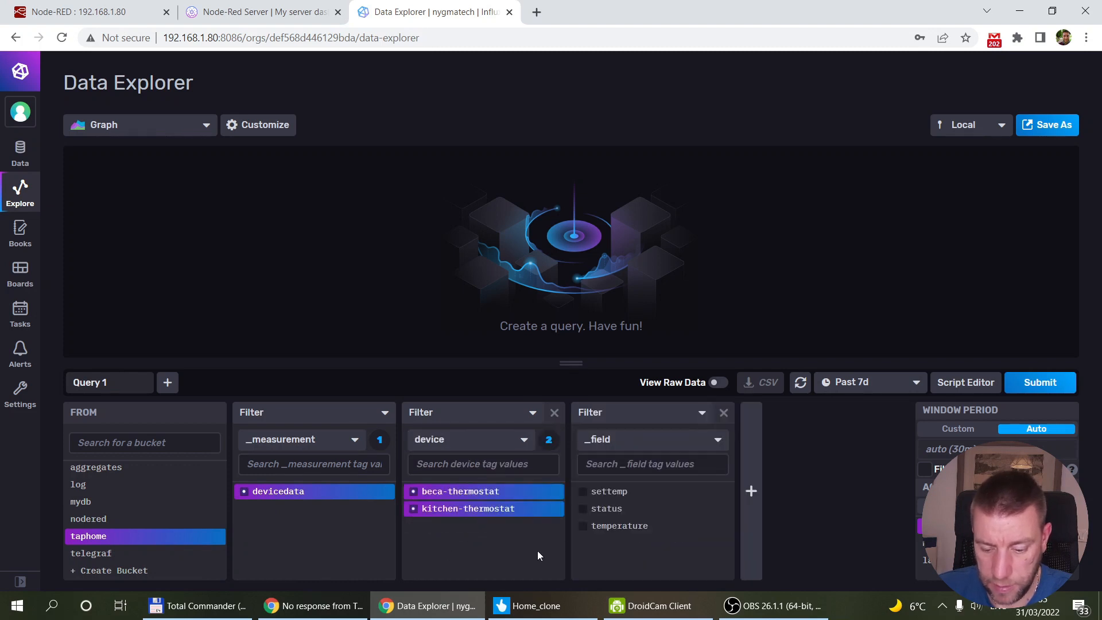
{"action": "left_click", "coordinate": [583, 526]}
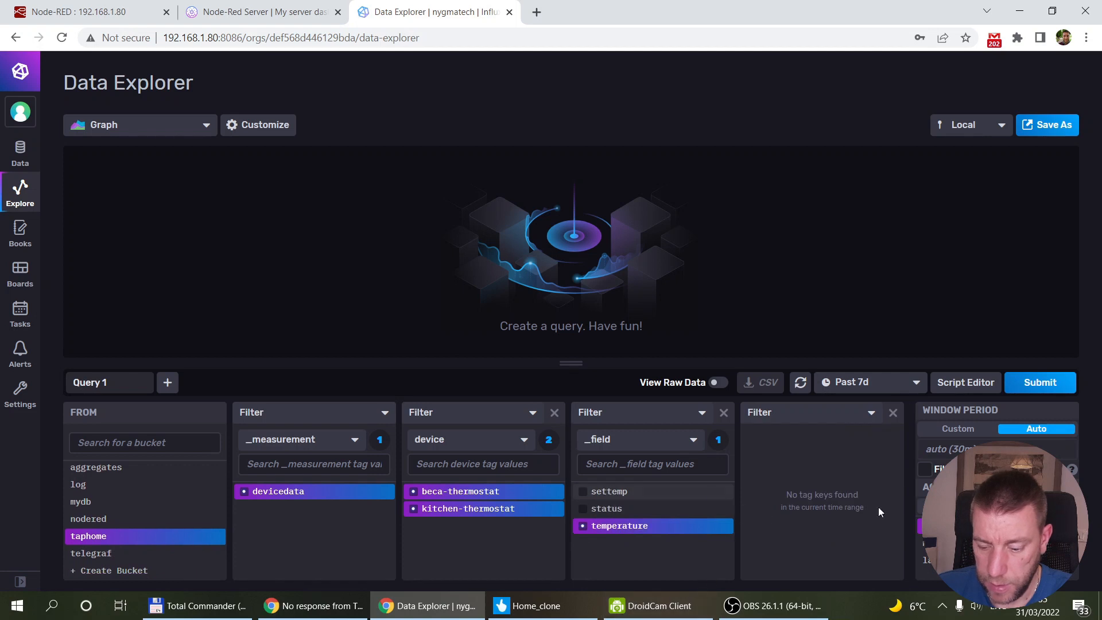
Step: Submit the temperature query, enable the raw data view, and submit it again
{"action": "left_click", "coordinate": [1039, 383]}
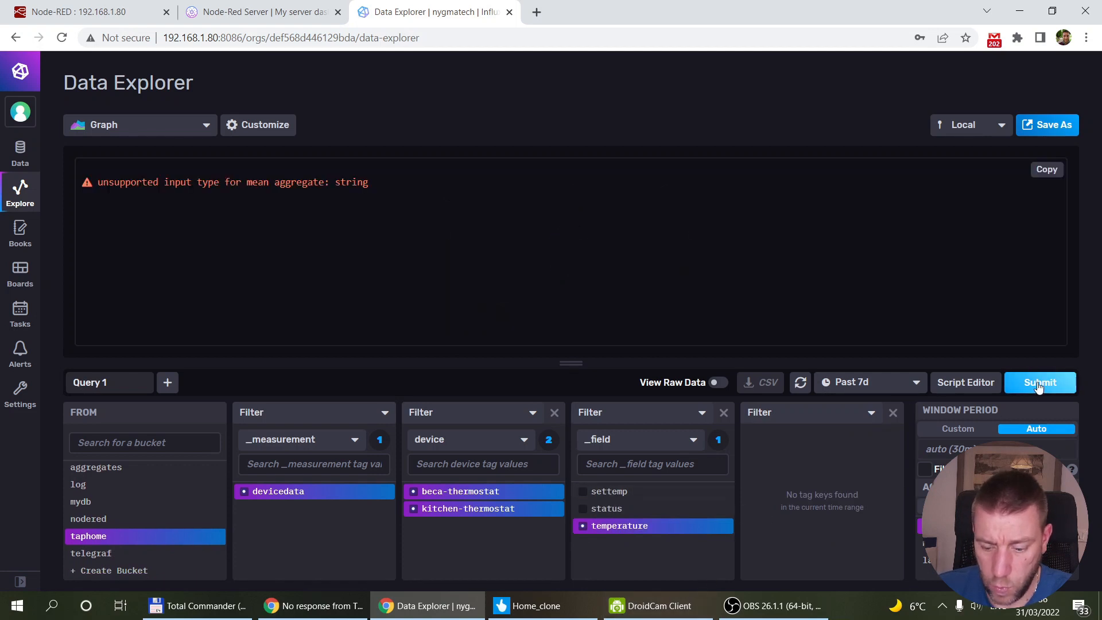
{"action": "left_click", "coordinate": [718, 382]}
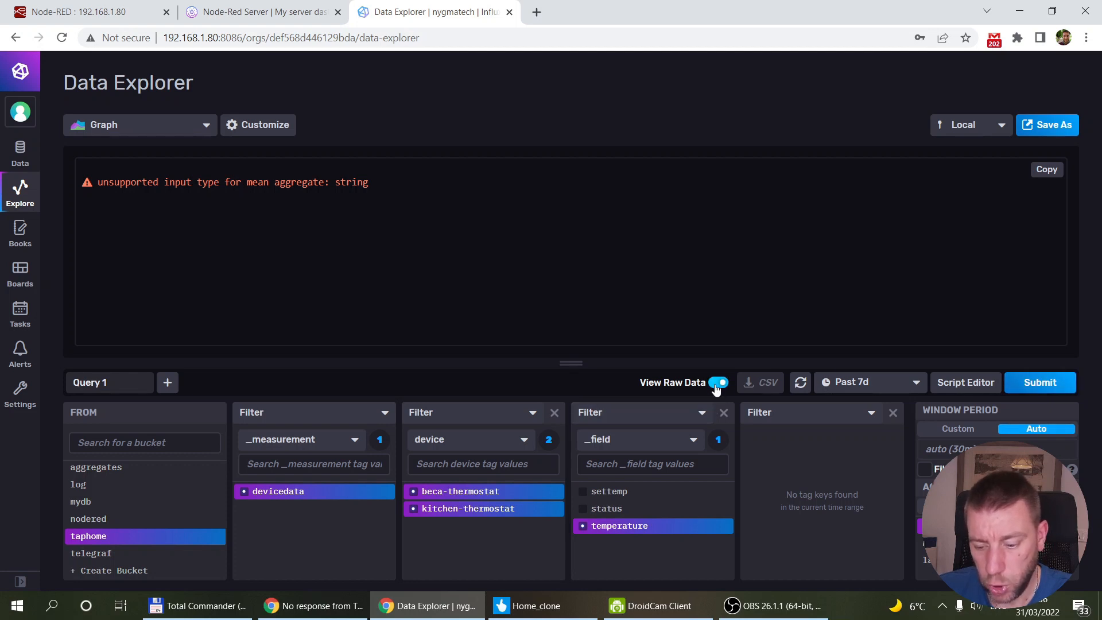
{"action": "left_click", "coordinate": [1041, 394]}
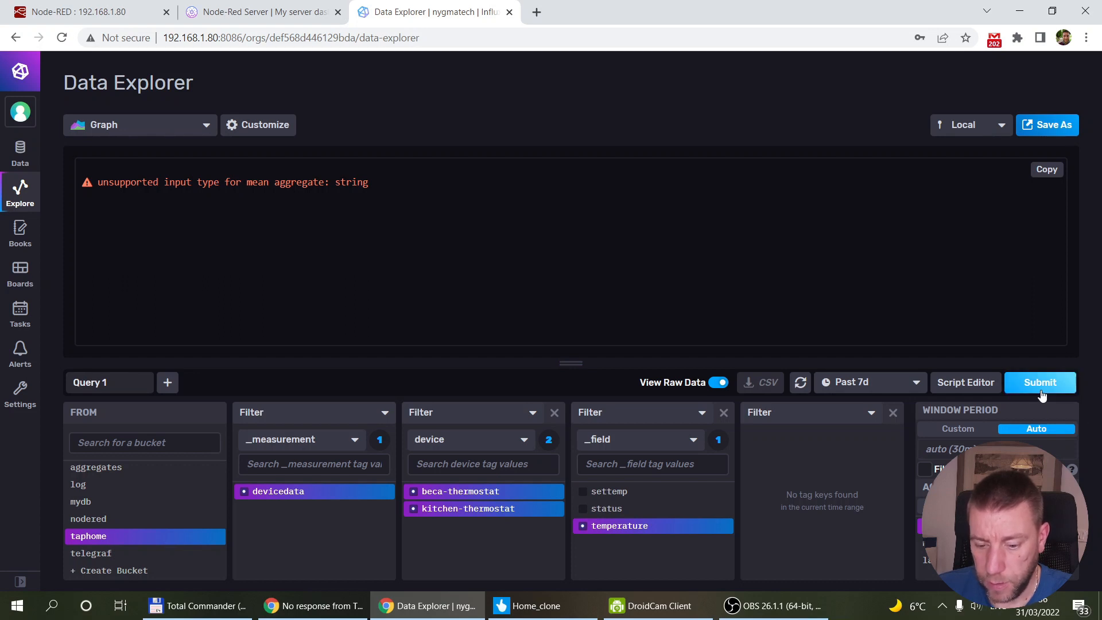
Step: Return to Node-RED and wrap the status value msg.payload[1] in parseInt() in the beca-thermostat's Generate influx line protocol function
{"action": "left_click", "coordinate": [249, 6]}
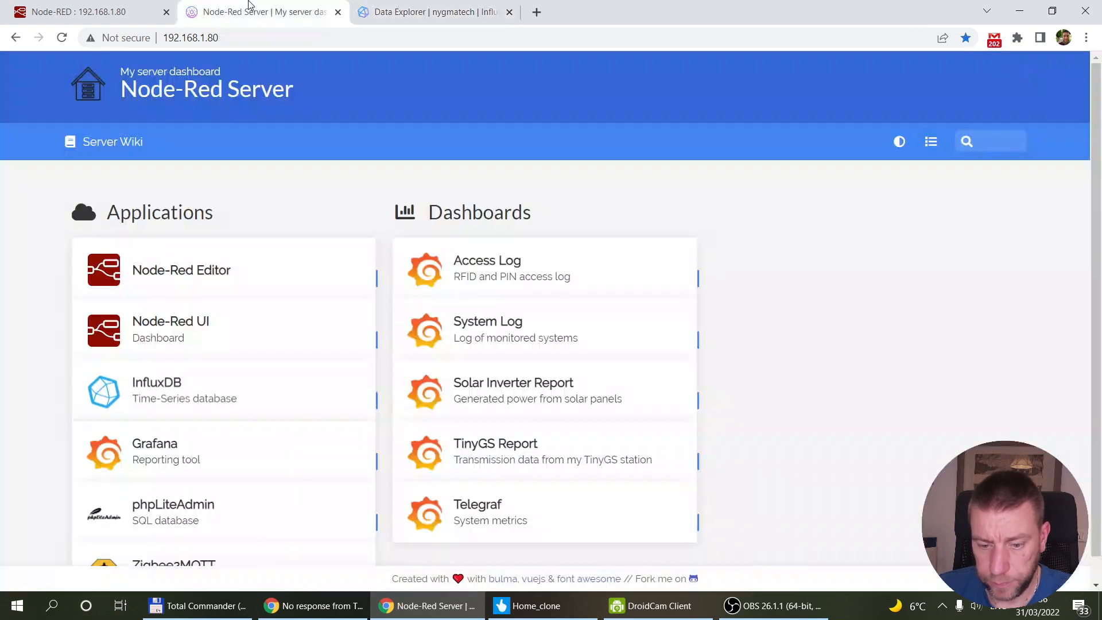
{"action": "left_click", "coordinate": [18, 6]}
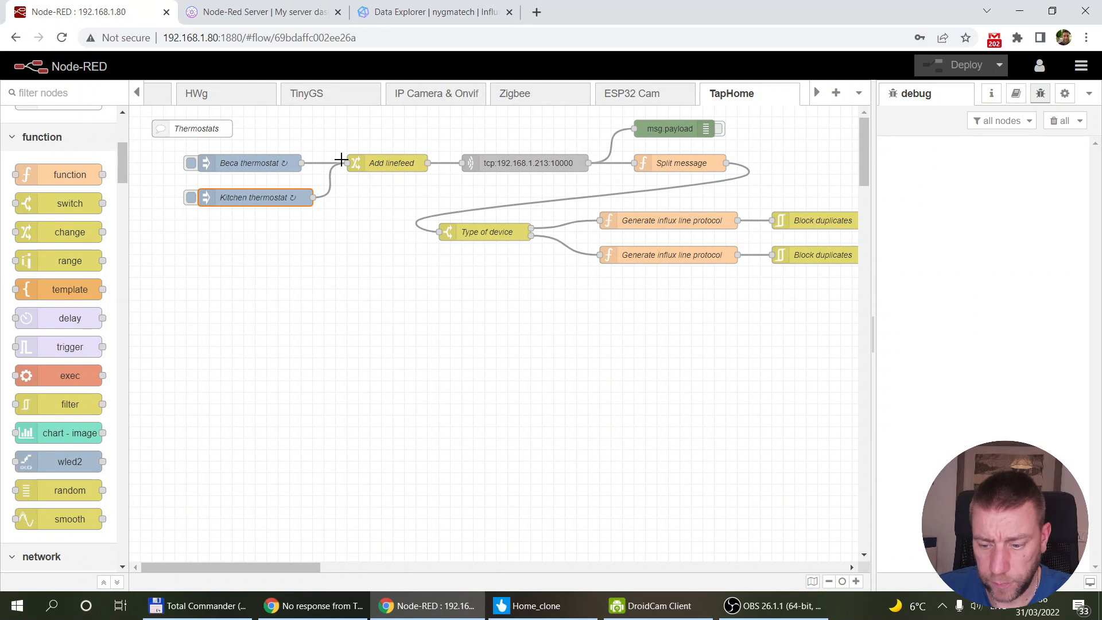
{"action": "double_click", "coordinate": [690, 220]}
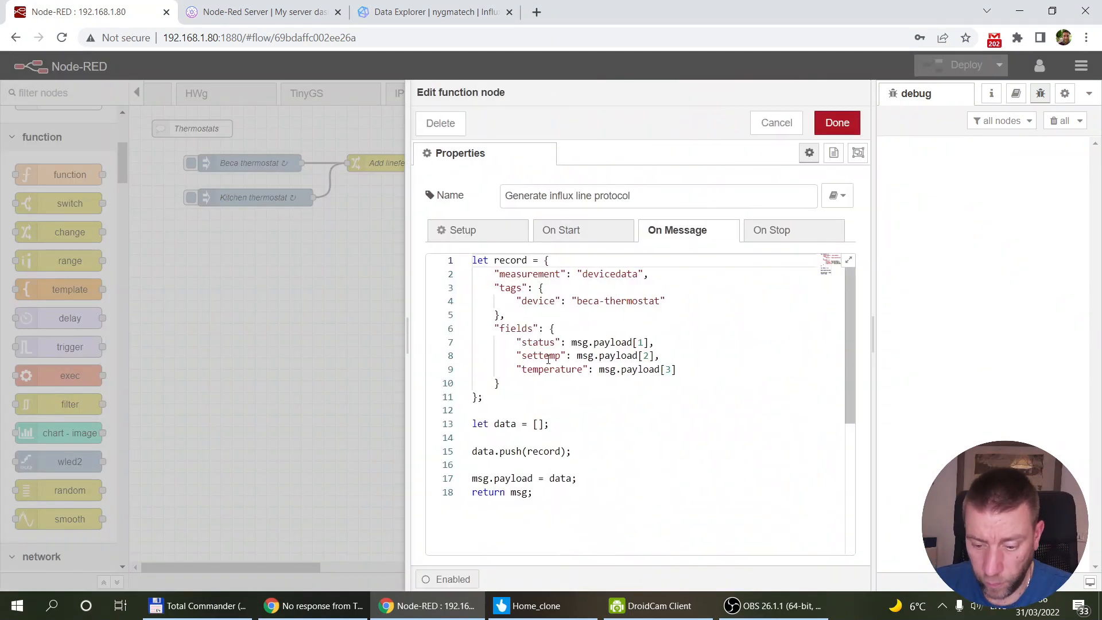
{"action": "left_click", "coordinate": [573, 343]}
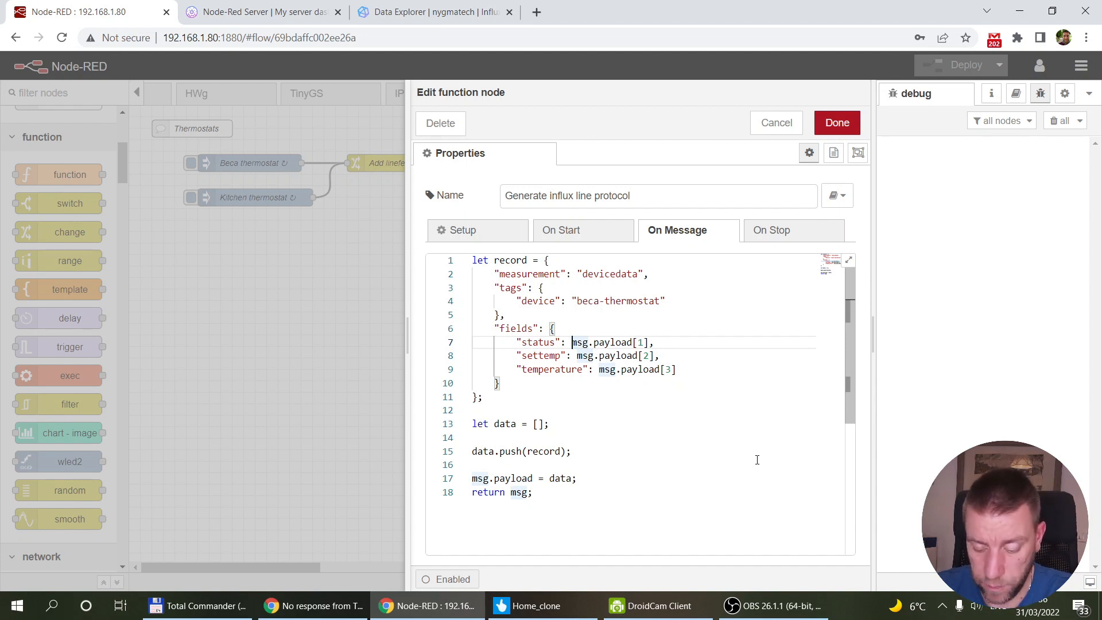
{"action": "type", "text": "parseFloa"}
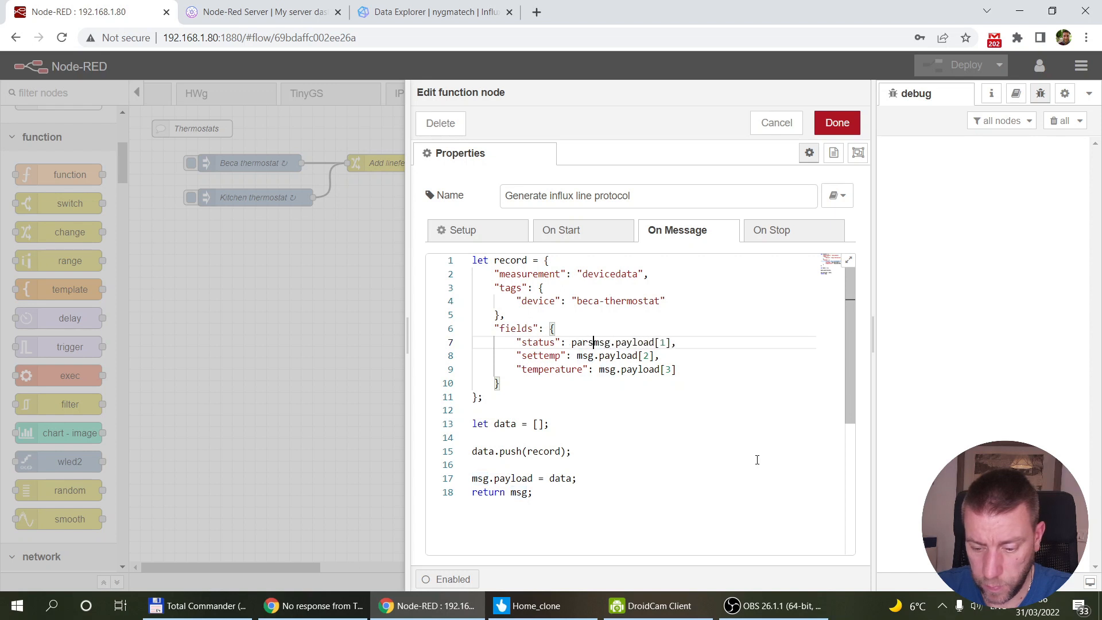
{"action": "type", "text": "t("}
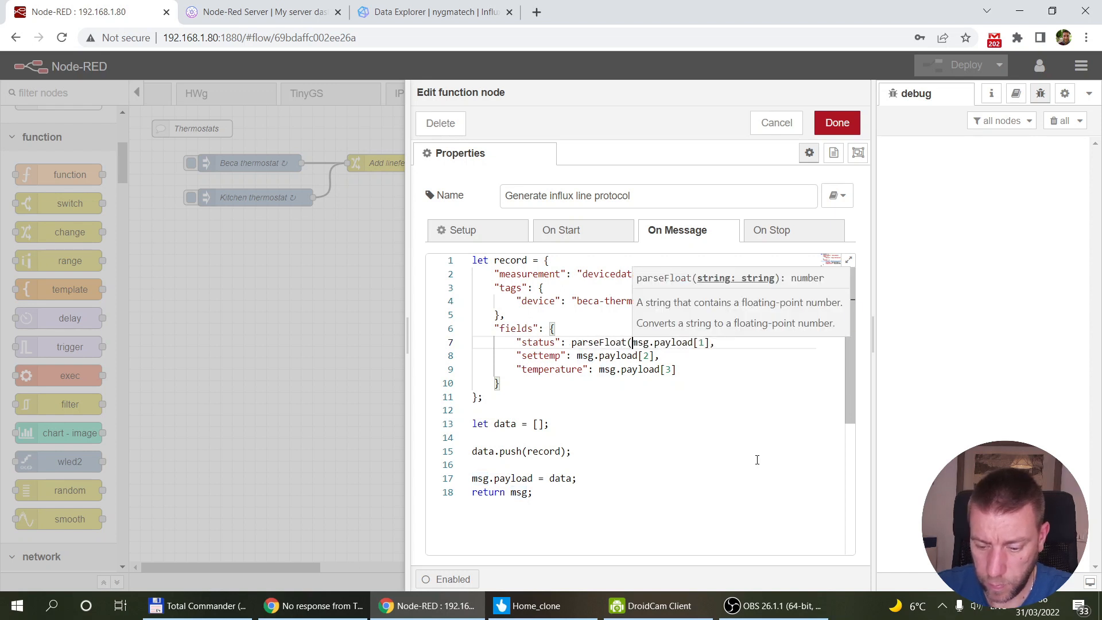
{"action": "left_click", "coordinate": [712, 343]}
{"action": "type", "text": ")"}
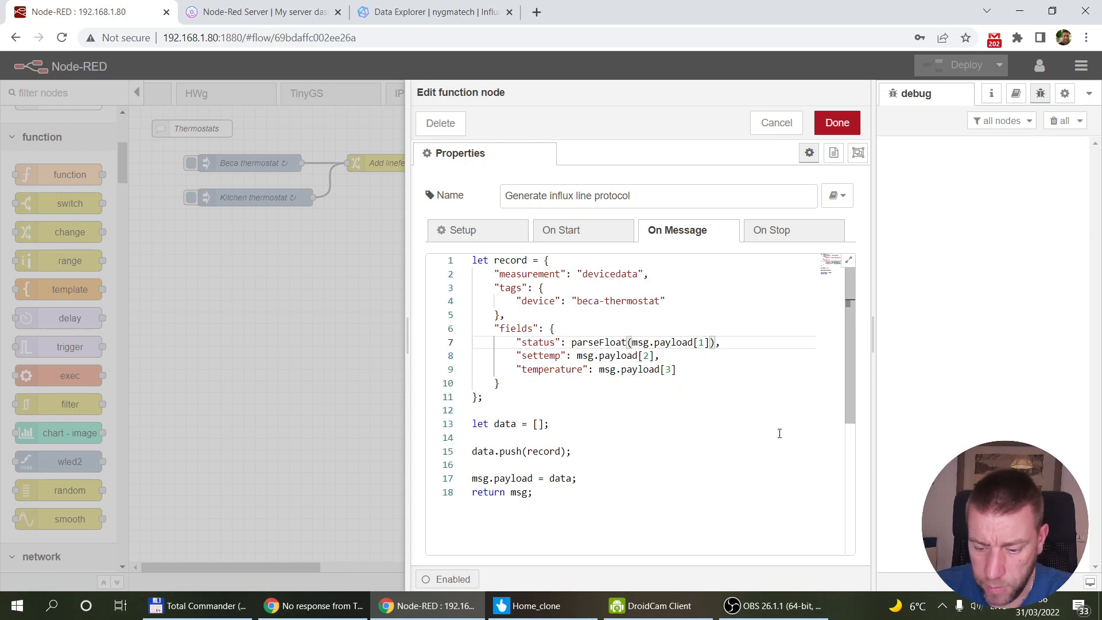
{"action": "double_click", "coordinate": [613, 343]}
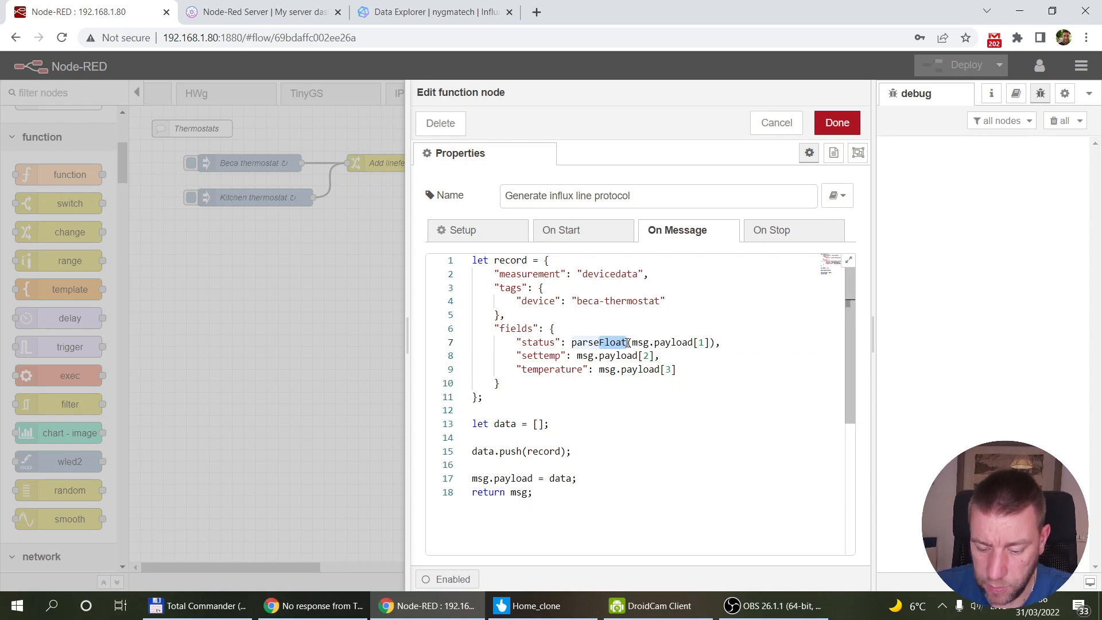
{"action": "type", "text": "parseInt"}
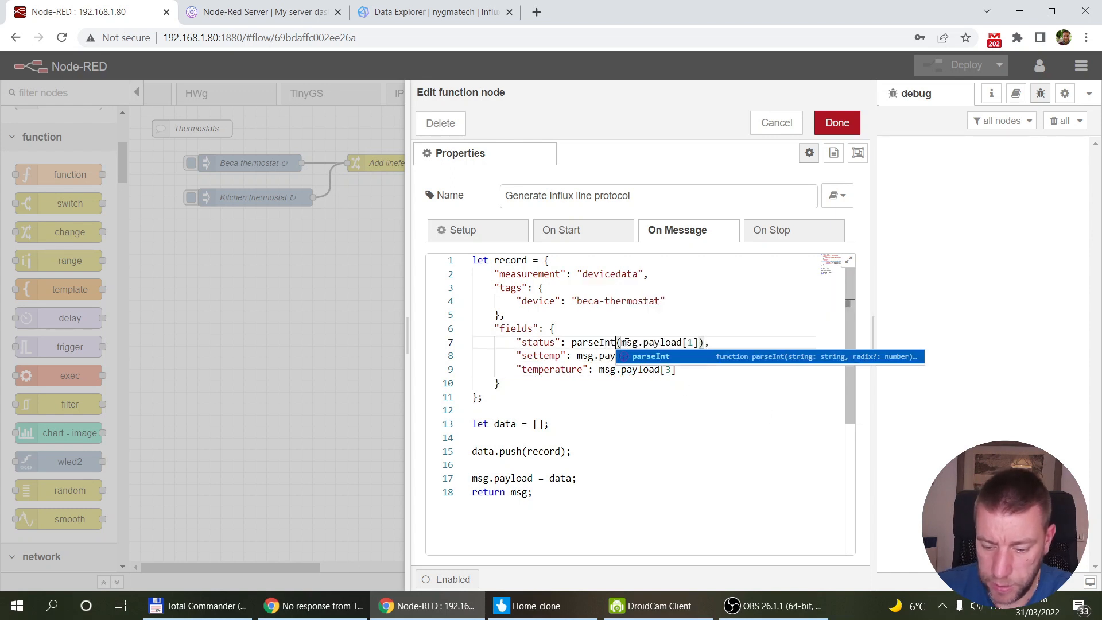
Step: Wrap the settemp value msg.payload[2] in parseFloat() in the function code
{"action": "left_click", "coordinate": [576, 356]}
{"action": "type", "text": "parseFloat"}
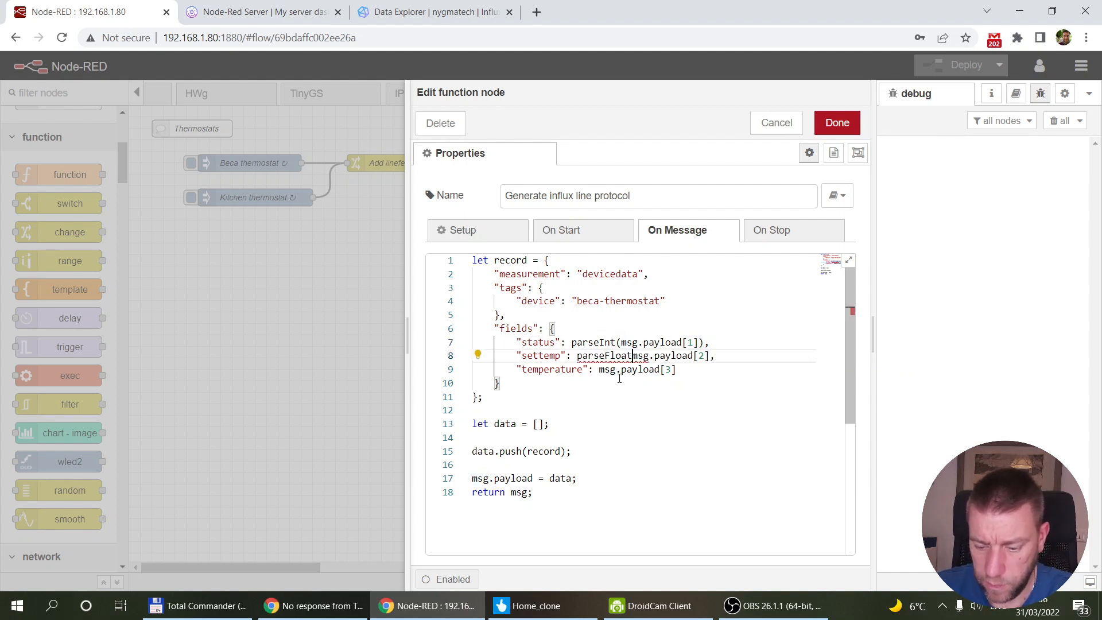
{"action": "type", "text": "("}
{"action": "key", "text": "End"}
{"action": "key", "text": "Left"}
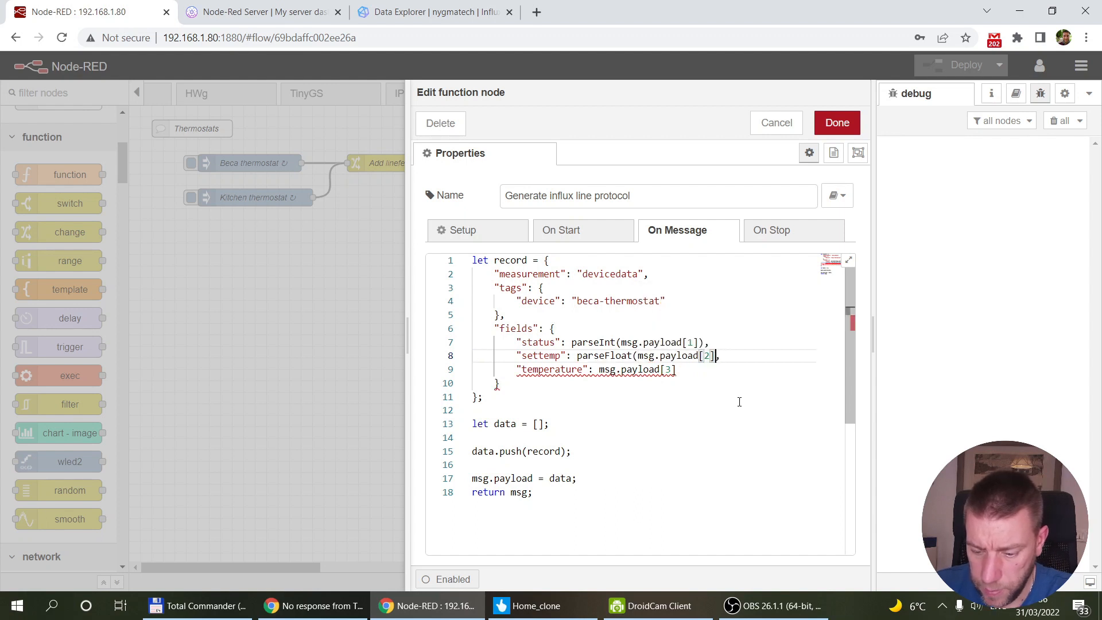
{"action": "type", "text": ")"}
Step: Wrap the temperature value msg.payload[3] in parseFloat() and save the function node
{"action": "double_click", "coordinate": [597, 356]}
{"action": "left_click", "coordinate": [599, 369]}
{"action": "type", "text": "parseFloat"}
{"action": "type", "text": "("}
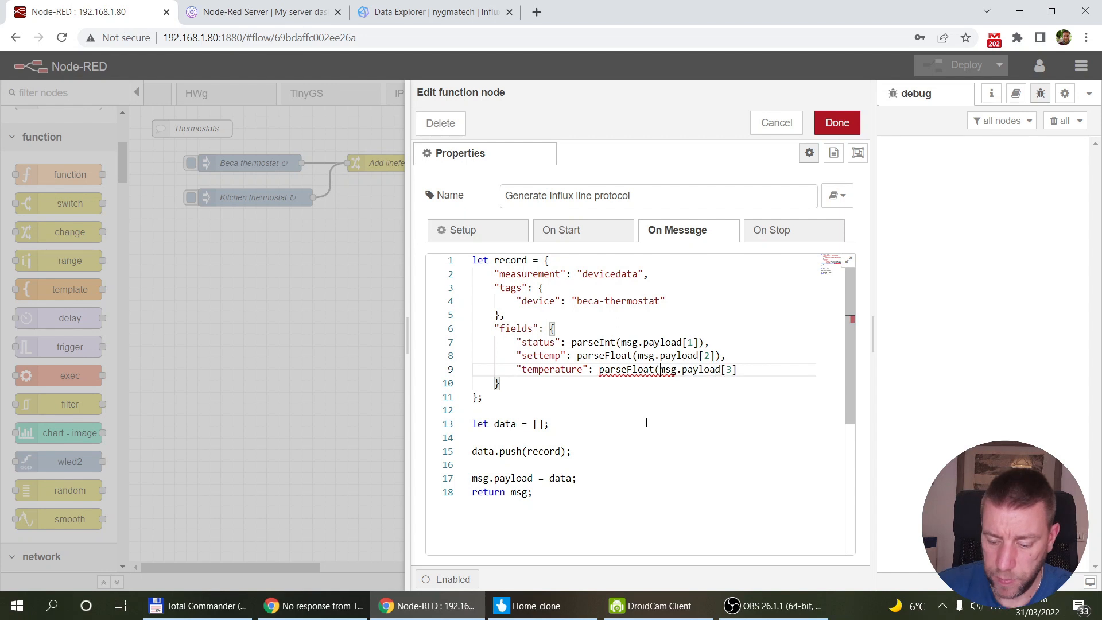
{"action": "left_click", "coordinate": [746, 370]}
{"action": "type", "text": ")"}
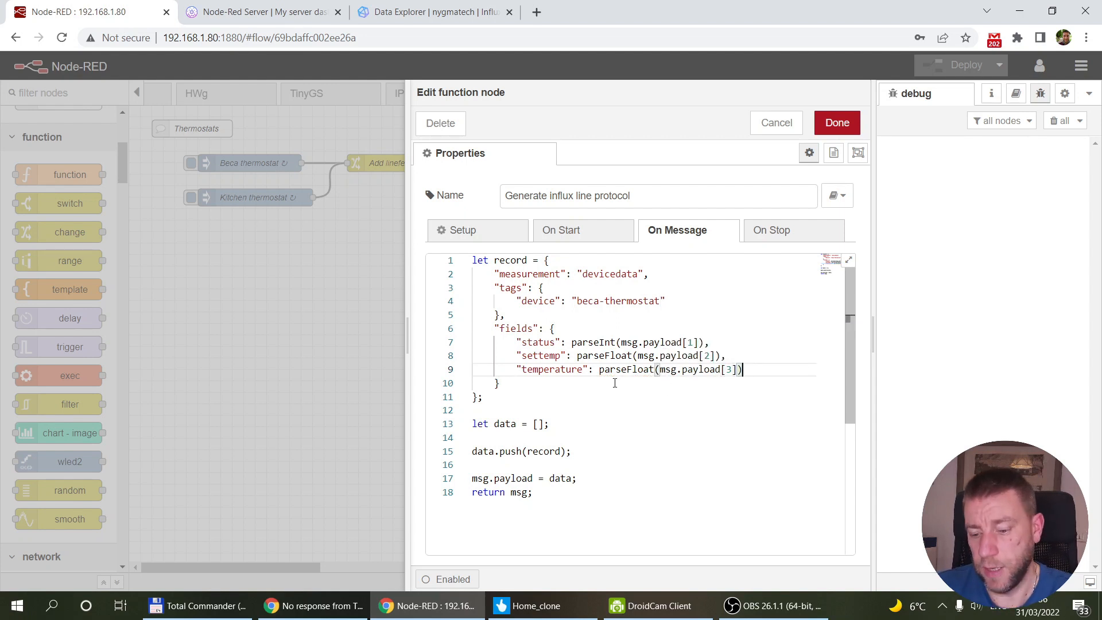
{"action": "left_click", "coordinate": [837, 122]}
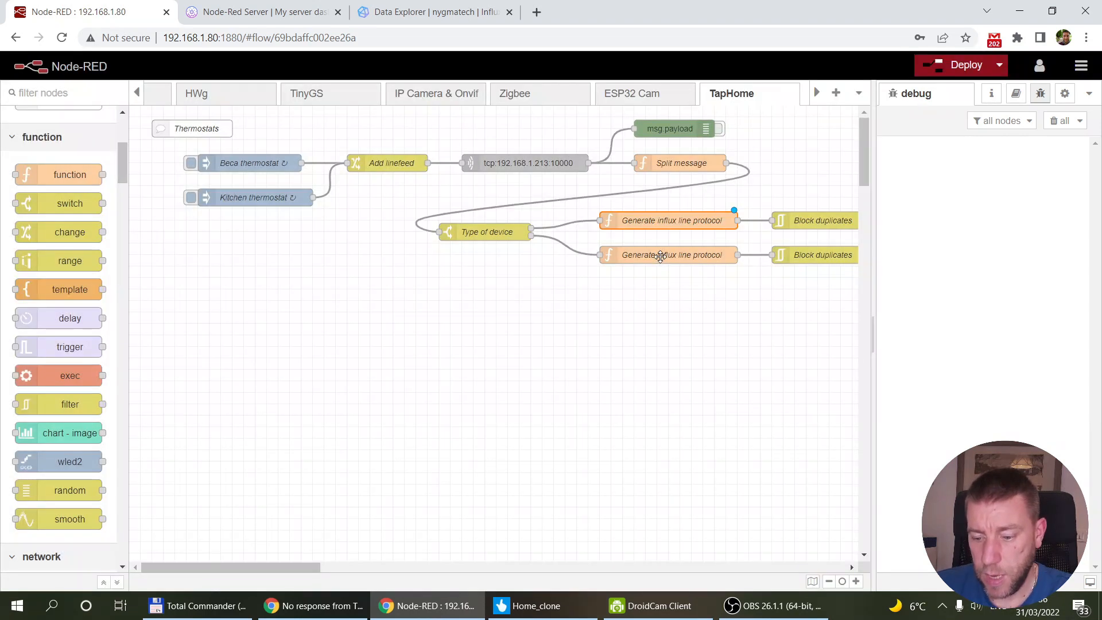
Step: Wrap the status value msg.payload[1] in parseInt() in the kitchen-thermostat's Generate influx line protocol function
{"action": "double_click", "coordinate": [659, 255]}
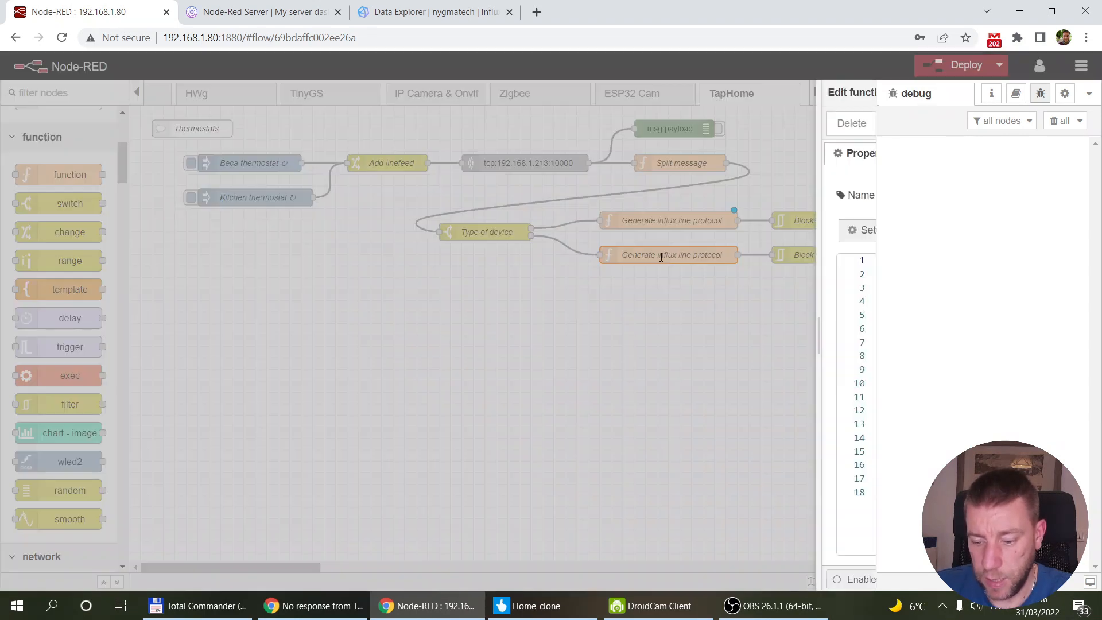
{"action": "left_click", "coordinate": [573, 343]}
{"action": "type", "text": "par"}
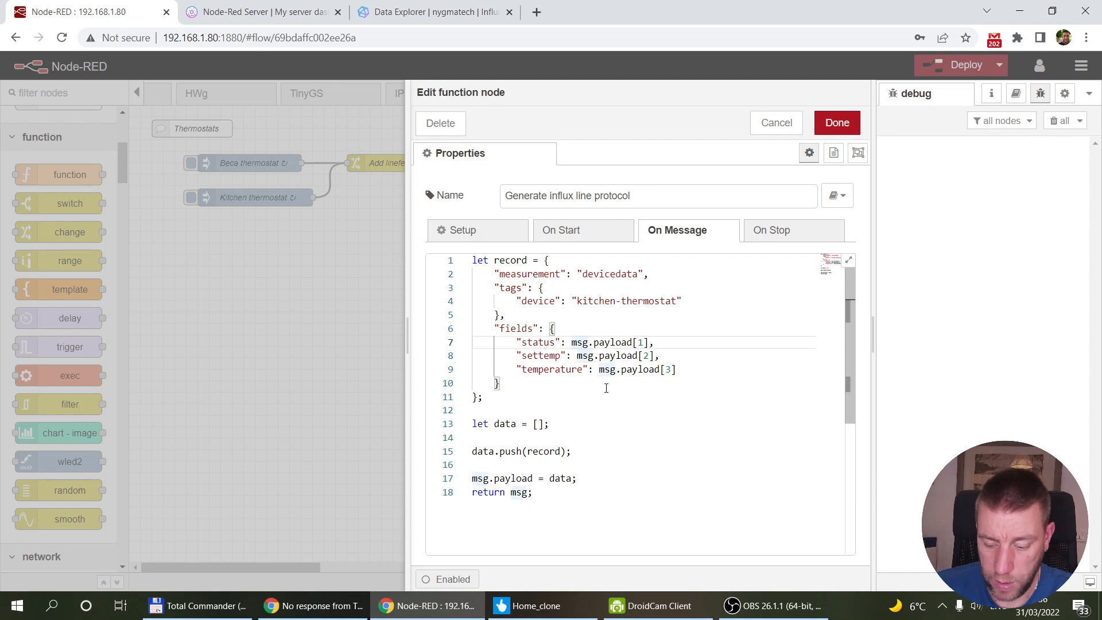
{"action": "type", "text": "Int("}
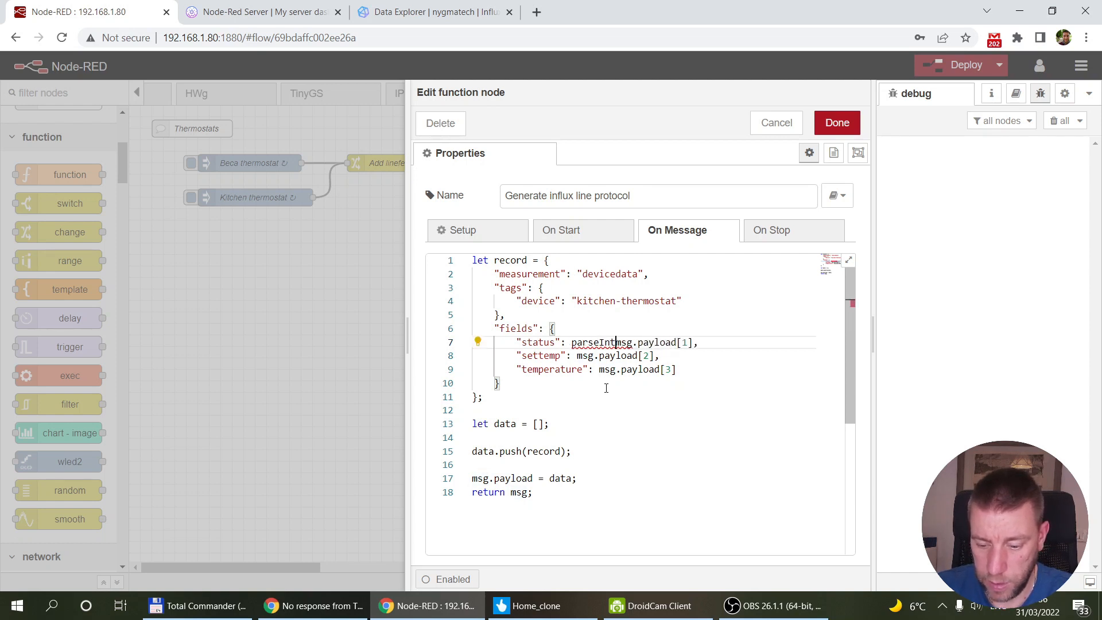
{"action": "left_click", "coordinate": [700, 342]}
{"action": "type", "text": ")"}
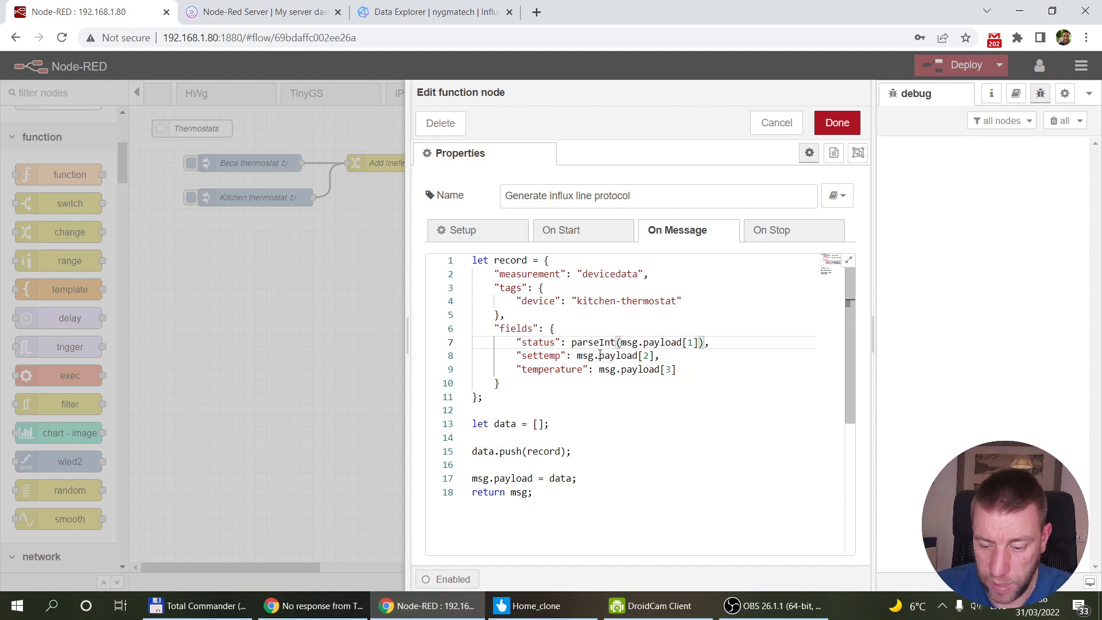
Step: Wrap the kitchen-thermostat's settemp value msg.payload[2] in parseFloat()
{"action": "left_click", "coordinate": [576, 355]}
{"action": "type", "text": "parseF"}
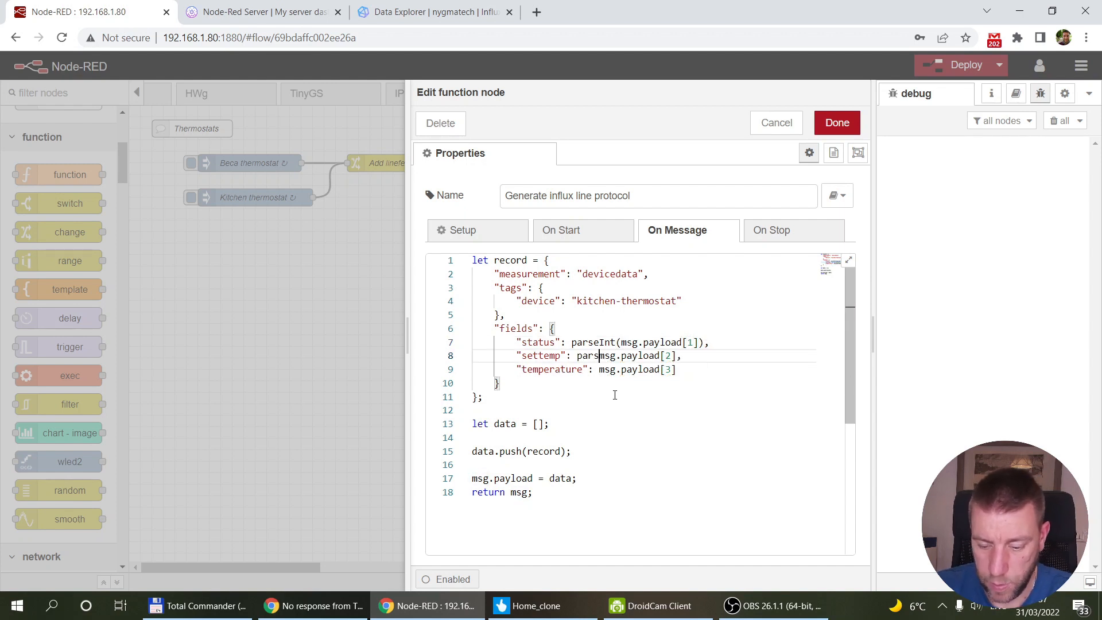
{"action": "type", "text": "loat("}
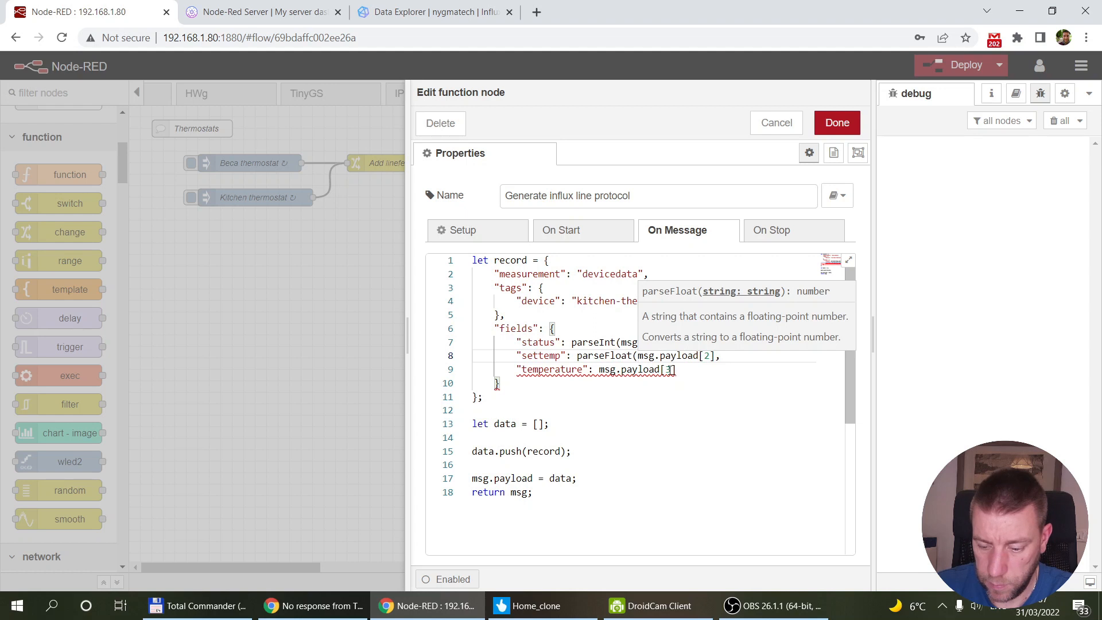
{"action": "left_click", "coordinate": [714, 356]}
{"action": "type", "text": ")"}
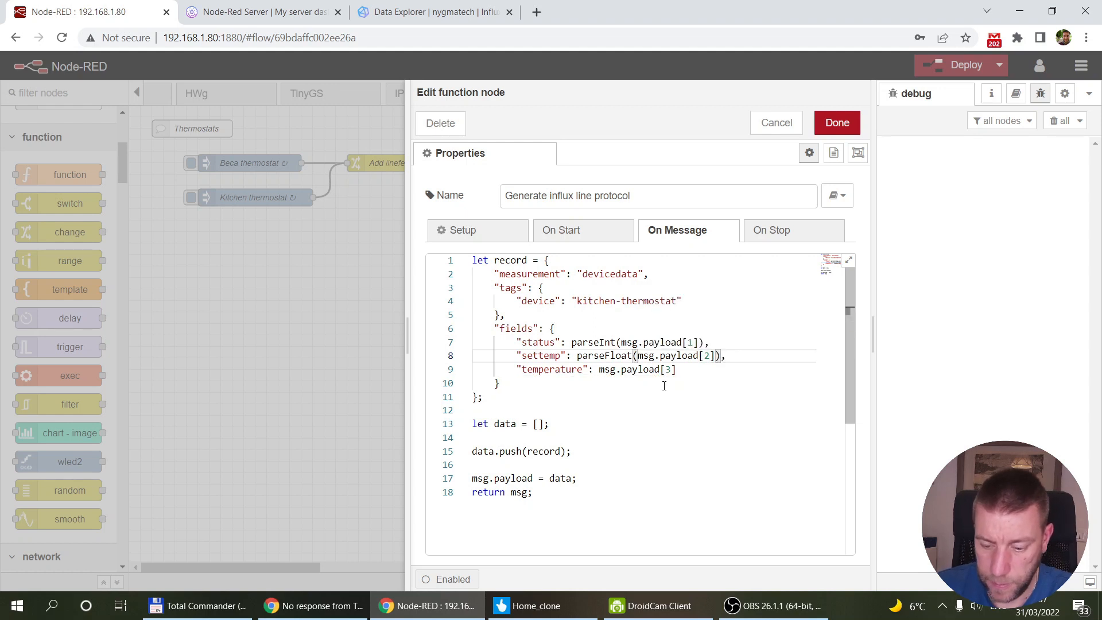
Step: Wrap the kitchen-thermostat's temperature value msg.payload[3] in parseFloat(), then save the function node and deploy the flow
{"action": "left_click", "coordinate": [601, 369]}
{"action": "type", "text": "parse"}
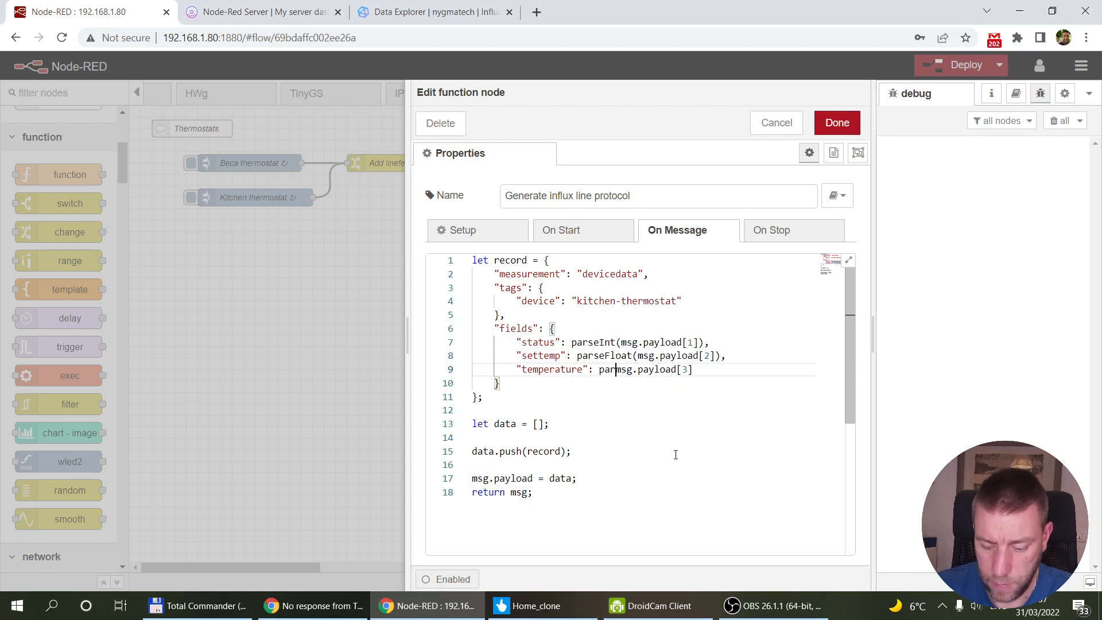
{"action": "type", "text": "Float("}
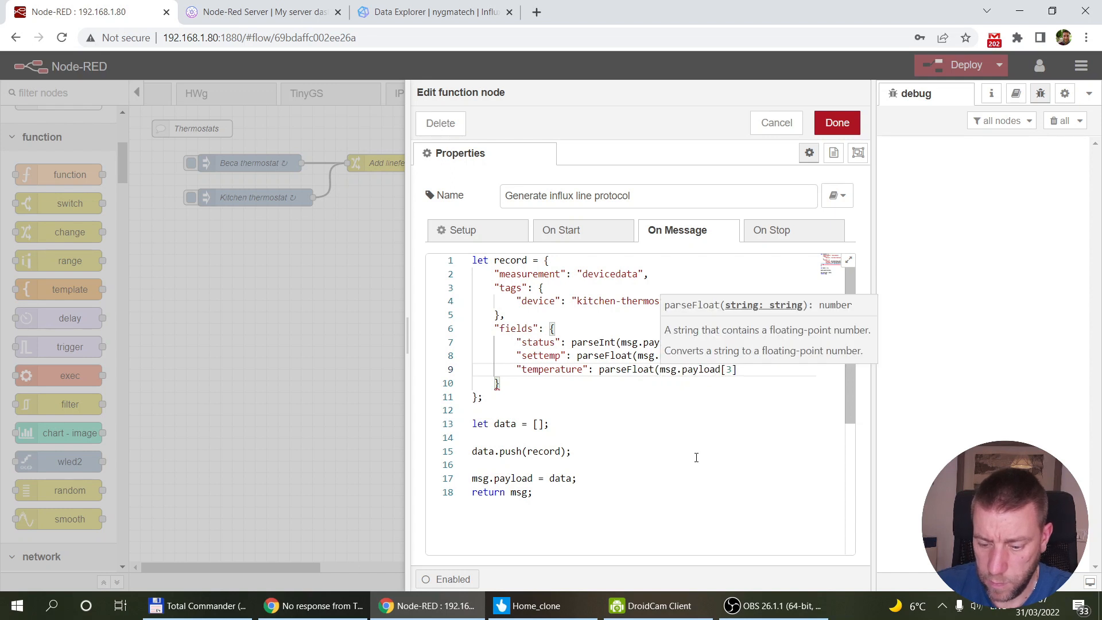
{"action": "left_click", "coordinate": [759, 373]}
{"action": "type", "text": ")"}
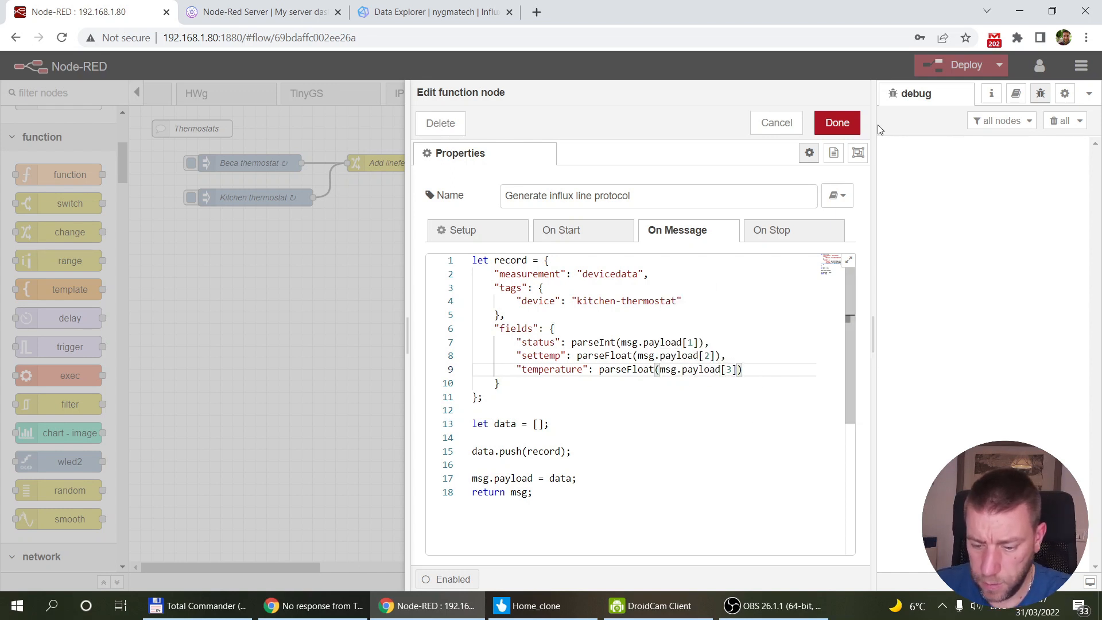
{"action": "left_click", "coordinate": [837, 123]}
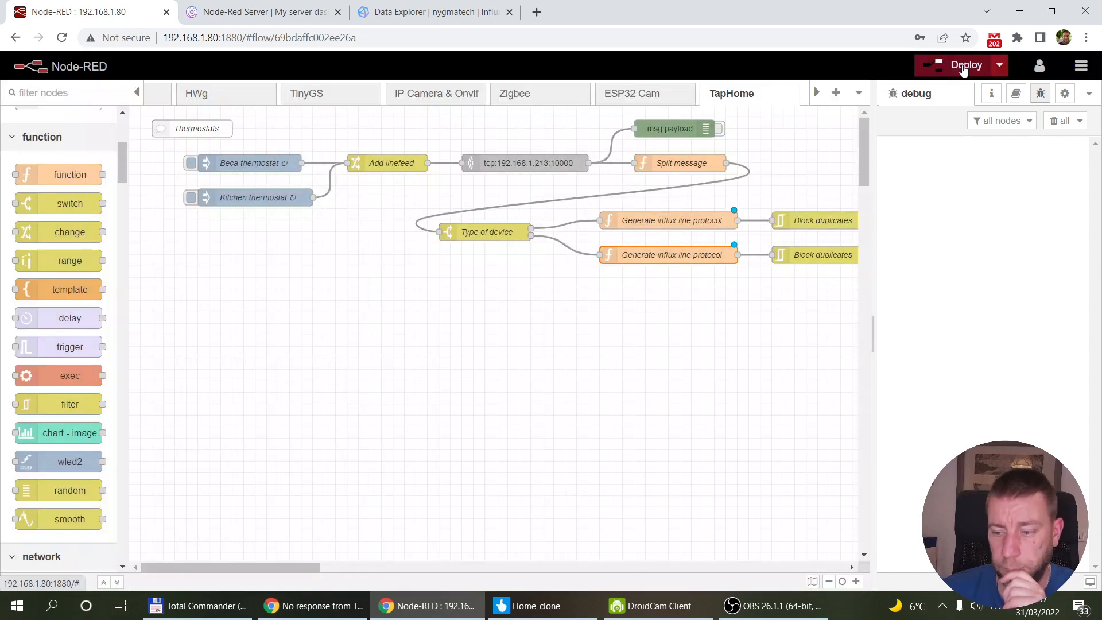
{"action": "left_click", "coordinate": [962, 65]}
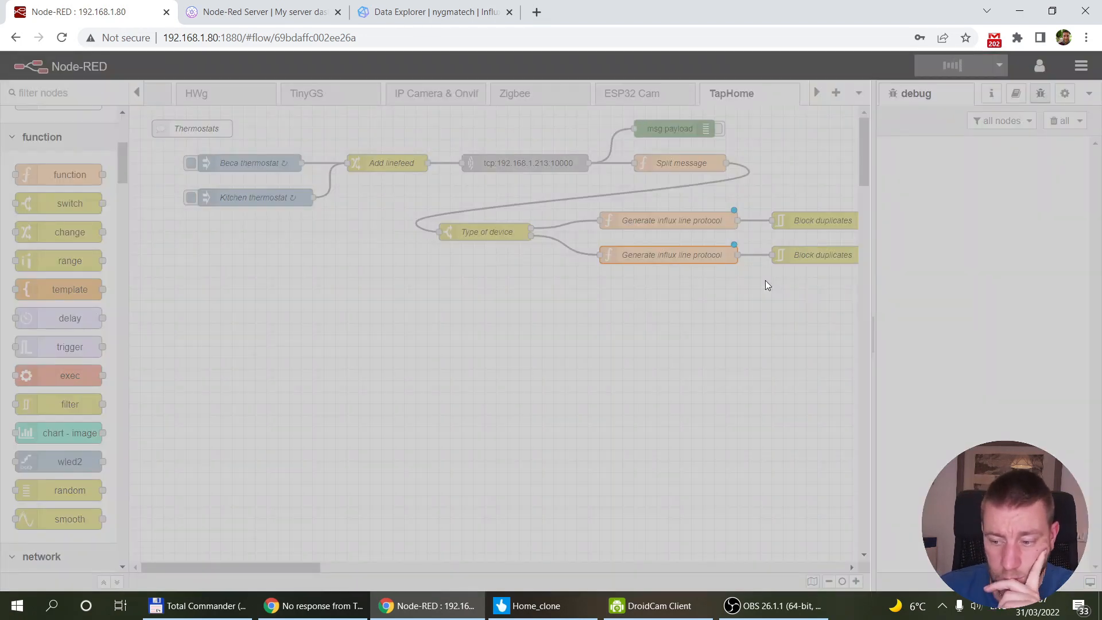
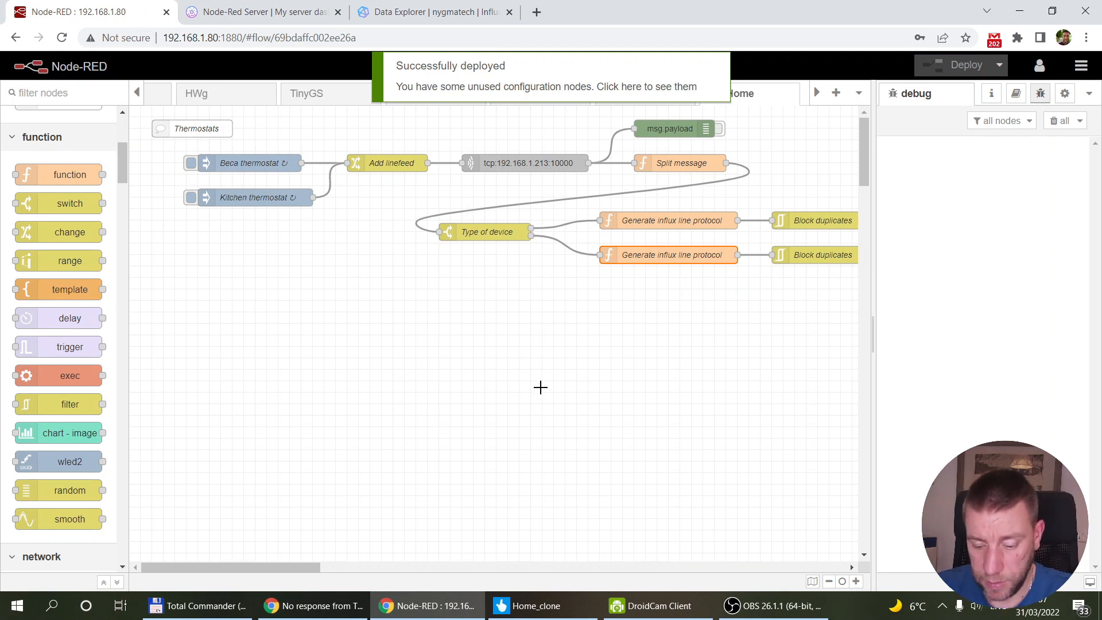
Step: Launch PuTTY and open an SSH connection to 192.168.1.80 on port 22
{"action": "left_click", "coordinate": [187, 609]}
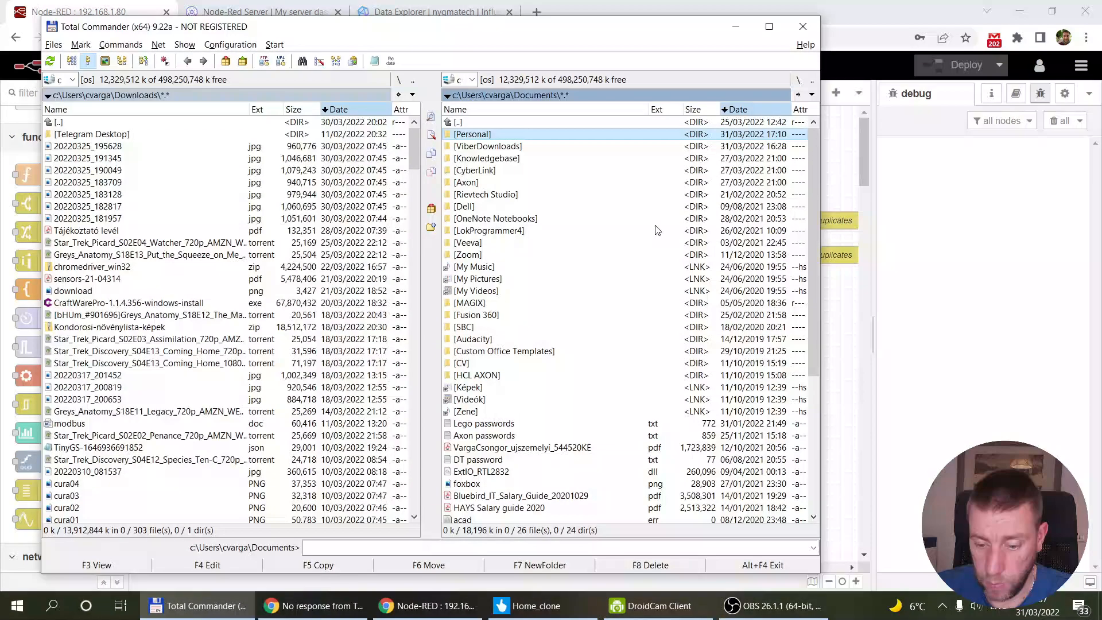
{"action": "left_click", "coordinate": [736, 26]}
{"action": "key", "text": "alt+space"}
{"action": "type", "text": "putt"}
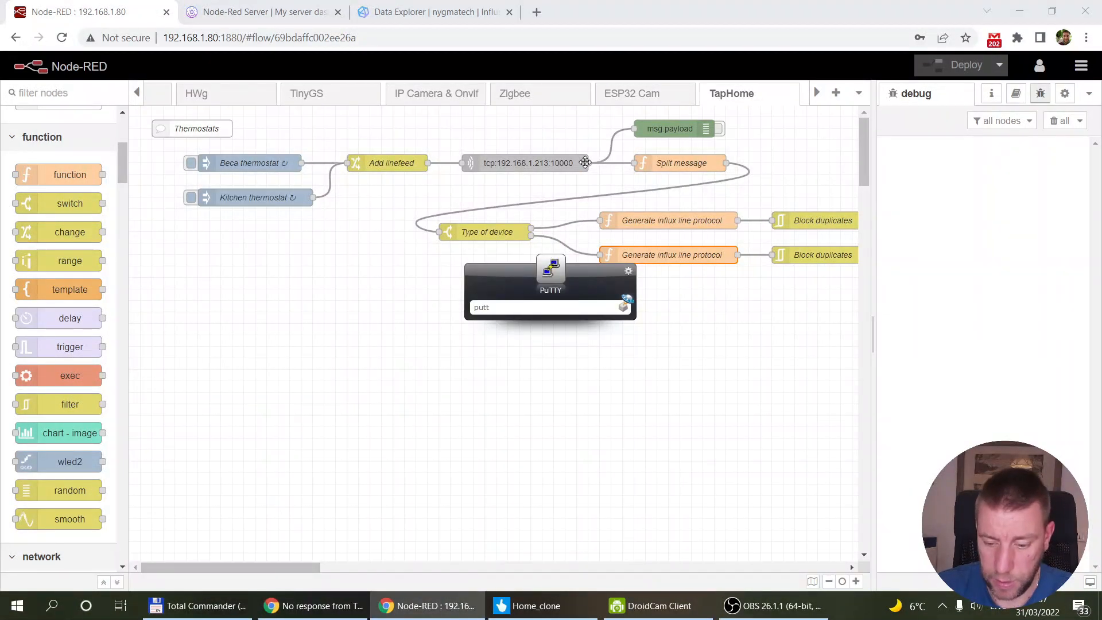
{"action": "key", "text": "Return"}
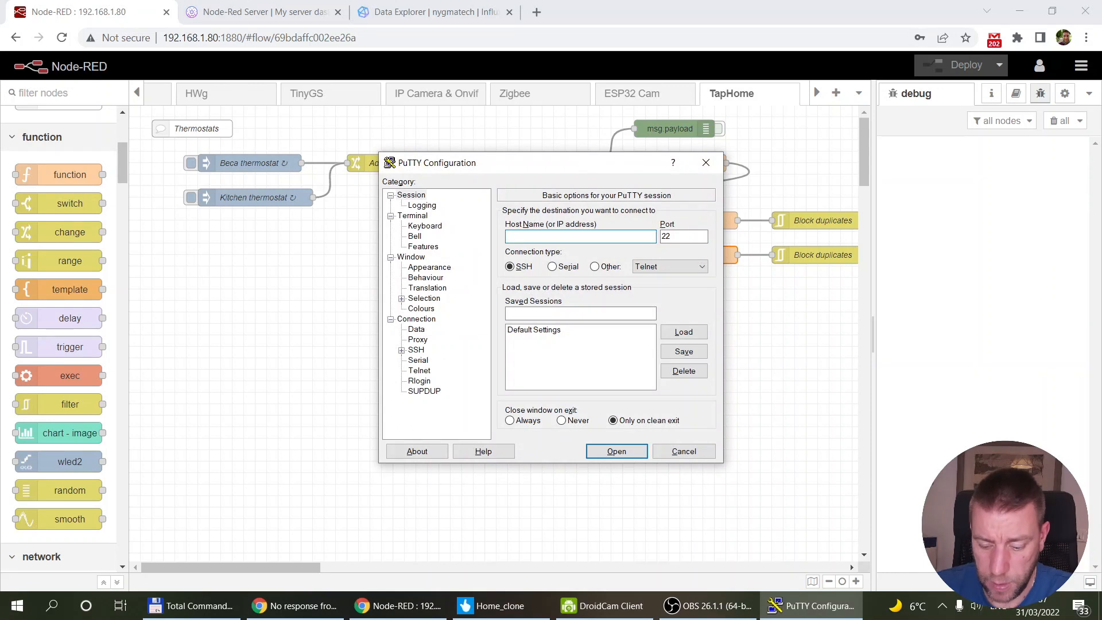
{"action": "type", "text": "192.168.1.80"}
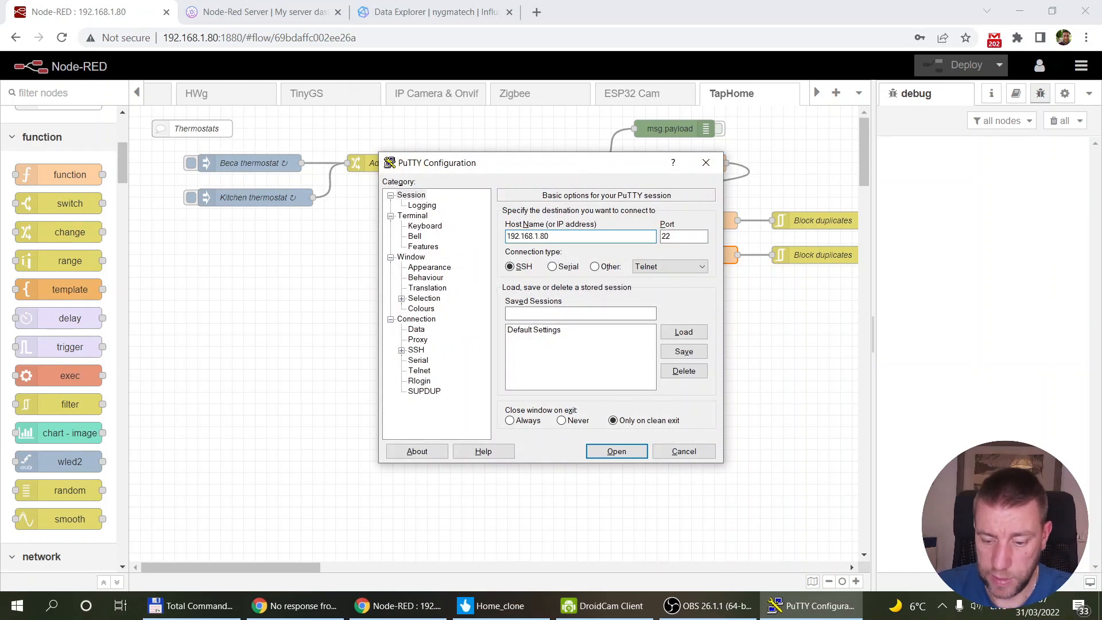
{"action": "key", "text": "Return"}
Step: Log in to the server with the account's username and password
{"action": "type", "text": "nygma"}
{"action": "key", "text": "Return"}
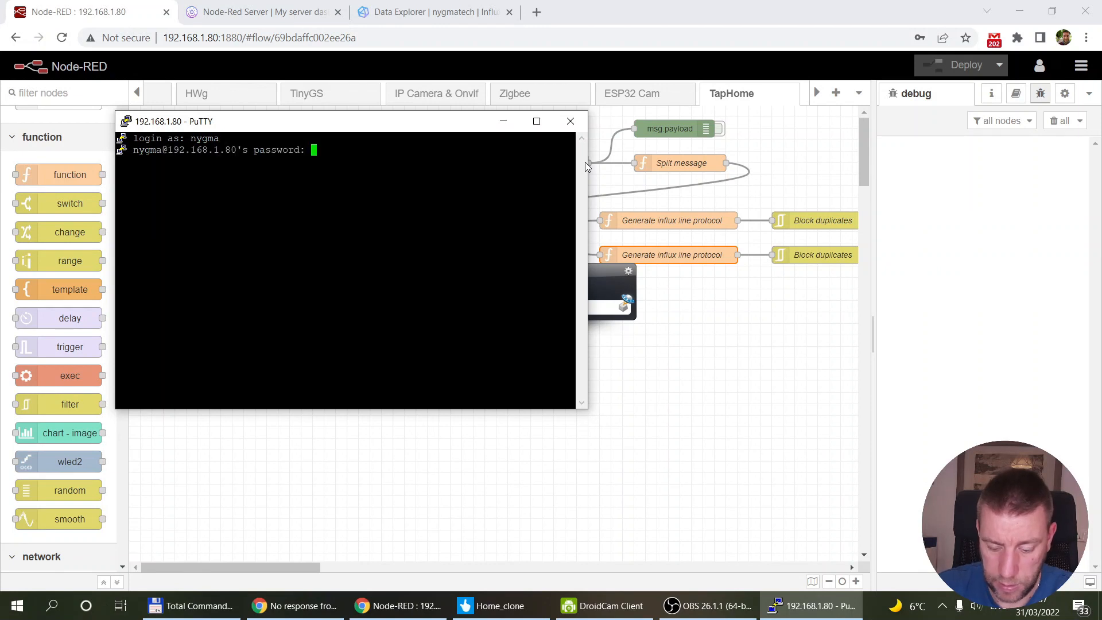
{"action": "key", "text": "Return"}
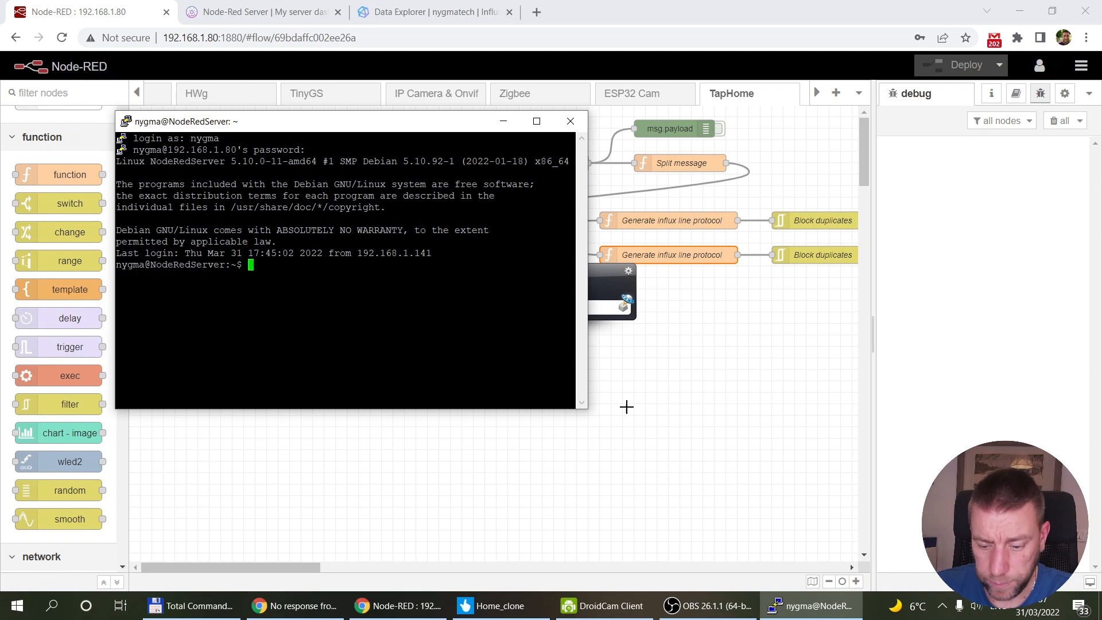
Step: Open the misc text file in Notepad and find the saved influx delete commands
{"action": "key", "text": "alt+space"}
{"action": "type", "text": "misc"}
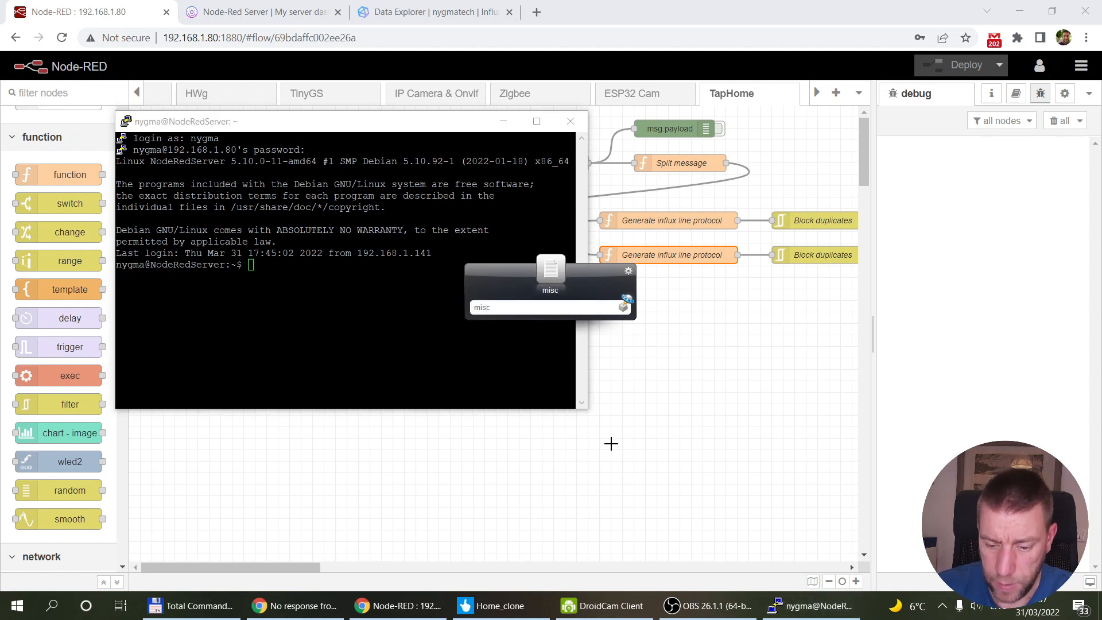
{"action": "key", "text": "Return"}
{"action": "left_click_drag", "start_coordinate": [1016, 158], "coordinate": [1020, 332]}
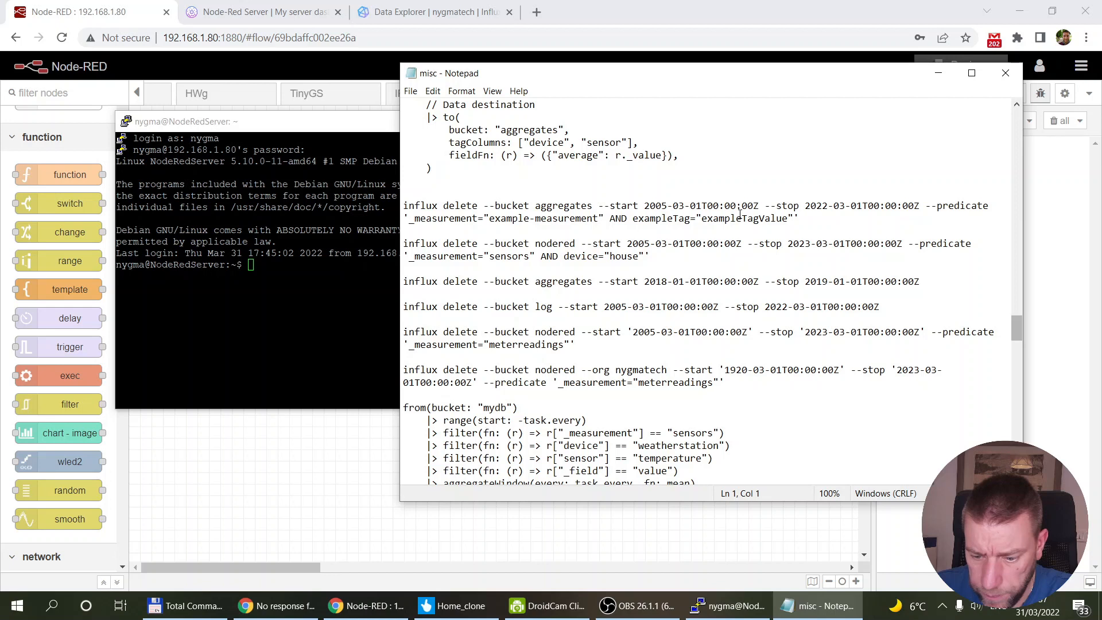
Step: Copy "influx delete --bucket aggregates --start 2005-03-01T00:00:00Z --stop 2022-03-01T00:00:00Z" without its predicate into the PuTTY terminal prompt
{"action": "left_click", "coordinate": [536, 207]}
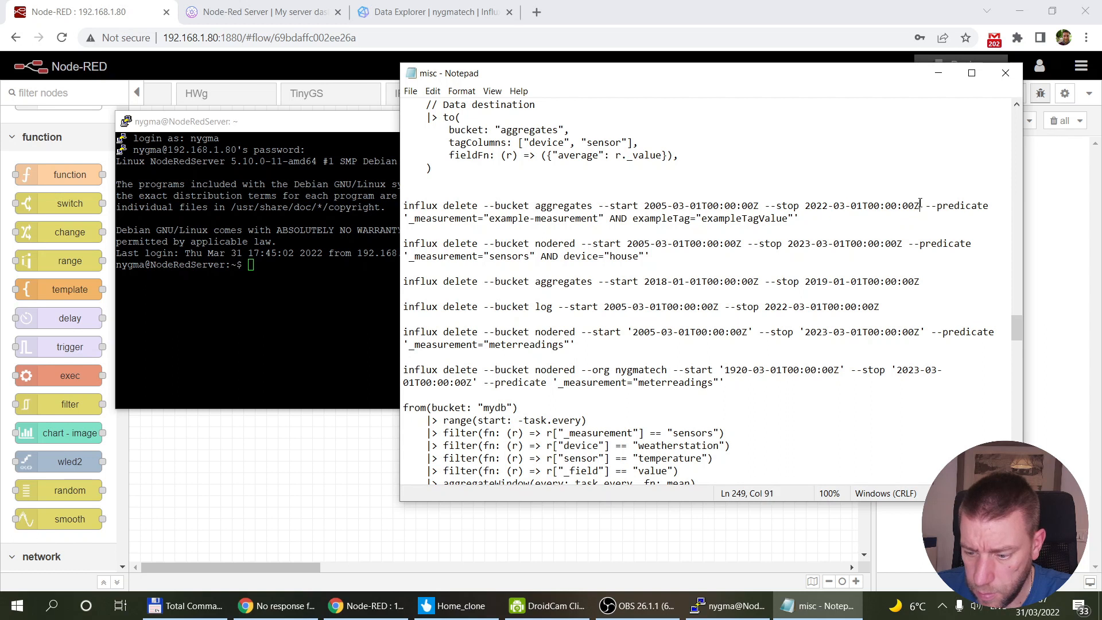
{"action": "key", "text": "shift+Home"}
{"action": "key", "text": "ctrl+c"}
{"action": "key", "text": "alt+Tab"}
{"action": "key", "text": "shift+Insert"}
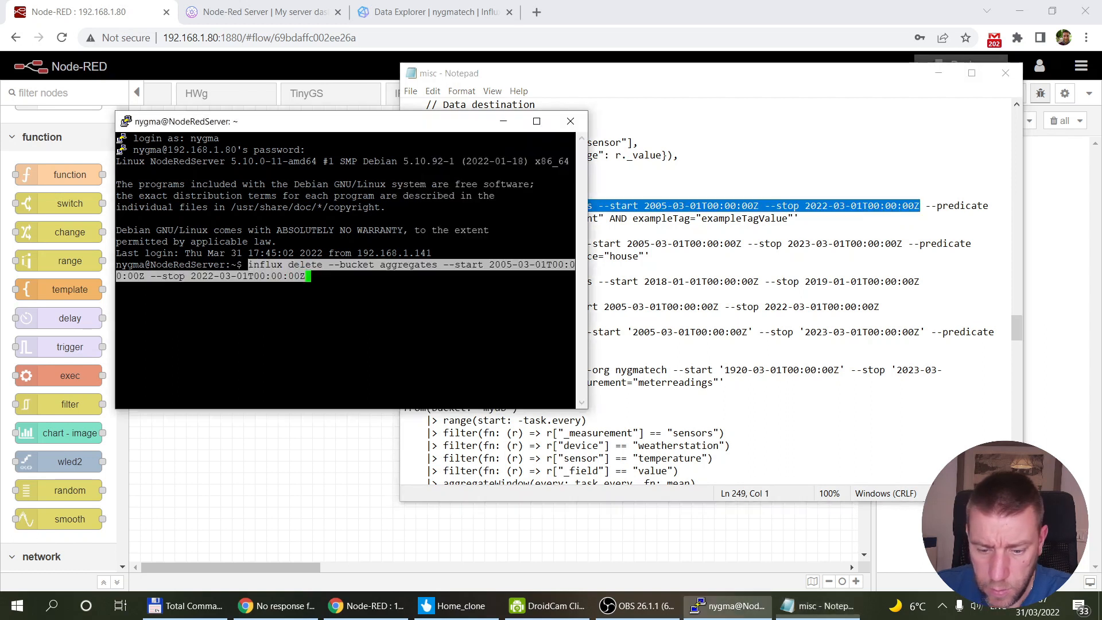
{"action": "key", "text": "Up"}
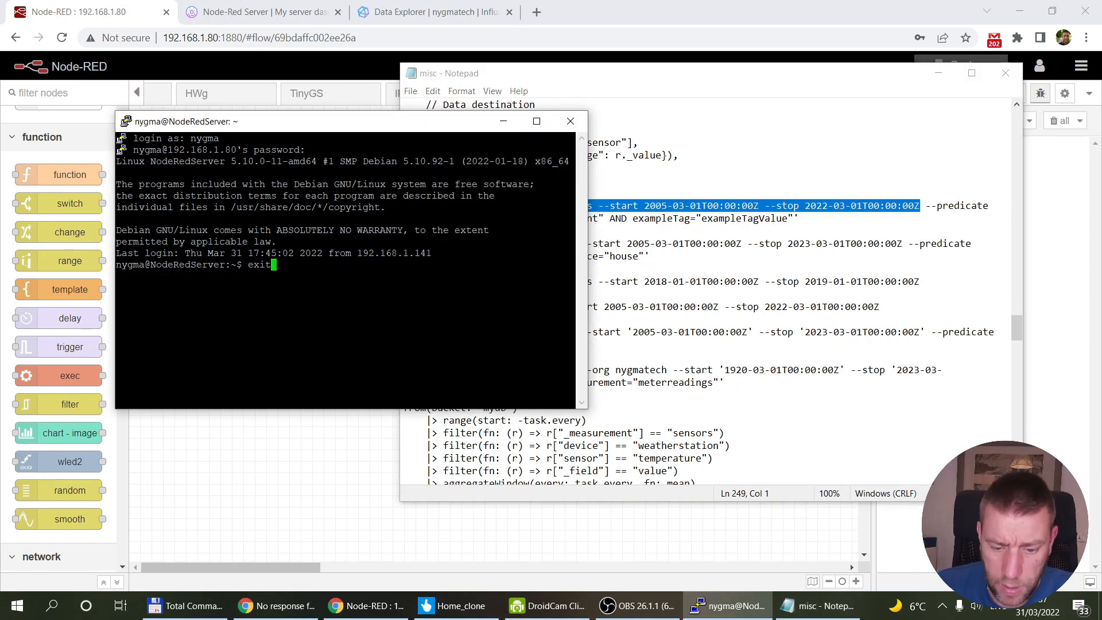
{"action": "key", "text": "Down"}
Step: Replace the bucket name aggregates with taphome in the pasted influx delete command
{"action": "key", "text": "Left"}
{"action": "key", "text": "Left"}
{"action": "key", "text": "Left"}
{"action": "key", "text": "Left"}
{"action": "key", "text": "Left"}
{"action": "key", "text": "Left"}
{"action": "key", "text": "Left"}
{"action": "key", "text": "Left"}
{"action": "key", "text": "Left"}
{"action": "key", "text": "Left"}
{"action": "key", "text": "Left"}
{"action": "key", "text": "Left"}
{"action": "key", "text": "Left"}
{"action": "key", "text": "Left"}
{"action": "key", "text": "Left"}
{"action": "key", "text": "Left"}
{"action": "key", "text": "Left"}
{"action": "key", "text": "Left"}
{"action": "key", "text": "Left"}
{"action": "key", "text": "Left"}
{"action": "key", "text": "Left"}
{"action": "key", "text": "Left"}
{"action": "key", "text": "Left"}
{"action": "key", "text": "Left"}
{"action": "key", "text": "Left"}
{"action": "key", "text": "Left"}
{"action": "key", "text": "Left"}
{"action": "key", "text": "Left"}
{"action": "key", "text": "Left"}
{"action": "key", "text": "Left"}
{"action": "key", "text": "Left"}
{"action": "key", "text": "Left"}
{"action": "key", "text": "Left"}
{"action": "key", "text": "Left"}
{"action": "key", "text": "Left"}
{"action": "key", "text": "Left"}
{"action": "key", "text": "Left"}
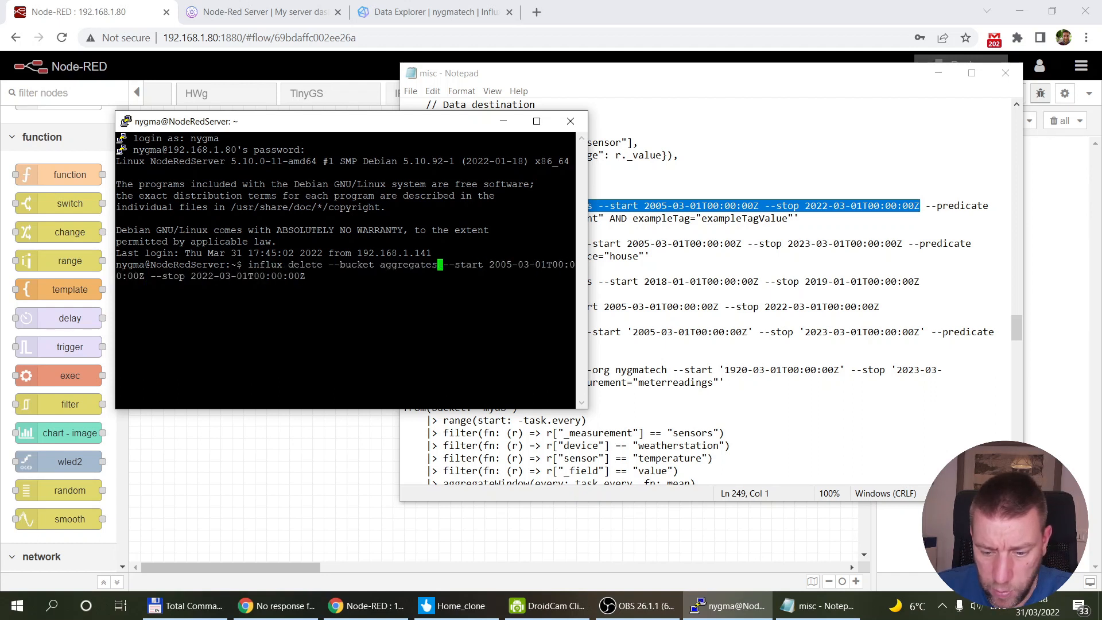
{"action": "key", "text": "BackSpace"}
{"action": "key", "text": "BackSpace"}
{"action": "key", "text": "BackSpace"}
{"action": "key", "text": "BackSpace"}
{"action": "key", "text": "BackSpace"}
{"action": "key", "text": "BackSpace"}
{"action": "key", "text": "BackSpace"}
{"action": "key", "text": "BackSpace"}
{"action": "key", "text": "BackSpace"}
{"action": "key", "text": "Delete"}
{"action": "type", "text": "taphome"}
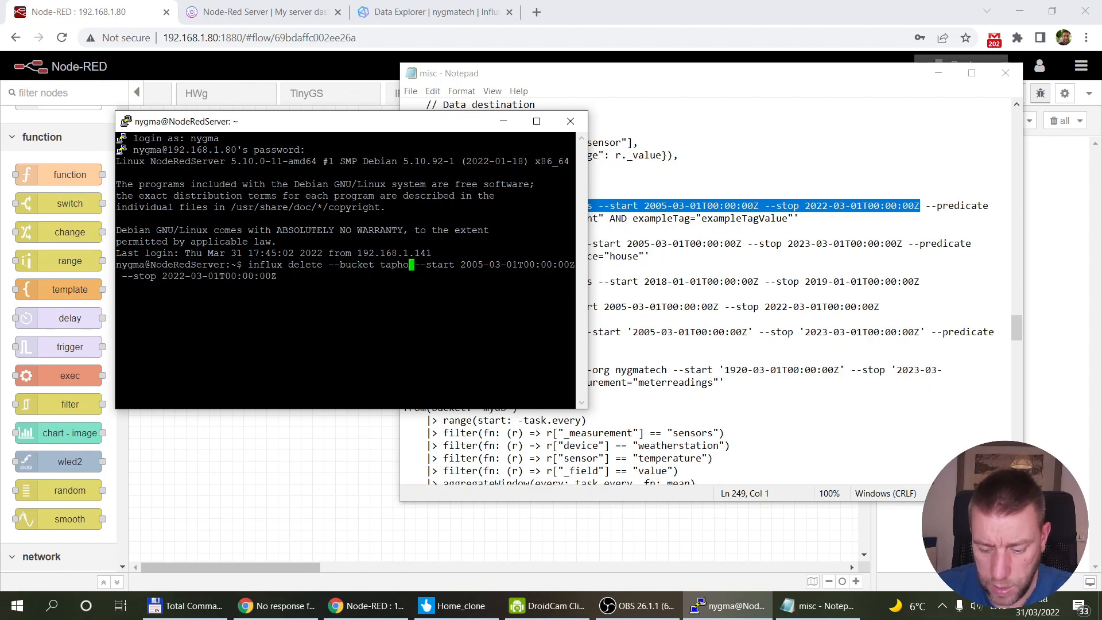
{"action": "key", "text": "BackSpace"}
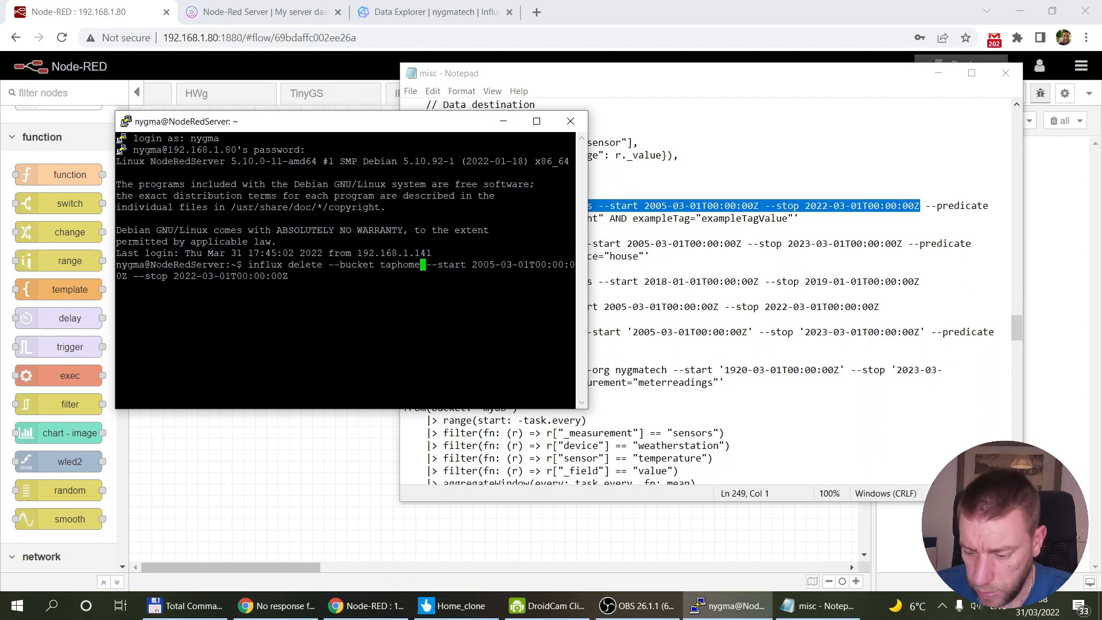
Step: Change the command's stop date to 2023-03-01T00:00:00Z and run the deletion
{"action": "key", "text": "Left"}
{"action": "key", "text": "Left"}
{"action": "key", "text": "Left"}
{"action": "key", "text": "Left"}
{"action": "key", "text": "Left"}
{"action": "key", "text": "Left"}
{"action": "key", "text": "Left"}
{"action": "key", "text": "Left"}
{"action": "key", "text": "Left"}
{"action": "key", "text": "Left"}
{"action": "key", "text": "Left"}
{"action": "key", "text": "Left"}
{"action": "key", "text": "Left"}
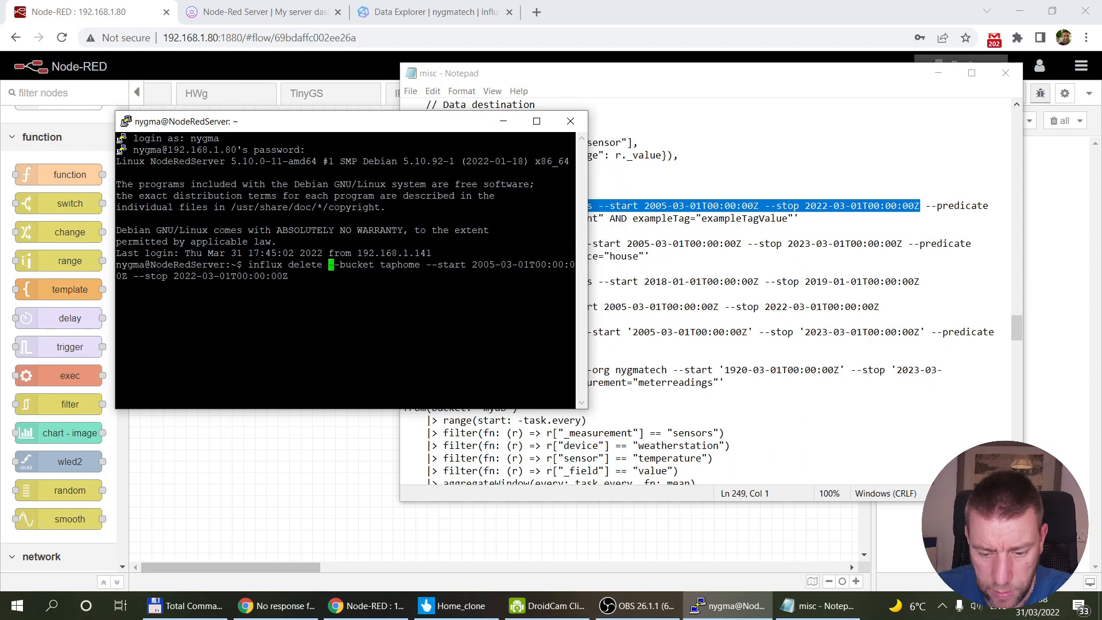
{"action": "key", "text": "Right"}
{"action": "key", "text": "Right"}
{"action": "key", "text": "Right"}
{"action": "key", "text": "Right"}
{"action": "key", "text": "Right"}
{"action": "key", "text": "Right"}
{"action": "key", "text": "Right"}
{"action": "key", "text": "Right"}
{"action": "key", "text": "Right"}
{"action": "key", "text": "Right"}
{"action": "key", "text": "Right"}
{"action": "key", "text": "Right"}
{"action": "key", "text": "Right"}
{"action": "key", "text": "Right"}
{"action": "key", "text": "Right"}
{"action": "key", "text": "Right"}
{"action": "key", "text": "Right"}
{"action": "key", "text": "Right"}
{"action": "key", "text": "Right"}
{"action": "key", "text": "Right"}
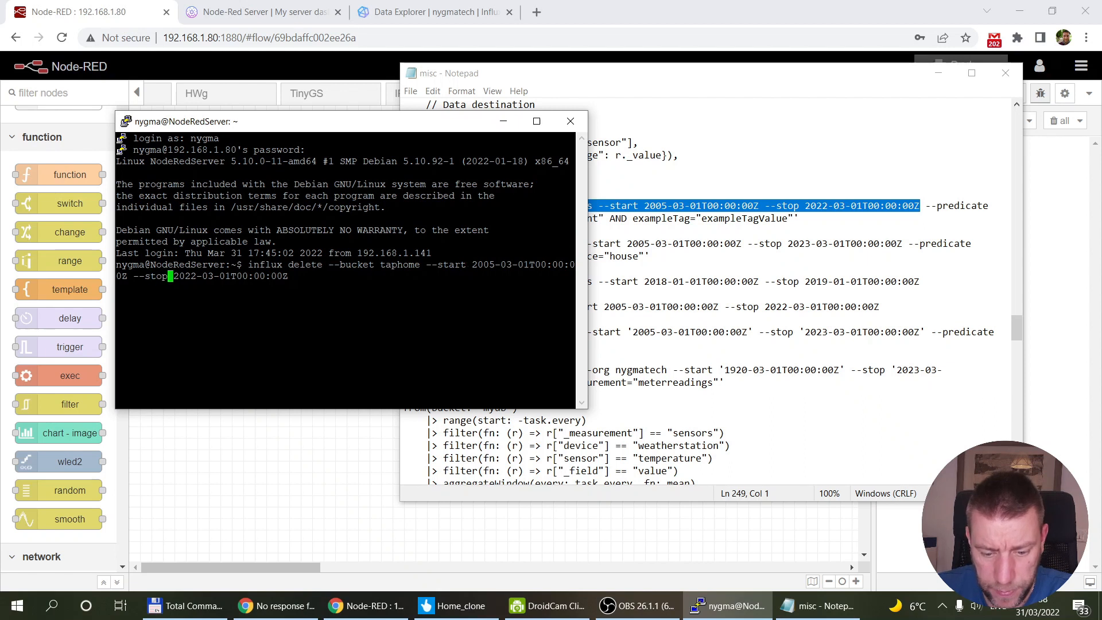
{"action": "key", "text": "Right"}
{"action": "key", "text": "BackSpace"}
{"action": "type", "text": "3"}
{"action": "key", "text": "Return"}
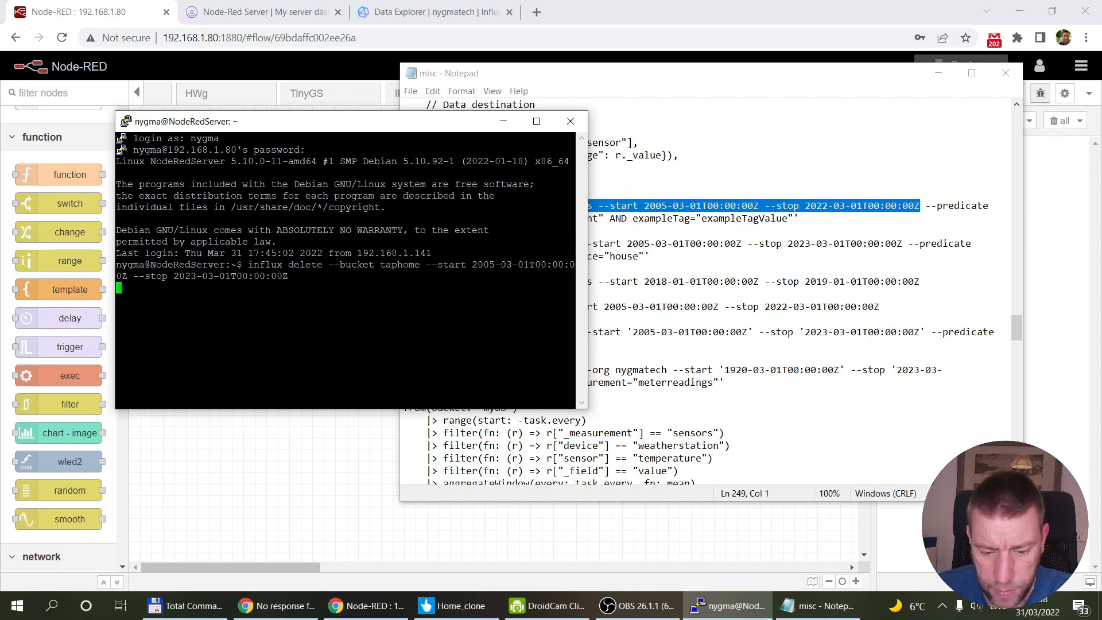
Step: Switch to the InfluxDB Data Explorer and rerun the taphome temperature query
{"action": "left_click", "coordinate": [496, 6]}
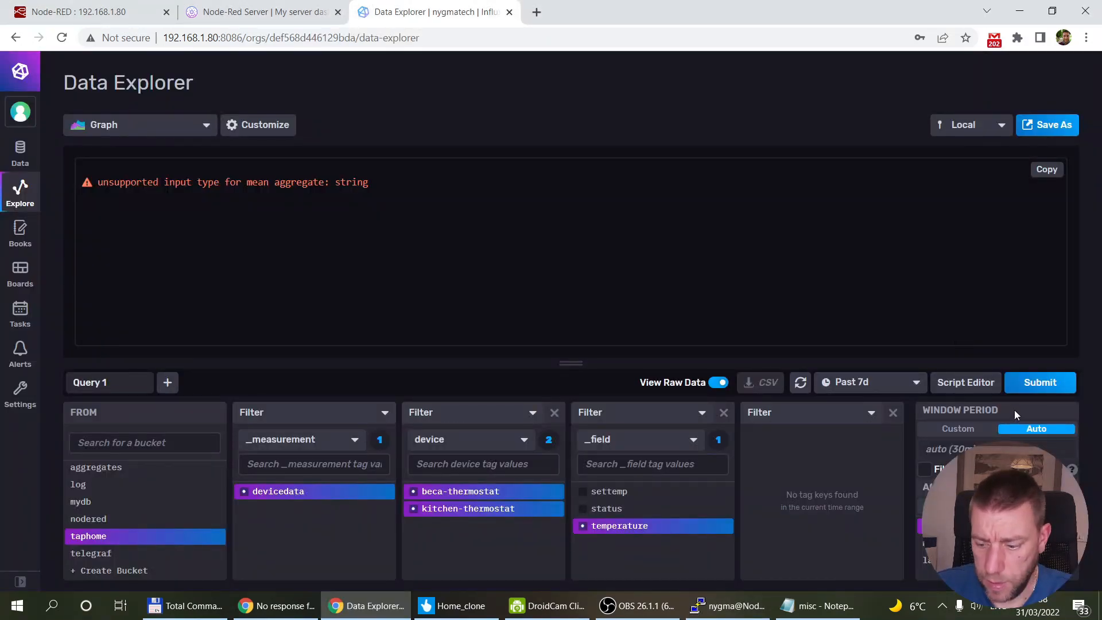
{"action": "left_click", "coordinate": [1032, 383]}
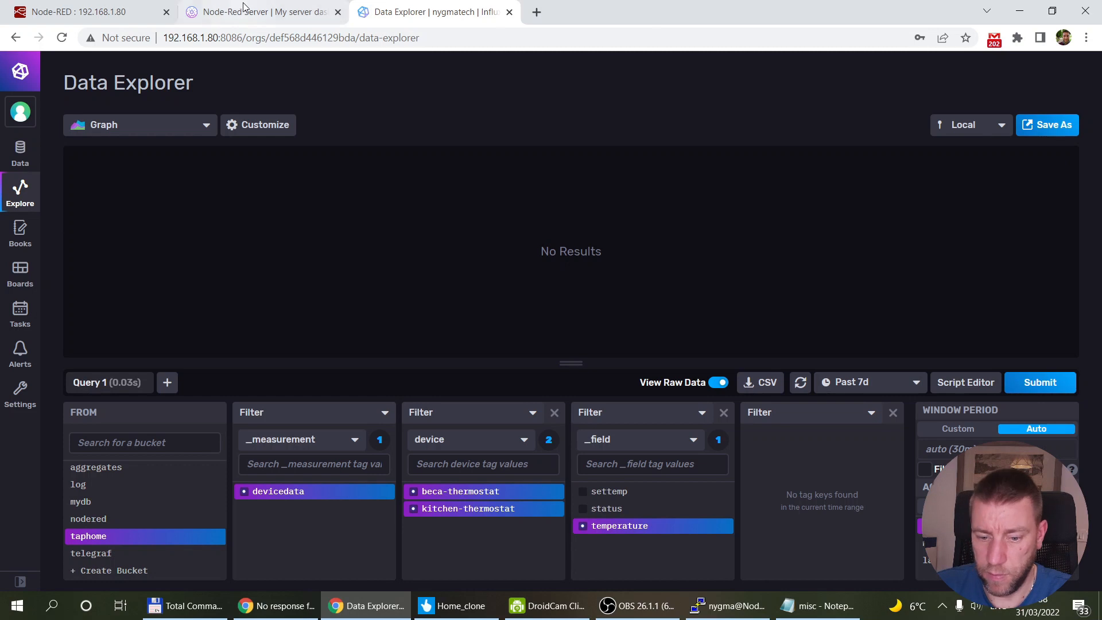
Step: Manually inject the Beca thermostat and Kitchen thermostat requests in Node-RED, and return to the InfluxDB Data Explorer
{"action": "left_click", "coordinate": [86, 11]}
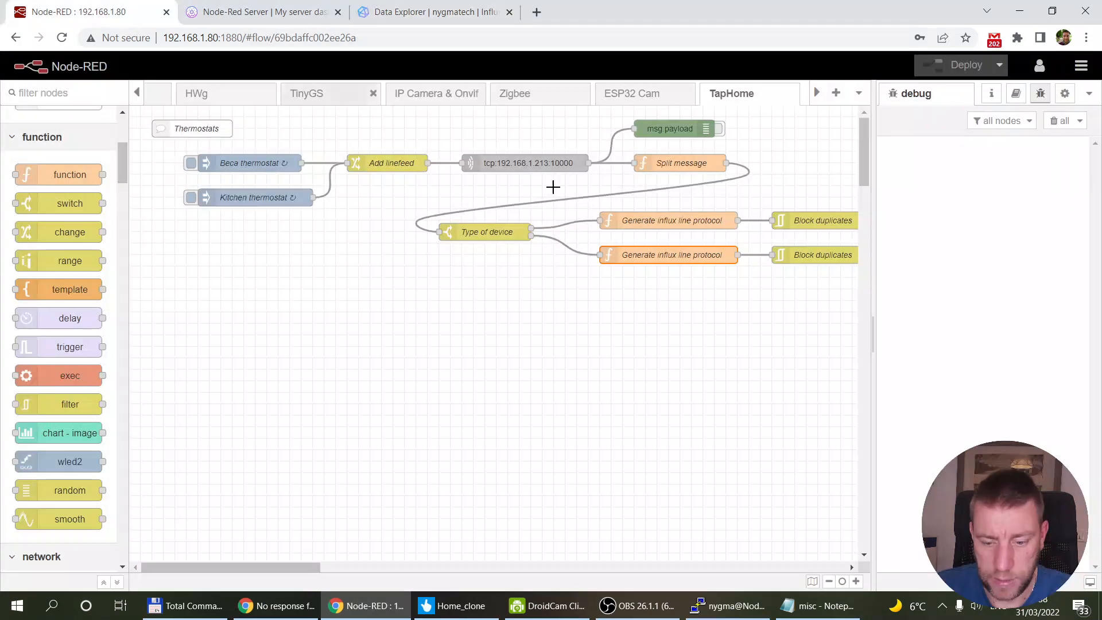
{"action": "left_click", "coordinate": [191, 163]}
{"action": "left_click", "coordinate": [191, 198]}
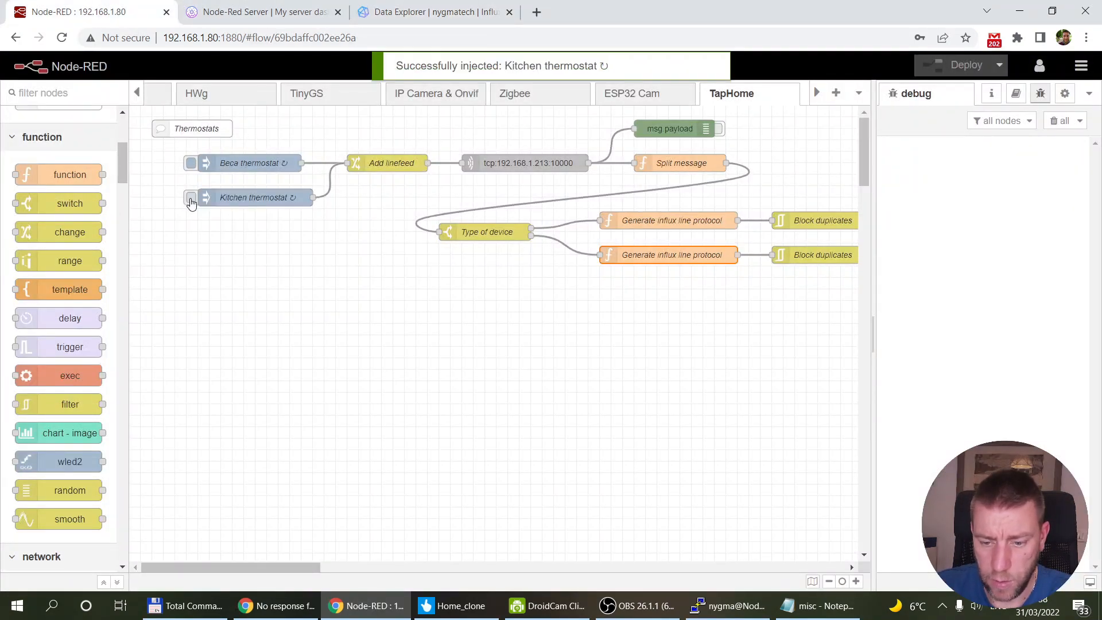
{"action": "left_click", "coordinate": [383, 7]}
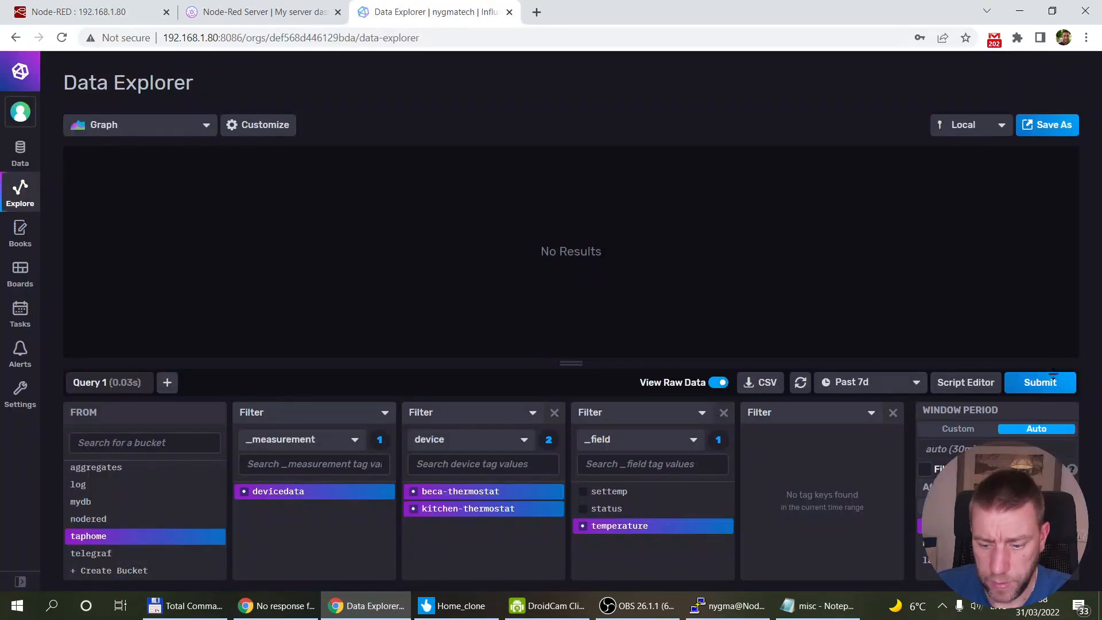
Step: Rerun the taphome temperature query, and query both thermostats again with the settemp and status fields included
{"action": "left_click", "coordinate": [1047, 384]}
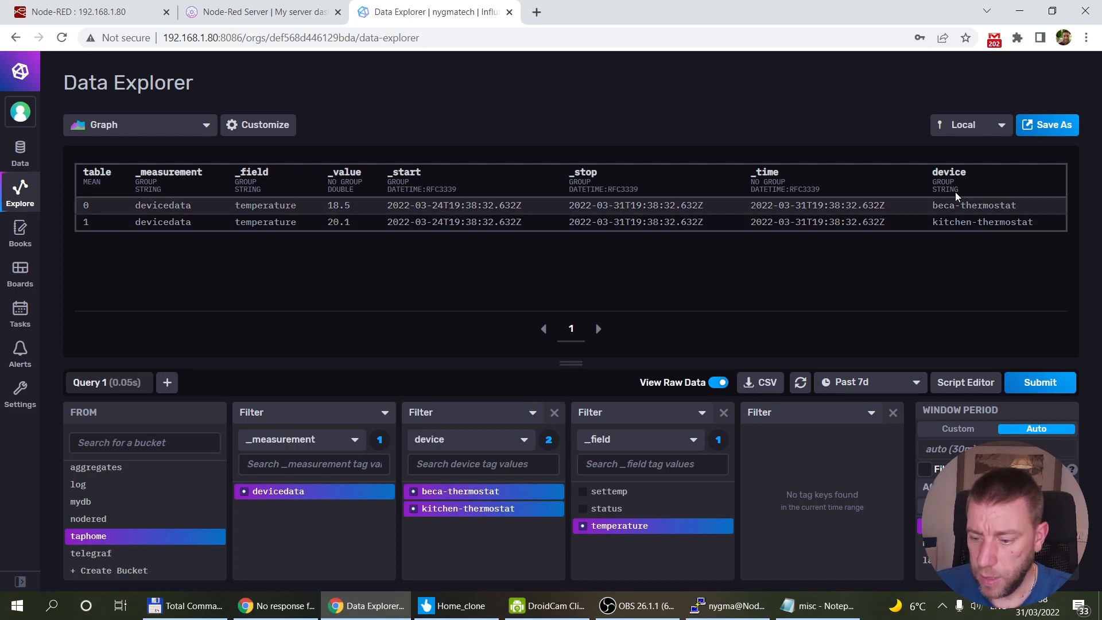
{"action": "left_click", "coordinate": [583, 509]}
{"action": "left_click", "coordinate": [582, 491]}
{"action": "left_click", "coordinate": [1043, 383]}
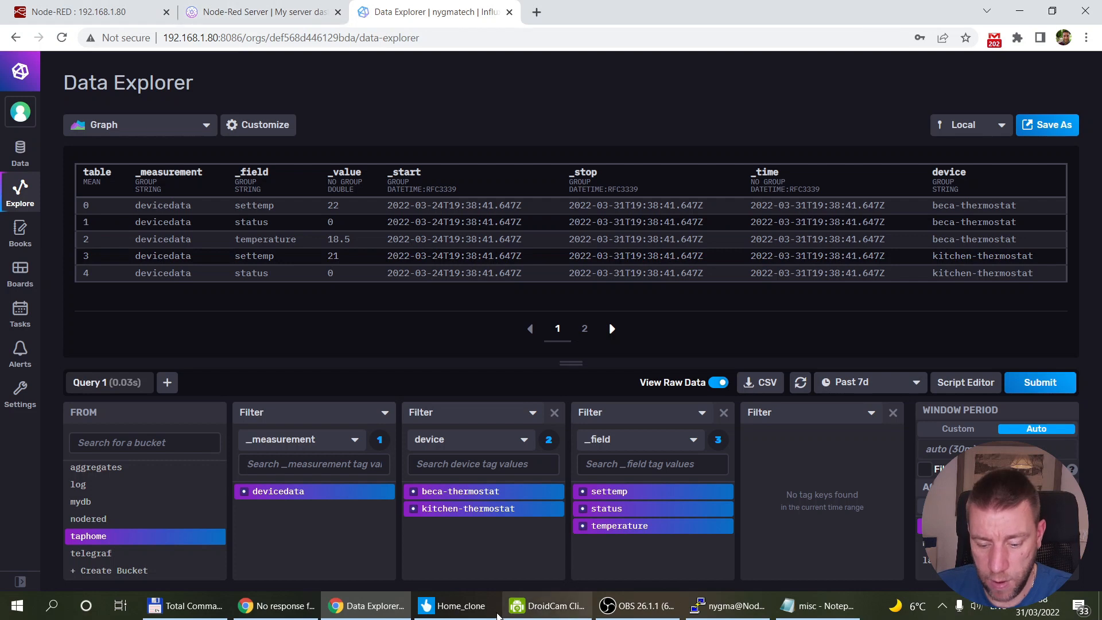
Step: Switch to the TapHome app and add a new Integration protocol TCP interface to the exposed devices
{"action": "left_click", "coordinate": [451, 613]}
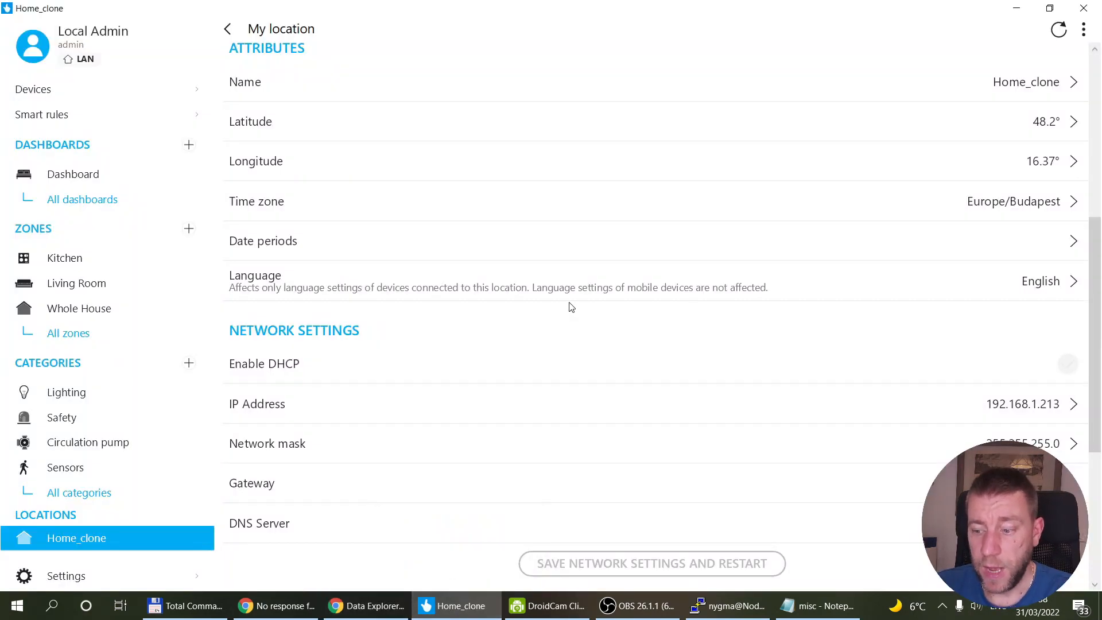
{"action": "left_click", "coordinate": [229, 30]}
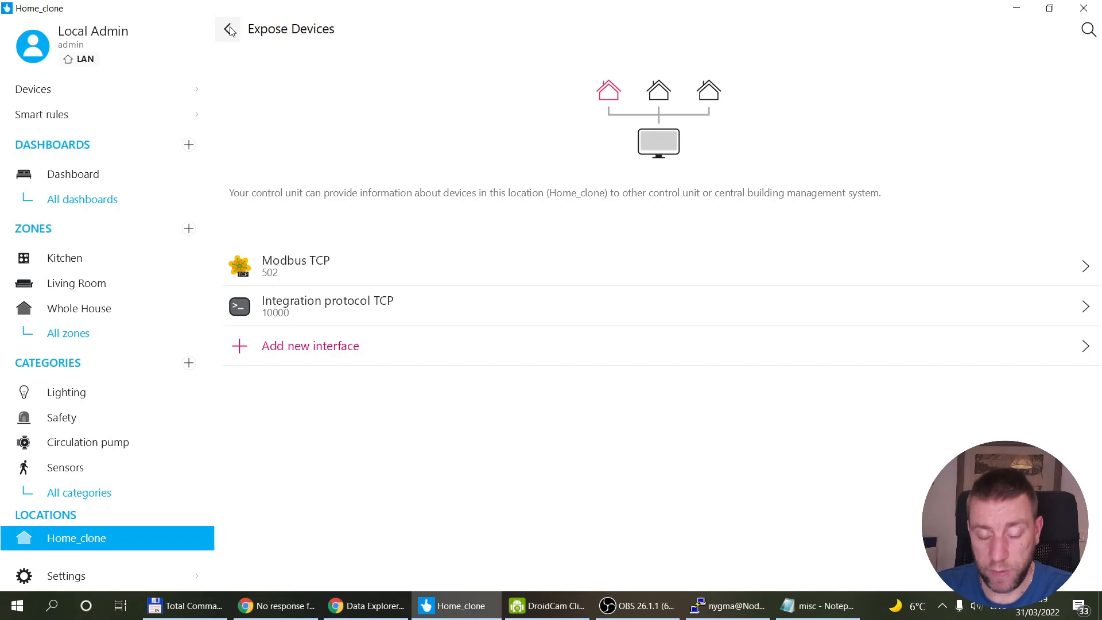
{"action": "left_click", "coordinate": [308, 350]}
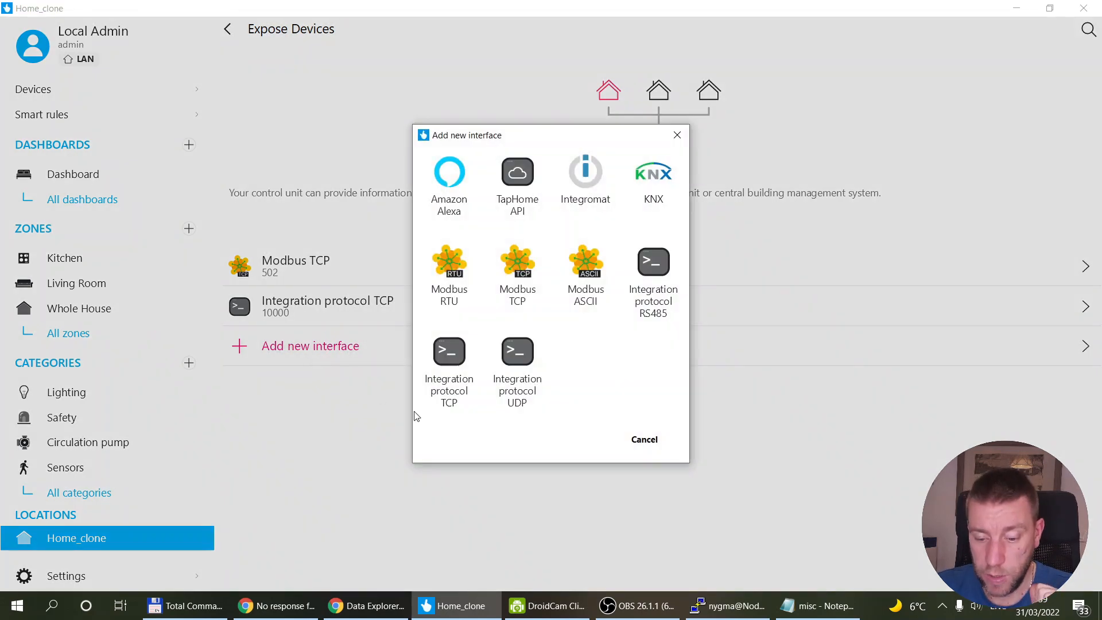
{"action": "left_click", "coordinate": [449, 395]}
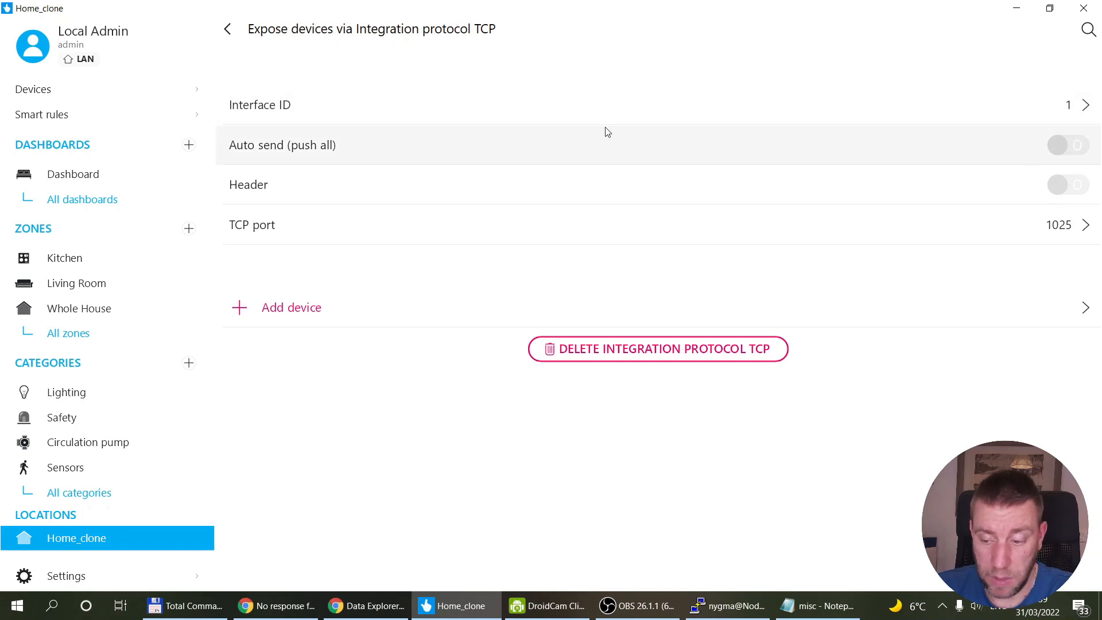
Step: Enable Auto send (push all) for the new interface and set its TCP port to 10001
{"action": "left_click", "coordinate": [1057, 146]}
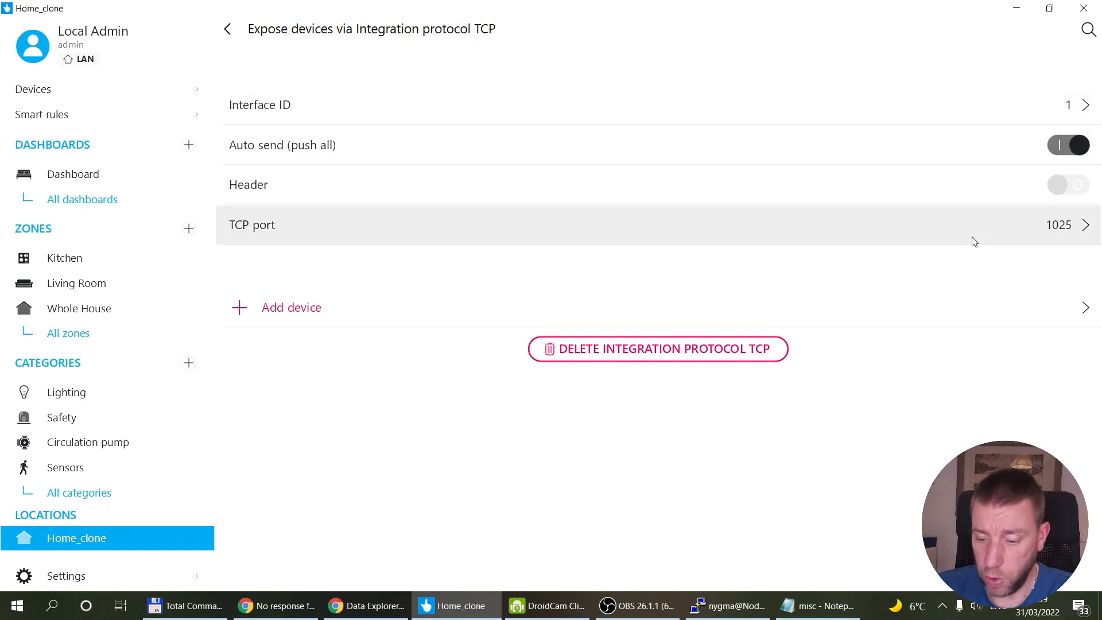
{"action": "left_click", "coordinate": [971, 238]}
{"action": "type", "text": "10001"}
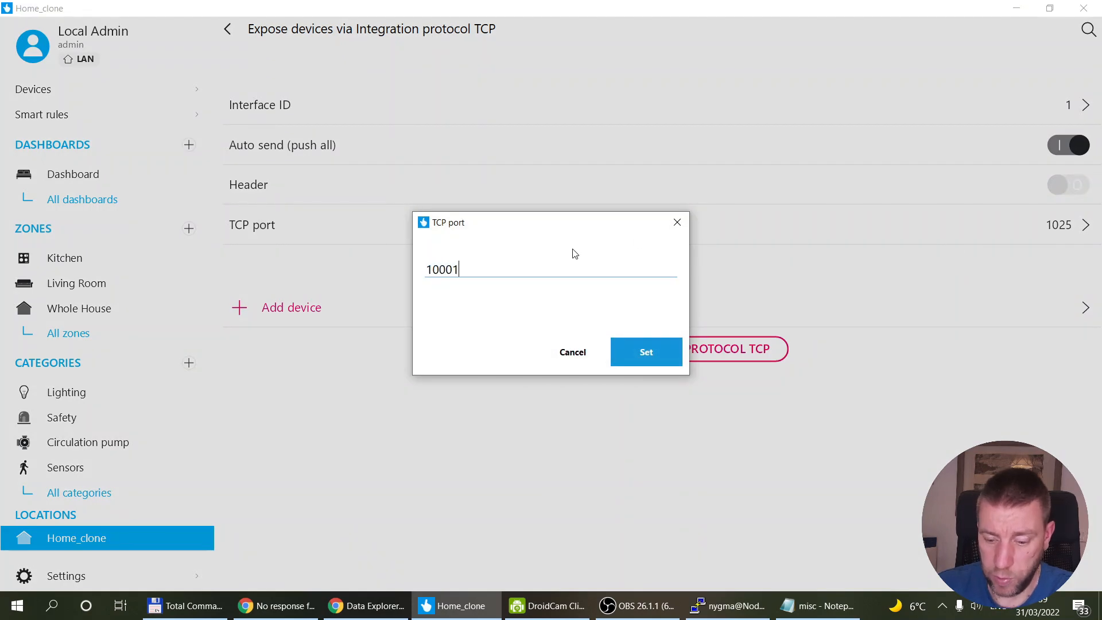
{"action": "left_click", "coordinate": [630, 346]}
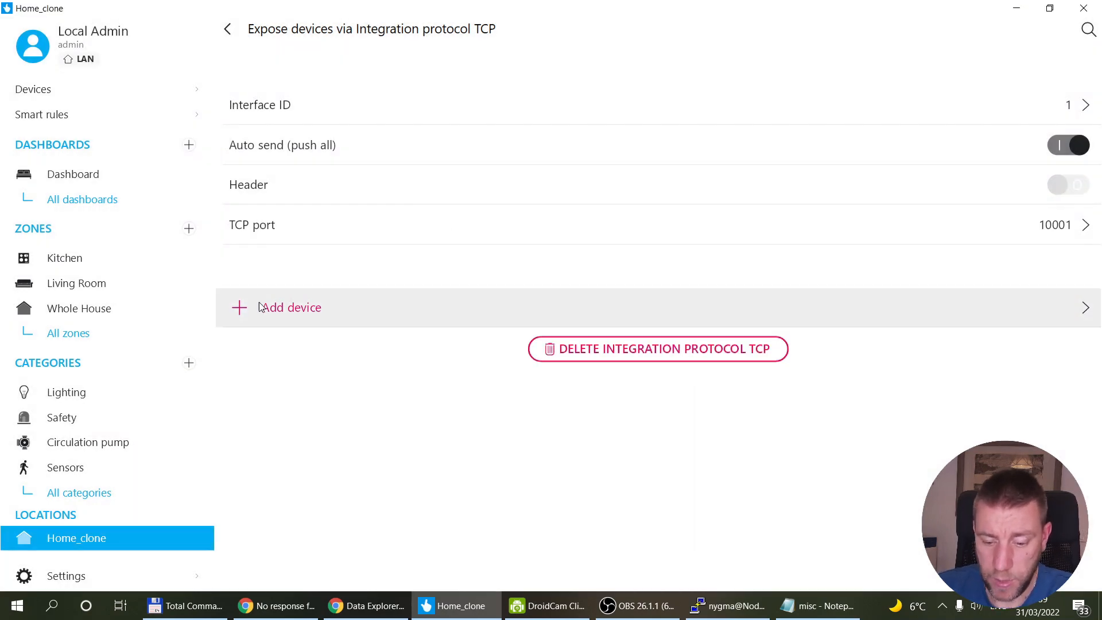
Step: Add the Kitchen Light, Living Room Light and Presence devices to the new TCP interface
{"action": "left_click", "coordinate": [256, 307]}
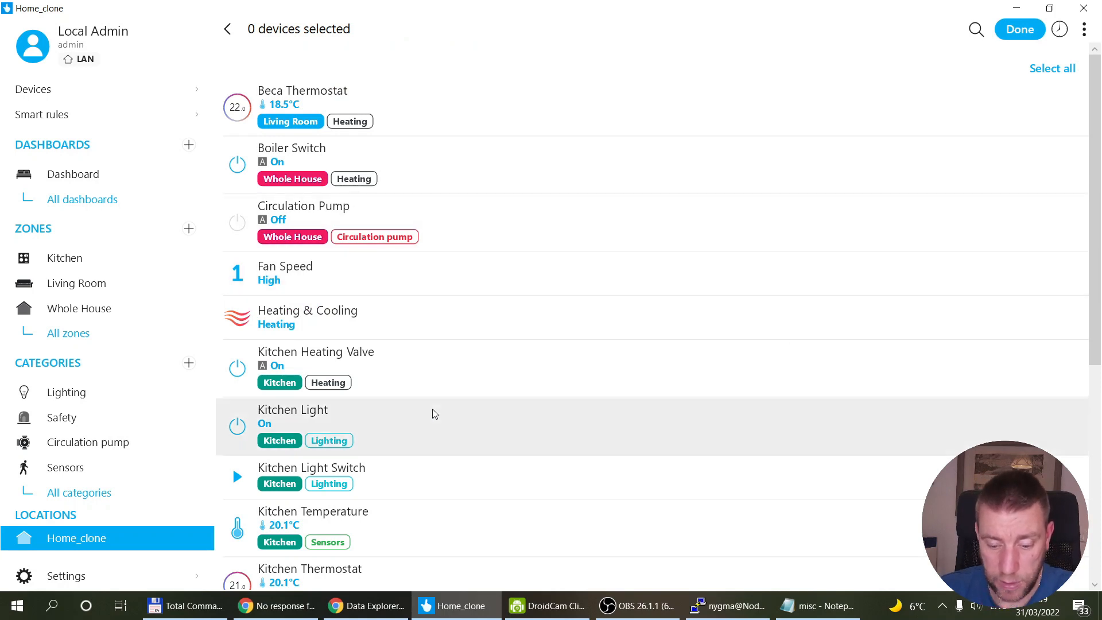
{"action": "left_click", "coordinate": [434, 413]}
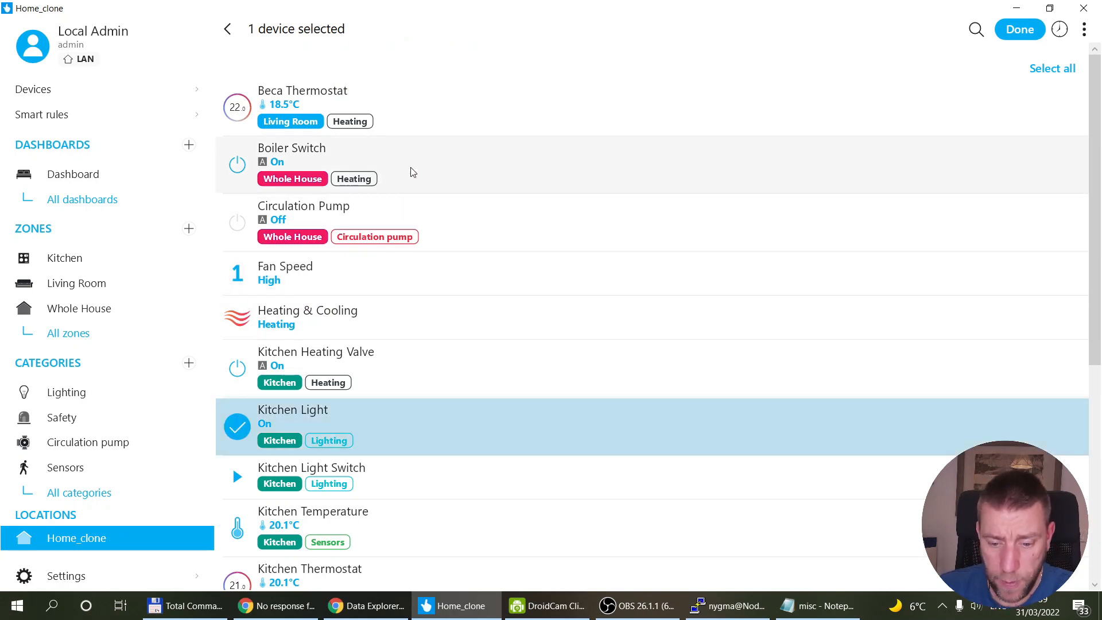
{"action": "scroll", "coordinate": [411, 170], "scroll_direction": "down", "scroll_amount": 1}
{"action": "scroll", "coordinate": [411, 170], "scroll_direction": "down", "scroll_amount": 3}
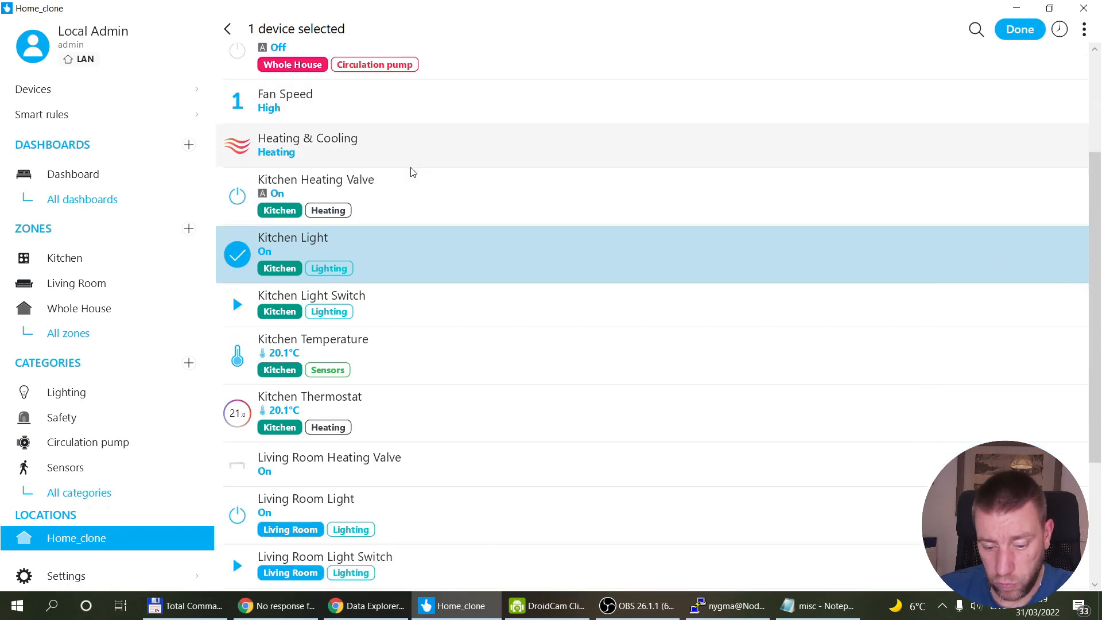
{"action": "scroll", "coordinate": [411, 171], "scroll_direction": "down", "scroll_amount": 3}
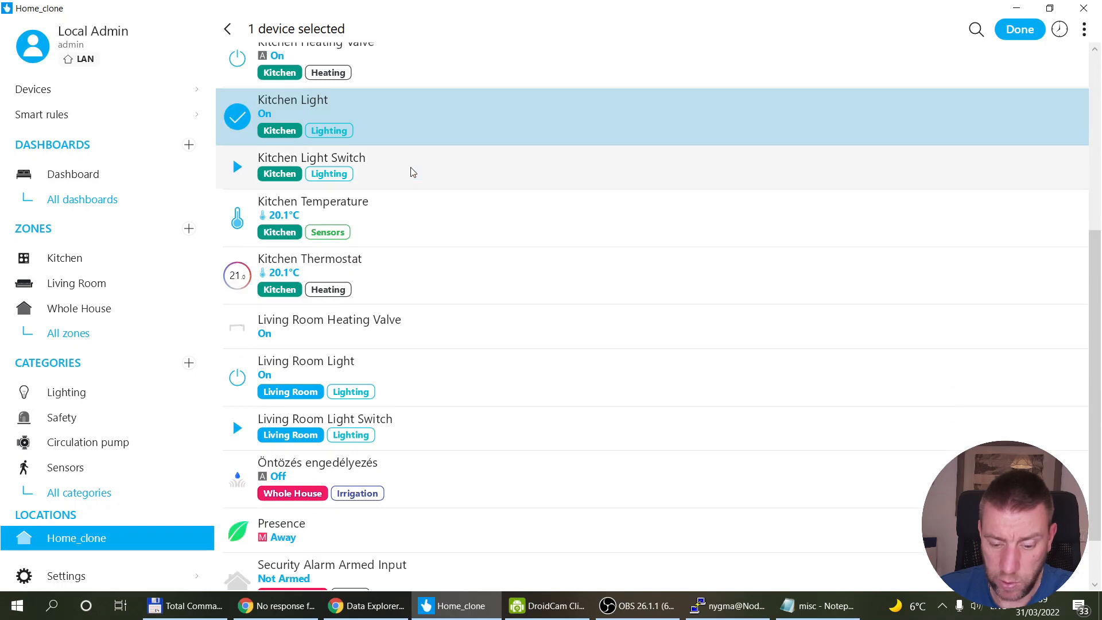
{"action": "left_click", "coordinate": [402, 376]}
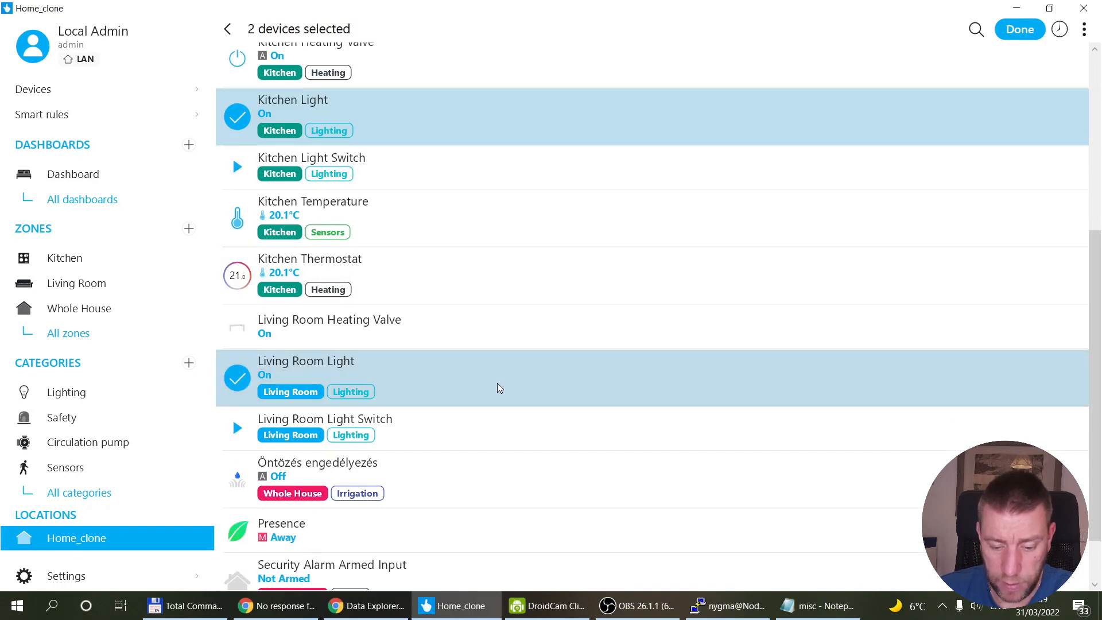
{"action": "scroll", "coordinate": [488, 384], "scroll_direction": "down", "scroll_amount": 2}
{"action": "left_click", "coordinate": [319, 474]}
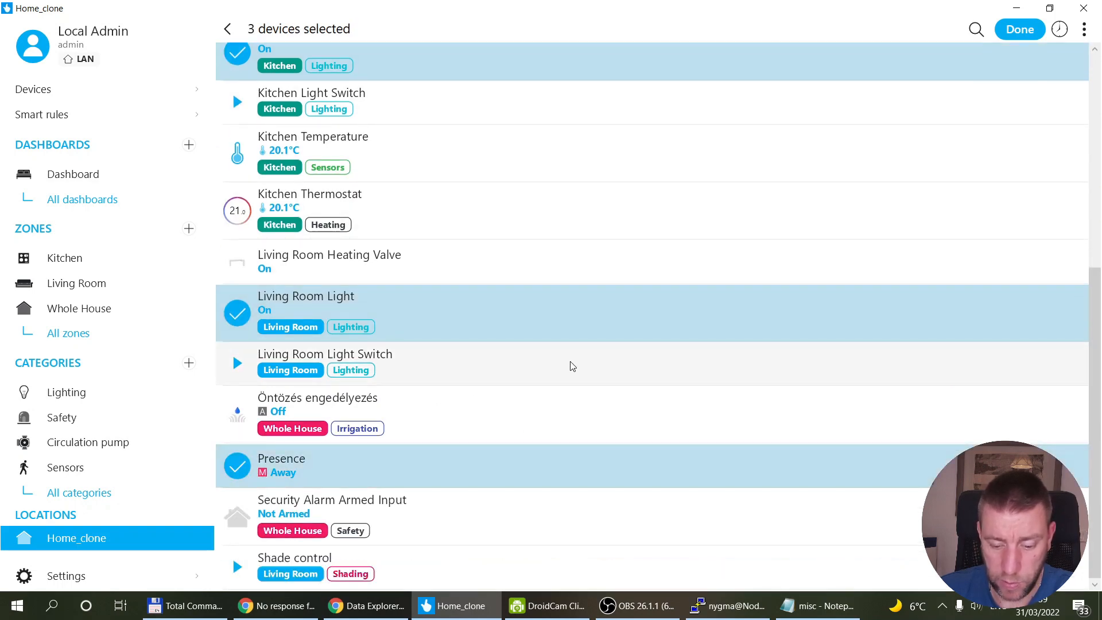
{"action": "scroll", "coordinate": [572, 366], "scroll_direction": "up", "scroll_amount": 2}
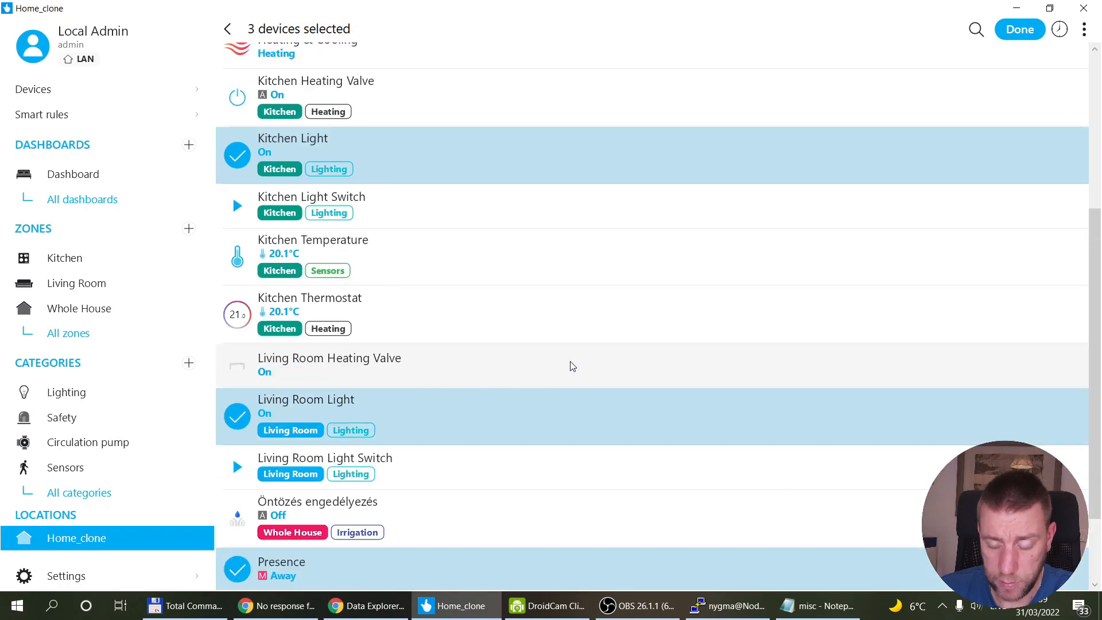
{"action": "left_click", "coordinate": [1020, 29]}
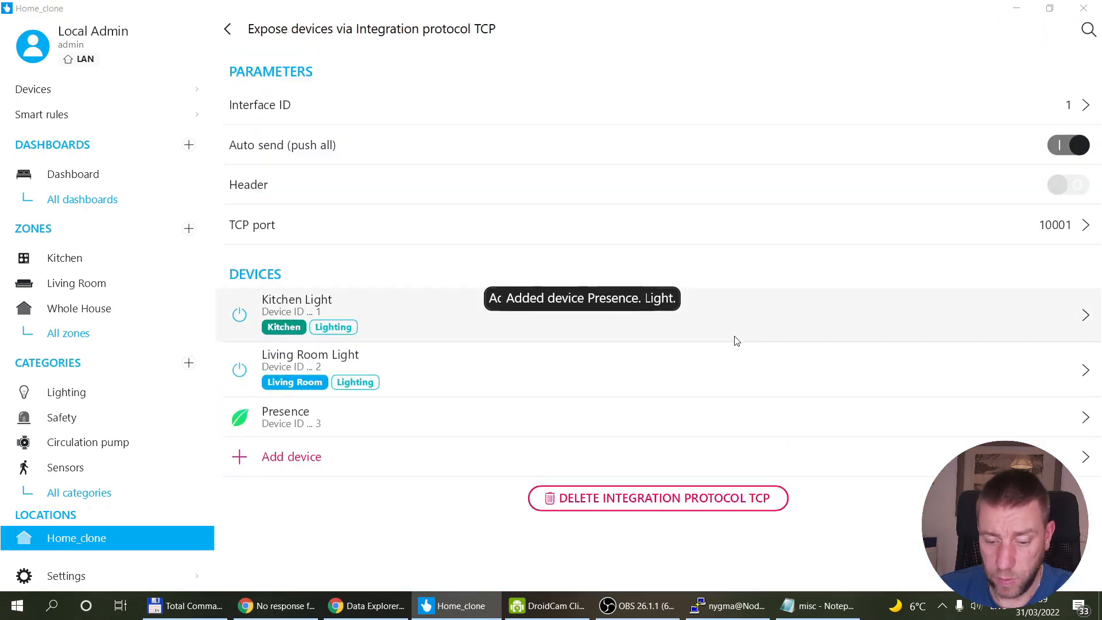
{"action": "key", "text": "alt+Tab"}
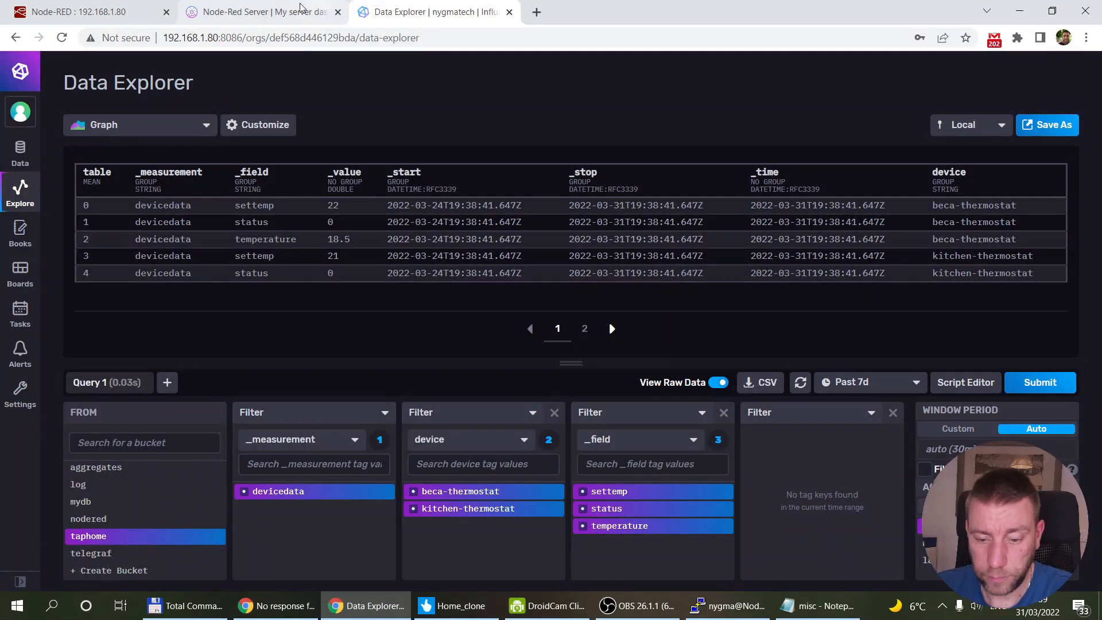
{"action": "left_click", "coordinate": [249, 7]}
{"action": "left_click", "coordinate": [416, 6]}
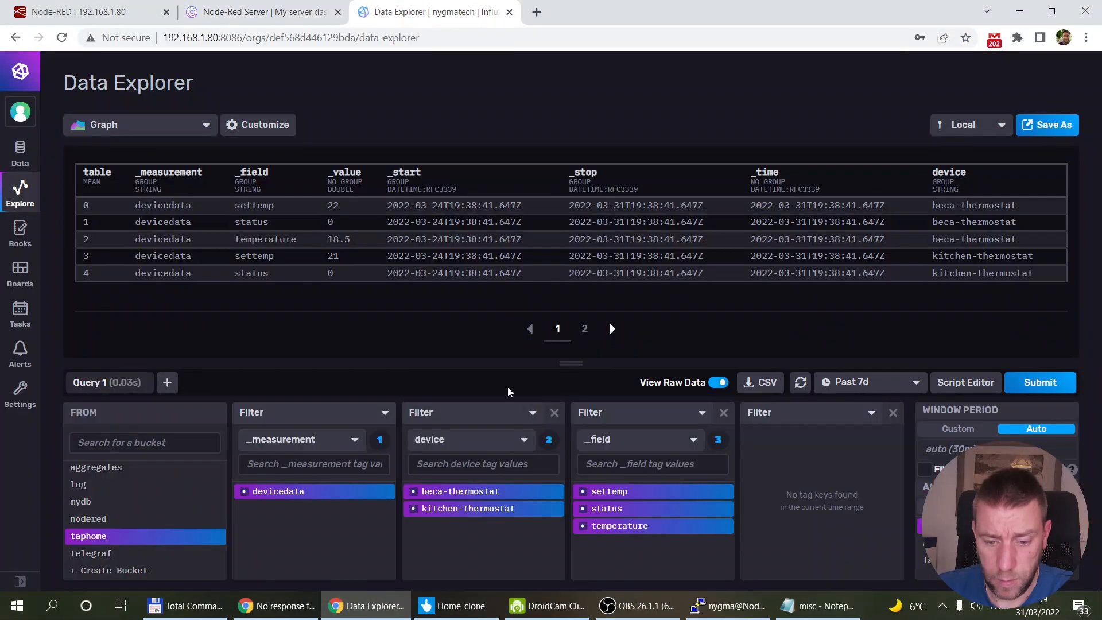
Step: Return to TapHome, save the new Integration protocol TCP interface, and bring up the SSH terminal window
{"action": "left_click", "coordinate": [482, 609]}
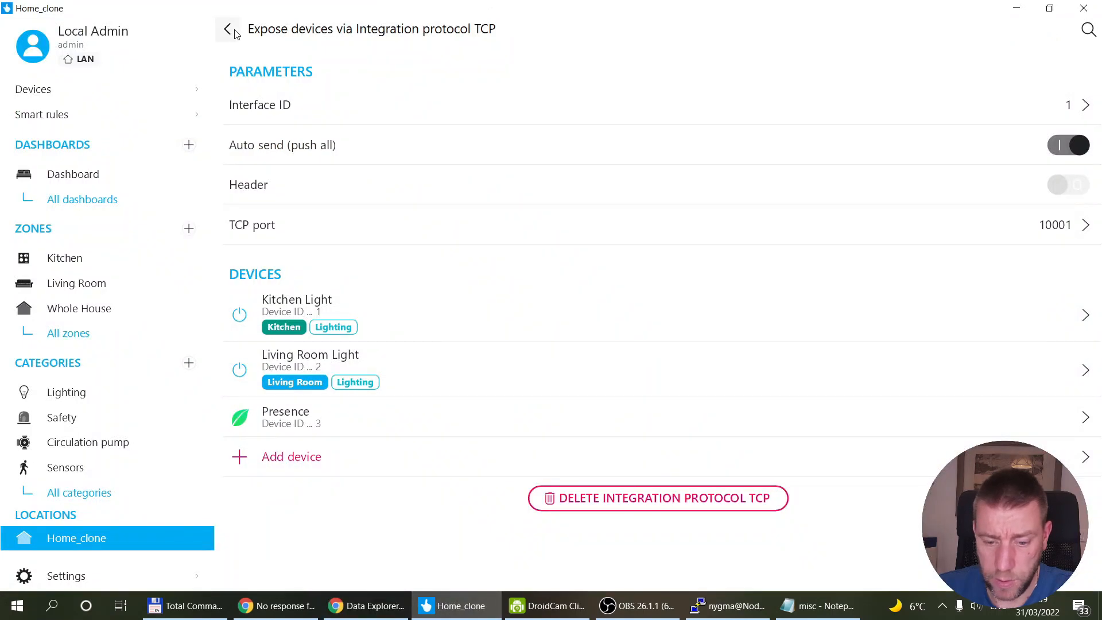
{"action": "left_click", "coordinate": [232, 32]}
{"action": "left_click", "coordinate": [645, 335]}
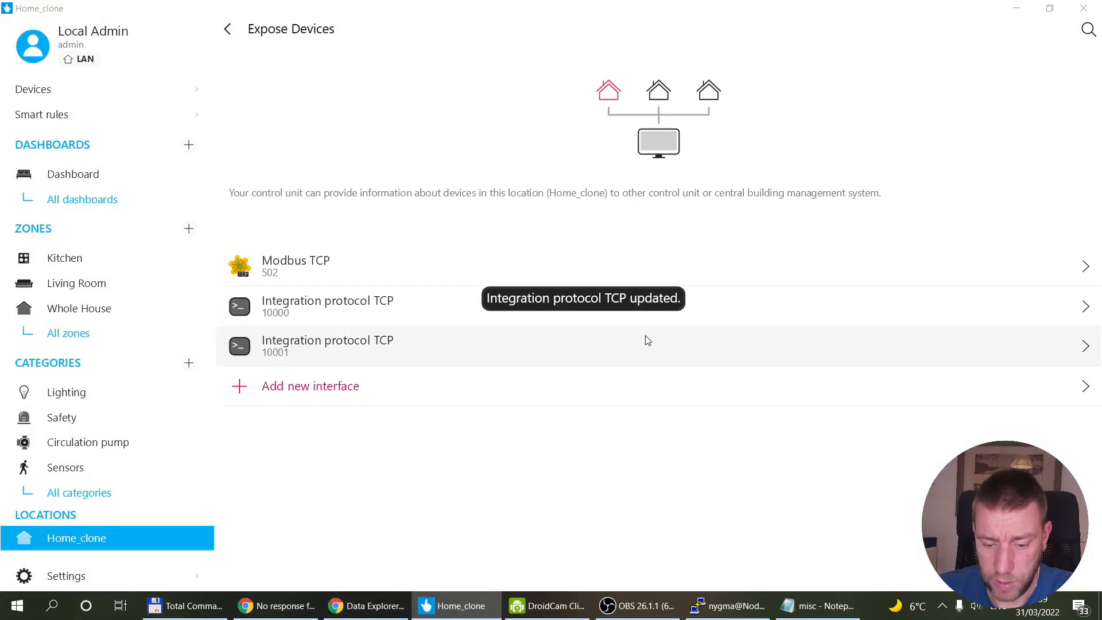
{"action": "left_click", "coordinate": [714, 609]}
{"action": "left_click", "coordinate": [568, 499]}
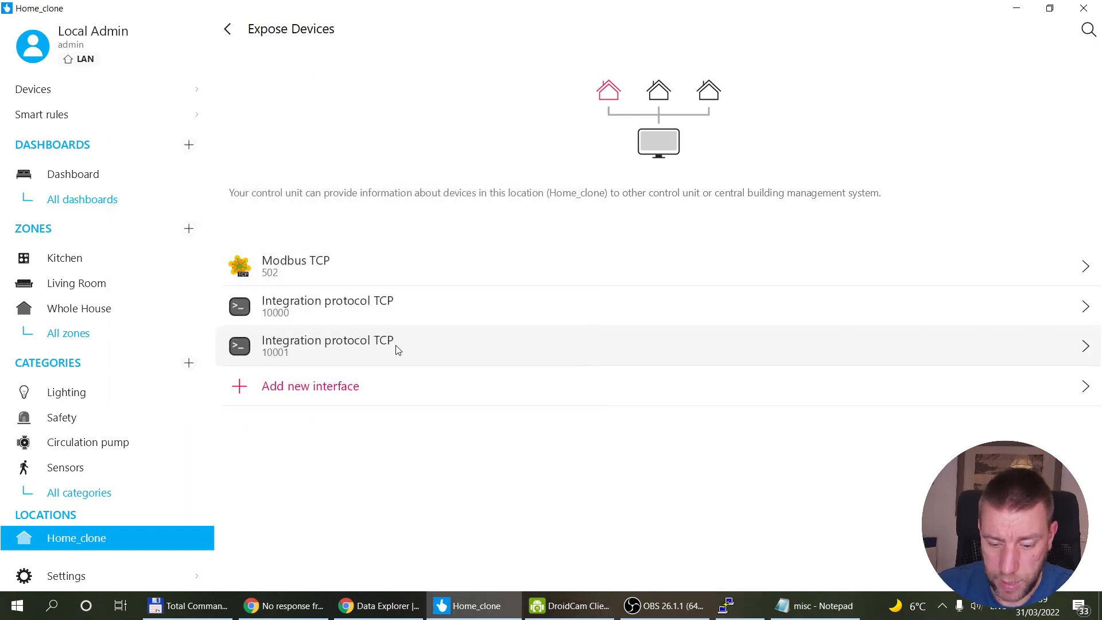
Step: Launch PuTTY and open a Raw connection to 192.168.1.213 on port 10001, moving the terminal aside
{"action": "key", "text": "alt+space"}
{"action": "type", "text": "putt"}
{"action": "key", "text": "Return"}
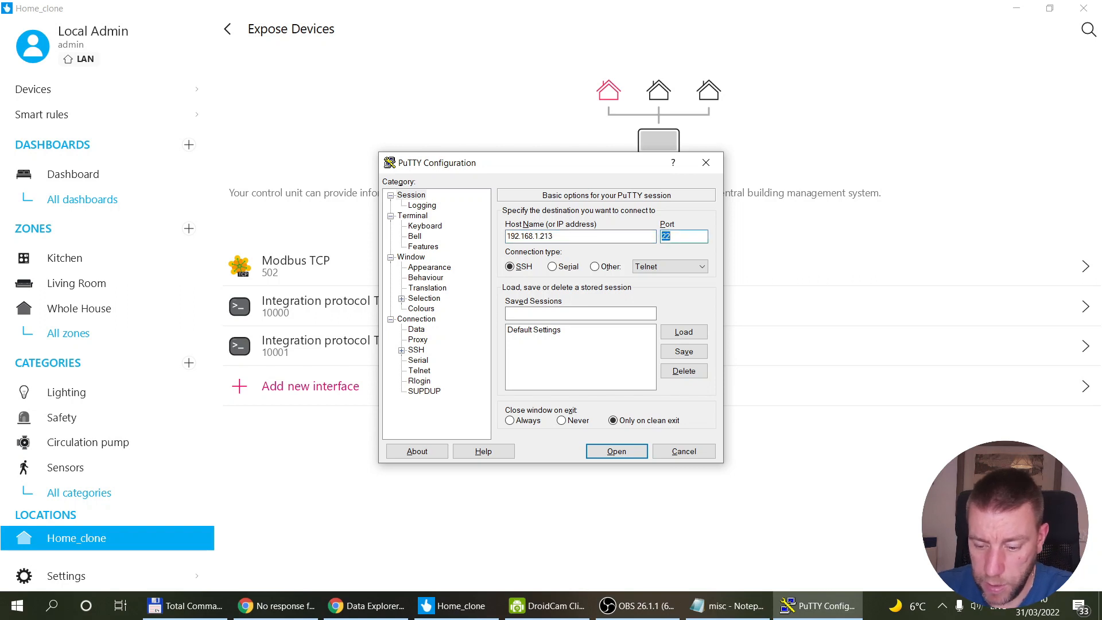
{"action": "left_click", "coordinate": [594, 266]}
{"action": "left_click", "coordinate": [682, 266]}
{"action": "left_click", "coordinate": [671, 306]}
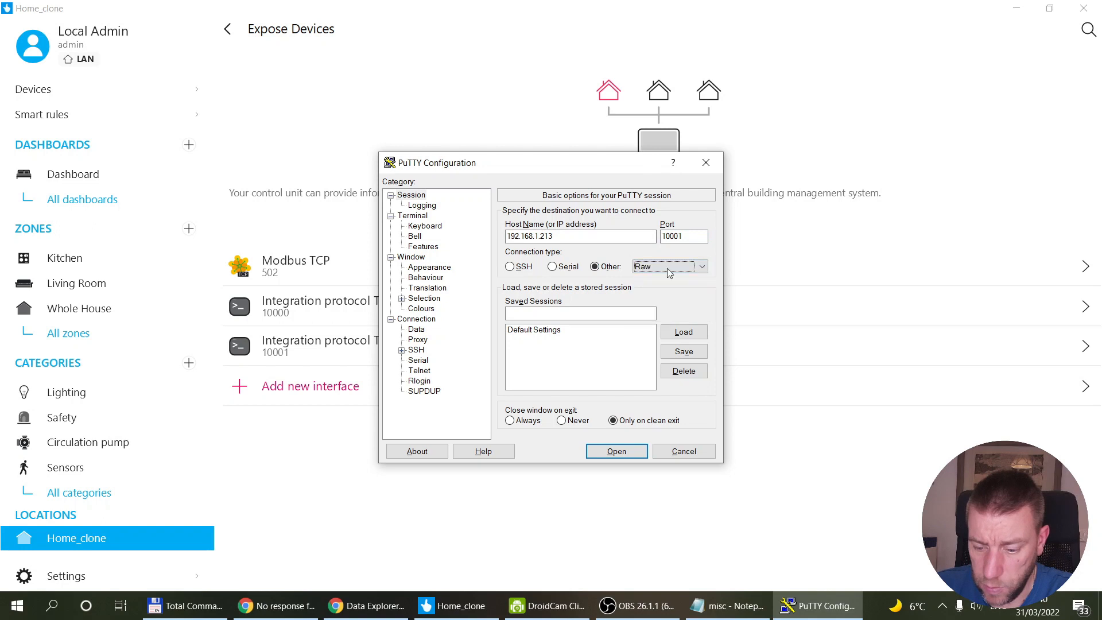
{"action": "left_click", "coordinate": [616, 452]}
{"action": "left_click_drag", "start_coordinate": [398, 108], "coordinate": [880, 77]}
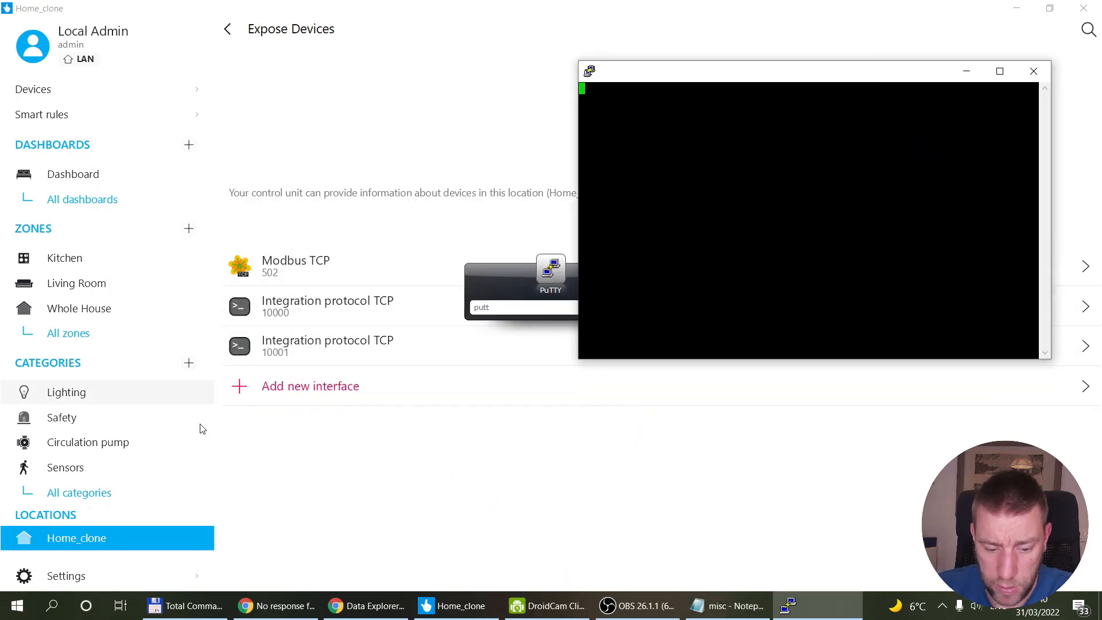
Step: Switch to TapHome, show all devices, and resize the window so it sits beside the PuTTY terminal
{"action": "left_click", "coordinate": [447, 605]}
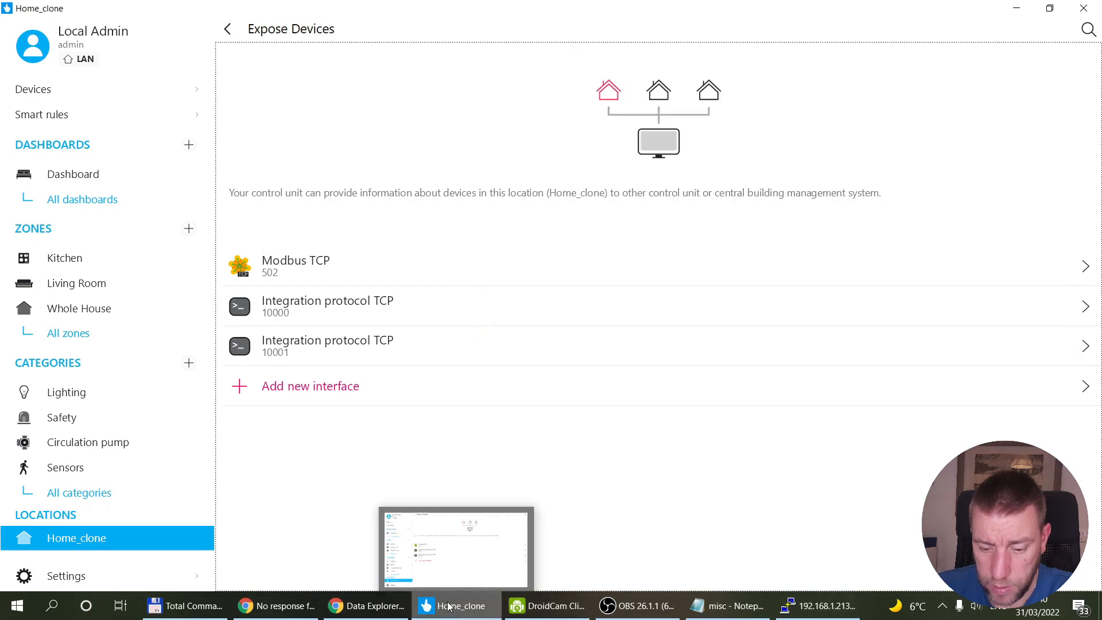
{"action": "left_click", "coordinate": [65, 95]}
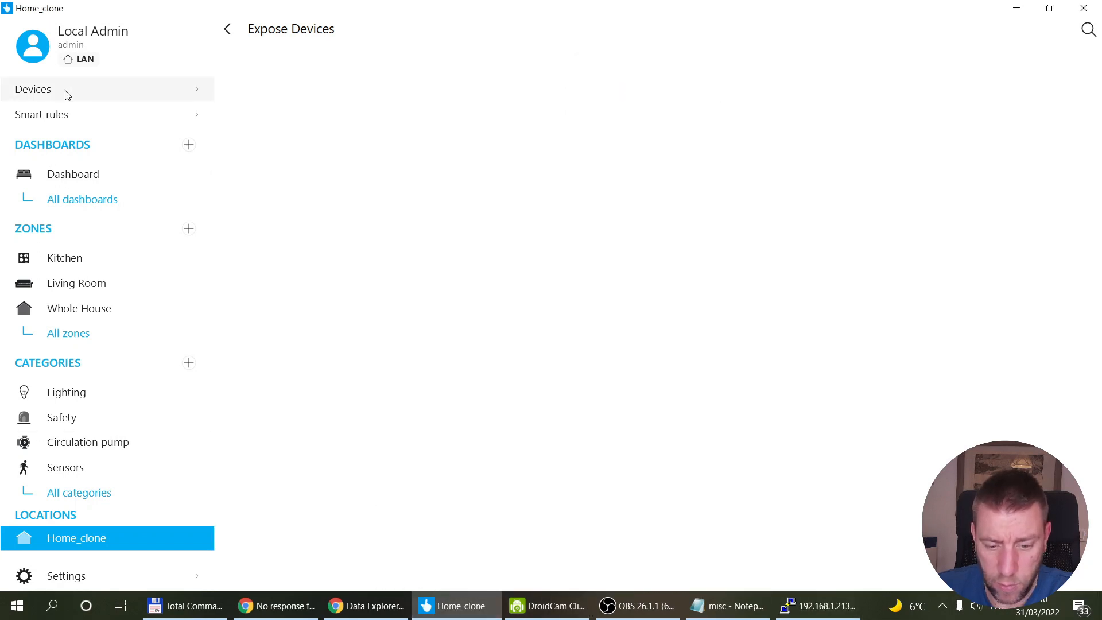
{"action": "double_click", "coordinate": [387, 11]}
{"action": "left_click_drag", "start_coordinate": [513, 50], "coordinate": [431, 26]}
{"action": "left_click_drag", "start_coordinate": [917, 521], "coordinate": [649, 576]}
{"action": "left_click_drag", "start_coordinate": [783, 75], "coordinate": [794, 158]}
{"action": "left_click_drag", "start_coordinate": [650, 158], "coordinate": [908, 83]}
{"action": "left_click_drag", "start_coordinate": [650, 180], "coordinate": [827, 189]}
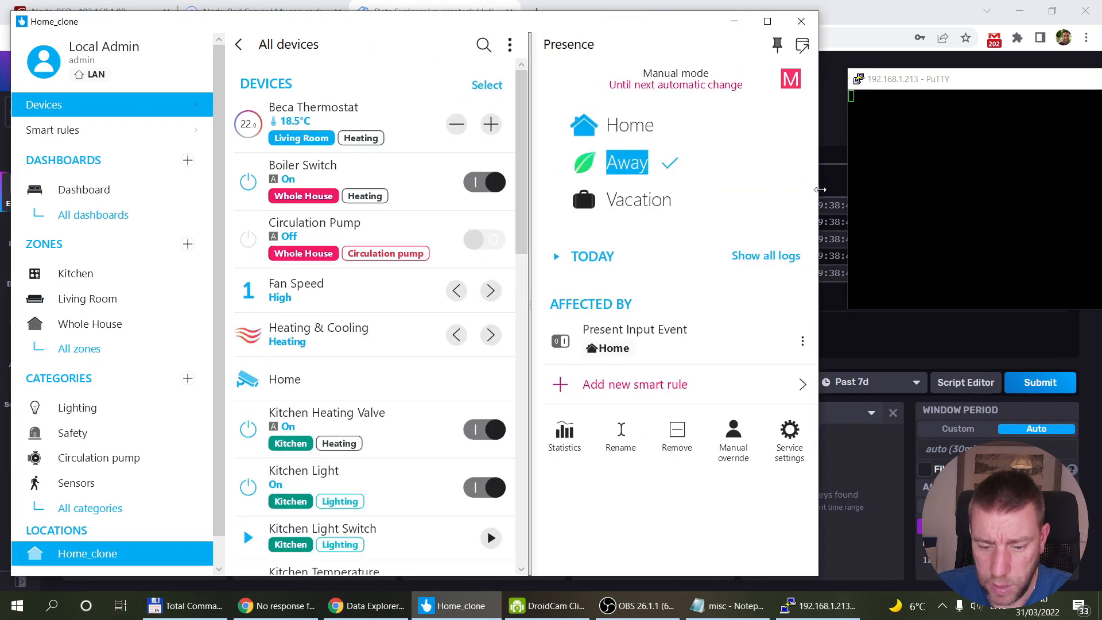
Step: Turn the Kitchen Light off and back on to test the messages pushed to the terminal
{"action": "scroll", "coordinate": [370, 219], "scroll_direction": "down", "scroll_amount": 1}
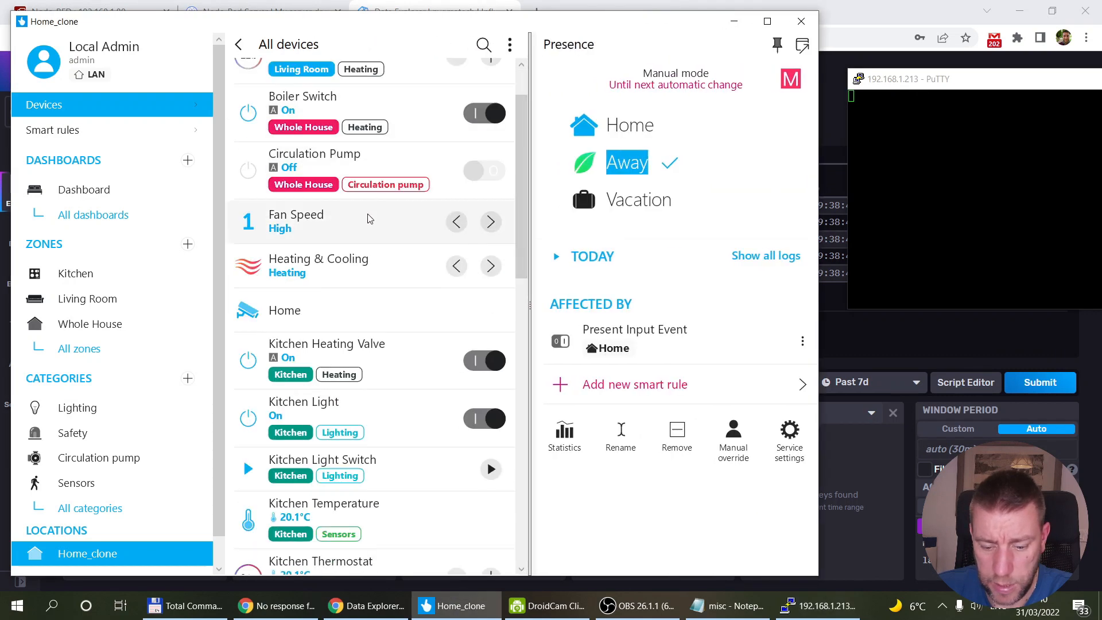
{"action": "left_click", "coordinate": [482, 422]}
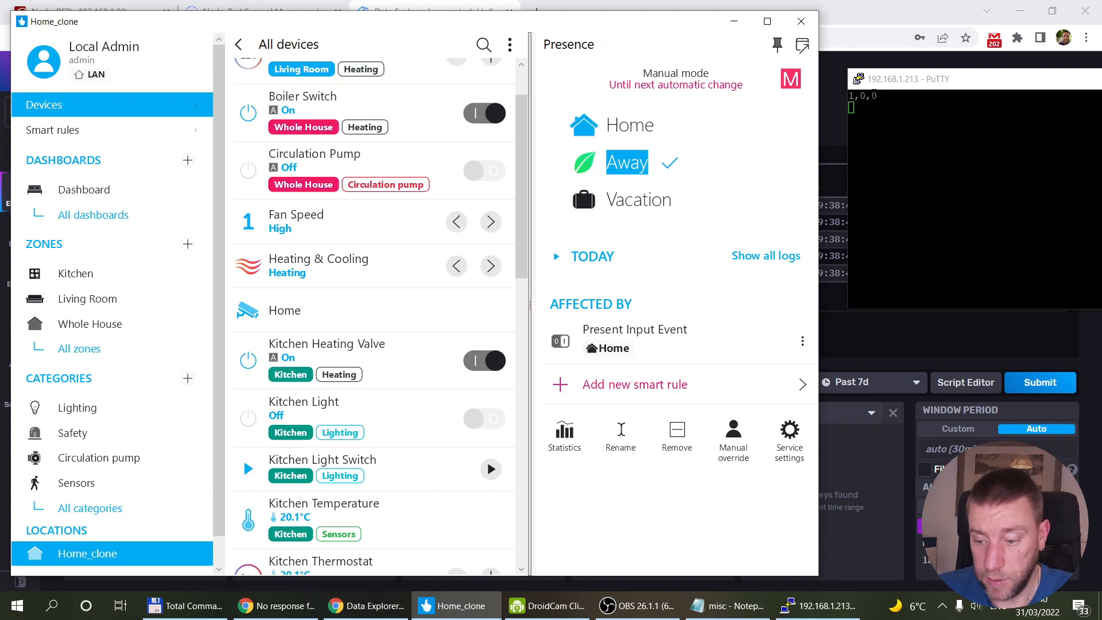
{"action": "left_click", "coordinate": [466, 422]}
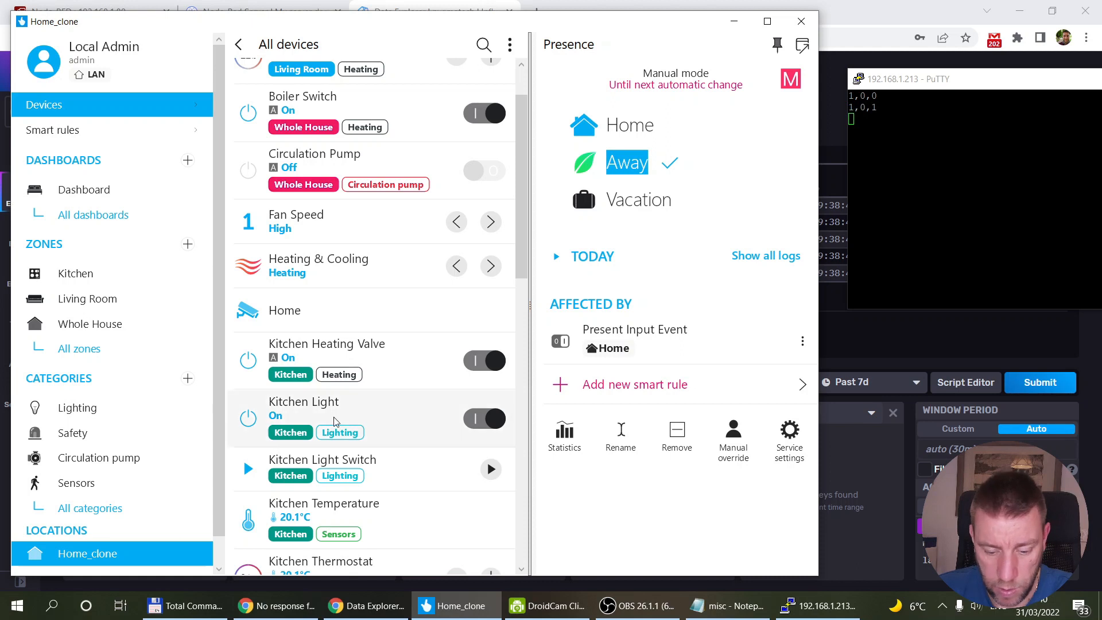
Step: Turn the Living Room Light off and back on to test its pushed messages
{"action": "scroll", "coordinate": [334, 422], "scroll_direction": "down", "scroll_amount": 3}
{"action": "scroll", "coordinate": [336, 421], "scroll_direction": "down", "scroll_amount": 2}
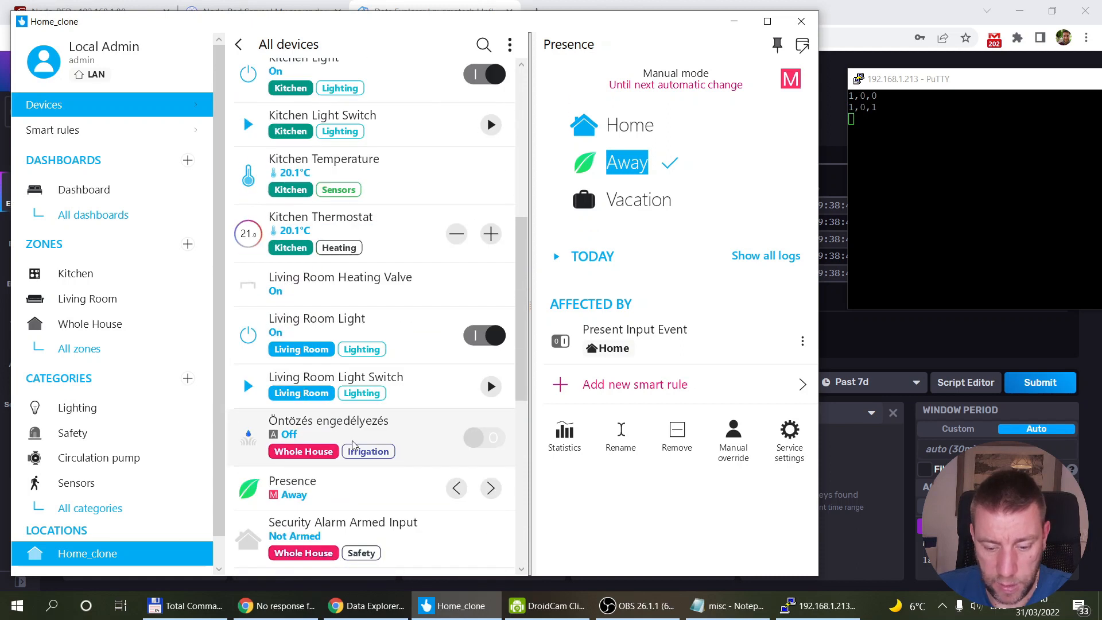
{"action": "left_click", "coordinate": [489, 337]}
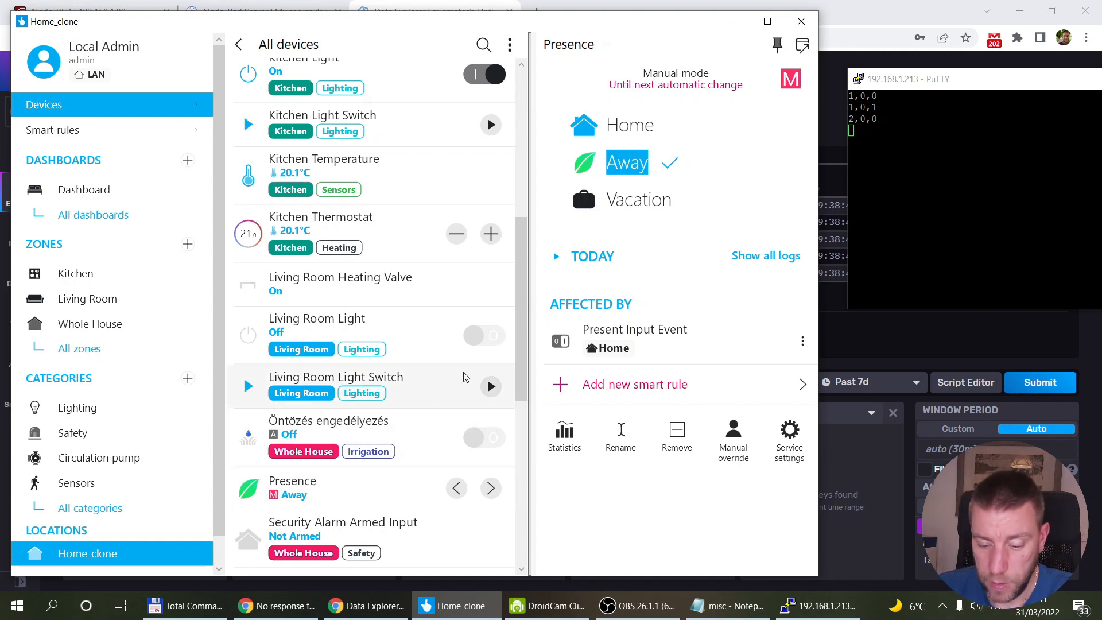
{"action": "left_click", "coordinate": [473, 336]}
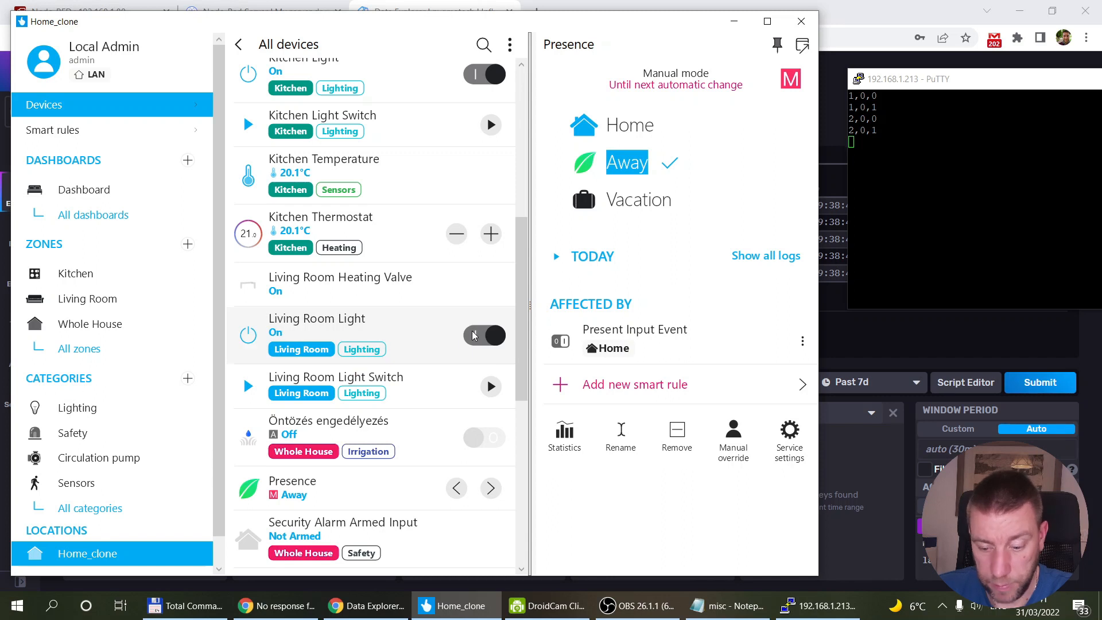
Step: Switch the Presence device between Vacation and Away, then set it to Home
{"action": "scroll", "coordinate": [343, 455], "scroll_direction": "down", "scroll_amount": 1}
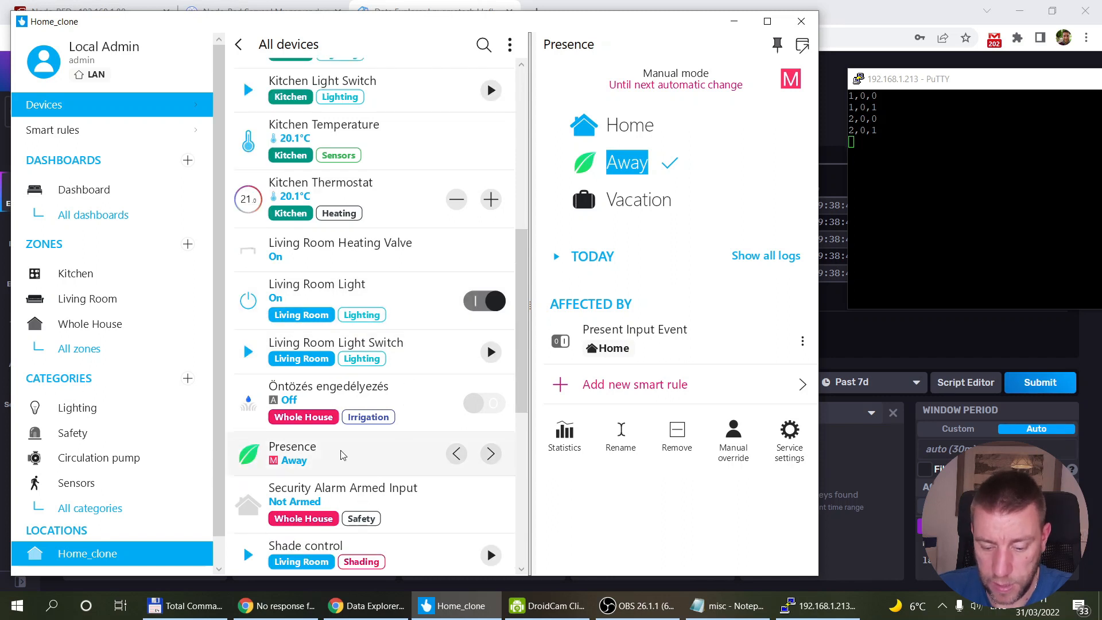
{"action": "left_click", "coordinate": [639, 210]}
{"action": "left_click", "coordinate": [636, 171]}
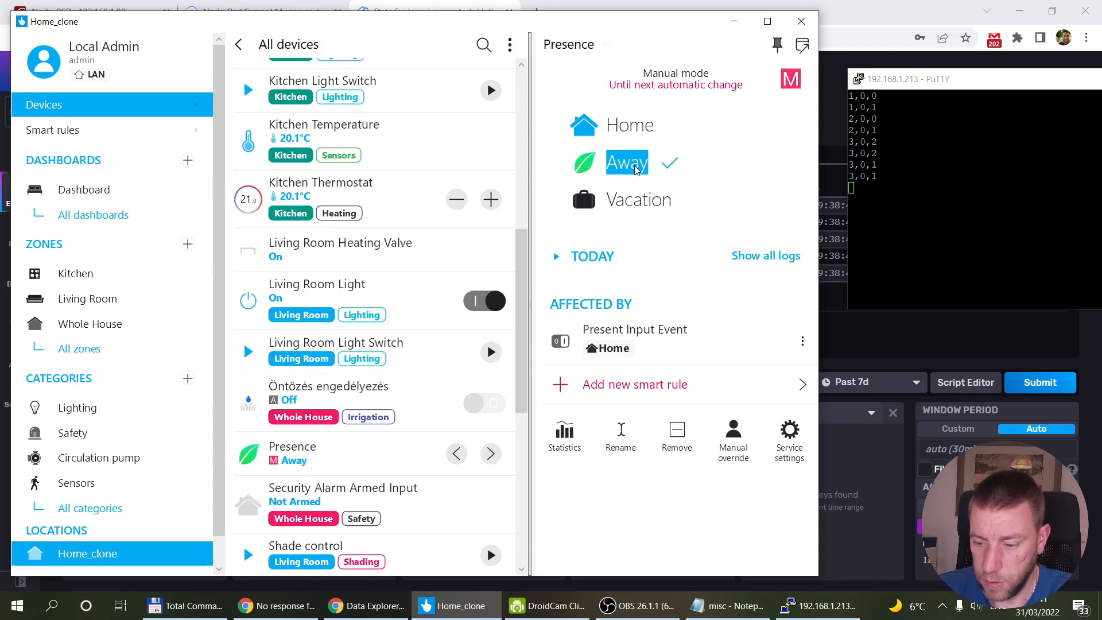
{"action": "left_click", "coordinate": [636, 204]}
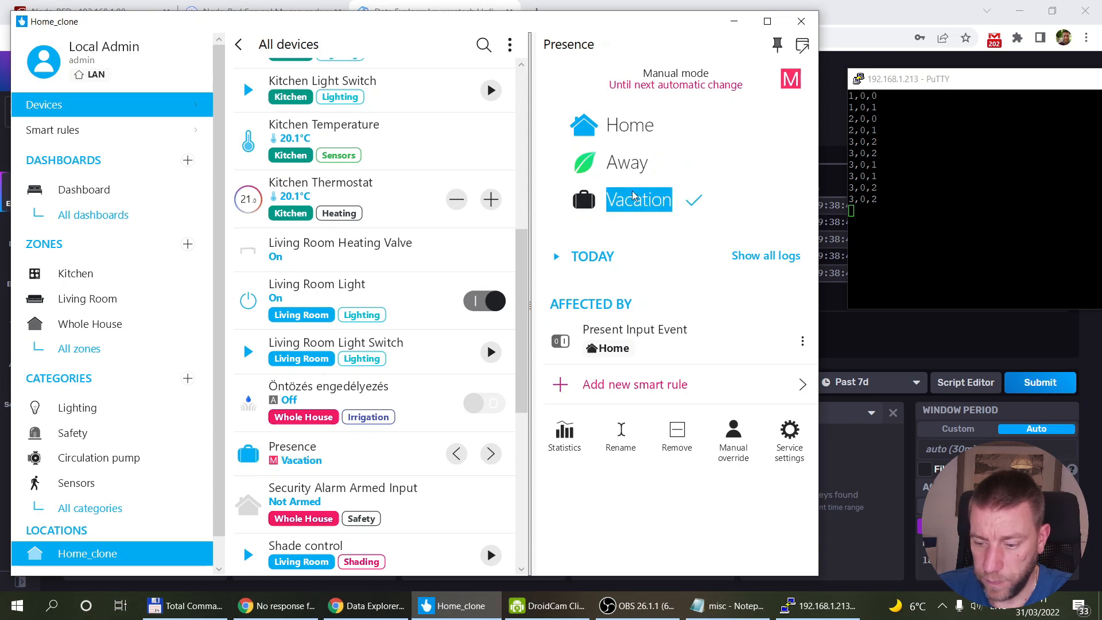
{"action": "left_click", "coordinate": [644, 126]}
{"action": "key", "text": "alt+space"}
{"action": "type", "text": "putt"}
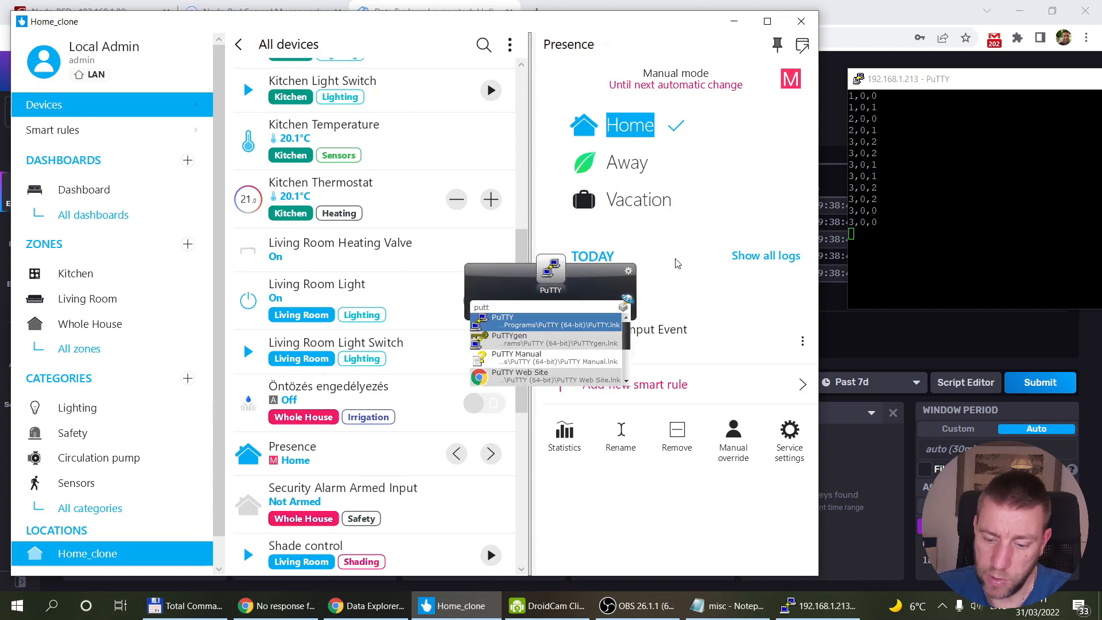
{"action": "key", "text": "Escape"}
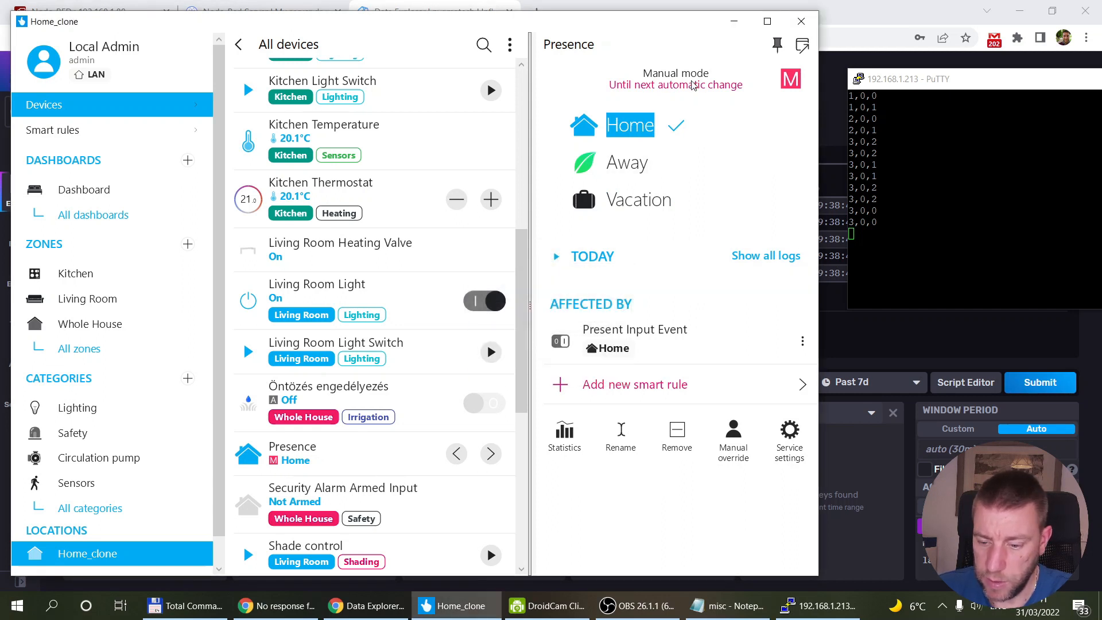
Step: Set the Presence device to Away and Vacation once more, ending on Home
{"action": "left_click", "coordinate": [609, 167]}
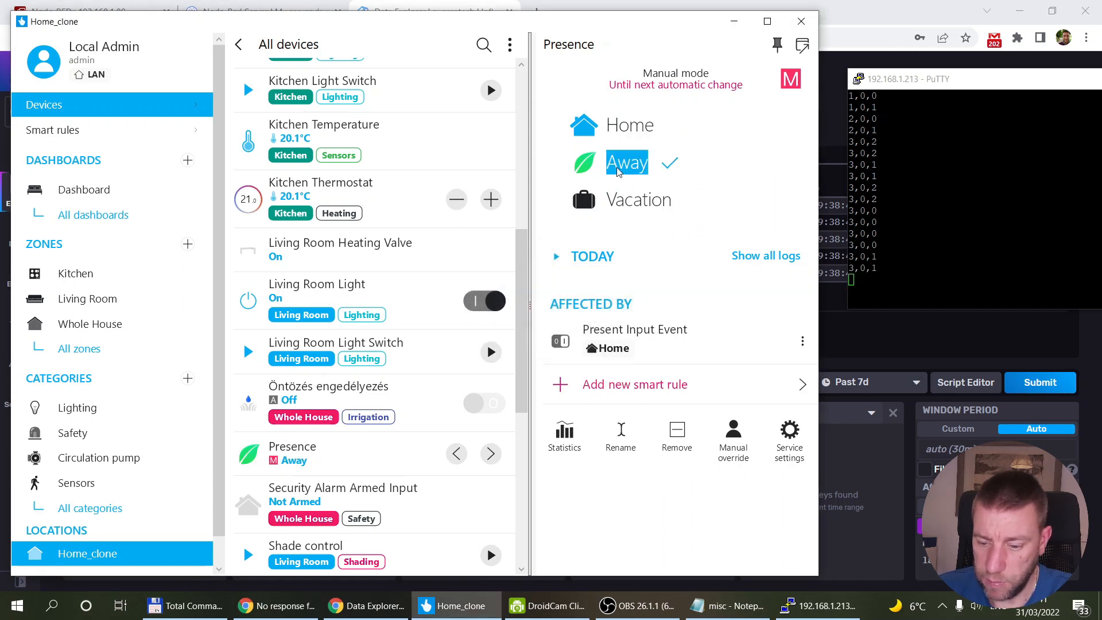
{"action": "left_click", "coordinate": [634, 201]}
{"action": "left_click", "coordinate": [613, 117]}
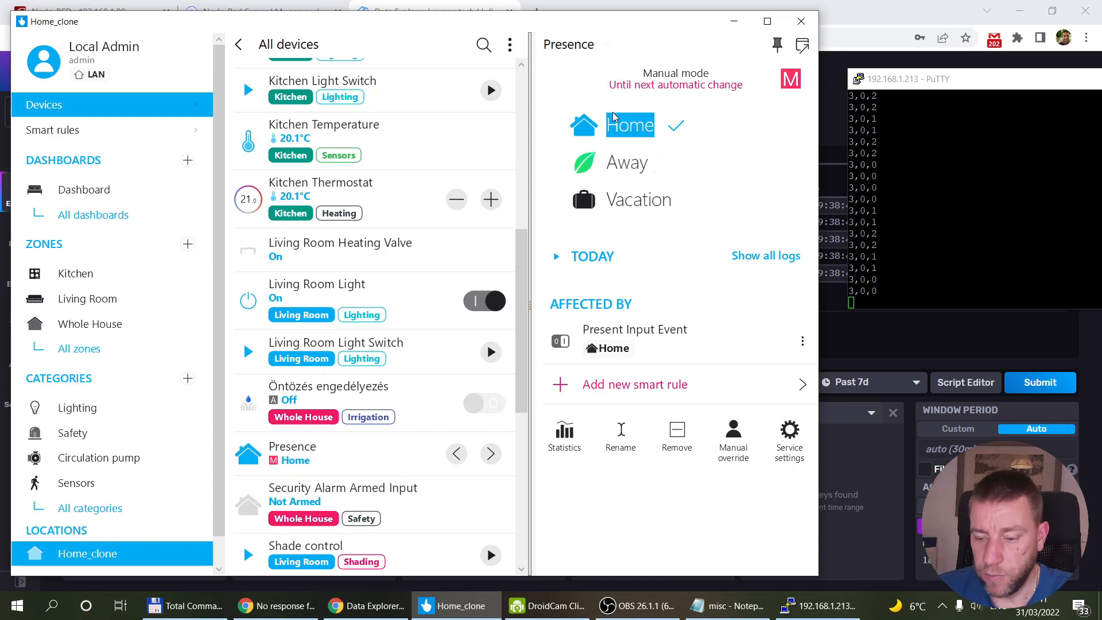
Step: Close the PuTTY session, confirming the exit, and maximize the TapHome window
{"action": "left_click_drag", "start_coordinate": [943, 86], "coordinate": [505, 149]}
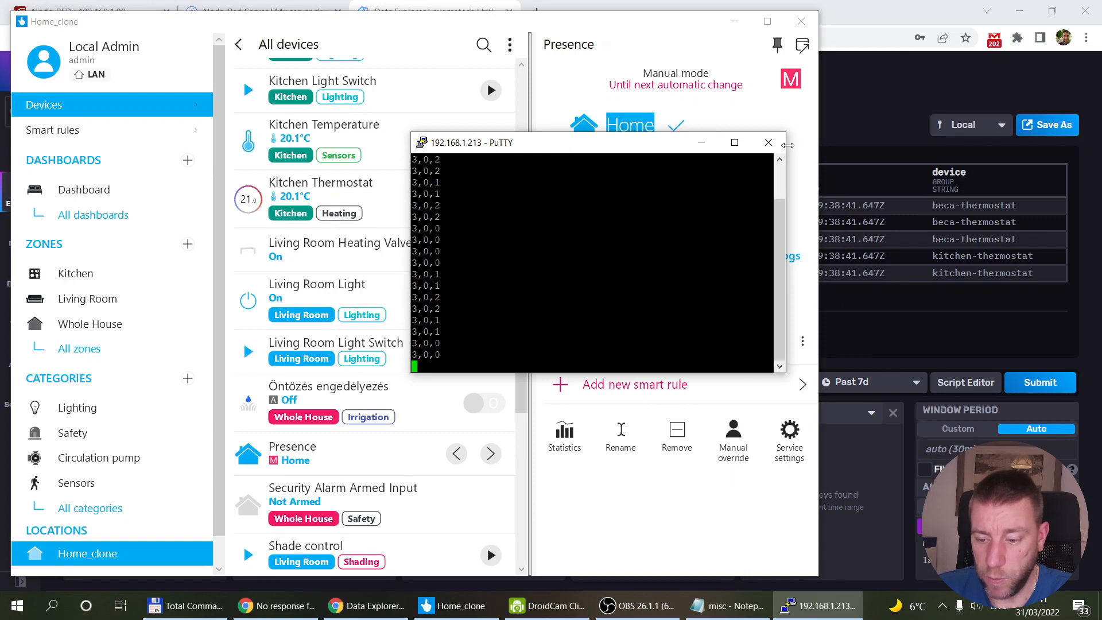
{"action": "left_click", "coordinate": [769, 146]}
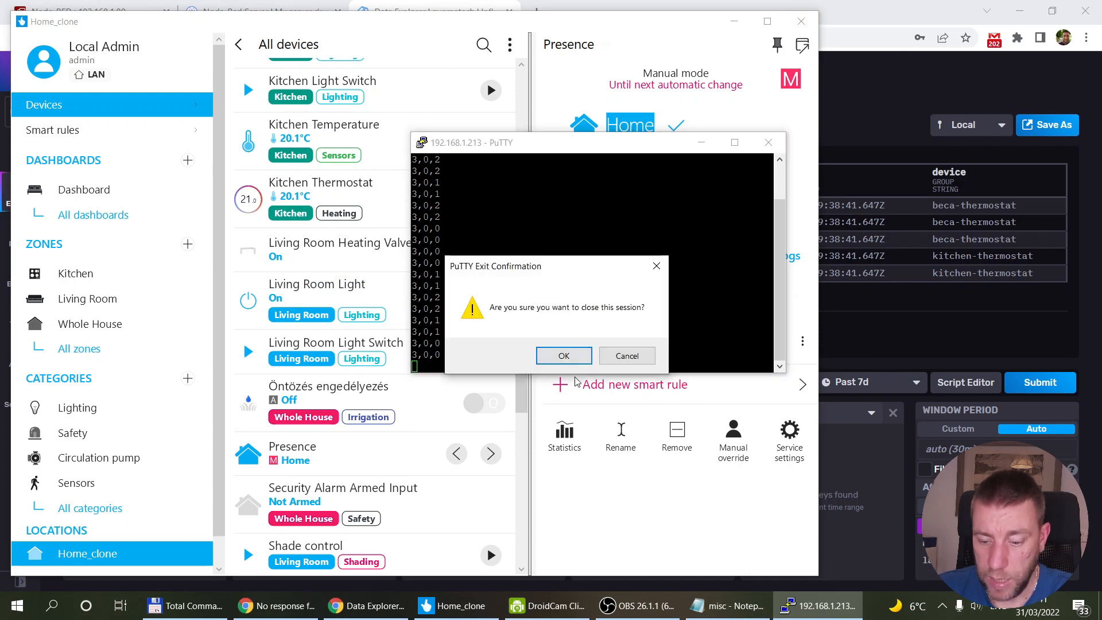
{"action": "left_click", "coordinate": [560, 353]}
{"action": "left_click", "coordinate": [767, 21]}
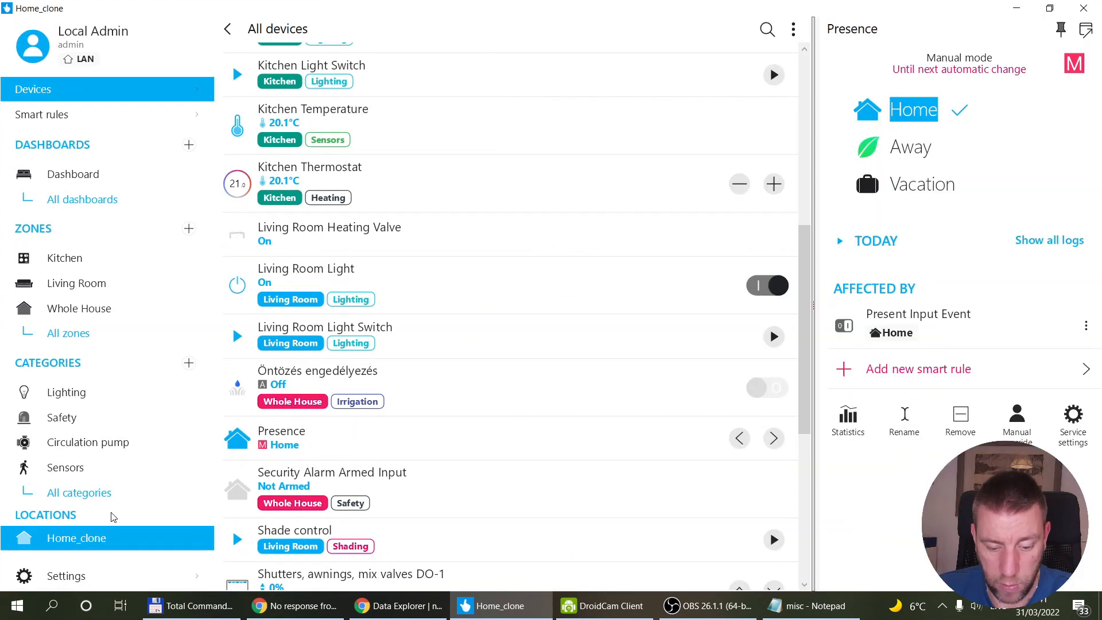
Step: Check the exposed devices and their IDs in the Integration protocol TCP interface on port 10001, and return to the device list
{"action": "left_click", "coordinate": [68, 576]}
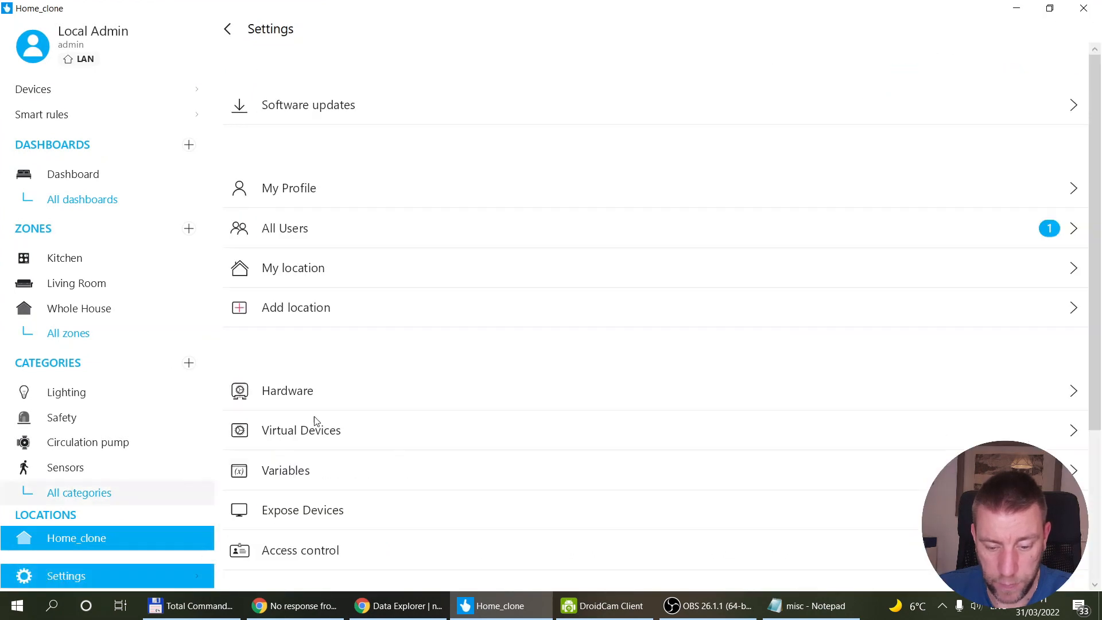
{"action": "left_click", "coordinate": [300, 509]}
{"action": "left_click", "coordinate": [303, 353]}
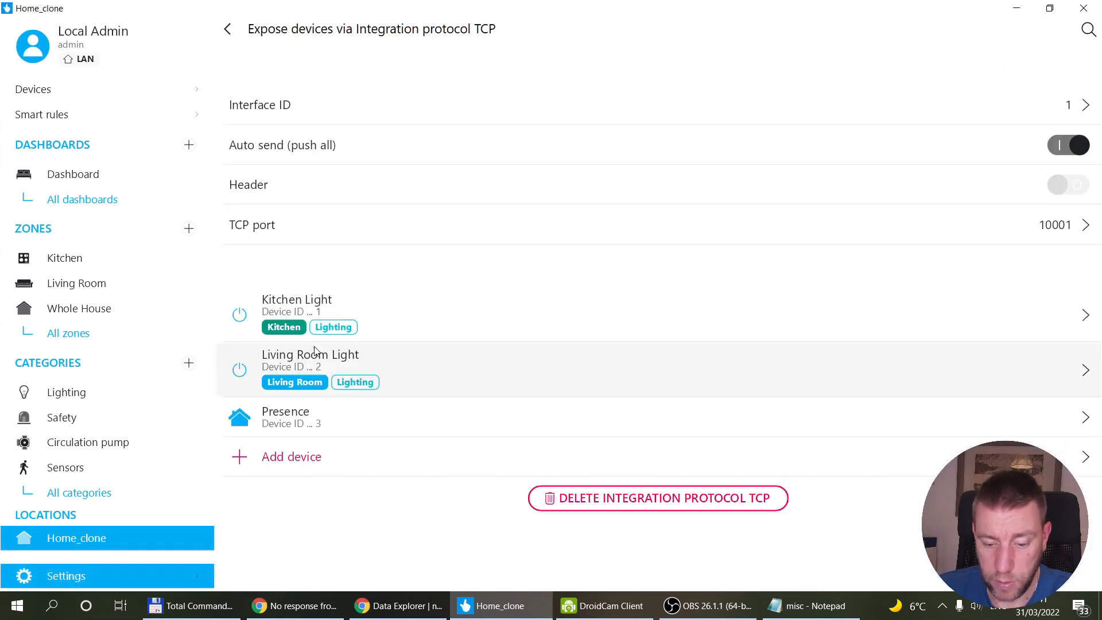
{"action": "left_click", "coordinate": [228, 30]}
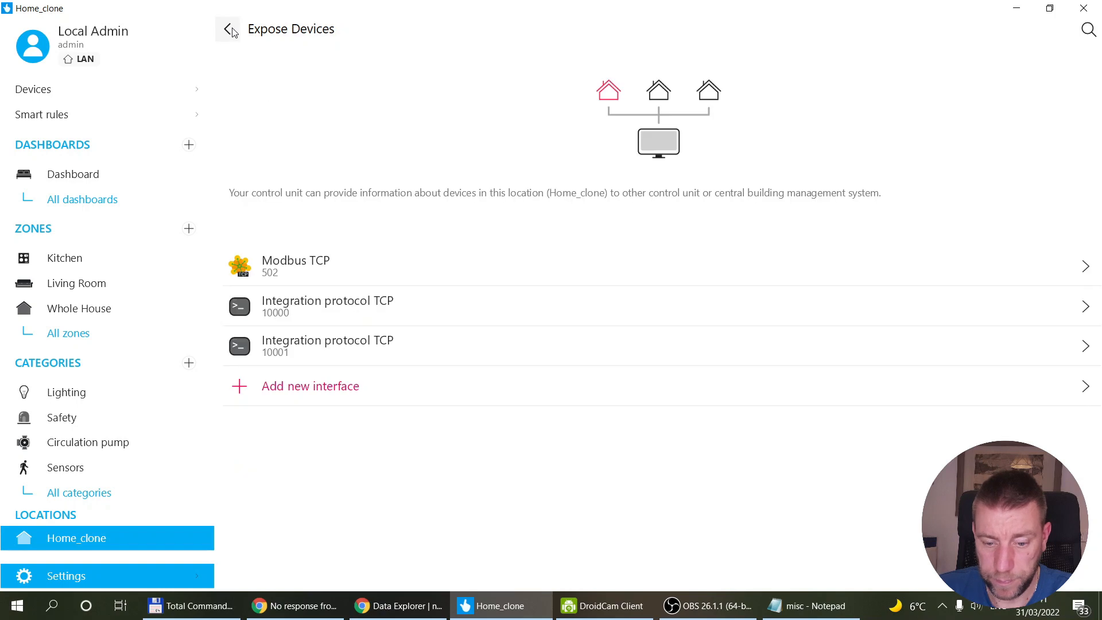
{"action": "left_click", "coordinate": [229, 30]}
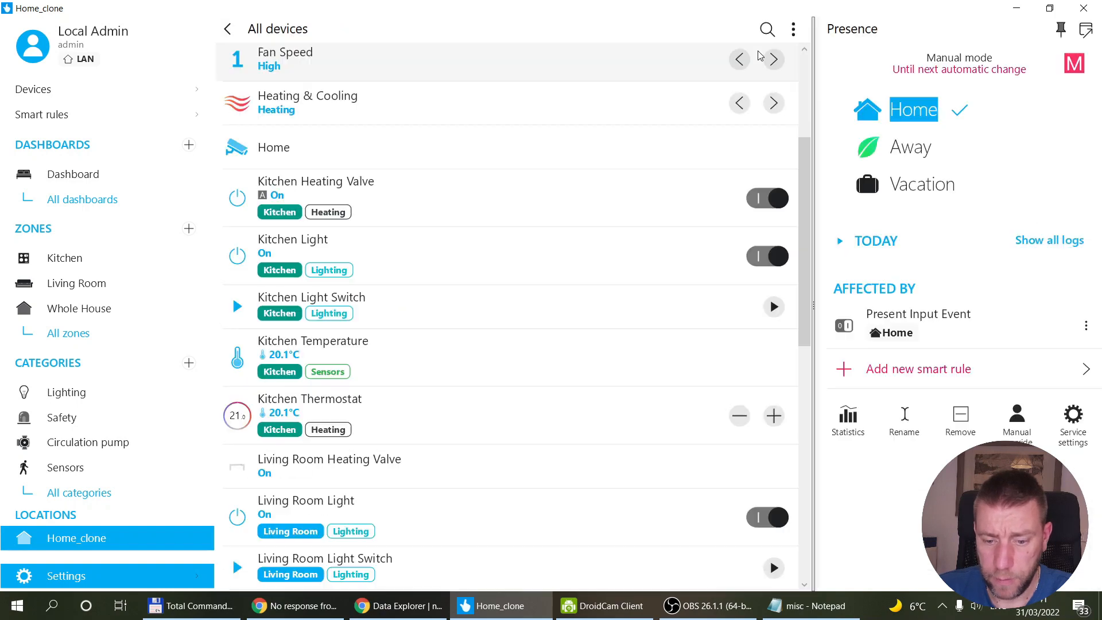
Step: In Node-RED's TapHome flow, duplicate the Thermostats nodes without the TapHome bucket node and align the copy below the original
{"action": "left_click", "coordinate": [1016, 8]}
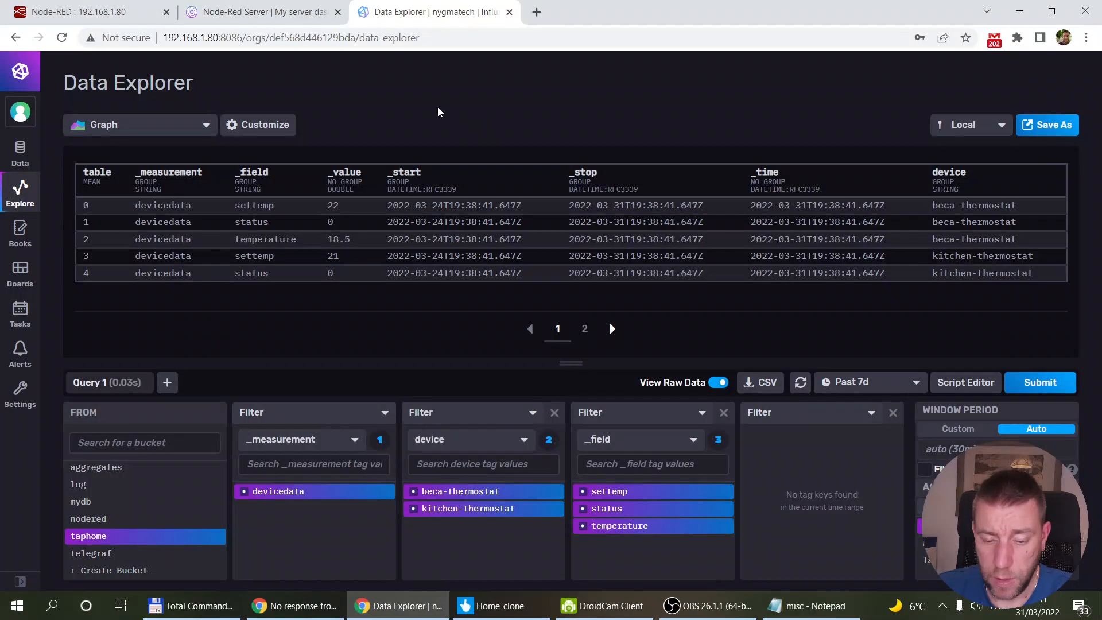
{"action": "left_click", "coordinate": [86, 12]}
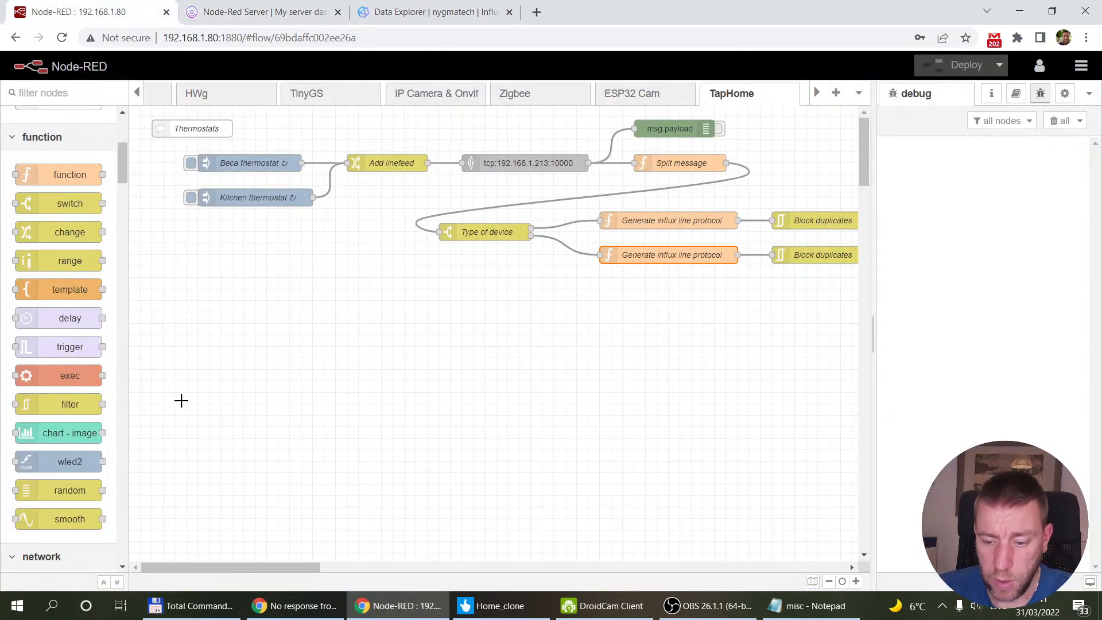
{"action": "left_click", "coordinate": [829, 581]}
{"action": "left_click", "coordinate": [829, 580]}
{"action": "left_click_drag", "start_coordinate": [143, 108], "coordinate": [707, 246]}
{"action": "key", "text": "ctrl+c"}
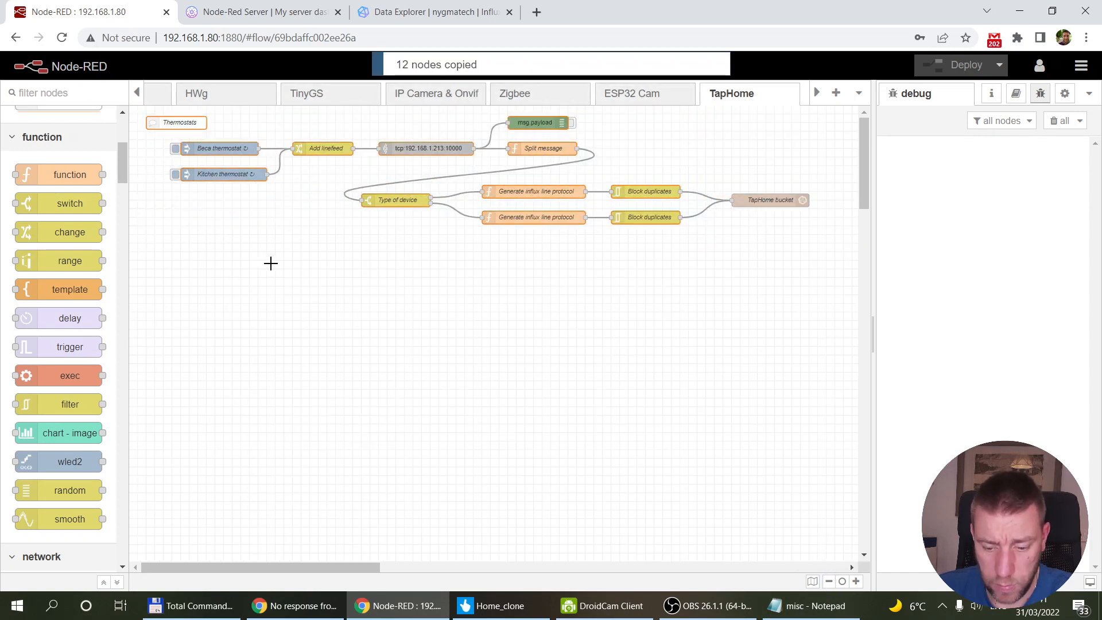
{"action": "key", "text": "ctrl+v"}
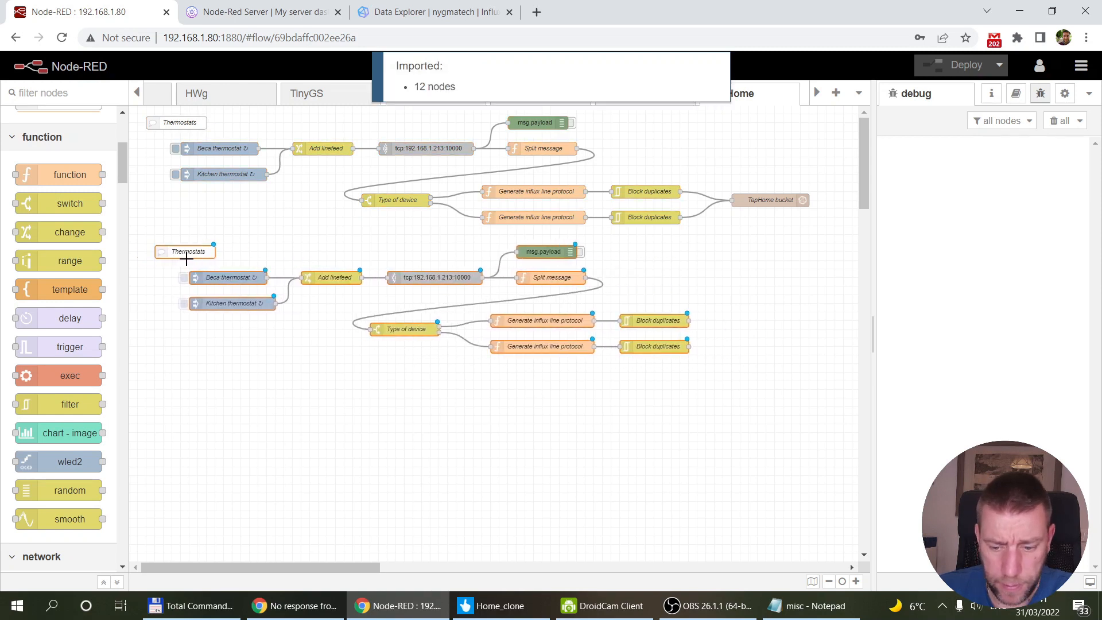
{"action": "left_click", "coordinate": [186, 259]}
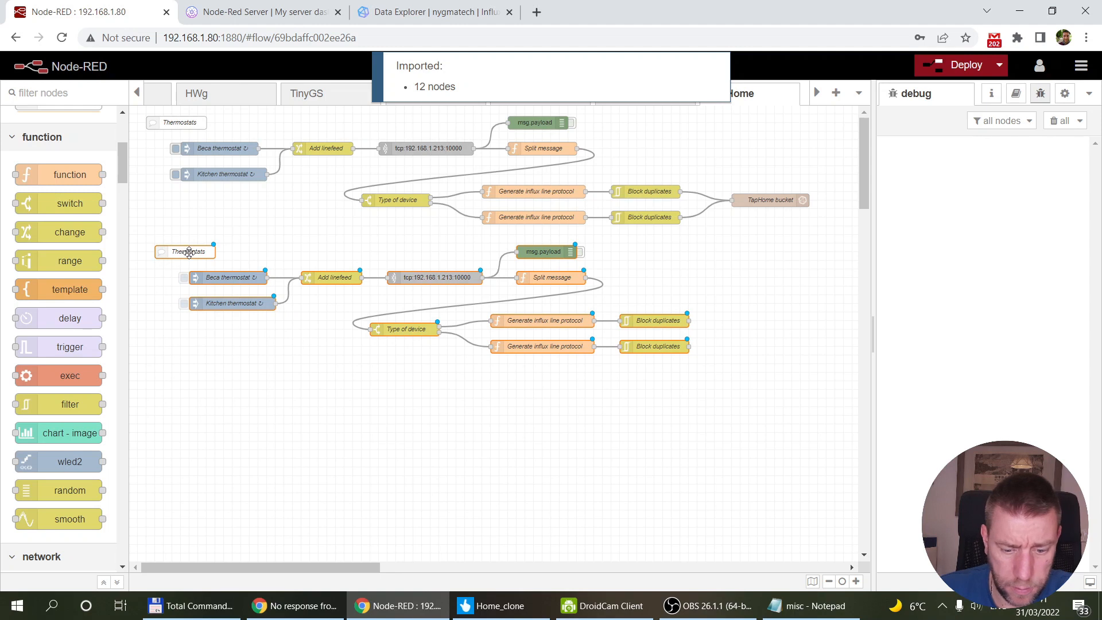
{"action": "left_click_drag", "start_coordinate": [188, 253], "coordinate": [183, 253]}
{"action": "left_click", "coordinate": [296, 256]}
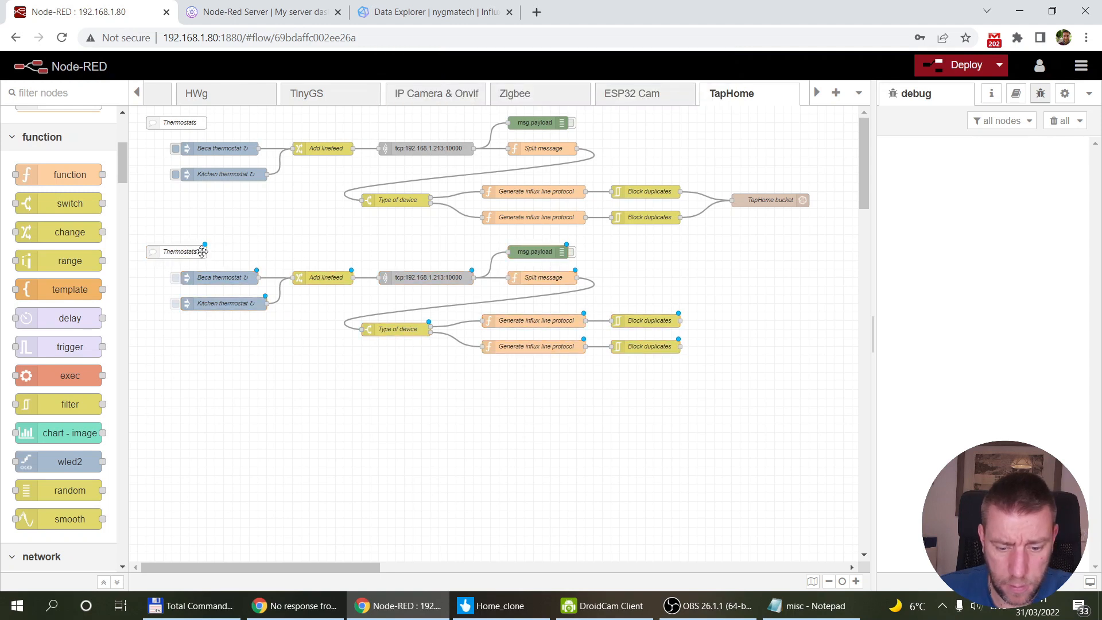
Step: Rename the copied Thermostats comment node as Lights
{"action": "double_click", "coordinate": [202, 251]}
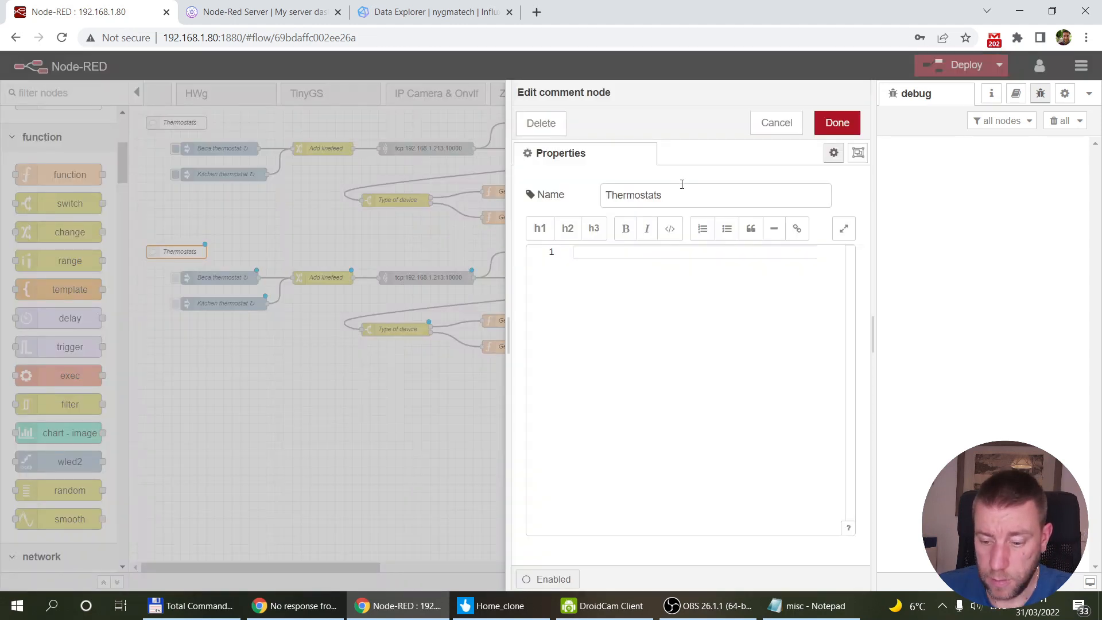
{"action": "type", "text": "Lights"}
{"action": "left_click", "coordinate": [847, 119]}
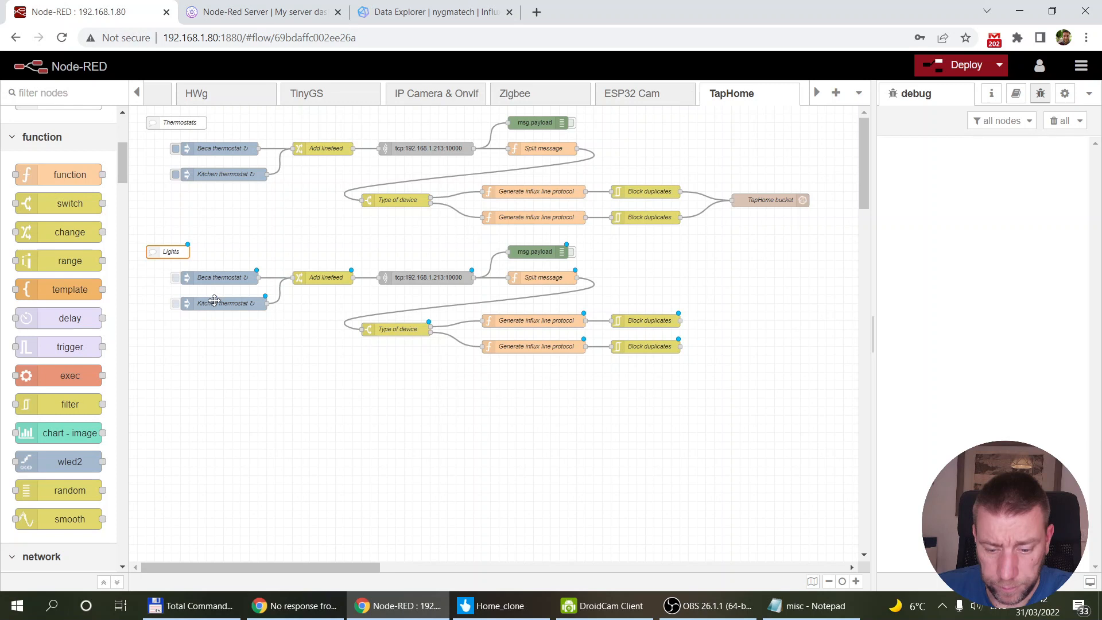
Step: Replace the copied thermostat inject nodes and Add linefeed node in the Lights group with a new tcp in node
{"action": "left_click_drag", "start_coordinate": [159, 265], "coordinate": [358, 313]}
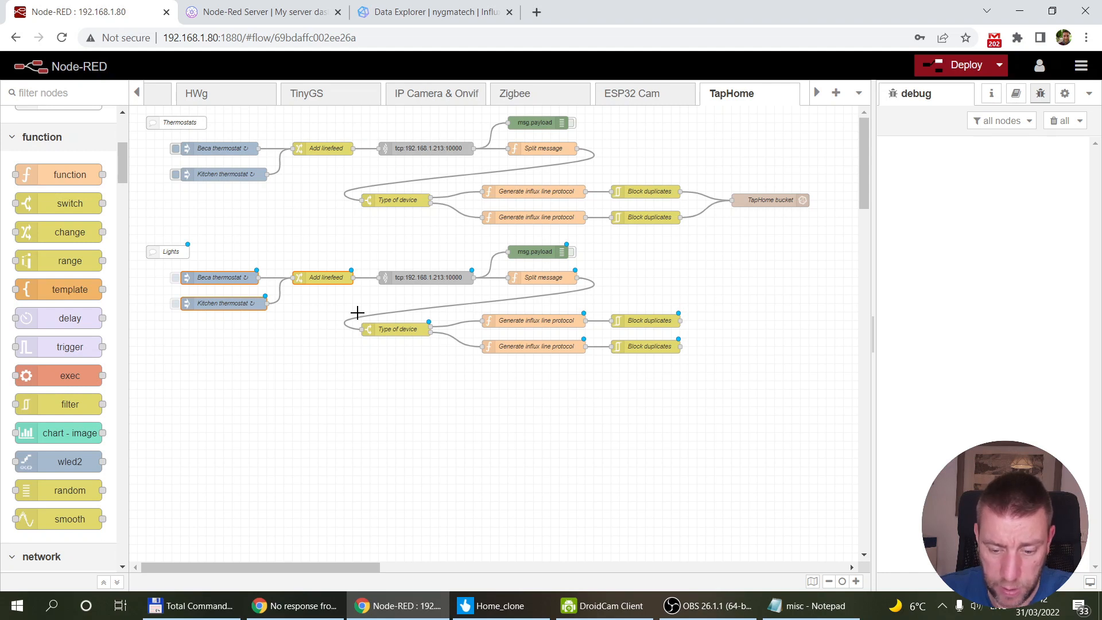
{"action": "key", "text": "Delete"}
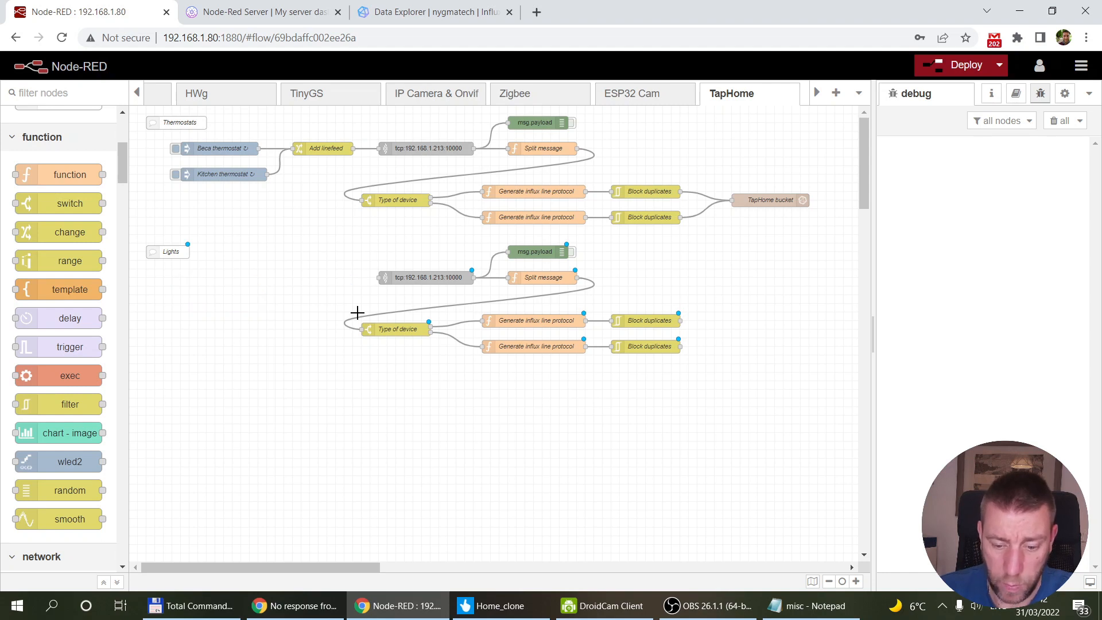
{"action": "left_click", "coordinate": [289, 293], "text": "ctrl"}
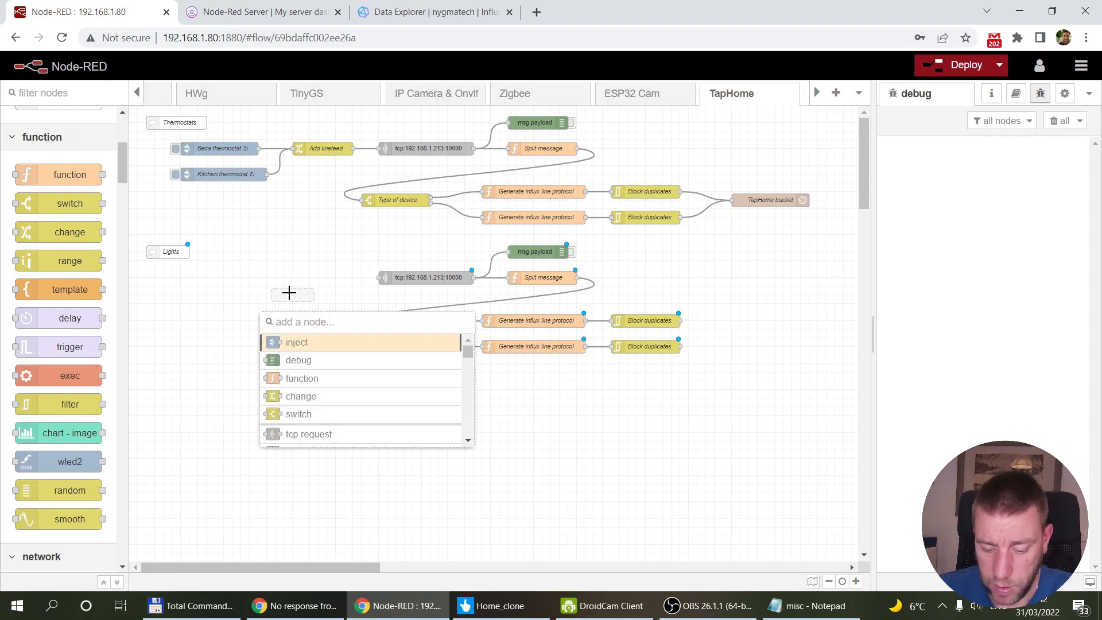
{"action": "type", "text": "tcp"}
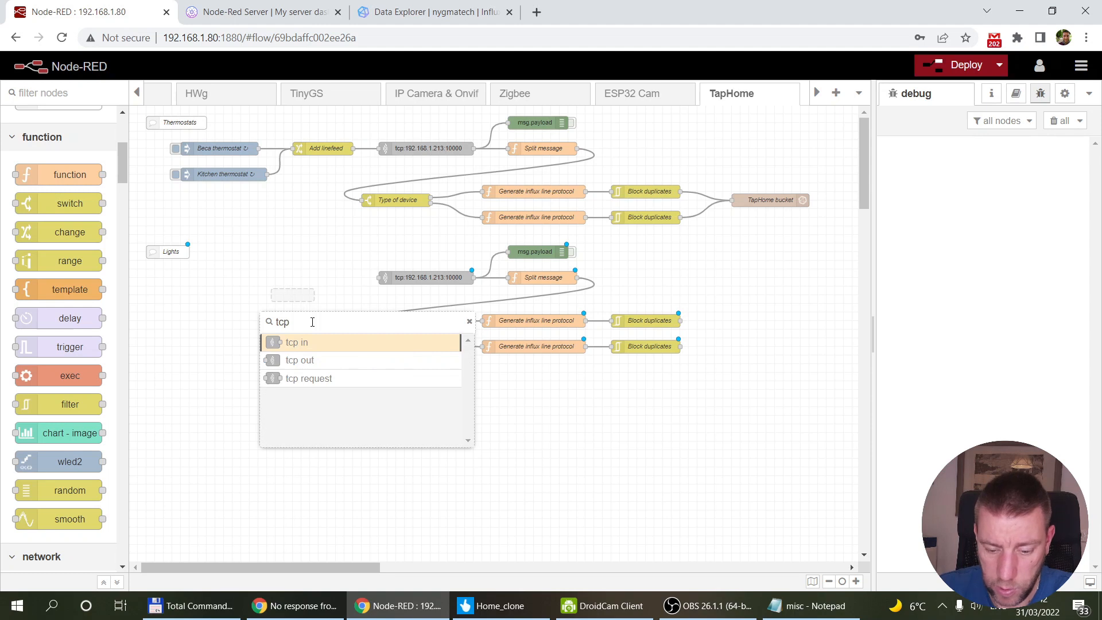
{"action": "left_click", "coordinate": [297, 342]}
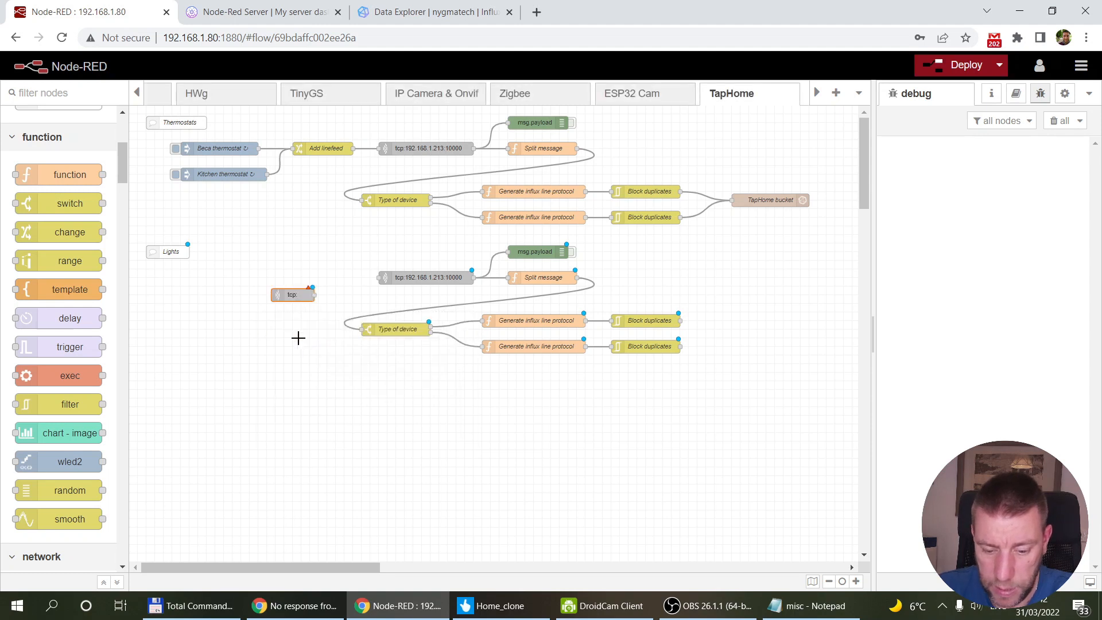
Step: Configure the new tcp in node to connect to port 10001 at host 192.168.1.213
{"action": "double_click", "coordinate": [293, 295]}
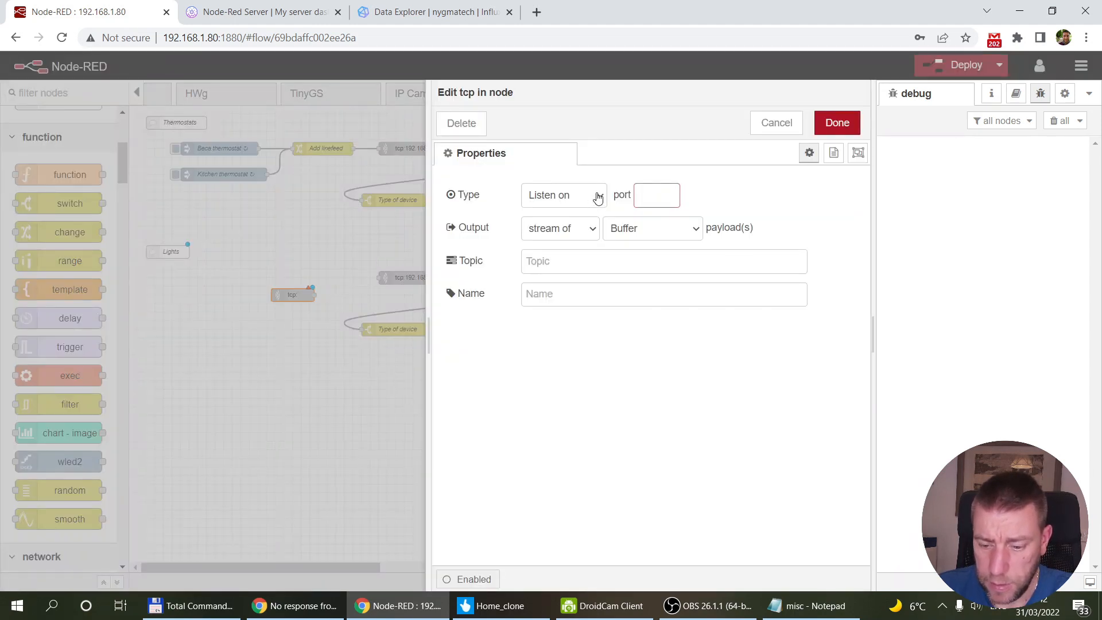
{"action": "left_click", "coordinate": [583, 198]}
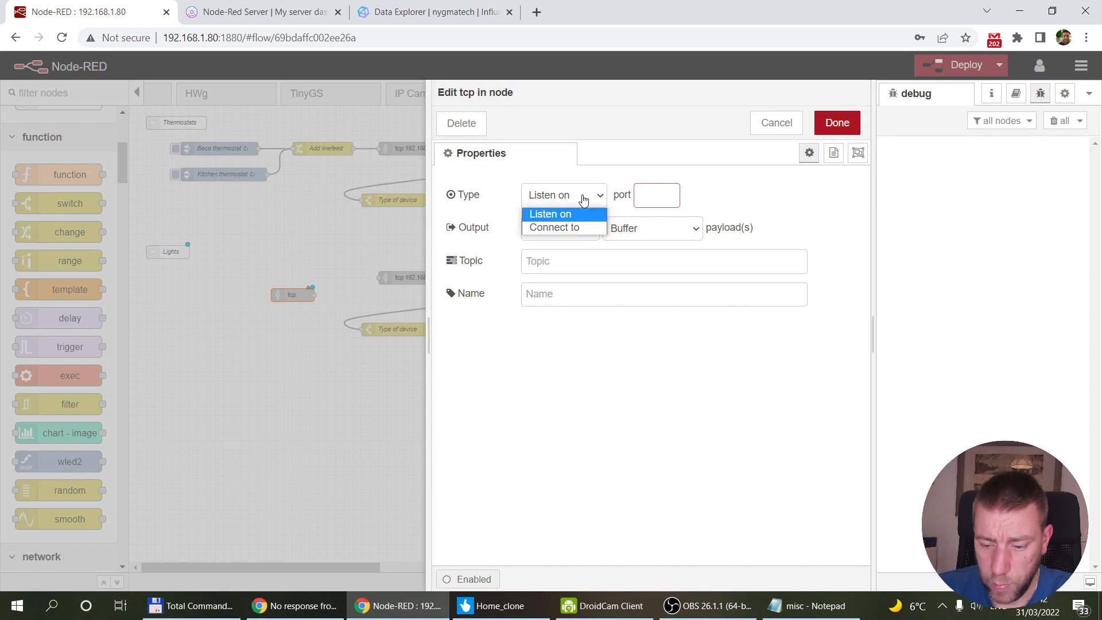
{"action": "left_click", "coordinate": [580, 227]}
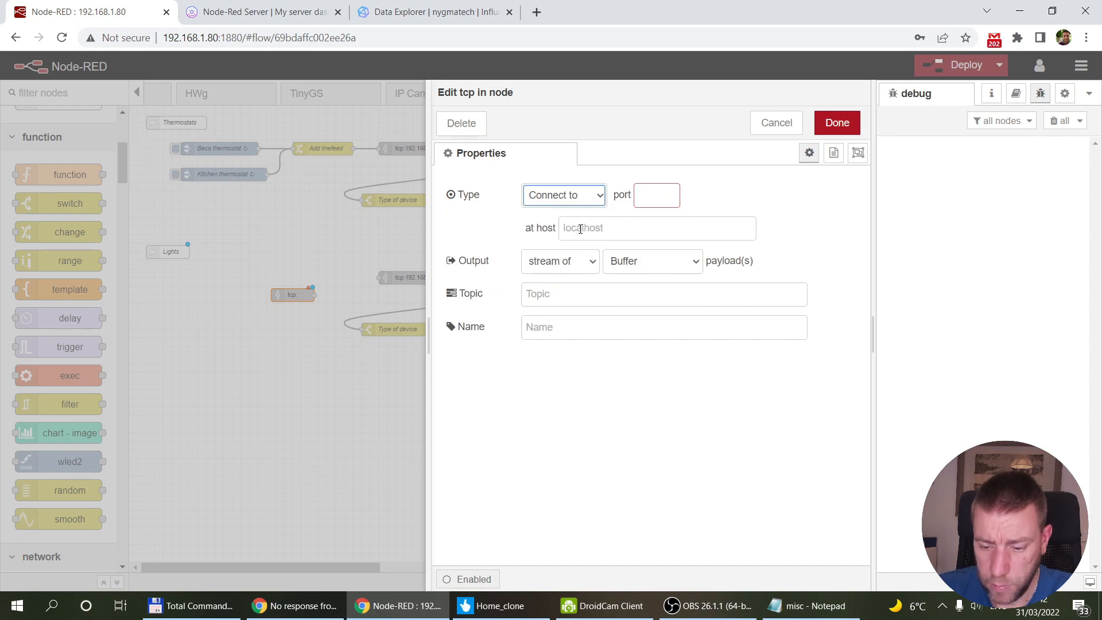
{"action": "left_click", "coordinate": [575, 195]}
{"action": "left_click", "coordinate": [576, 214]}
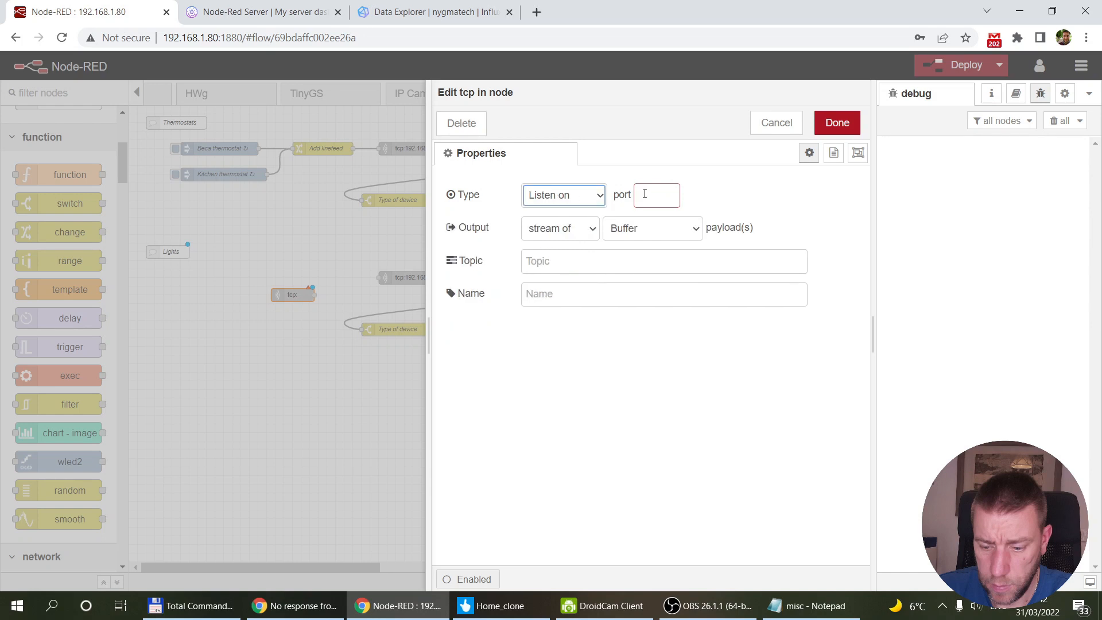
{"action": "left_click", "coordinate": [580, 236]}
{"action": "left_click", "coordinate": [577, 232]}
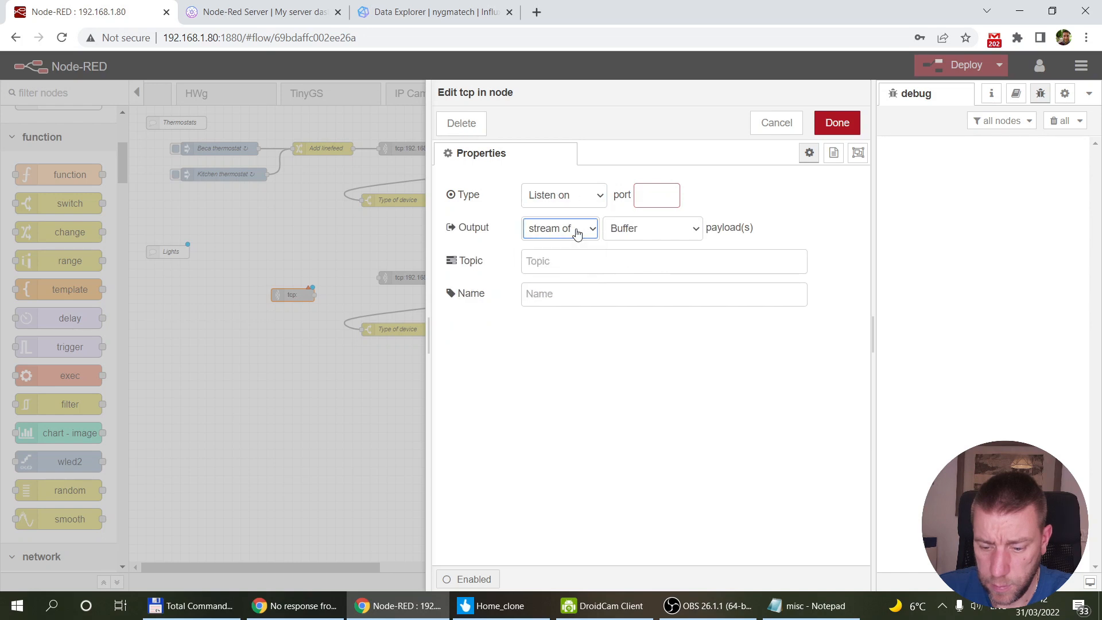
{"action": "left_click", "coordinate": [569, 198]}
{"action": "left_click", "coordinate": [571, 226]}
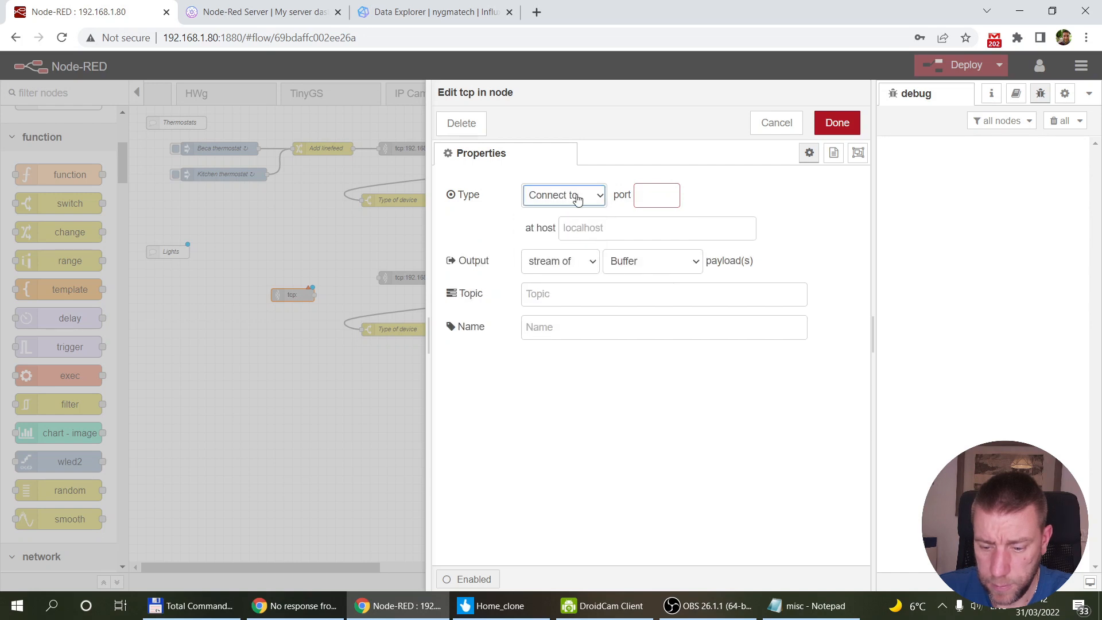
{"action": "left_click", "coordinate": [650, 199]}
{"action": "type", "text": "10001"}
{"action": "left_click", "coordinate": [610, 228]}
{"action": "type", "text": "192.168.1."}
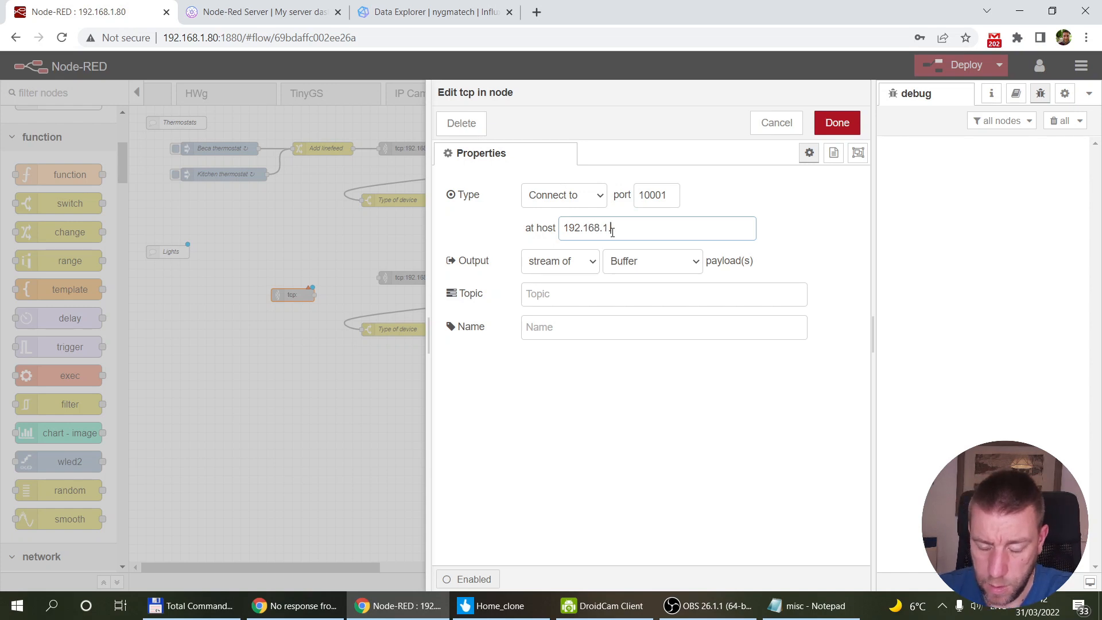
{"action": "type", "text": "213"}
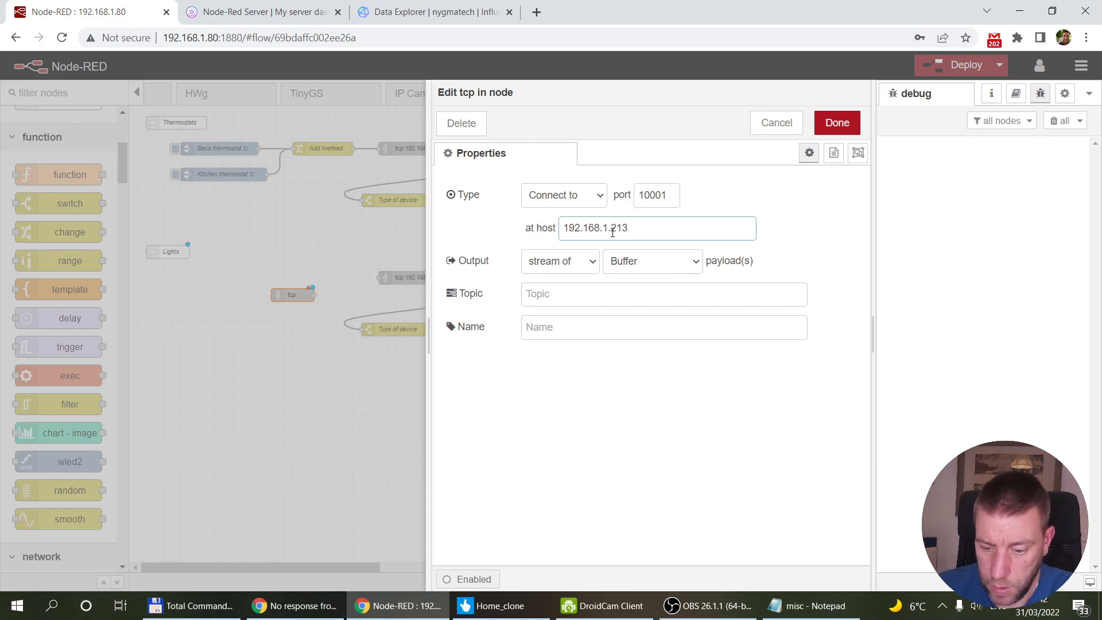
Step: Set the tcp in node's output to a single String payload and save the node
{"action": "left_click", "coordinate": [580, 263]}
{"action": "left_click", "coordinate": [573, 295]}
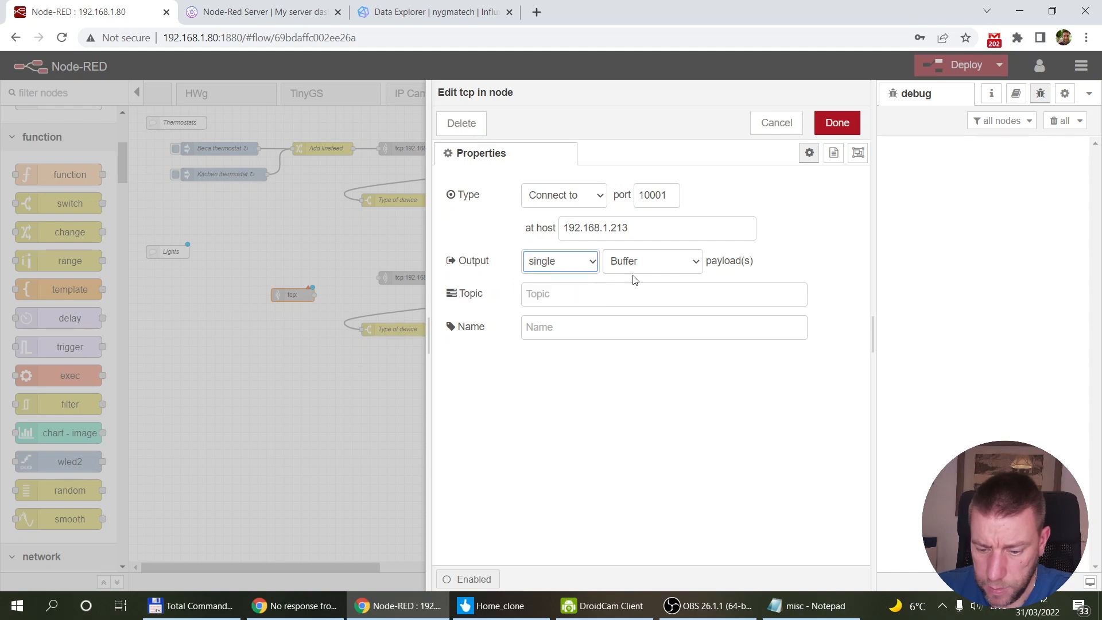
{"action": "left_click", "coordinate": [679, 261]}
{"action": "left_click", "coordinate": [571, 263]}
{"action": "left_click", "coordinate": [574, 290]}
{"action": "left_click", "coordinate": [660, 263]}
{"action": "left_click", "coordinate": [654, 297]}
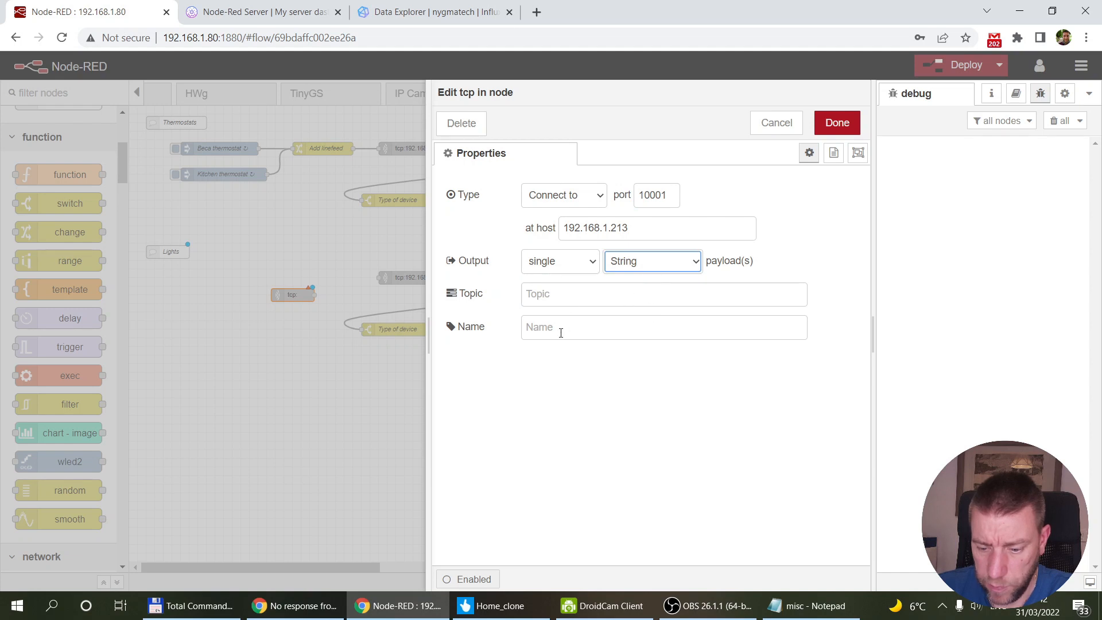
{"action": "left_click", "coordinate": [837, 122]}
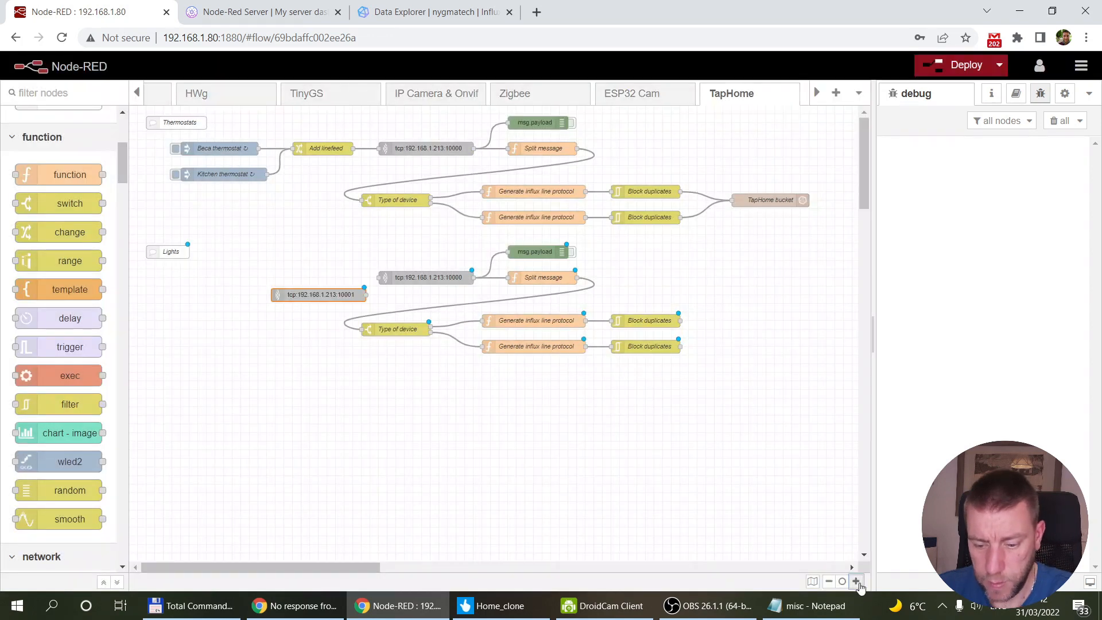
Step: Delete the copied tcp:192.168.1.213:10000 node from the Lights group, put the port 10001 node in its place and wire it to msg.payload
{"action": "left_click", "coordinate": [855, 581]}
{"action": "left_click", "coordinate": [855, 581]}
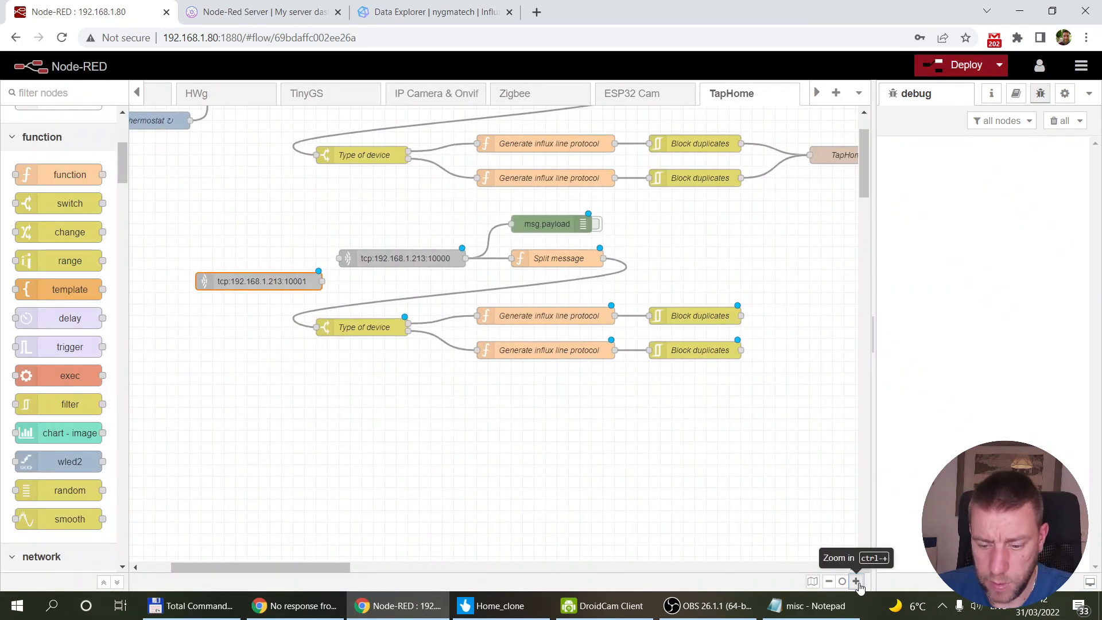
{"action": "left_click", "coordinate": [856, 582]}
{"action": "left_click", "coordinate": [406, 249]}
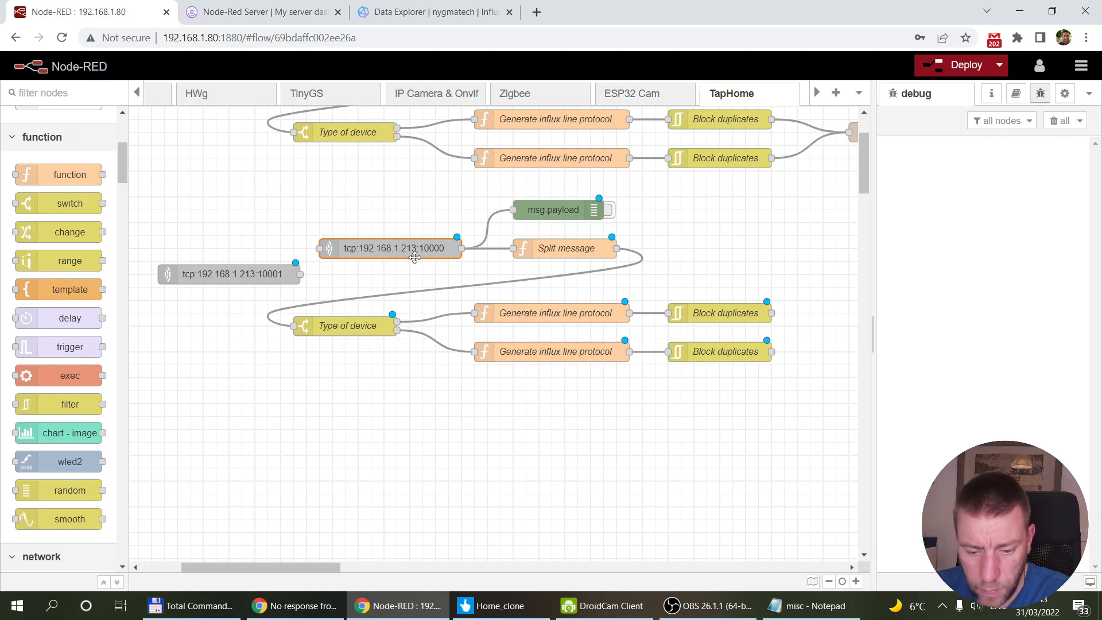
{"action": "key", "text": "Delete"}
{"action": "left_click_drag", "start_coordinate": [241, 274], "coordinate": [513, 209]}
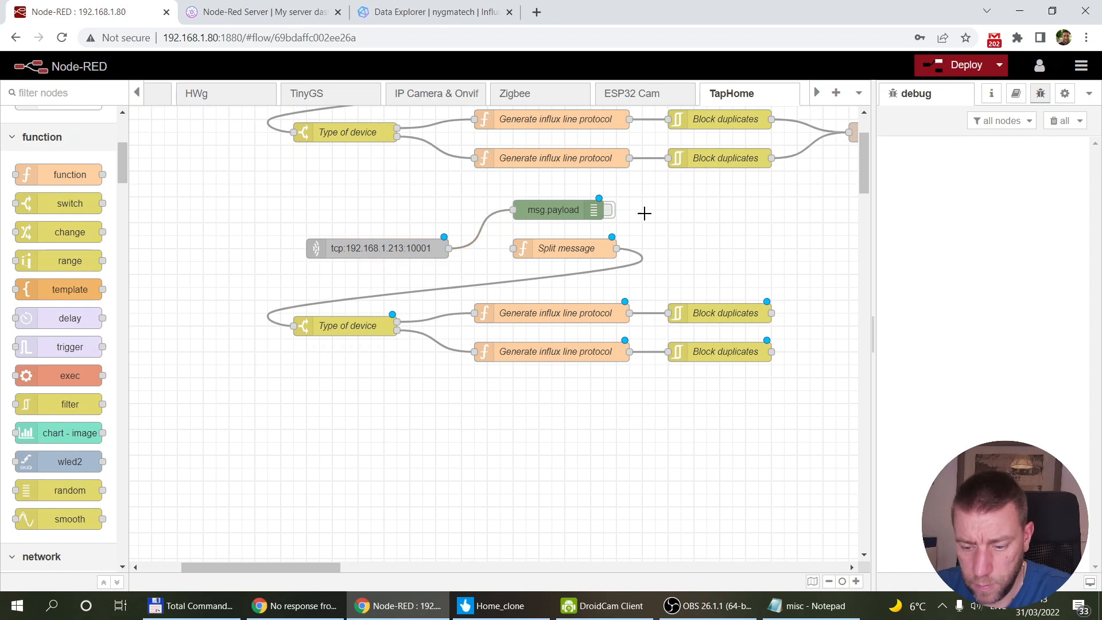
Step: Enable the Lights group's msg.payload debug node and deploy the flow
{"action": "left_click", "coordinate": [611, 210]}
{"action": "left_click", "coordinate": [954, 67]}
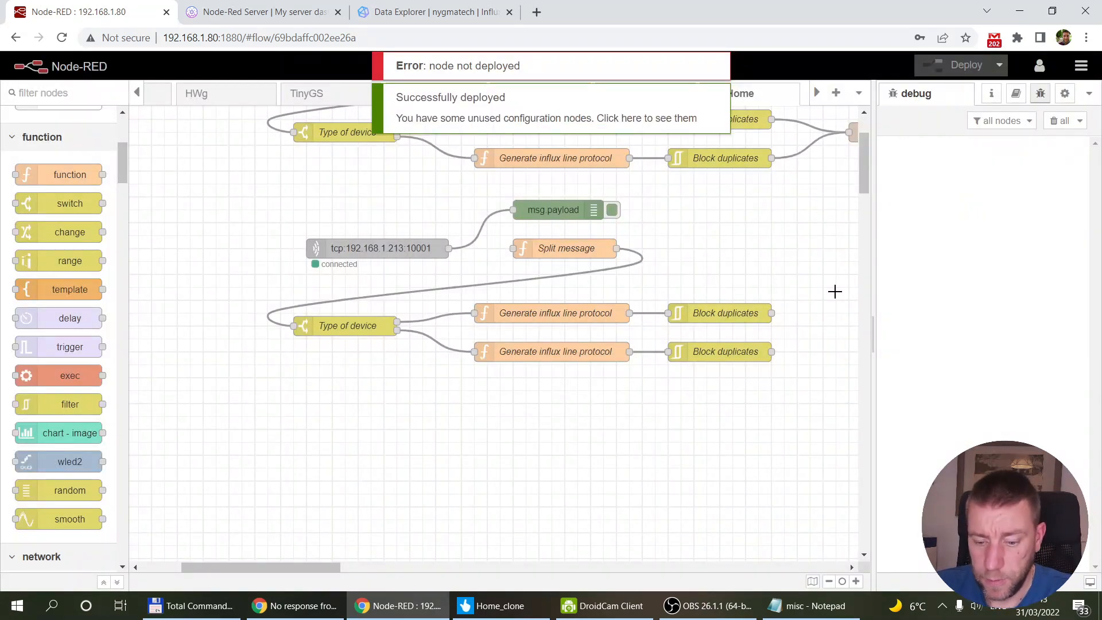
{"action": "left_click", "coordinate": [726, 615]}
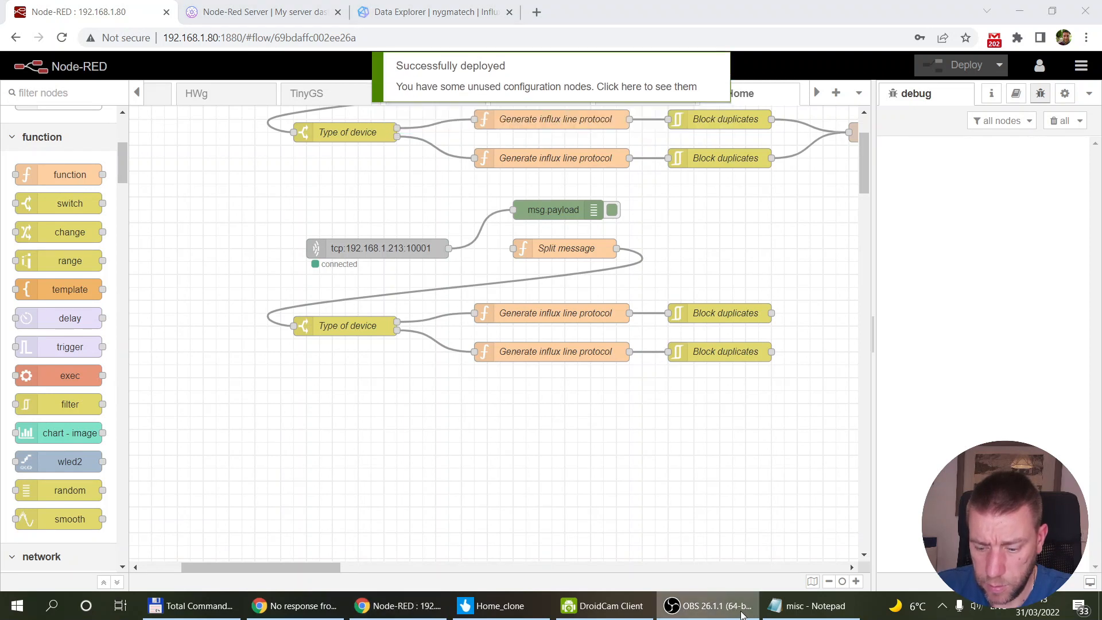
{"action": "scroll", "coordinate": [646, 423], "scroll_direction": "up", "scroll_amount": 2}
{"action": "mouse_move", "coordinate": [316, 569]}
{"action": "left_mouse_down"}
{"action": "mouse_move", "coordinate": [417, 576]}
{"action": "mouse_move", "coordinate": [197, 564]}
{"action": "mouse_move", "coordinate": [335, 570]}
{"action": "left_mouse_up"}
{"action": "scroll", "coordinate": [487, 353], "scroll_direction": "down", "scroll_amount": 1}
{"action": "scroll", "coordinate": [487, 353], "scroll_direction": "down", "scroll_amount": 1}
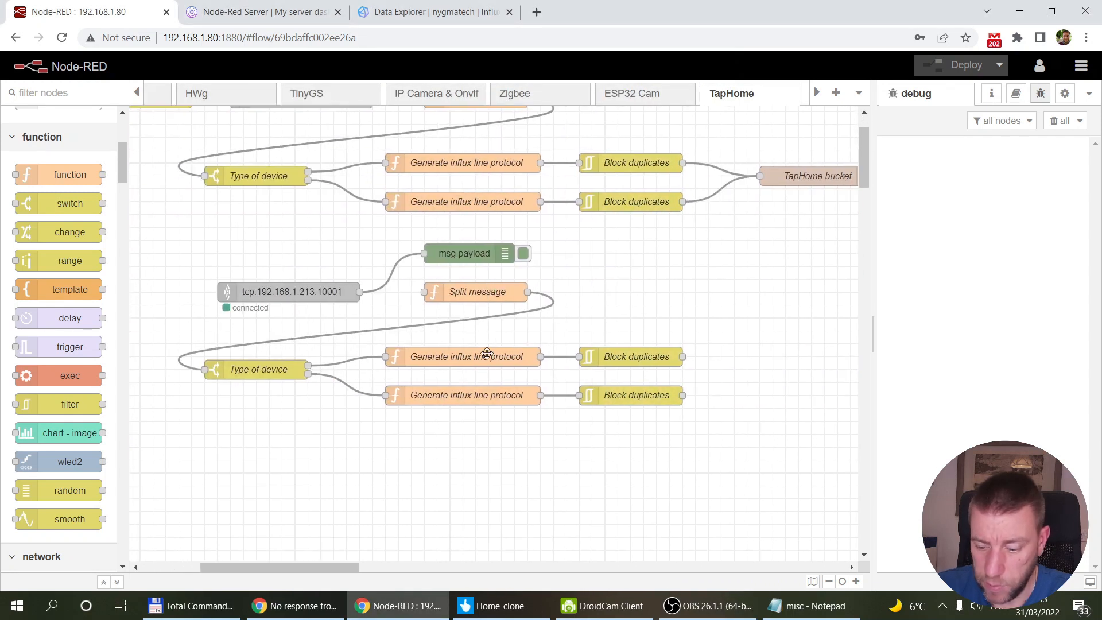
Step: Switch to TapHome, restore its smaller window, turn the Kitchen Light off and on again, and toggle the Living Room Light
{"action": "left_click", "coordinate": [471, 600]}
{"action": "double_click", "coordinate": [582, 12]}
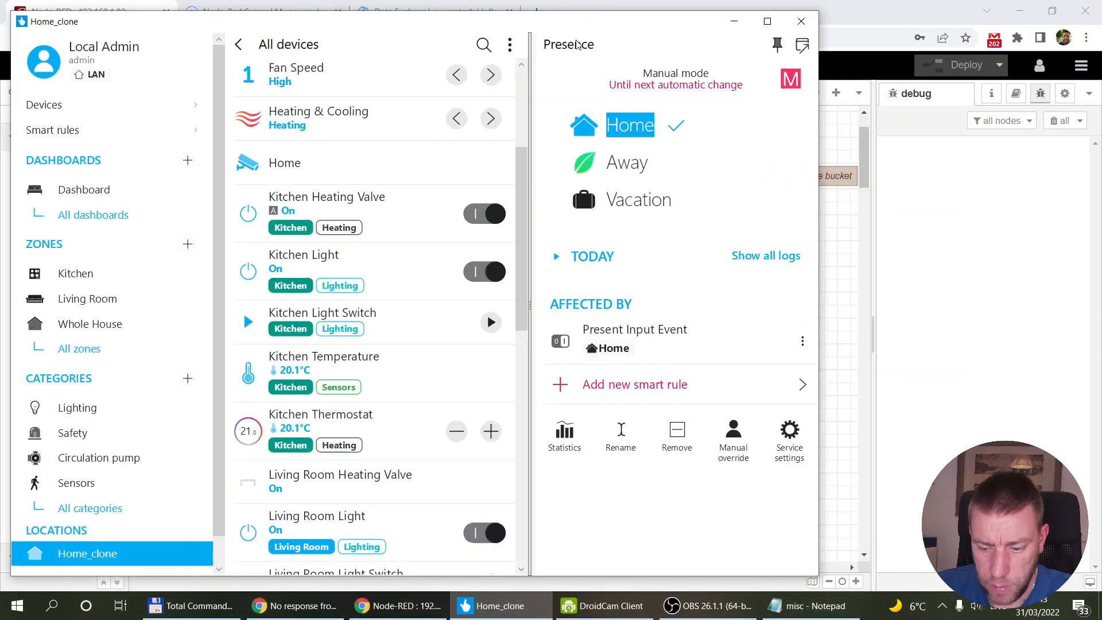
{"action": "left_click", "coordinate": [479, 273]}
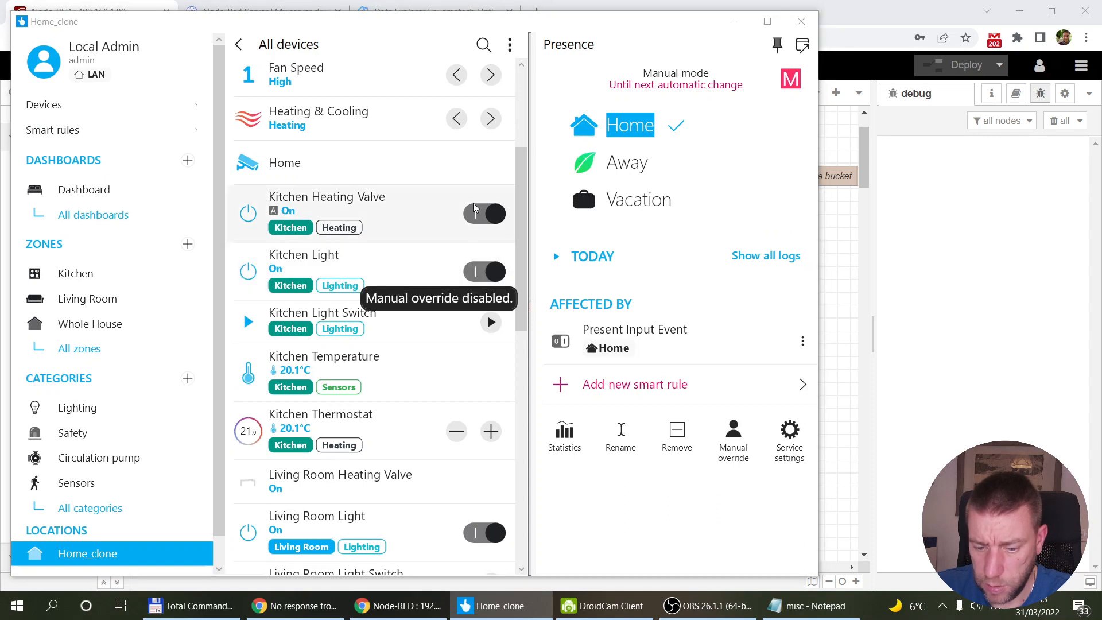
{"action": "left_click", "coordinate": [485, 274]}
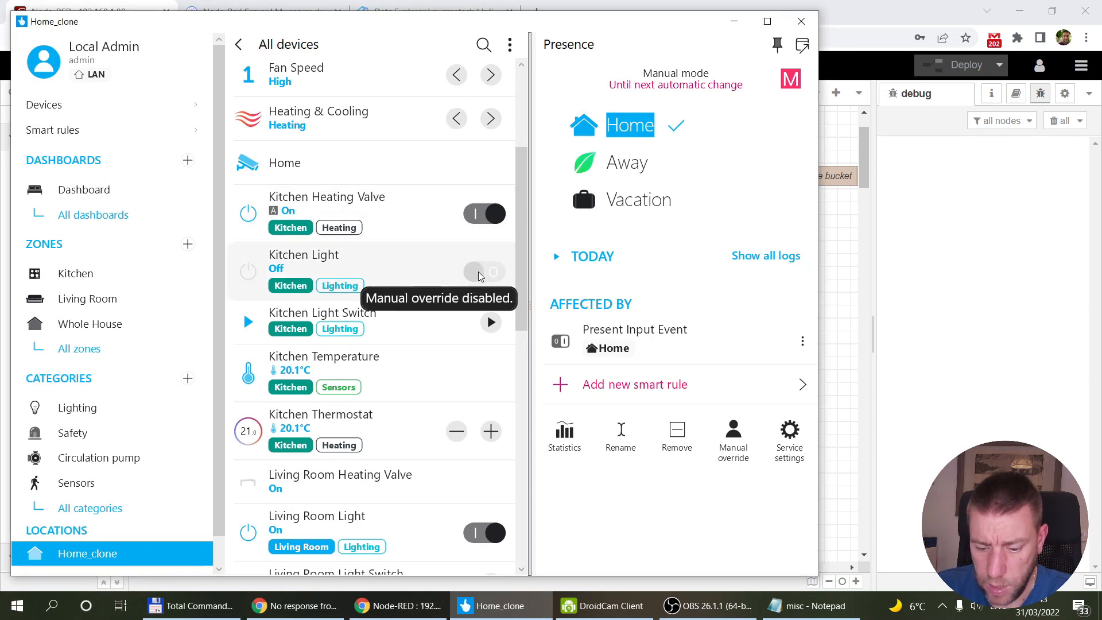
{"action": "left_click", "coordinate": [479, 534]}
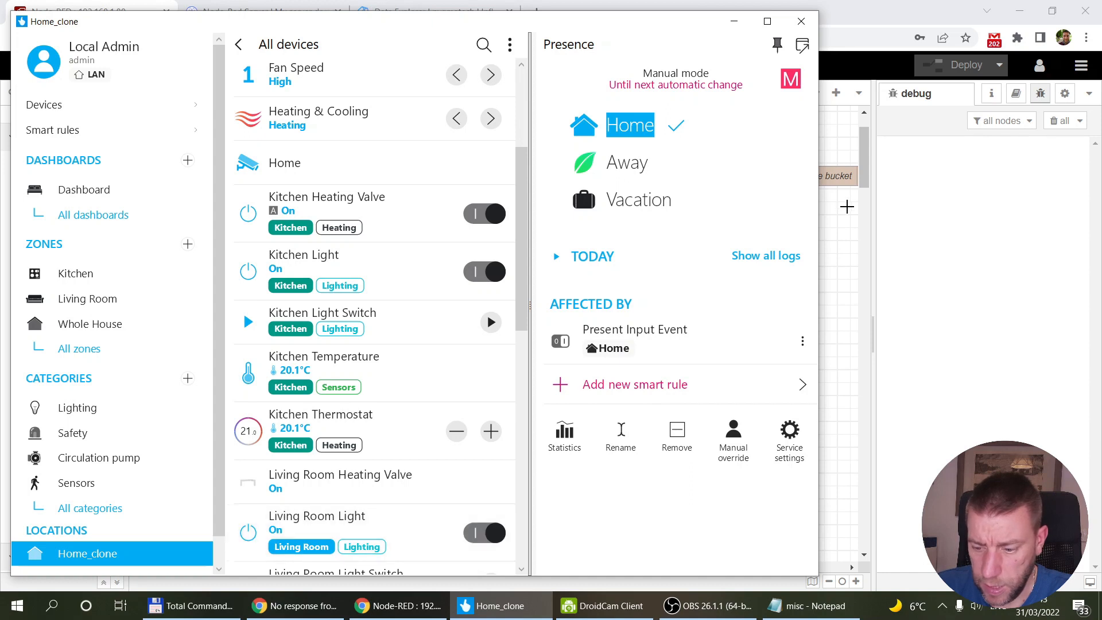
Step: Back in Node-RED, set the port 10001 tcp in node's output to a stream of String payloads delimited by /n, and deploy
{"action": "left_click", "coordinate": [846, 207]}
{"action": "double_click", "coordinate": [314, 295]}
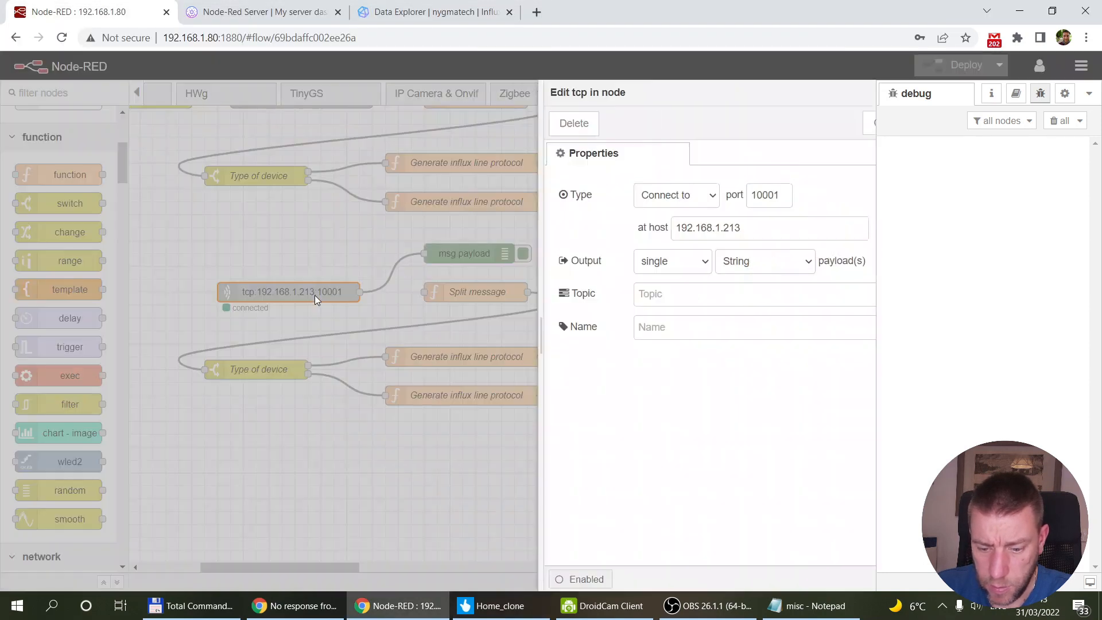
{"action": "left_click", "coordinate": [552, 262]}
{"action": "left_click", "coordinate": [570, 281]}
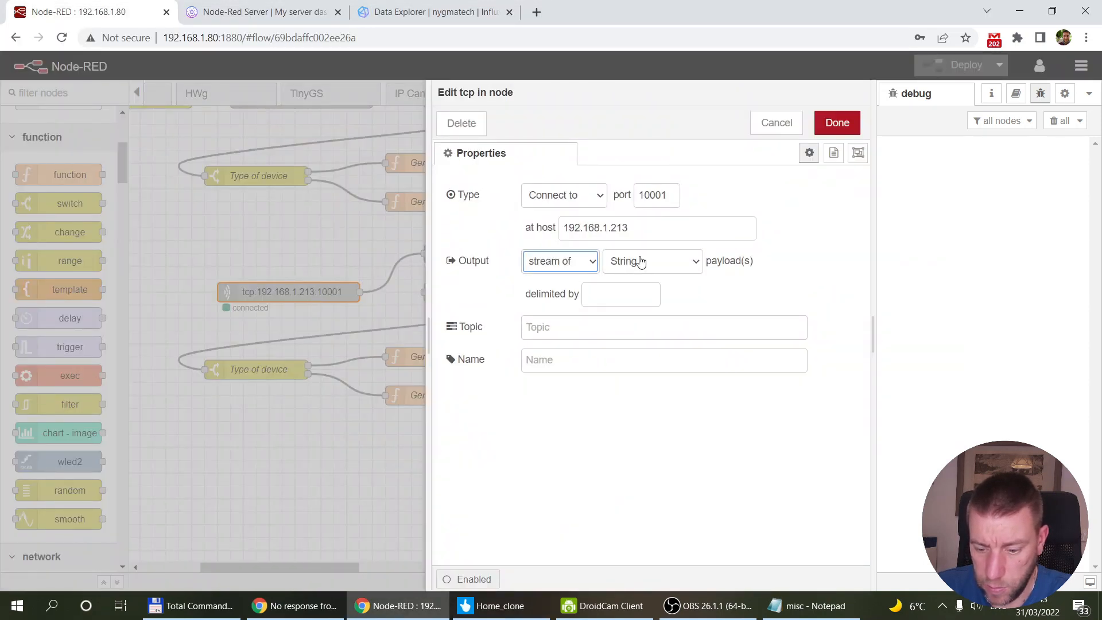
{"action": "left_click", "coordinate": [570, 261]}
{"action": "left_click", "coordinate": [632, 298]}
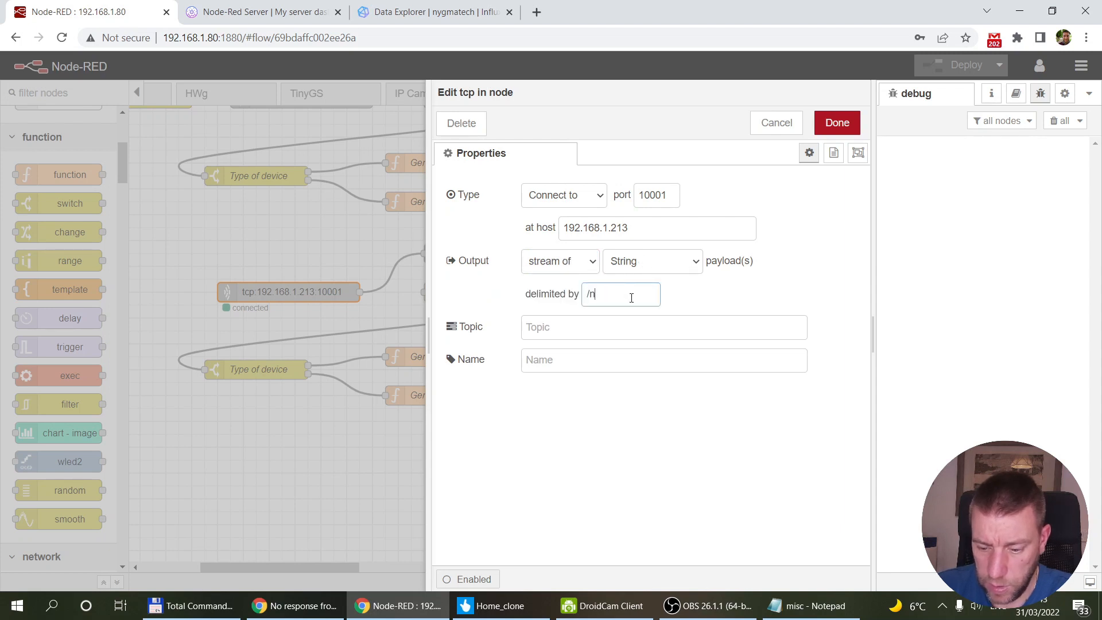
{"action": "left_click", "coordinate": [824, 129]}
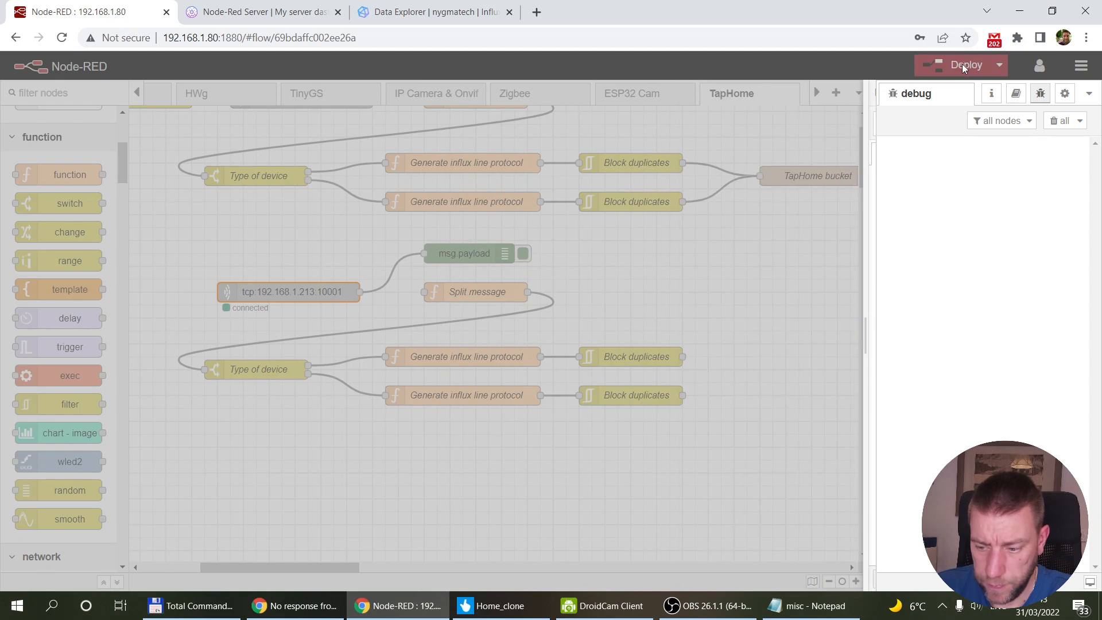
{"action": "left_click", "coordinate": [962, 64]}
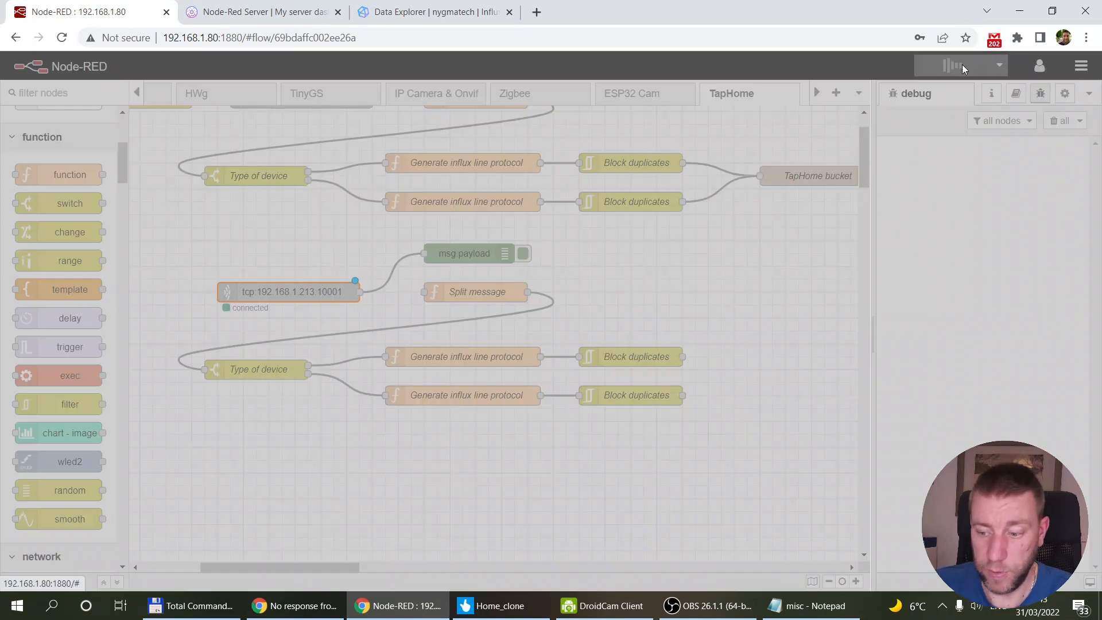
Step: In TapHome, turn the Kitchen Light off and on, switch Presence to Away and back to Home, and return to Node-RED
{"action": "key", "text": "alt+Tab"}
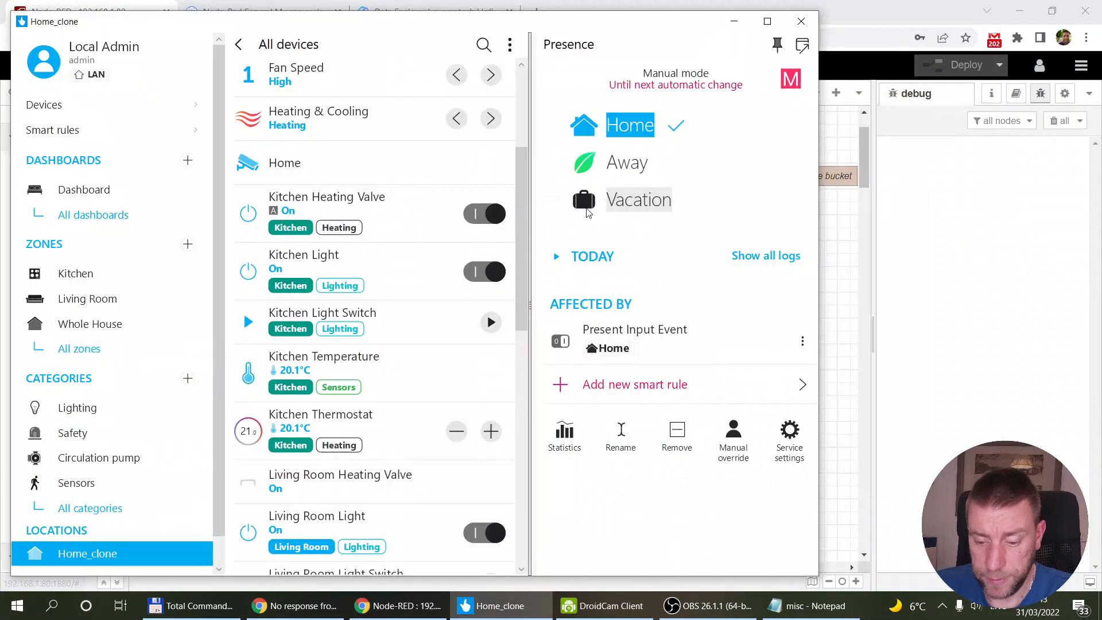
{"action": "left_click", "coordinate": [473, 273]}
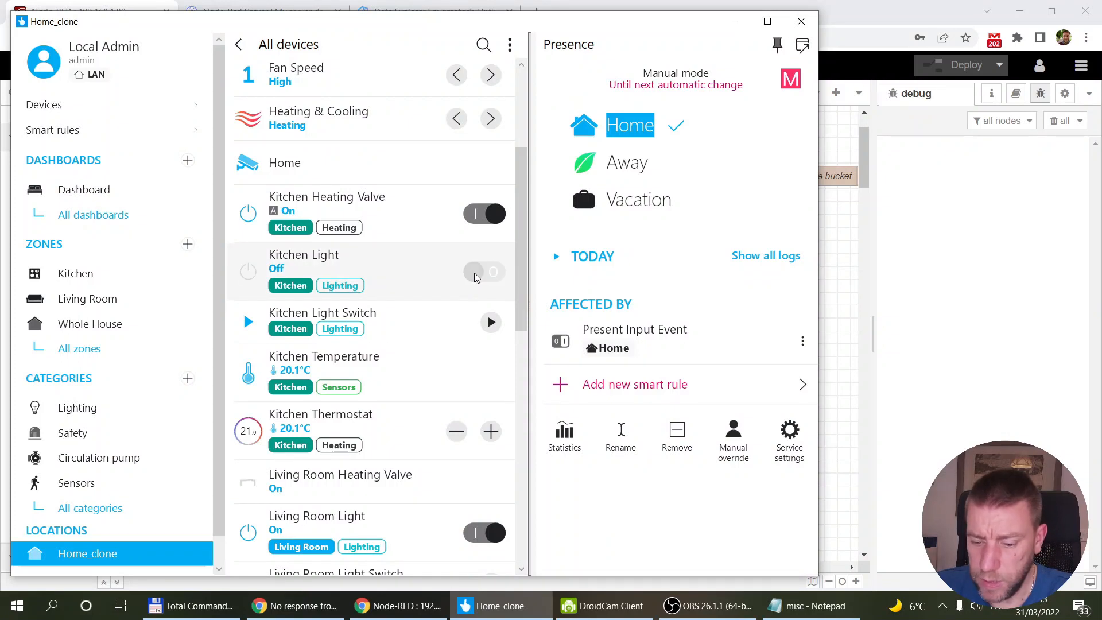
{"action": "left_click", "coordinate": [475, 278]}
{"action": "left_click", "coordinate": [632, 163]}
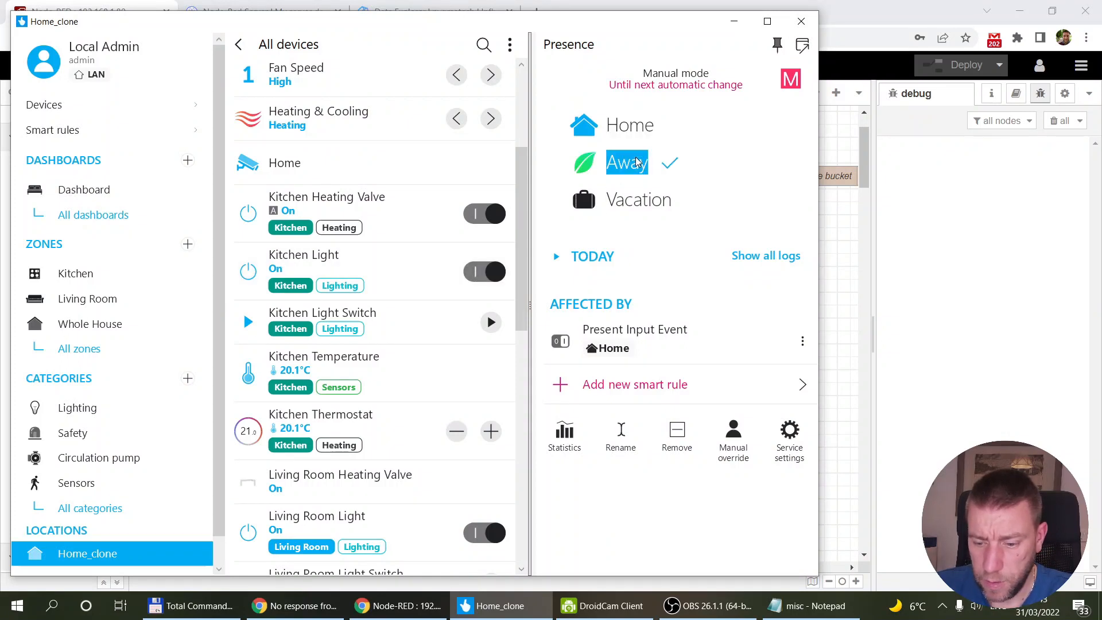
{"action": "left_click", "coordinate": [630, 127]}
{"action": "key", "text": "alt+Tab"}
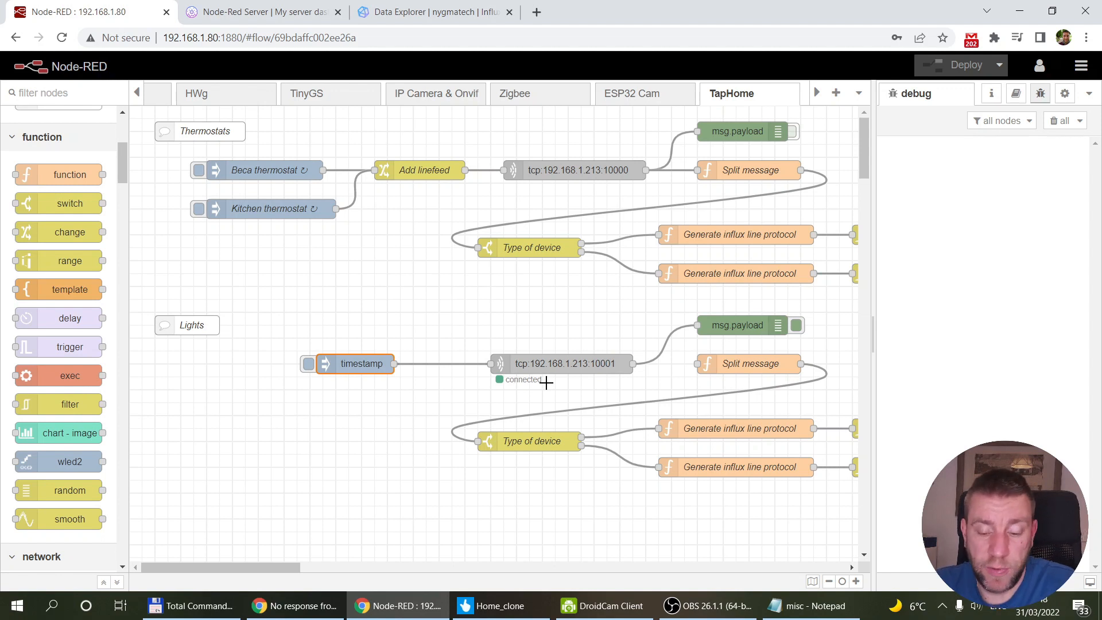
Step: Check the port 10001 tcp request node's server and return settings without changing them
{"action": "left_click", "coordinate": [559, 366]}
{"action": "double_click", "coordinate": [558, 366]}
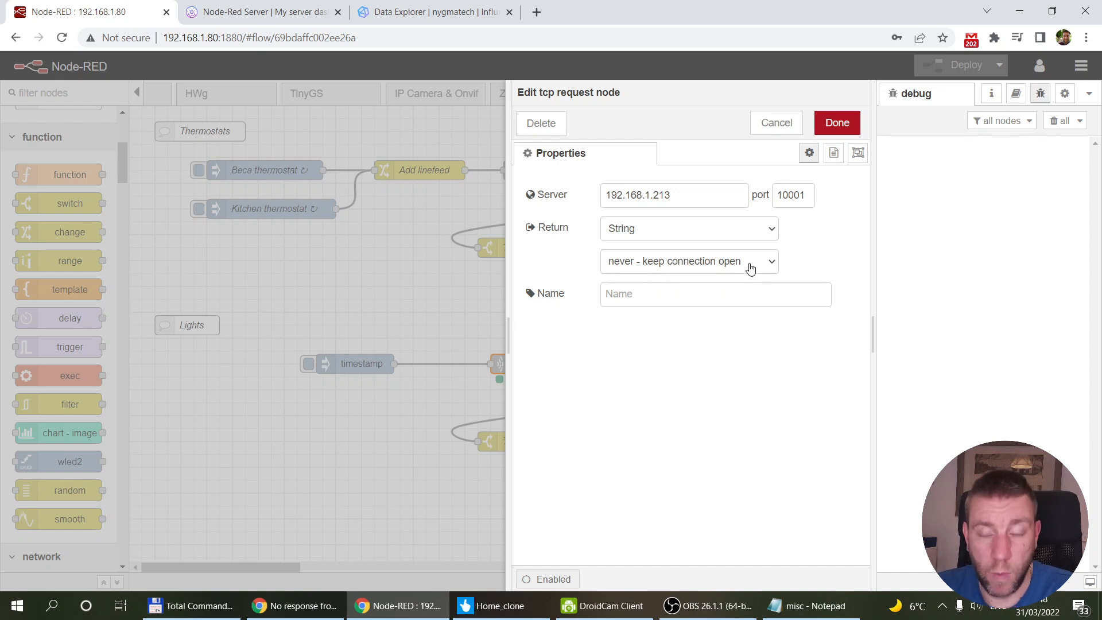
{"action": "left_click", "coordinate": [777, 125]}
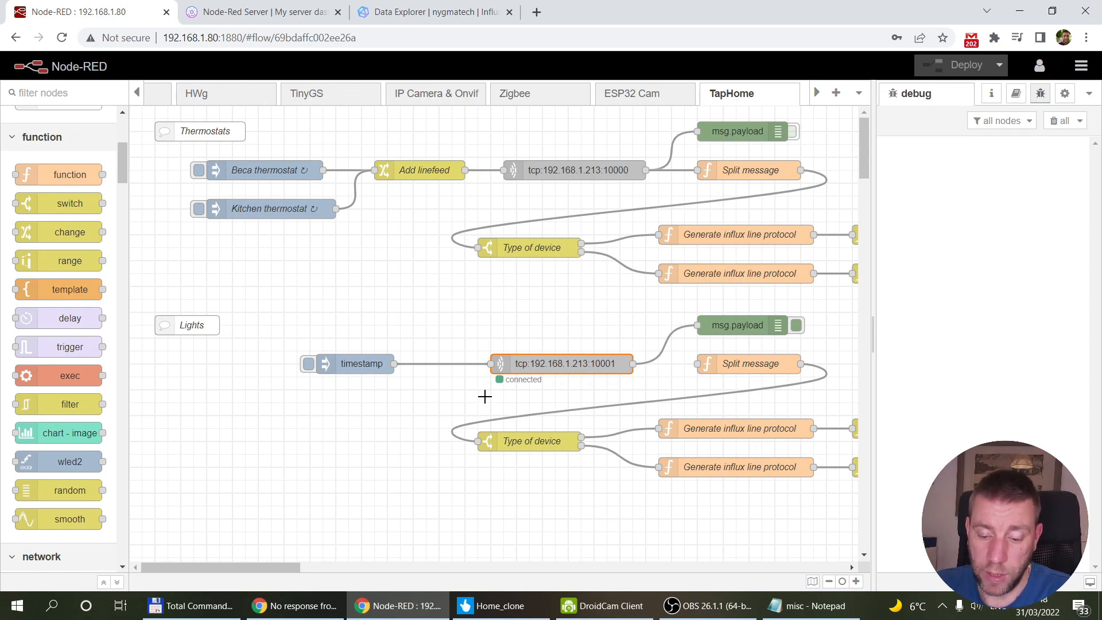
Step: Set the Lights group's timestamp inject node to inject once after 0.1 seconds, and deploy the flow
{"action": "left_click", "coordinate": [353, 369]}
{"action": "double_click", "coordinate": [353, 368]}
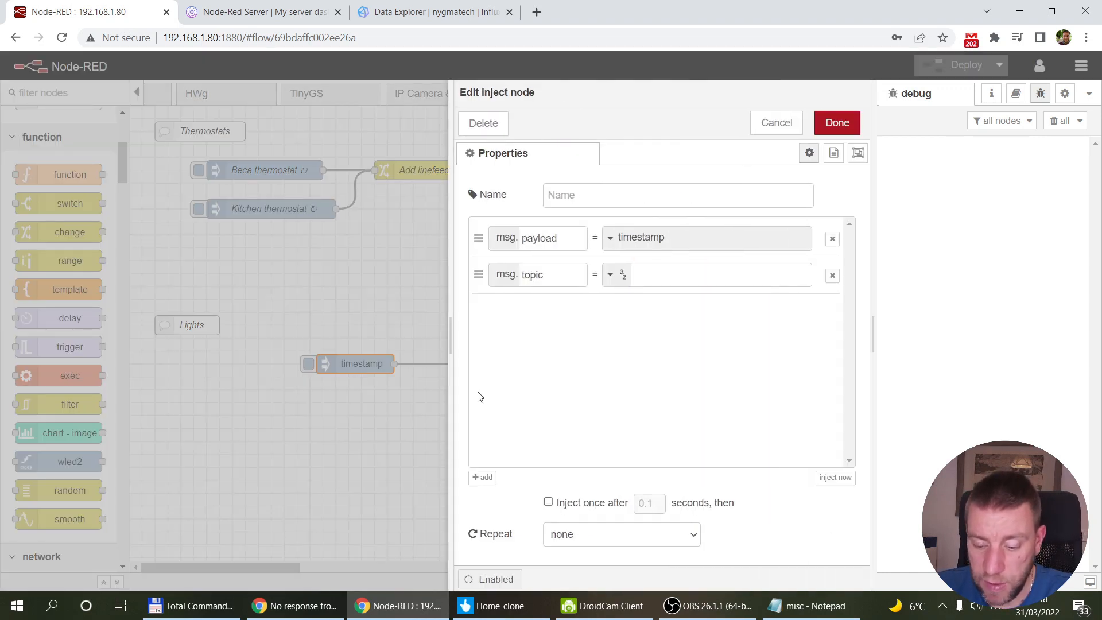
{"action": "left_click", "coordinate": [548, 502]}
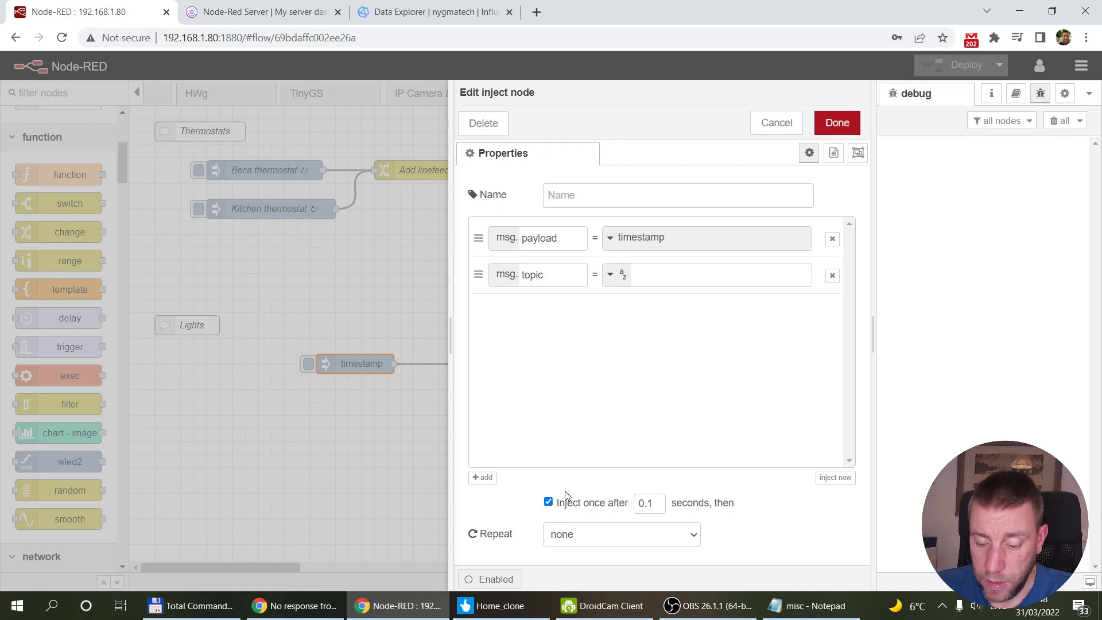
{"action": "left_click", "coordinate": [836, 123]}
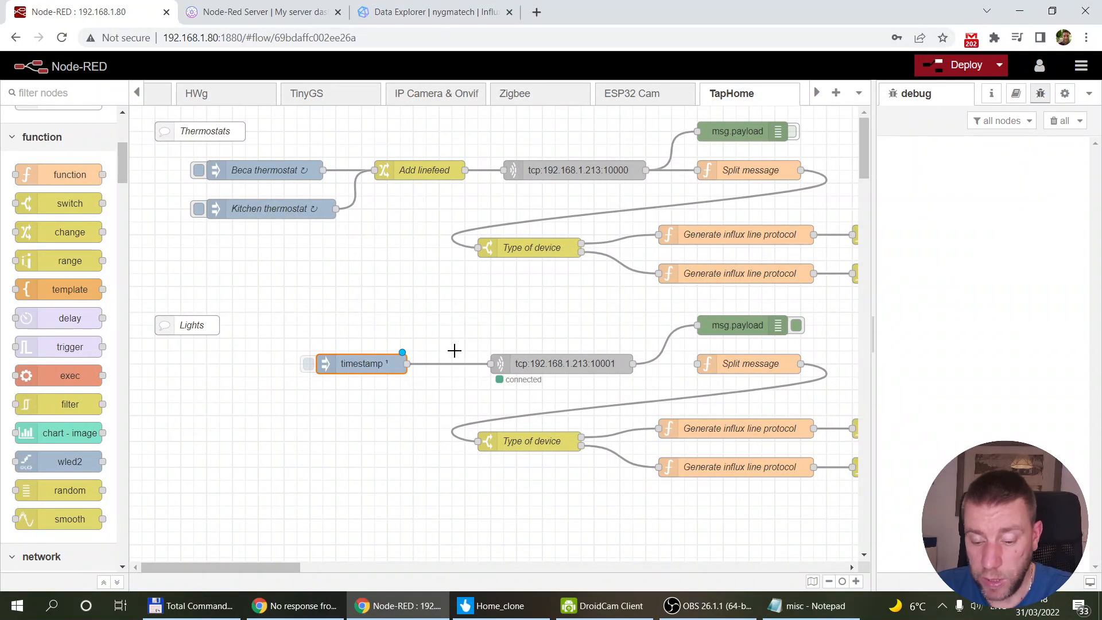
{"action": "left_click", "coordinate": [967, 65]}
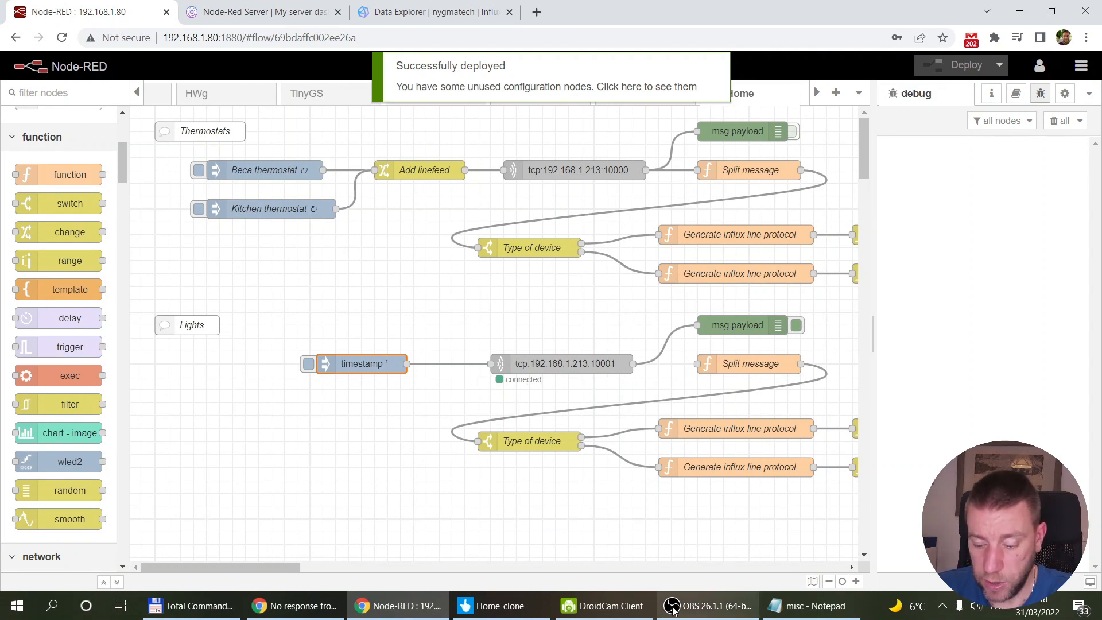
Step: In TapHome, turn the Living Room Light off and on, turn the Kitchen Light off, set Presence to Away, and return to Node-RED
{"action": "left_click", "coordinate": [493, 605]}
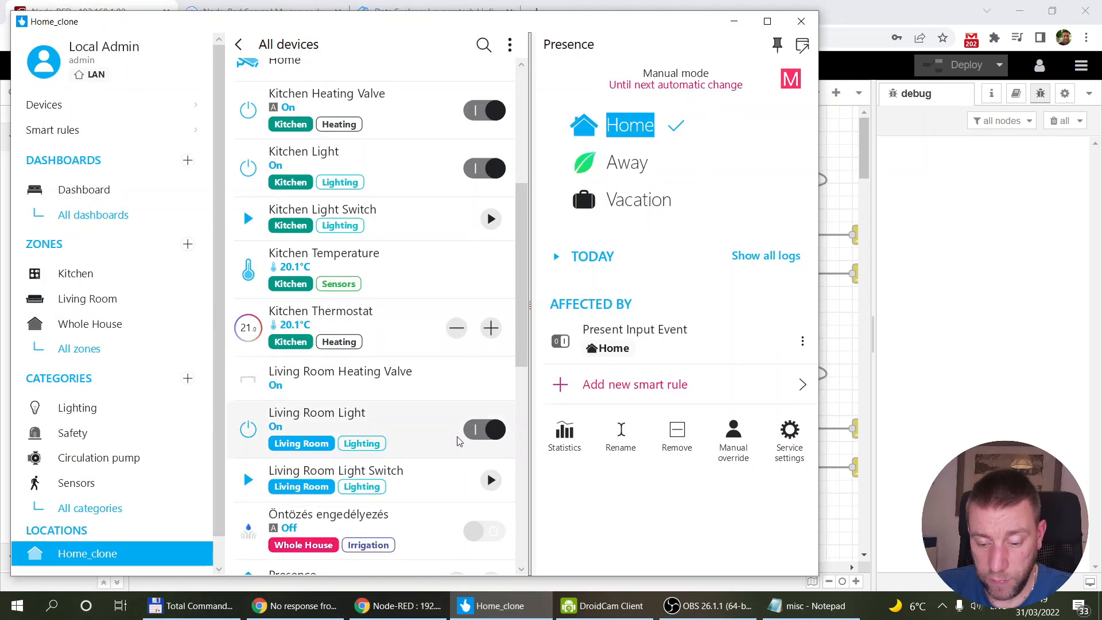
{"action": "left_click", "coordinate": [483, 430]}
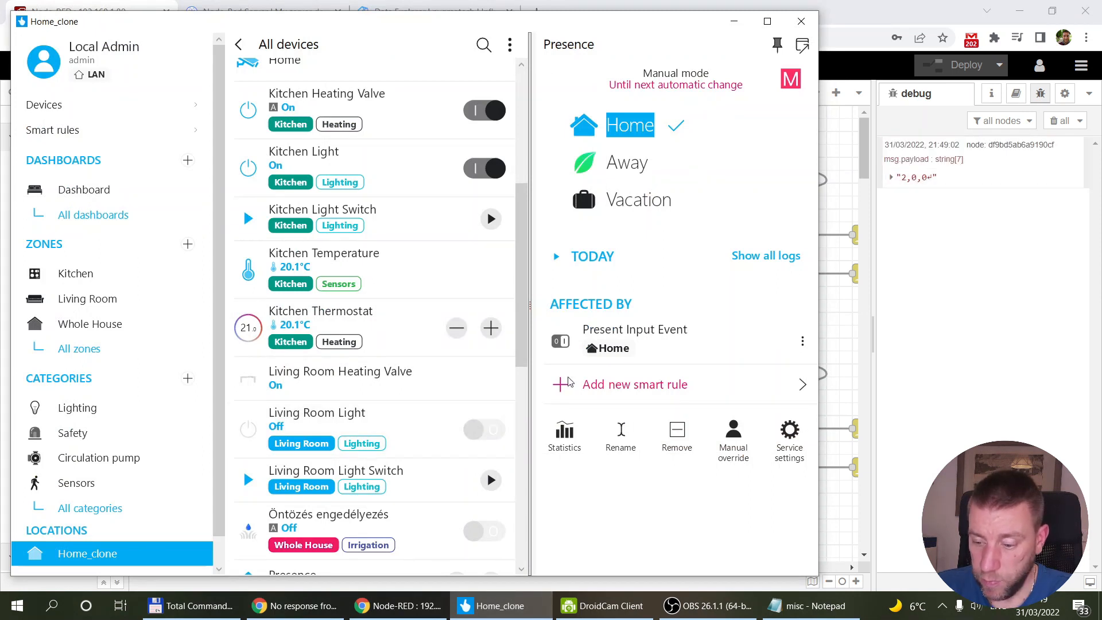
{"action": "left_click", "coordinate": [478, 429]}
{"action": "left_click", "coordinate": [476, 168]}
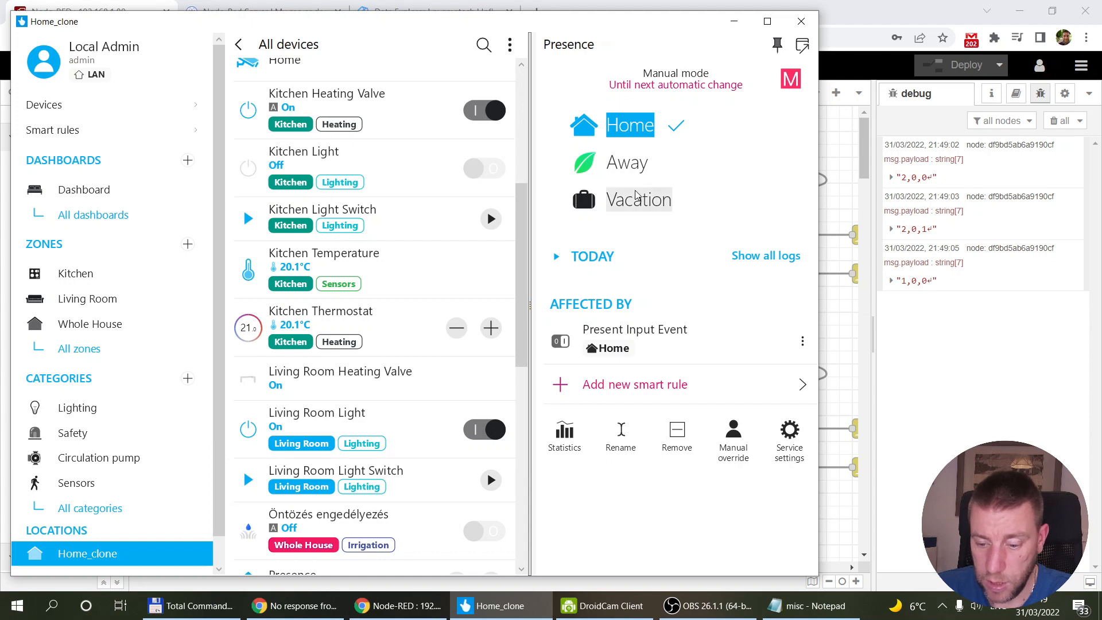
{"action": "left_click", "coordinate": [627, 163]}
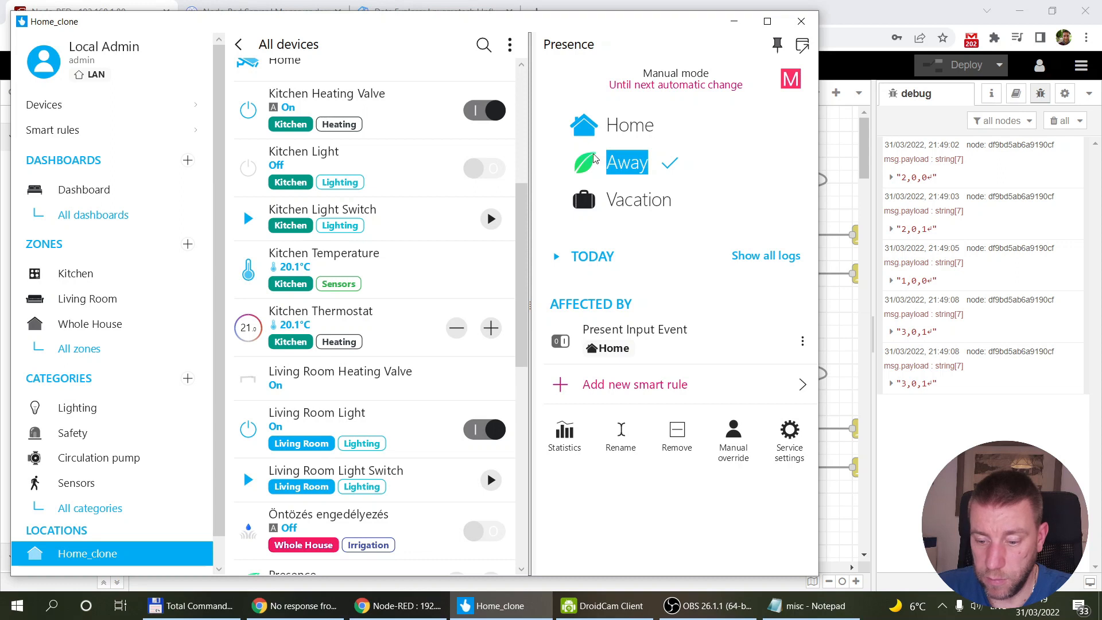
{"action": "left_click", "coordinate": [844, 142]}
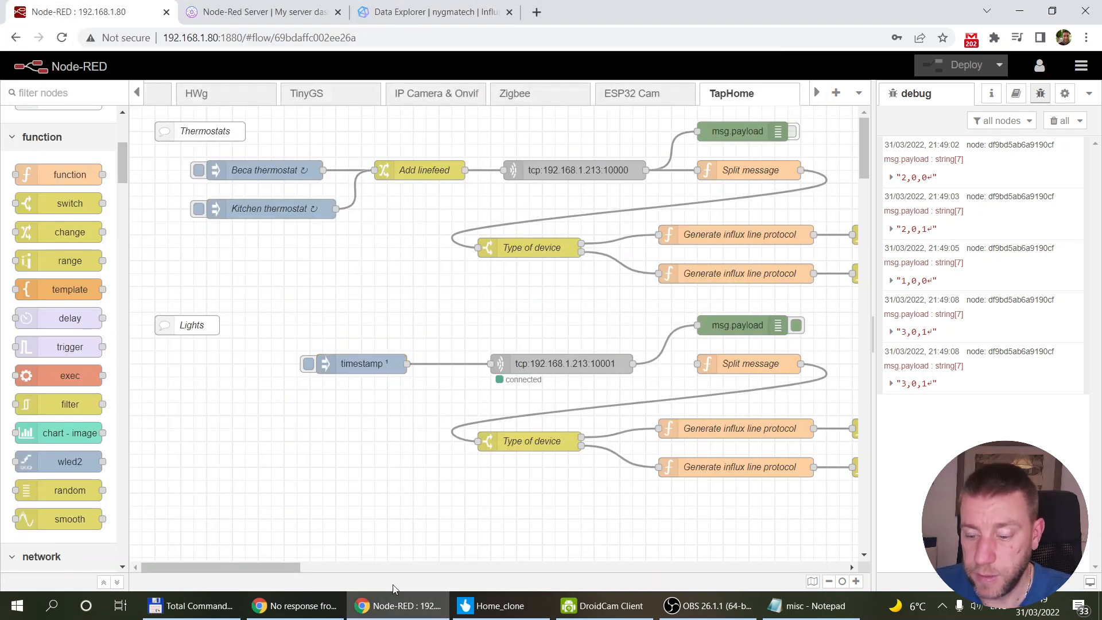
Step: Wire the port 10001 tcp node to Split message, and connect both Lights Block duplicates nodes to a pasted copy of the msg.payload debug node
{"action": "left_click_drag", "start_coordinate": [213, 567], "coordinate": [264, 566]}
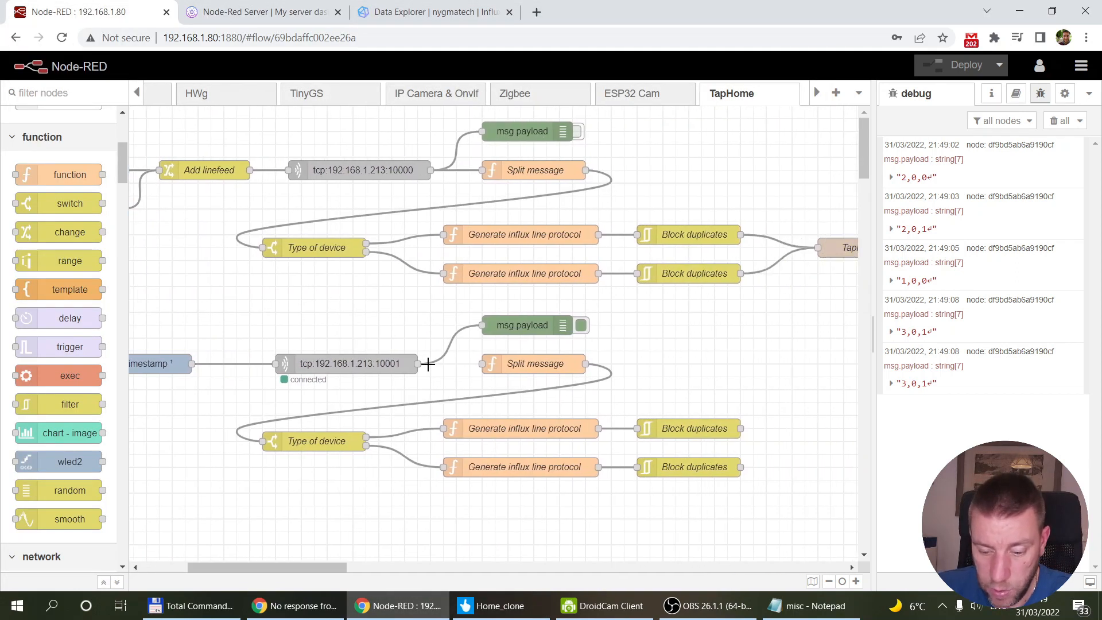
{"action": "left_click_drag", "start_coordinate": [418, 364], "coordinate": [493, 368]}
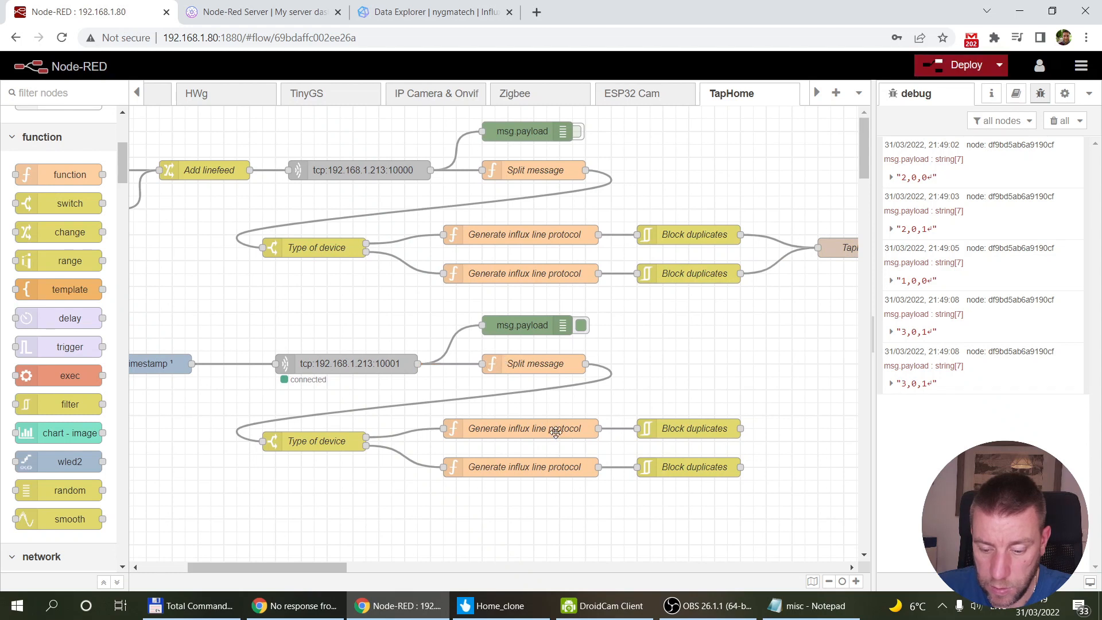
{"action": "left_click", "coordinate": [525, 327]}
{"action": "key", "text": "ctrl+c"}
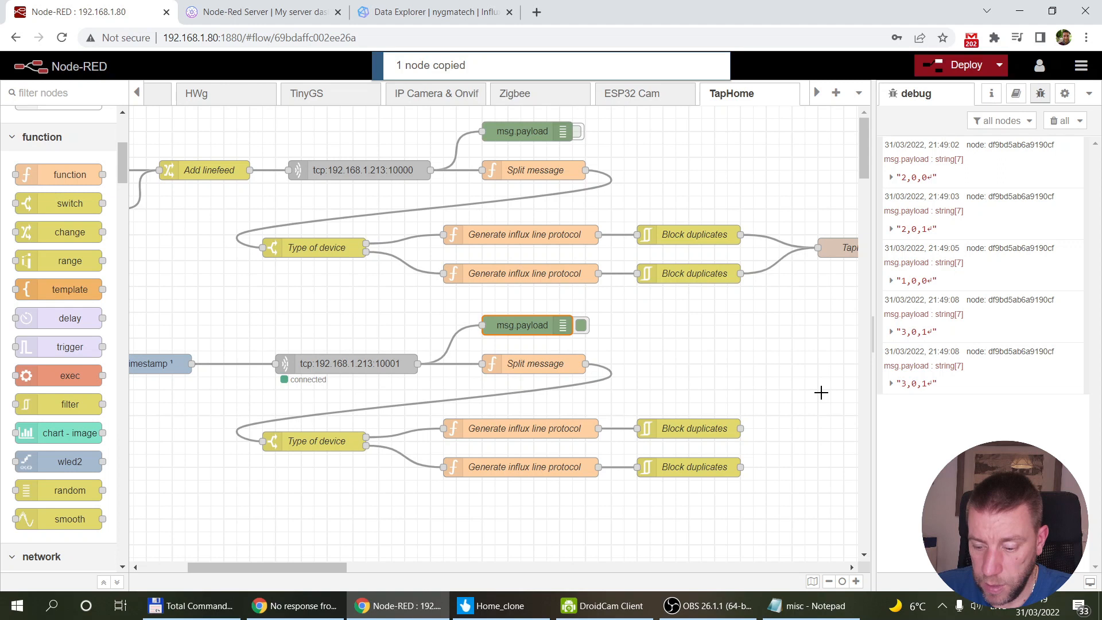
{"action": "key", "text": "ctrl+v"}
{"action": "left_click", "coordinate": [815, 390]}
{"action": "left_click_drag", "start_coordinate": [740, 467], "coordinate": [767, 390]}
{"action": "left_click_drag", "start_coordinate": [741, 429], "coordinate": [768, 389]}
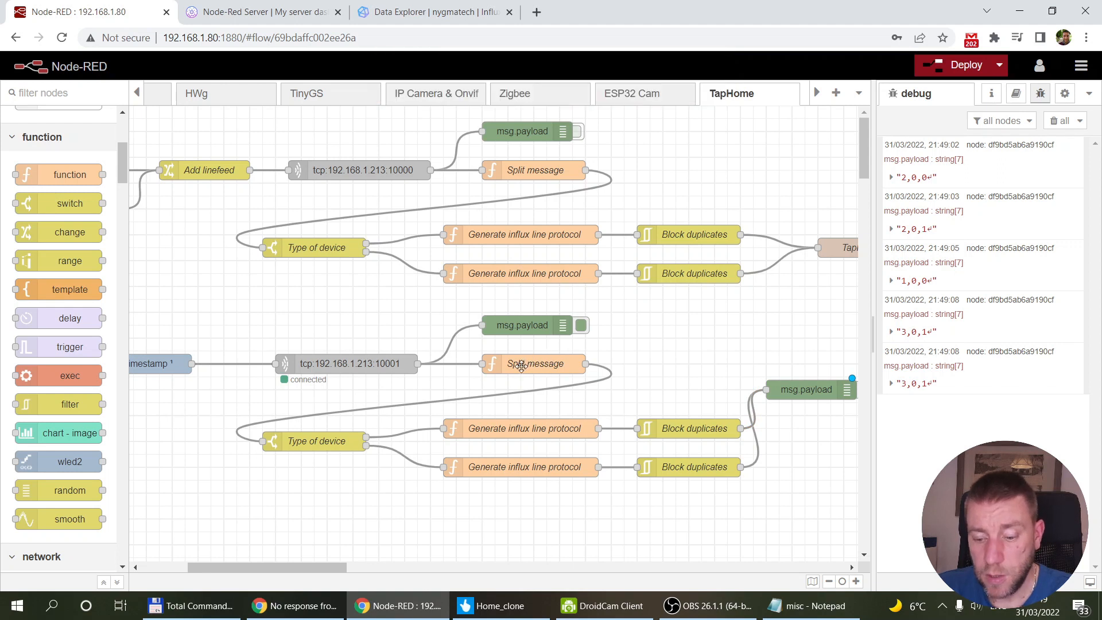
Step: Add a third == rule to the Lights group's Type of device switch node
{"action": "double_click", "coordinate": [312, 442]}
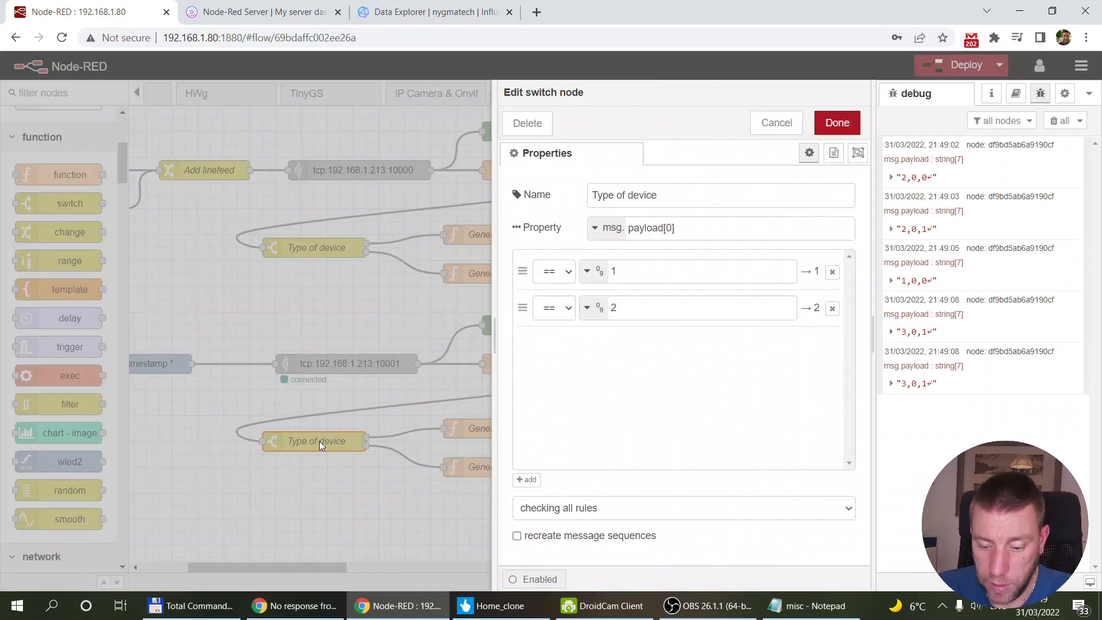
{"action": "left_click", "coordinate": [526, 479]}
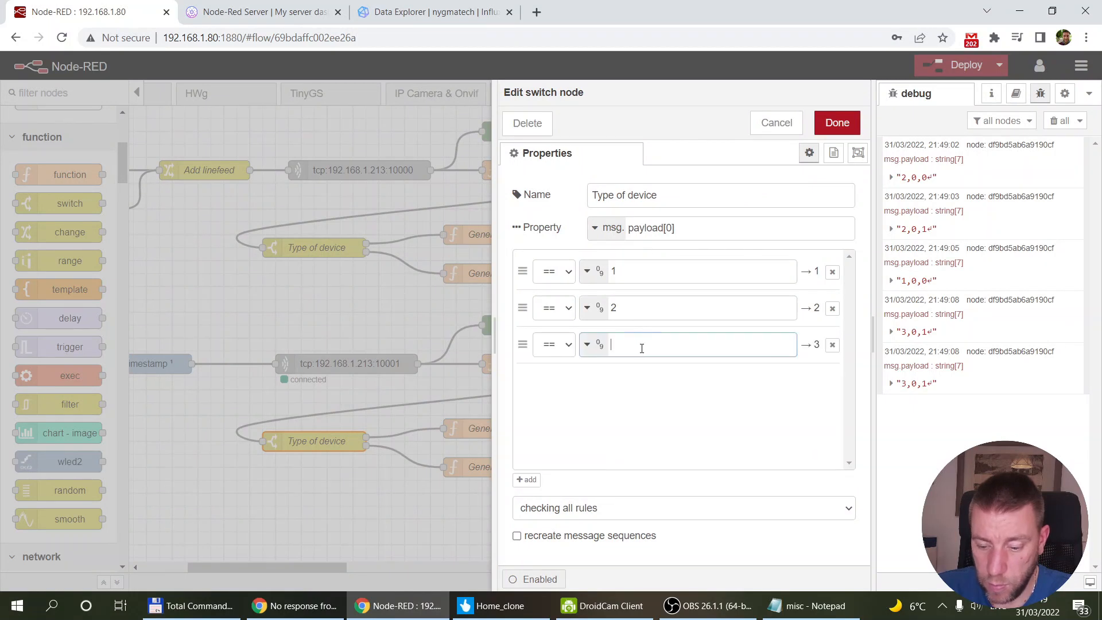
{"action": "left_click", "coordinate": [837, 122]}
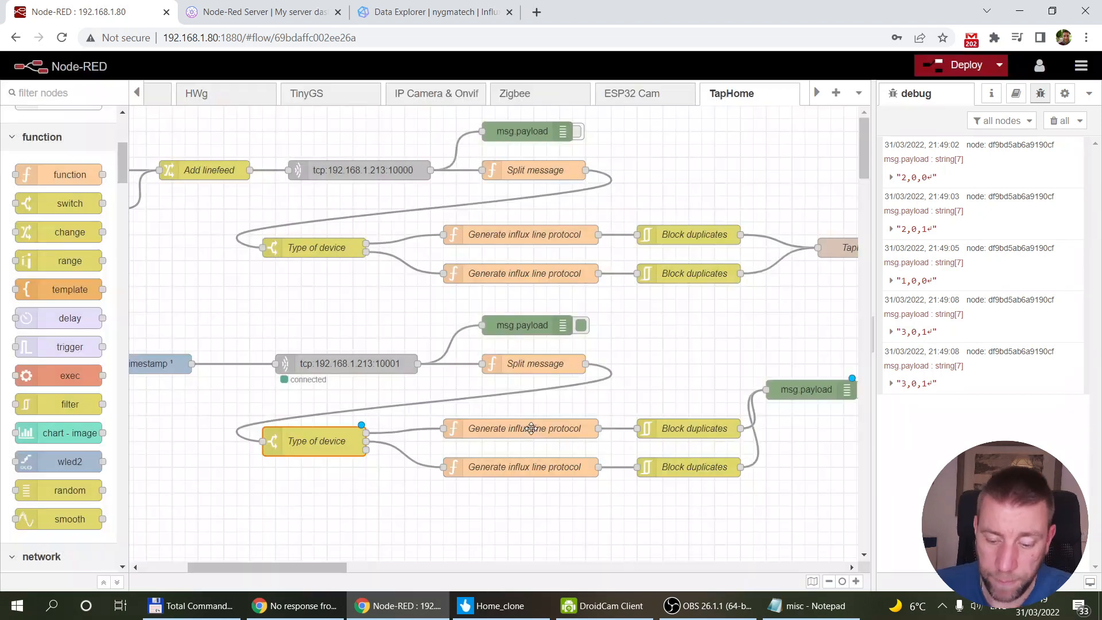
Step: In the Lights group's upper Generate influx line protocol function, set the device tag to "kitchen-light"
{"action": "left_click", "coordinate": [532, 428]}
{"action": "double_click", "coordinate": [531, 428]}
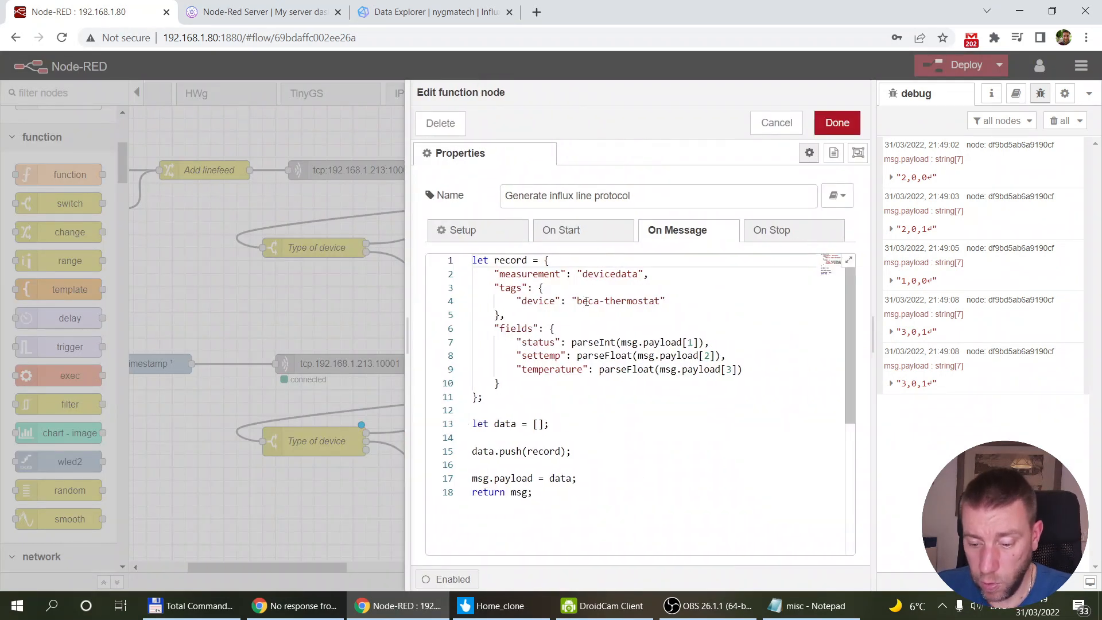
{"action": "left_click_drag", "start_coordinate": [577, 301], "coordinate": [661, 301]}
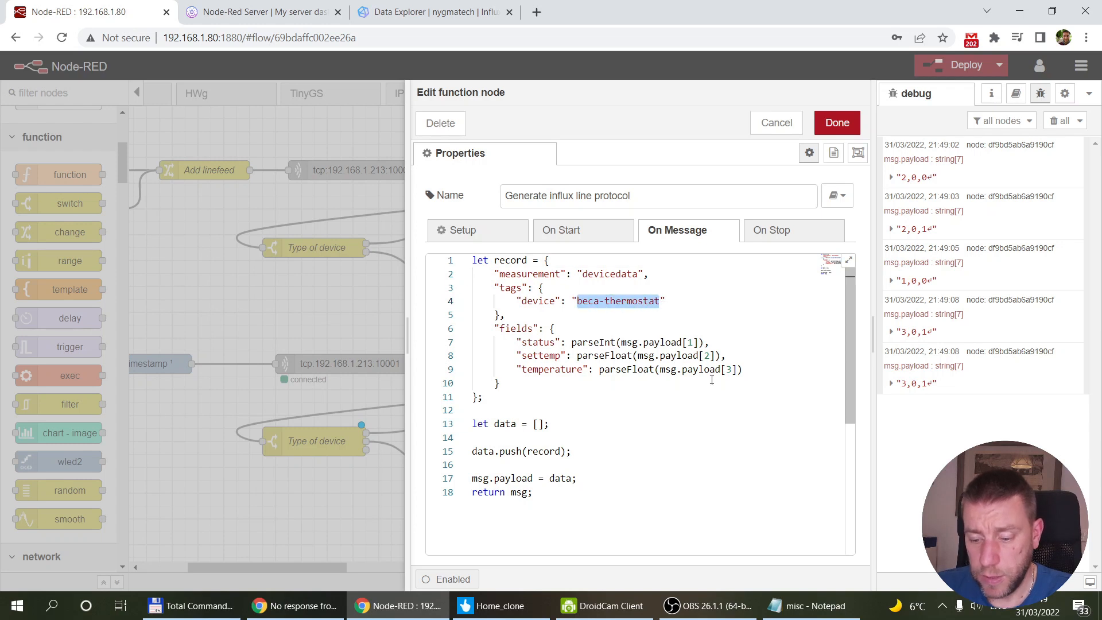
{"action": "type", "text": "ki"}
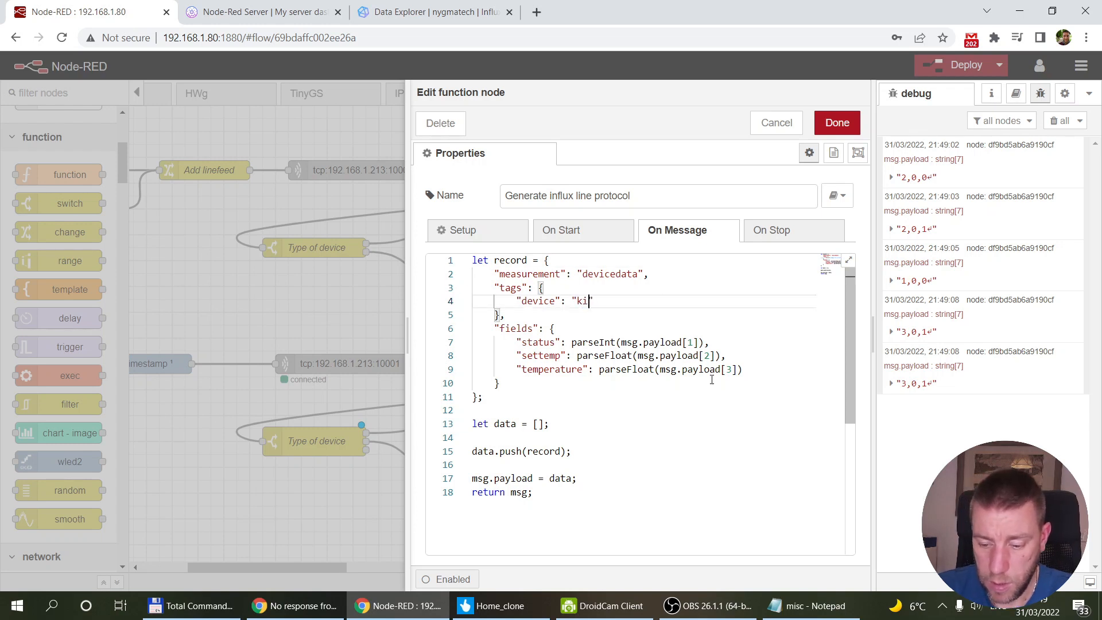
{"action": "type", "text": "tche"}
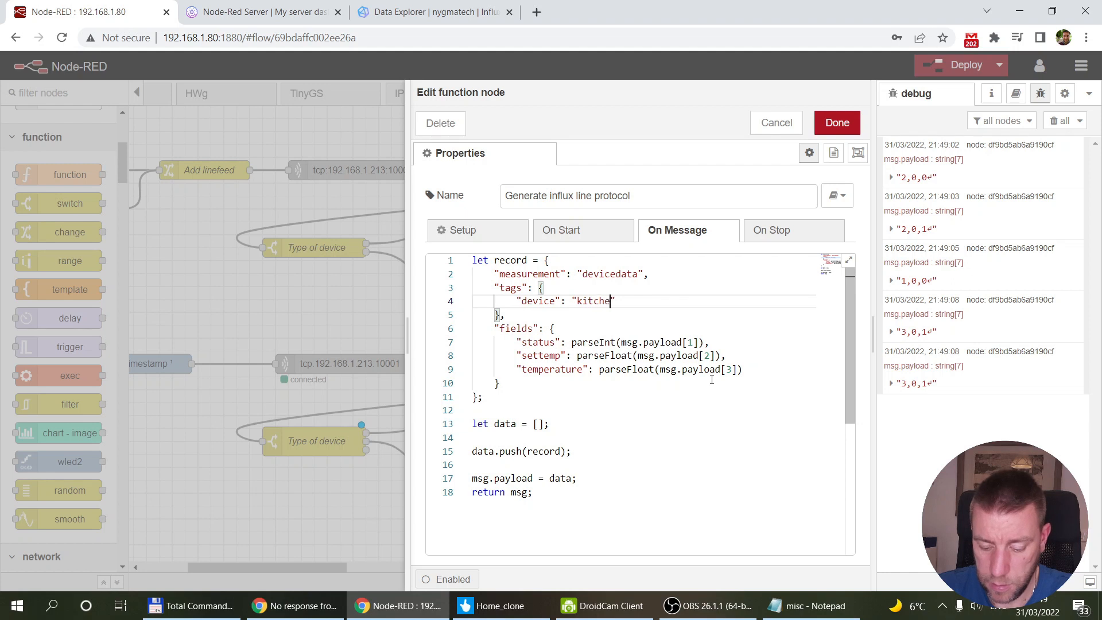
{"action": "type", "text": "n-light"}
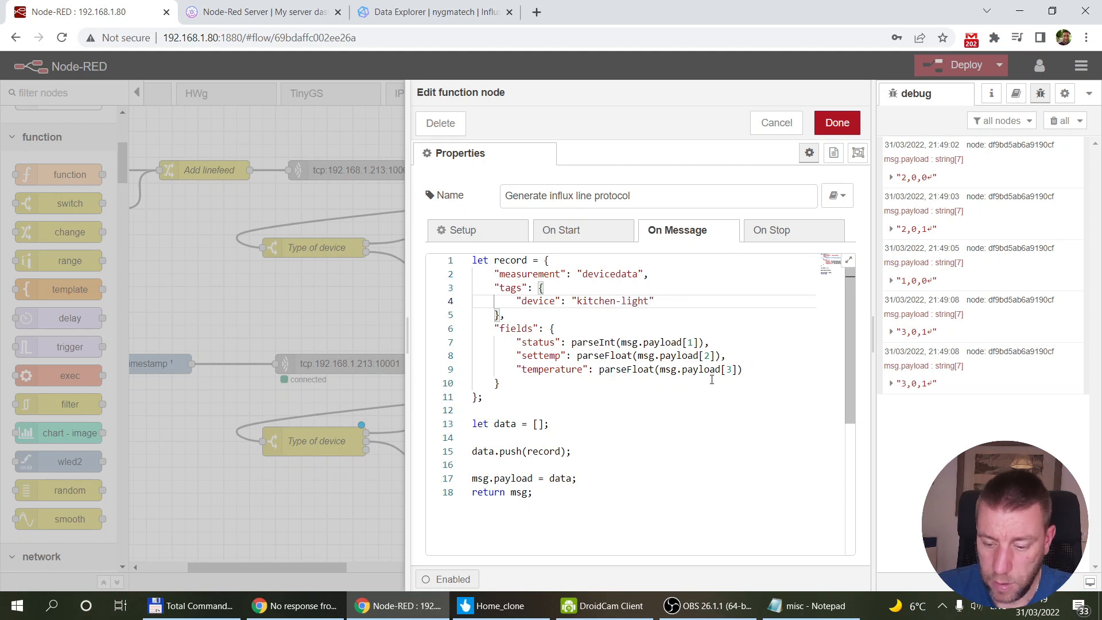
Step: Rename the function's settemp field to state using parseInt on msg.payload[2], remove the temperature field, and save the node
{"action": "double_click", "coordinate": [538, 355]}
{"action": "type", "text": "state"}
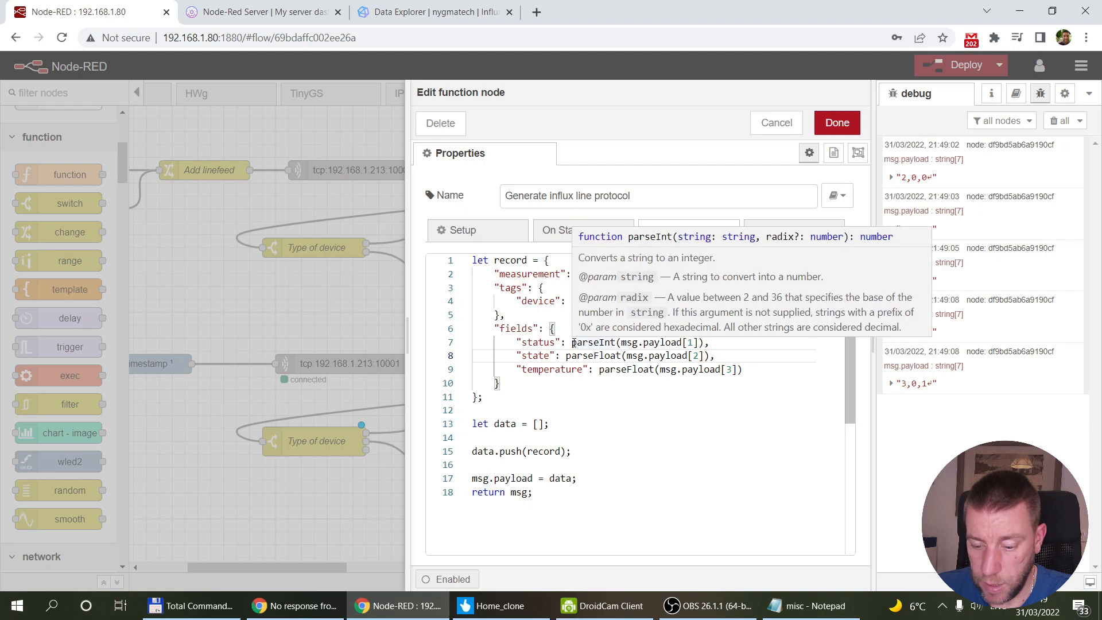
{"action": "left_click_drag", "start_coordinate": [572, 342], "coordinate": [617, 343]}
{"action": "key", "text": "ctrl+c"}
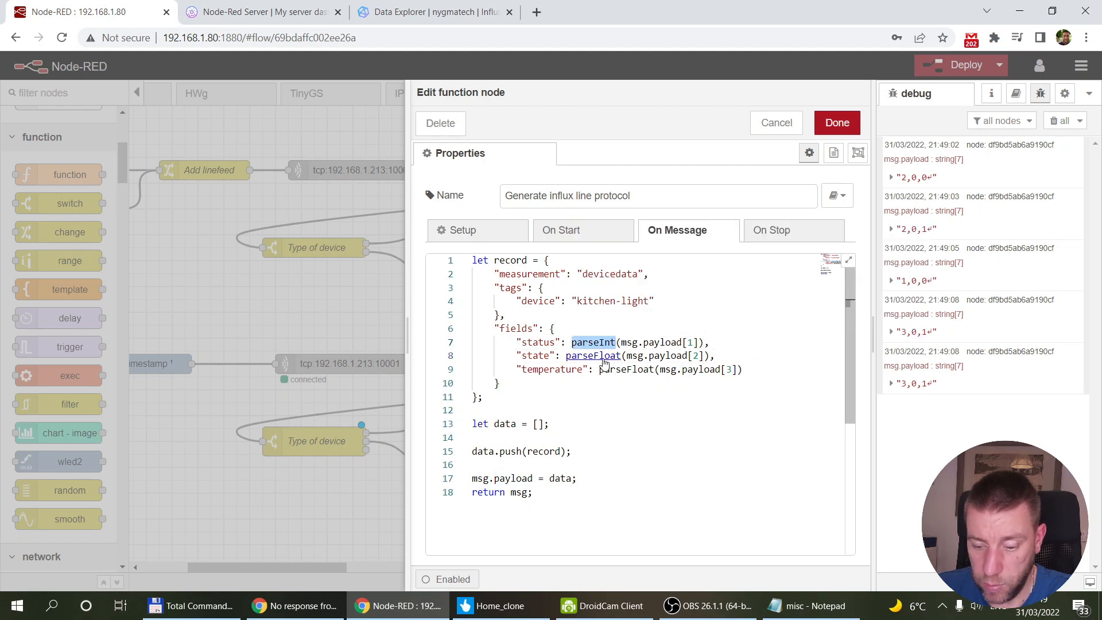
{"action": "left_click", "coordinate": [600, 356]}
{"action": "double_click", "coordinate": [600, 357]}
{"action": "key", "text": "ctrl+v"}
{"action": "left_click", "coordinate": [741, 358]}
{"action": "key", "text": "BackSpace"}
{"action": "left_click_drag", "start_coordinate": [753, 367], "coordinate": [448, 378]}
{"action": "key", "text": "BackSpace"}
{"action": "key", "text": "BackSpace"}
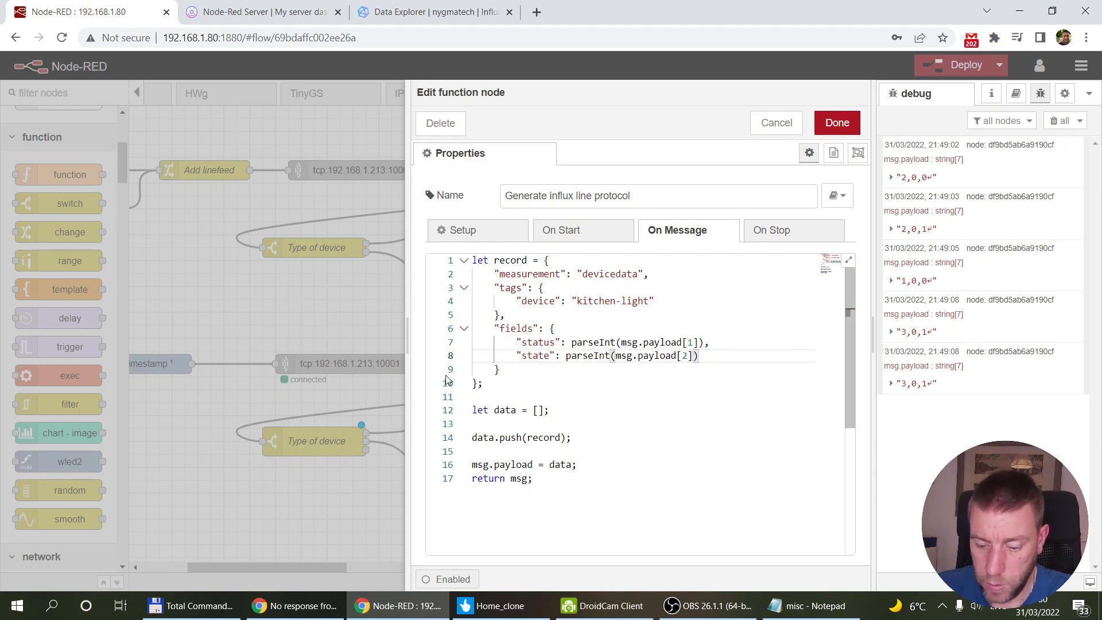
{"action": "left_click", "coordinate": [837, 122]}
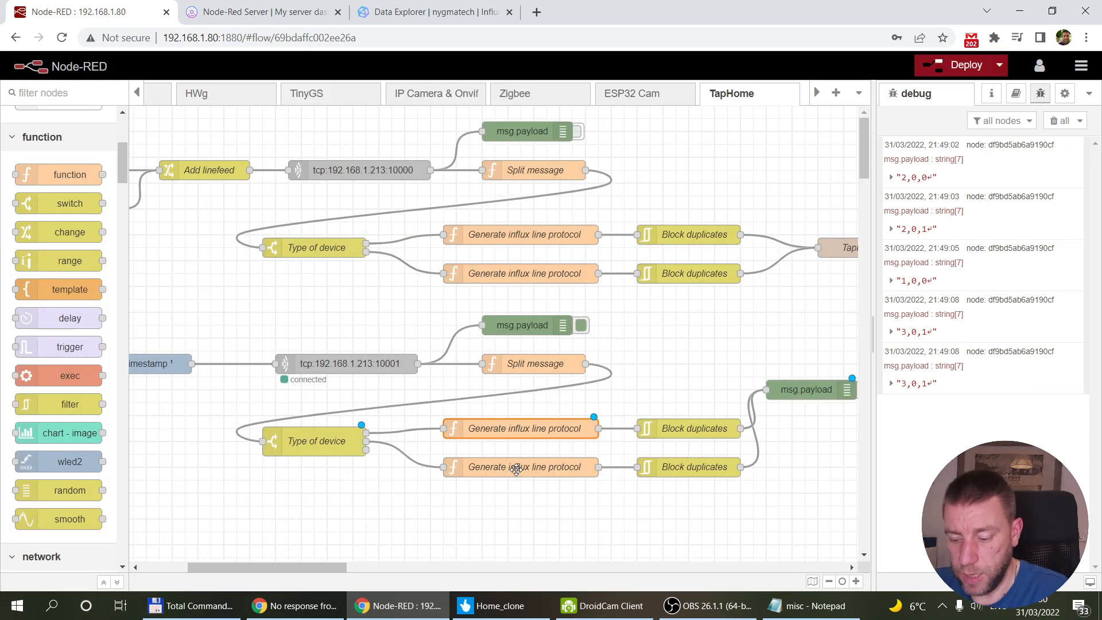
Step: Replace the Lights group's lower Generate influx line protocol node with a copy of the upper one
{"action": "left_click", "coordinate": [516, 468]}
{"action": "key", "text": "Delete"}
{"action": "left_click", "coordinate": [508, 434]}
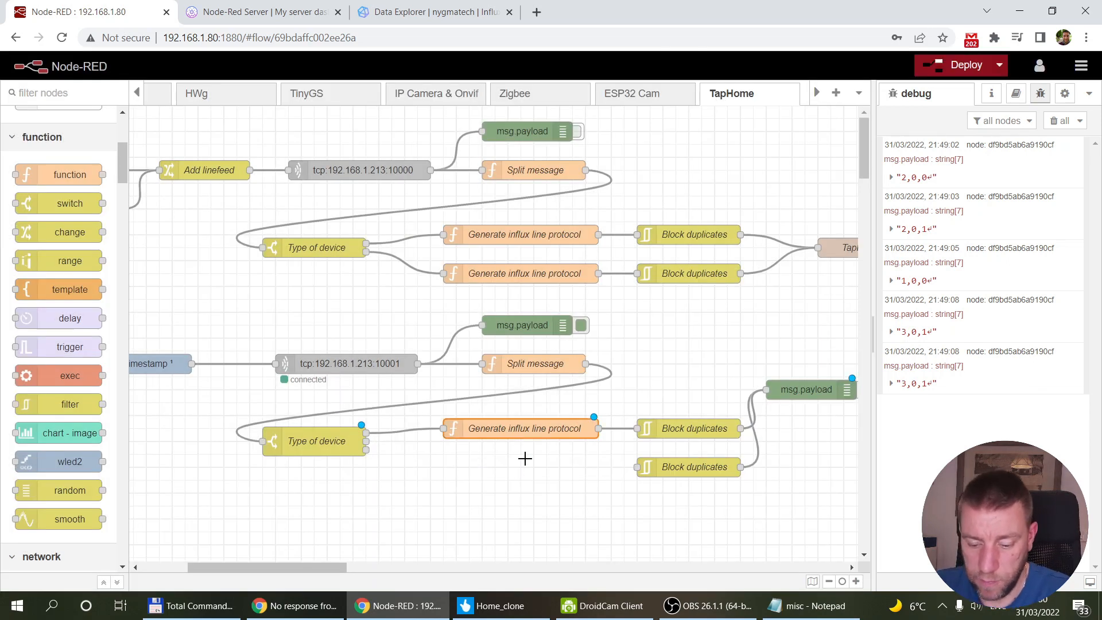
{"action": "key", "text": "ctrl+c"}
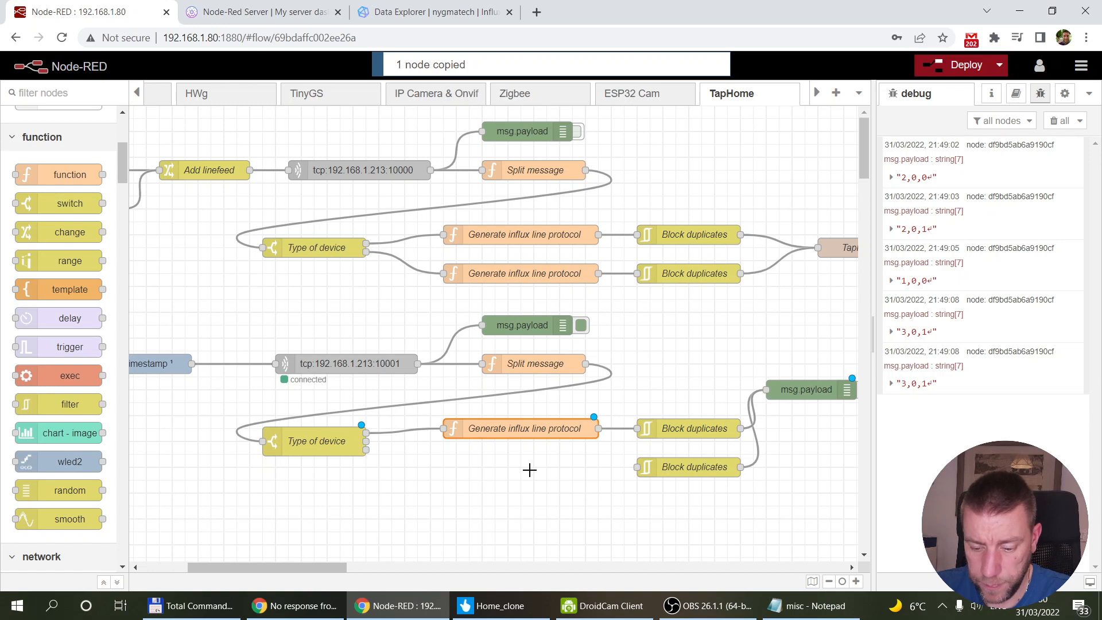
{"action": "key", "text": "ctrl+v"}
{"action": "left_click", "coordinate": [525, 468]}
Step: Set the device tag in the copied Generate influx line protocol function to "livingroom-light" and save the node
{"action": "key", "text": "Return"}
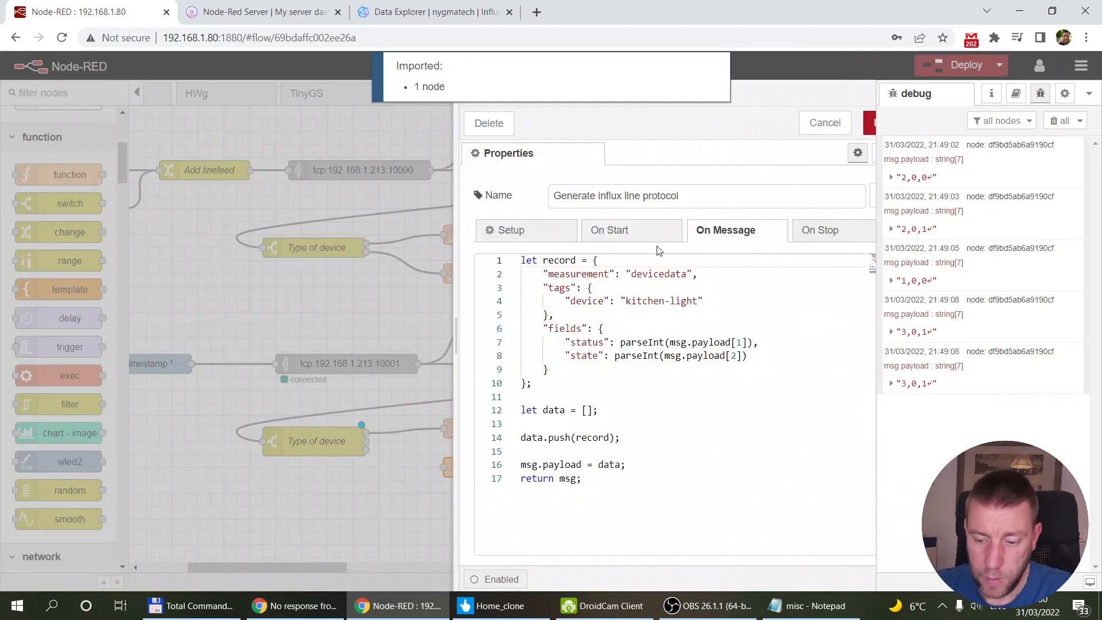
{"action": "left_click_drag", "start_coordinate": [625, 301], "coordinate": [582, 302]}
{"action": "type", "text": "livingroom"}
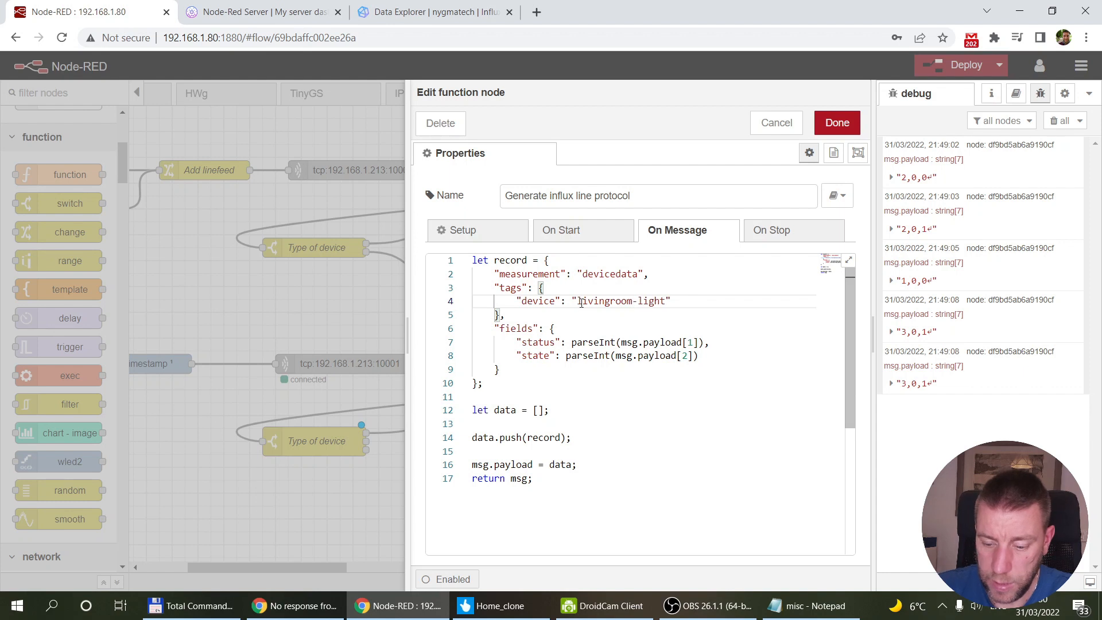
{"action": "left_click", "coordinate": [837, 122]}
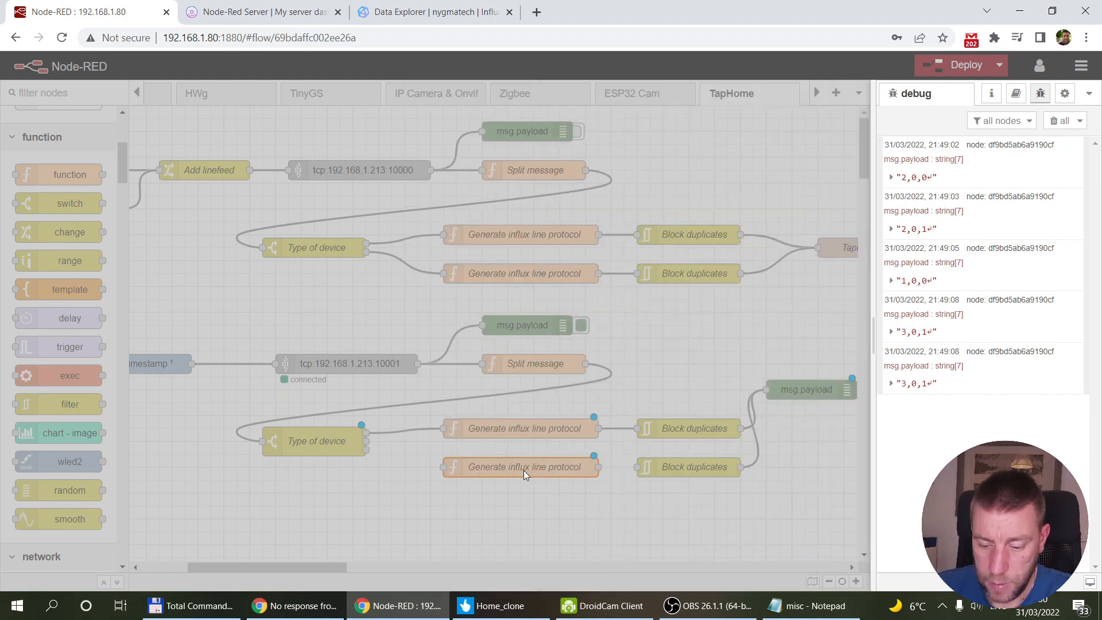
Step: Place a copy of the living room Generate influx line protocol node directly beneath it as a third function node
{"action": "key", "text": "ctrl+c"}
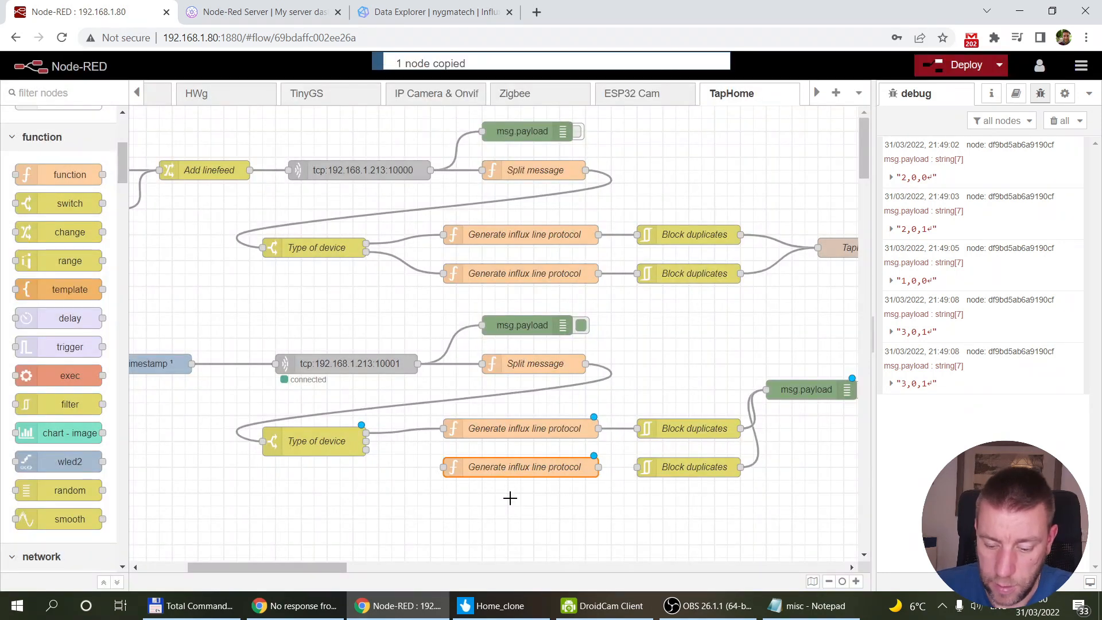
{"action": "key", "text": "ctrl+v"}
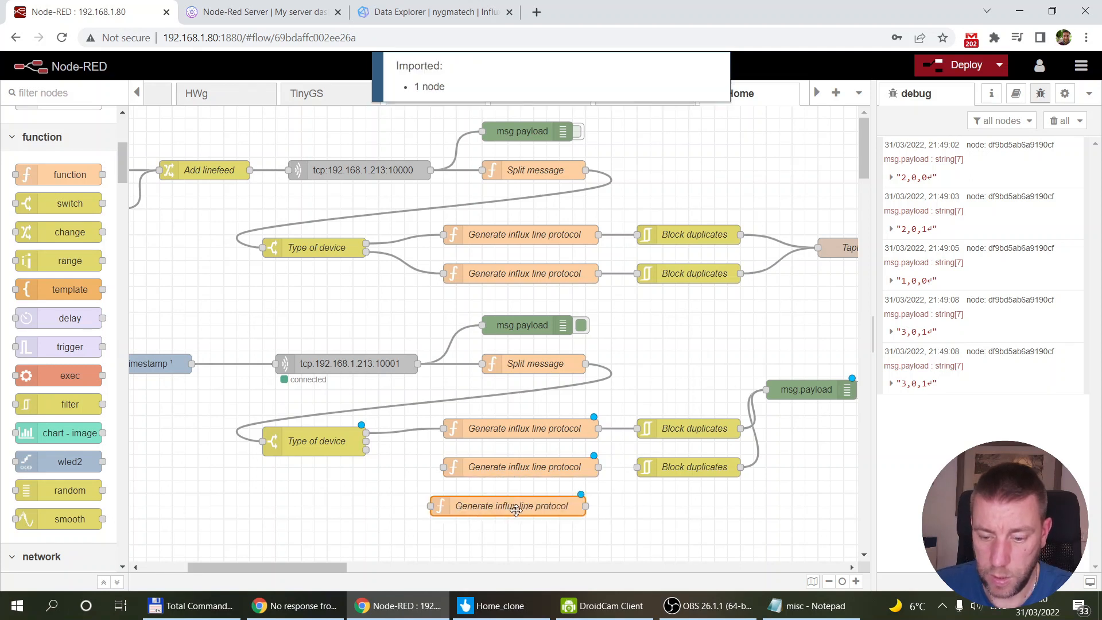
{"action": "left_click", "coordinate": [522, 510]}
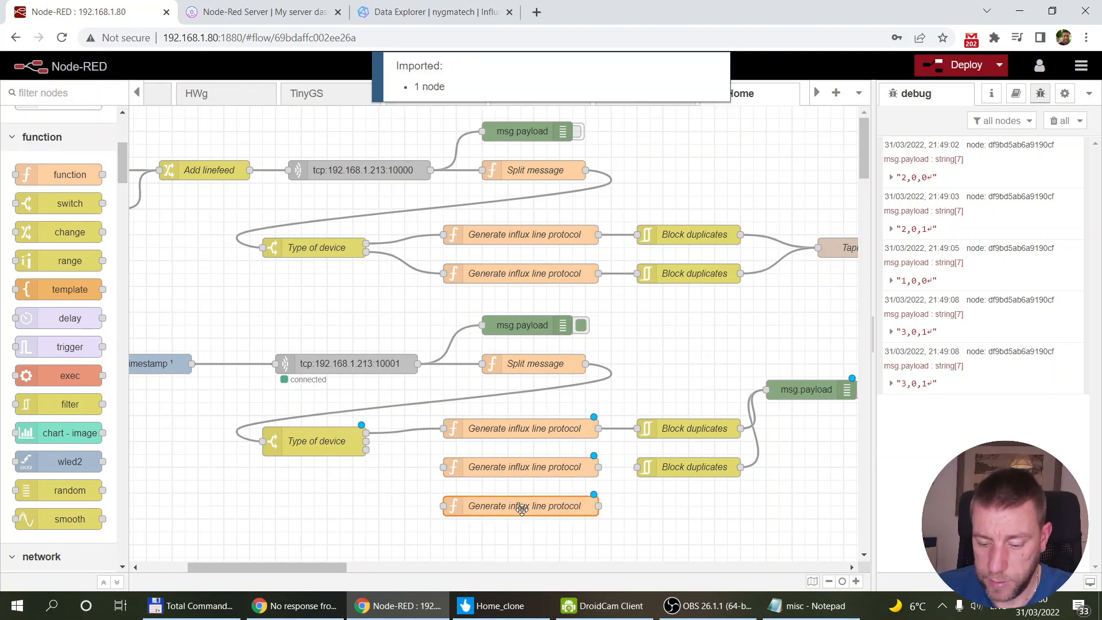
Step: Set the device tag in the third Generate influx line protocol function to "presence" and save the node
{"action": "key", "text": "Return"}
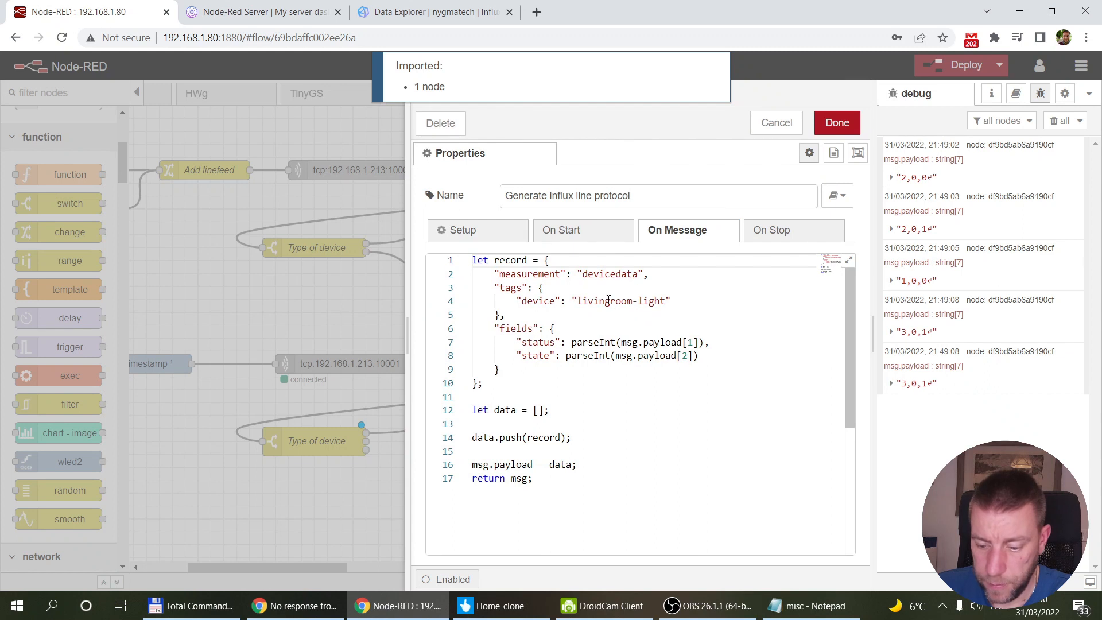
{"action": "double_click", "coordinate": [608, 301]}
{"action": "key", "text": "Delete"}
{"action": "key", "text": "Delete"}
{"action": "key", "text": "Delete"}
{"action": "key", "text": "Delete"}
{"action": "key", "text": "Delete"}
{"action": "key", "text": "Delete"}
{"action": "type", "text": "presen"}
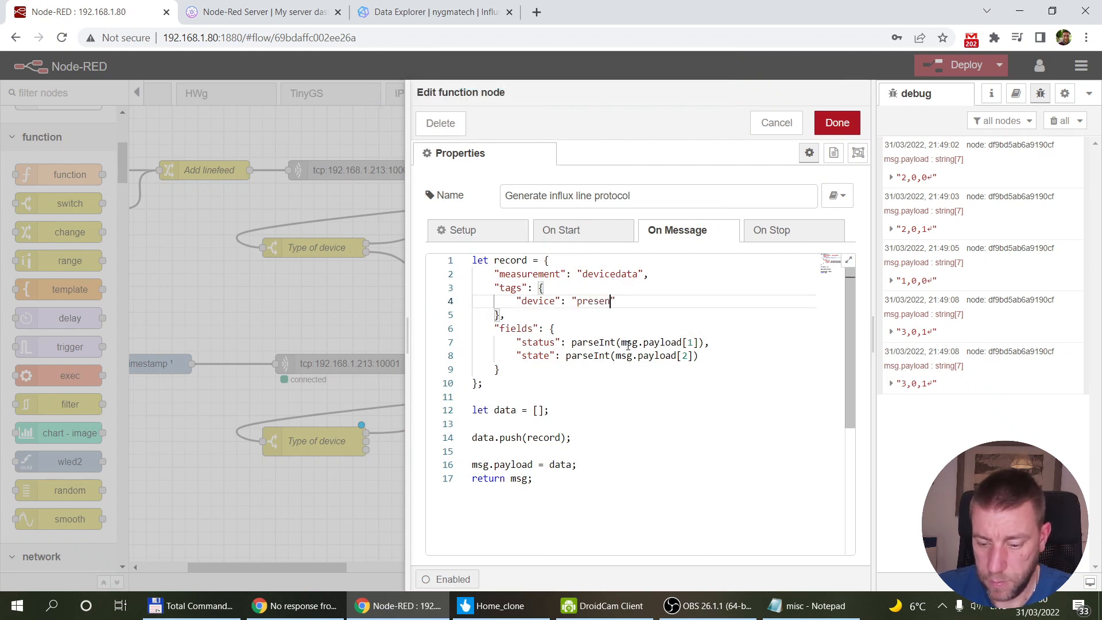
{"action": "type", "text": "ce"}
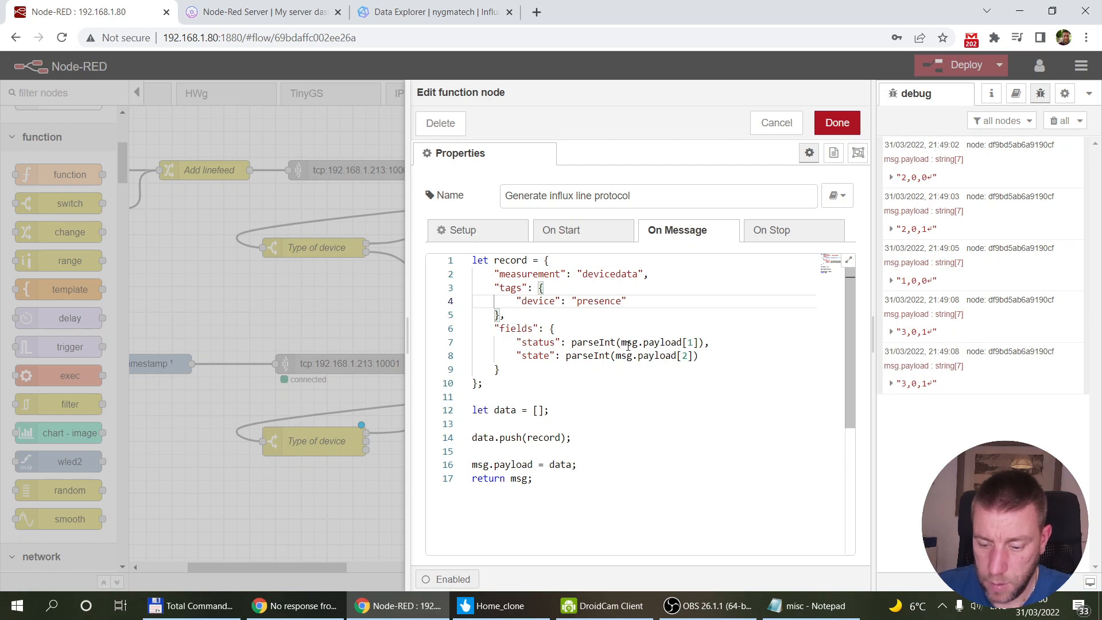
{"action": "left_click", "coordinate": [527, 613]}
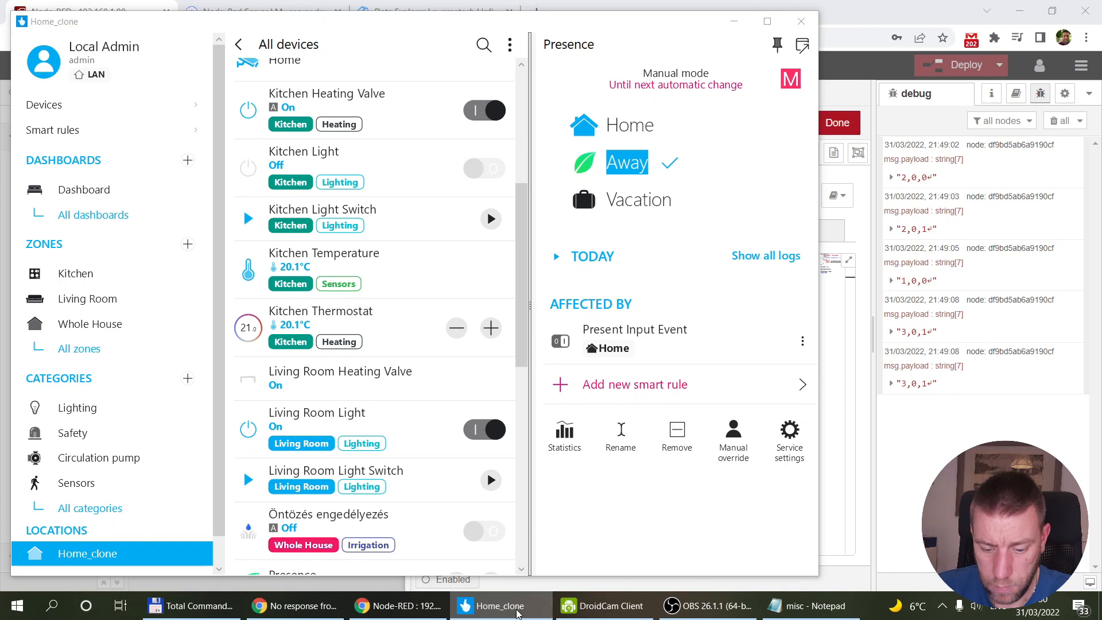
{"action": "left_click", "coordinate": [516, 612]}
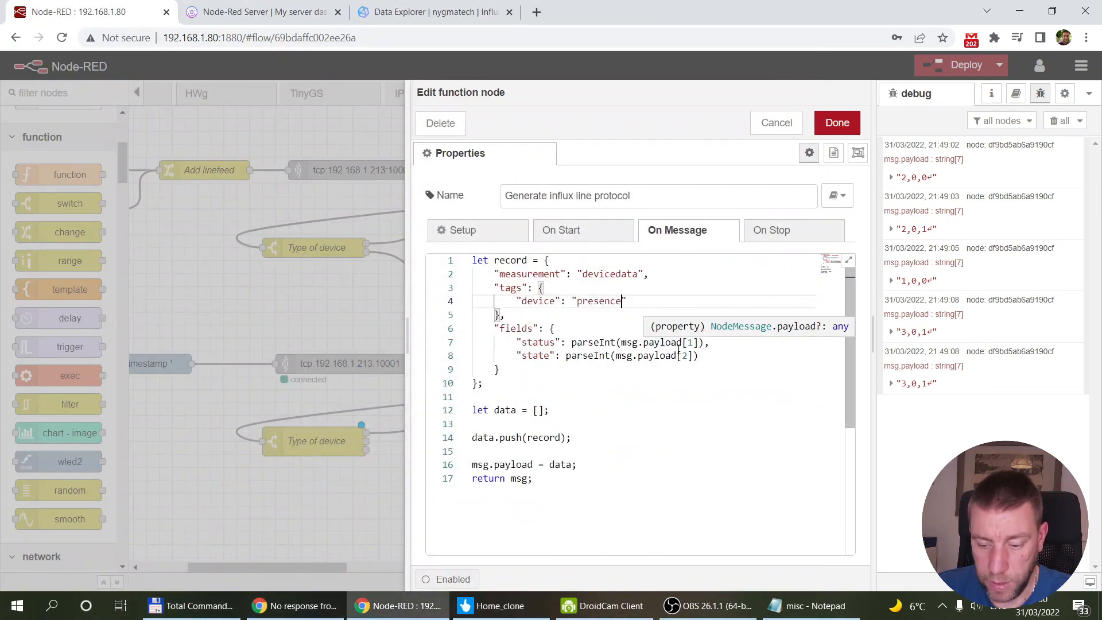
{"action": "left_click", "coordinate": [837, 122]}
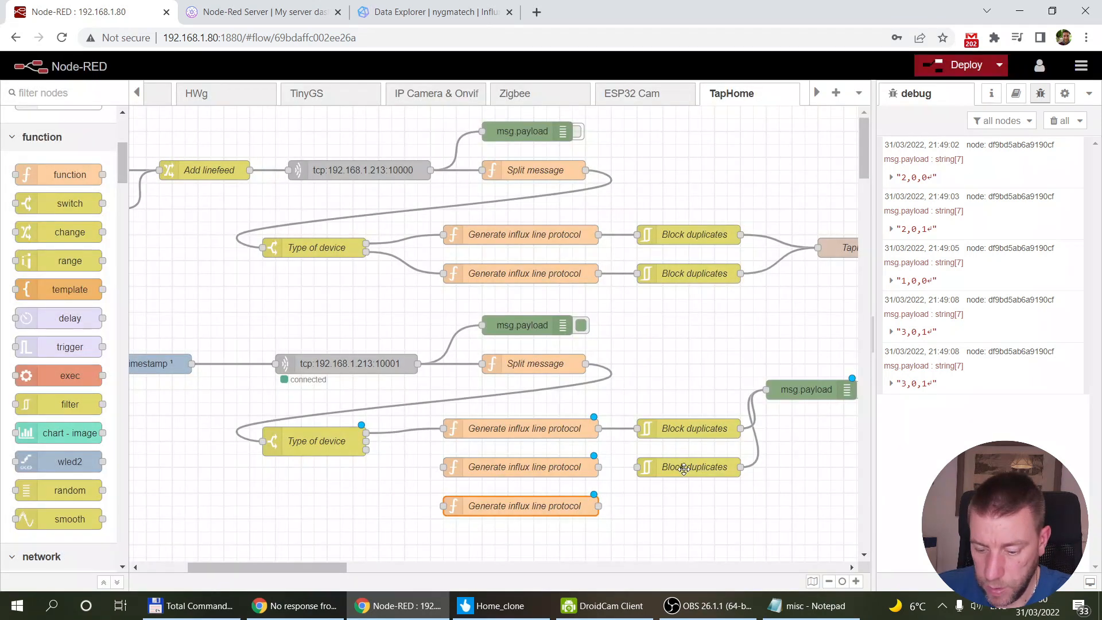
Step: Place a copy of the lower Lights Block duplicates node directly beneath it and wire its output to the msg.payload debug node
{"action": "left_click", "coordinate": [682, 466]}
{"action": "key", "text": "ctrl+c"}
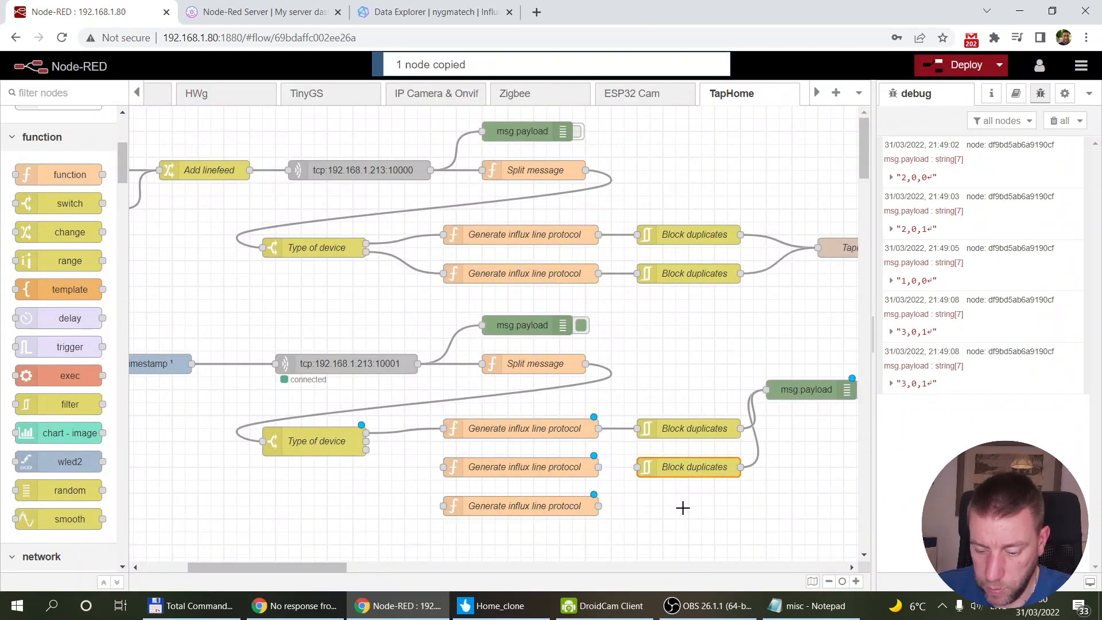
{"action": "key", "text": "ctrl+v"}
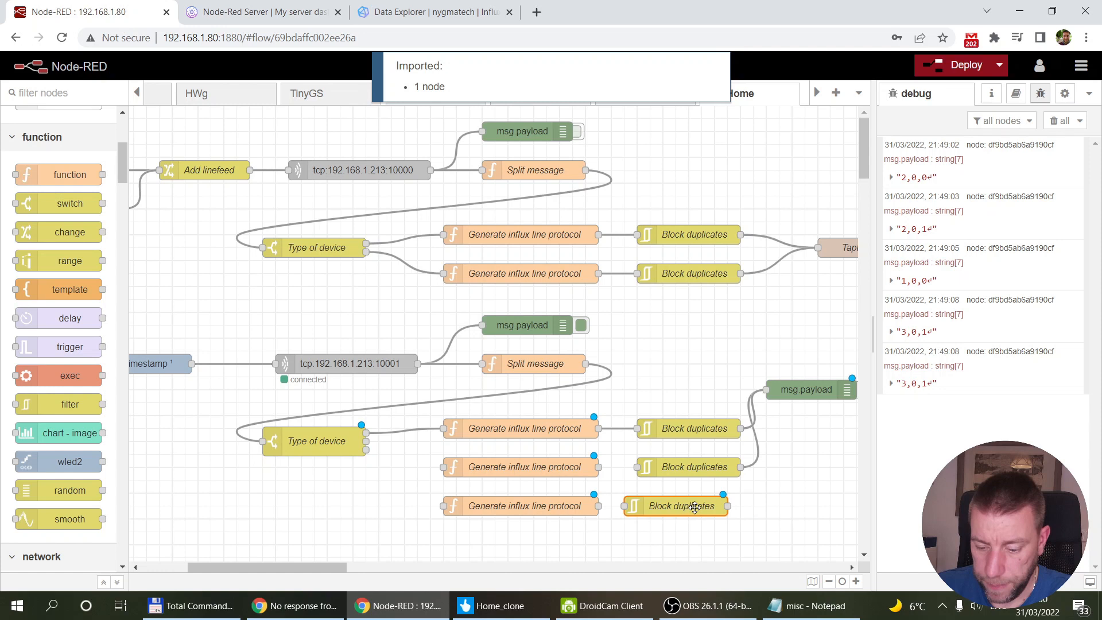
{"action": "left_click", "coordinate": [695, 507]}
{"action": "left_click_drag", "start_coordinate": [741, 506], "coordinate": [766, 389]}
Step: Wire Type of device's second and third outputs through their Generate influx line protocol nodes to the matching Block duplicates nodes, and deploy
{"action": "left_click_drag", "start_coordinate": [366, 440], "coordinate": [443, 467]}
{"action": "left_click_drag", "start_coordinate": [599, 467], "coordinate": [640, 465]}
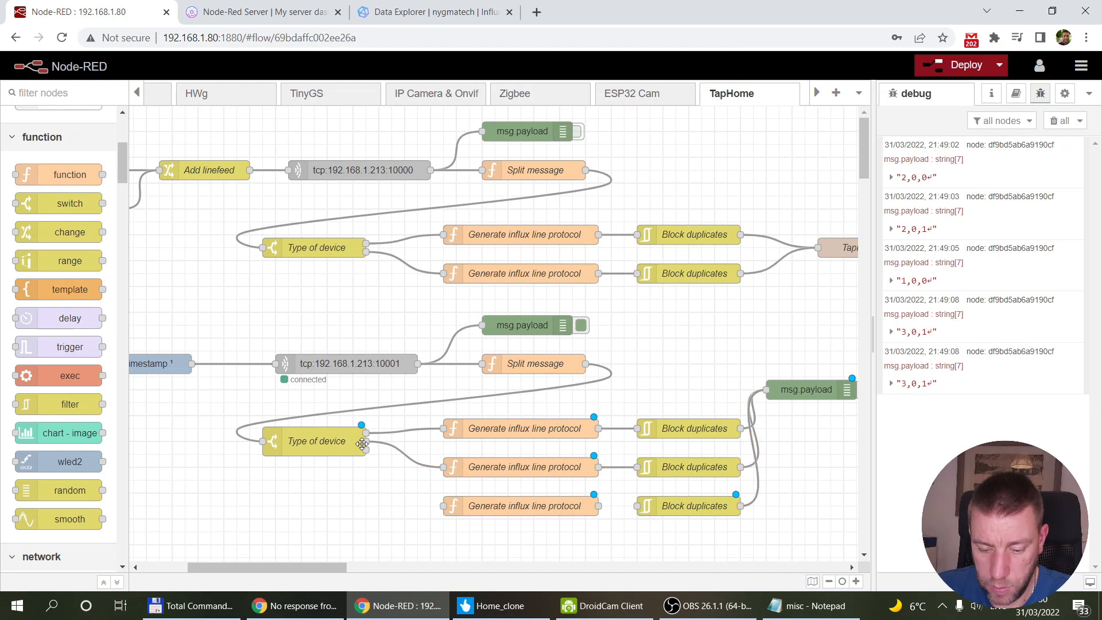
{"action": "left_click_drag", "start_coordinate": [366, 449], "coordinate": [443, 505]}
{"action": "left_click_drag", "start_coordinate": [599, 506], "coordinate": [693, 524]}
{"action": "left_click", "coordinate": [668, 434]}
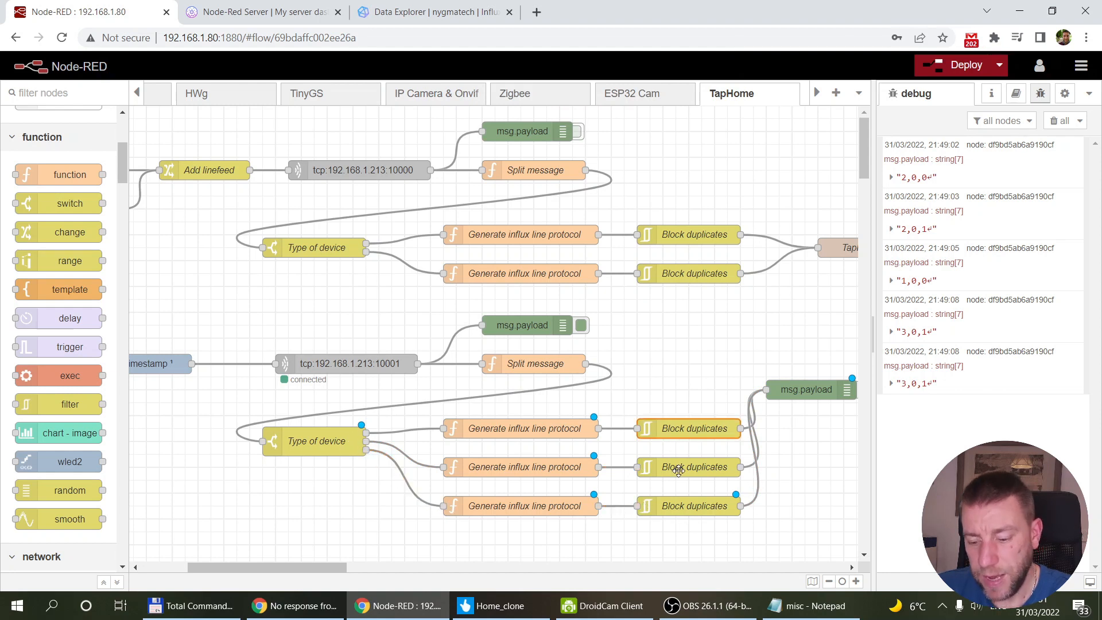
{"action": "left_click", "coordinate": [679, 464]}
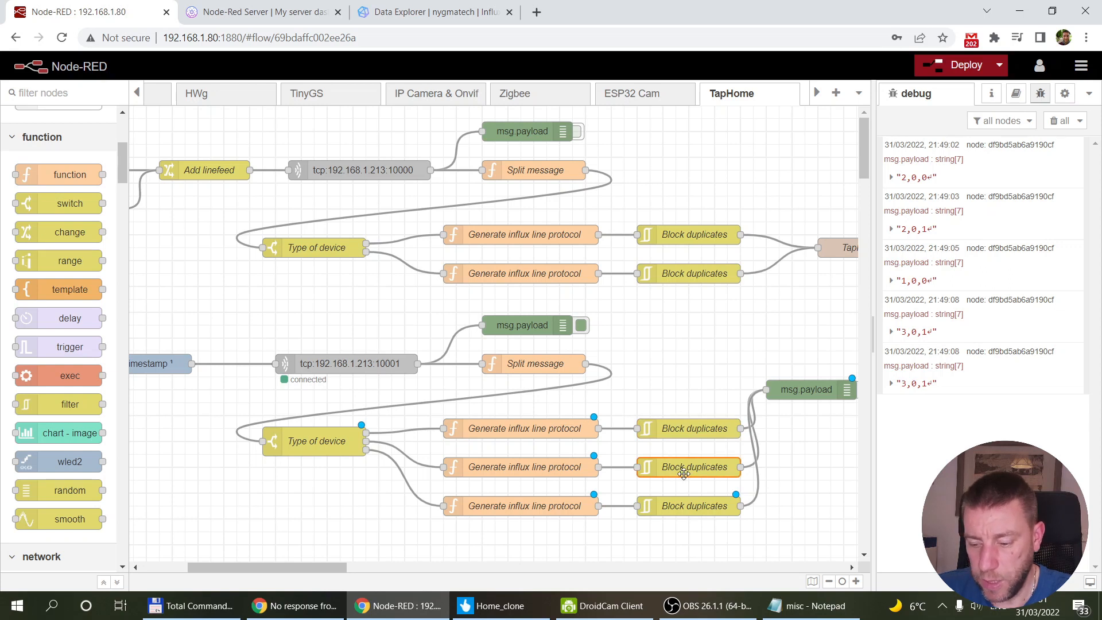
{"action": "left_click", "coordinate": [681, 509]}
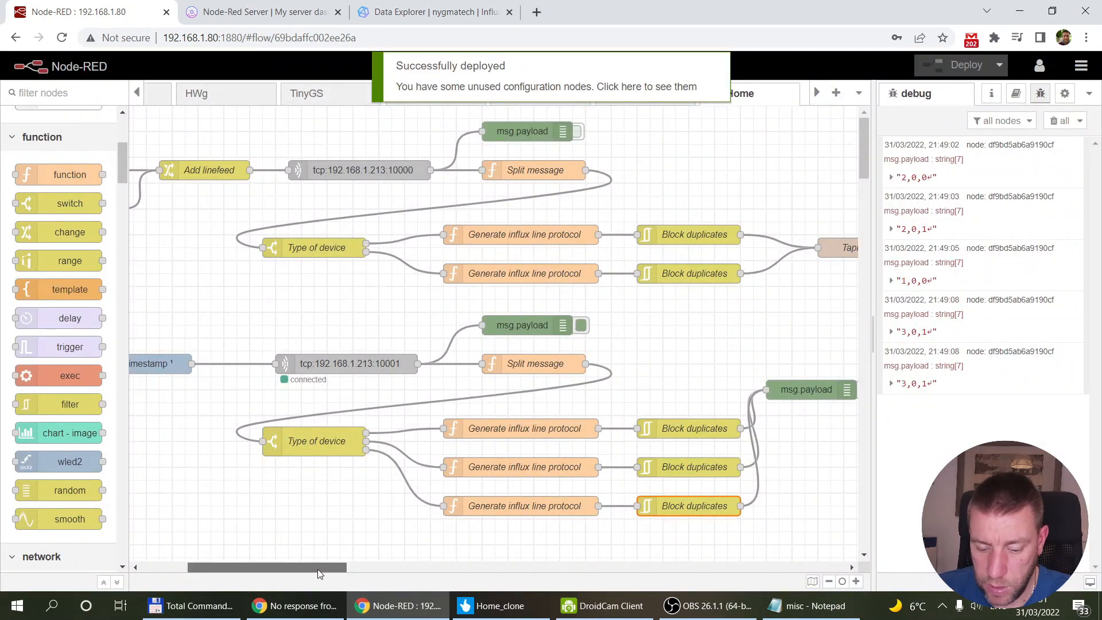
Step: Switch to the Home_clone TapHome window and turn off the Living Room Light
{"action": "left_click_drag", "start_coordinate": [318, 569], "coordinate": [338, 570]}
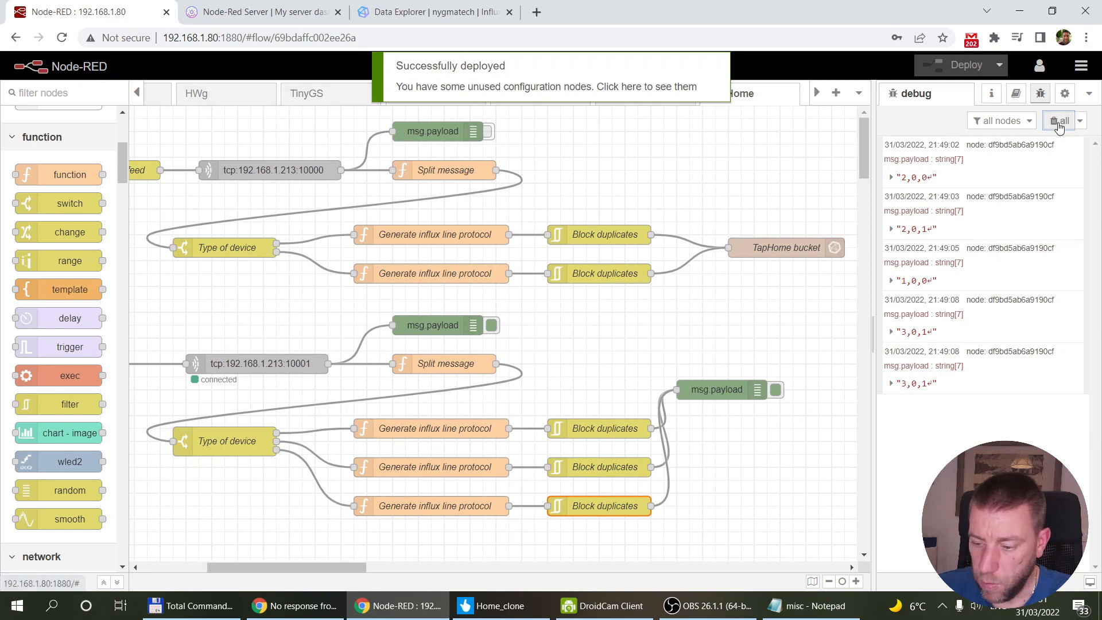
{"action": "left_click", "coordinate": [498, 605]}
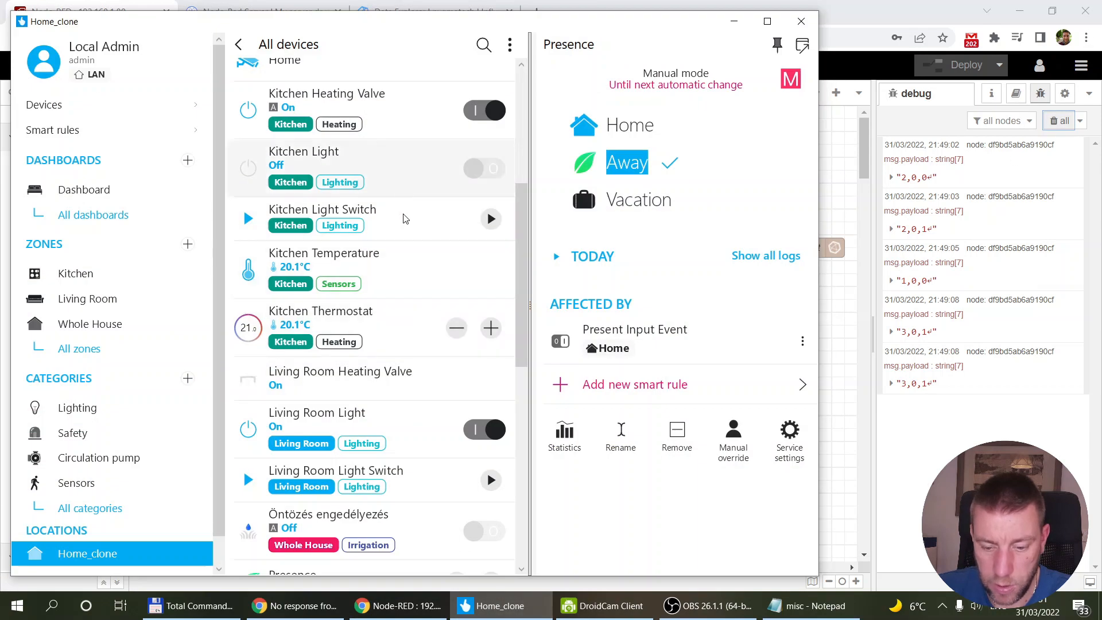
{"action": "left_click", "coordinate": [474, 439]}
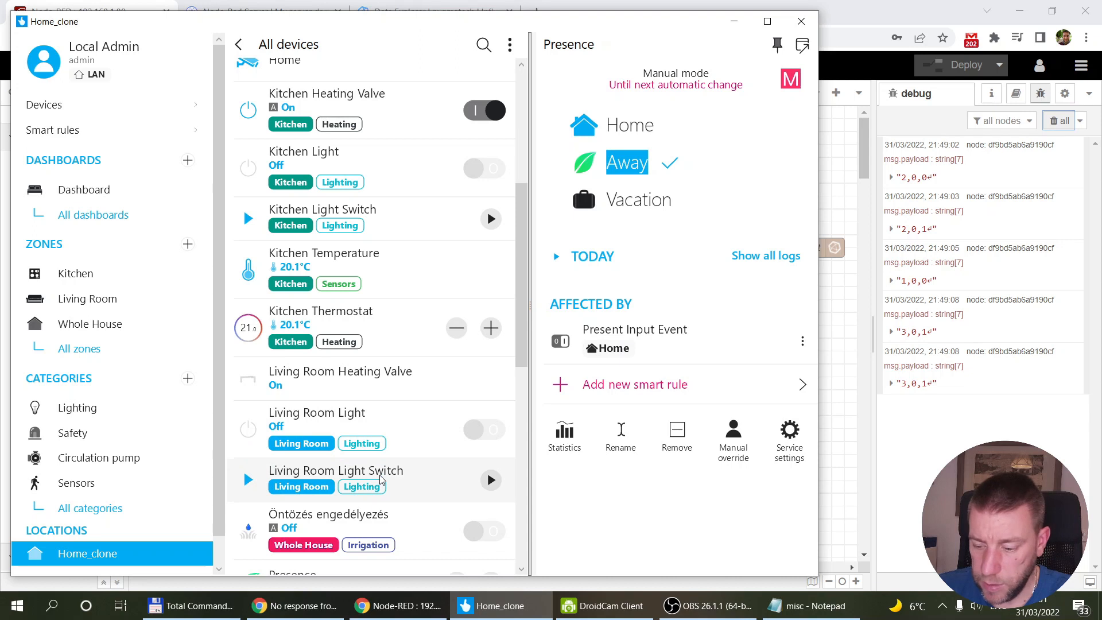
Step: Return to Node-RED and examine the tags and fields of the living room light record in the debug output
{"action": "left_click", "coordinate": [935, 287]}
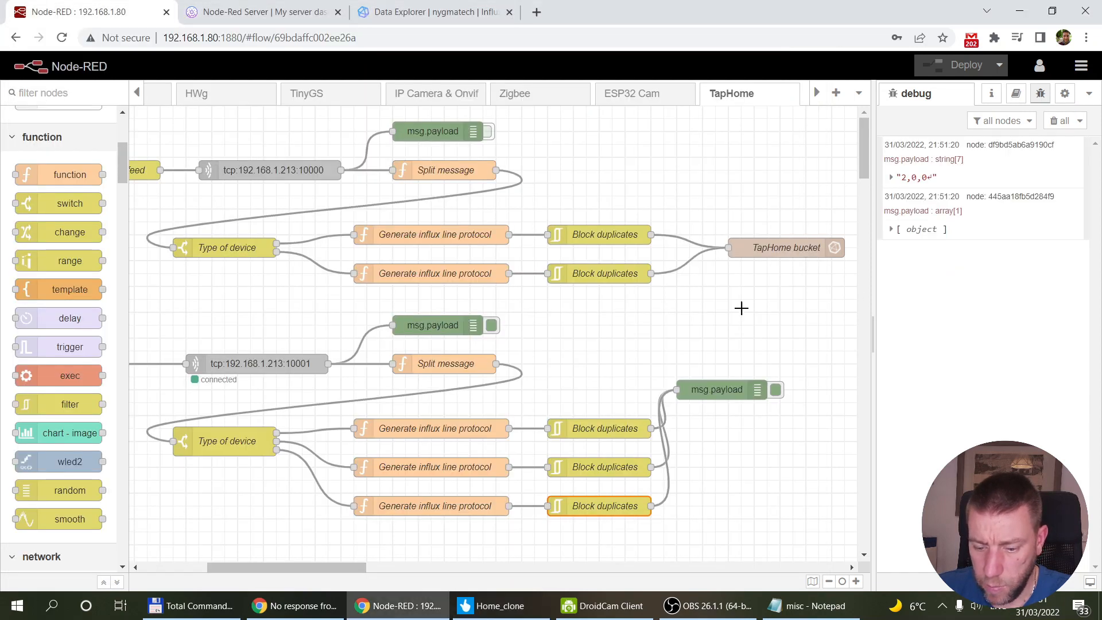
{"action": "left_click", "coordinate": [891, 228]}
{"action": "left_click", "coordinate": [892, 245]}
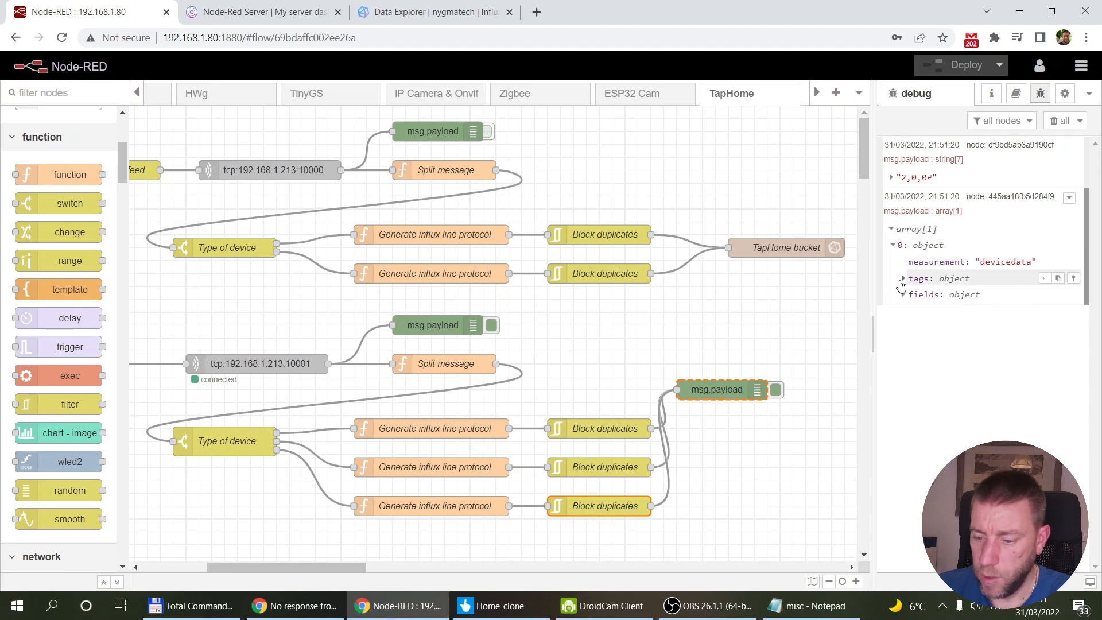
{"action": "left_click", "coordinate": [902, 279]}
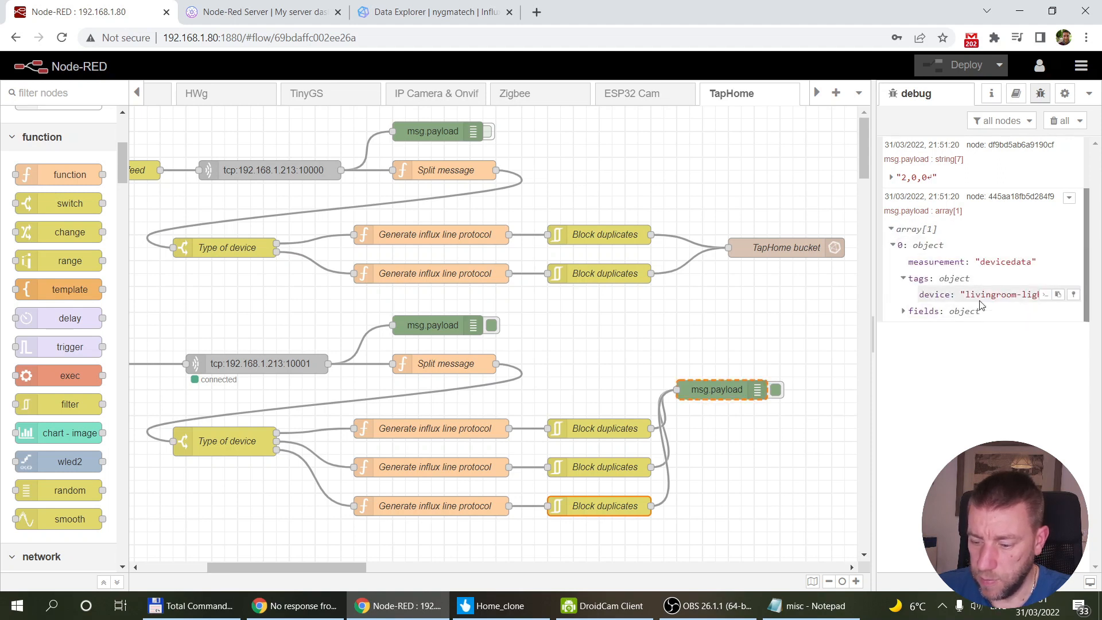
{"action": "left_click", "coordinate": [902, 313]}
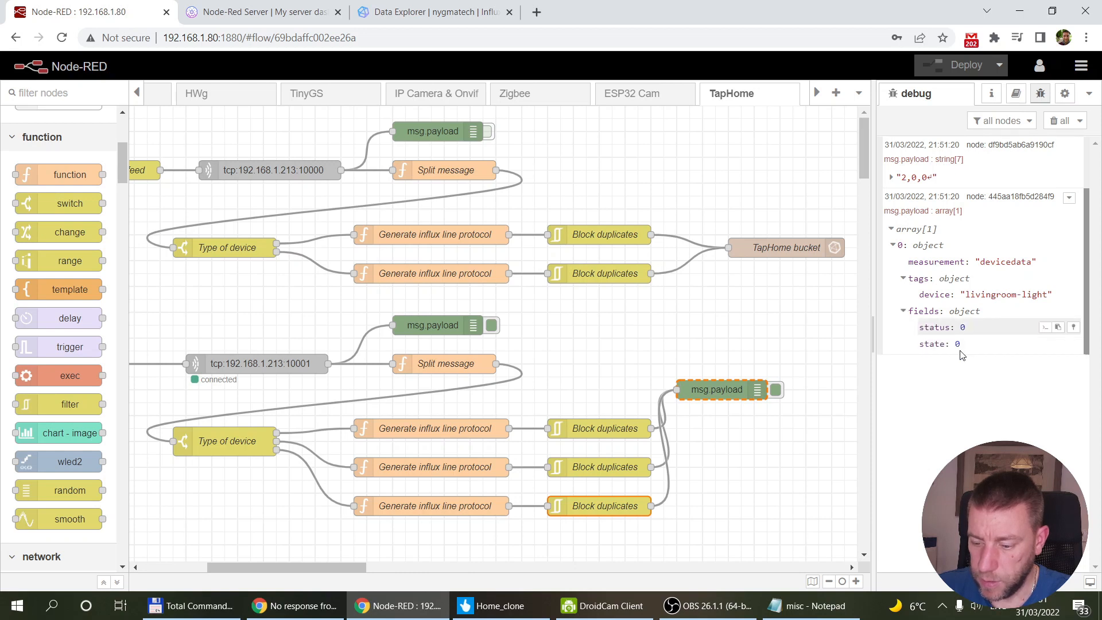
Step: Switch to the Home_clone TapHome window and set Presence to Vacation
{"action": "key", "text": "alt+Tab"}
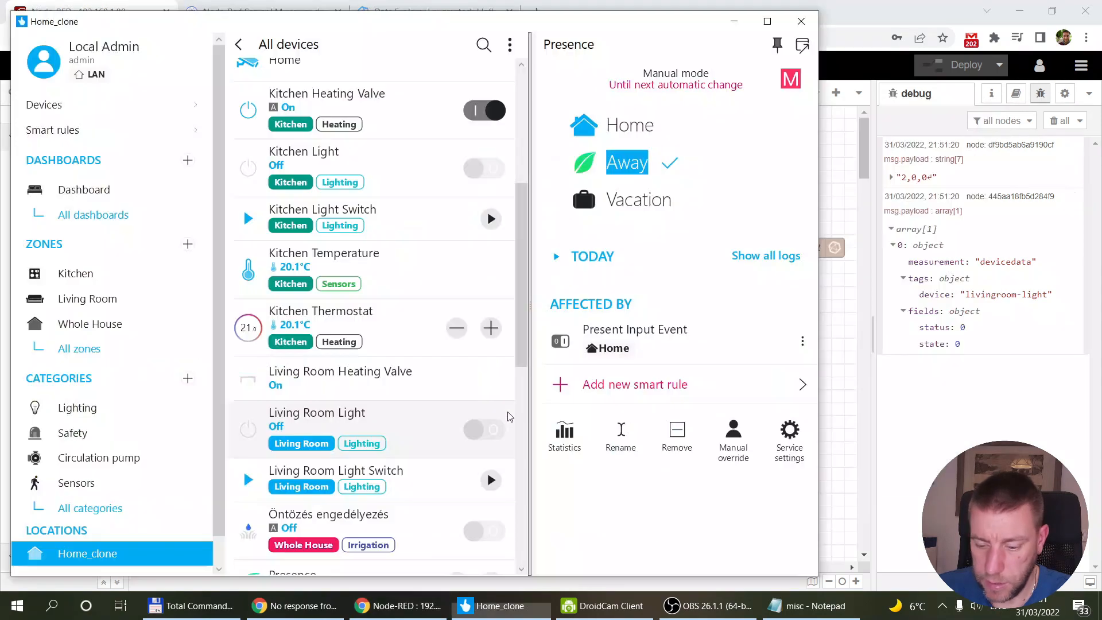
{"action": "key", "text": "alt+Tab"}
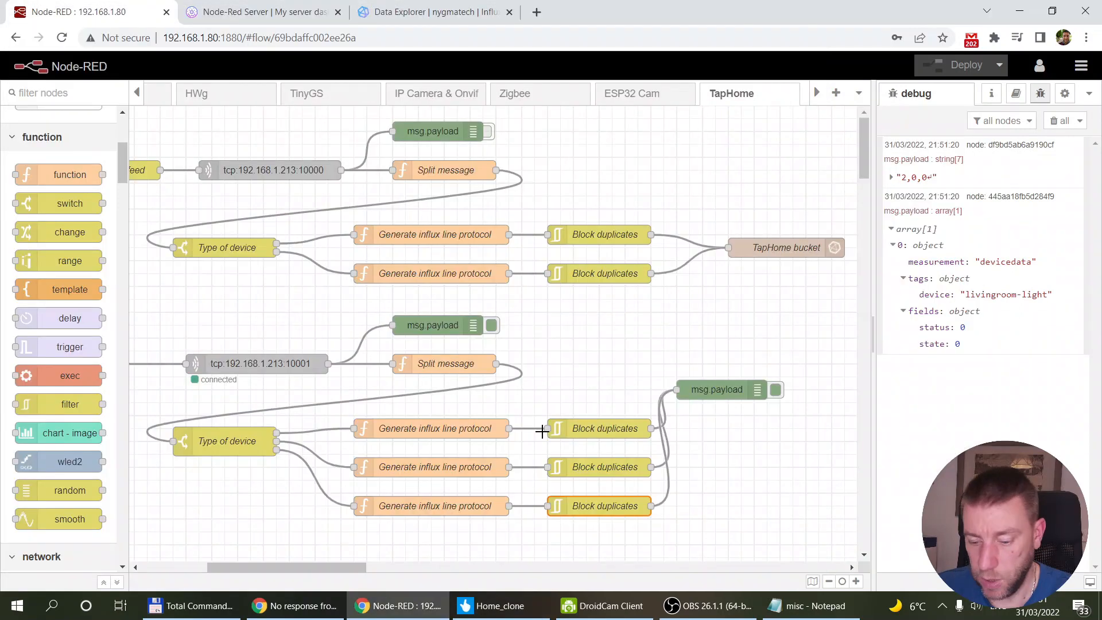
{"action": "key", "text": "alt+Tab"}
{"action": "left_click", "coordinate": [645, 201]}
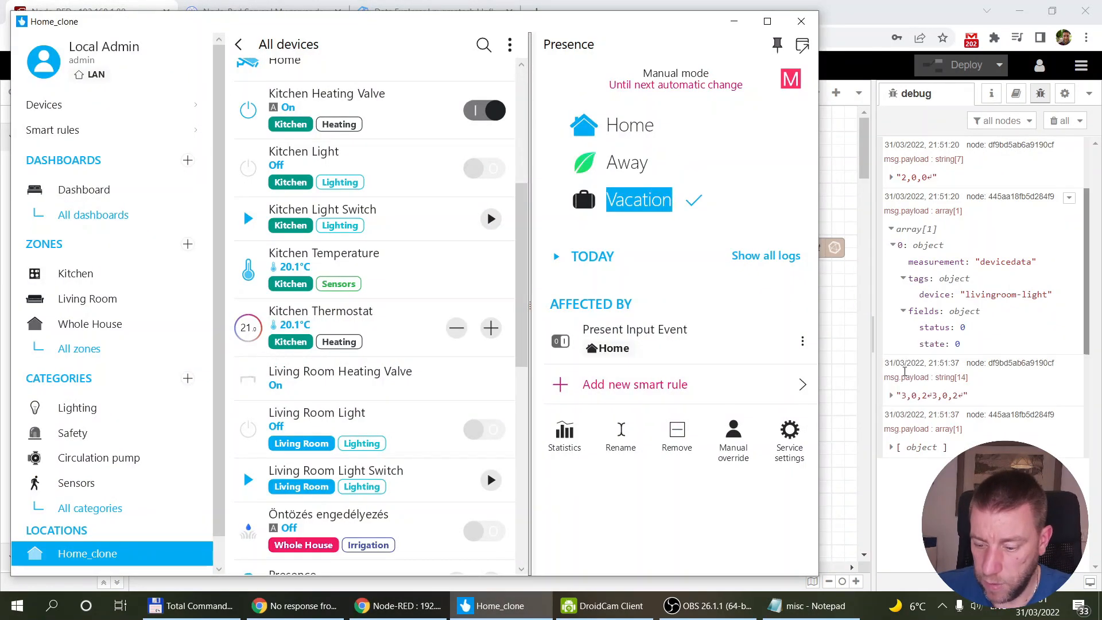
Step: Return to Node-RED and examine the tags and fields of the presence record in the debug output
{"action": "left_click", "coordinate": [898, 448]}
{"action": "left_click", "coordinate": [893, 462]}
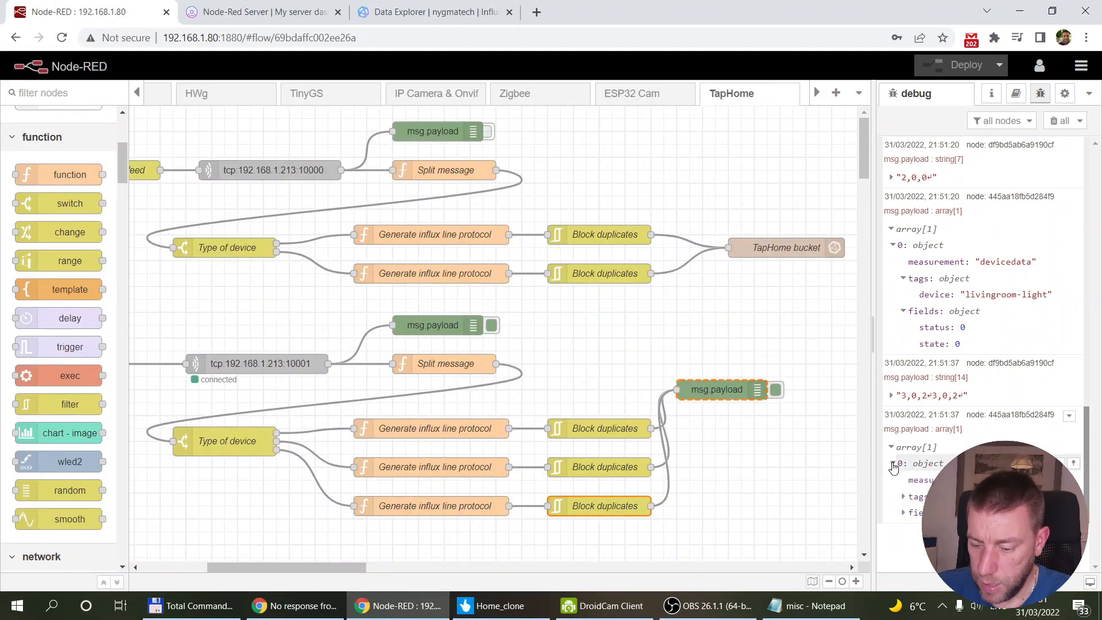
{"action": "left_click", "coordinate": [903, 497]}
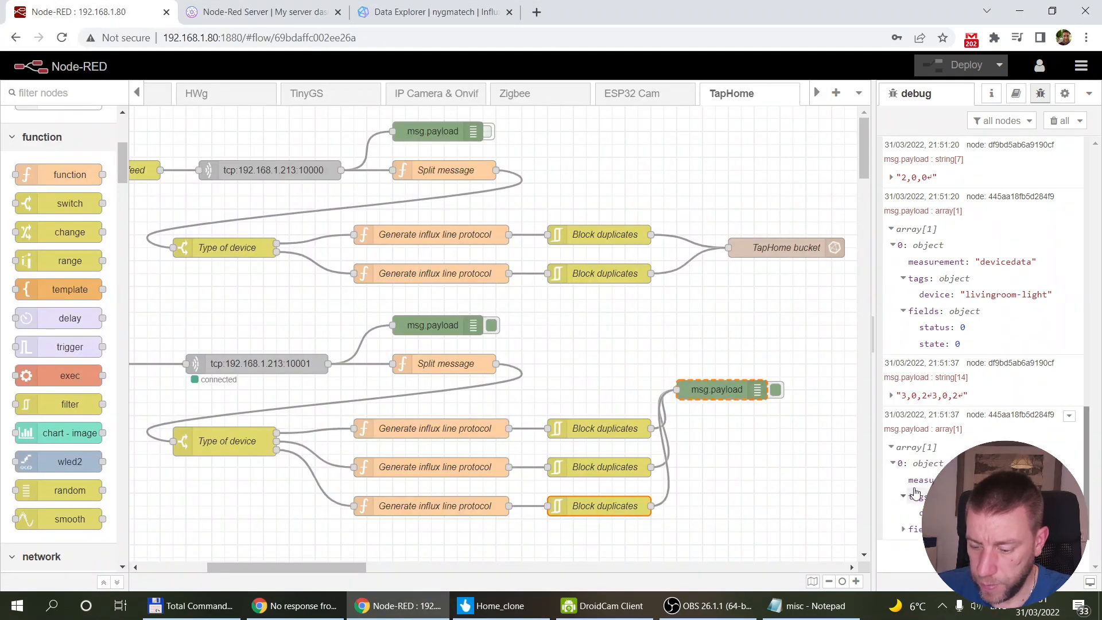
{"action": "left_click", "coordinate": [903, 529]}
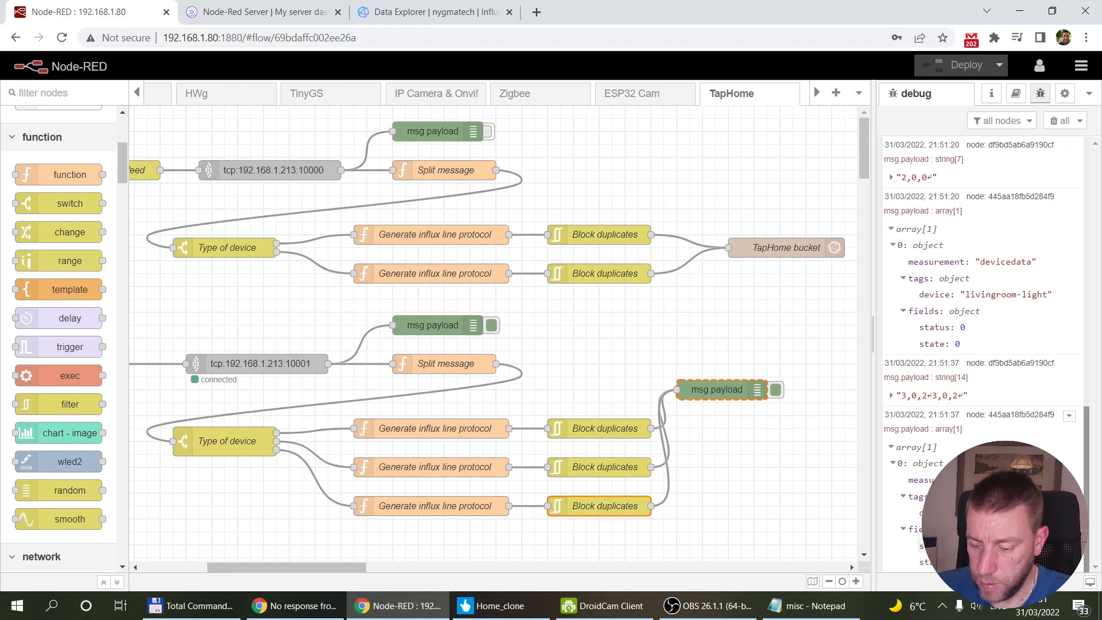
{"action": "key", "text": "alt+Tab"}
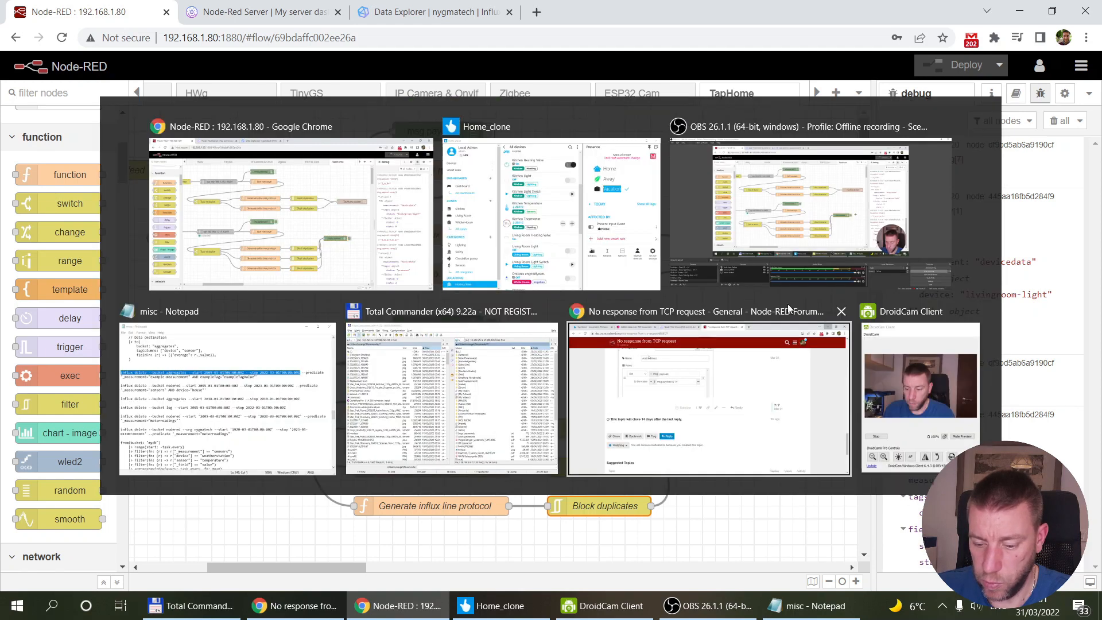
{"action": "key", "text": "alt+Tab"}
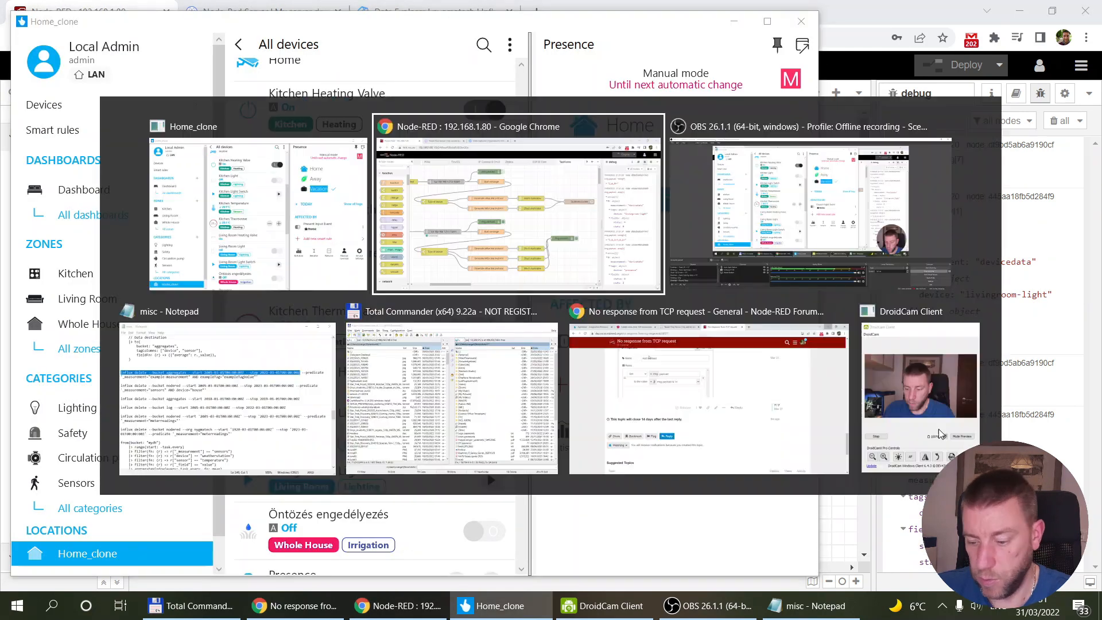
Step: Delete the debug node after the Lights Block duplicates nodes and wire all three of them to the TapHome bucket node
{"action": "left_click", "coordinate": [757, 396]}
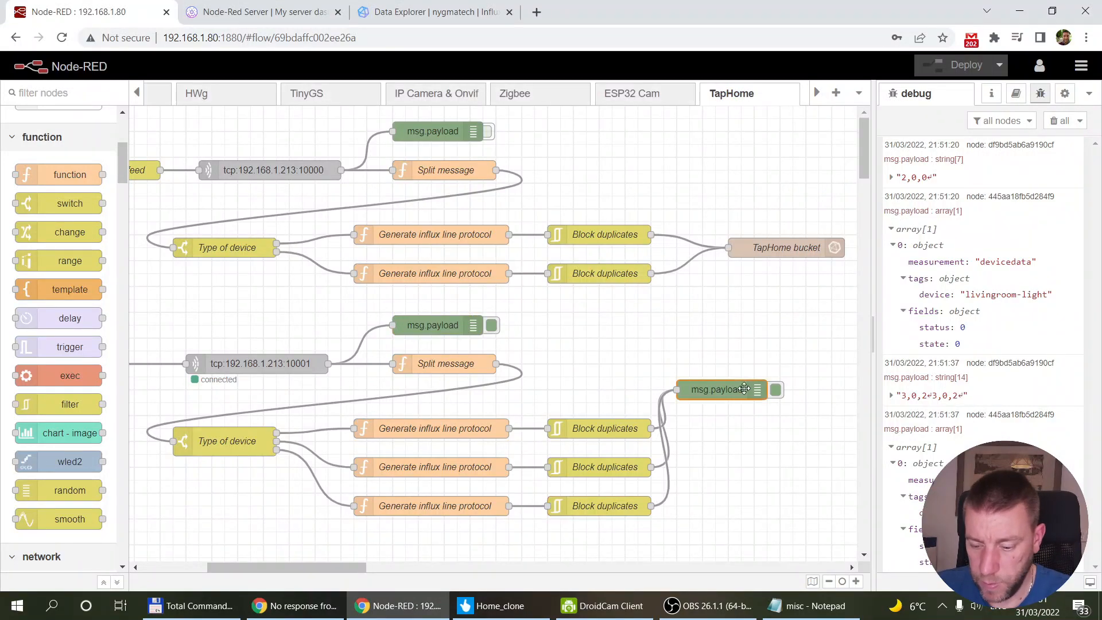
{"action": "key", "text": "Delete"}
{"action": "left_click_drag", "start_coordinate": [650, 428], "coordinate": [728, 247]}
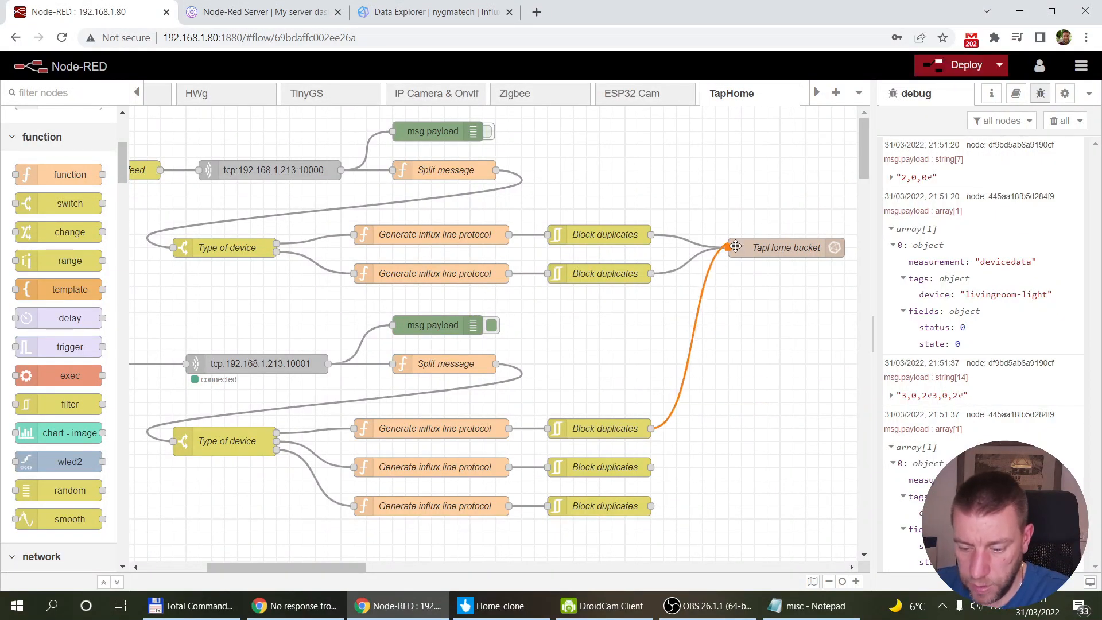
{"action": "left_click_drag", "start_coordinate": [650, 466], "coordinate": [727, 247]}
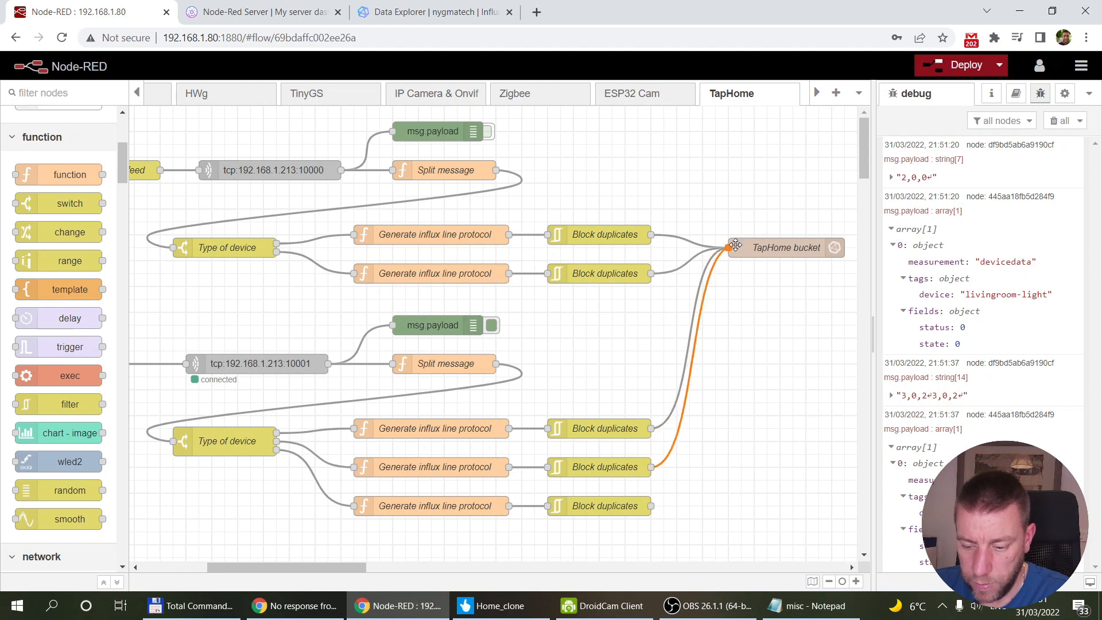
{"action": "left_click_drag", "start_coordinate": [650, 506], "coordinate": [727, 252]}
{"action": "left_click_drag", "start_coordinate": [650, 510], "coordinate": [727, 248]}
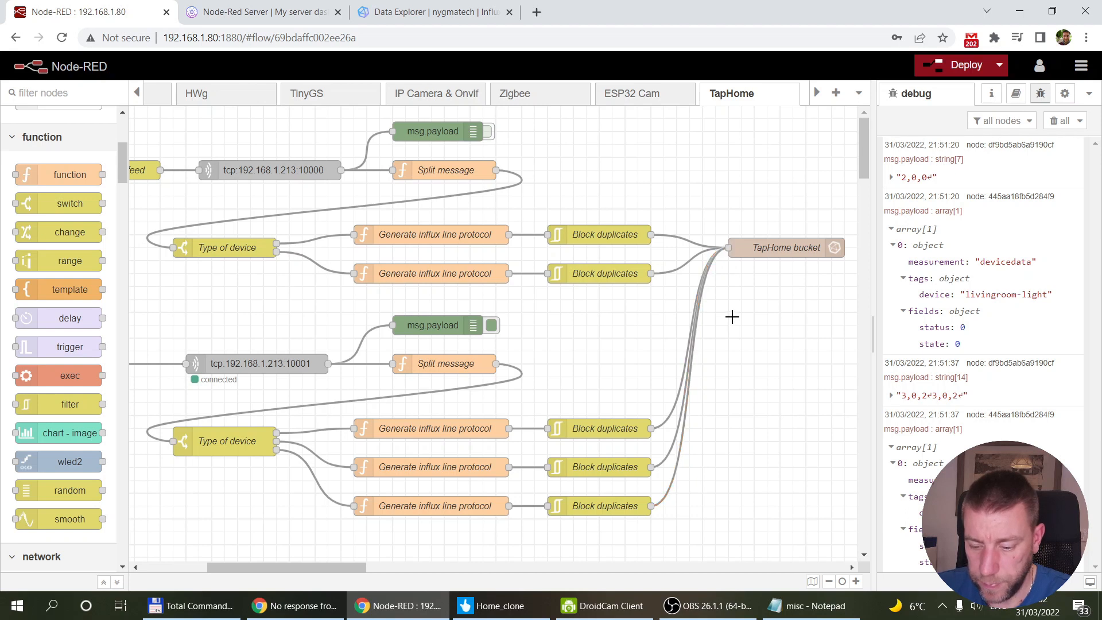
Step: Deploy the flow, disable the Lights group's remaining msg.payload debug node, and deploy again
{"action": "left_click_drag", "start_coordinate": [321, 568], "coordinate": [216, 552]}
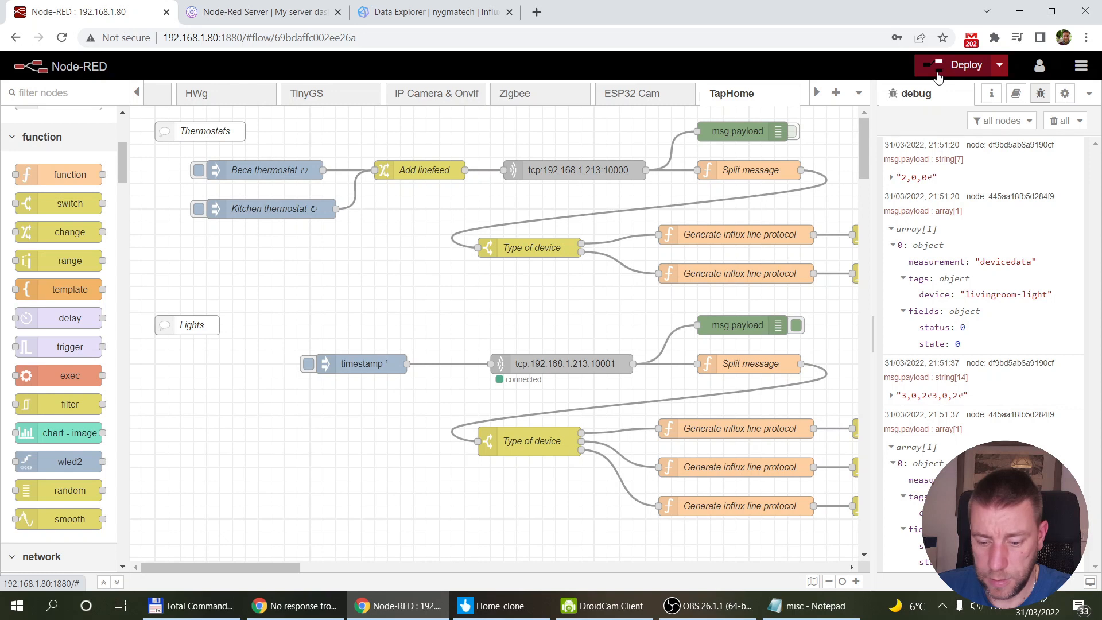
{"action": "left_click", "coordinate": [968, 67]}
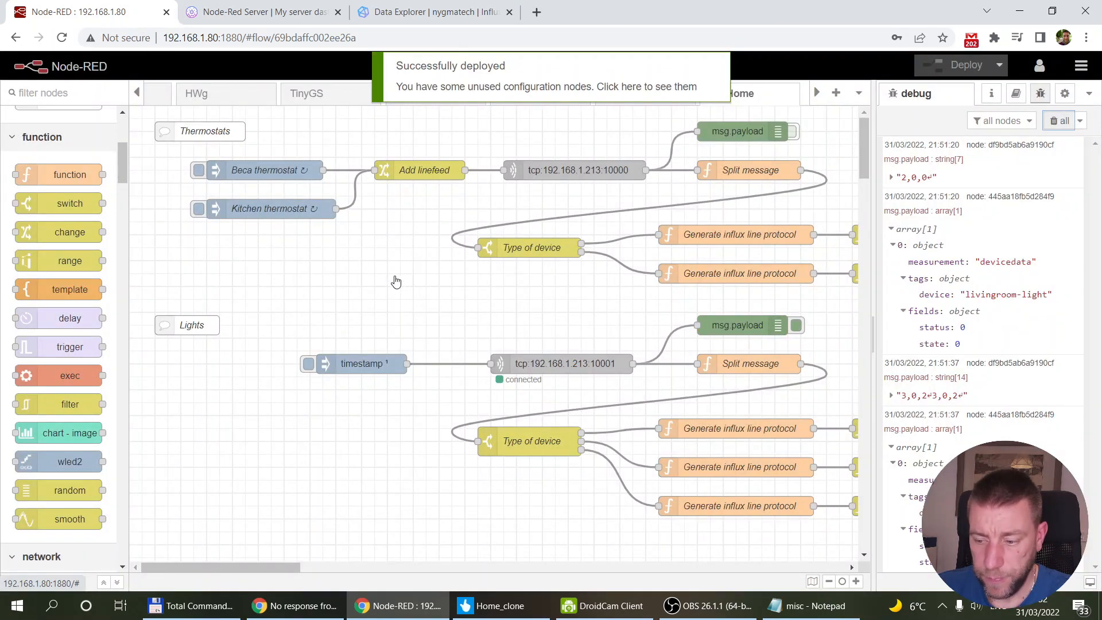
{"action": "left_click", "coordinate": [795, 326]}
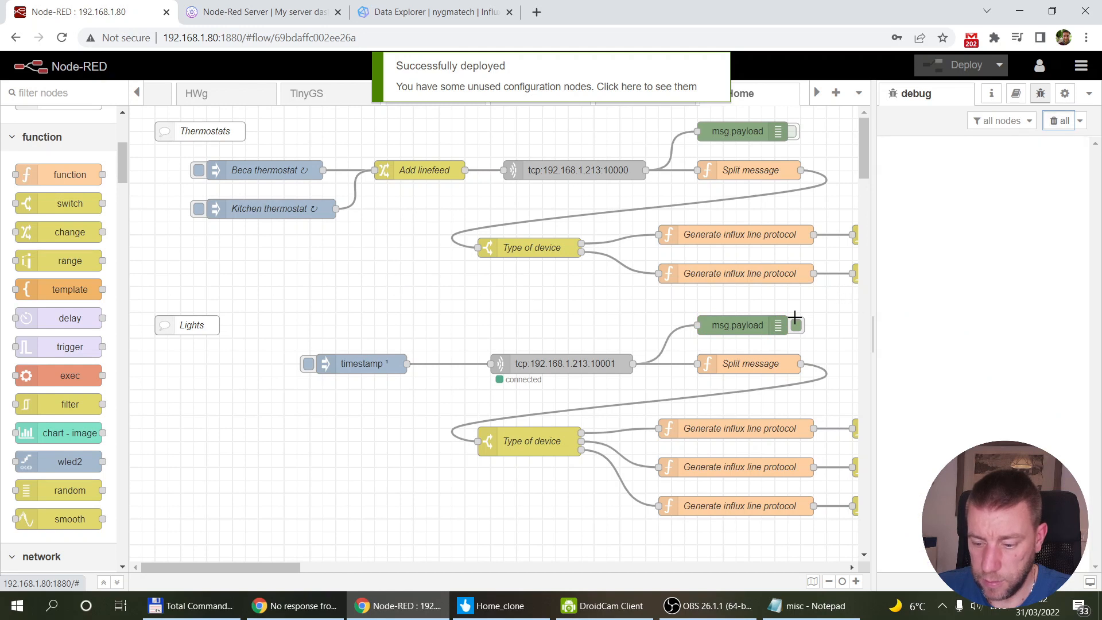
{"action": "left_click", "coordinate": [983, 74]}
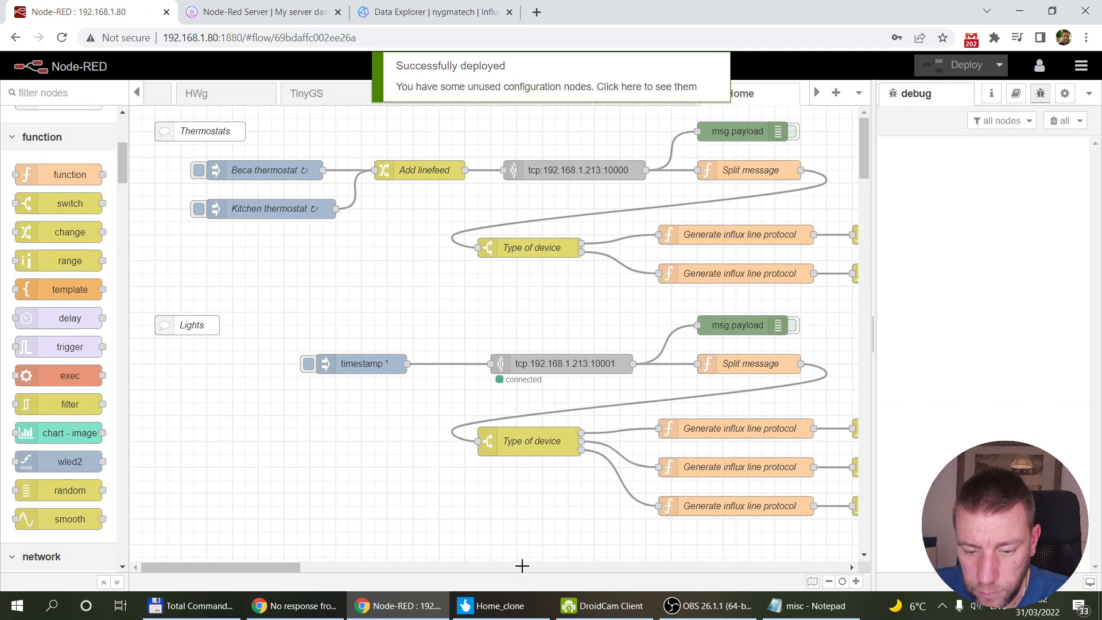
Step: Switch to the Home_clone TapHome window and turn the Kitchen Light on and off again
{"action": "left_click", "coordinate": [494, 605]}
{"action": "left_click", "coordinate": [484, 172]}
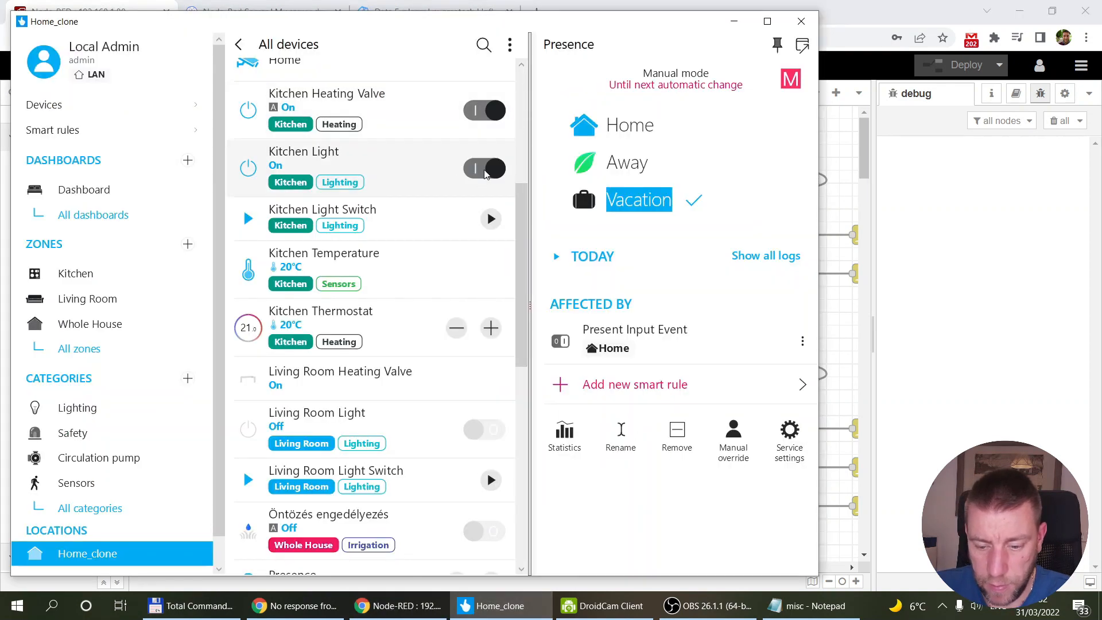
{"action": "left_click", "coordinate": [482, 170]}
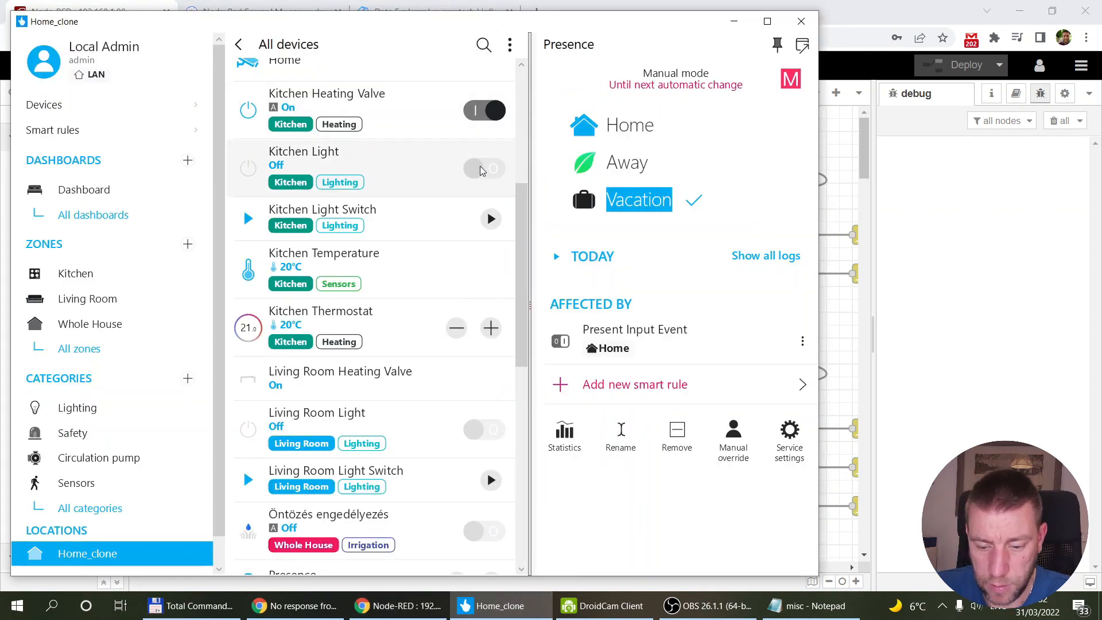
Step: Set Presence to Home and turn on the Living Room Light
{"action": "left_click", "coordinate": [618, 126]}
{"action": "left_click", "coordinate": [481, 436]}
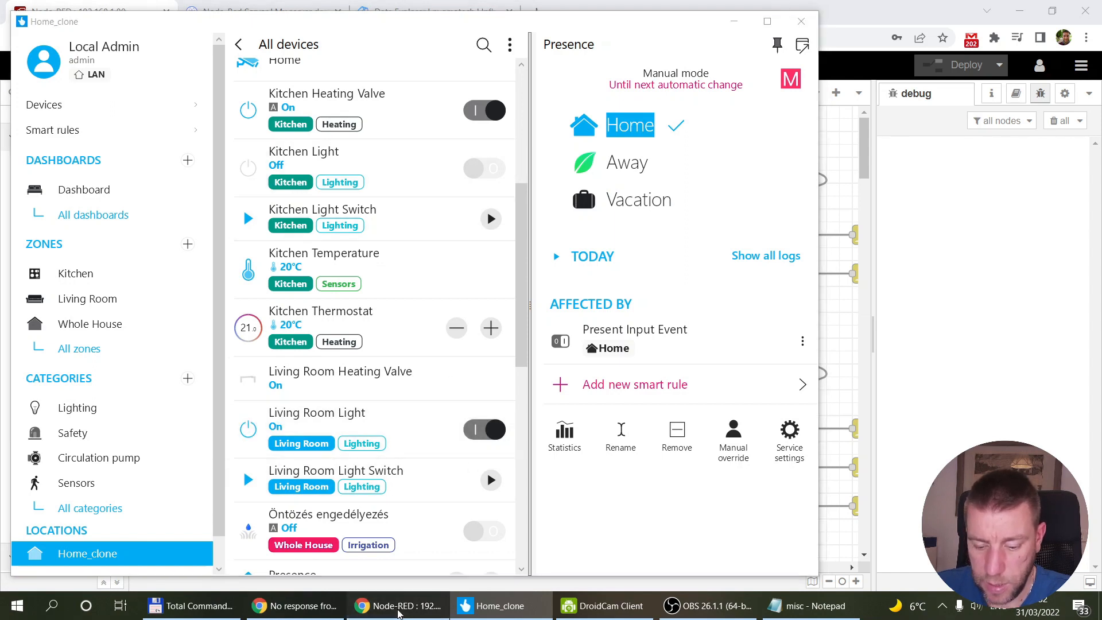
Step: Switch to the InfluxDB Data Explorer in Chrome and rerun the current taphome query
{"action": "left_click", "coordinate": [374, 607]}
{"action": "left_click", "coordinate": [445, 11]}
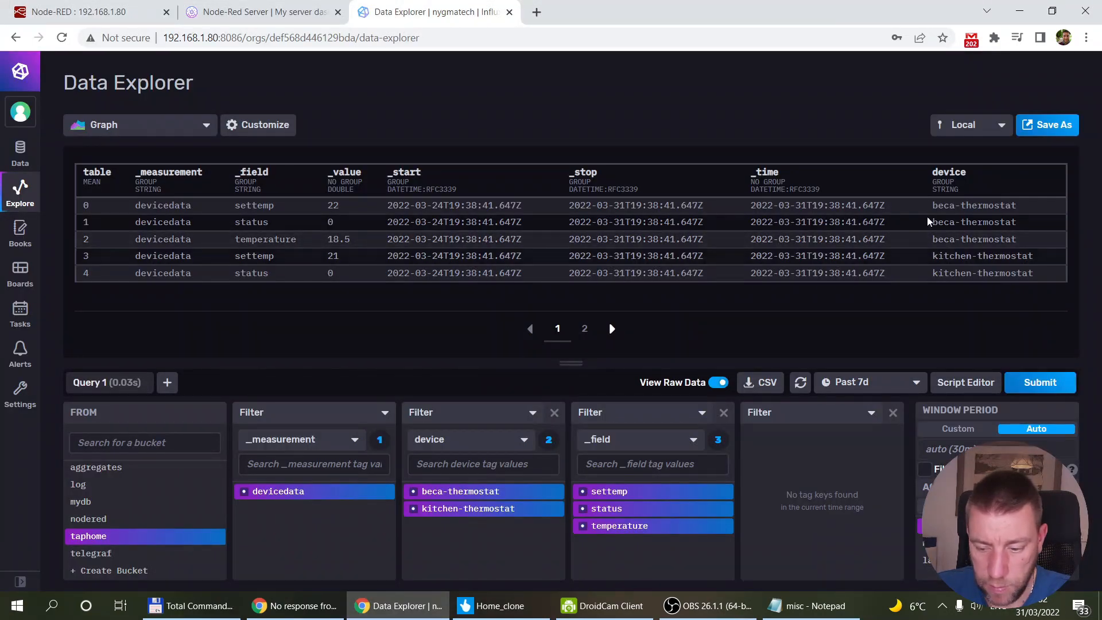
{"action": "left_click", "coordinate": [1040, 387]}
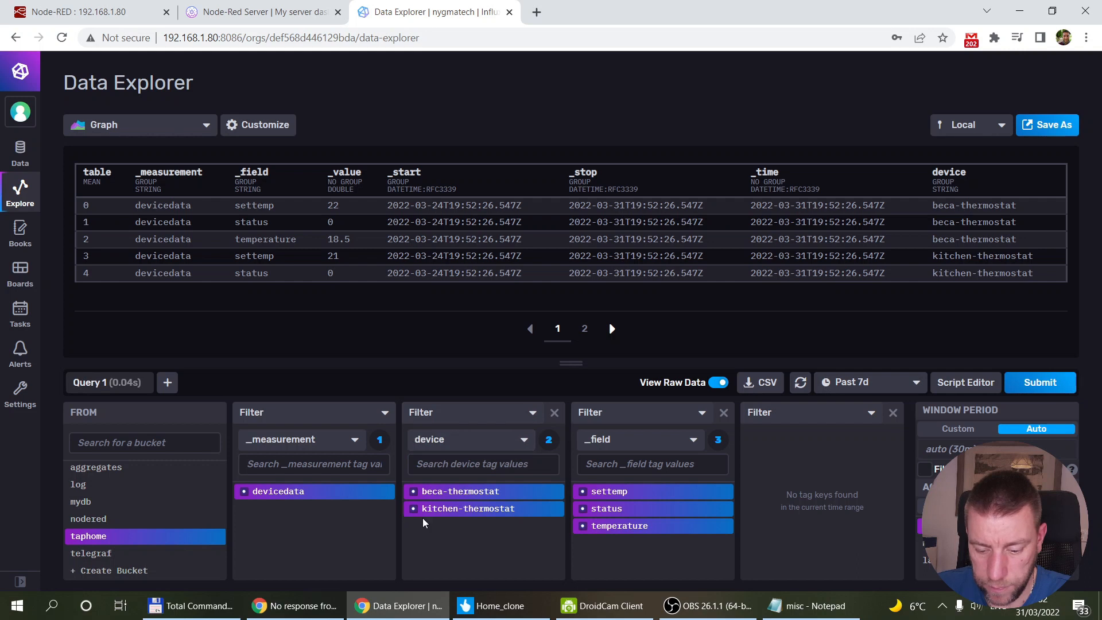
Step: Clear all selected field and device filters from the taphome query and run it for the whole devicedata measurement
{"action": "left_click", "coordinate": [583, 526]}
{"action": "left_click", "coordinate": [583, 508]}
{"action": "left_click", "coordinate": [583, 492]}
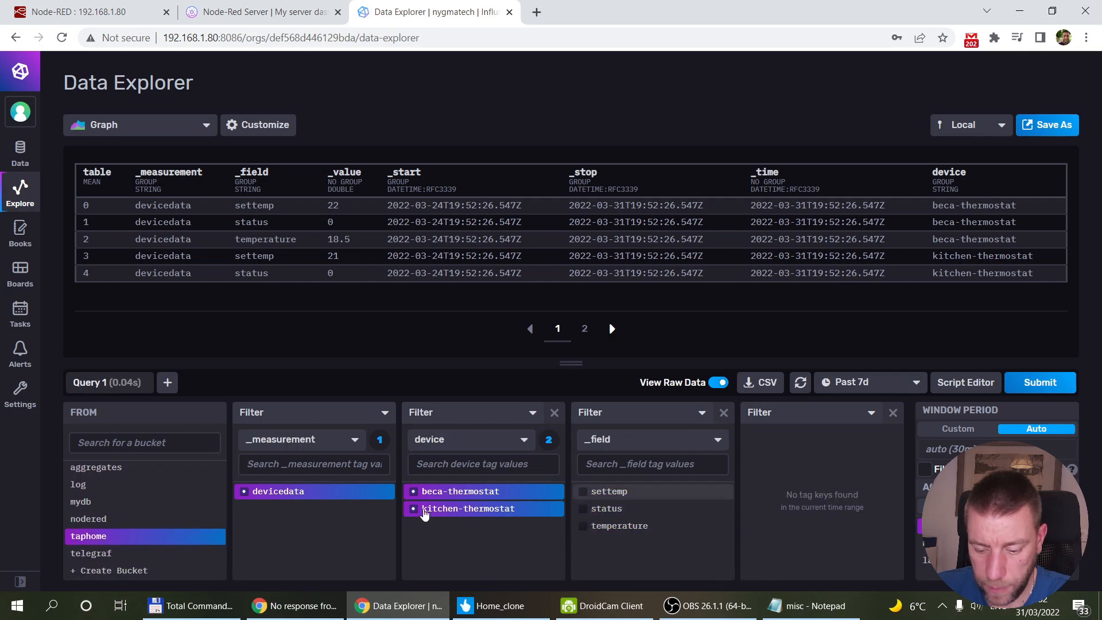
{"action": "left_click", "coordinate": [414, 509]}
{"action": "left_click", "coordinate": [413, 491]}
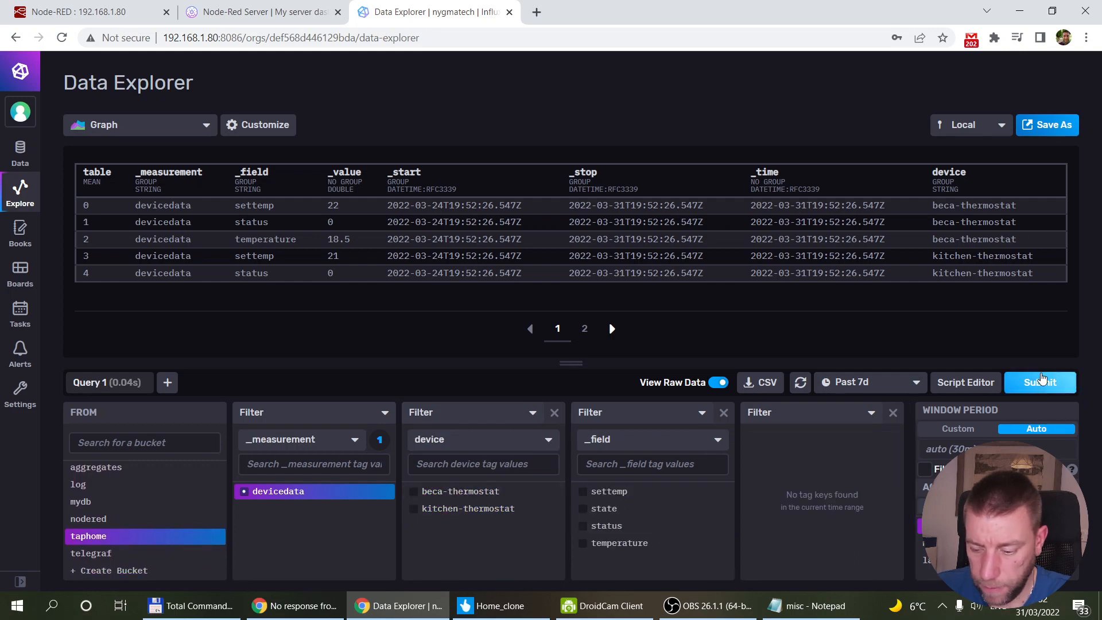
{"action": "left_click", "coordinate": [1041, 381]}
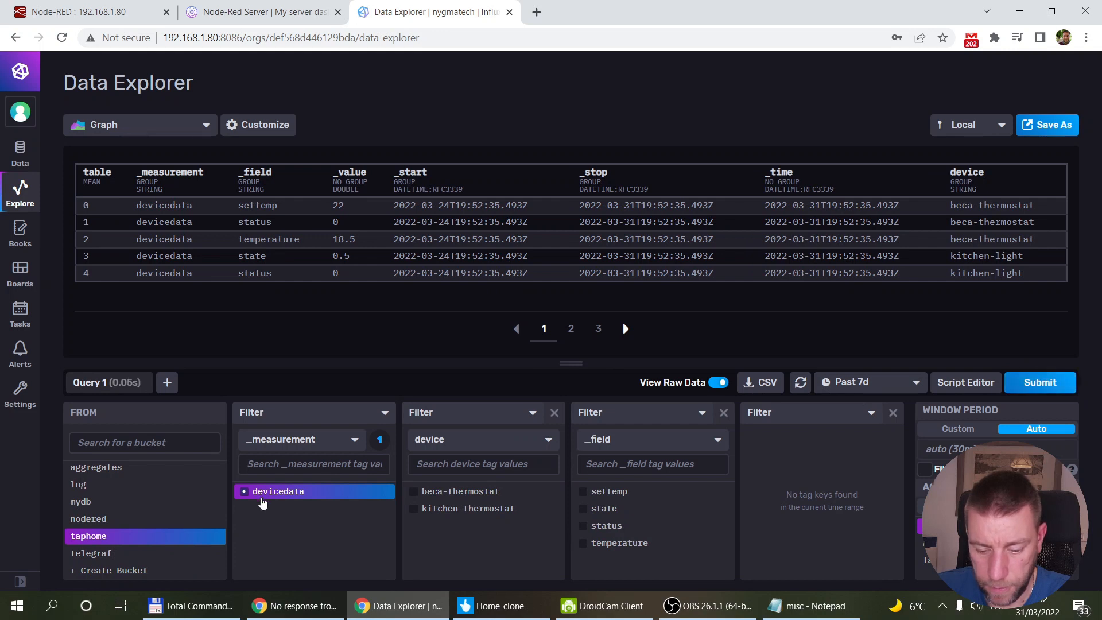
Step: Reload the Data Explorer and filter devicedata to the devices kitchen-light, livingroom-light and presence
{"action": "left_click", "coordinate": [20, 233]}
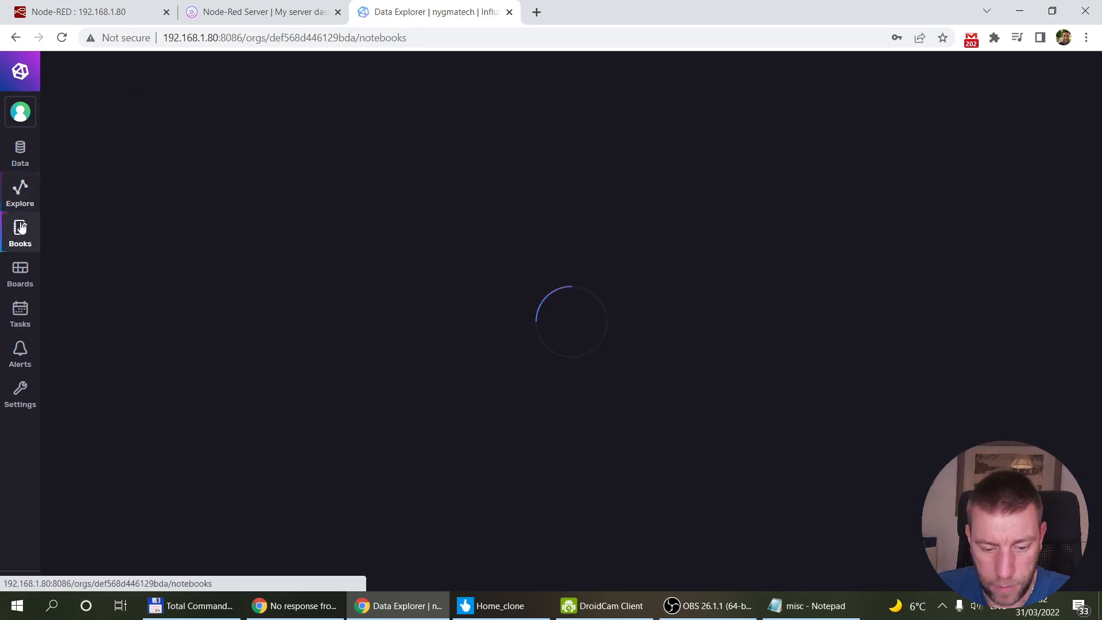
{"action": "left_click", "coordinate": [20, 195]}
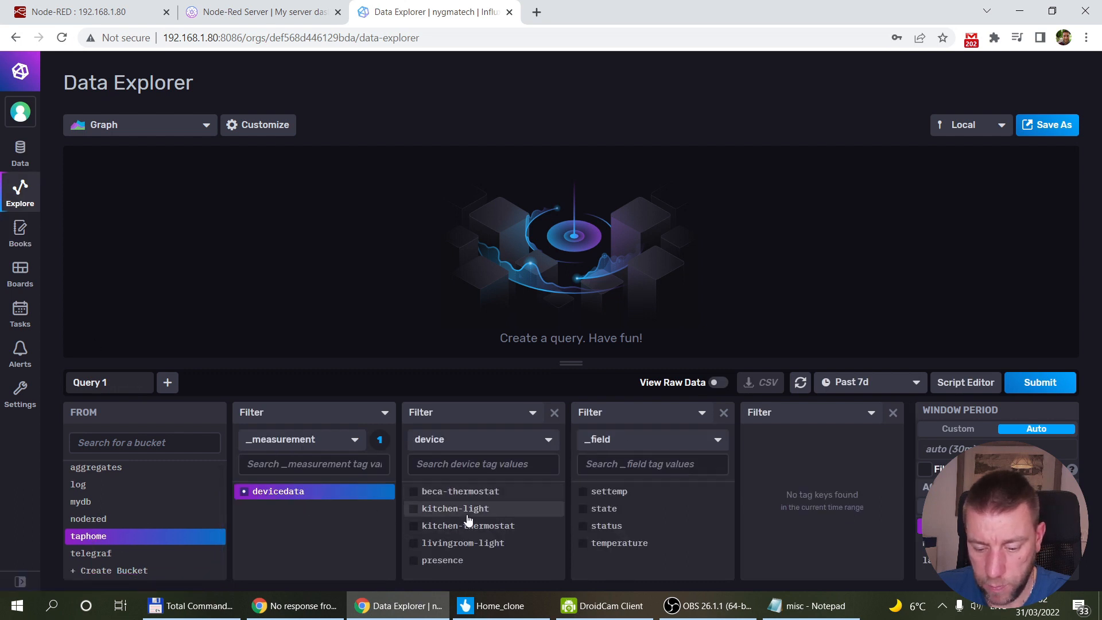
{"action": "left_click", "coordinate": [416, 510]}
{"action": "left_click", "coordinate": [414, 525]}
{"action": "left_click", "coordinate": [415, 560]}
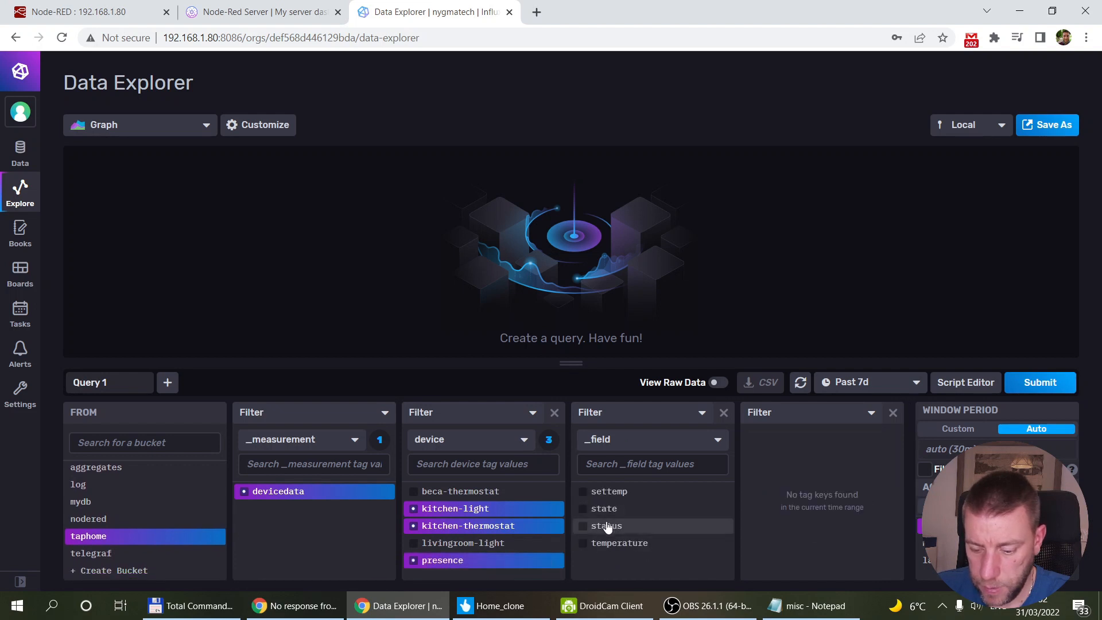
{"action": "left_click", "coordinate": [412, 527]}
{"action": "left_click", "coordinate": [413, 543]}
Step: Filter on the state and status fields, run the query and show its results as raw data
{"action": "left_click", "coordinate": [583, 509]}
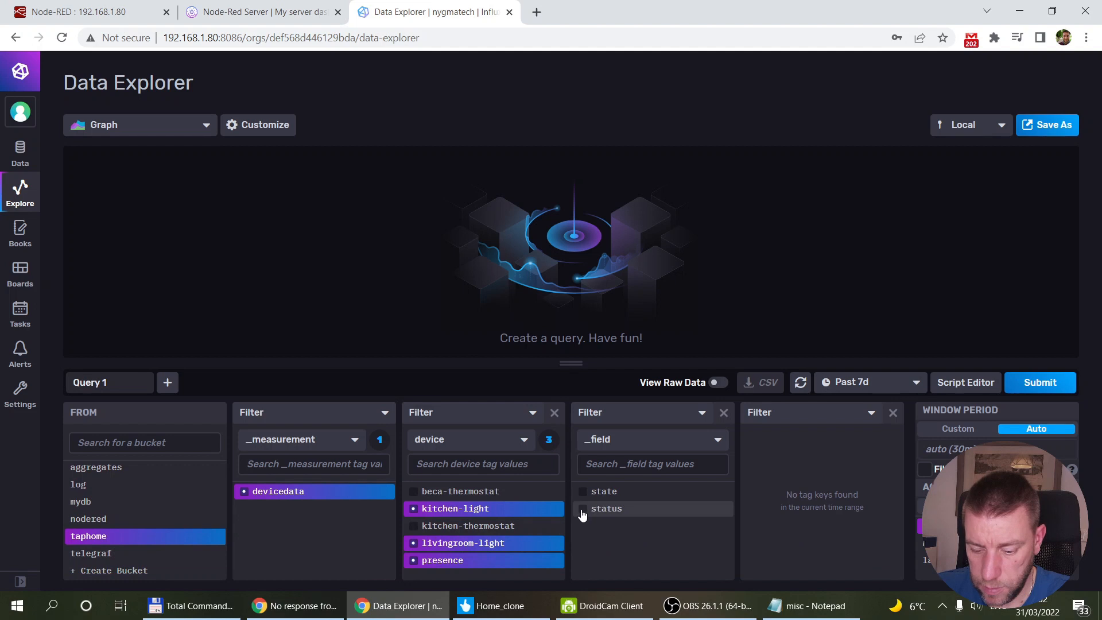
{"action": "left_click", "coordinate": [583, 492]}
{"action": "left_click", "coordinate": [1037, 385]}
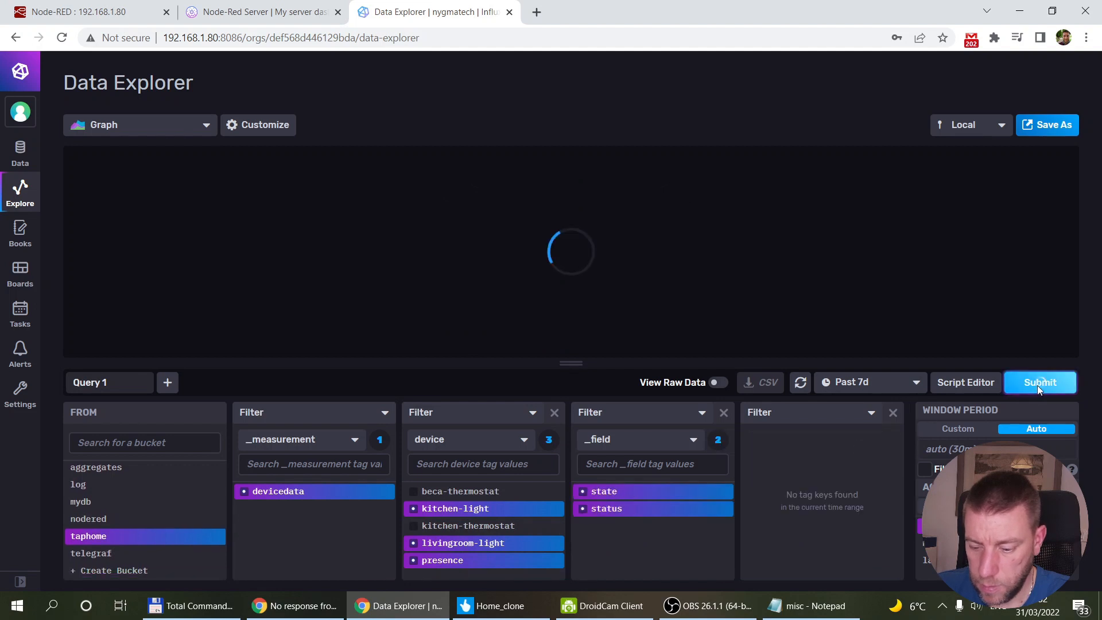
{"action": "left_click", "coordinate": [713, 384]}
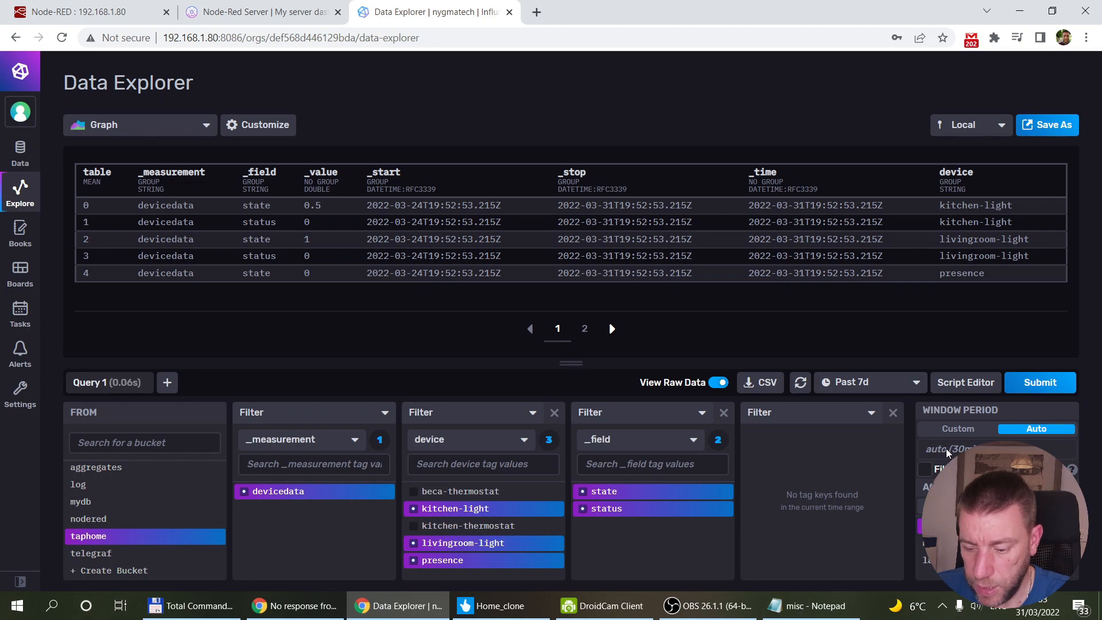
Step: Remove the aggregateWindow and yield lines from the query's Flux script and run it again
{"action": "left_click", "coordinate": [960, 383]}
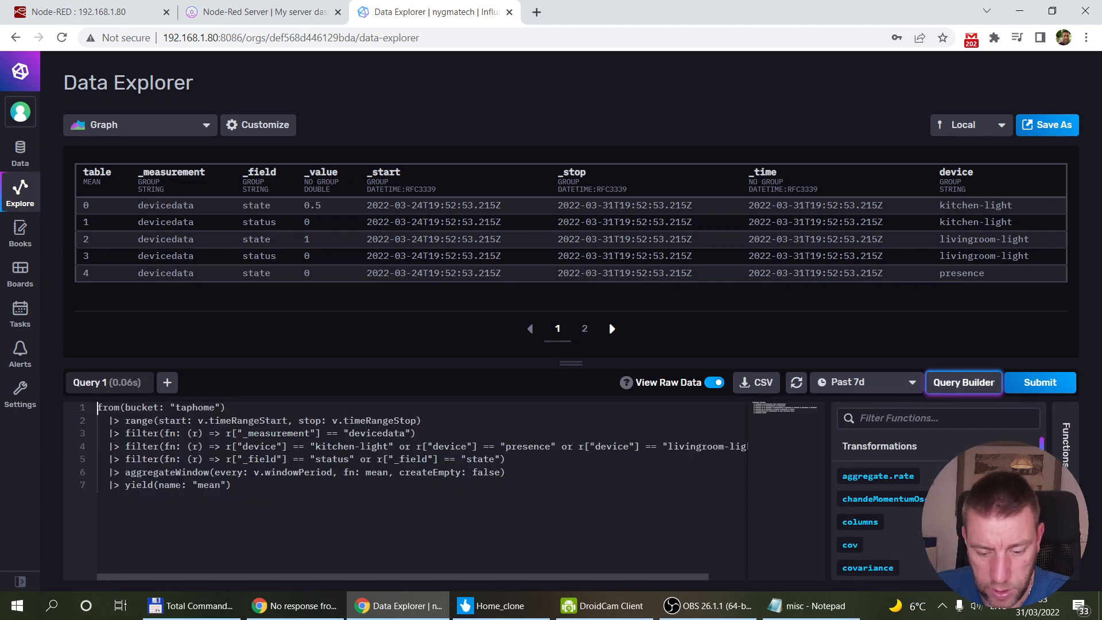
{"action": "left_click_drag", "start_coordinate": [77, 471], "coordinate": [74, 482]}
{"action": "key", "text": "Delete"}
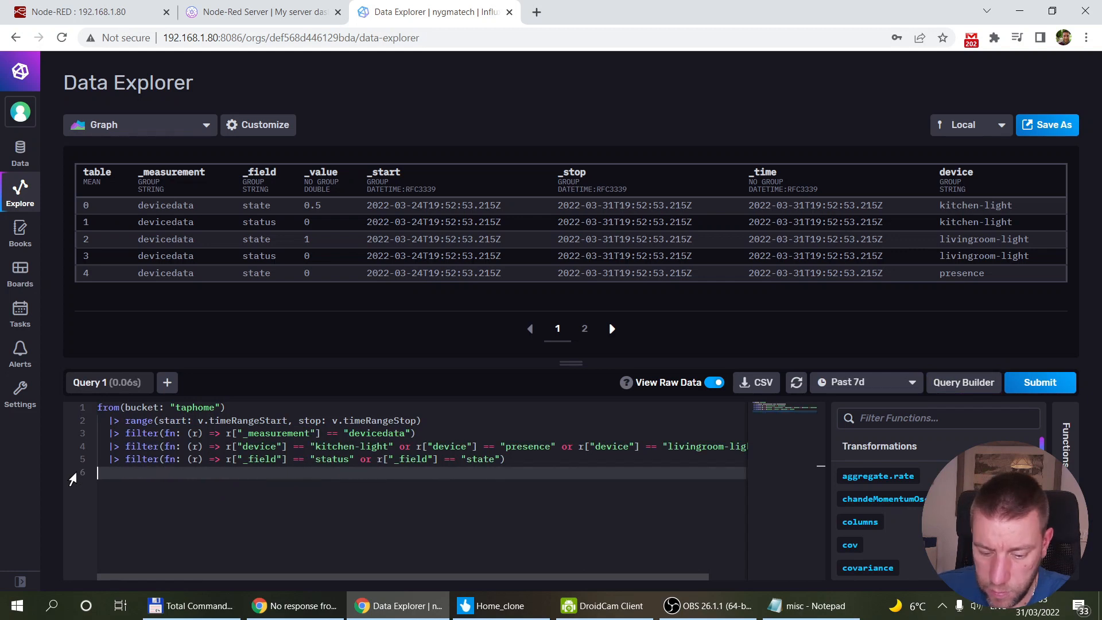
{"action": "left_click", "coordinate": [1042, 382]}
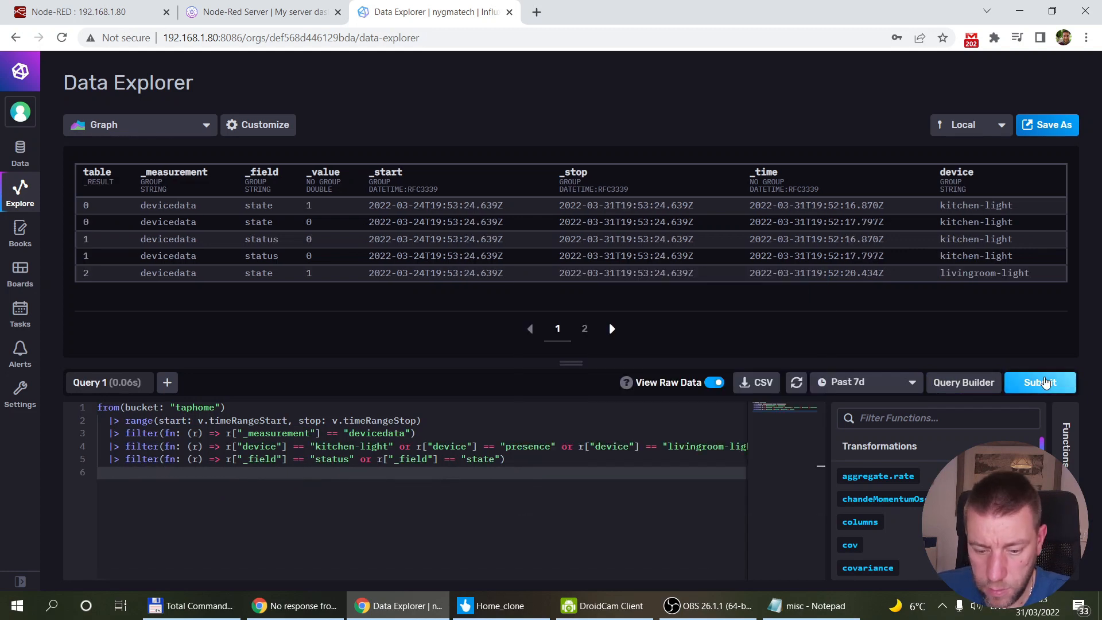
Step: Examine both pages of raw results for the values and timestamps stored for the lights and presence
{"action": "left_click", "coordinate": [601, 332]}
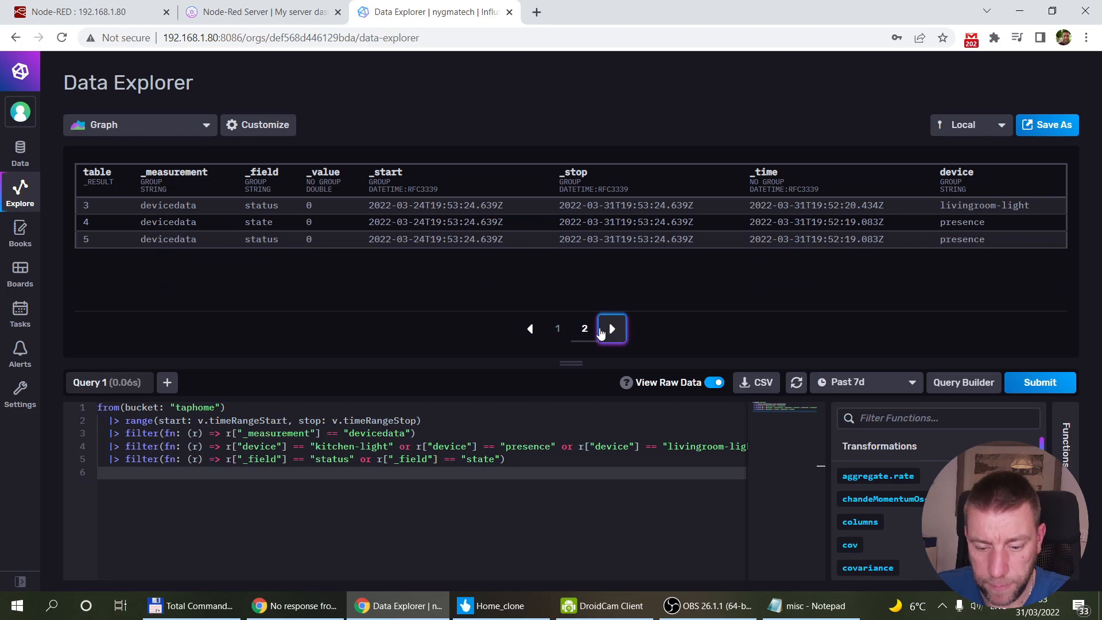
{"action": "left_click", "coordinate": [529, 333]}
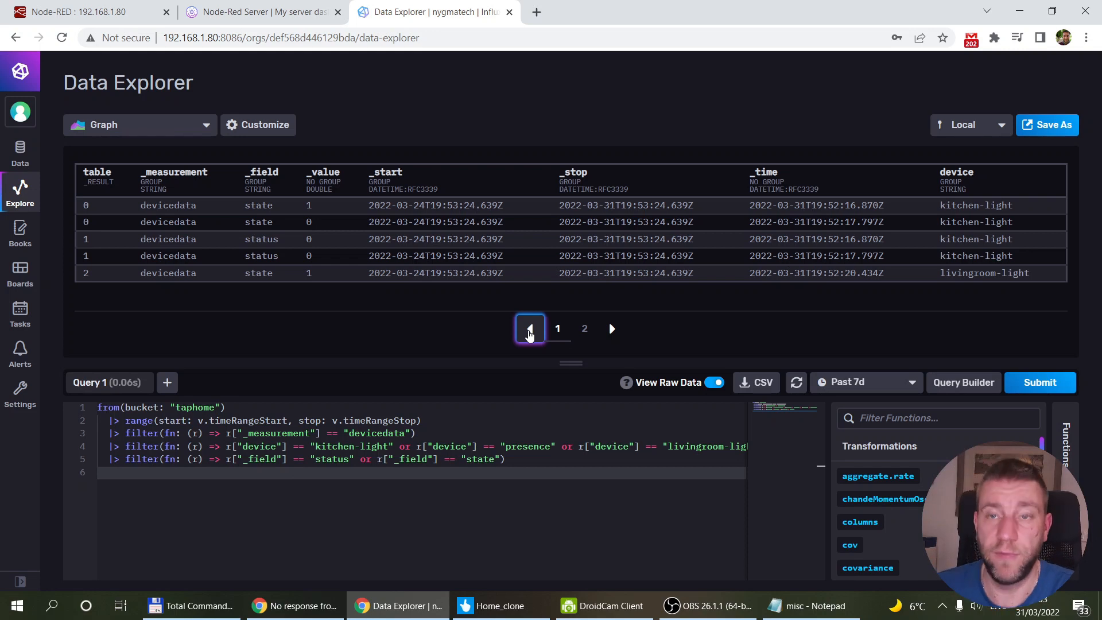
{"action": "left_click", "coordinate": [611, 330]}
{"action": "left_click", "coordinate": [527, 331]}
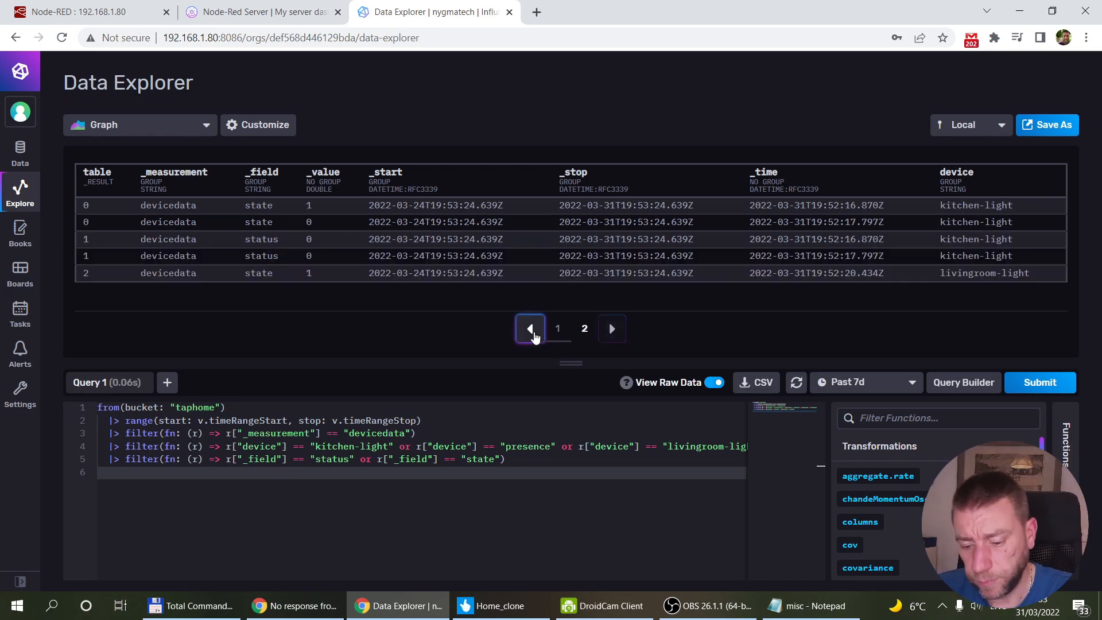
{"action": "left_click", "coordinate": [609, 331]}
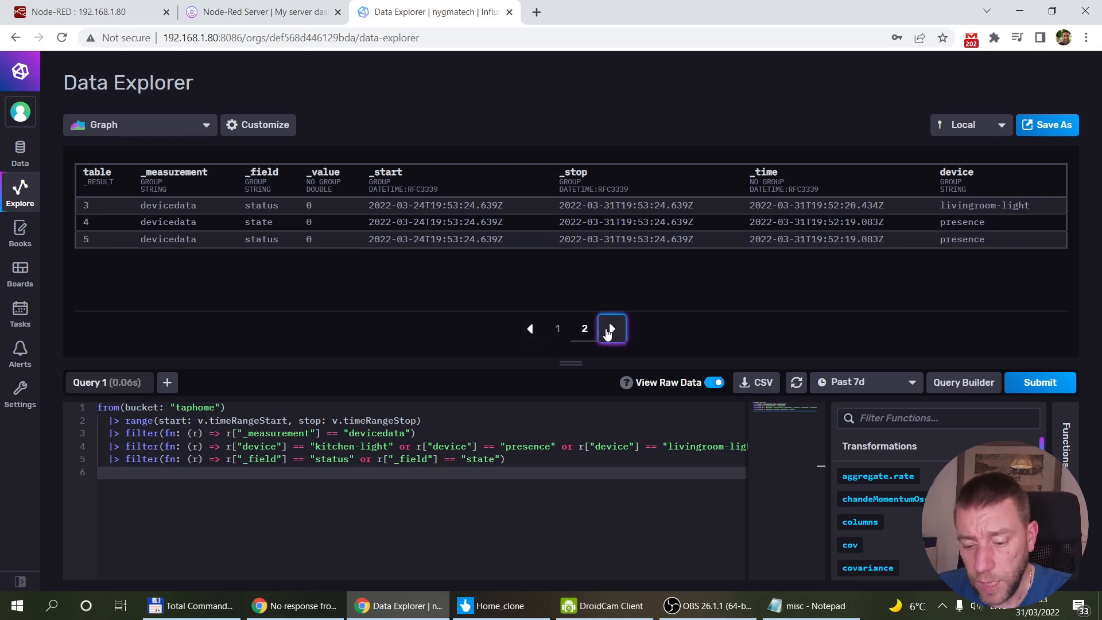
{"action": "left_click", "coordinate": [528, 332]}
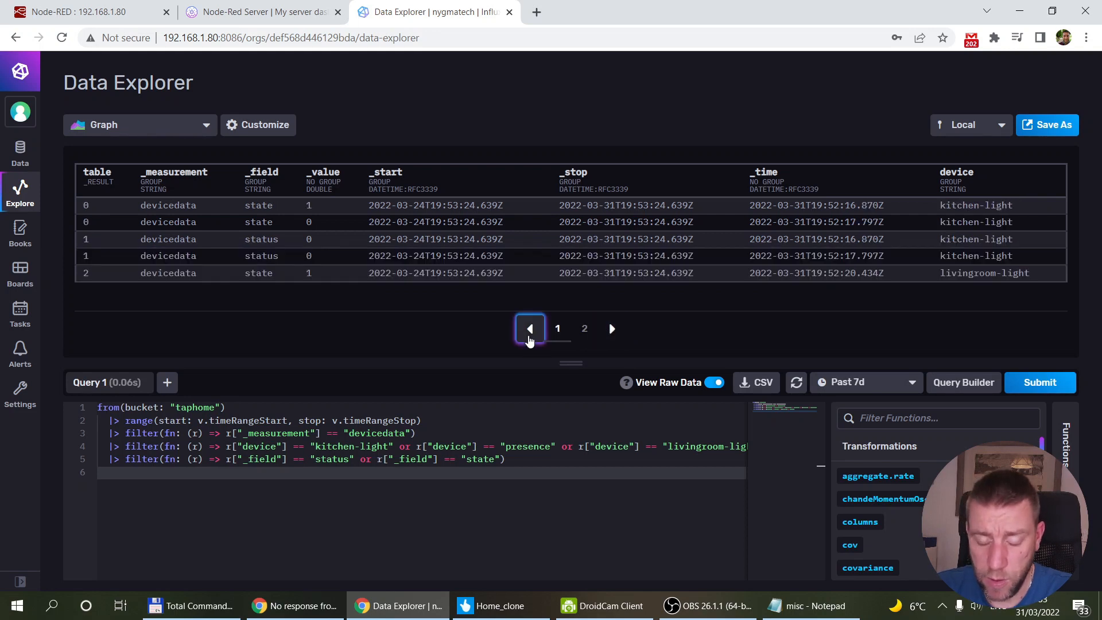
{"action": "left_click", "coordinate": [611, 332]}
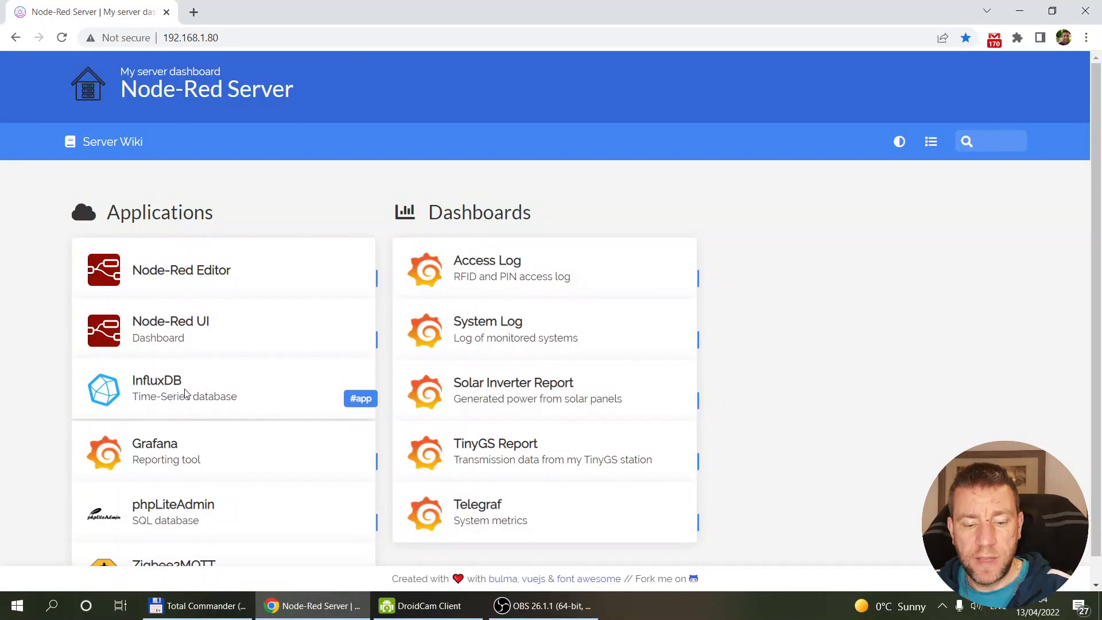
Step: Open InfluxDB's Data Explorer from the Node-Red Server dashboard and select the taphome bucket's devicedata measurement
{"action": "left_click", "coordinate": [208, 386]}
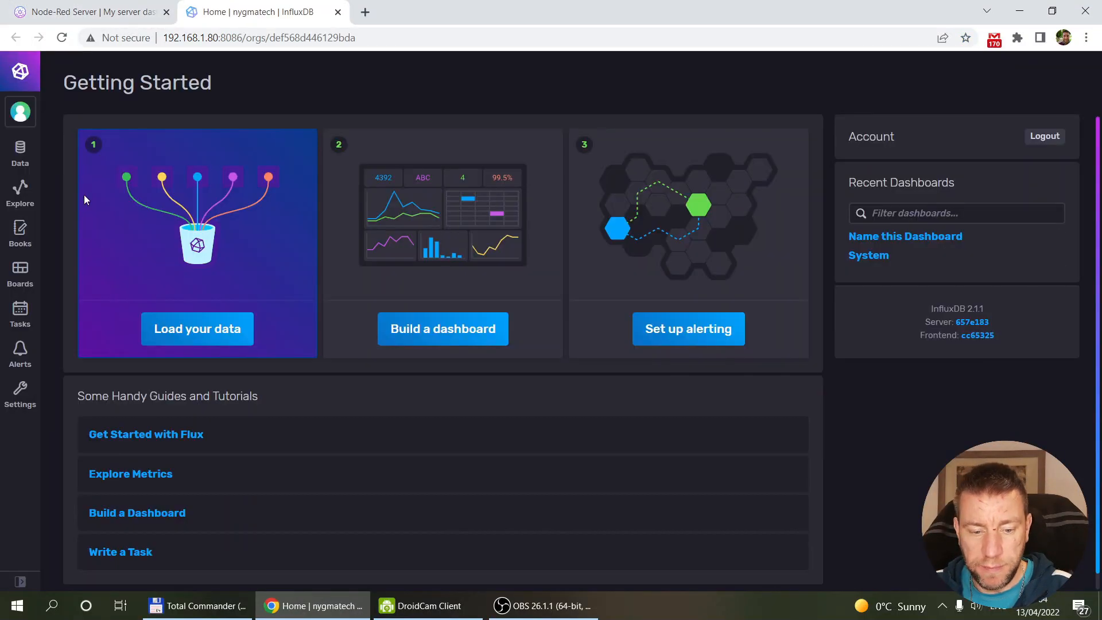
{"action": "left_click", "coordinate": [20, 192]}
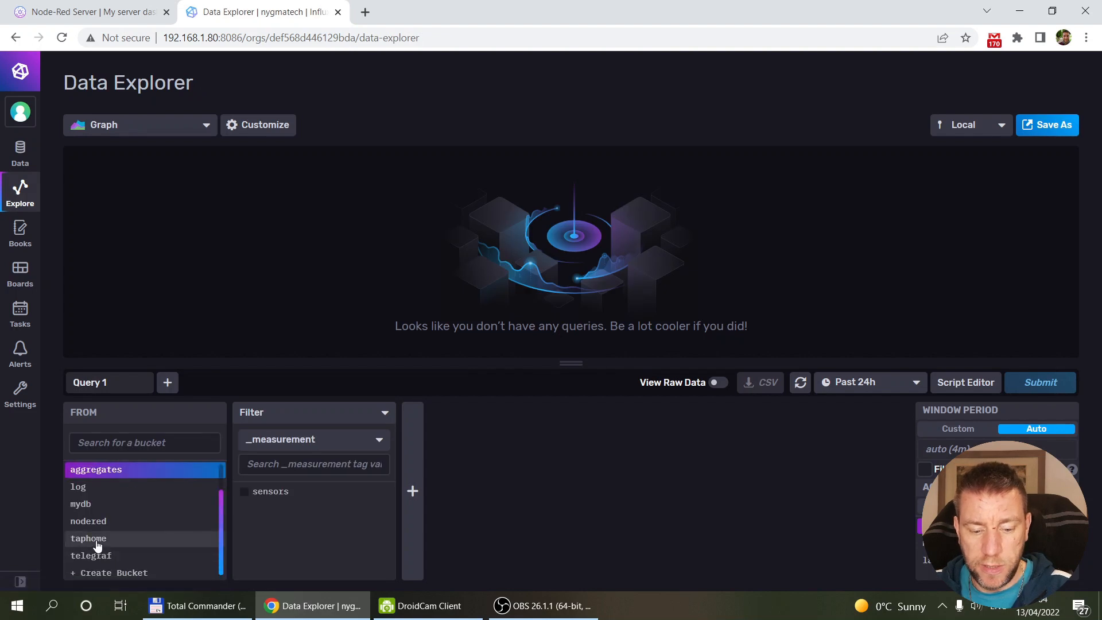
{"action": "left_click", "coordinate": [96, 542]}
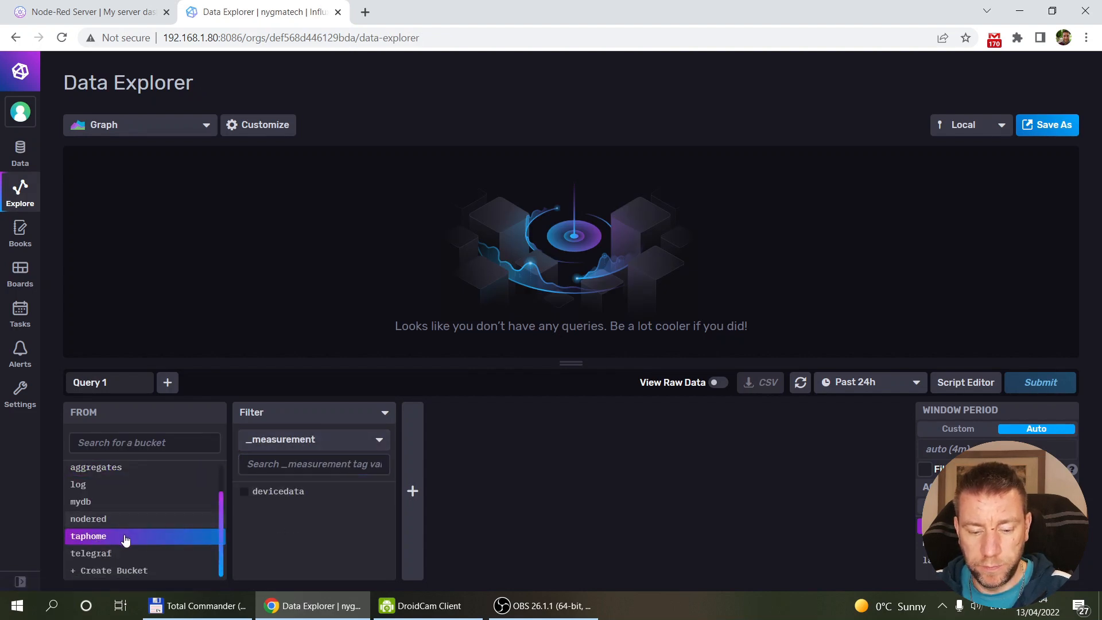
{"action": "left_click", "coordinate": [312, 442]}
{"action": "left_click", "coordinate": [313, 443]}
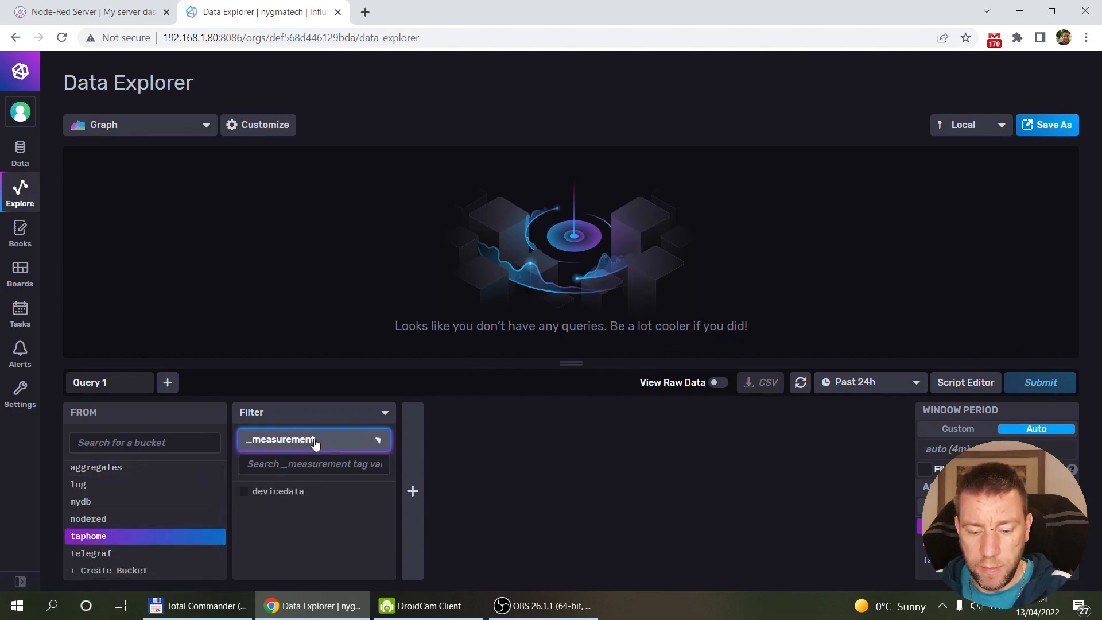
{"action": "left_click", "coordinate": [273, 497]}
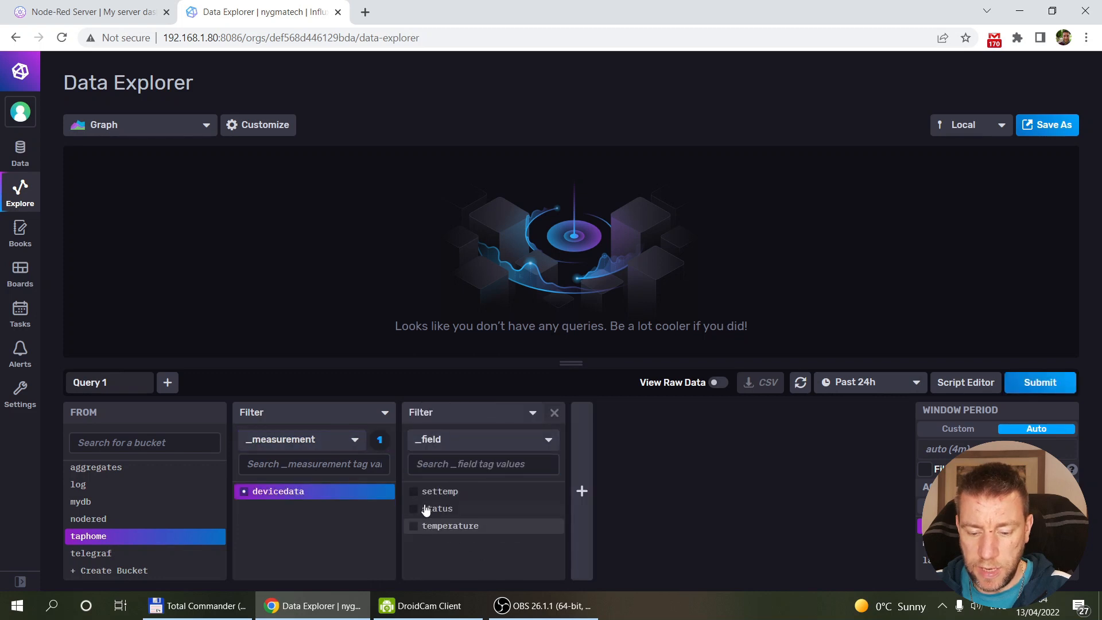
Step: Graph the temperature field of the beca-thermostat and kitchen-thermostat devices over the past 7 days
{"action": "left_click", "coordinate": [439, 441]}
{"action": "left_click", "coordinate": [445, 510]}
{"action": "left_click", "coordinate": [424, 491]}
{"action": "left_click", "coordinate": [427, 509]}
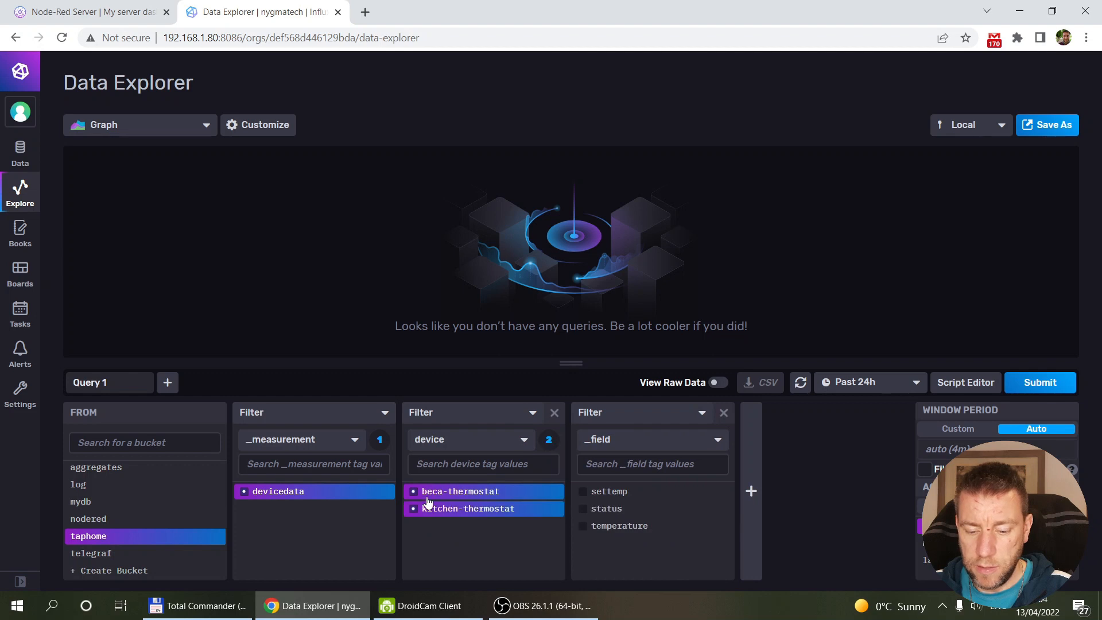
{"action": "left_click", "coordinate": [582, 525]}
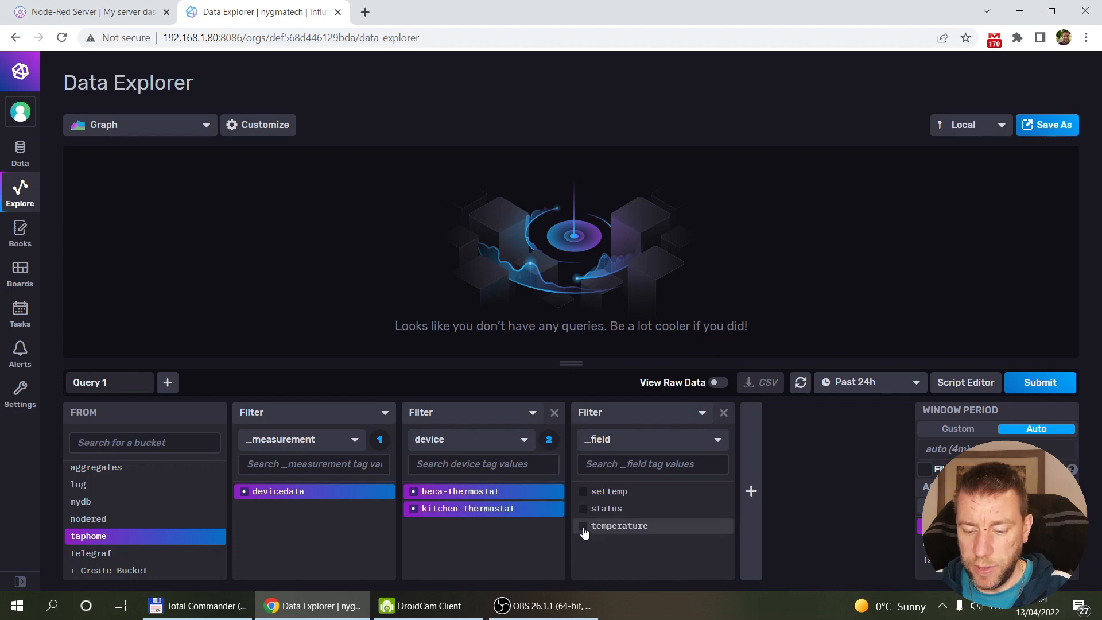
{"action": "left_click", "coordinate": [1031, 381]}
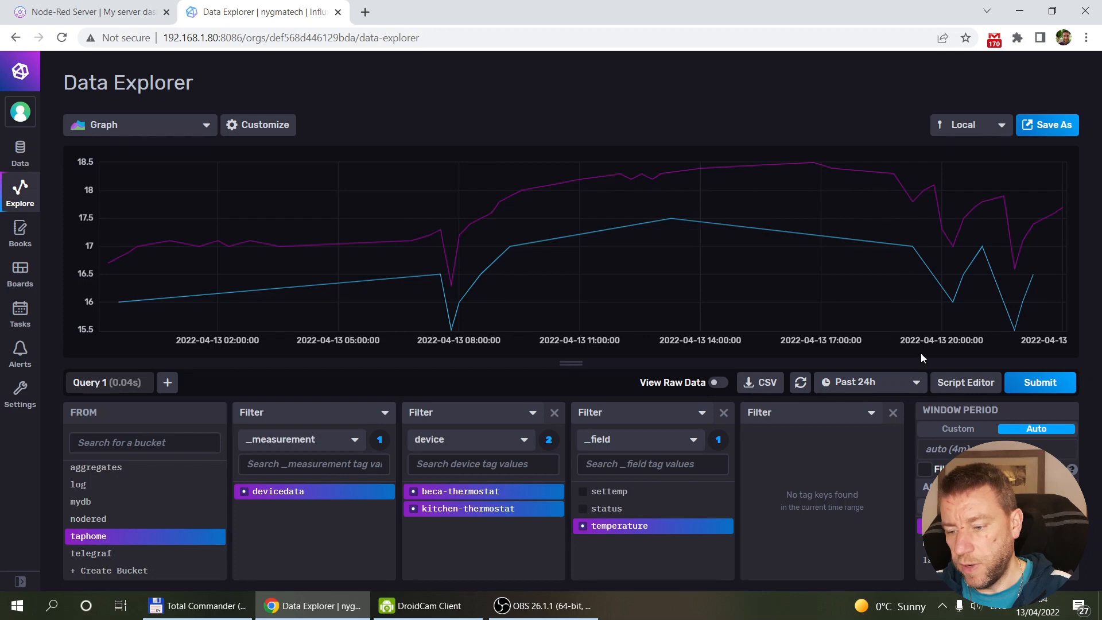
{"action": "left_click", "coordinate": [917, 384]}
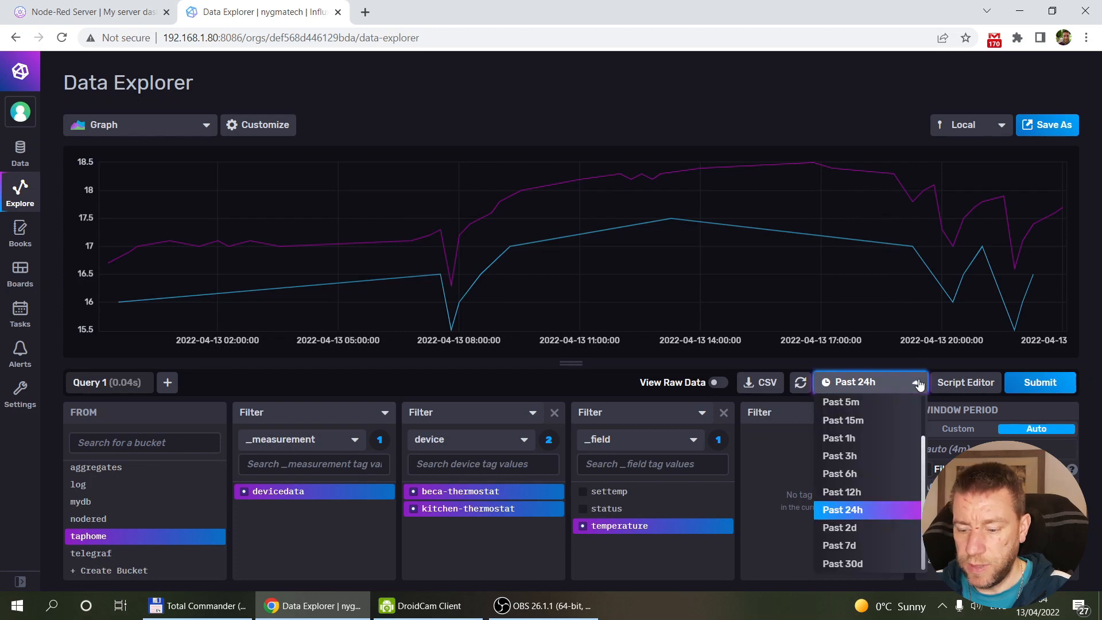
{"action": "left_click", "coordinate": [855, 548]}
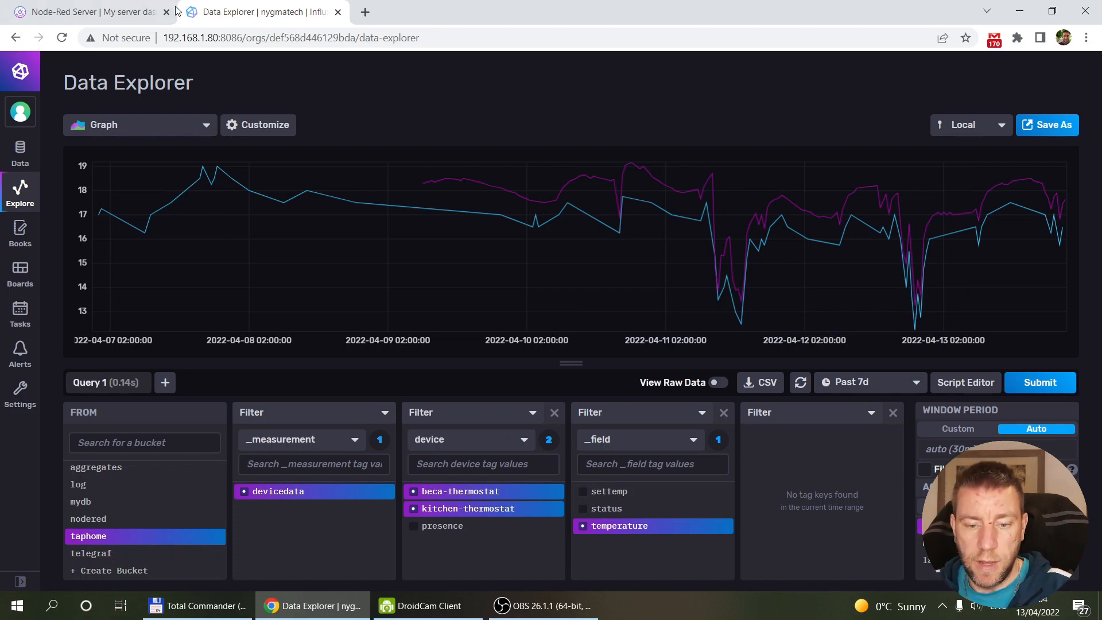
Step: Return to the Node-Red Server dashboard and open Grafana from its applications
{"action": "left_click", "coordinate": [92, 10]}
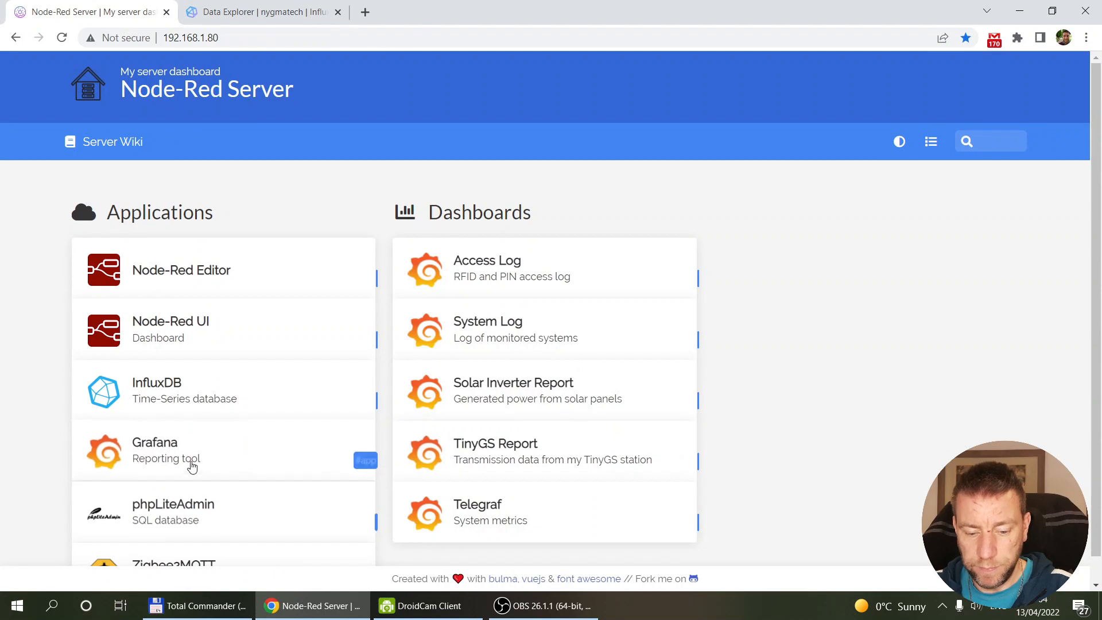
{"action": "left_click", "coordinate": [180, 452]}
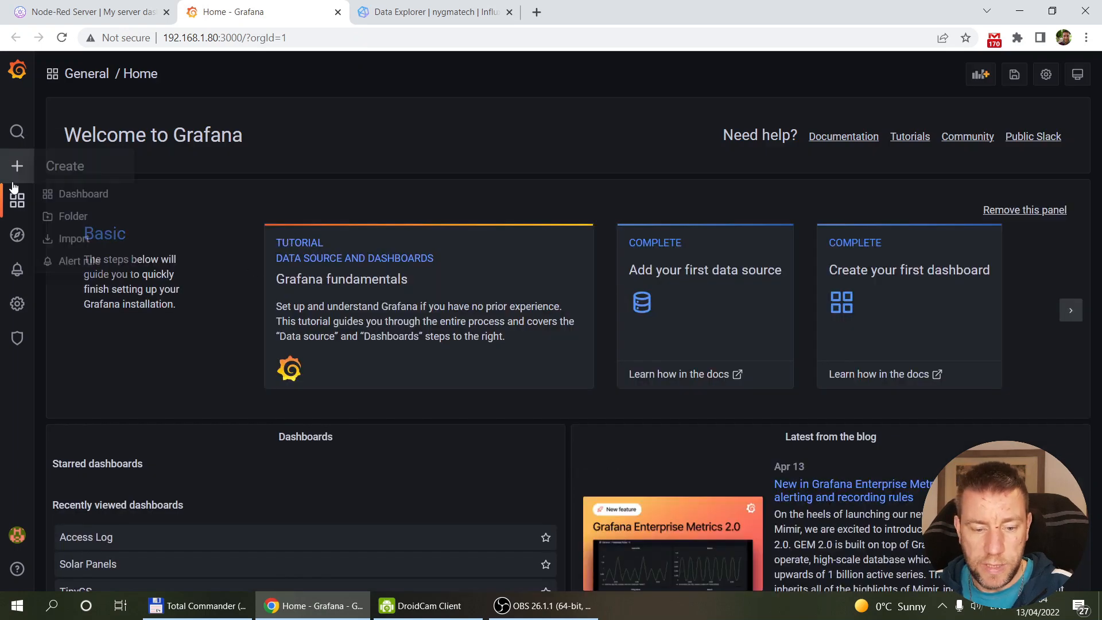
Step: Create a new Grafana dashboard and add a new panel to it
{"action": "mouse_move", "coordinate": [20, 172]}
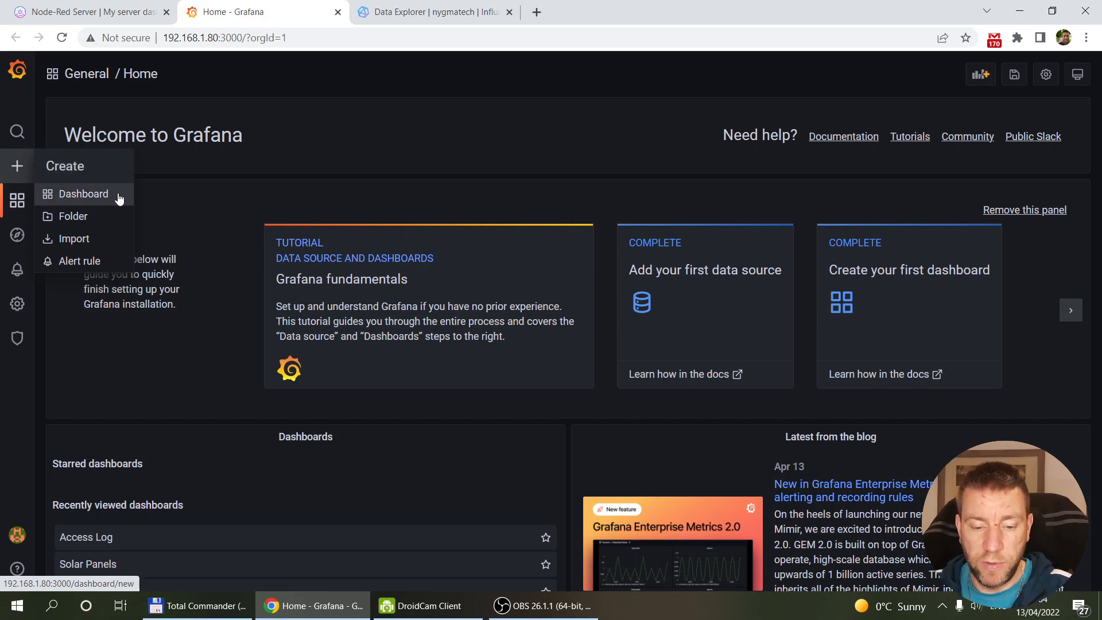
{"action": "left_click", "coordinate": [96, 196]}
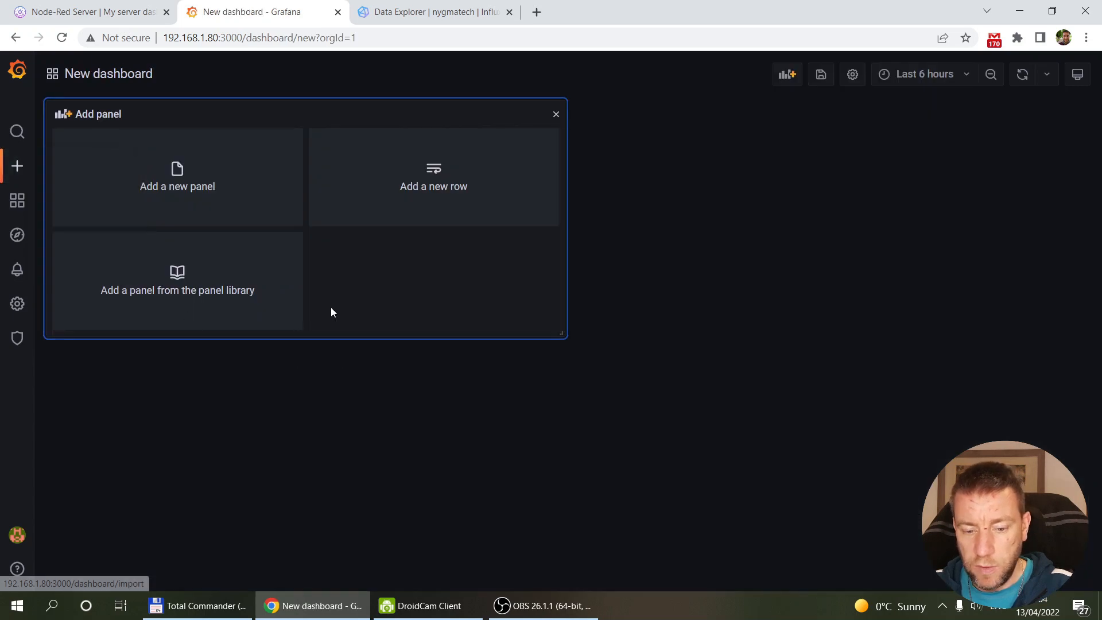
{"action": "left_click", "coordinate": [171, 188]}
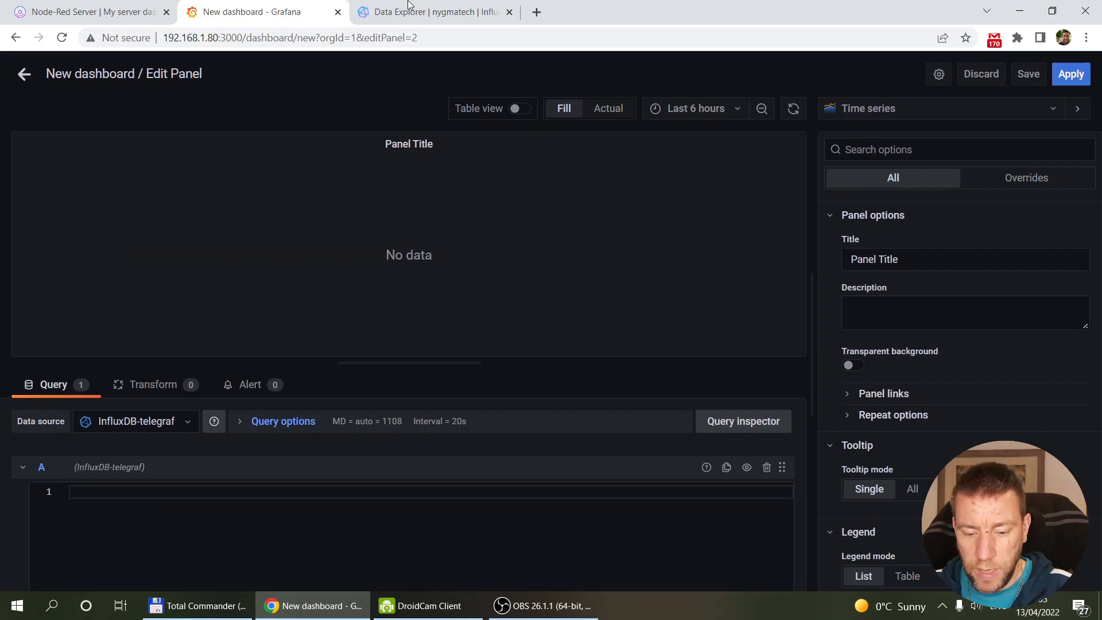
Step: Switch to InfluxDB's Data Explorer and graph the settemp and temperature fields of beca-thermostat only
{"action": "left_click", "coordinate": [469, 11]}
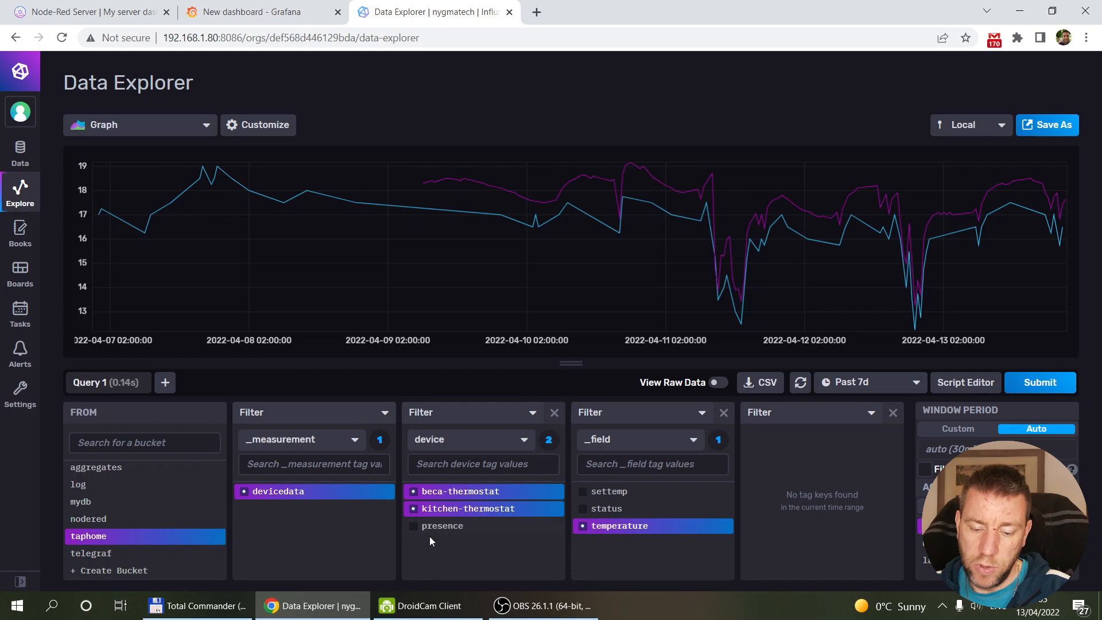
{"action": "left_click", "coordinate": [414, 511]}
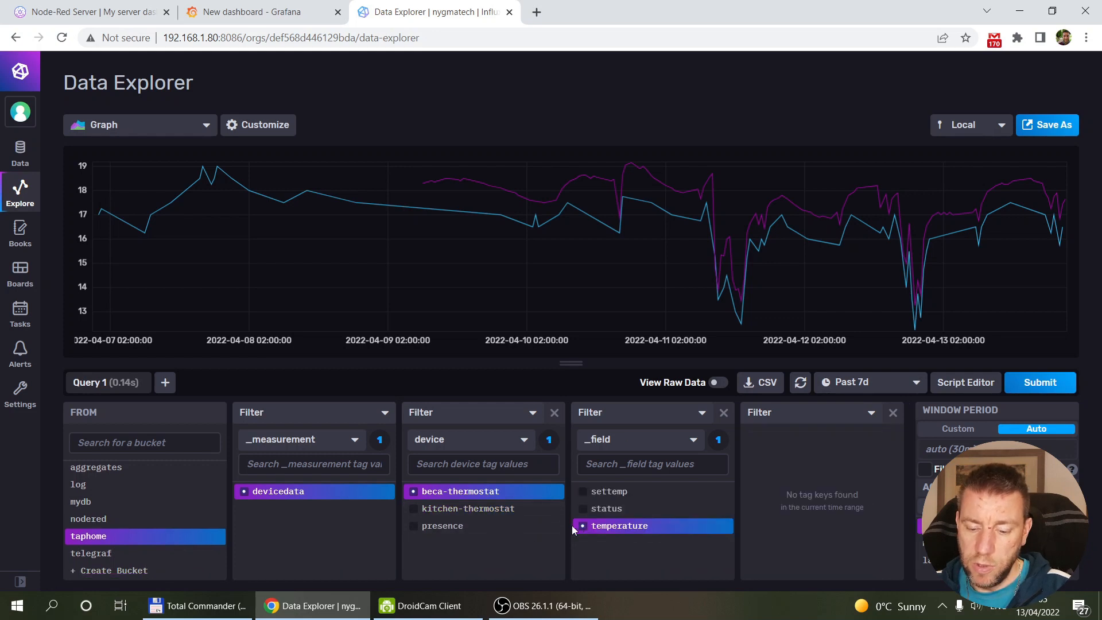
{"action": "left_click", "coordinate": [582, 491]}
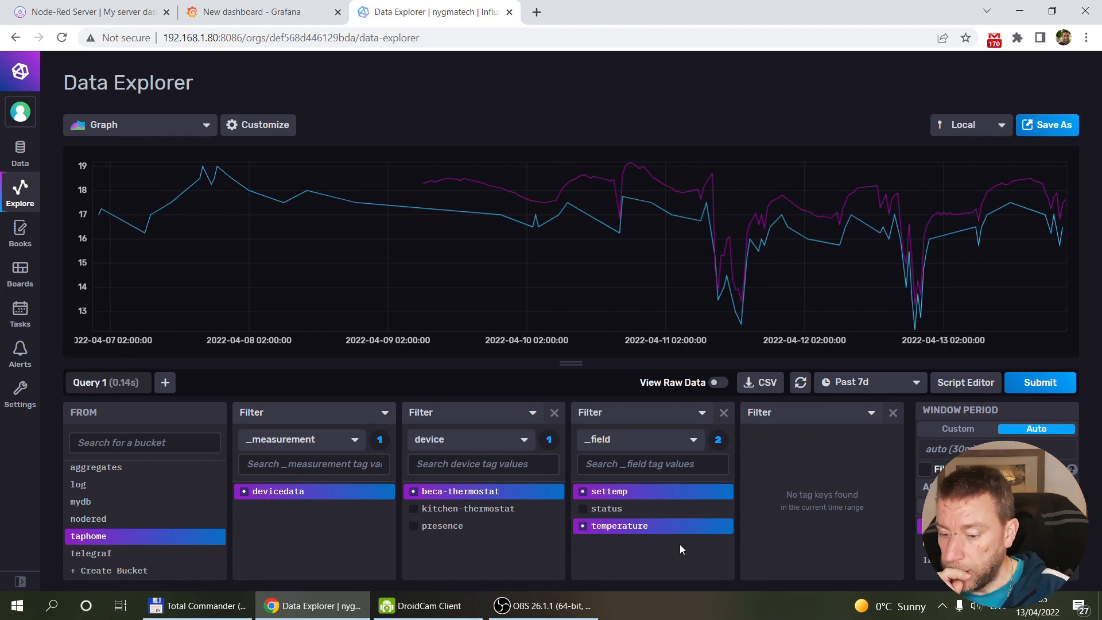
{"action": "left_click", "coordinate": [1035, 382]}
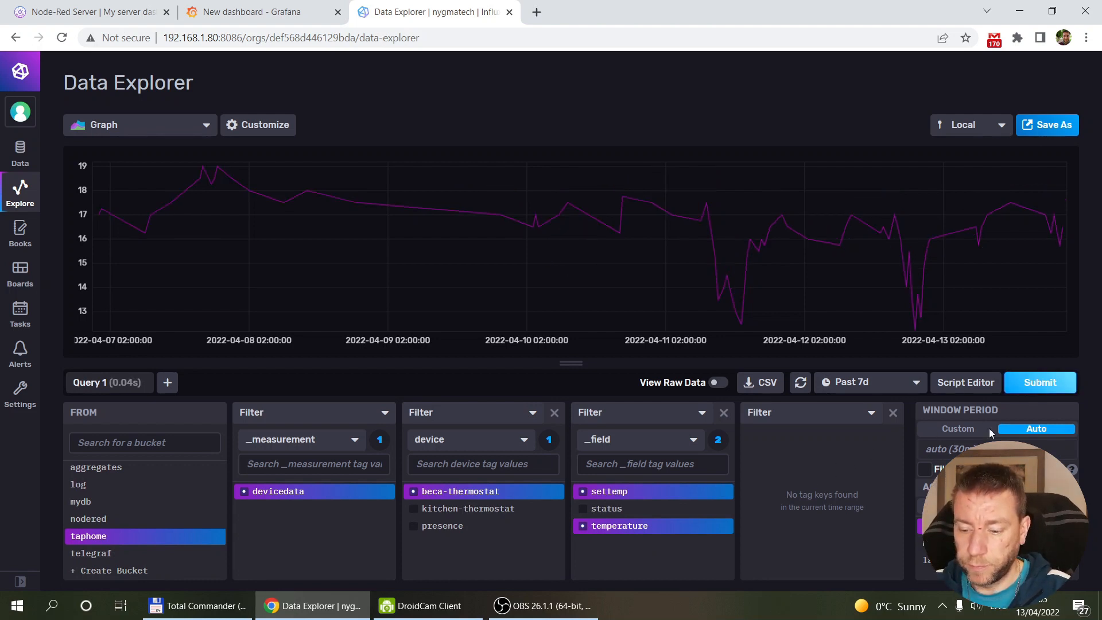
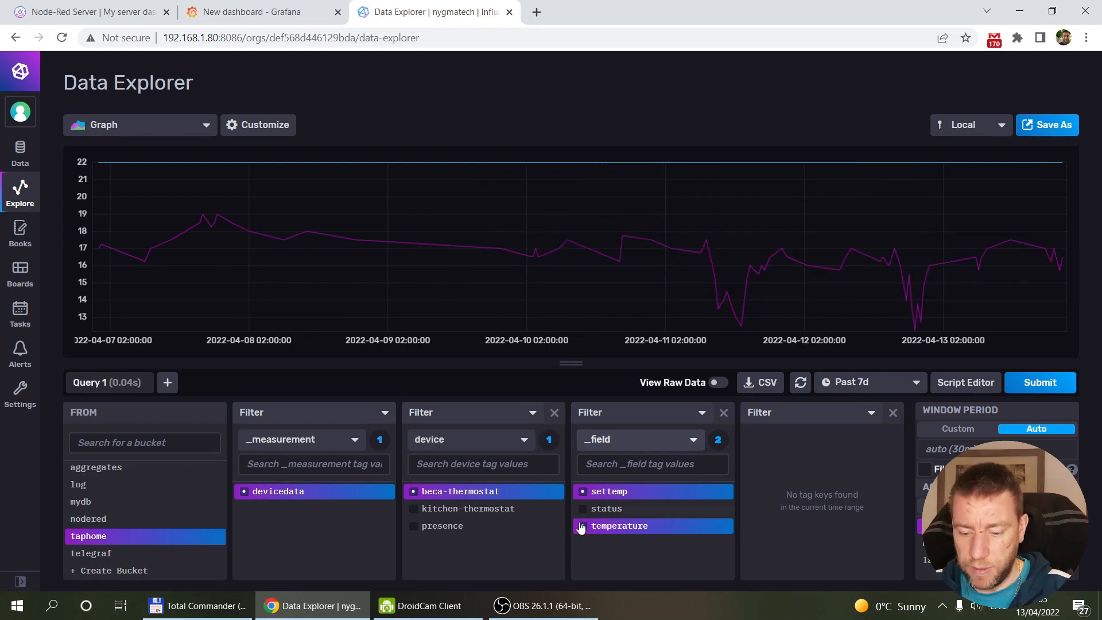
Step: Show the query as a Flux script and copy its lines from the bucket source through the _field filter, without the aggregation
{"action": "left_click", "coordinate": [960, 388]}
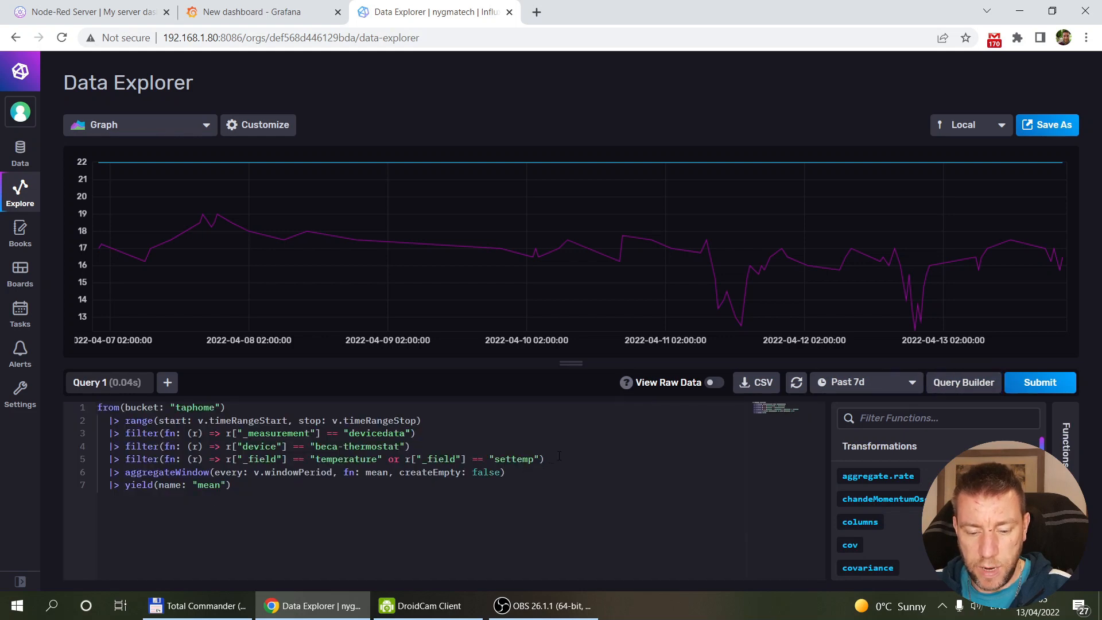
{"action": "left_click", "coordinate": [501, 452]}
{"action": "left_click", "coordinate": [226, 486]}
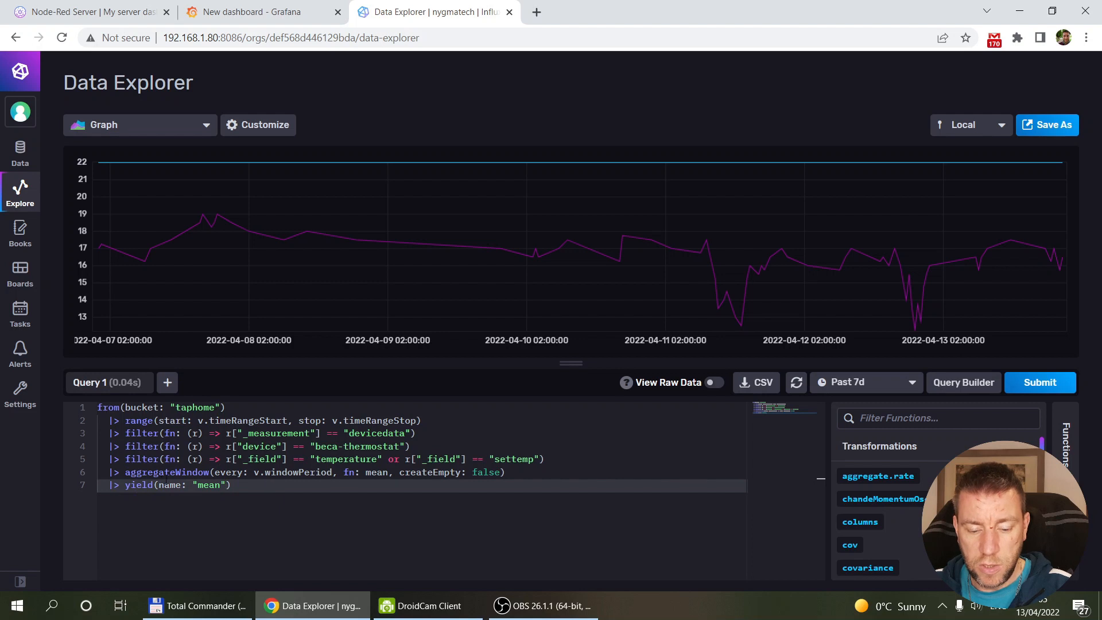
{"action": "left_click_drag", "start_coordinate": [551, 457], "coordinate": [23, 406]}
{"action": "key", "text": "ctrl+c"}
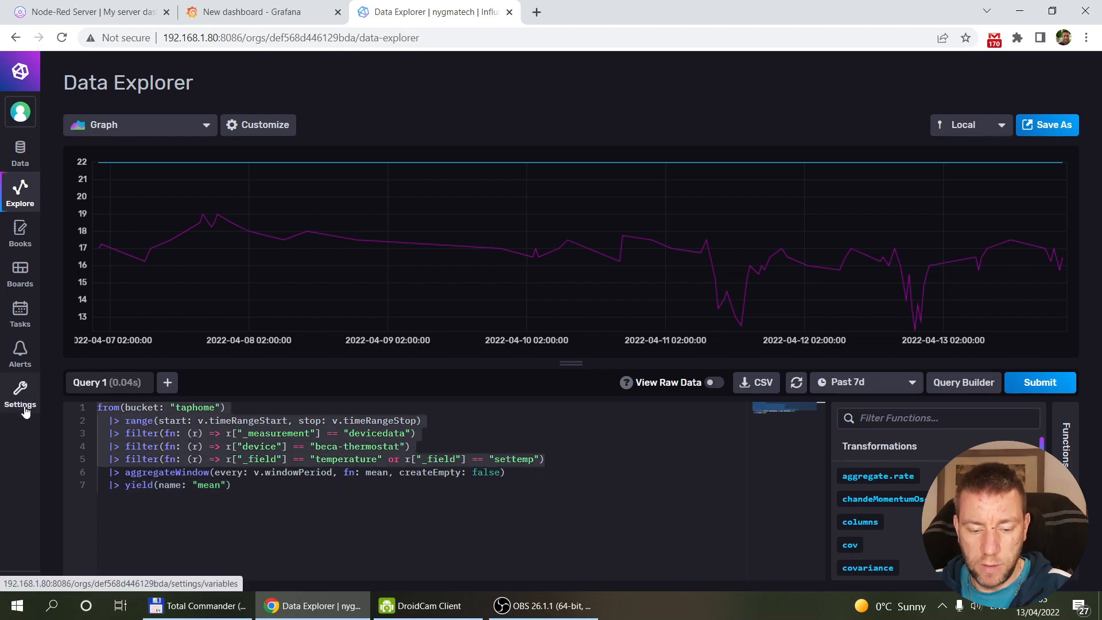
Step: Paste the copied query into query A of the new Grafana panel, run it, and set the time range to Last 2 days
{"action": "key", "text": "alt+Tab"}
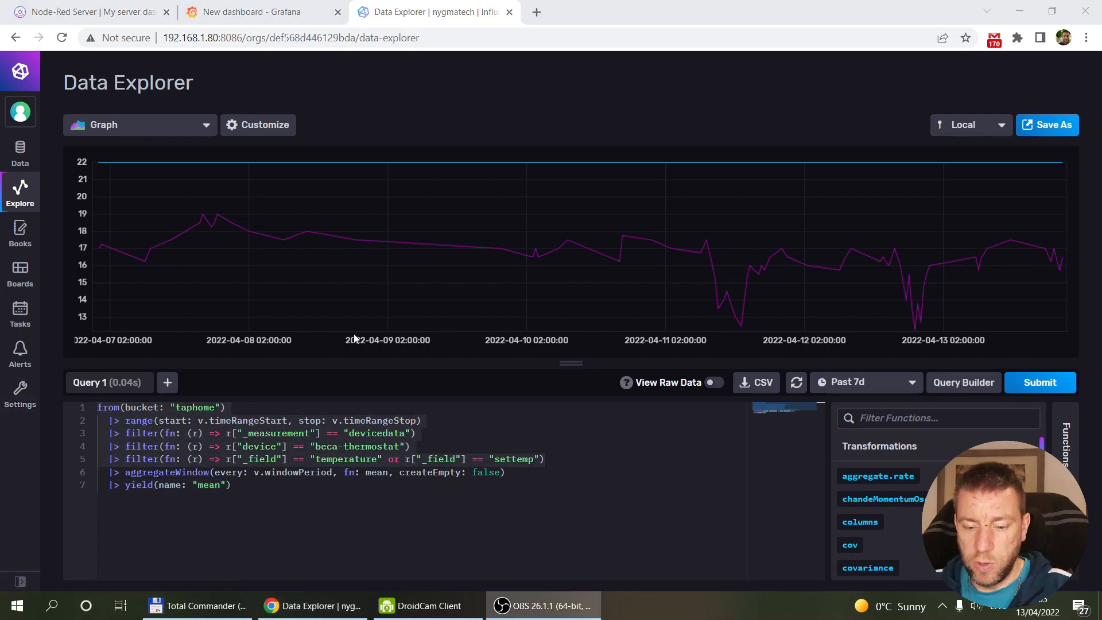
{"action": "left_click", "coordinate": [261, 17]}
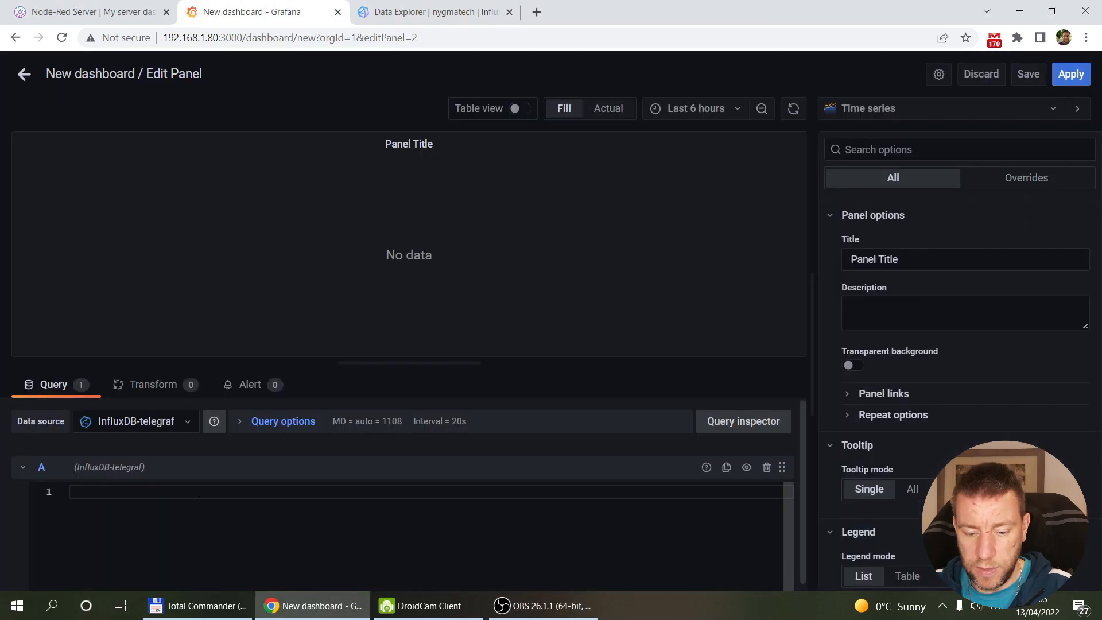
{"action": "key", "text": "ctrl+v"}
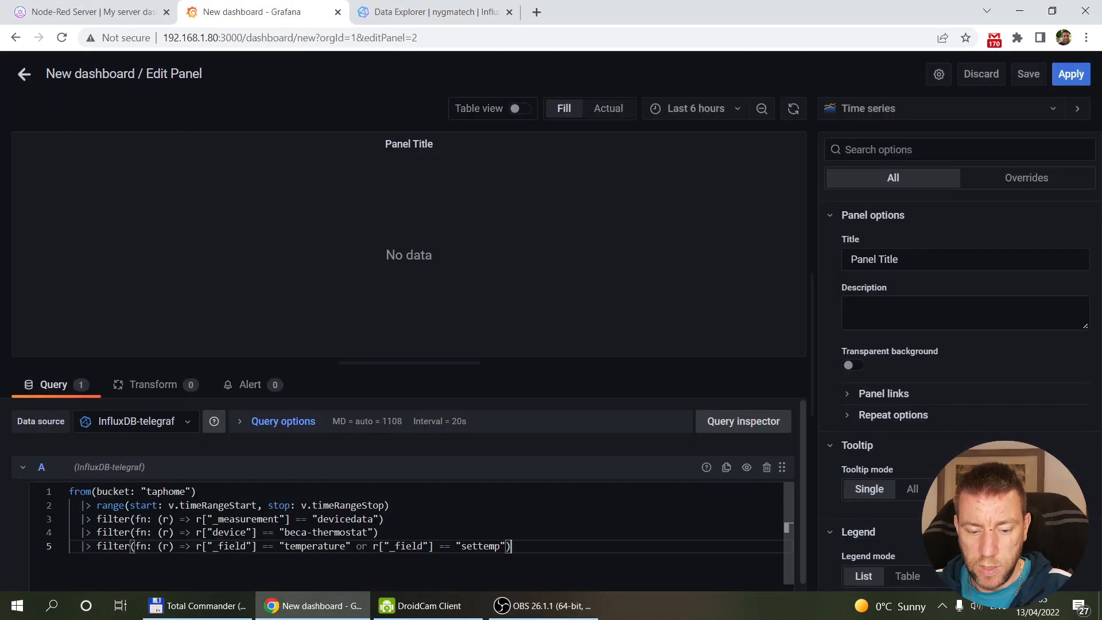
{"action": "left_click", "coordinate": [495, 445]}
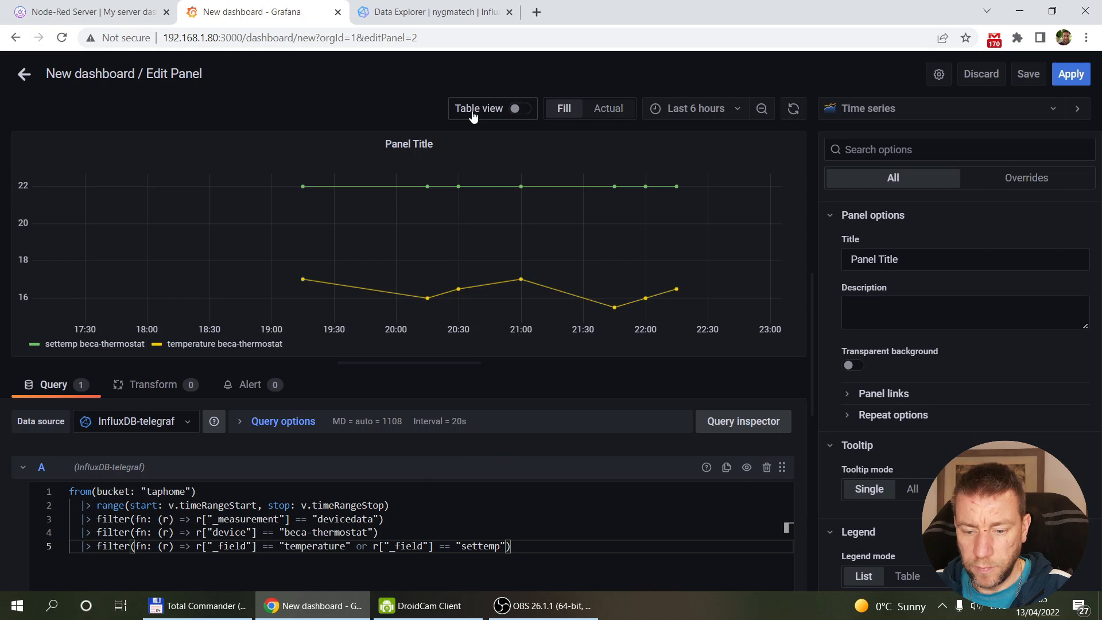
{"action": "left_click", "coordinate": [740, 115]}
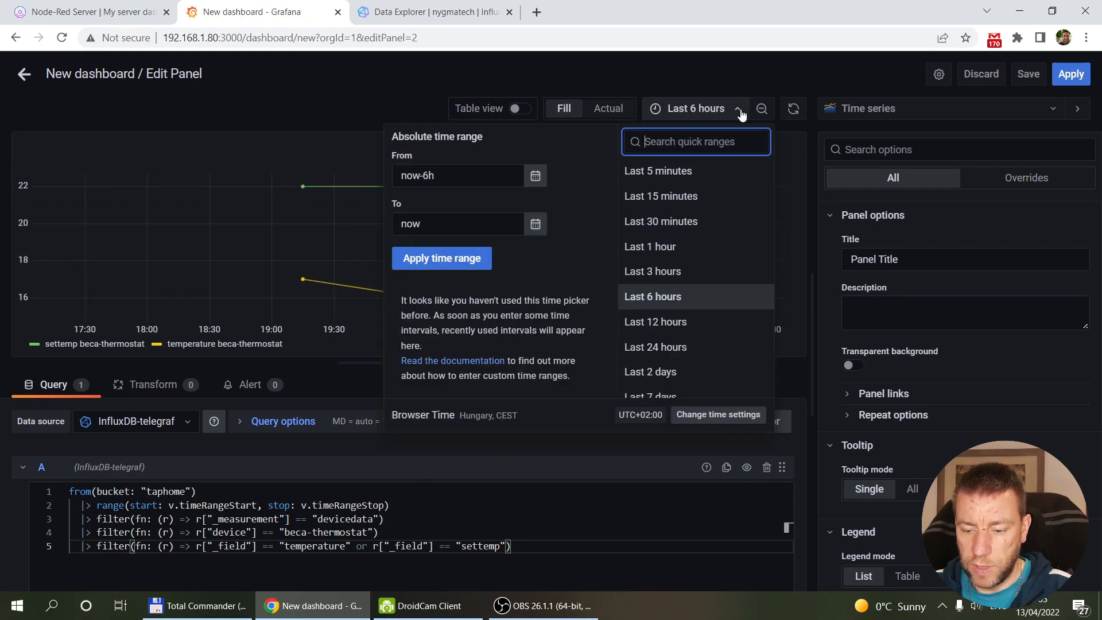
{"action": "left_click", "coordinate": [666, 372]}
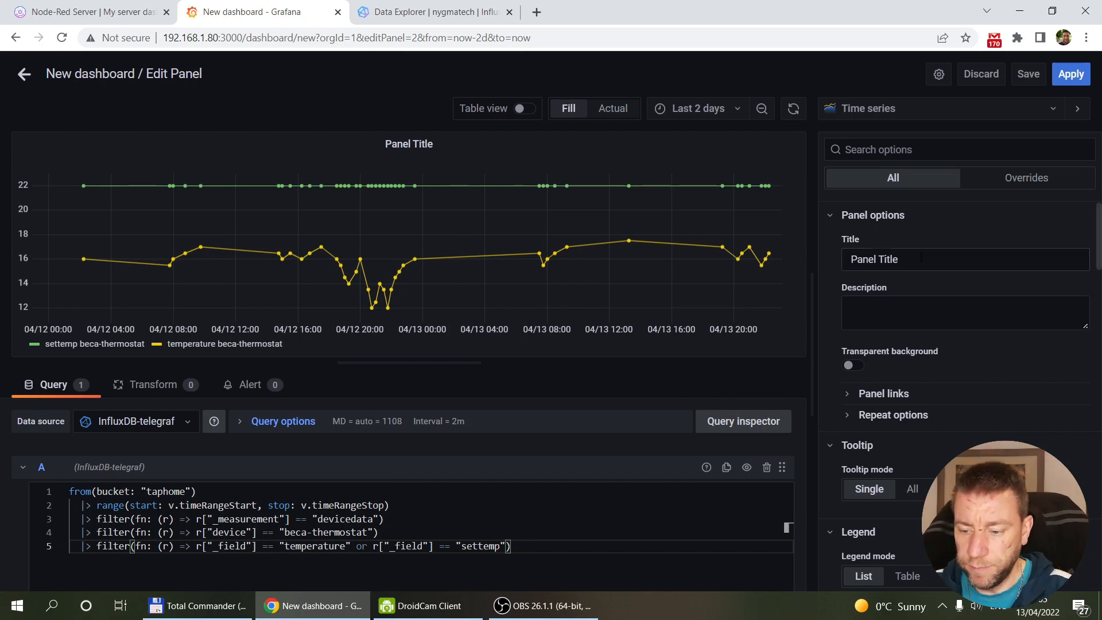
Step: Set the panel title to Beca Thermostat
{"action": "left_click_drag", "start_coordinate": [917, 259], "coordinate": [805, 257]}
{"action": "type", "text": "Be"}
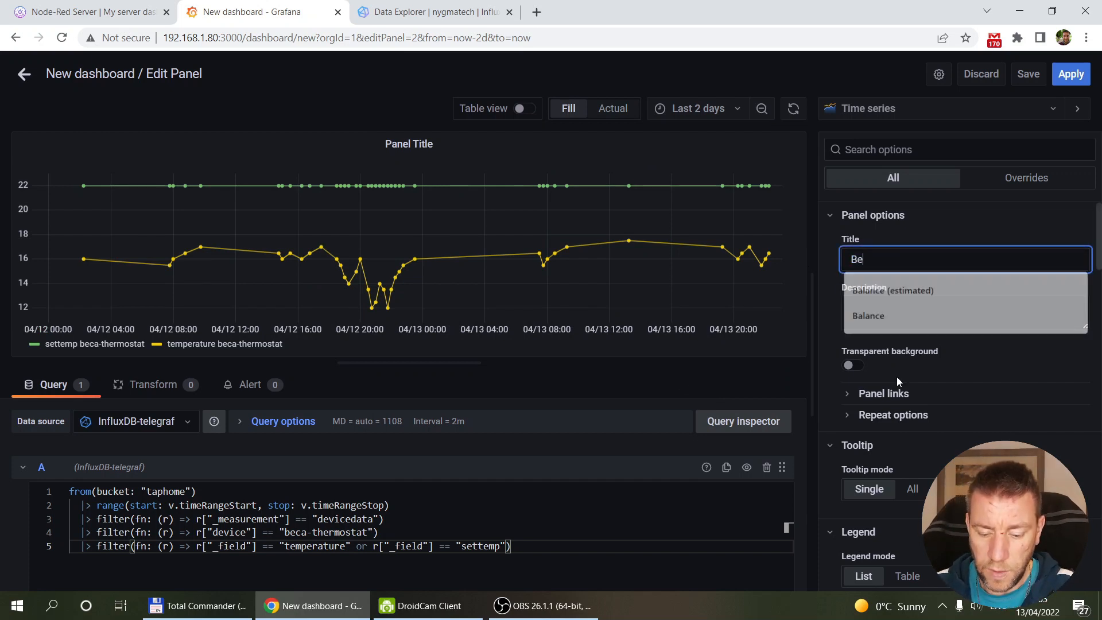
{"action": "type", "text": "ca Ther"}
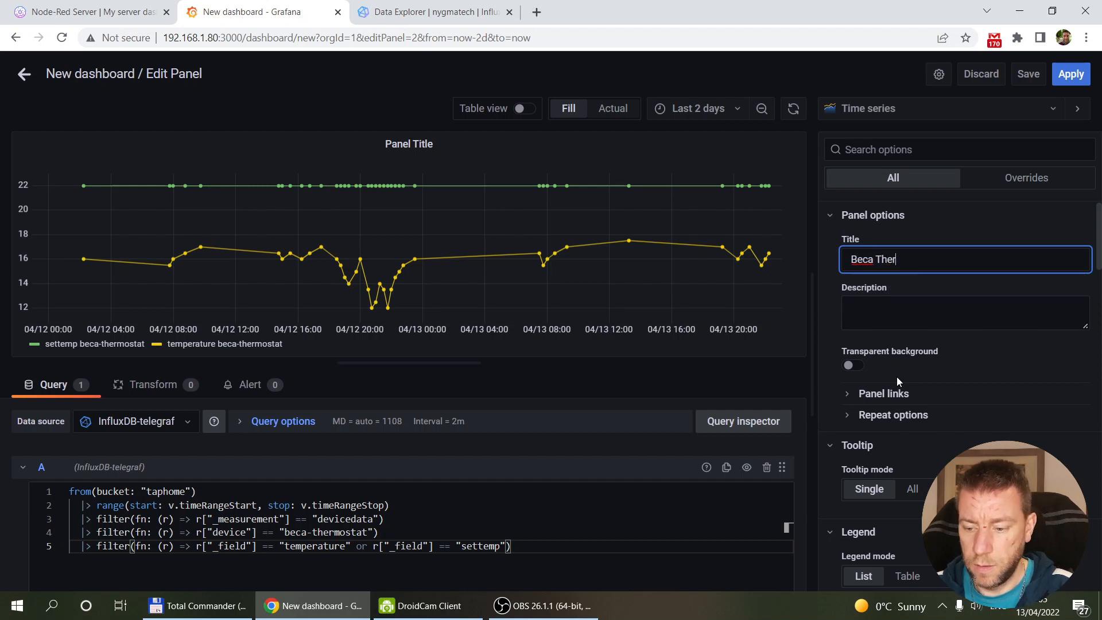
{"action": "type", "text": "mostat"}
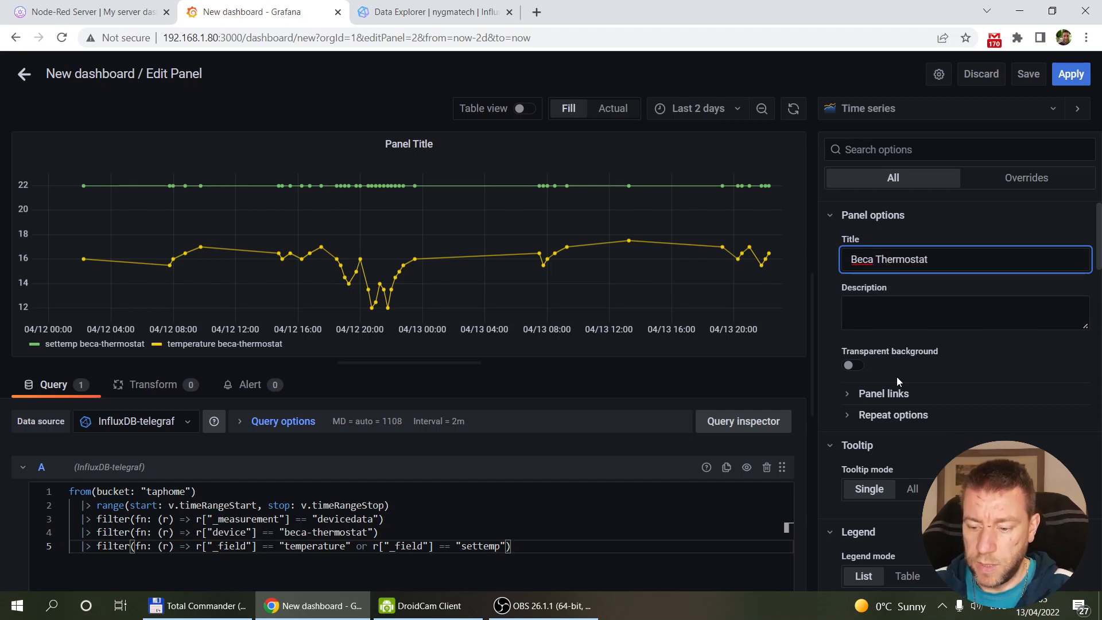
Step: Add a field override by name for the temperature (base field name) field
{"action": "scroll", "coordinate": [969, 382], "scroll_direction": "down", "scroll_amount": 5}
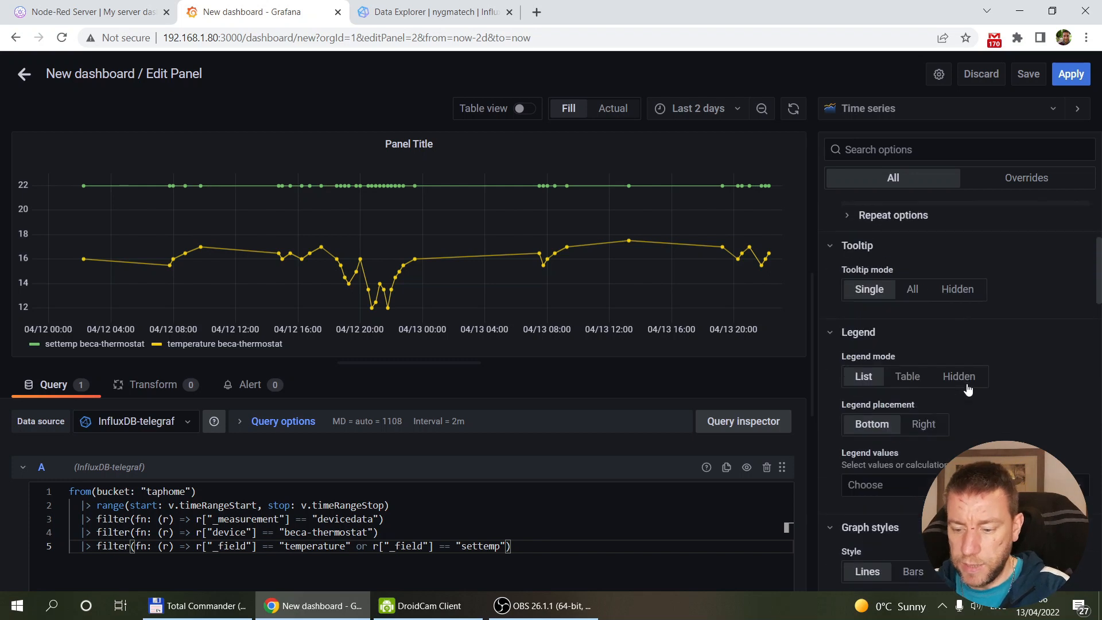
{"action": "scroll", "coordinate": [904, 343], "scroll_direction": "down", "scroll_amount": 5}
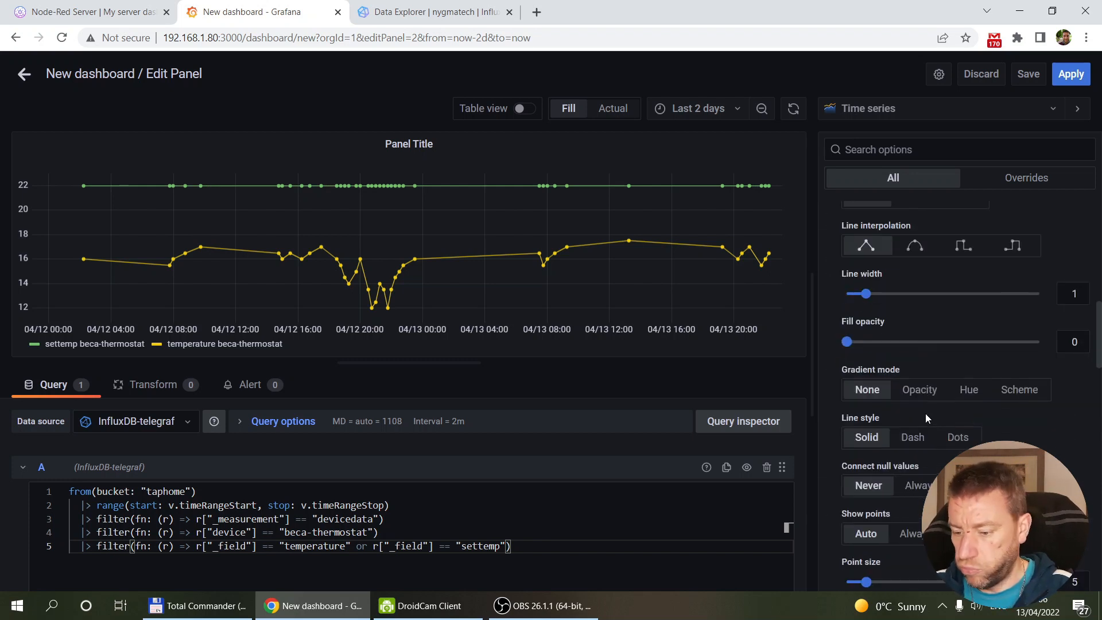
{"action": "scroll", "coordinate": [900, 391], "scroll_direction": "down", "scroll_amount": 6}
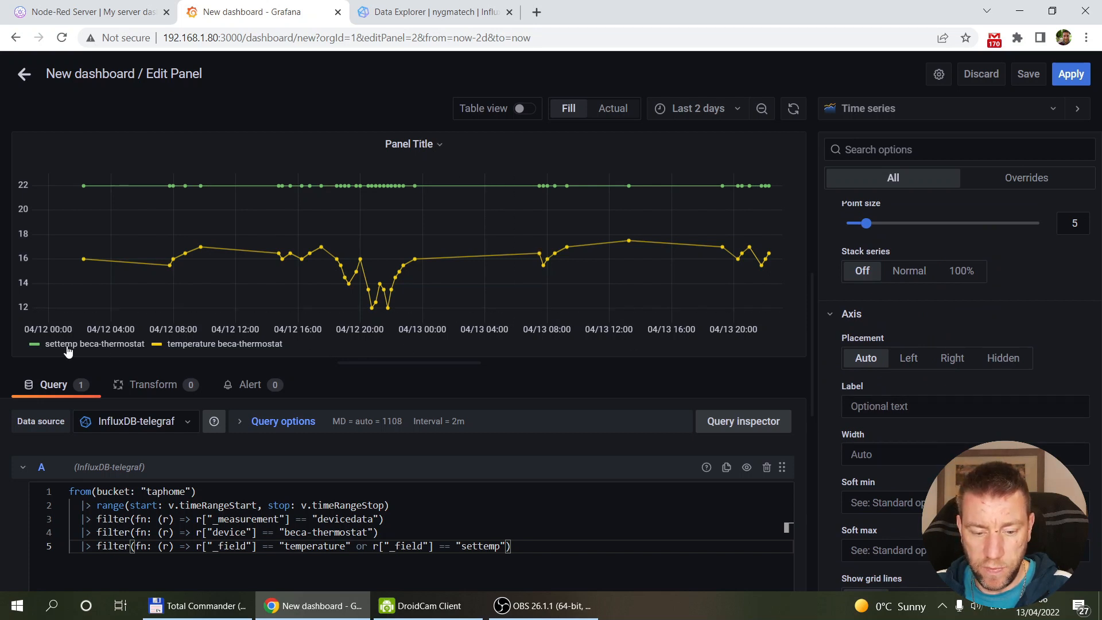
{"action": "scroll", "coordinate": [945, 441], "scroll_direction": "down", "scroll_amount": 6}
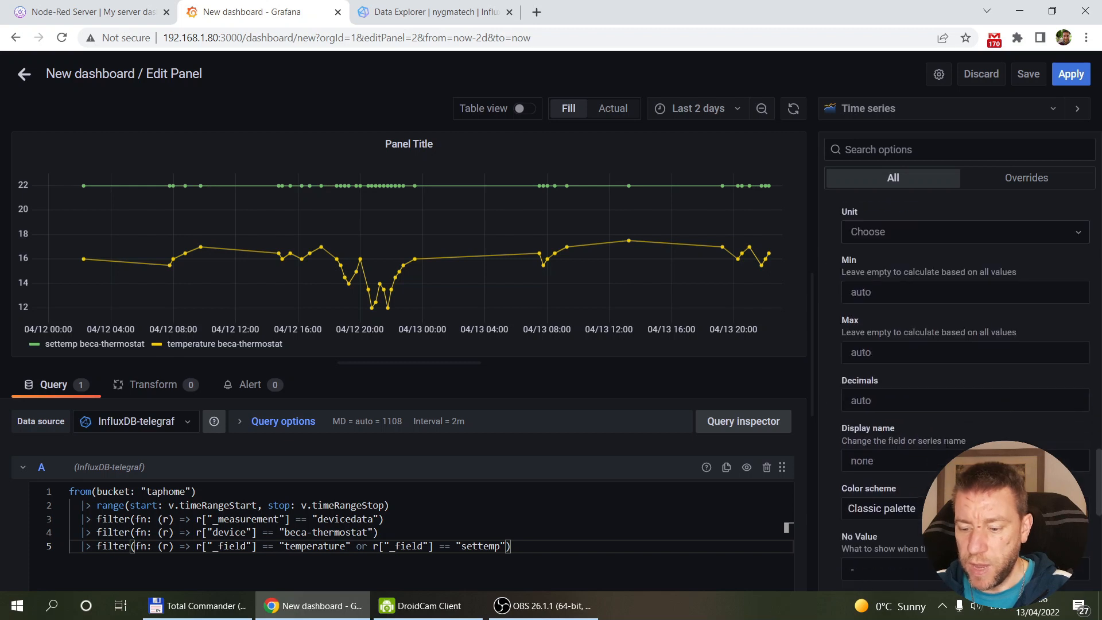
{"action": "scroll", "coordinate": [946, 441], "scroll_direction": "up", "scroll_amount": 3}
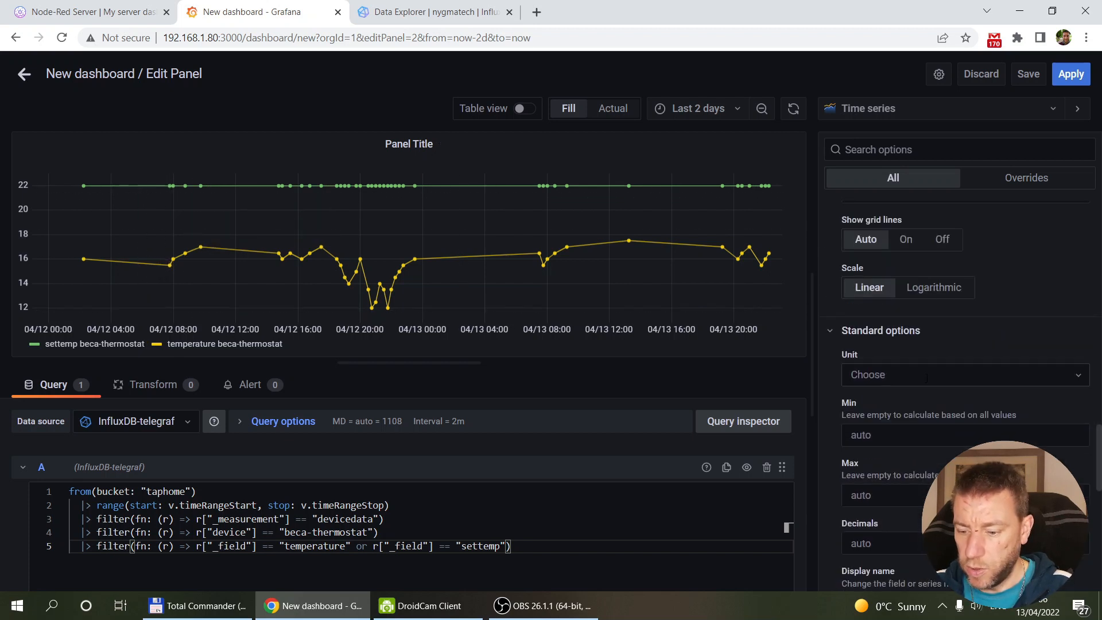
{"action": "left_click", "coordinate": [1033, 179]}
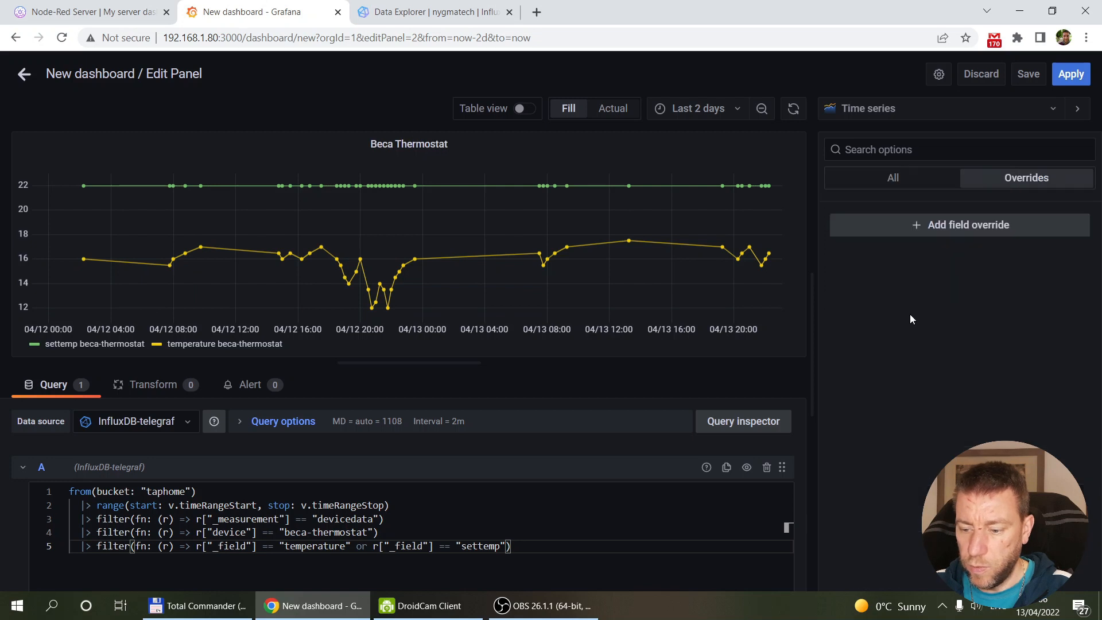
{"action": "left_click", "coordinate": [927, 229]}
{"action": "left_click", "coordinate": [887, 256]}
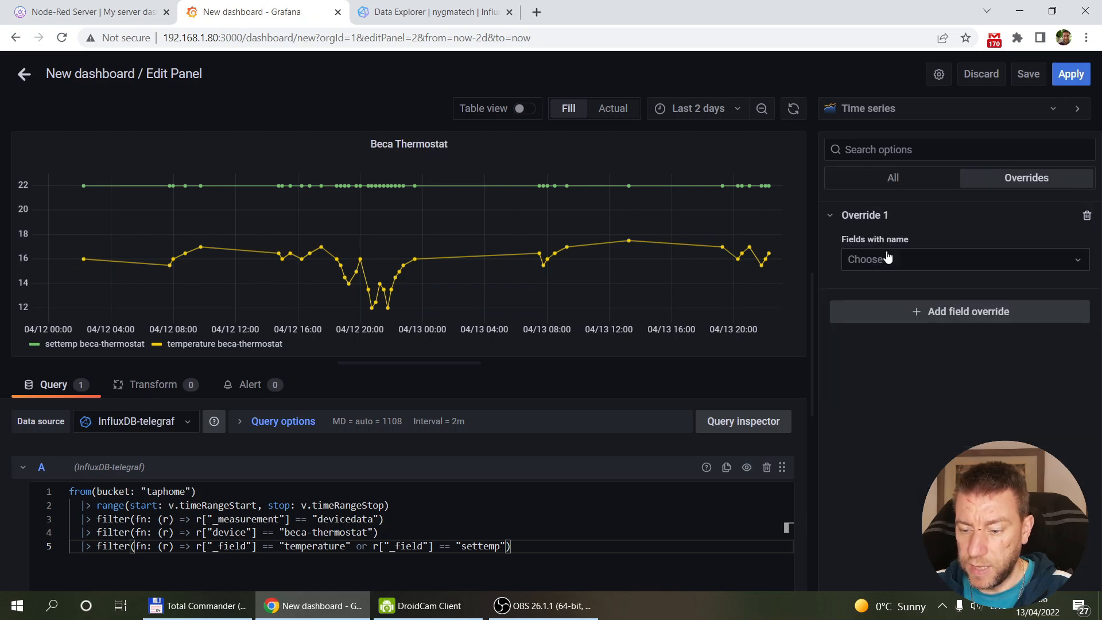
{"action": "left_click", "coordinate": [948, 256]}
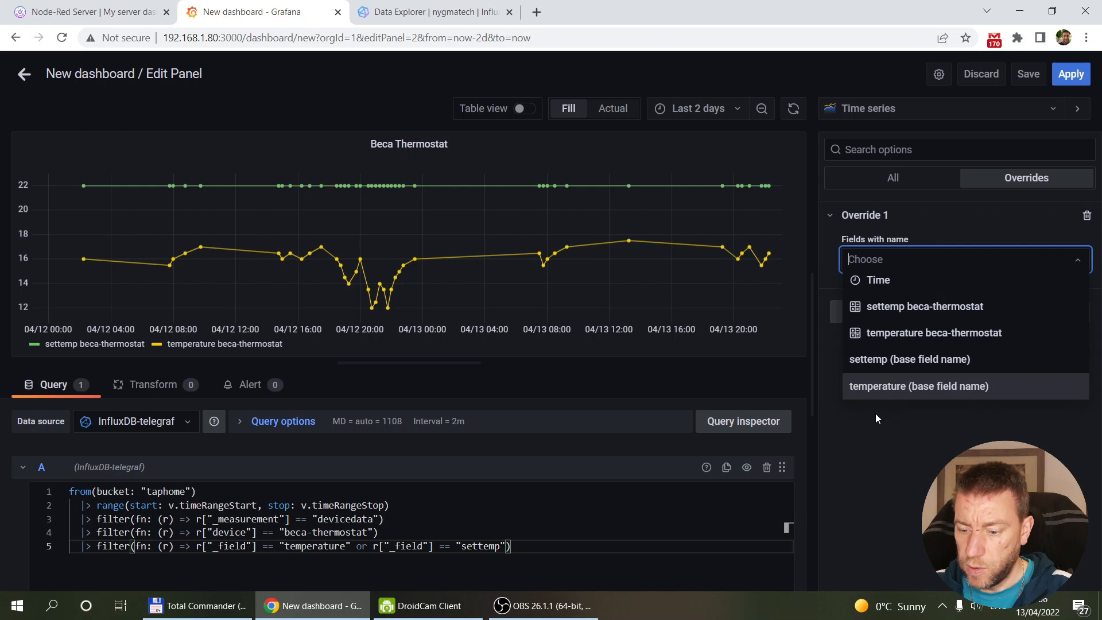
{"action": "left_click", "coordinate": [873, 391]}
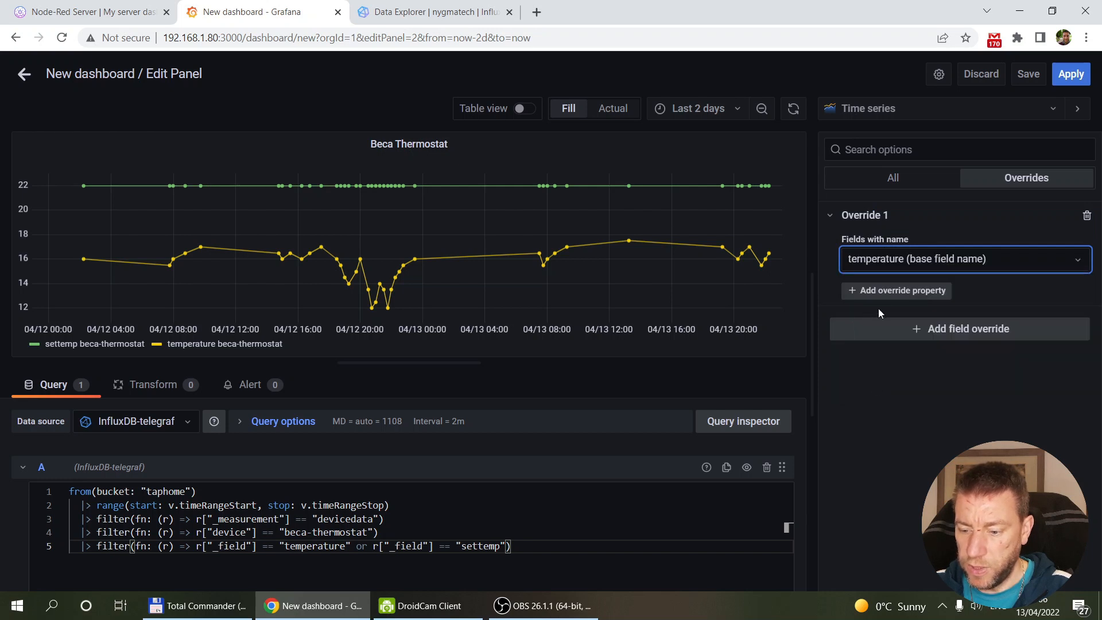
Step: Add a Display name property to the temperature override and set it to Room temperature
{"action": "left_click", "coordinate": [897, 290]}
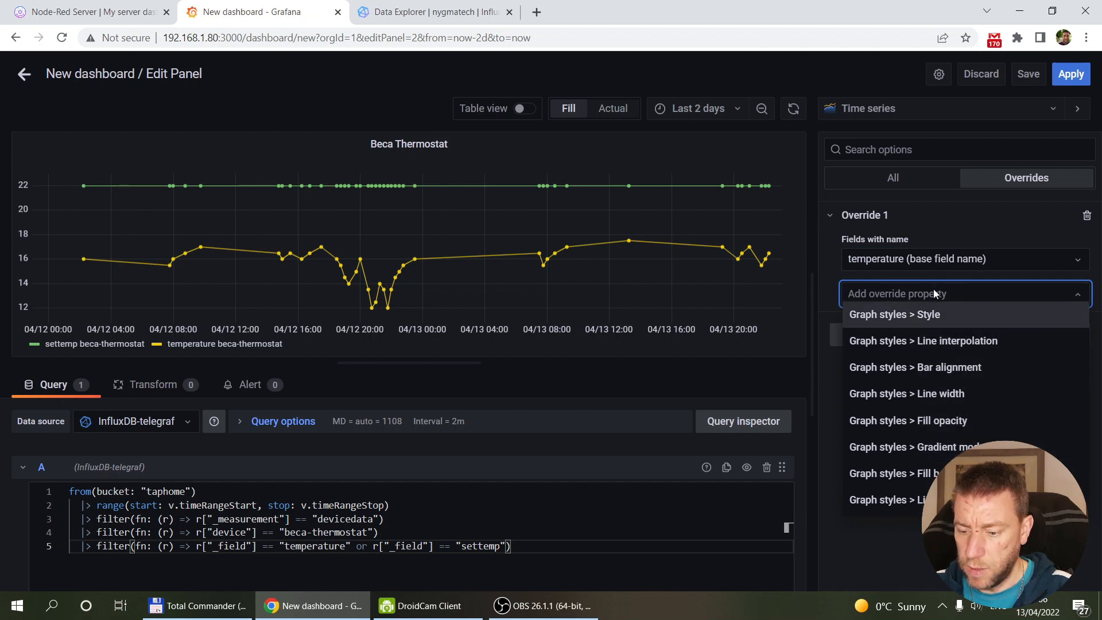
{"action": "type", "text": "name"}
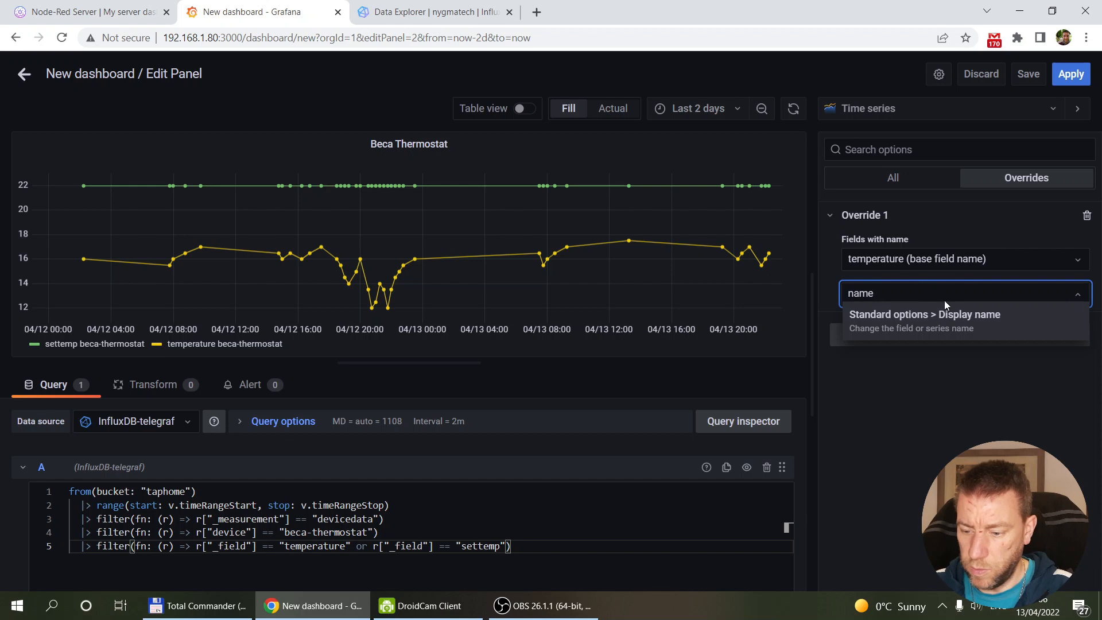
{"action": "left_click", "coordinate": [941, 322]}
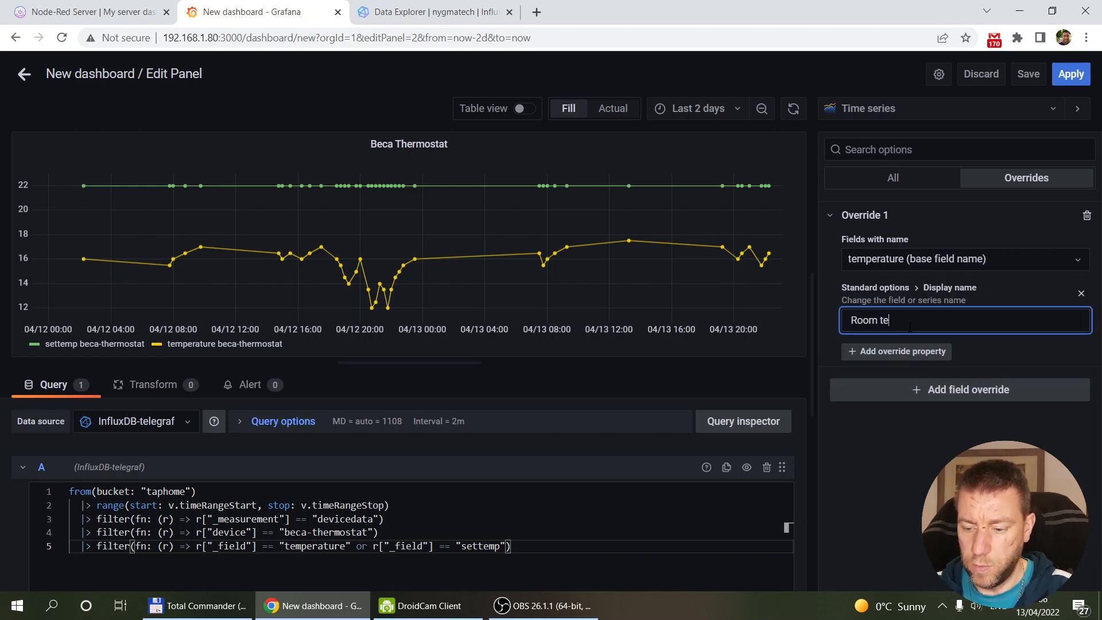
{"action": "type", "text": "Room temperature"}
Step: Add a Unit property to the temperature override and set it to Celsius (°C)
{"action": "left_click", "coordinate": [901, 353]}
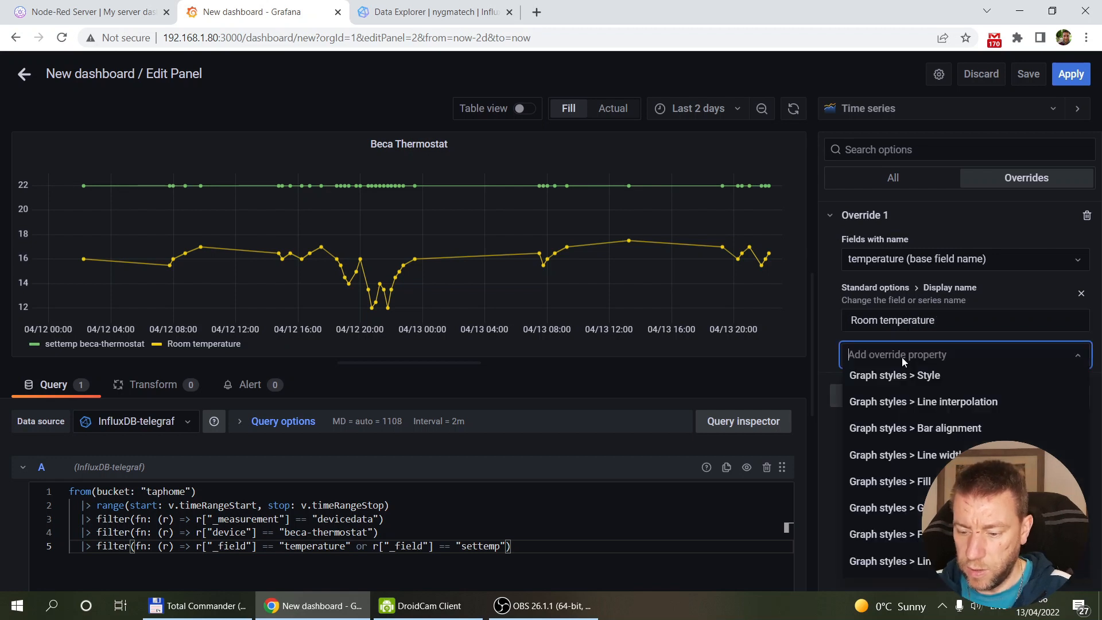
{"action": "type", "text": "unt"}
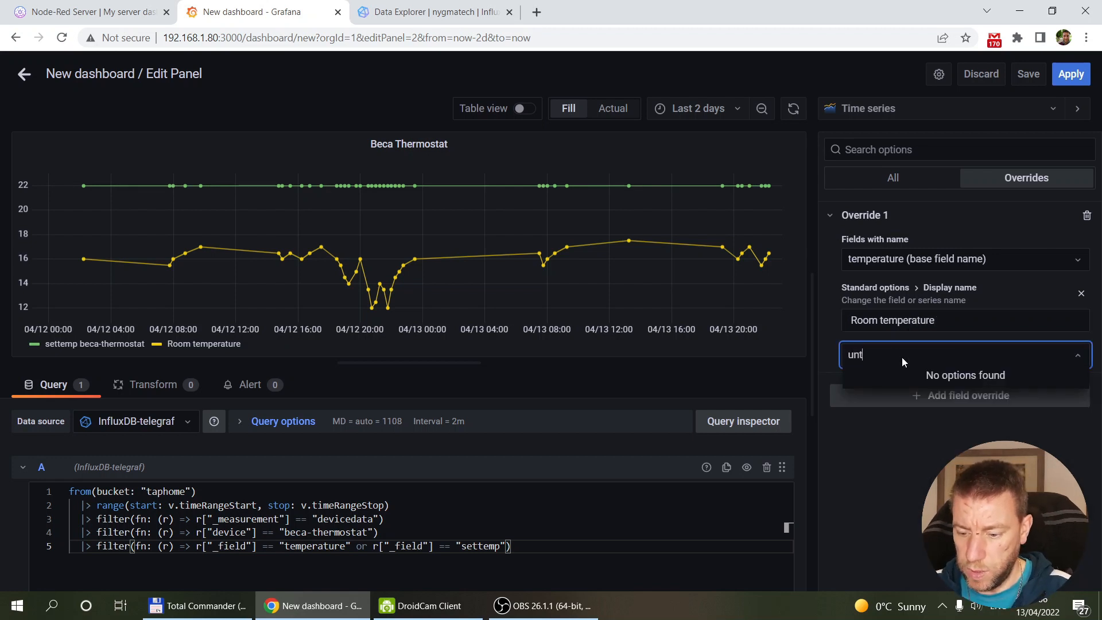
{"action": "key", "text": "BackSpace"}
{"action": "left_click", "coordinate": [905, 373]}
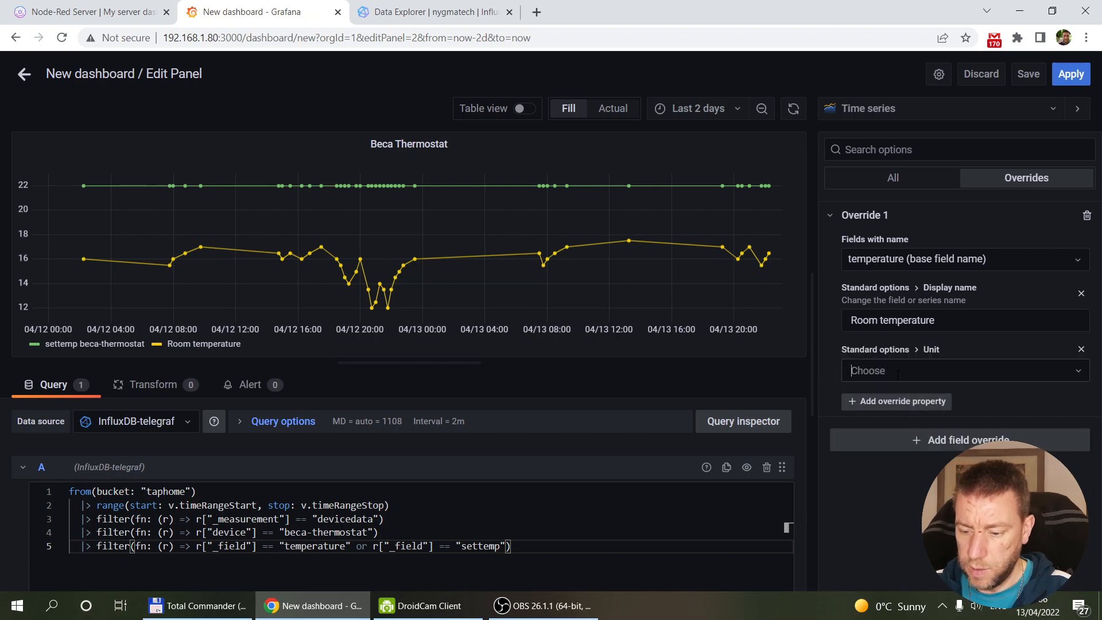
{"action": "left_click", "coordinate": [897, 373]}
{"action": "type", "text": "ce"}
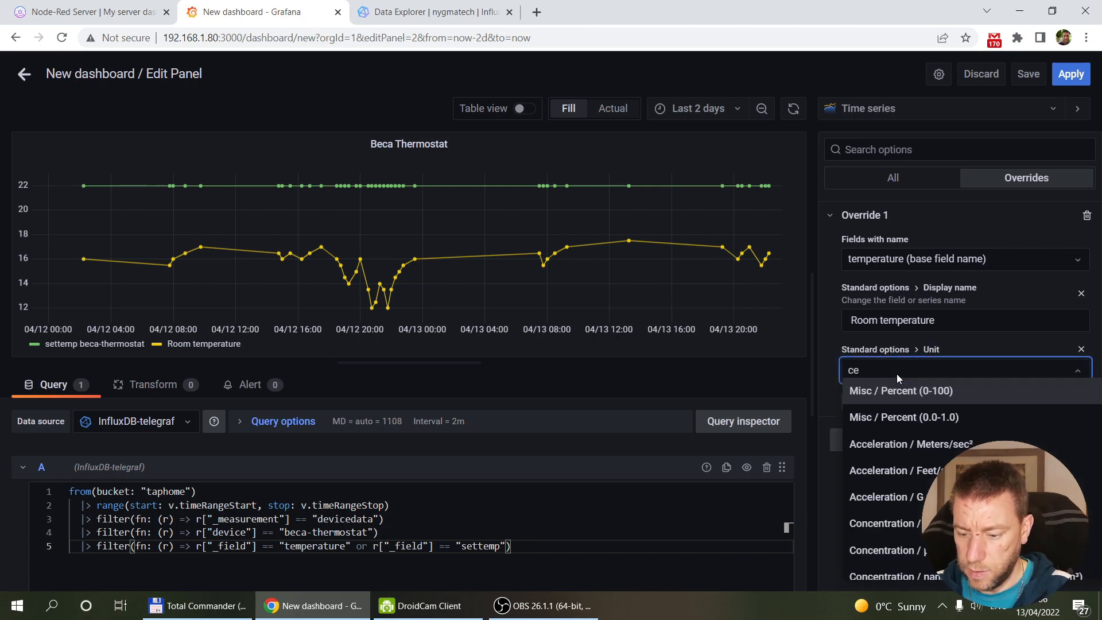
{"action": "type", "text": "l"}
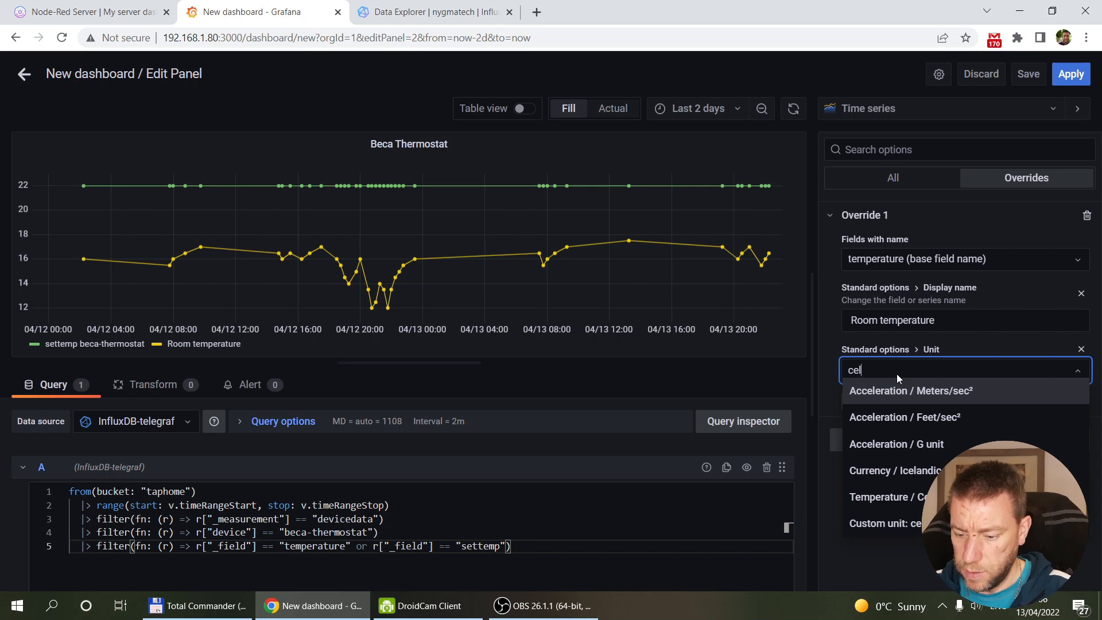
{"action": "left_click", "coordinate": [900, 500]}
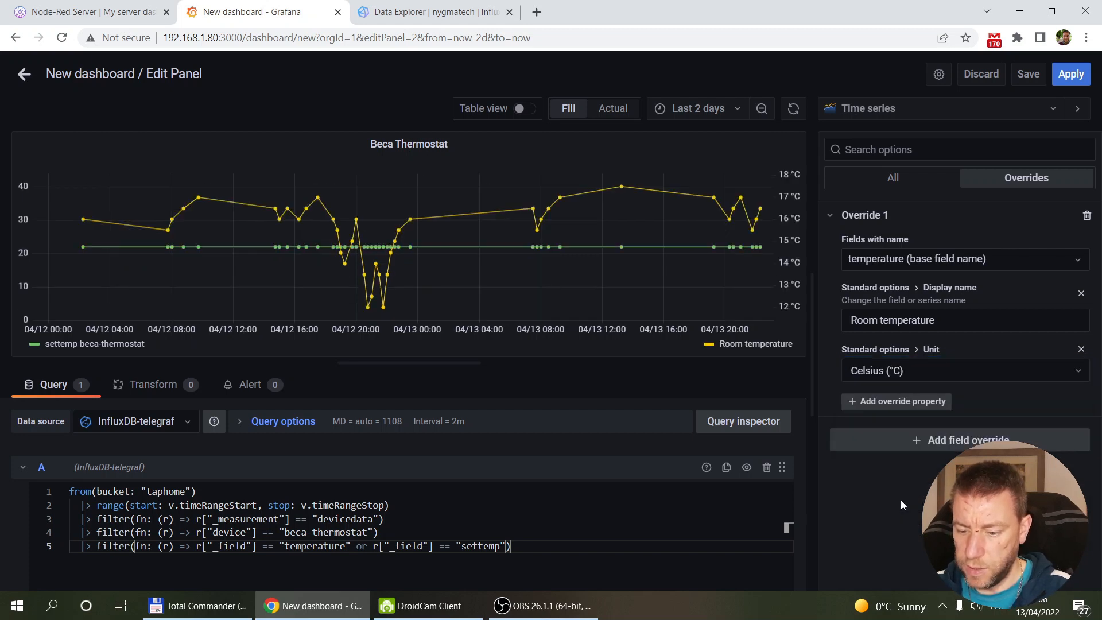
Step: Add a second field override by name for the settemp (base field name) field
{"action": "left_click", "coordinate": [916, 442]}
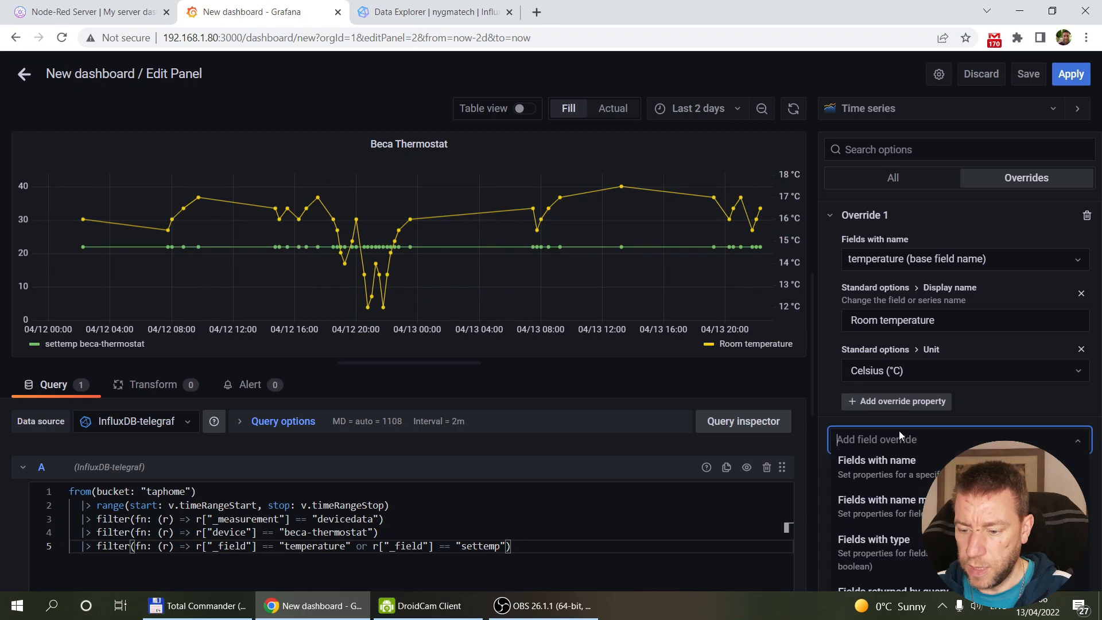
{"action": "left_click", "coordinate": [929, 473]}
{"action": "left_click", "coordinate": [917, 470]}
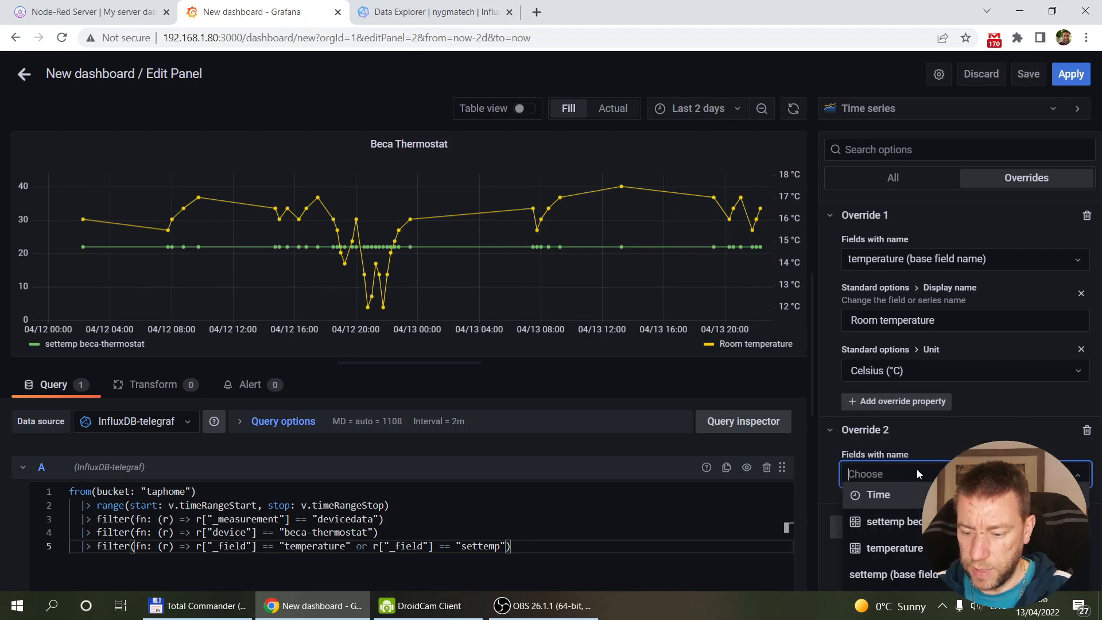
{"action": "left_click", "coordinate": [885, 573]}
Step: Add a Display name property to the settemp override and set it to Set temperature
{"action": "left_click", "coordinate": [897, 506]}
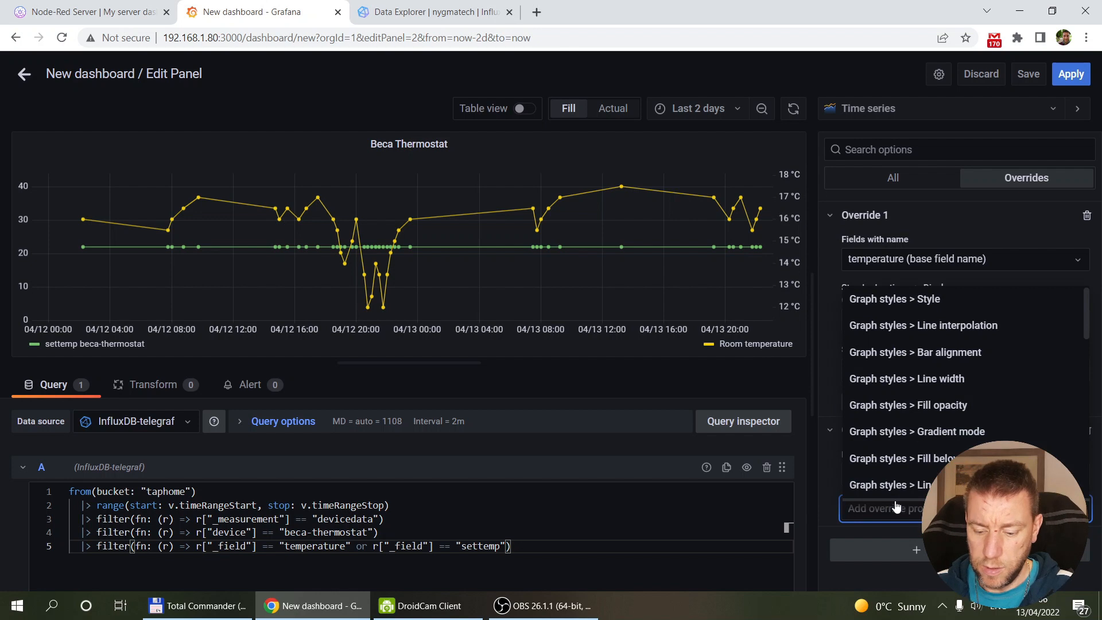
{"action": "type", "text": "name"}
{"action": "left_click", "coordinate": [904, 476]}
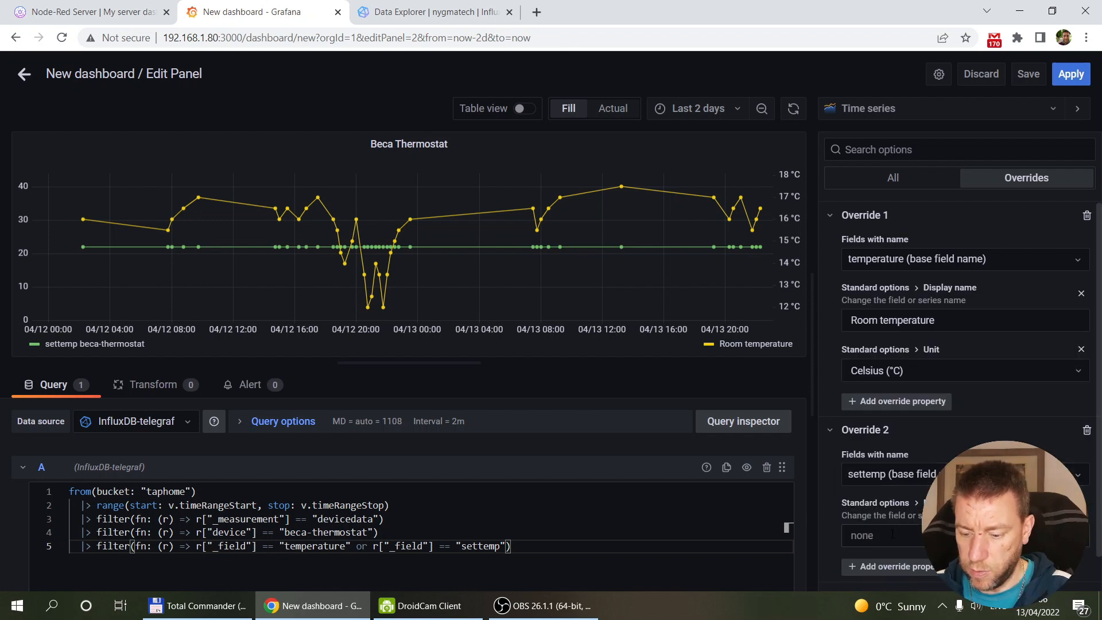
{"action": "left_click", "coordinate": [892, 533]}
{"action": "type", "text": "Set t"}
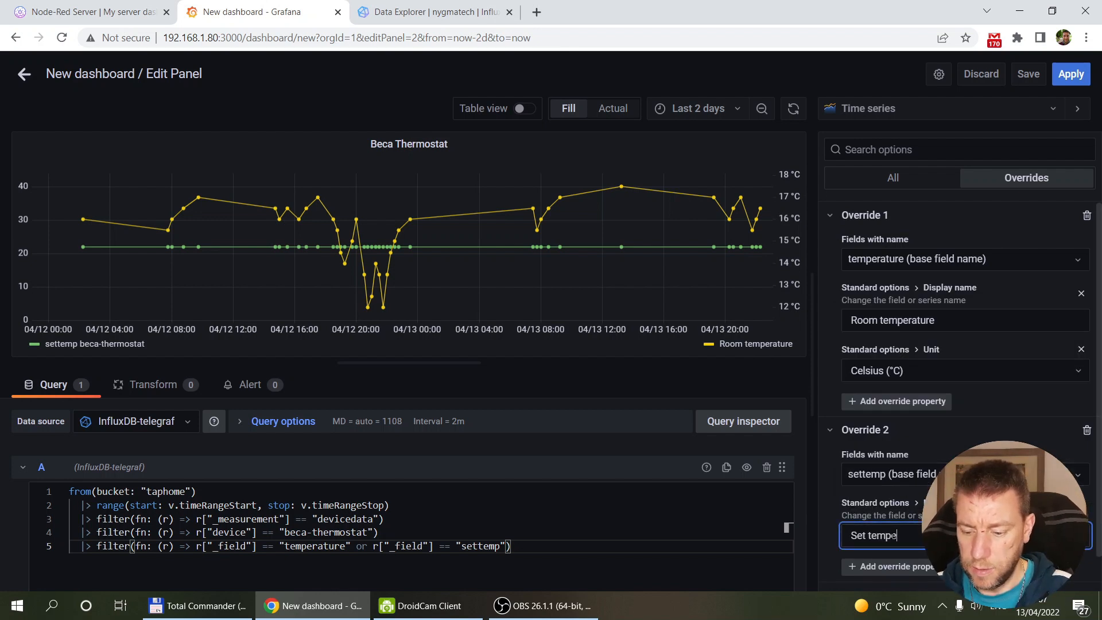
{"action": "type", "text": "empe"}
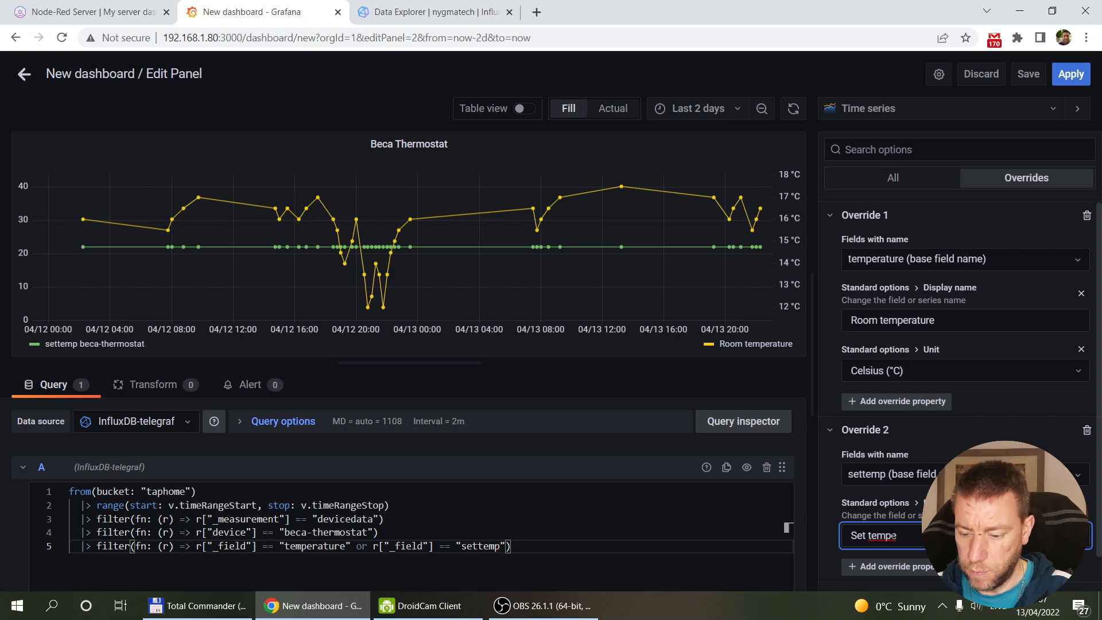
{"action": "type", "text": "rature"}
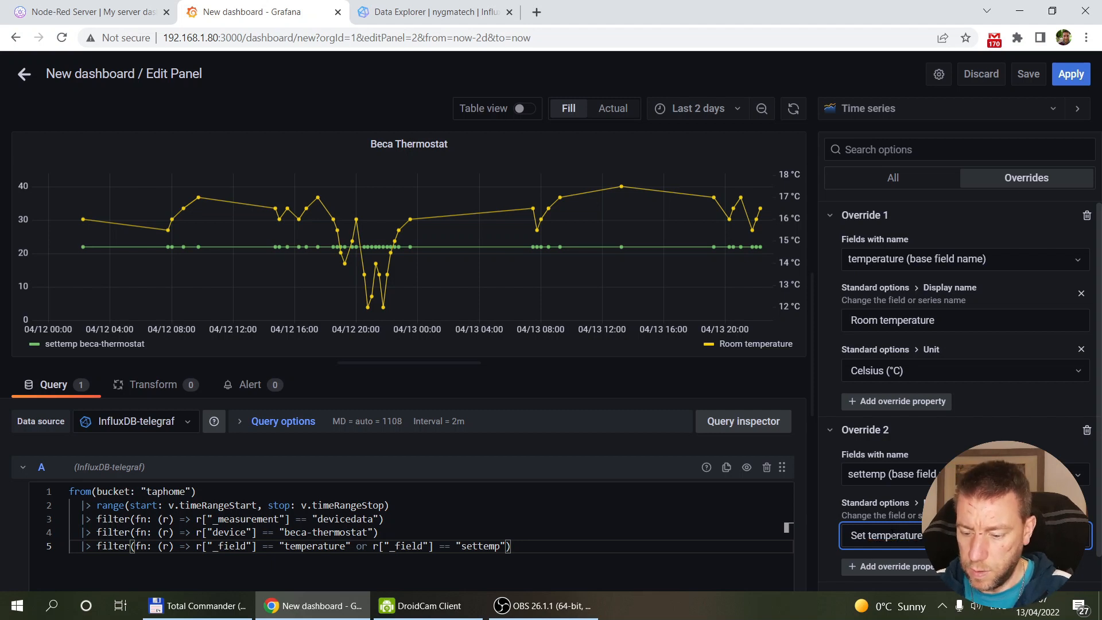
Step: Add a Unit property to the settemp override and set it to Celsius (°C)
{"action": "left_click", "coordinate": [901, 568]}
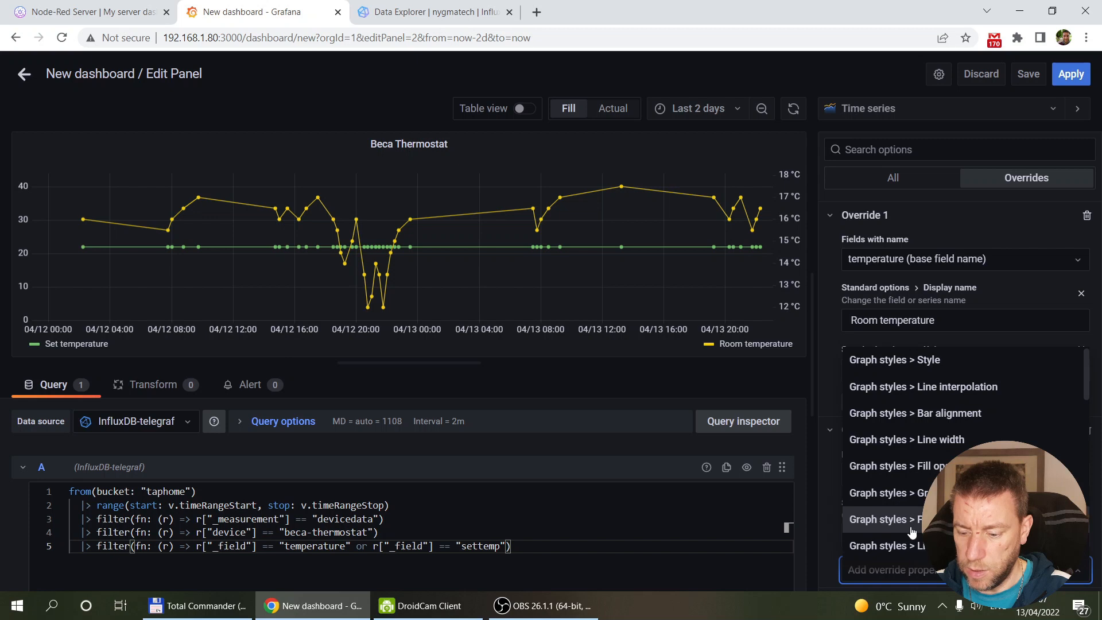
{"action": "type", "text": "unit"}
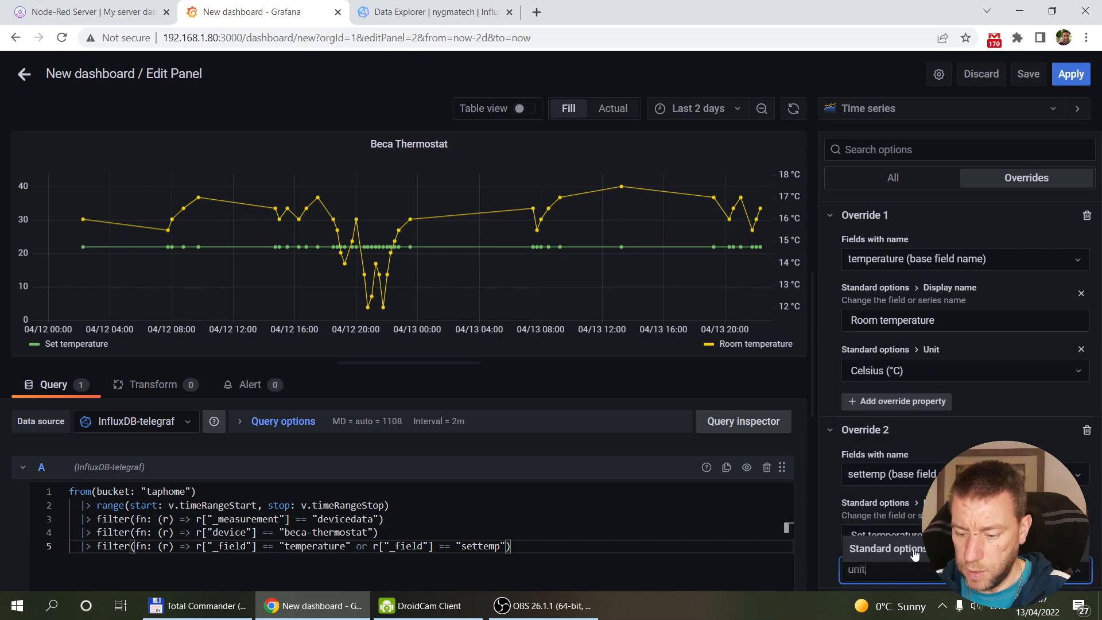
{"action": "left_click", "coordinate": [917, 541]}
{"action": "left_click", "coordinate": [902, 499]}
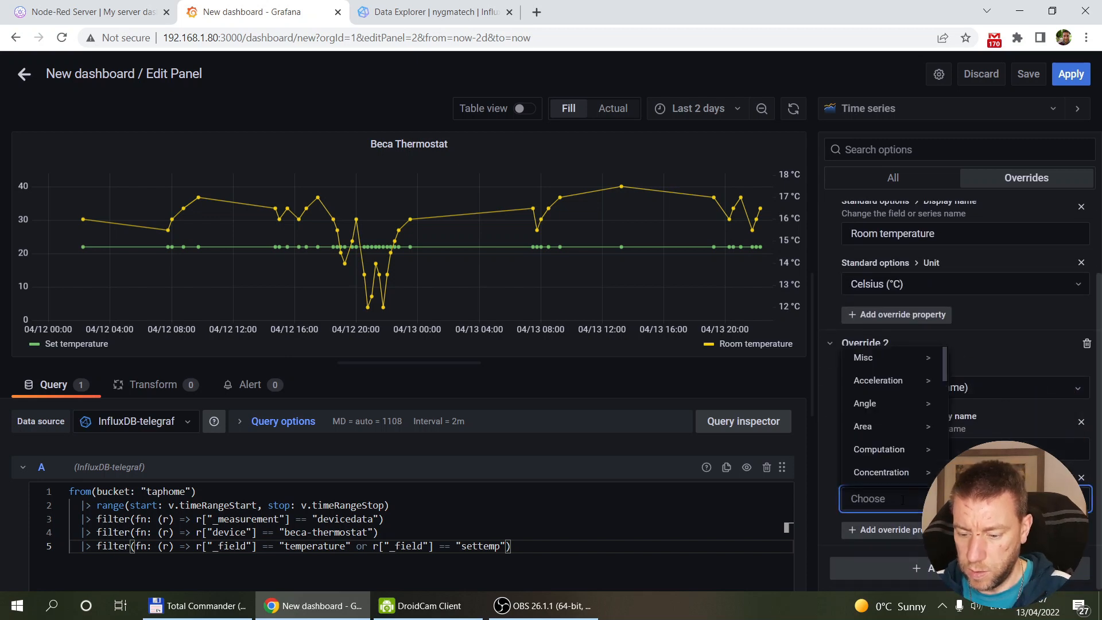
{"action": "type", "text": "celc"}
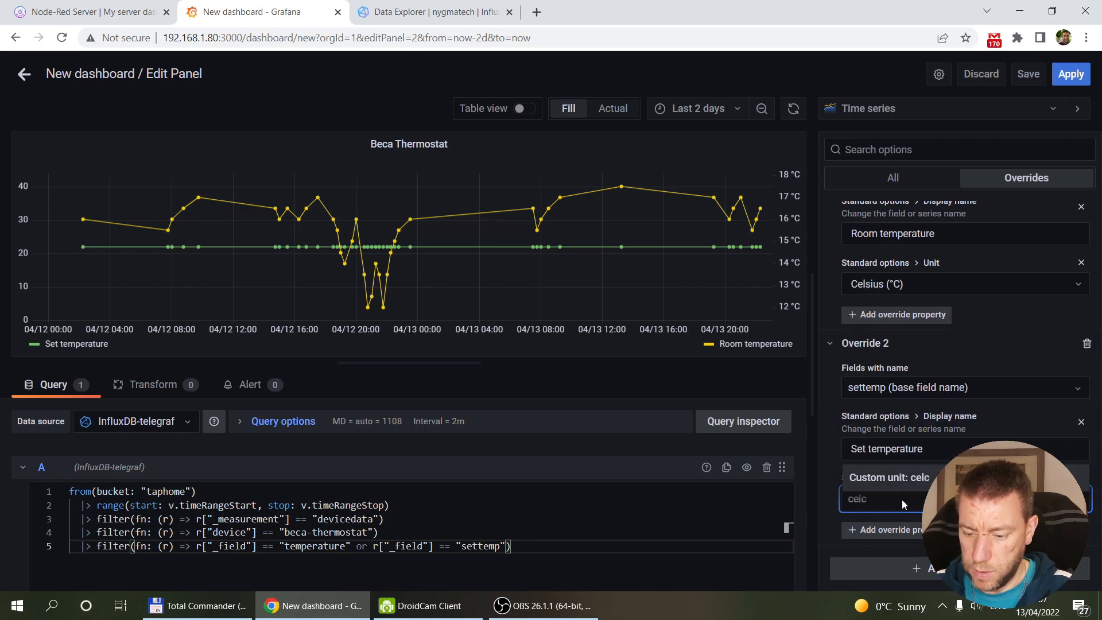
{"action": "key", "text": "BackSpace"}
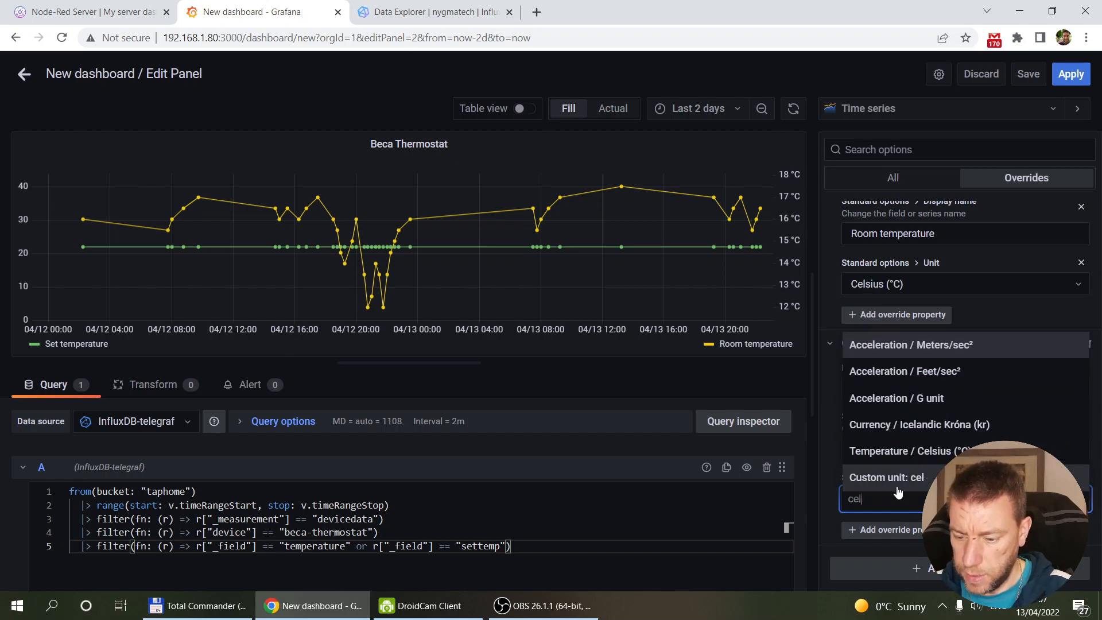
{"action": "left_click", "coordinate": [935, 454]}
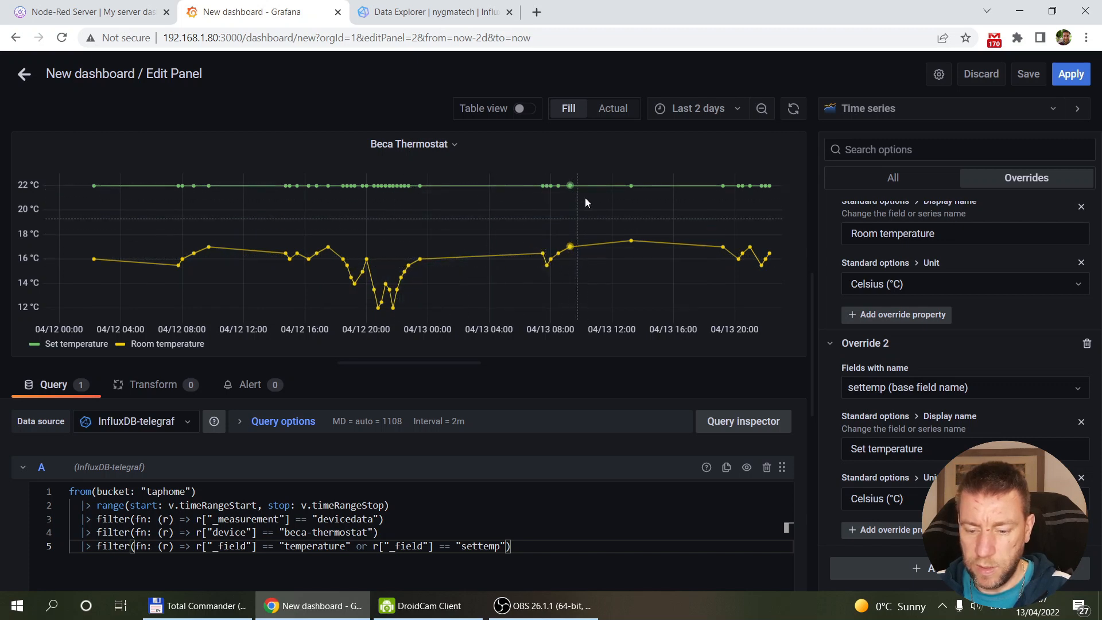
Step: Apply the panel changes and widen the Beca Thermostat panel to the full width of the dashboard
{"action": "left_click", "coordinate": [1072, 76]}
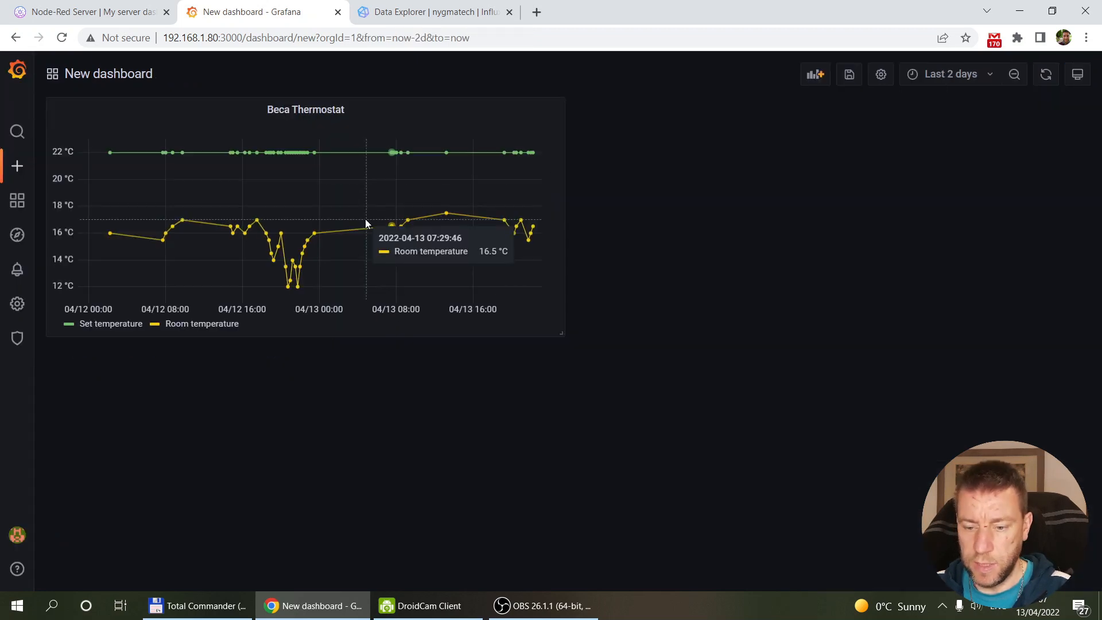
{"action": "left_click_drag", "start_coordinate": [560, 335], "coordinate": [1089, 332]}
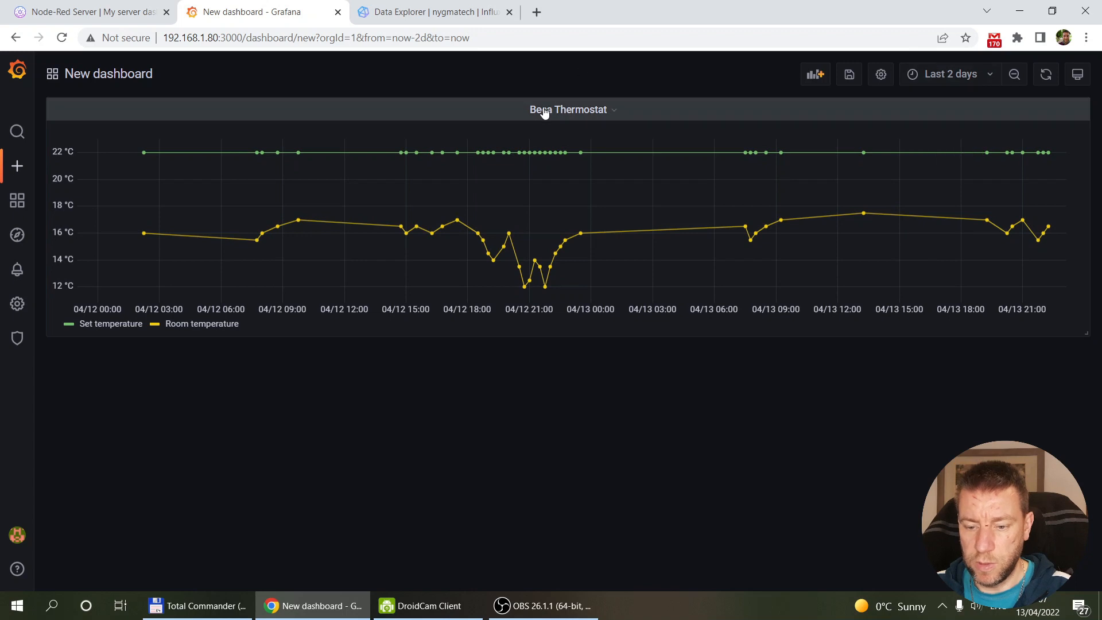
Step: Change the thermostat panel's title to Temperature History and apply the change to the dashboard
{"action": "left_click", "coordinate": [607, 110]}
{"action": "left_click", "coordinate": [575, 153]}
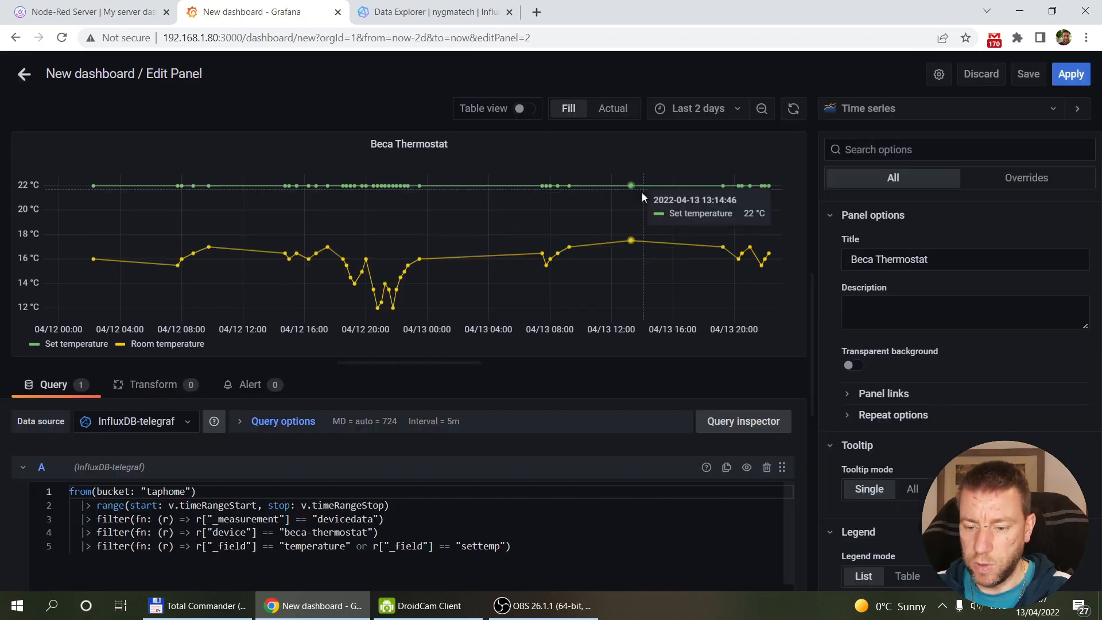
{"action": "left_click", "coordinate": [935, 260]}
{"action": "key", "text": "ctrl+a"}
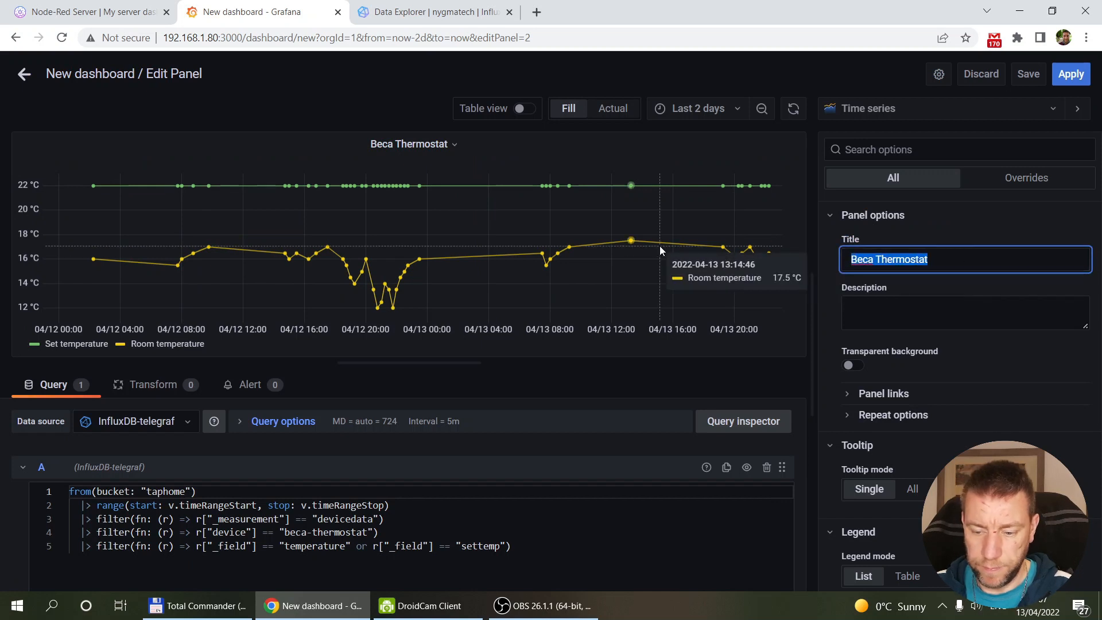
{"action": "type", "text": "Temperature History"}
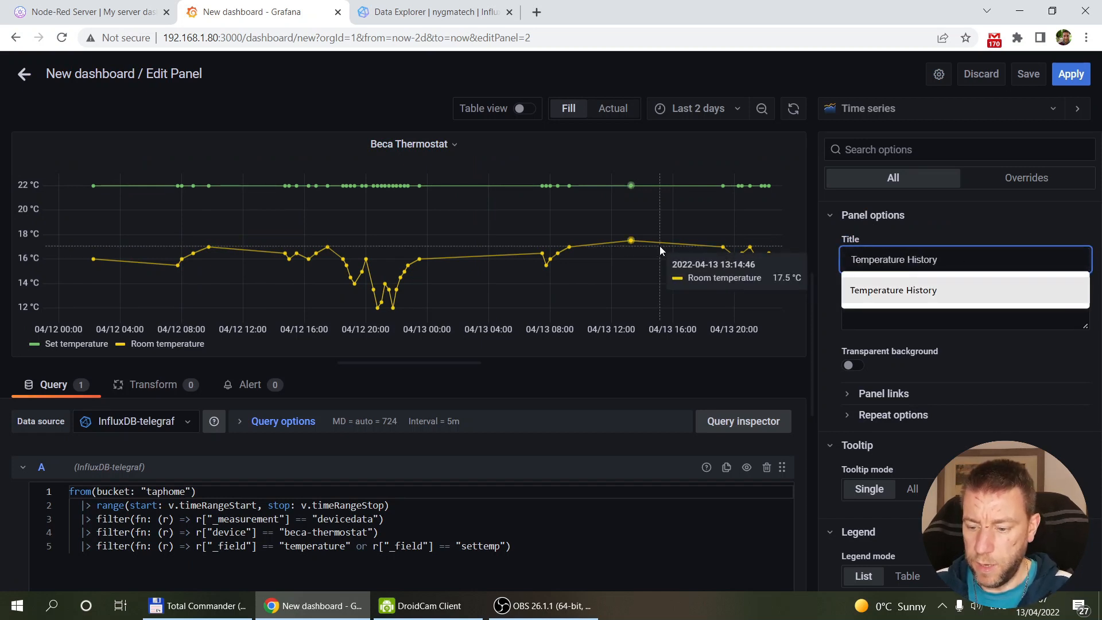
{"action": "key", "text": "Escape"}
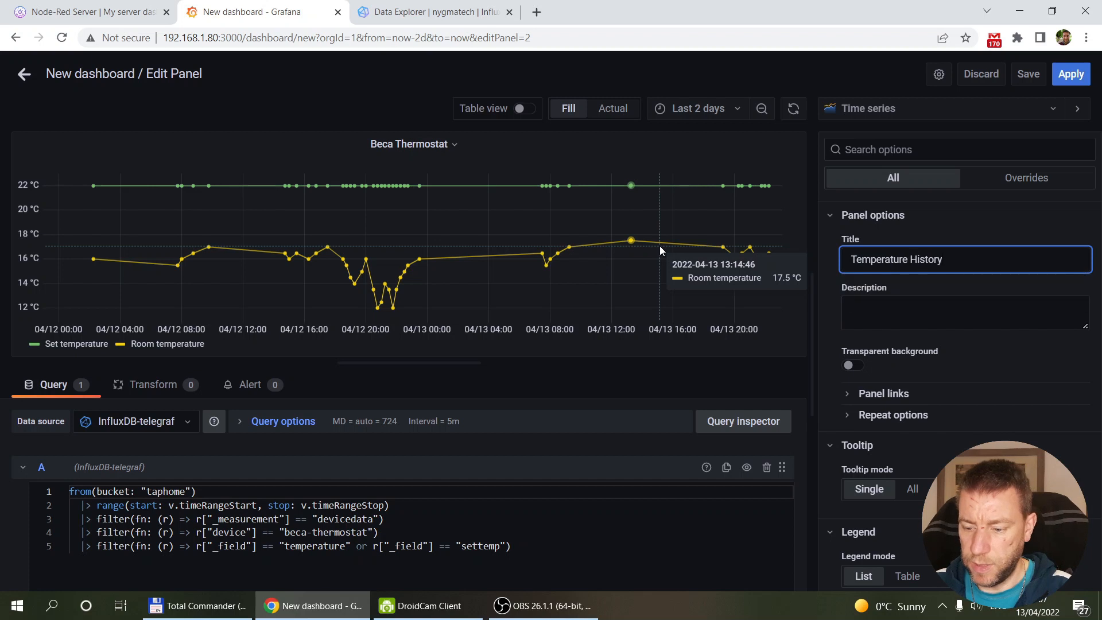
{"action": "left_click", "coordinate": [1073, 80]}
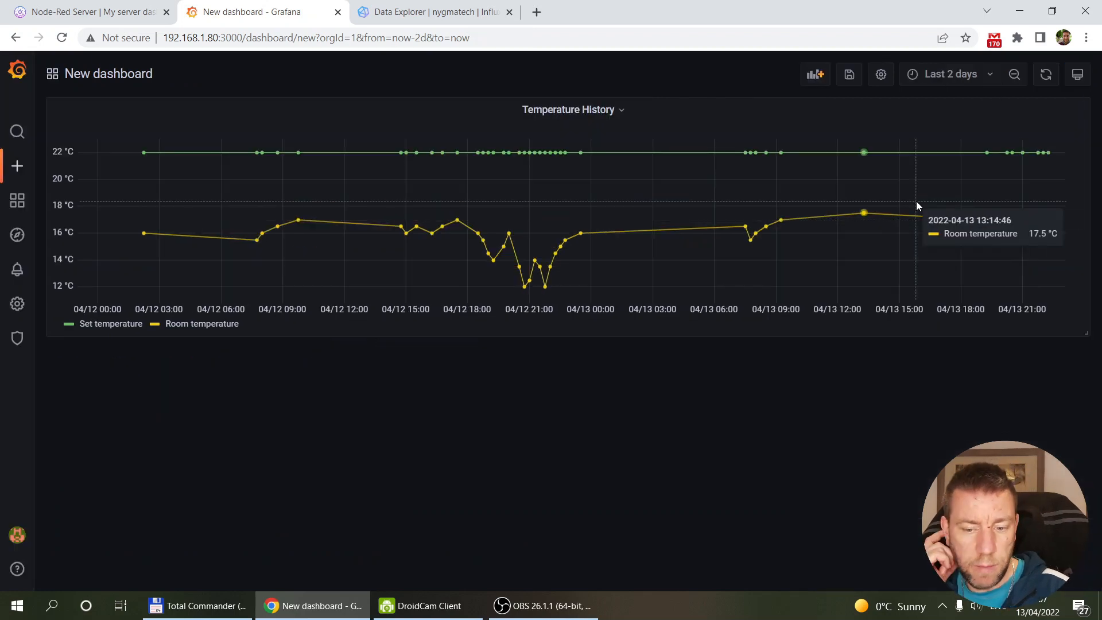
Step: Add a new panel to the dashboard and paste the copied Beca thermostat query into query A
{"action": "left_click", "coordinate": [819, 75]}
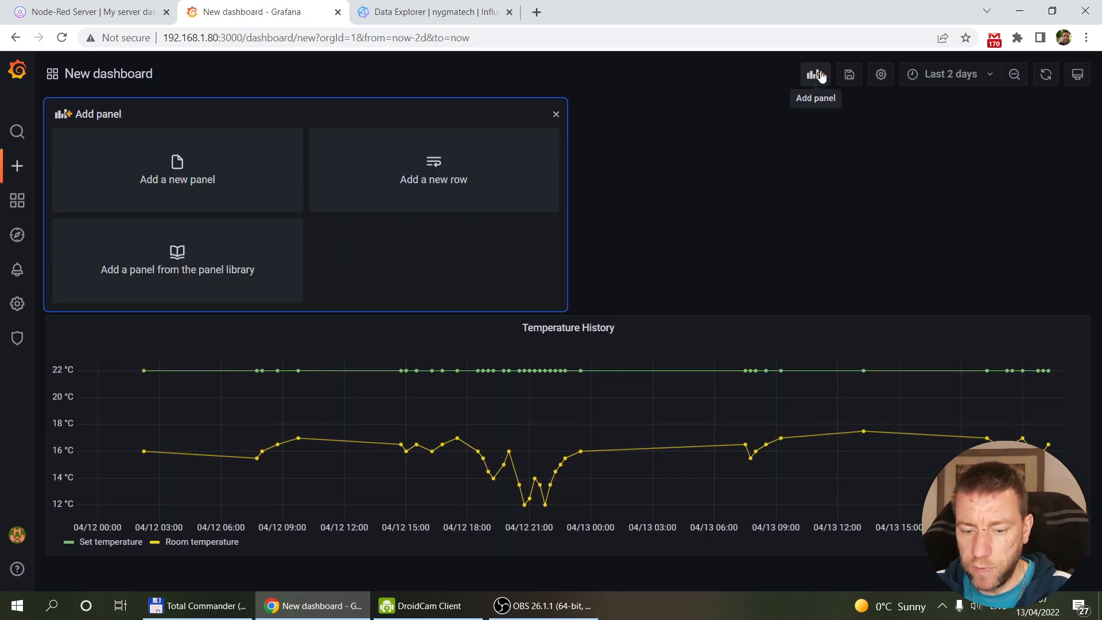
{"action": "left_click", "coordinate": [176, 167]}
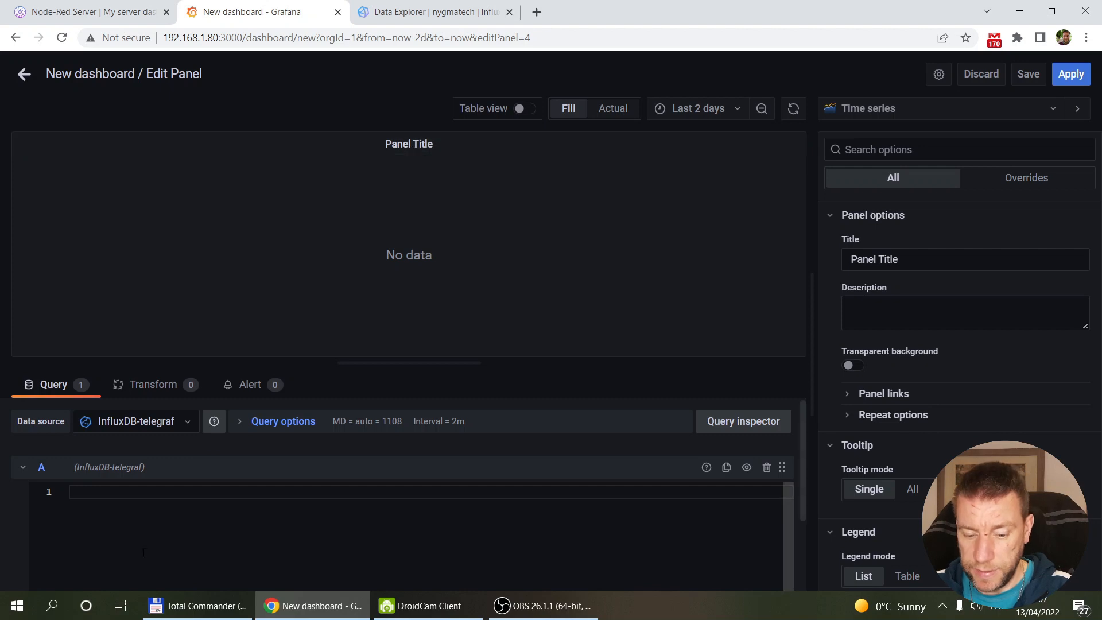
{"action": "type", "text": "from(bucket: \"laphome\")   |> range(start: v.timeRangeStart, stop: v.timeRangeStop)   |> filter(fn: (r) => r[\"_measurement\"] == \"devicedata\")   |> filter(fn: (r) => r[\"device\"] == \"beca-thermostat\")   |> filter(fn: (r) => r[\"_field\"] == \"temperature\" or r[\"_field\"] == \"settemp\")"}
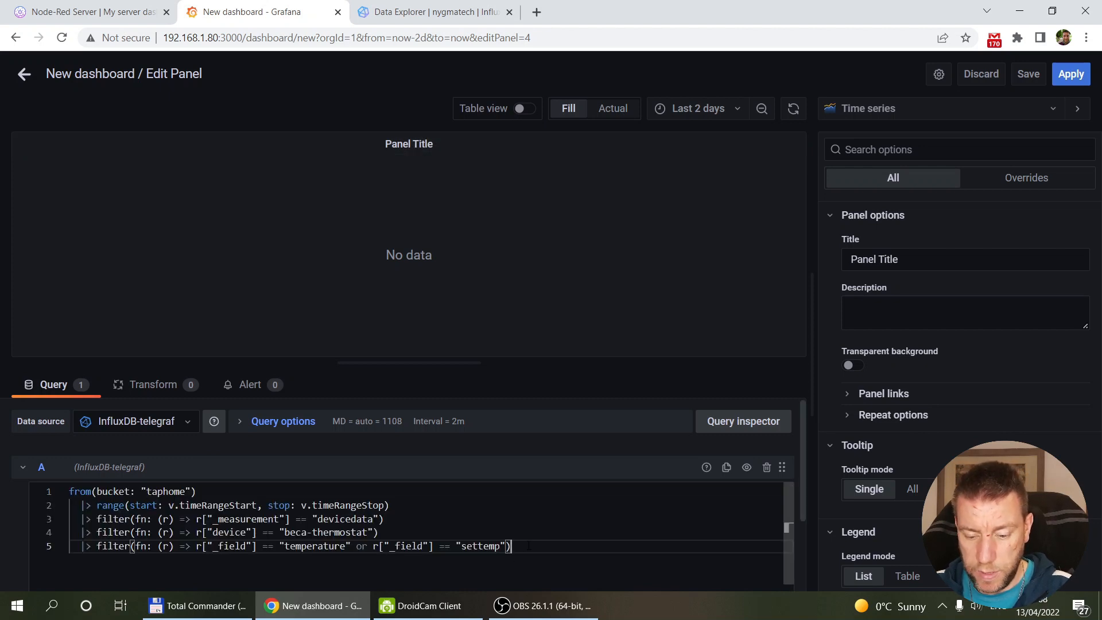
Step: Append a |> max() line to the end of the new panel's query and run it
{"action": "key", "text": "Return"}
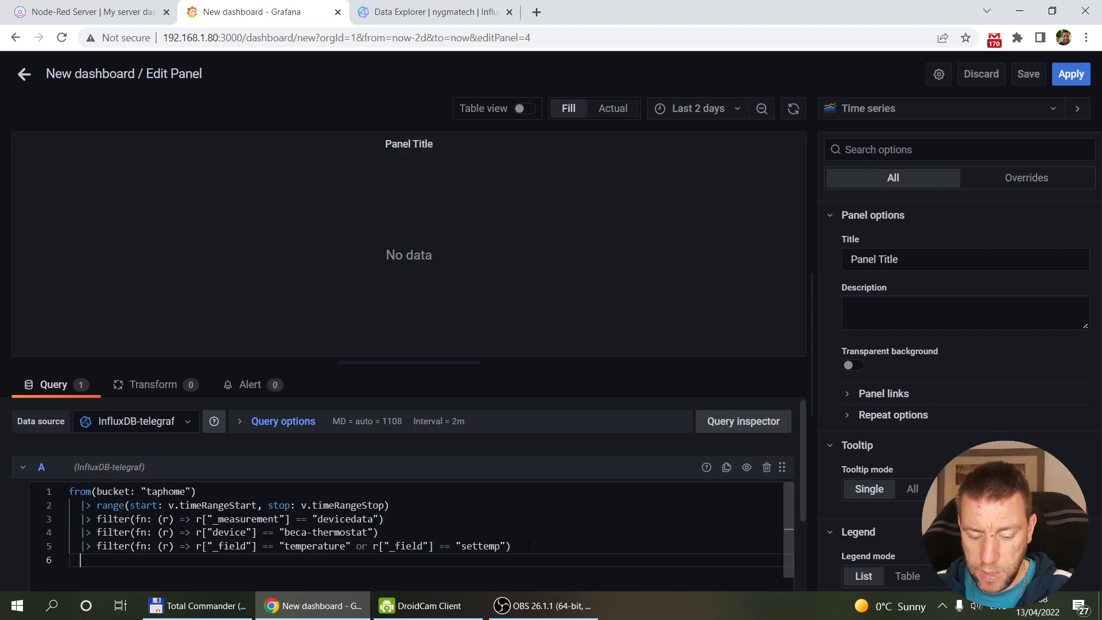
{"action": "type", "text": "|> max()"}
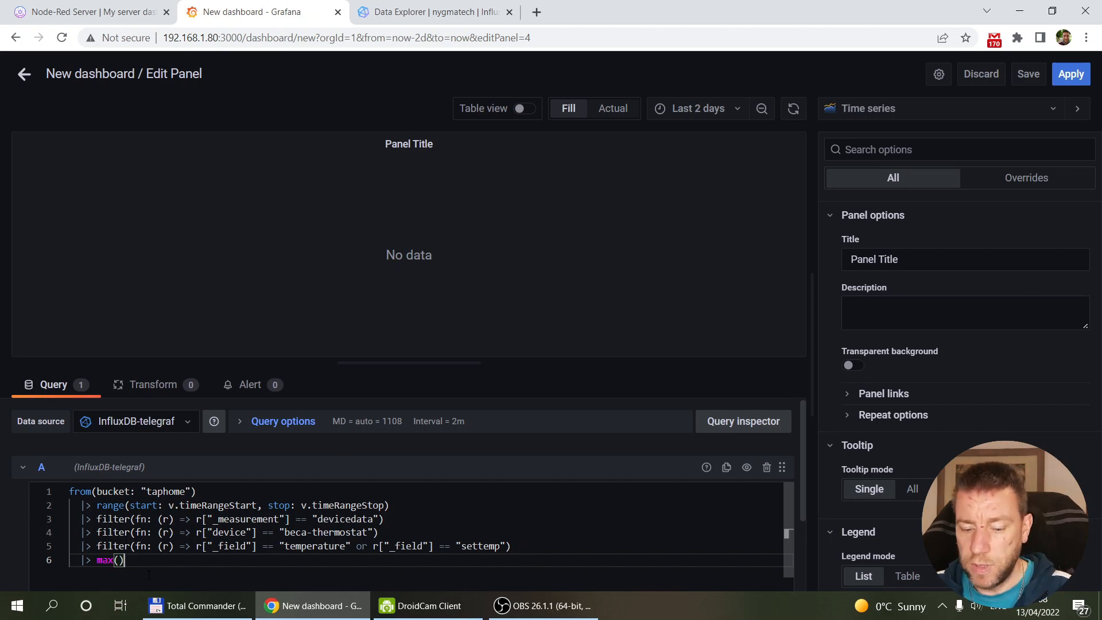
{"action": "left_click", "coordinate": [356, 449]}
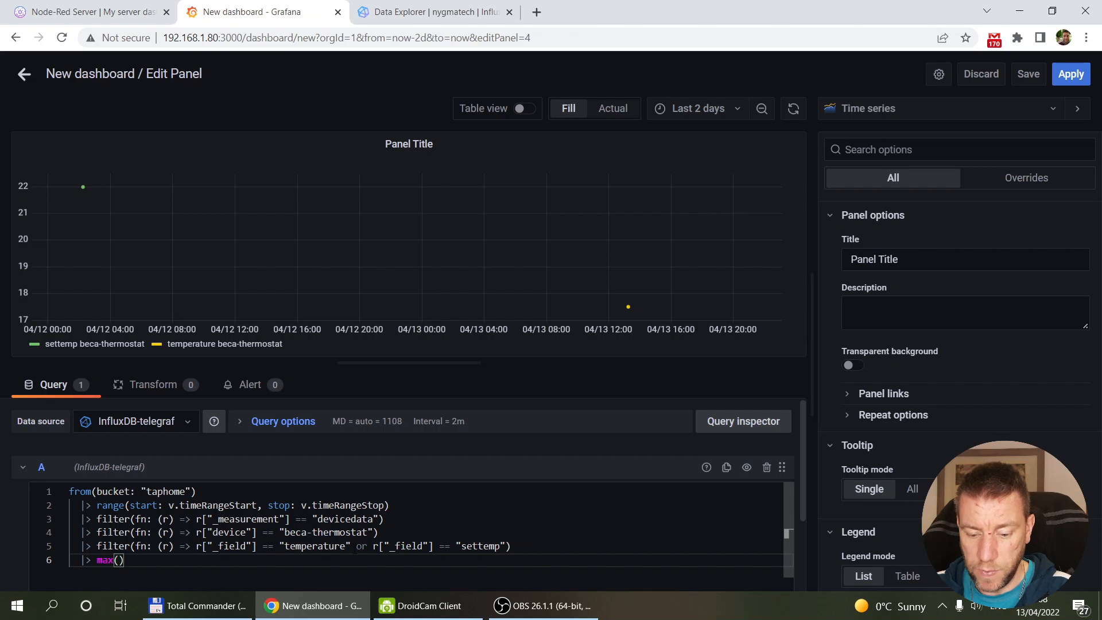
Step: Remove the settemp condition from the query's field filter, keeping only the temperature field
{"action": "left_click_drag", "start_coordinate": [357, 546], "coordinate": [501, 545]}
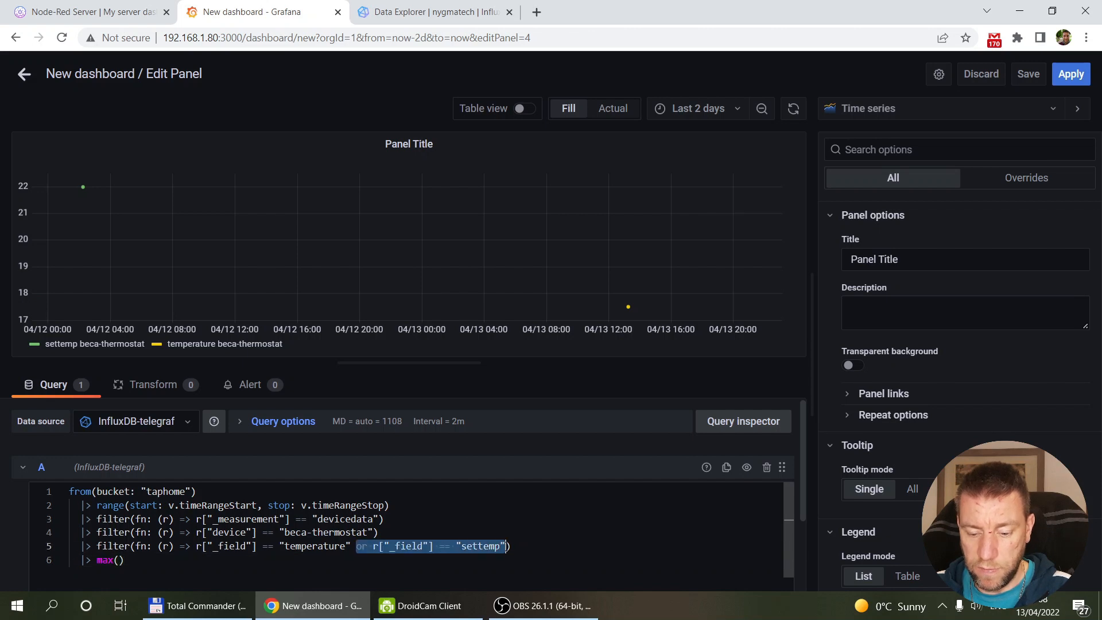
{"action": "key", "text": "BackSpace"}
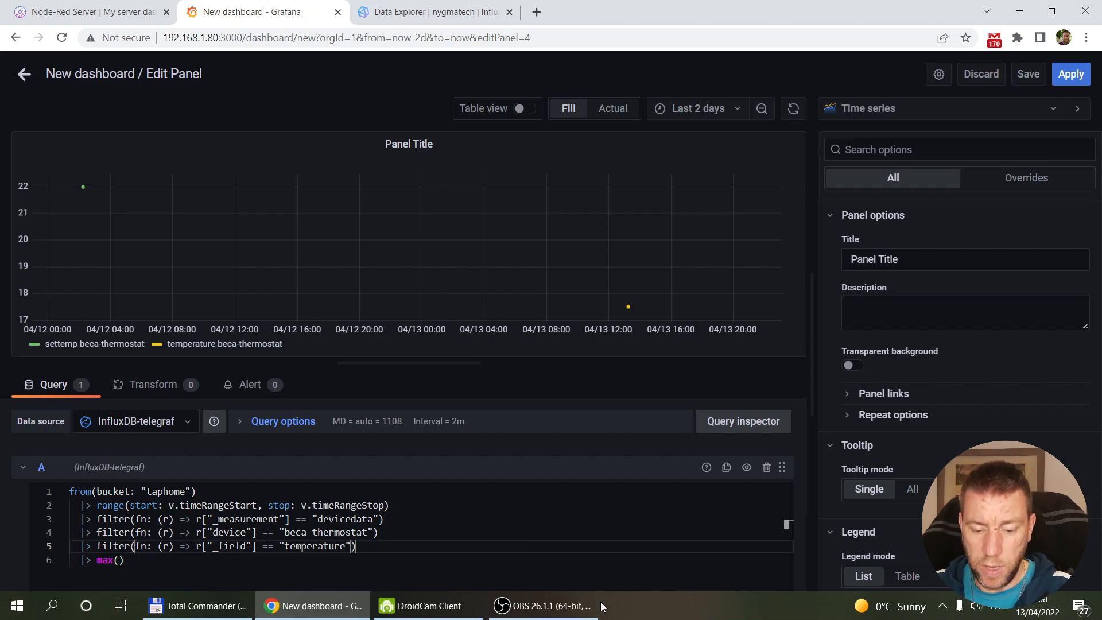
Step: Change the new panel's visualization from Time series to Stat, keeping Numeric Fields as the included fields
{"action": "left_click", "coordinate": [844, 109]}
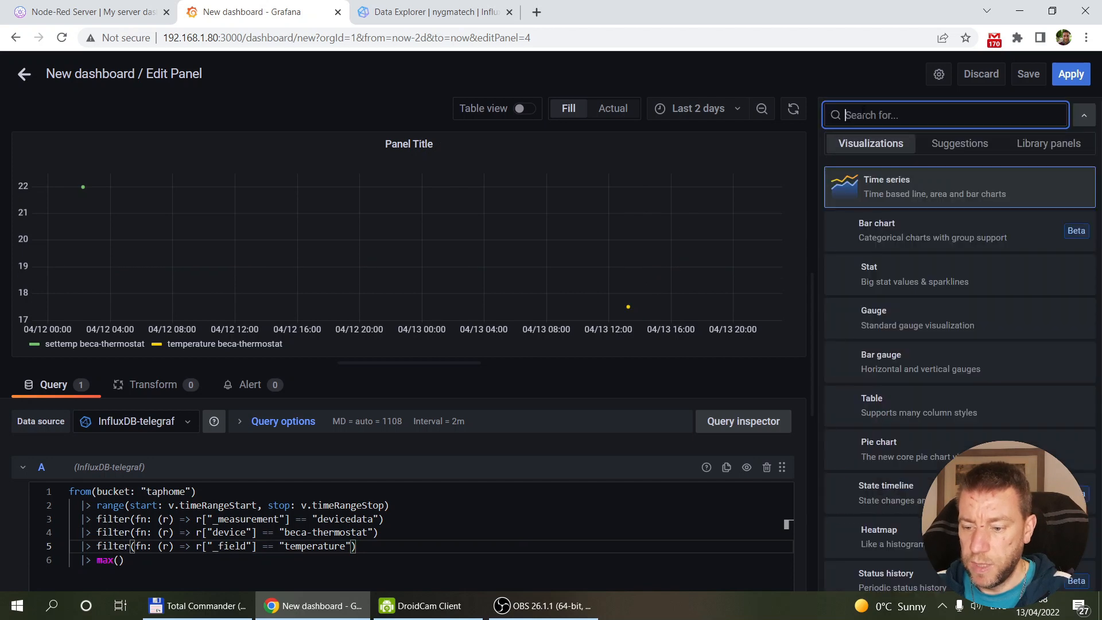
{"action": "left_click", "coordinate": [878, 272]}
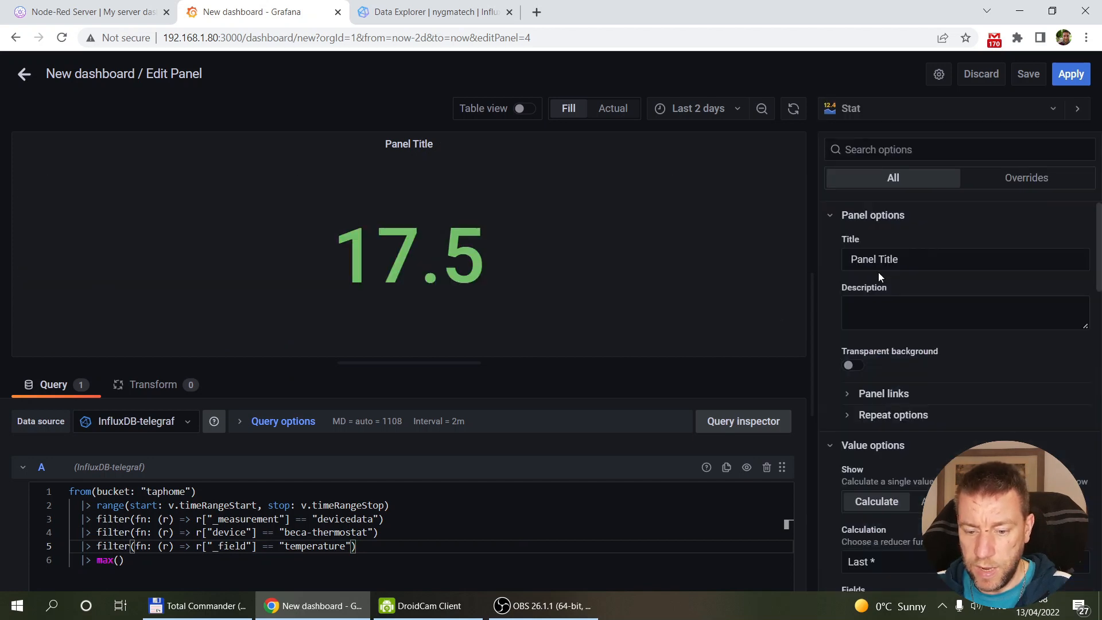
{"action": "scroll", "coordinate": [948, 343], "scroll_direction": "down", "scroll_amount": 3}
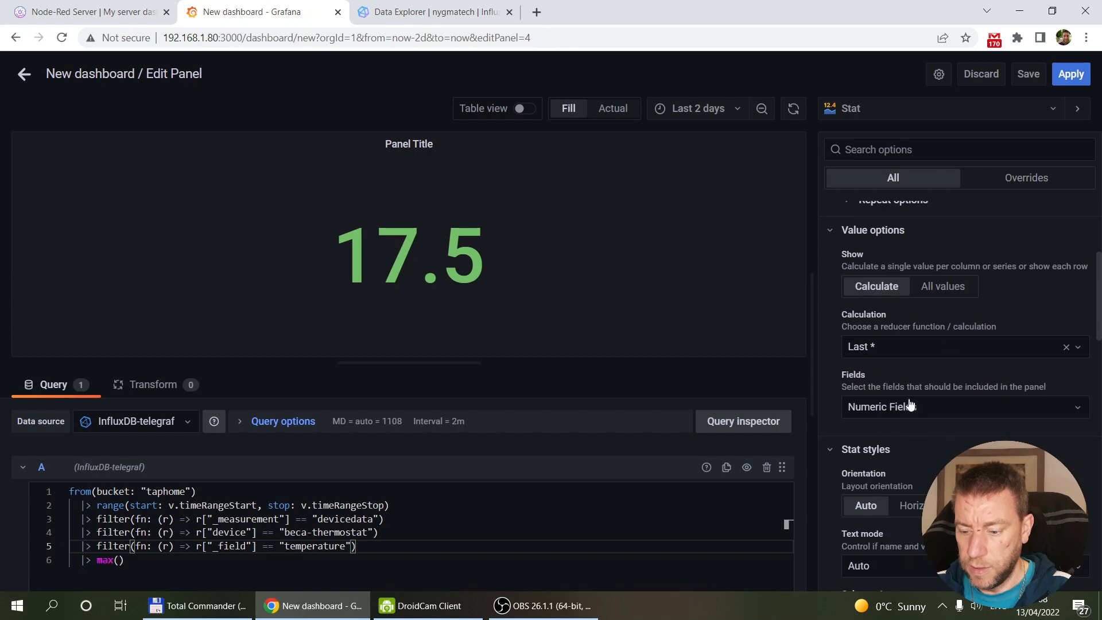
{"action": "left_click", "coordinate": [891, 408]}
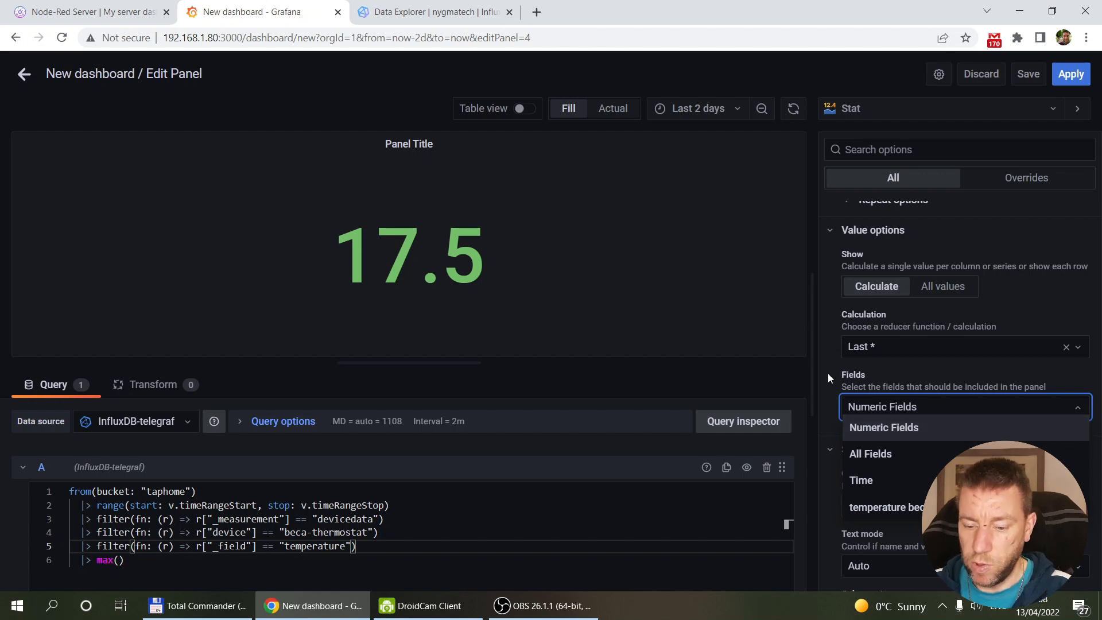
{"action": "left_click", "coordinate": [920, 372]}
Step: Set the stat panel's unit to Temperature / Celsius (°C)
{"action": "scroll", "coordinate": [920, 372], "scroll_direction": "down", "scroll_amount": 3}
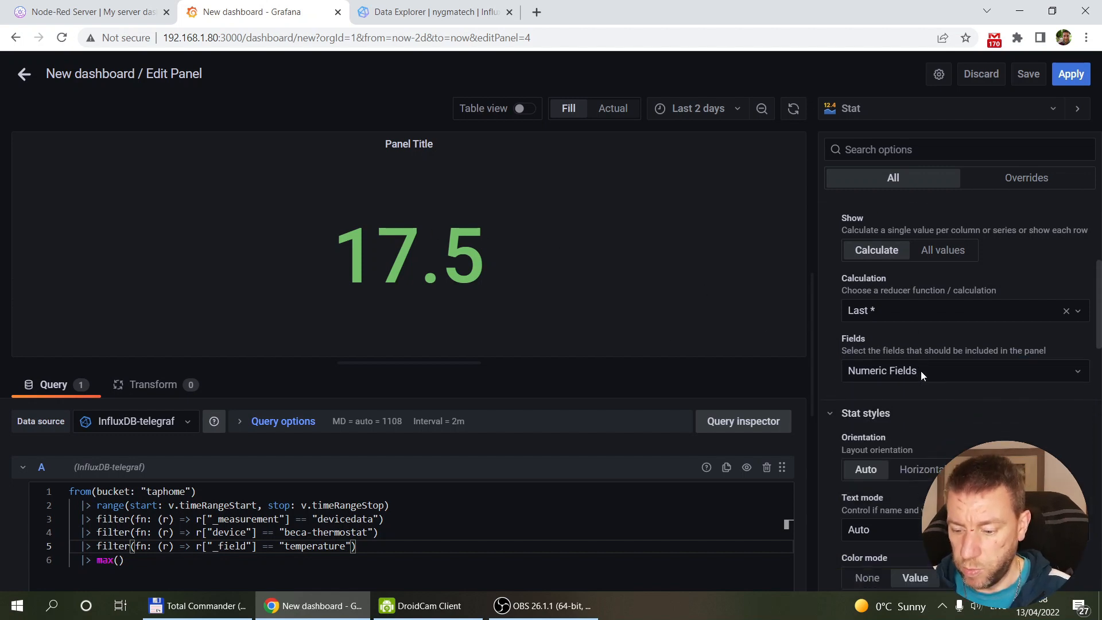
{"action": "scroll", "coordinate": [920, 370], "scroll_direction": "down", "scroll_amount": 4}
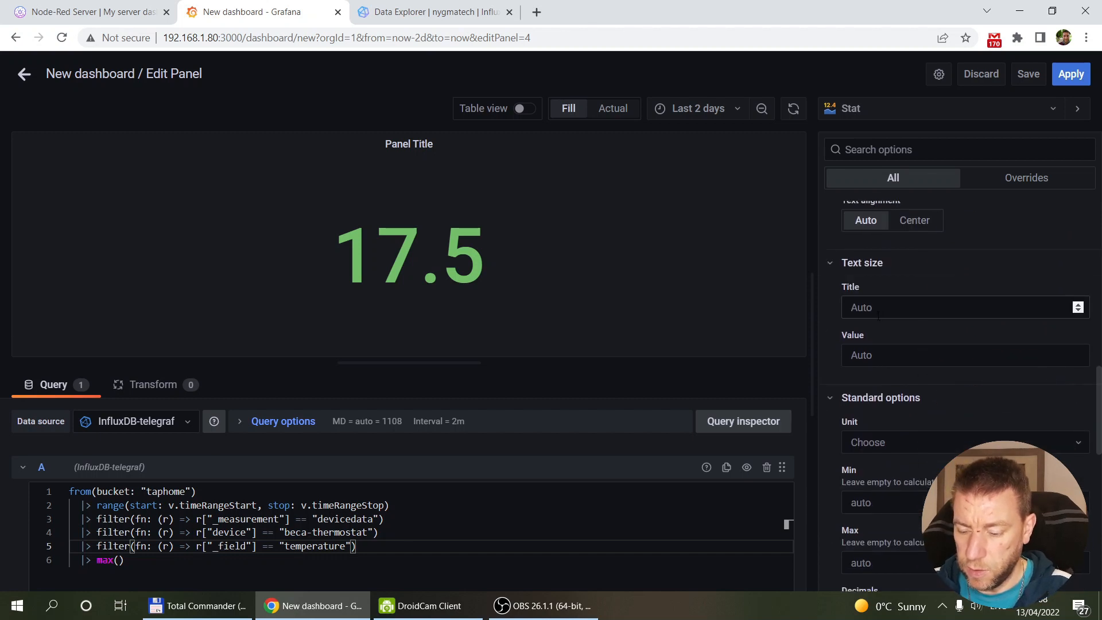
{"action": "scroll", "coordinate": [879, 315], "scroll_direction": "down", "scroll_amount": 1}
{"action": "left_click", "coordinate": [885, 370]}
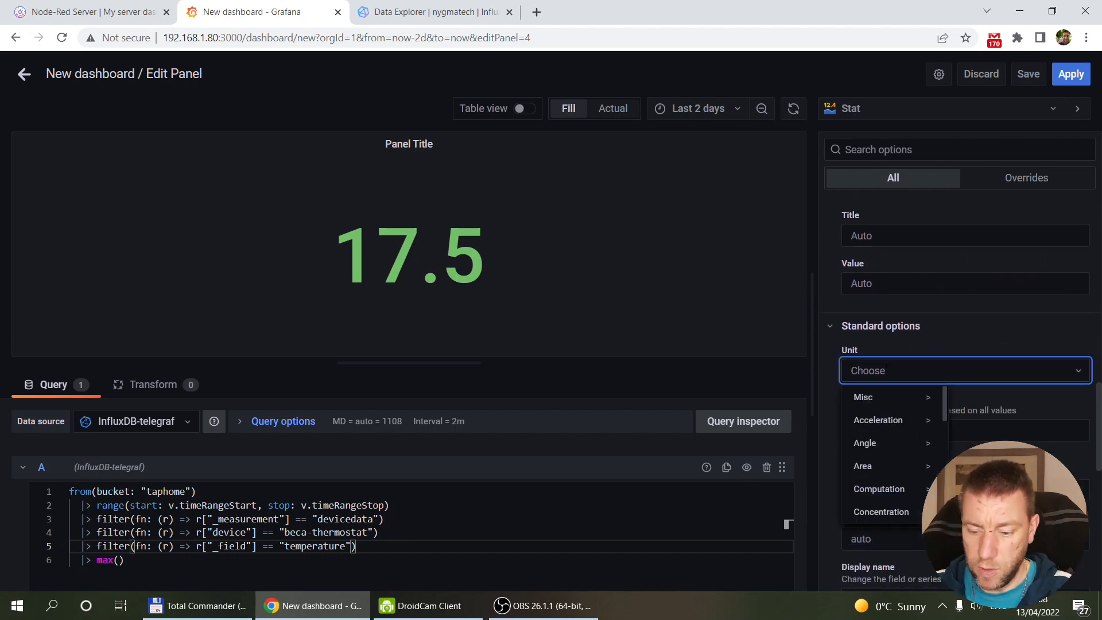
{"action": "type", "text": "cels"}
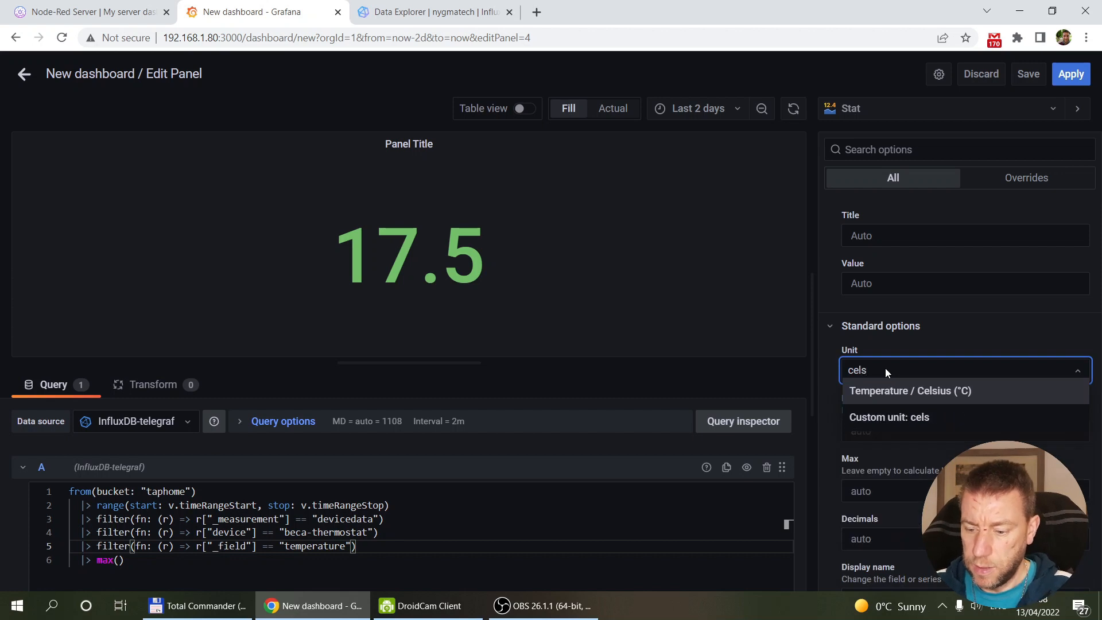
{"action": "left_click", "coordinate": [878, 392]}
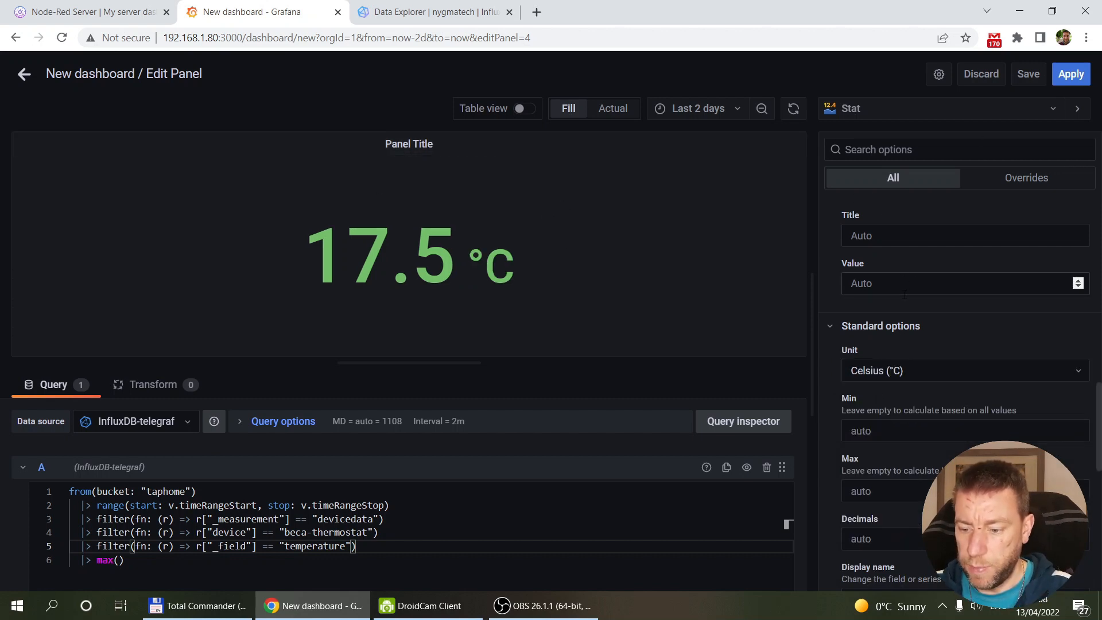
Step: Title the stat panel Max temperature and apply it to the dashboard
{"action": "scroll", "coordinate": [895, 382], "scroll_direction": "up", "scroll_amount": 10}
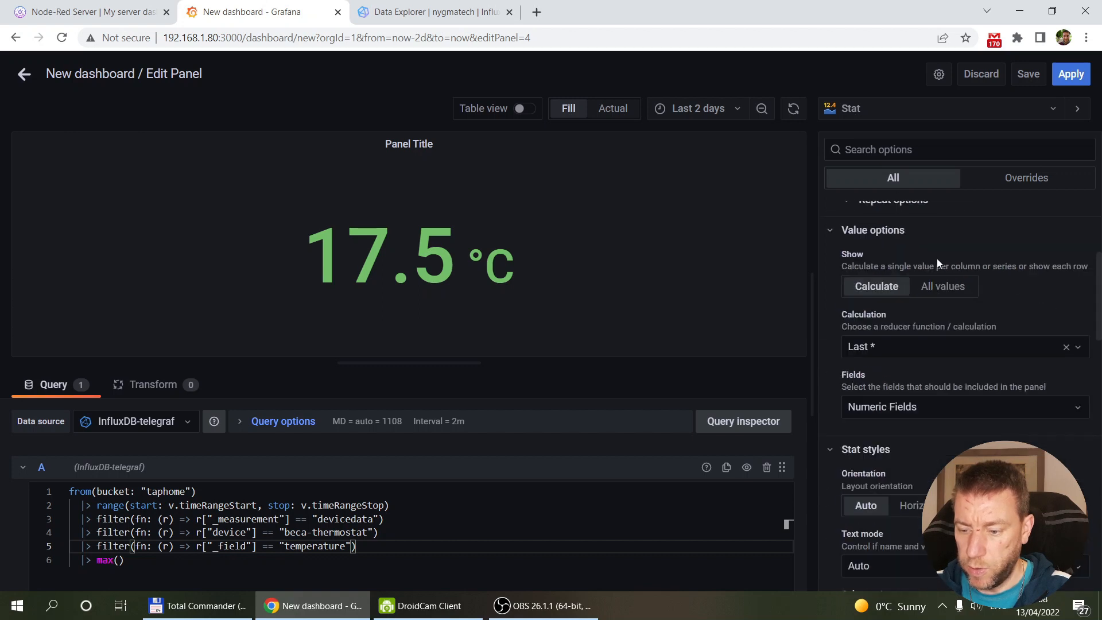
{"action": "triple_click", "coordinate": [915, 261]}
{"action": "type", "text": "Max temperature"}
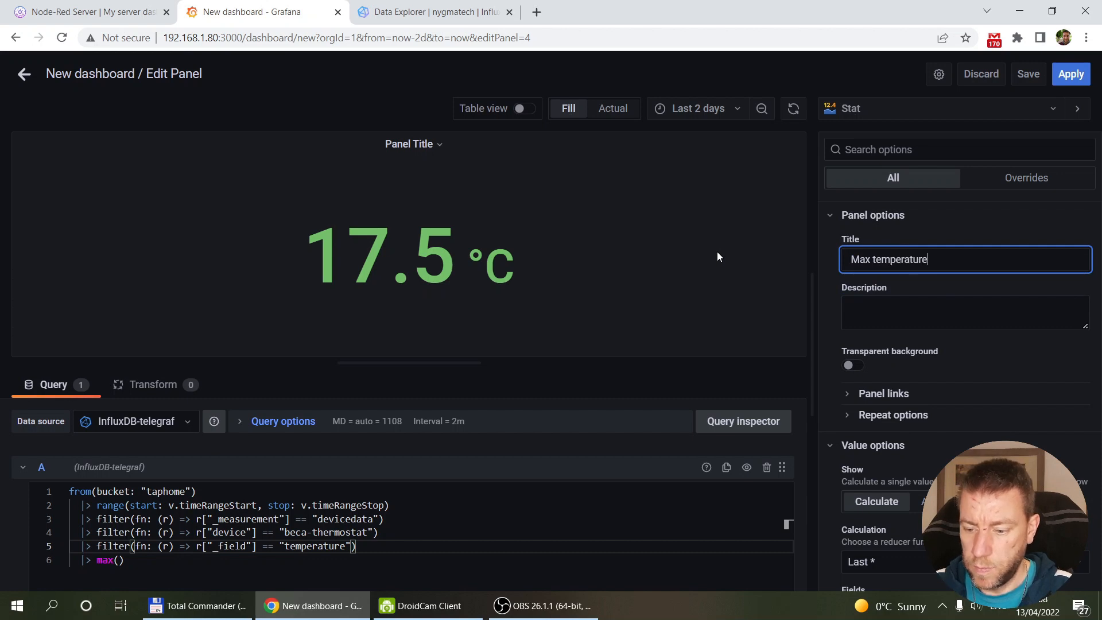
{"action": "left_click", "coordinate": [1071, 74]}
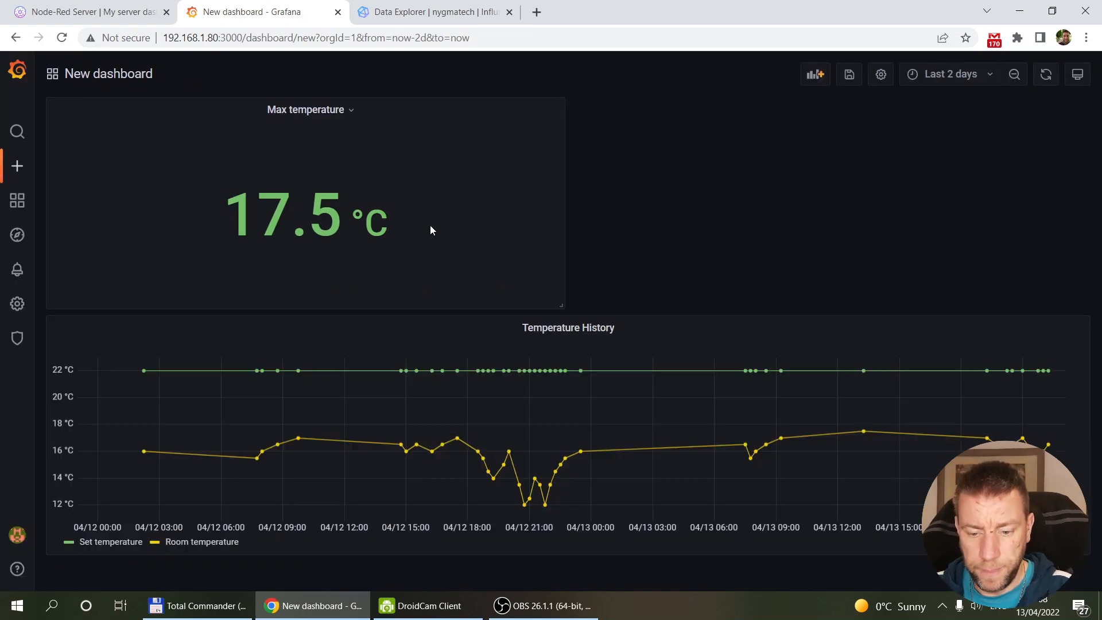
Step: Shrink the Max temperature panel to about a fifth of the dashboard's width and duplicate it
{"action": "left_click_drag", "start_coordinate": [549, 290], "coordinate": [232, 195]}
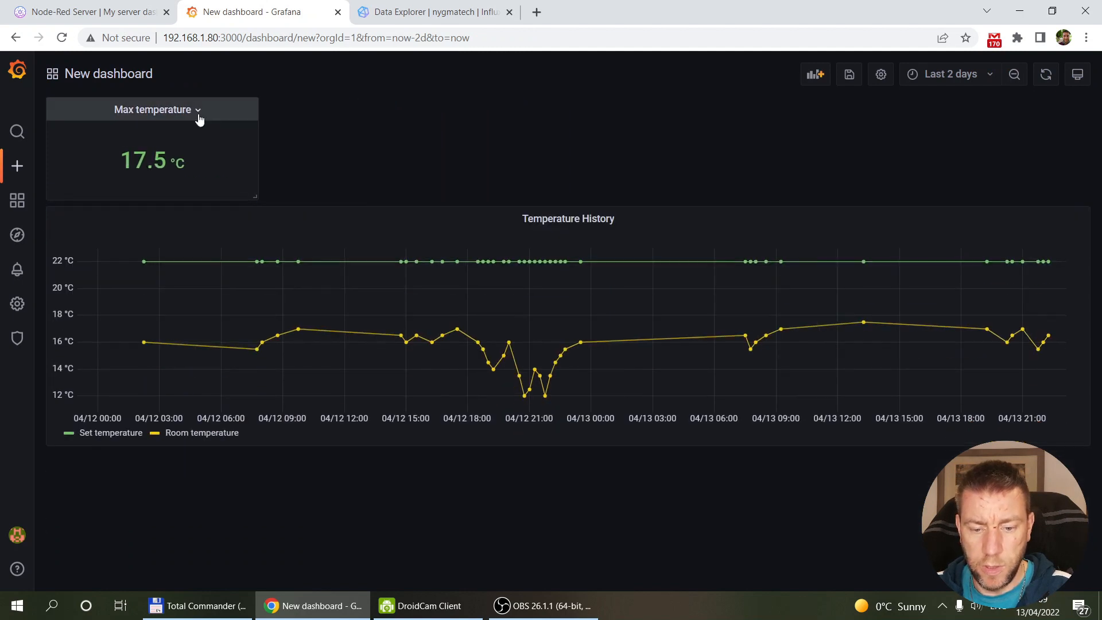
{"action": "left_click", "coordinate": [197, 110]}
{"action": "mouse_move", "coordinate": [161, 240]}
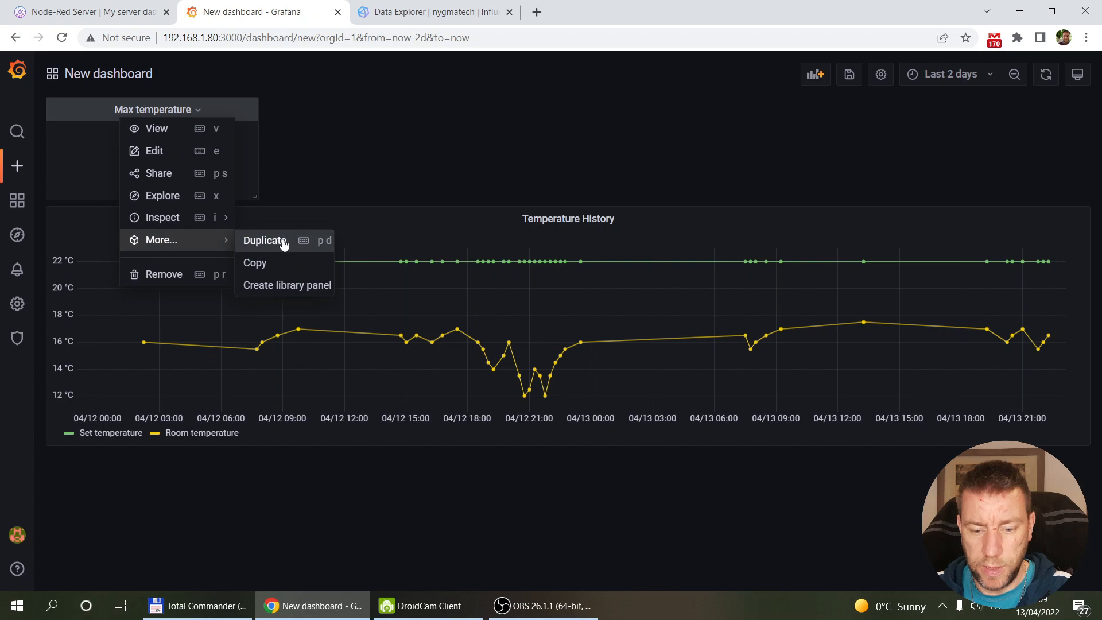
{"action": "left_click", "coordinate": [261, 243]}
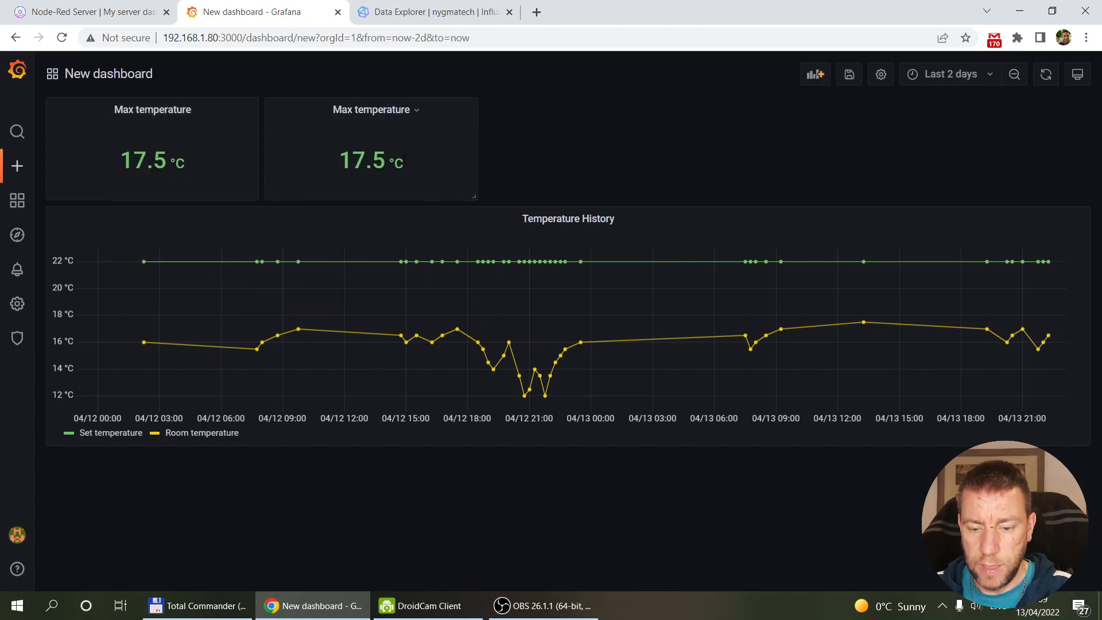
Step: Edit the duplicated Max temperature panel and replace max() with min() in the last line of its query
{"action": "left_click", "coordinate": [415, 112]}
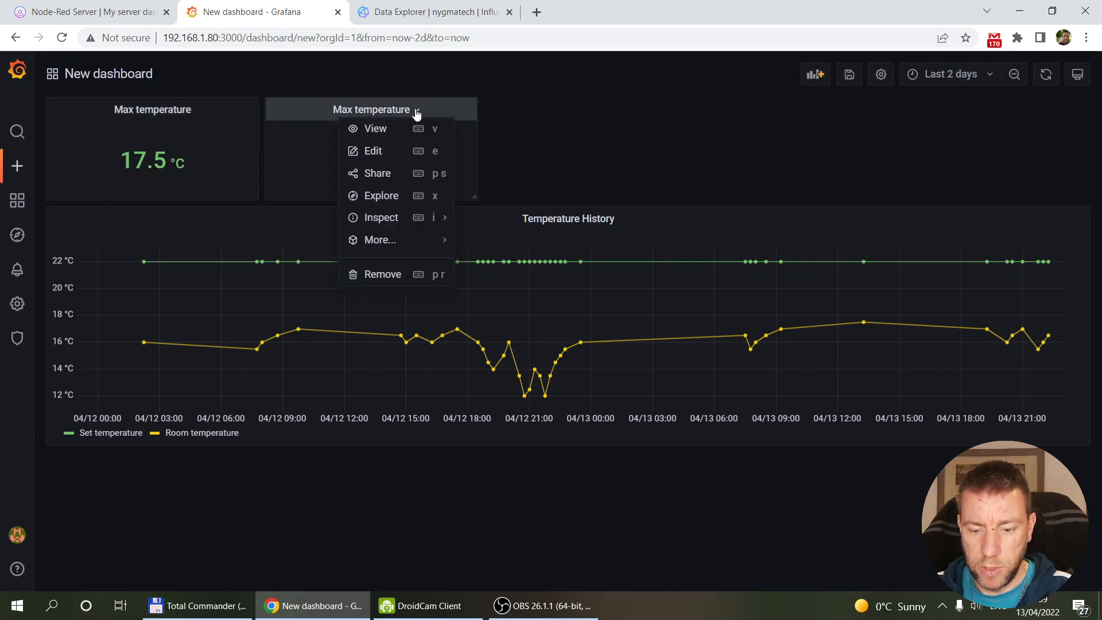
{"action": "left_click", "coordinate": [382, 154]}
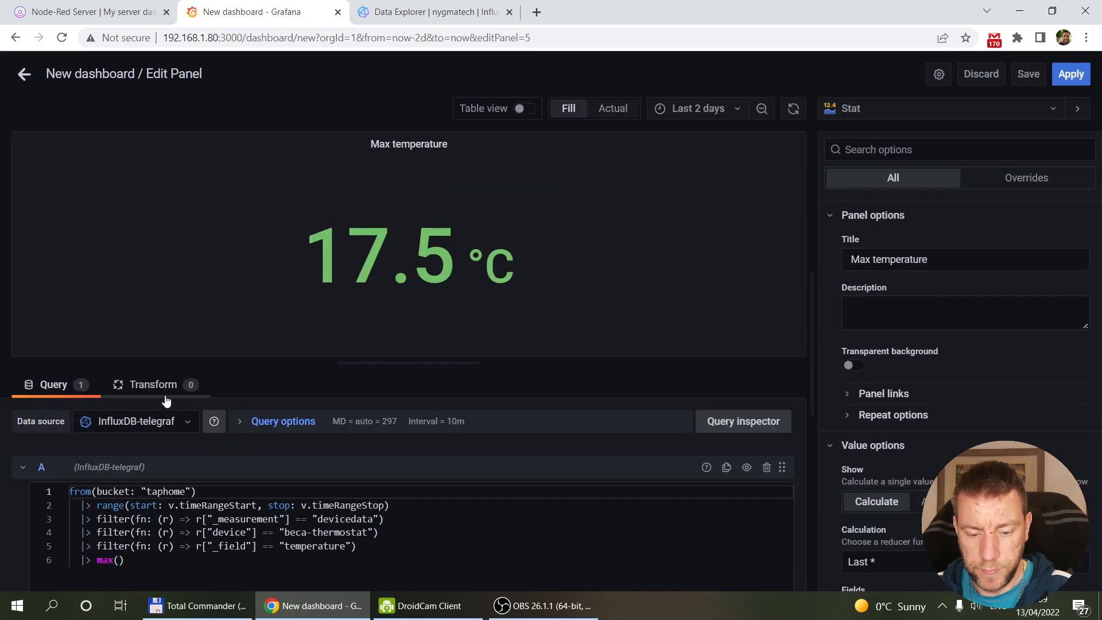
{"action": "key", "text": "BackSpace"}
{"action": "key", "text": "BackSpace"}
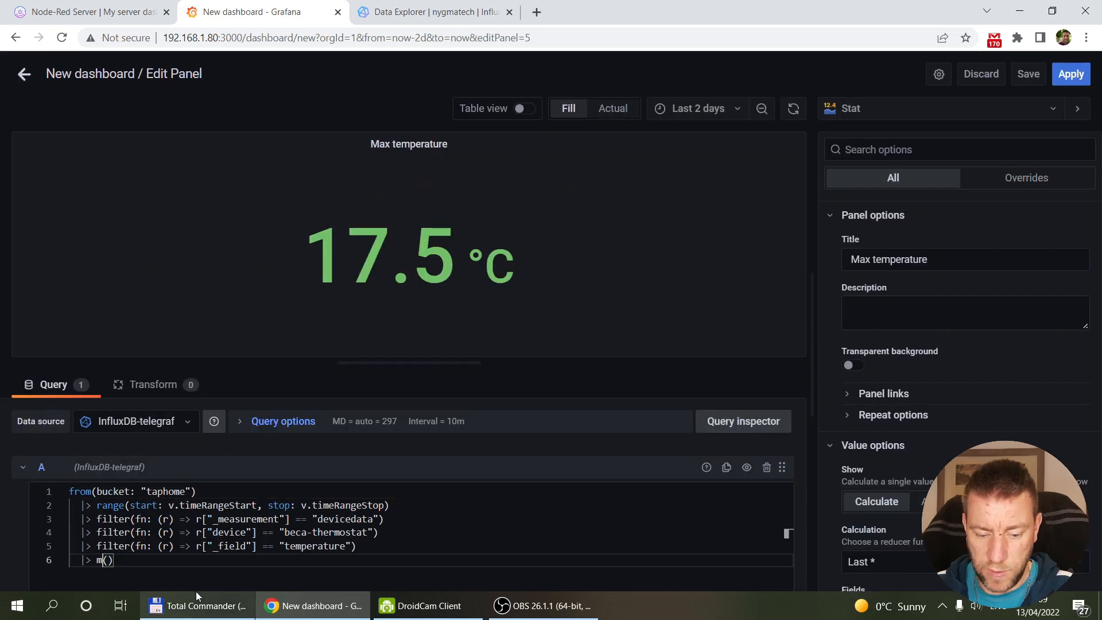
{"action": "type", "text": "in"}
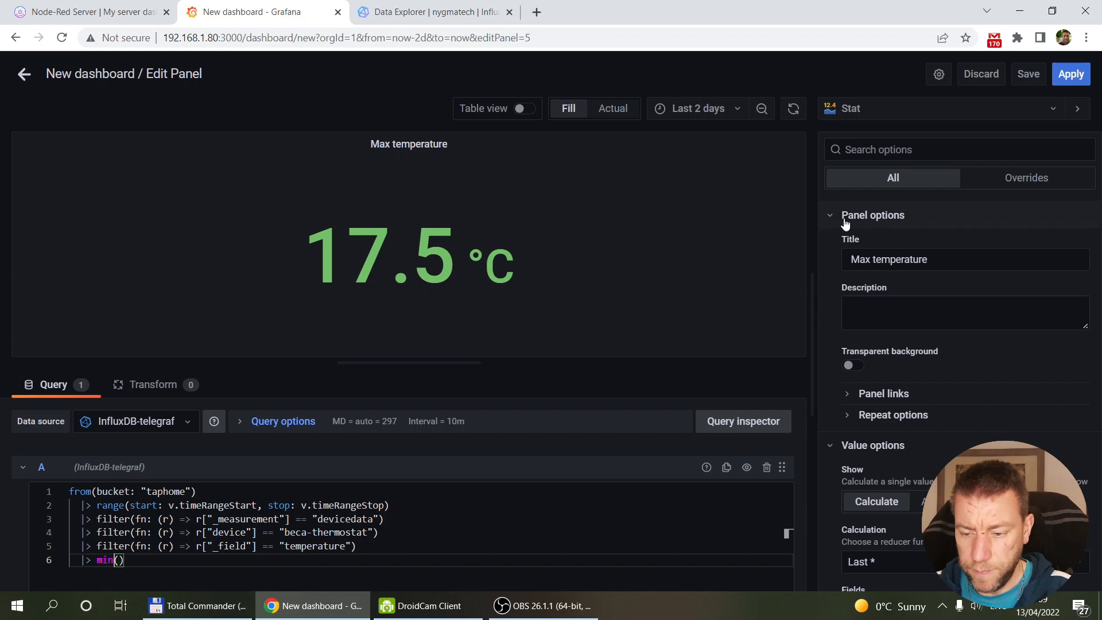
Step: Retitle the duplicated panel as Min temperature and apply the changes to the dashboard
{"action": "left_click_drag", "start_coordinate": [873, 259], "coordinate": [825, 259]}
{"action": "type", "text": "Min"}
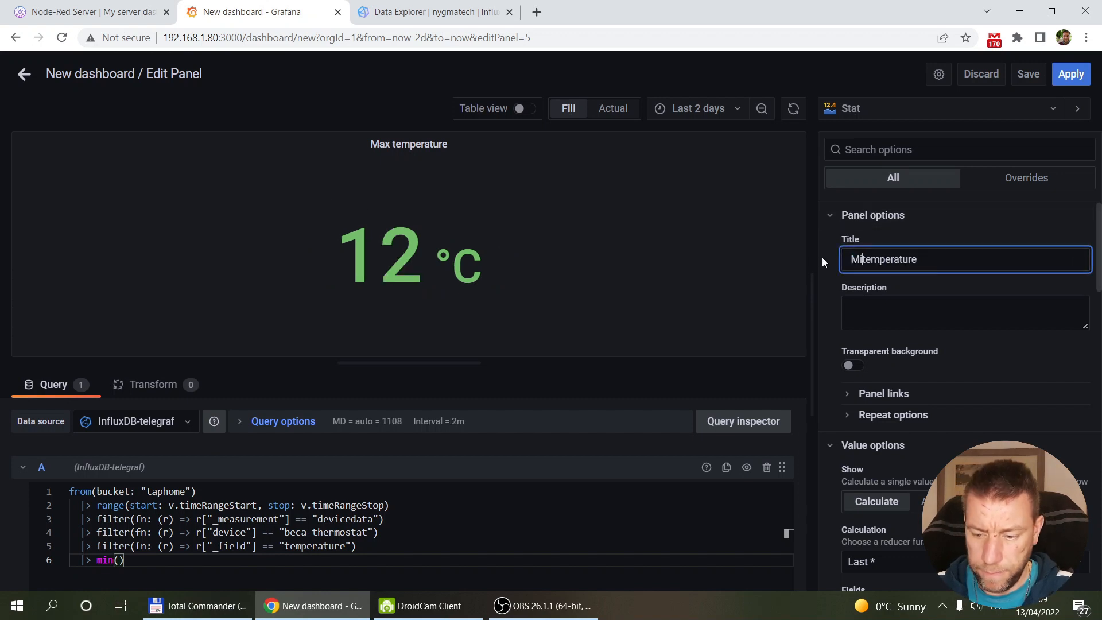
{"action": "left_click", "coordinate": [1068, 75]}
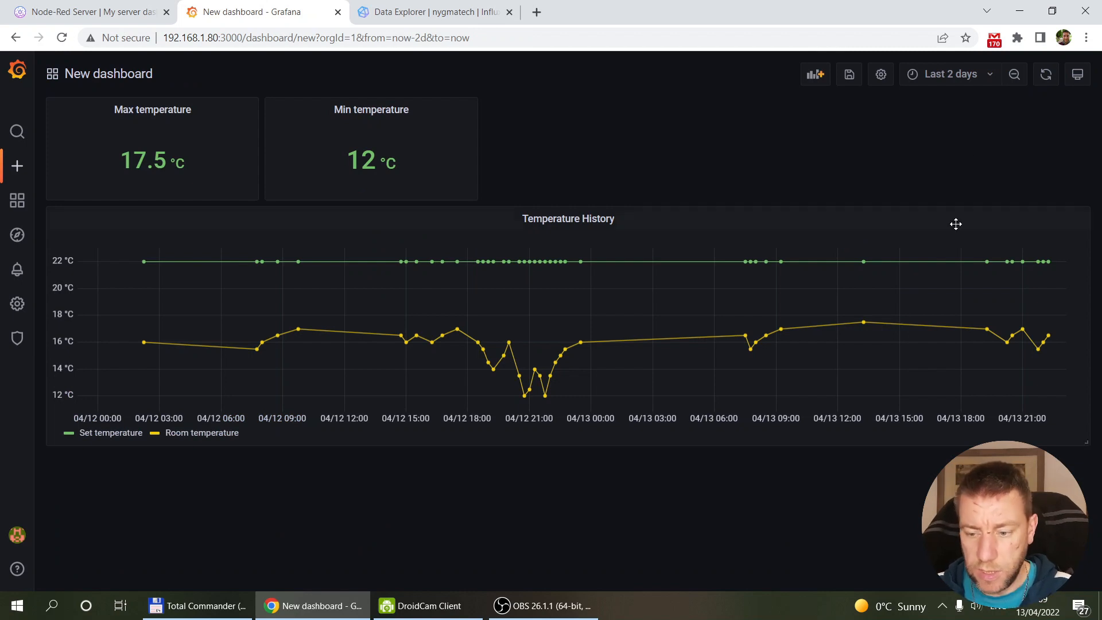
Step: View the dashboard over the Last 12 hours and set its time range to Last 7 days
{"action": "left_click", "coordinate": [983, 79]}
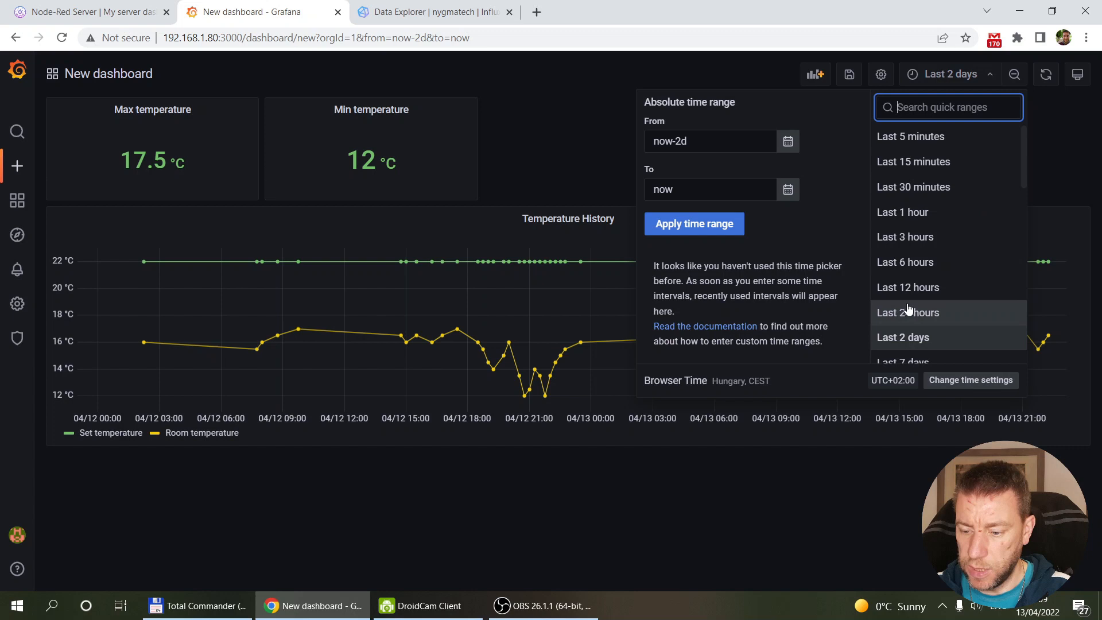
{"action": "left_click", "coordinate": [922, 290]}
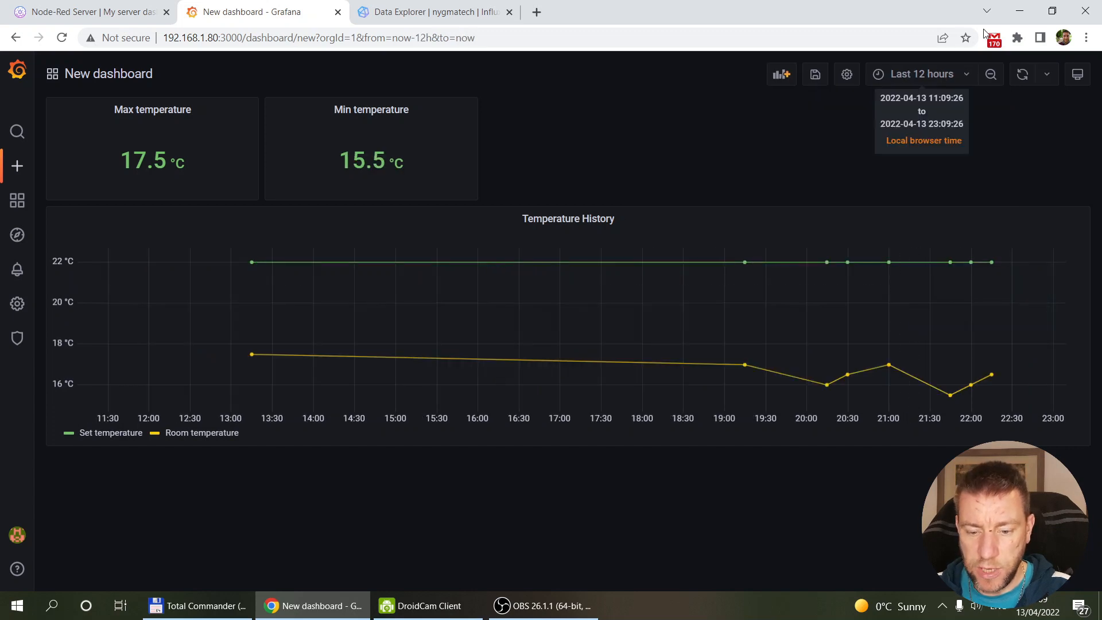
{"action": "left_click", "coordinate": [950, 79]}
{"action": "scroll", "coordinate": [906, 344], "scroll_direction": "down", "scroll_amount": 3}
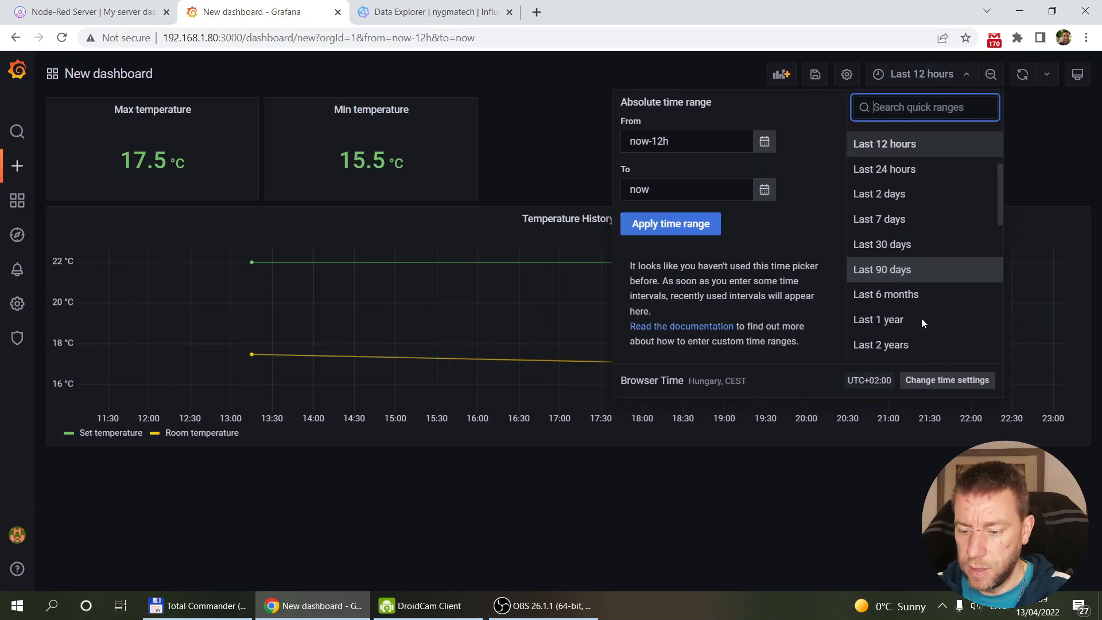
{"action": "left_click", "coordinate": [906, 218]}
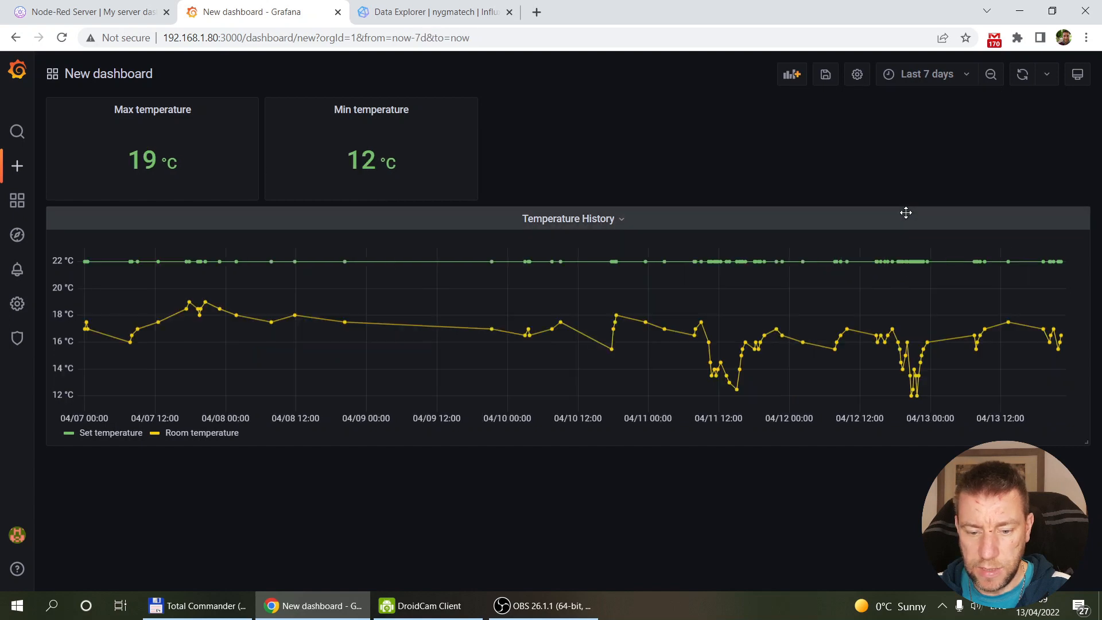
Step: View the dashboard over the Last 30 days and return the time range to Last 7 days
{"action": "left_click", "coordinate": [937, 81]}
{"action": "scroll", "coordinate": [910, 270], "scroll_direction": "down", "scroll_amount": 3}
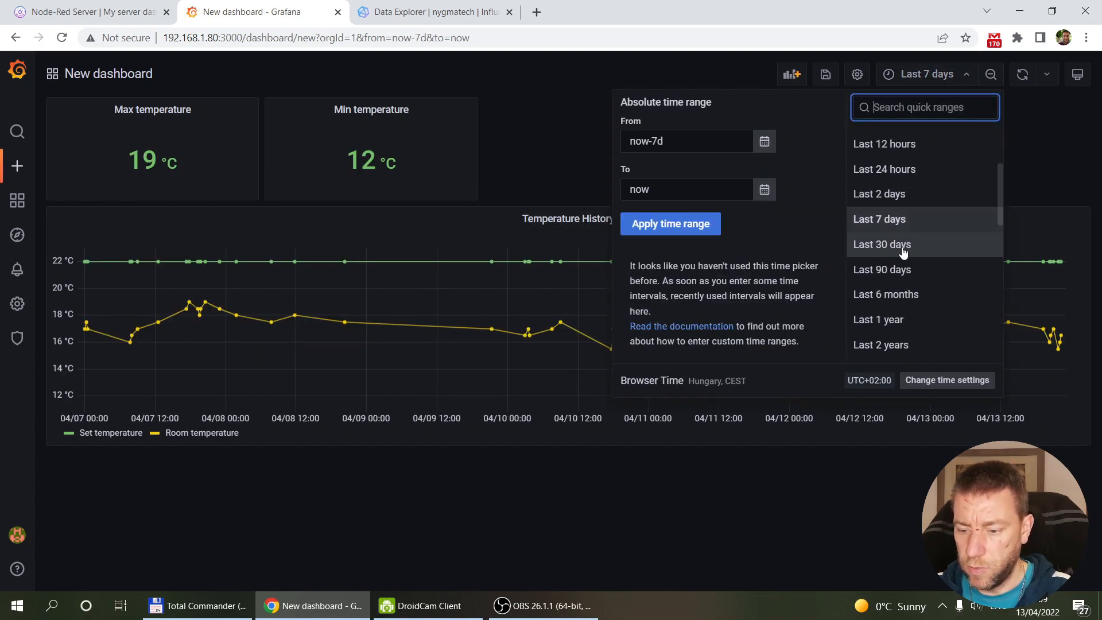
{"action": "left_click", "coordinate": [902, 248]}
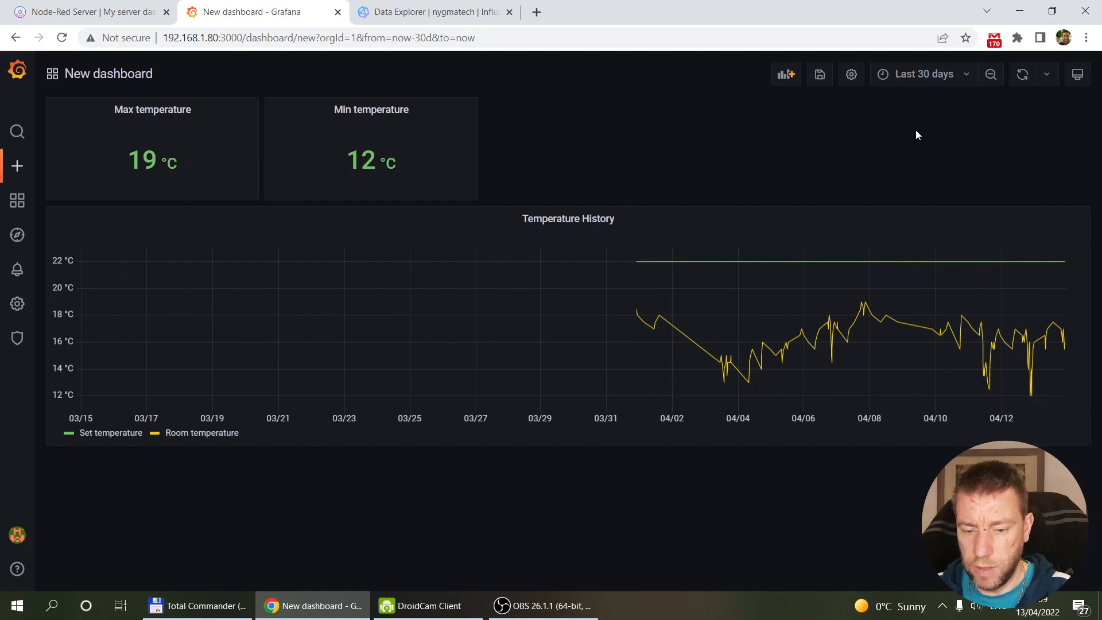
{"action": "left_click", "coordinate": [925, 75]}
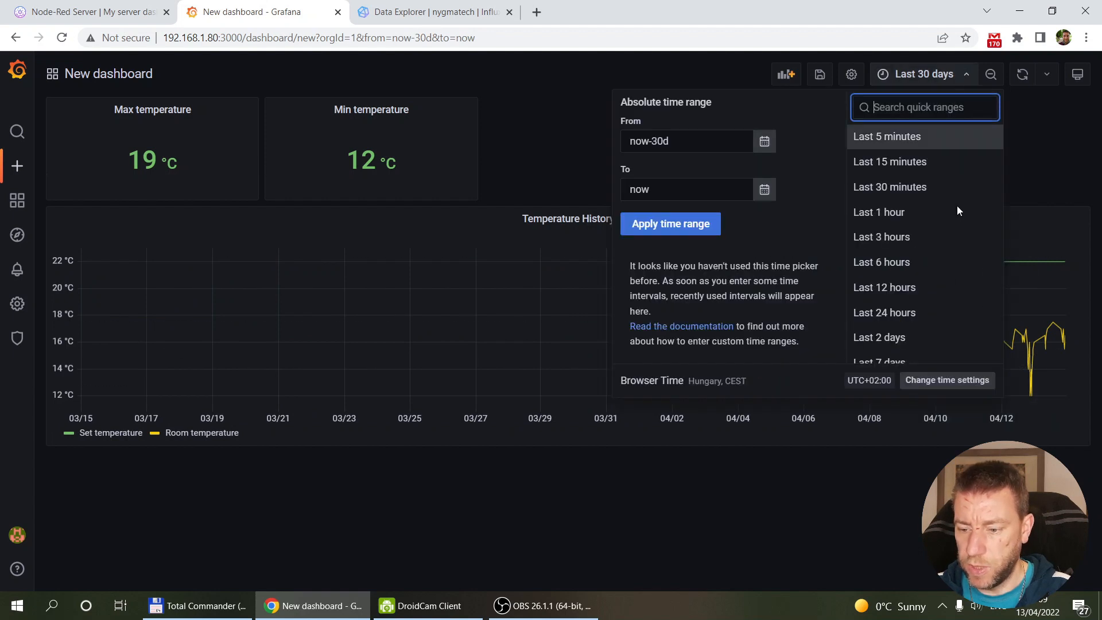
{"action": "left_click", "coordinate": [914, 360]}
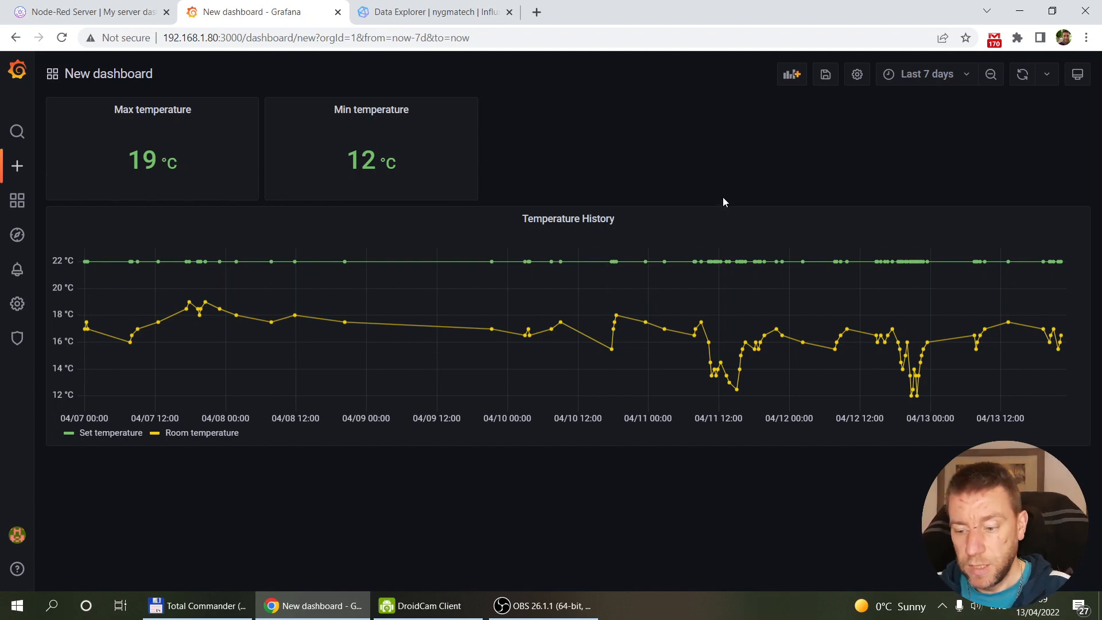
Step: Zoom the Temperature History graph to about 10 April 10:22 through 12 April 04:53, and restore the Last 7 days range
{"action": "left_click_drag", "start_coordinate": [568, 351], "coordinate": [820, 402]}
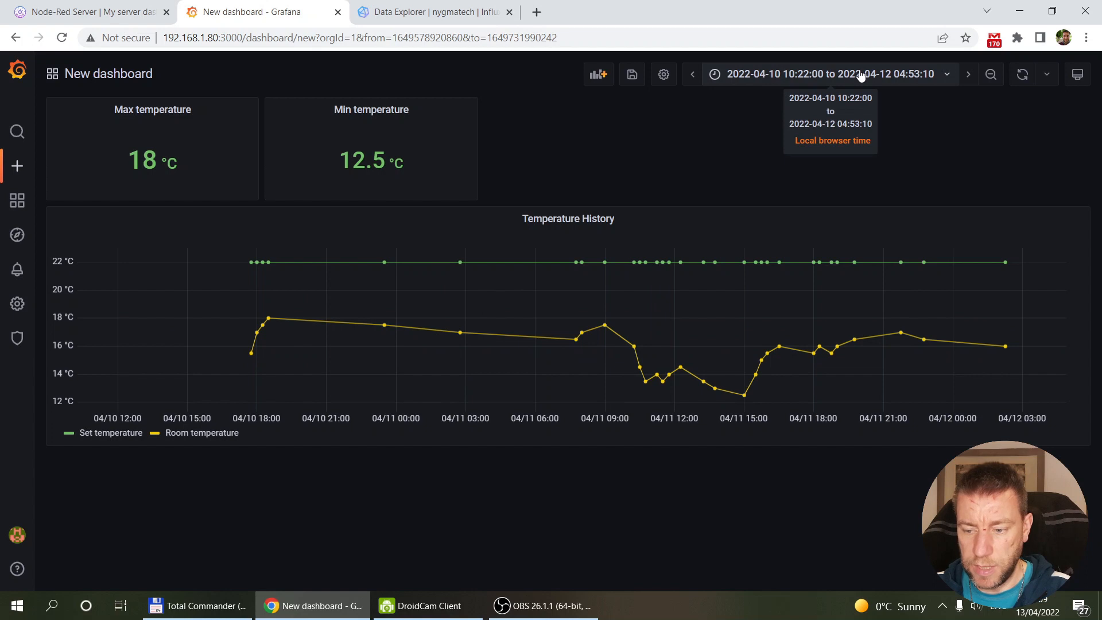
{"action": "left_click", "coordinate": [928, 79]}
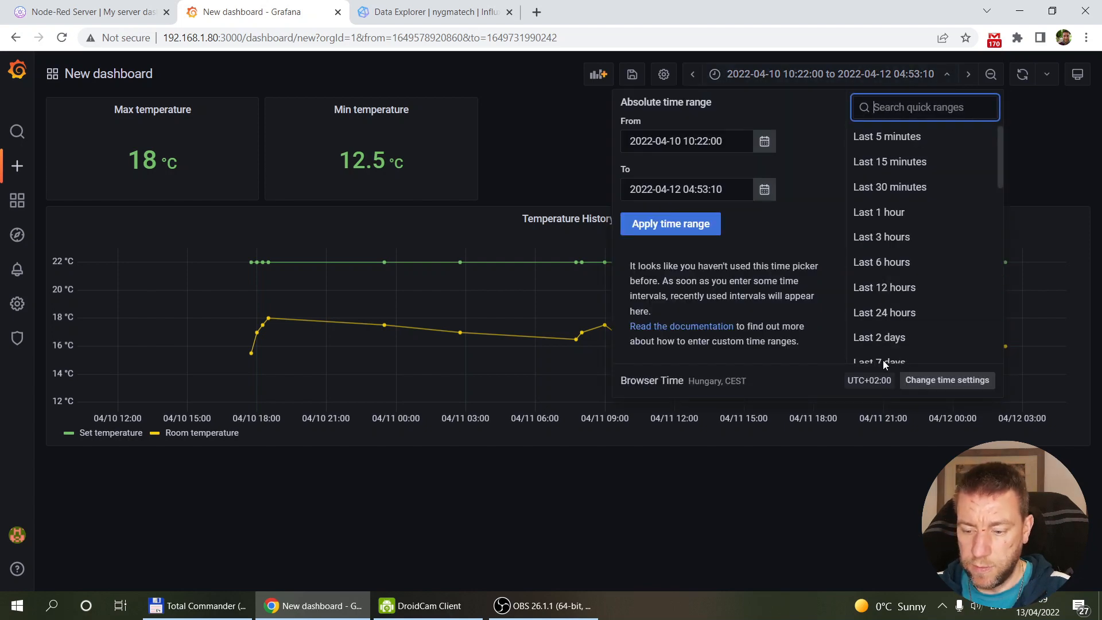
{"action": "scroll", "coordinate": [887, 333], "scroll_direction": "down", "scroll_amount": 3}
{"action": "left_click", "coordinate": [890, 294]}
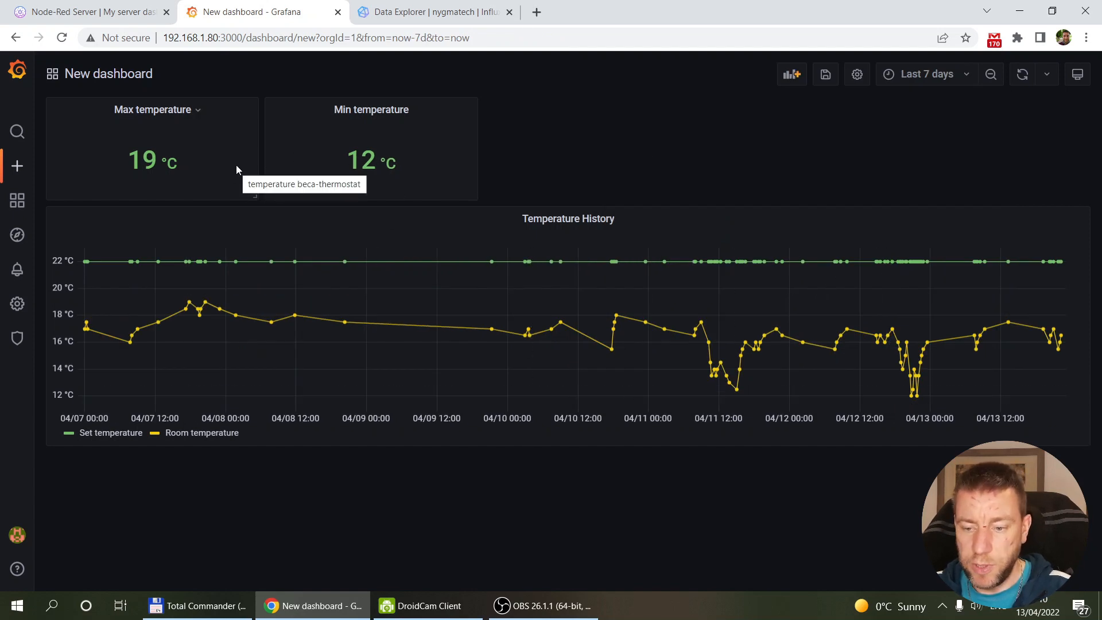
Step: Save the dashboard in the General folder under the name TapHome
{"action": "left_click", "coordinate": [824, 75]}
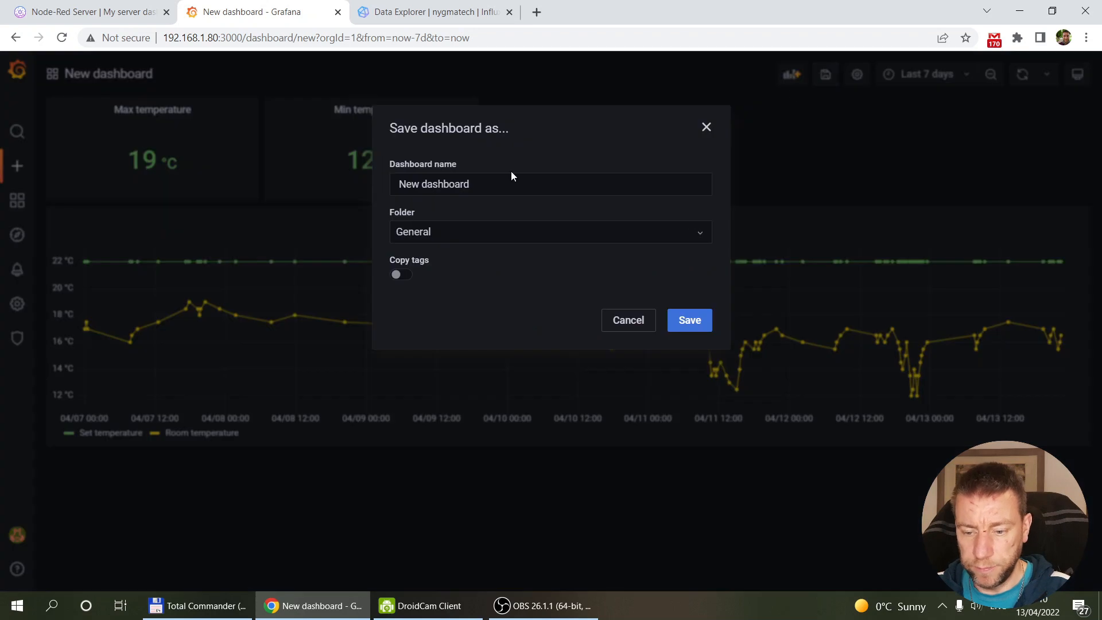
{"action": "triple_click", "coordinate": [487, 184]}
{"action": "type", "text": "Tap"}
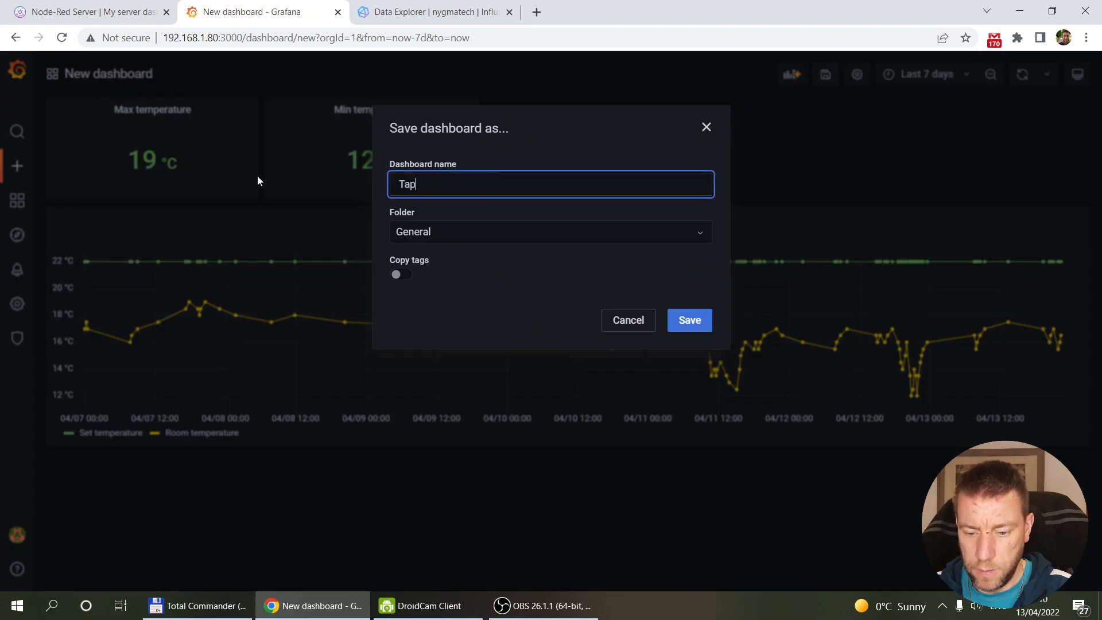
{"action": "type", "text": "Home"}
{"action": "left_click", "coordinate": [701, 324]}
Step: Add a new panel to the TapHome dashboard, and switch to InfluxDB's Data Explorer to show the query in the query builder
{"action": "left_click", "coordinate": [786, 76]}
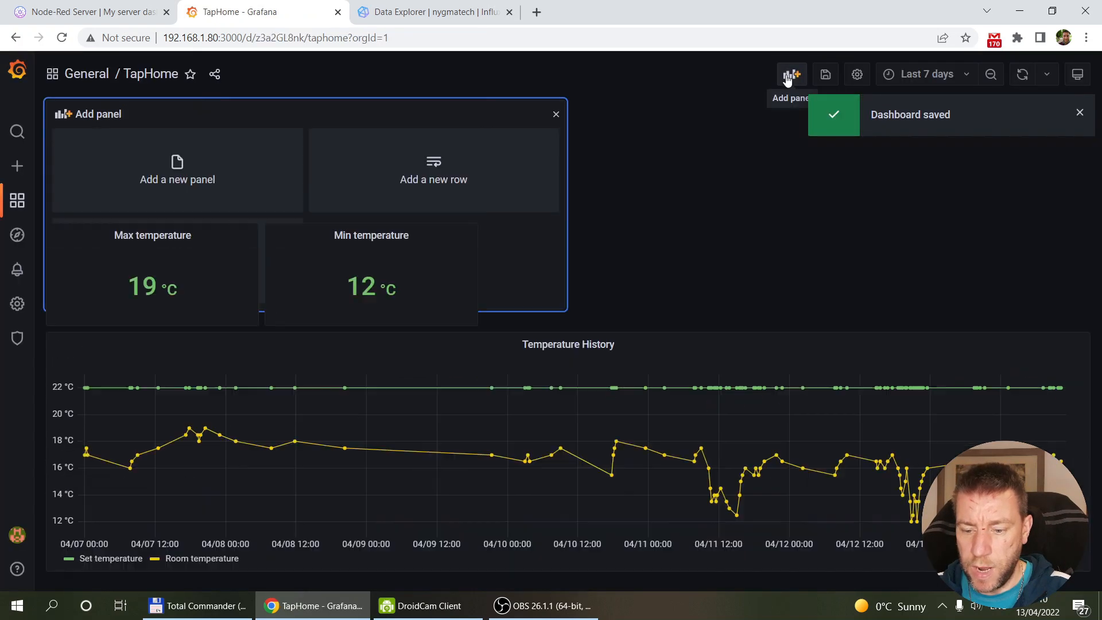
{"action": "left_click", "coordinate": [135, 167]}
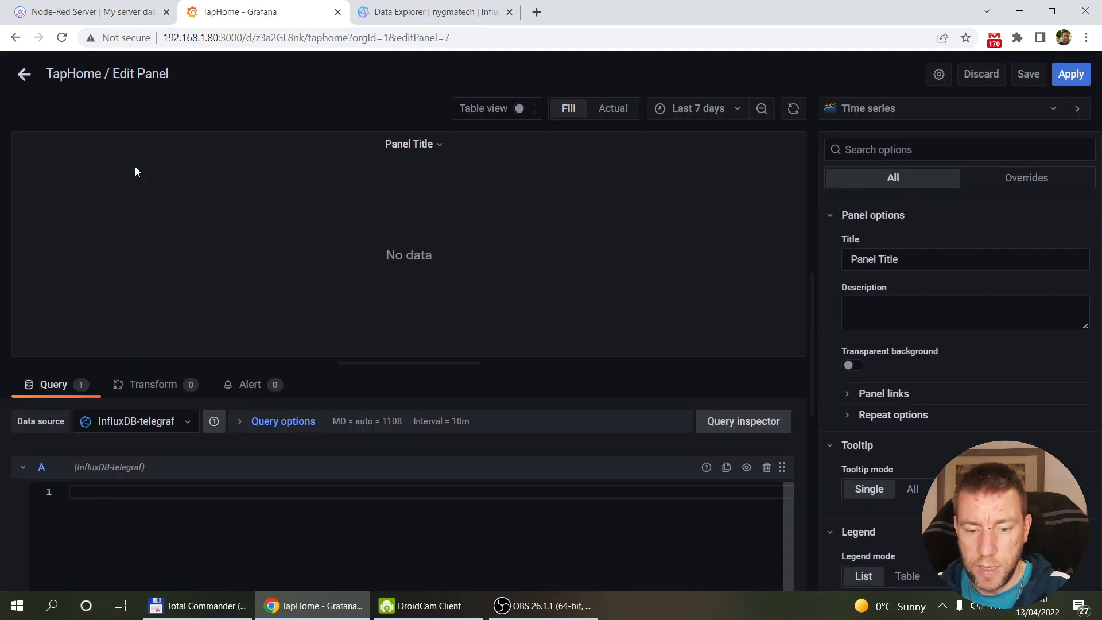
{"action": "left_click", "coordinate": [406, 12]}
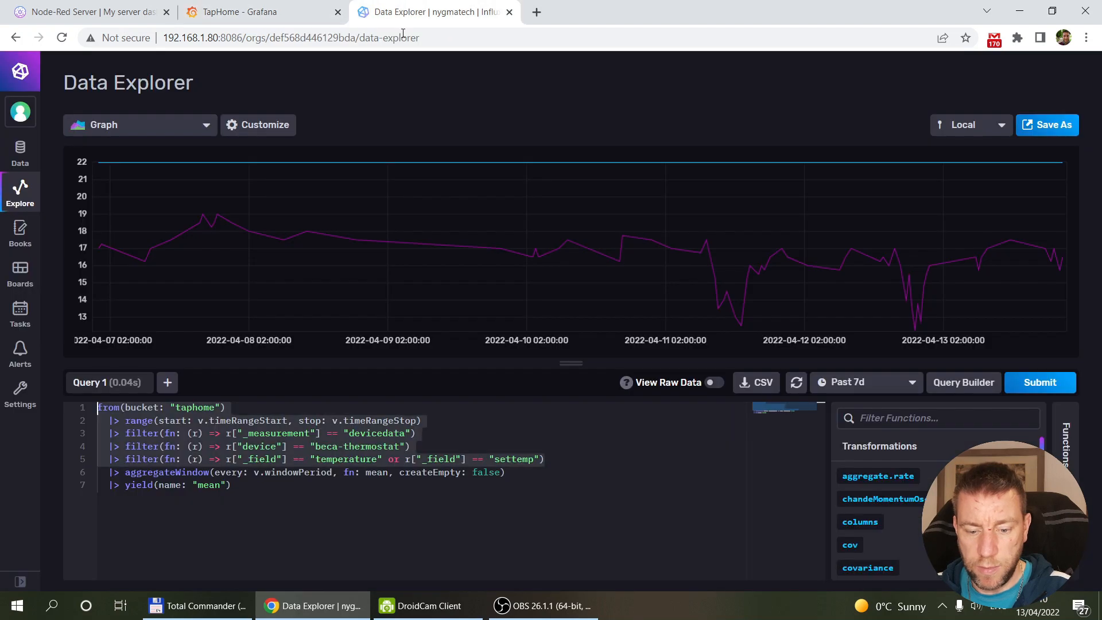
{"action": "left_click", "coordinate": [963, 382]}
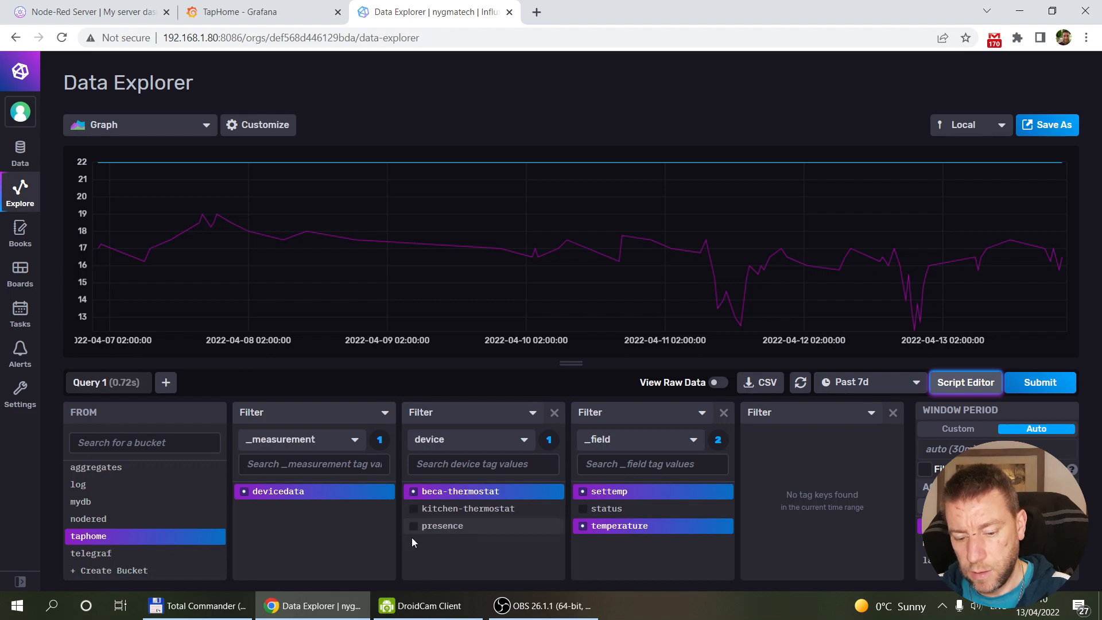
Step: Filter the query on the presence device instead of beca-thermostat and deselect the settemp and temperature fields
{"action": "left_click", "coordinate": [415, 492]}
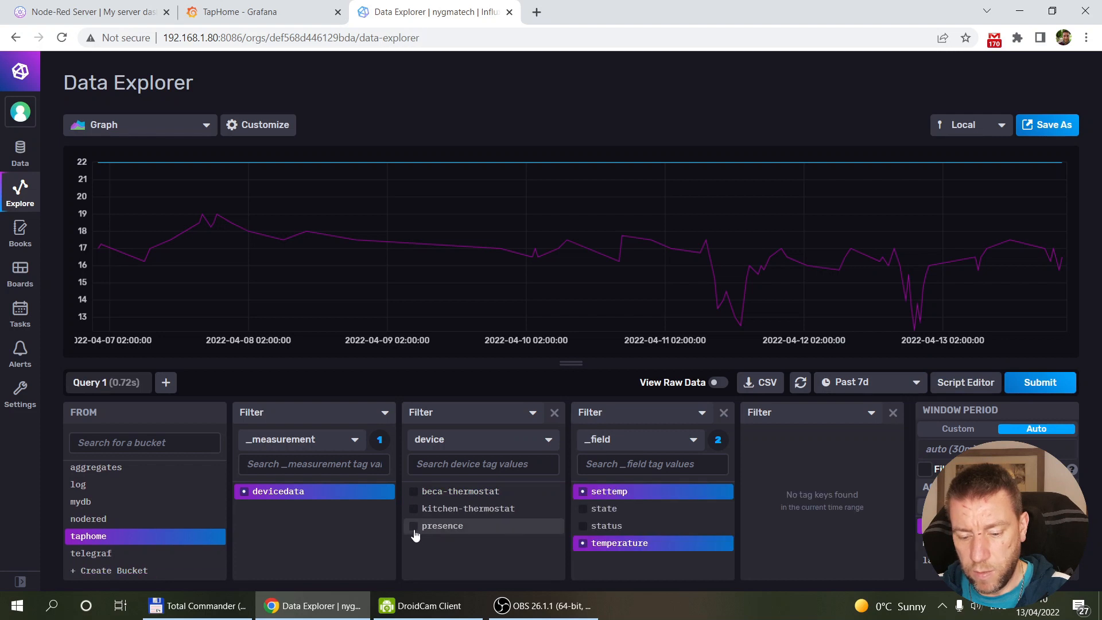
{"action": "left_click", "coordinate": [412, 528]}
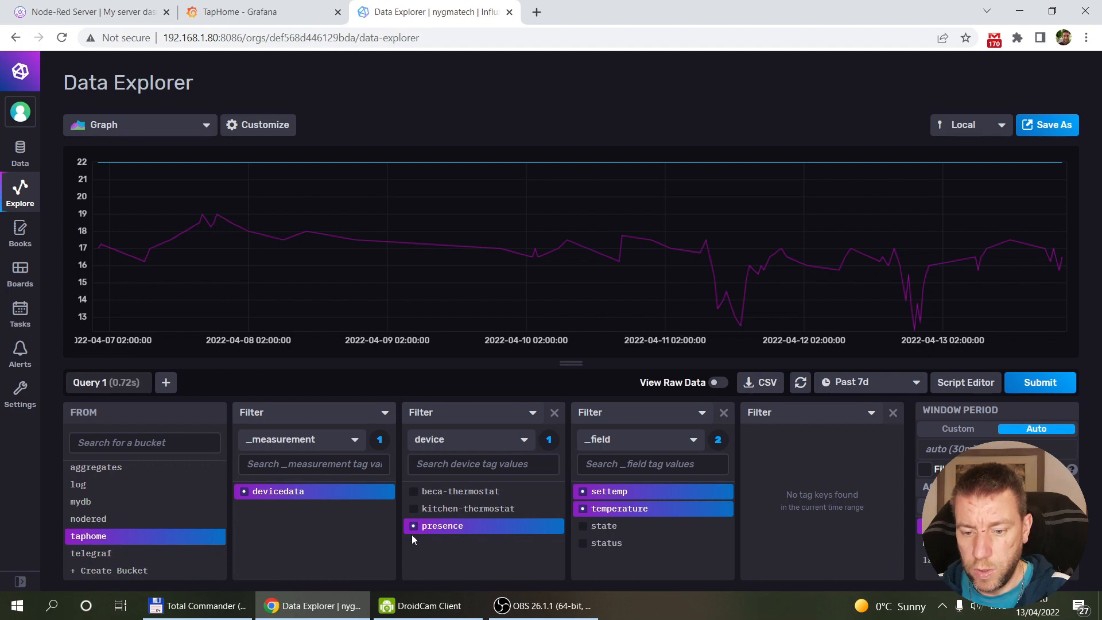
{"action": "left_click", "coordinate": [579, 508]}
{"action": "left_click", "coordinate": [580, 491]}
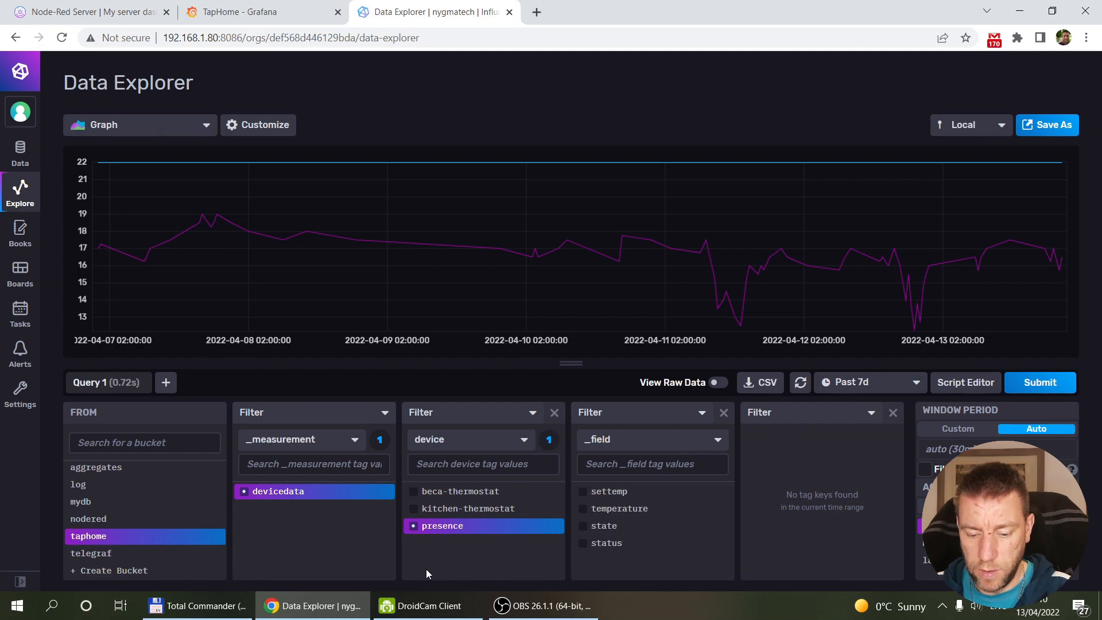
Step: Open the Node-RED editor from the server dashboard and go to the TapHome flow by searching for "taph"
{"action": "key", "text": "alt+space"}
{"action": "type", "text": "tap"}
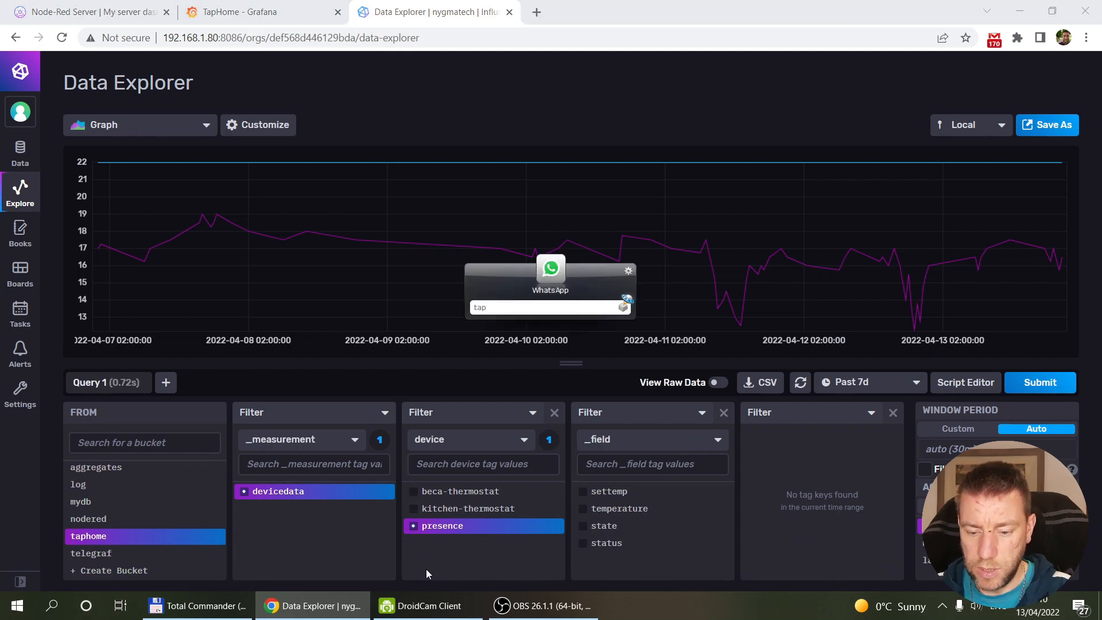
{"action": "left_click", "coordinate": [123, 8]}
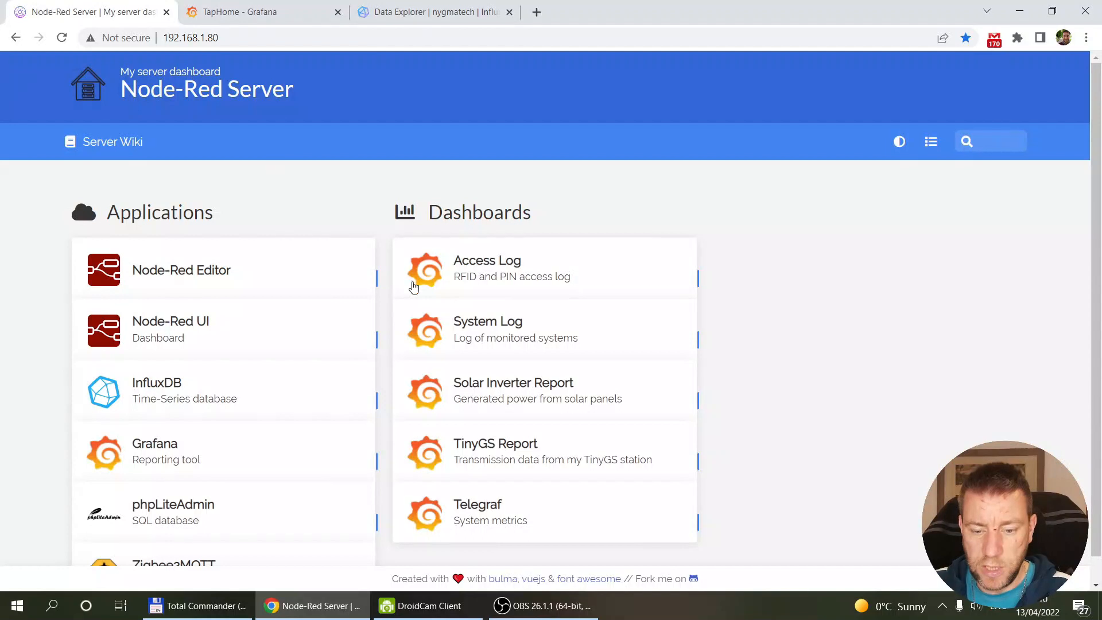
{"action": "left_click", "coordinate": [184, 254]}
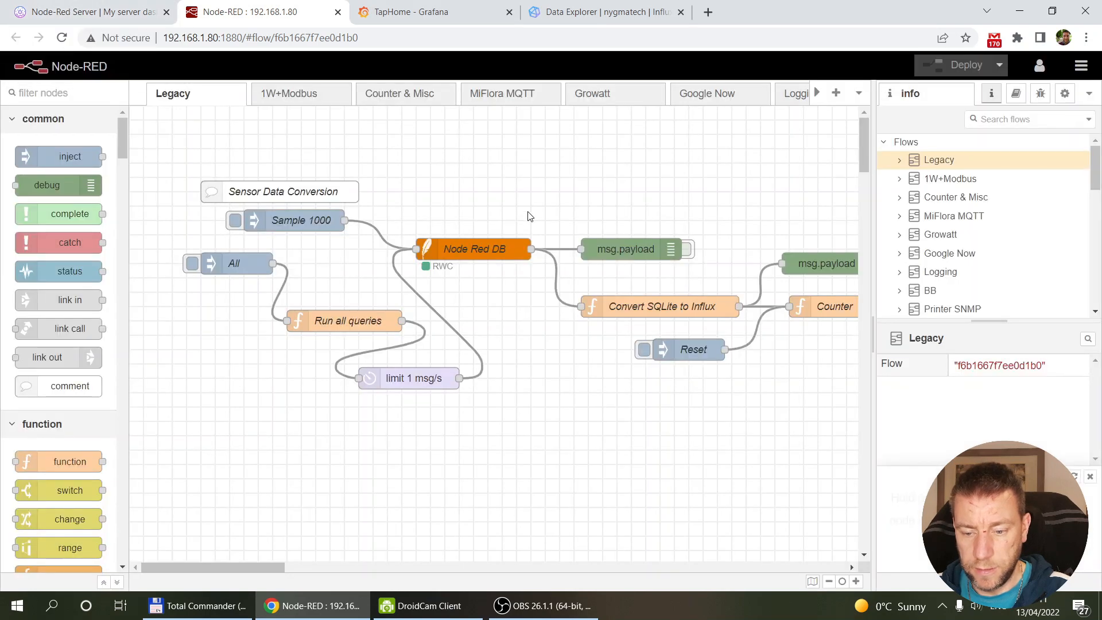
{"action": "key", "text": "ctrl+f"}
{"action": "type", "text": "t"}
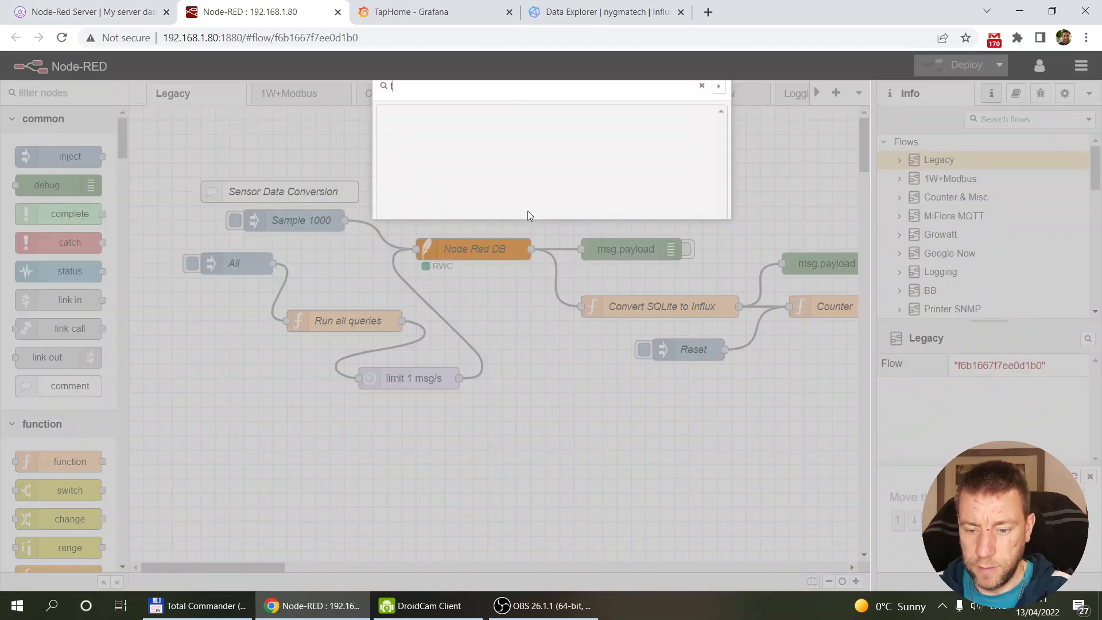
{"action": "type", "text": "aph"}
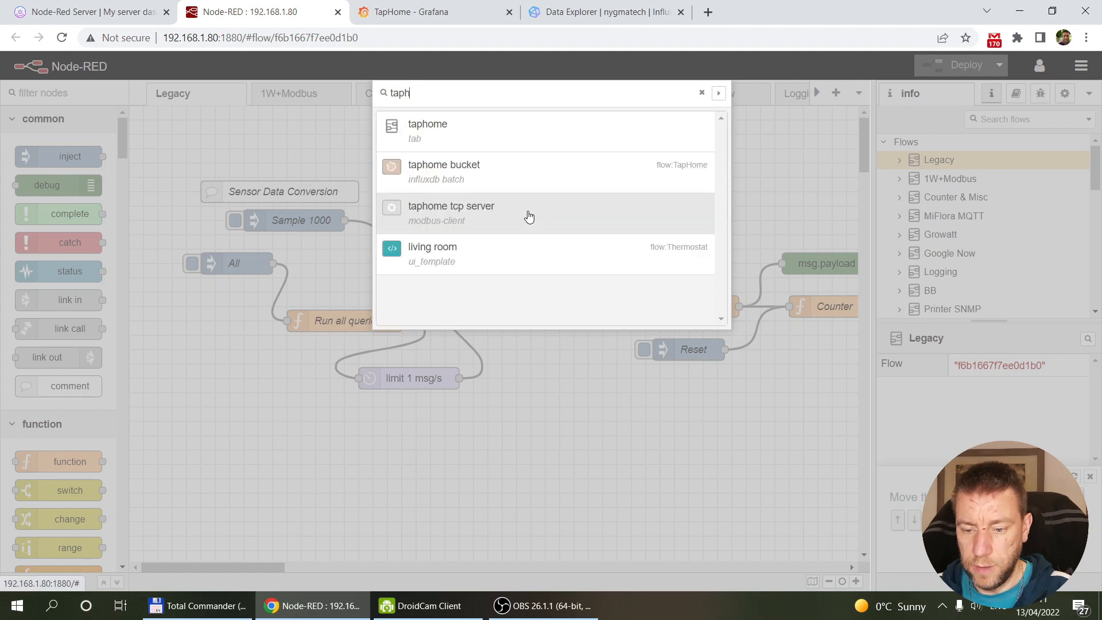
{"action": "left_click", "coordinate": [474, 136]}
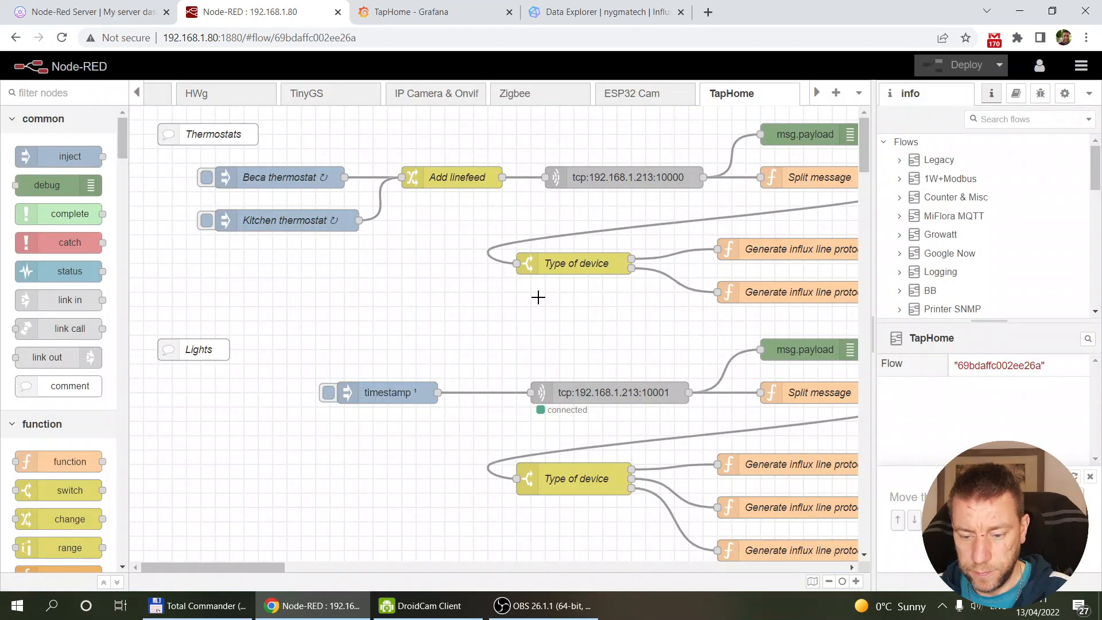
Step: Examine the rules of the Type of device switch node in the Lights flow and close it without changes
{"action": "scroll", "coordinate": [534, 297], "scroll_direction": "down", "scroll_amount": 3}
{"action": "scroll", "coordinate": [534, 297], "scroll_direction": "up", "scroll_amount": 1}
{"action": "scroll", "coordinate": [534, 298], "scroll_direction": "up", "scroll_amount": 3}
{"action": "left_click_drag", "start_coordinate": [222, 567], "coordinate": [286, 564]}
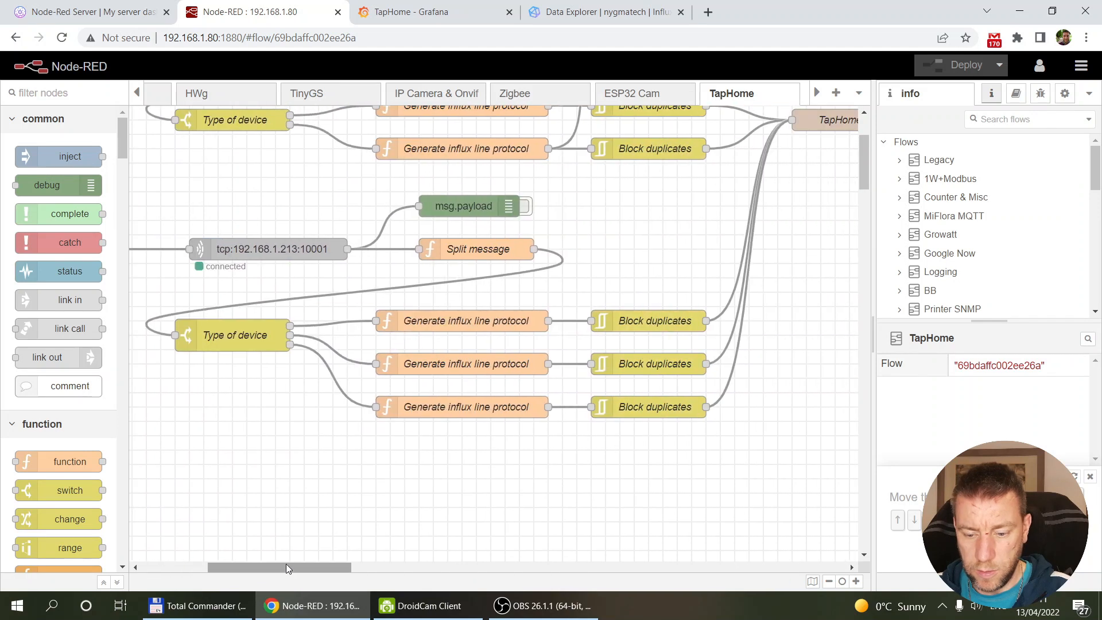
{"action": "left_click", "coordinate": [224, 338]}
{"action": "double_click", "coordinate": [223, 337]}
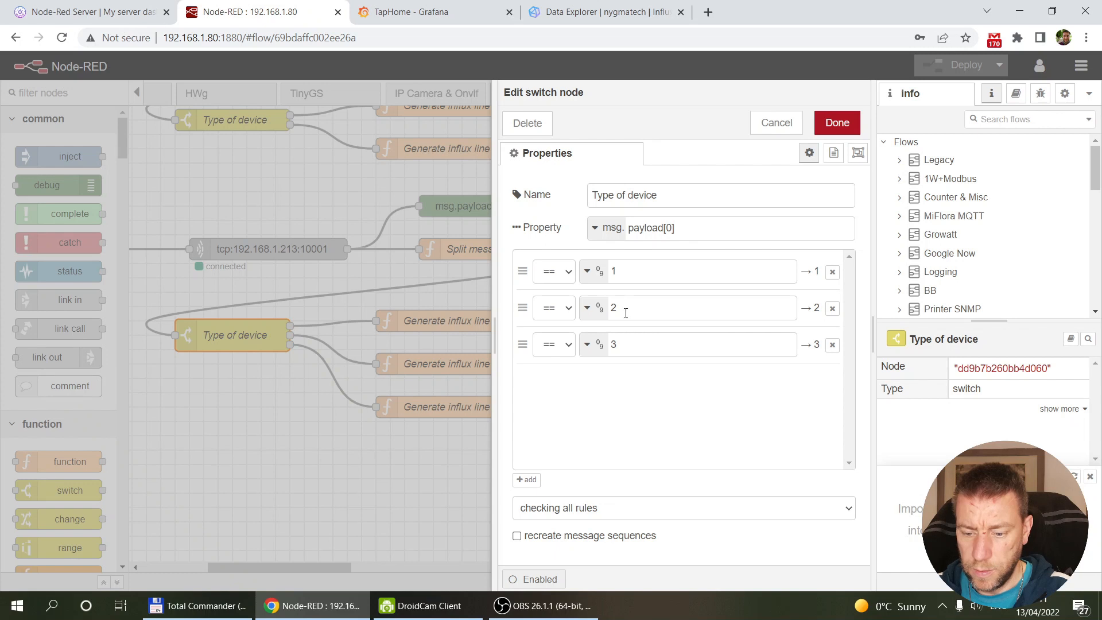
{"action": "left_click", "coordinate": [777, 123]}
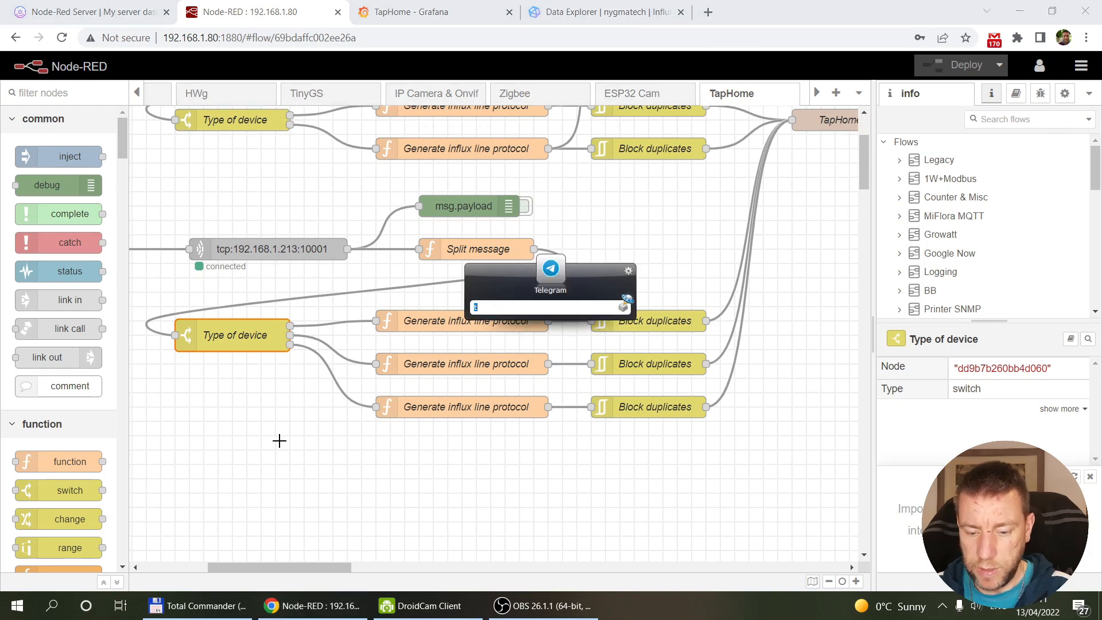
Step: Launch the TapHome Next app and show the debug messages in Node-RED
{"action": "type", "text": "taphome"}
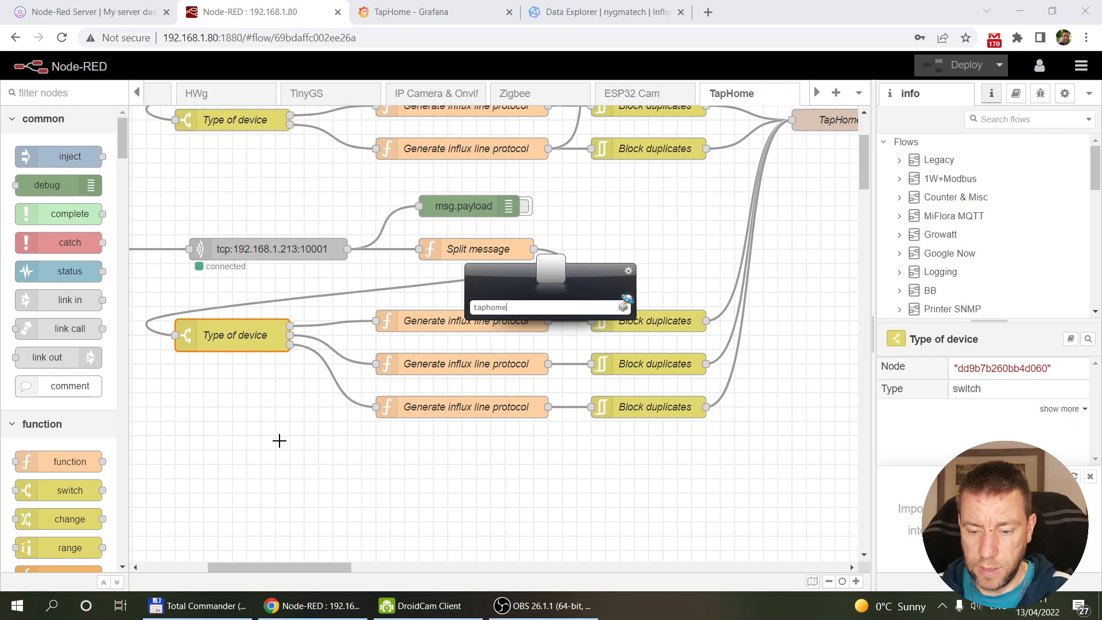
{"action": "key", "text": "Return"}
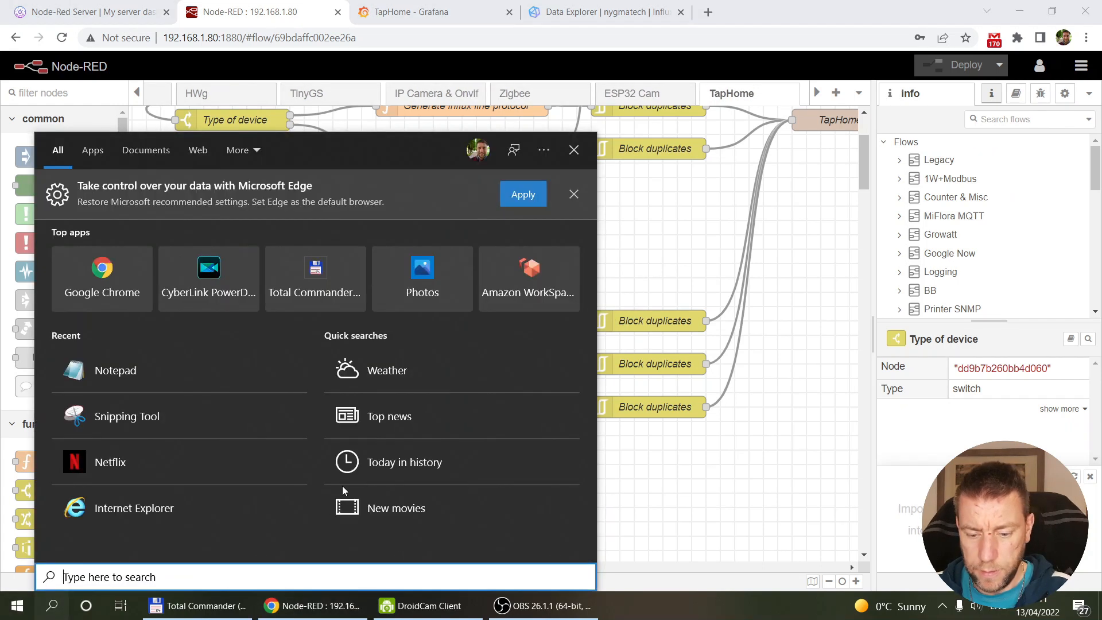
{"action": "type", "text": "tap"}
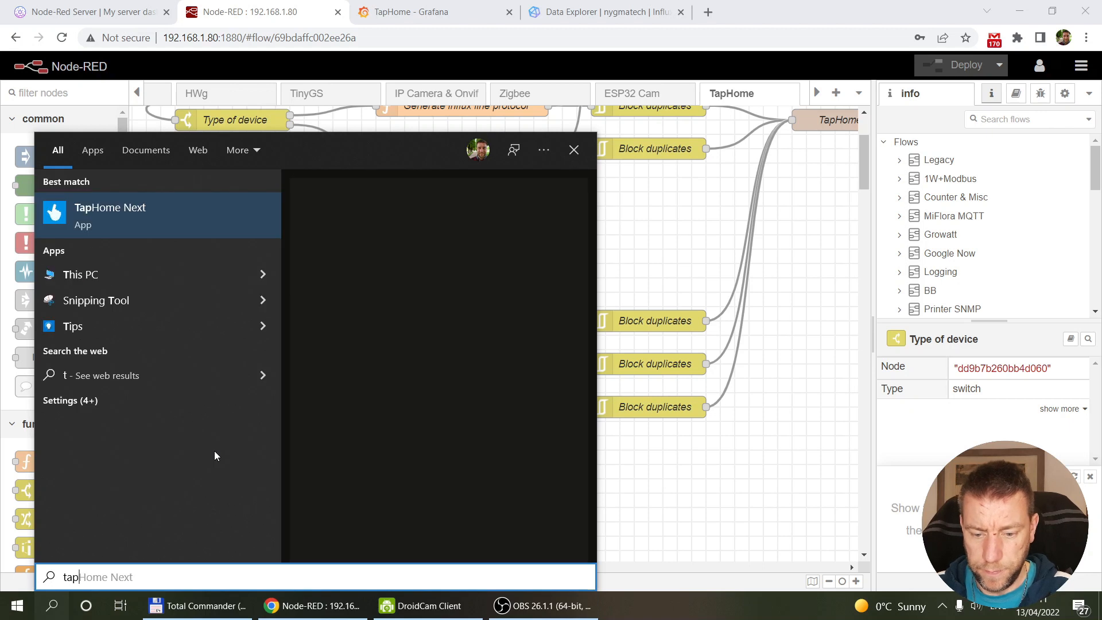
{"action": "left_click", "coordinate": [145, 209]}
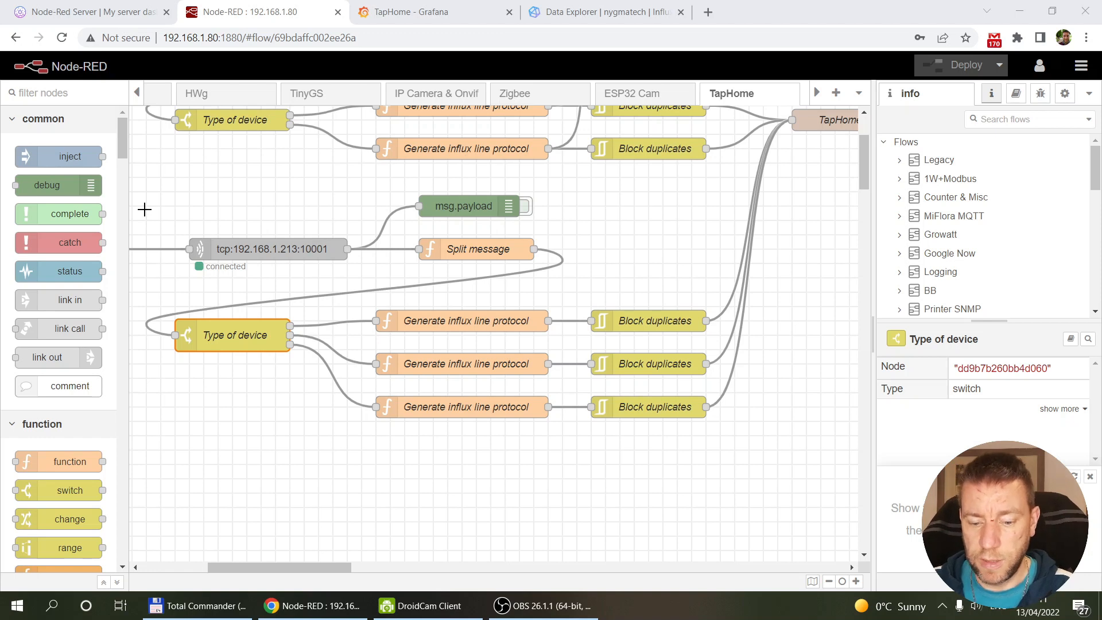
{"action": "left_click", "coordinate": [1040, 93]}
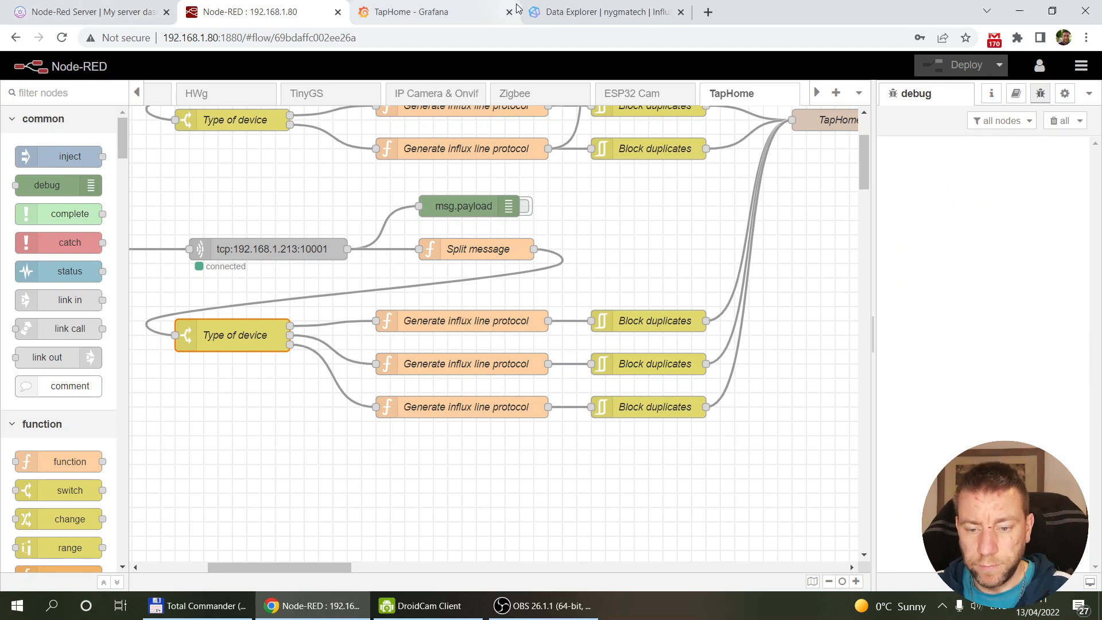
Step: Switch to the TapHome app and trigger the Kitchen Light Switch and Living Room Light Switch repeatedly to toggle both lights
{"action": "left_click", "coordinate": [542, 11]}
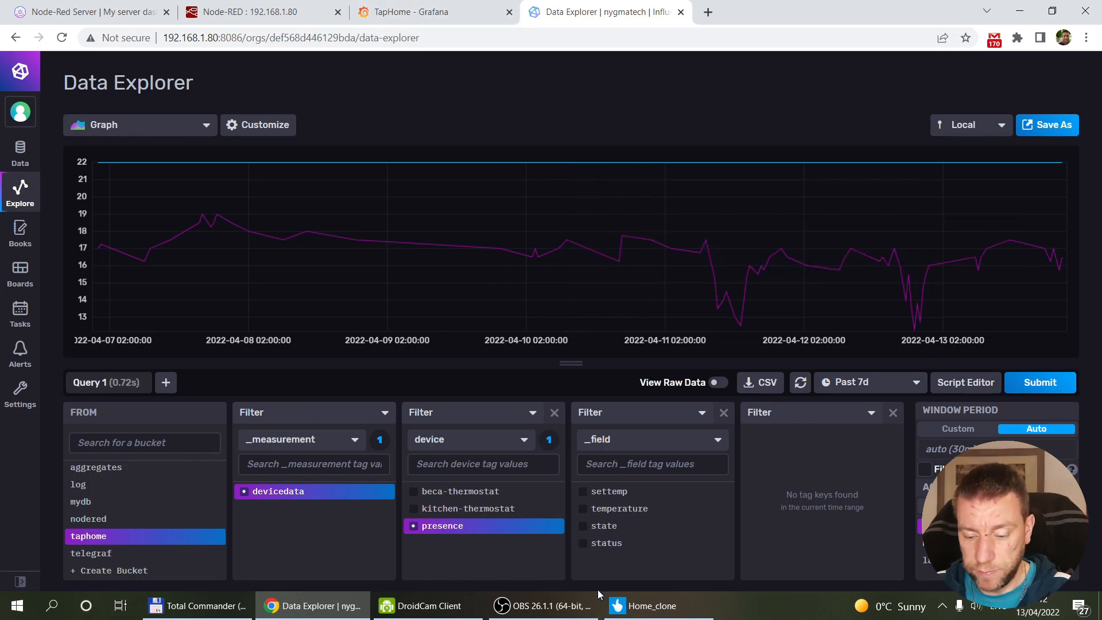
{"action": "left_click", "coordinate": [651, 606]}
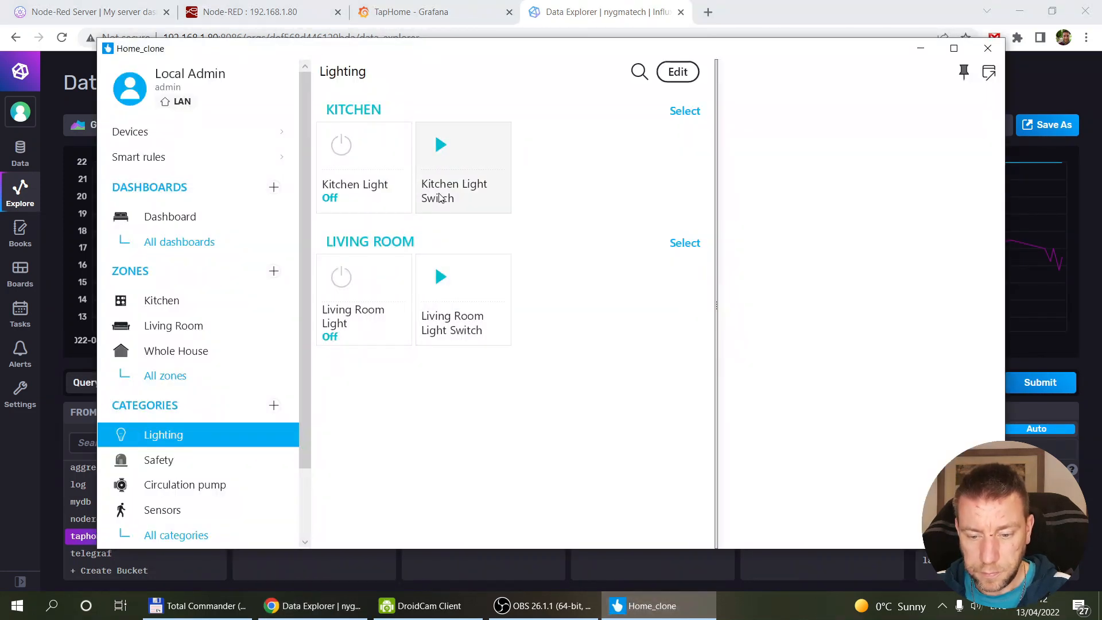
{"action": "left_click", "coordinate": [469, 166]}
{"action": "left_click", "coordinate": [466, 295]}
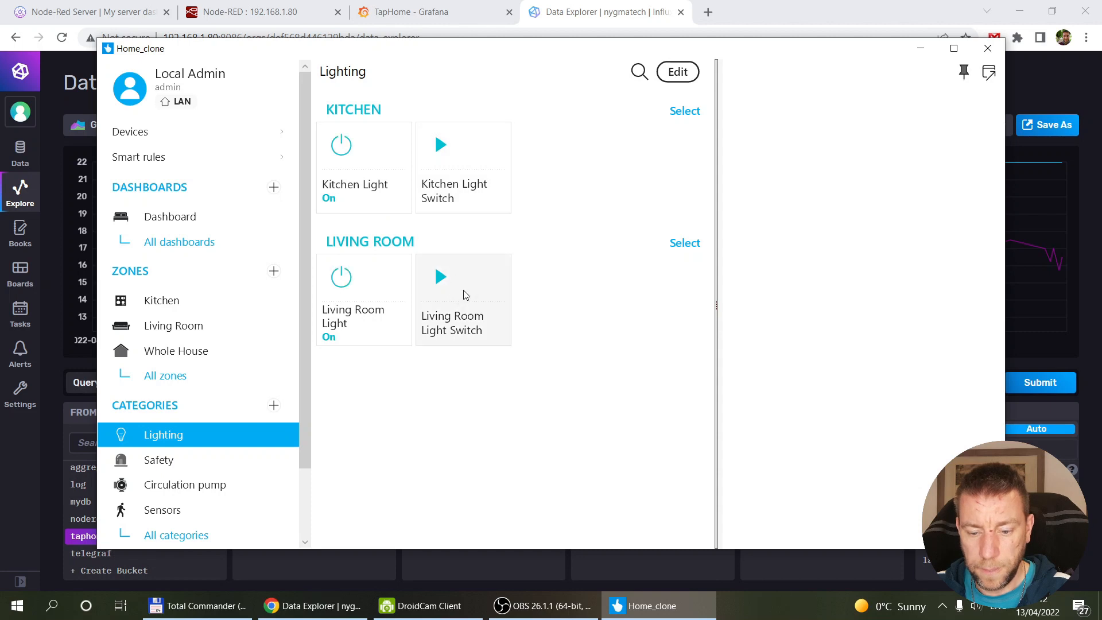
{"action": "left_click", "coordinate": [457, 178]}
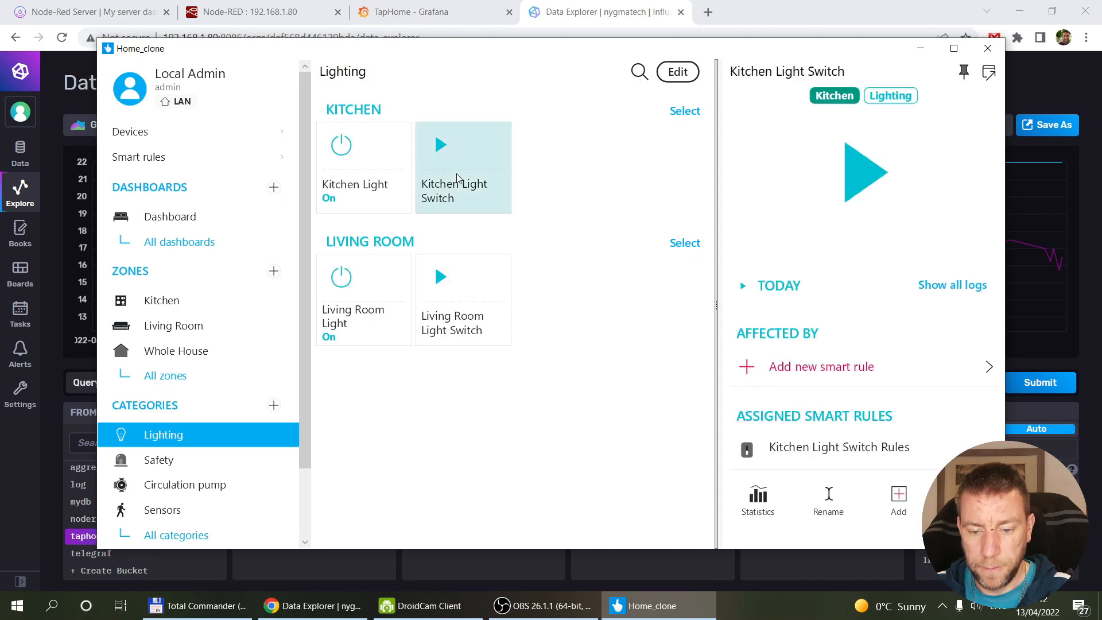
{"action": "left_click", "coordinate": [452, 282]}
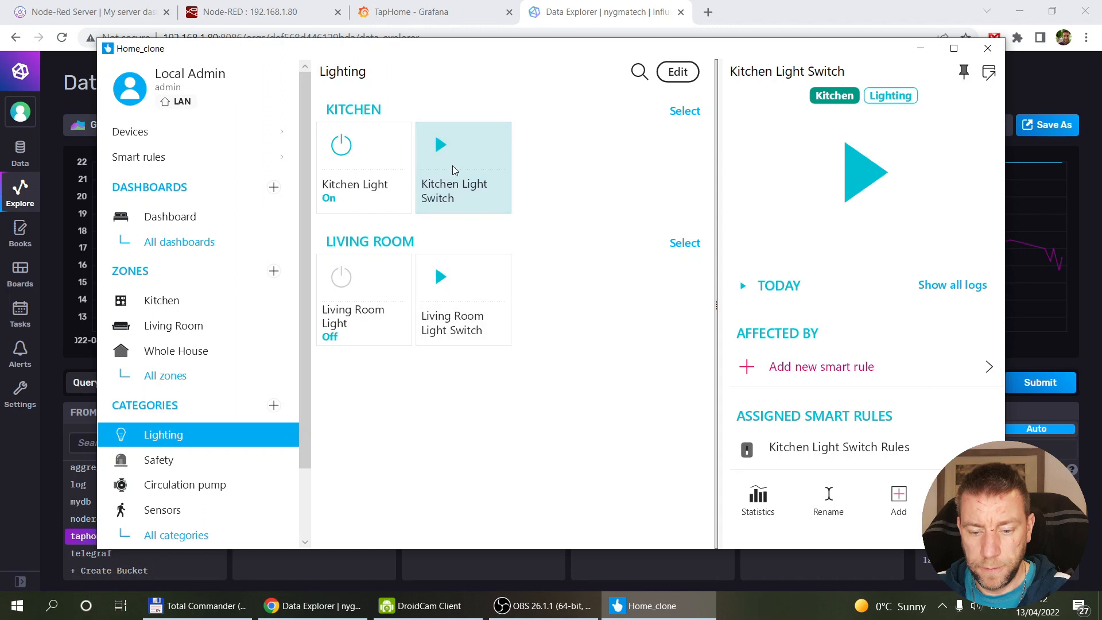
{"action": "left_click", "coordinate": [457, 151]}
Step: Return to InfluxDB's Data Explorer, run the presence query on the state field, and view its raw data
{"action": "left_click", "coordinate": [802, 7]}
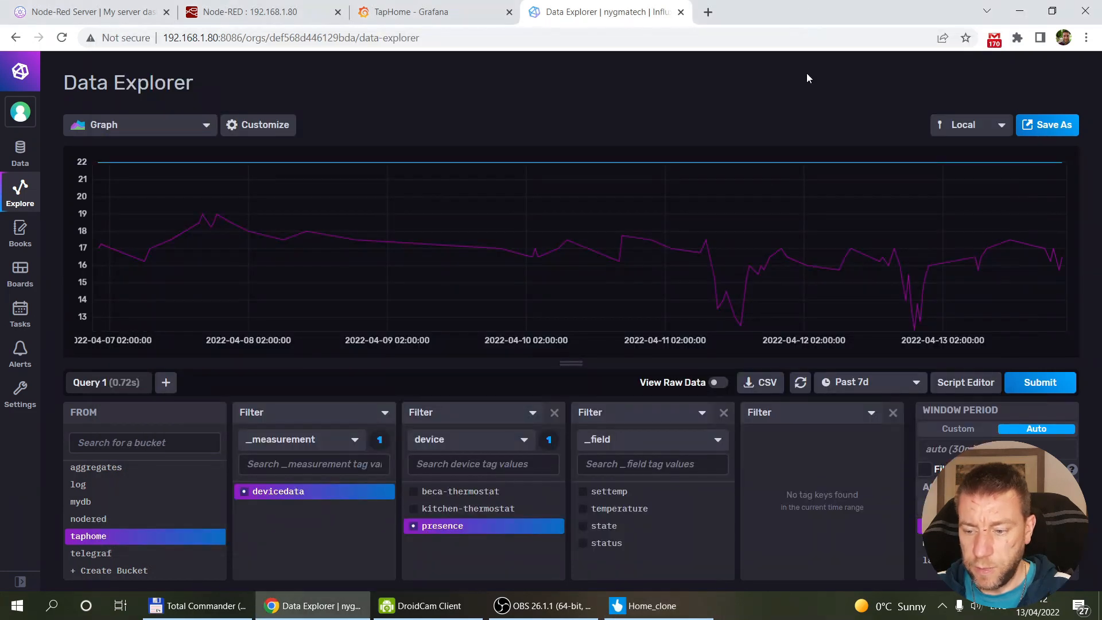
{"action": "left_click", "coordinate": [808, 385]}
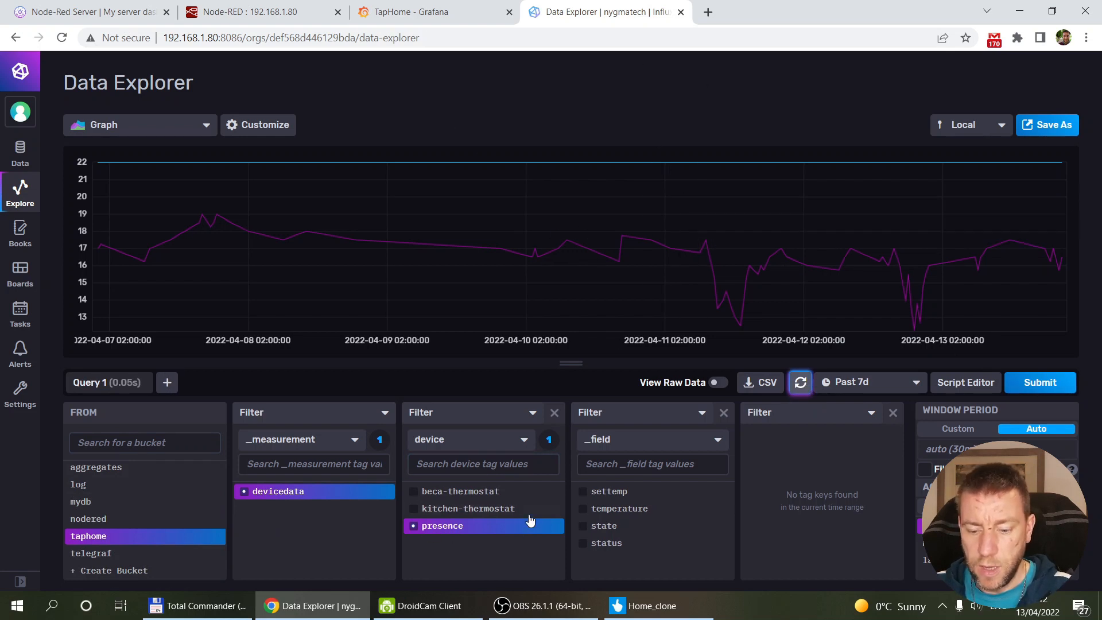
{"action": "left_click", "coordinate": [586, 526]}
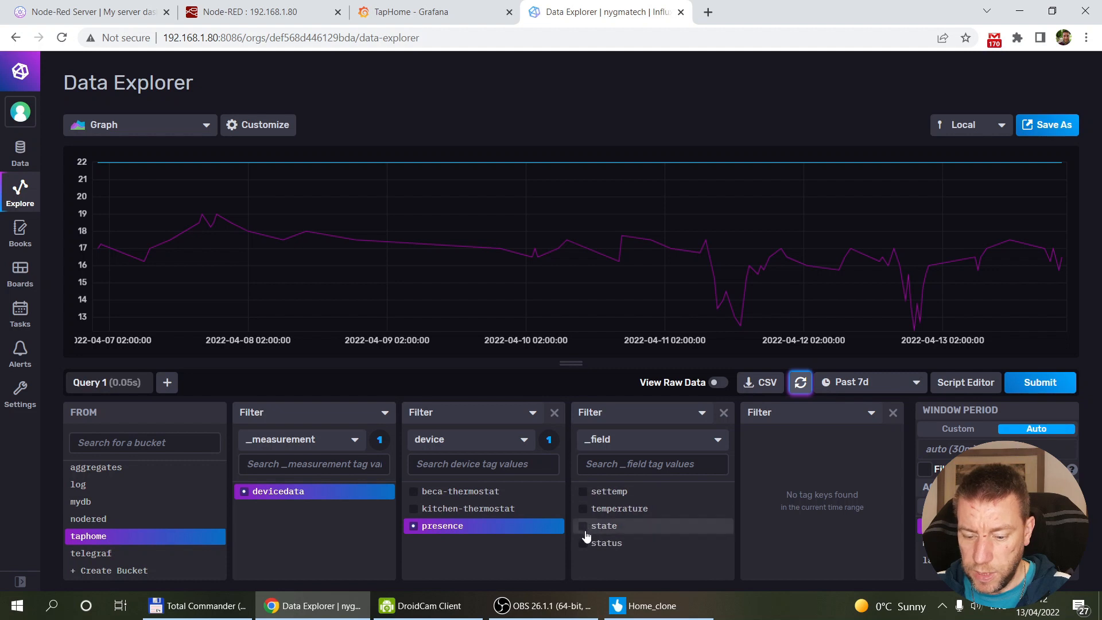
{"action": "left_click", "coordinate": [1018, 386]}
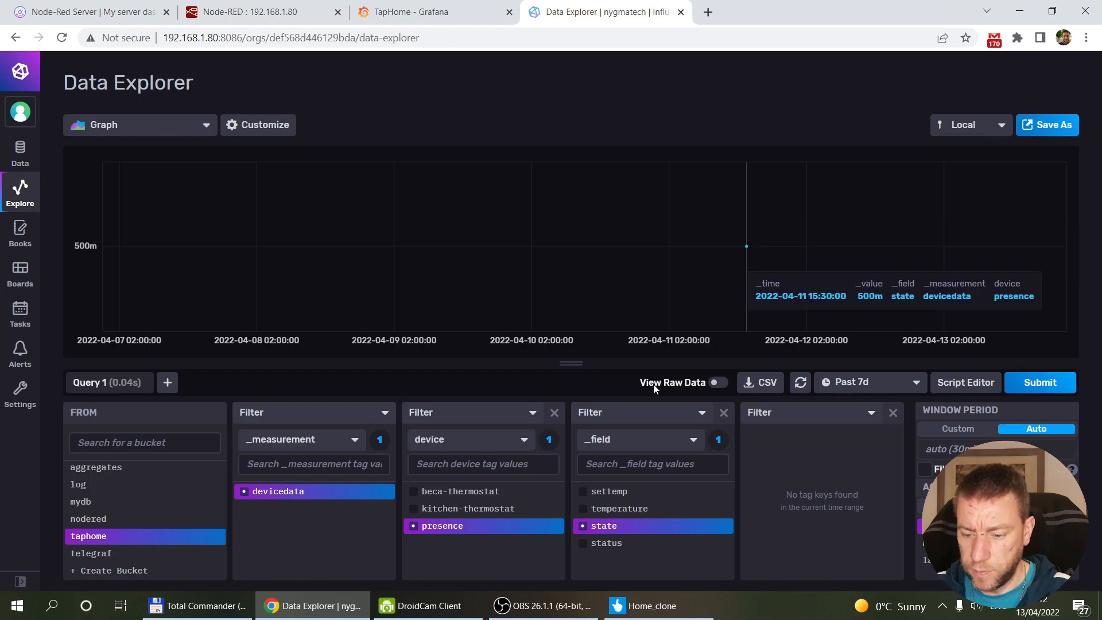
{"action": "left_click", "coordinate": [717, 385]}
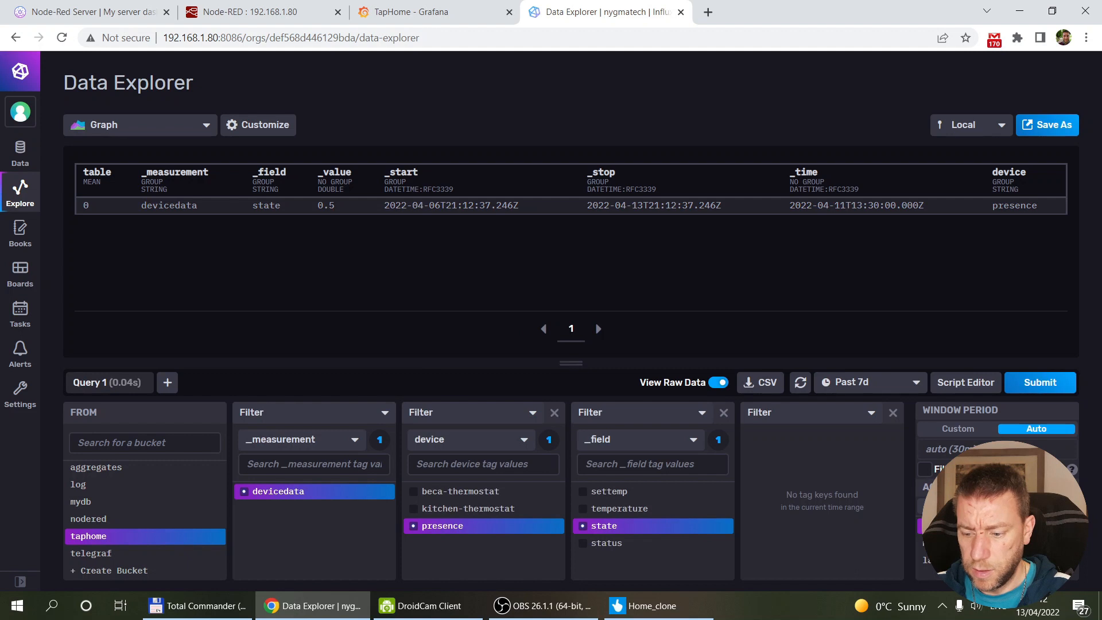
Step: Set the window period to custom, open the query as a script, and delete its aggregateWindow and yield lines
{"action": "left_click", "coordinate": [958, 430]}
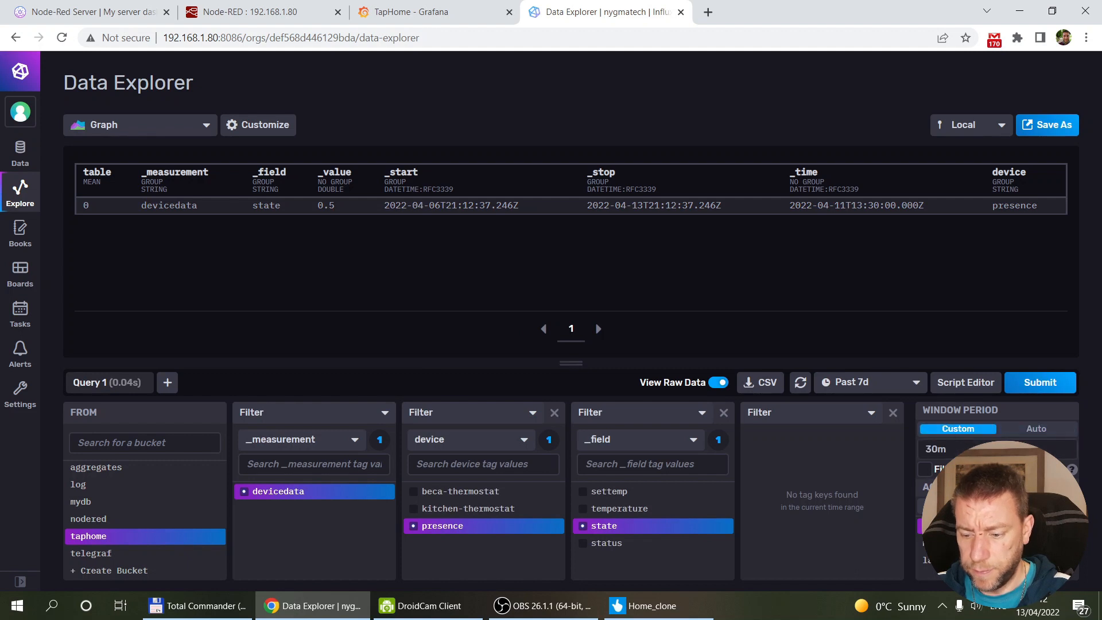
{"action": "left_click", "coordinate": [948, 389]}
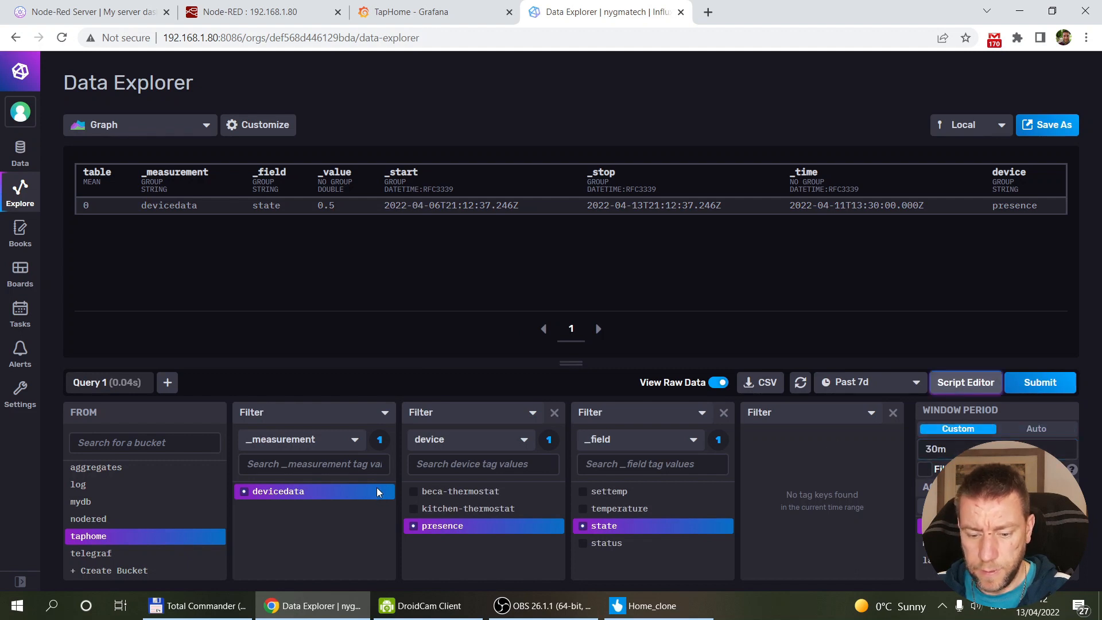
{"action": "left_click_drag", "start_coordinate": [229, 485], "coordinate": [37, 477]}
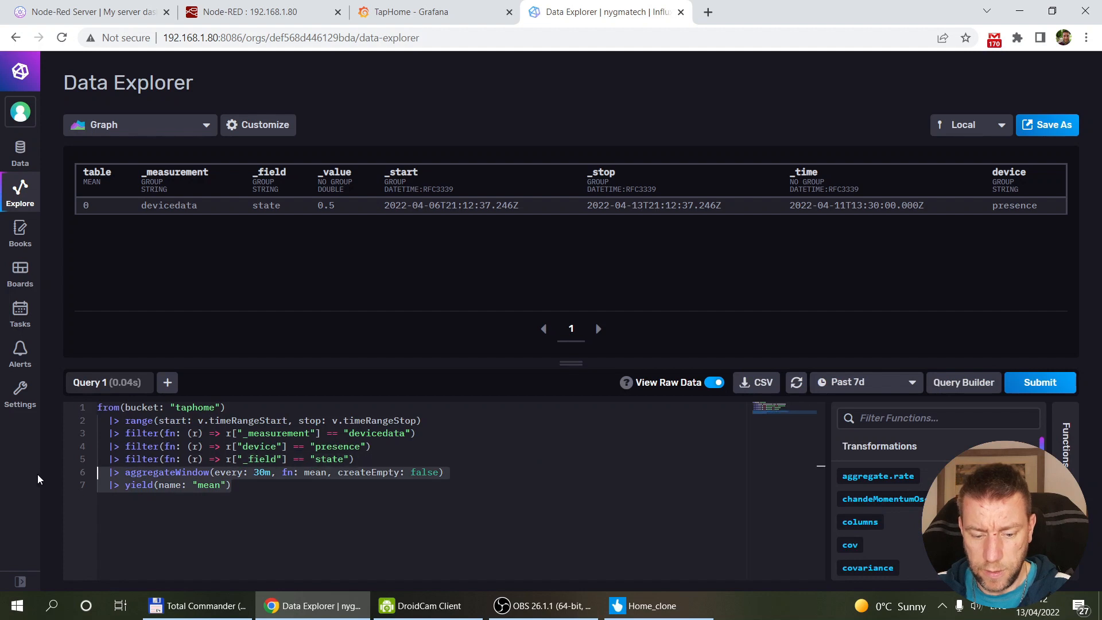
{"action": "key", "text": "BackSpace"}
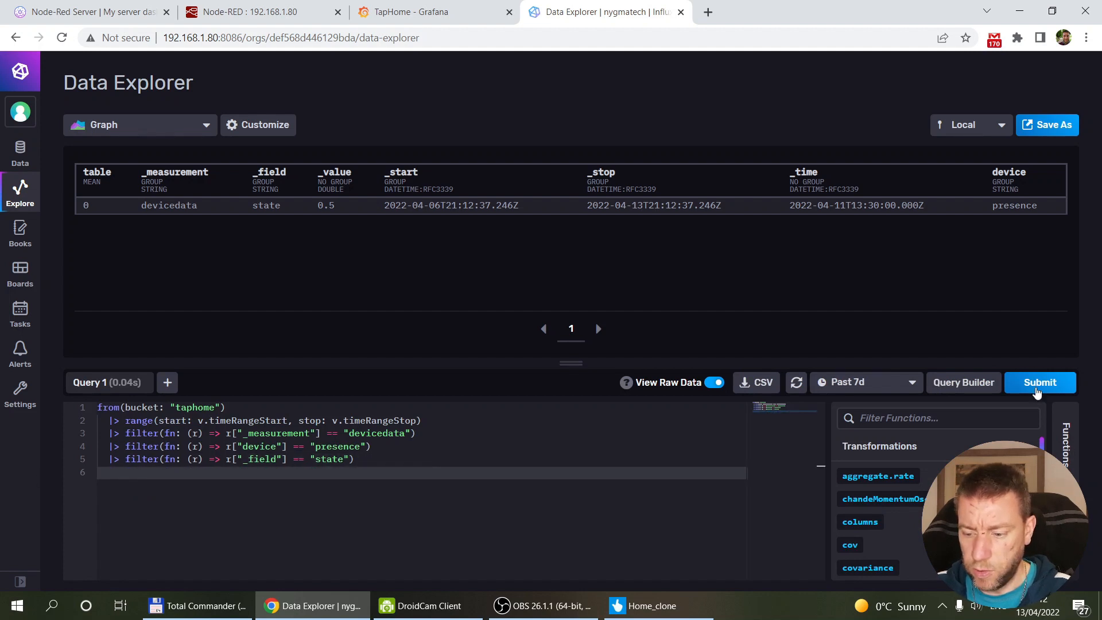
Step: Run the trimmed presence query and add a duplicate of its _field filter line at the end of the script
{"action": "left_click", "coordinate": [1036, 384]}
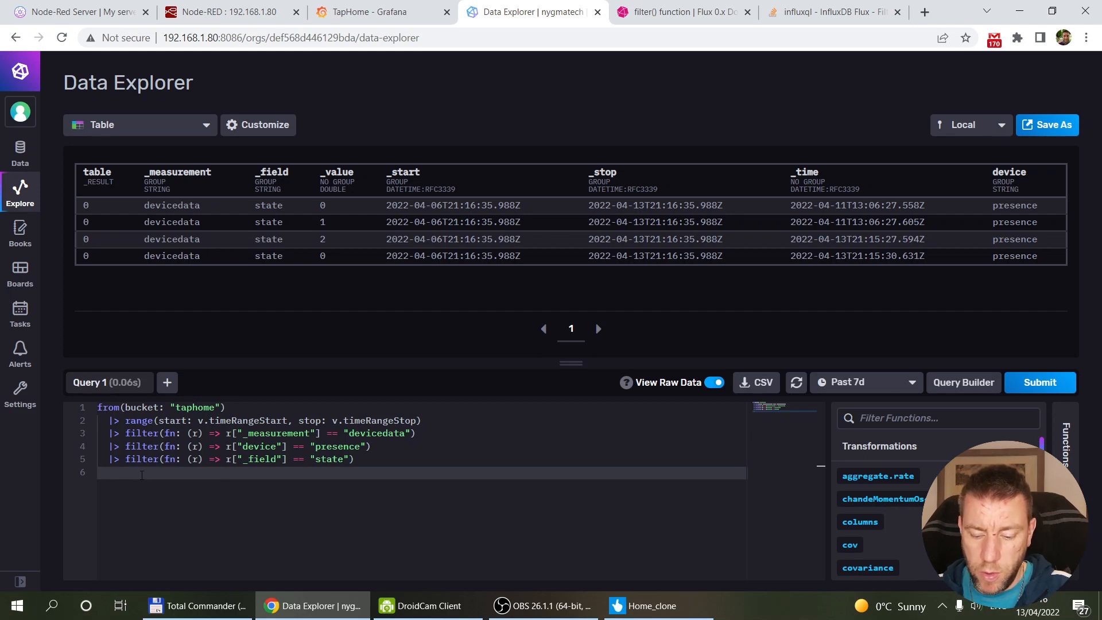
{"action": "type", "text": "|"}
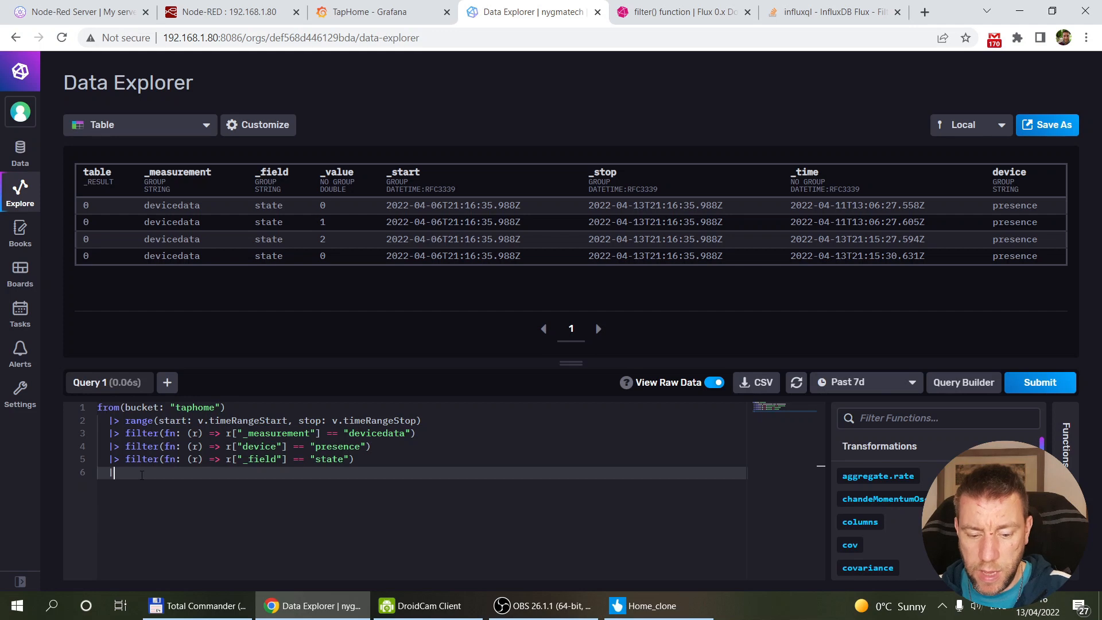
{"action": "type", "text": "> filter"}
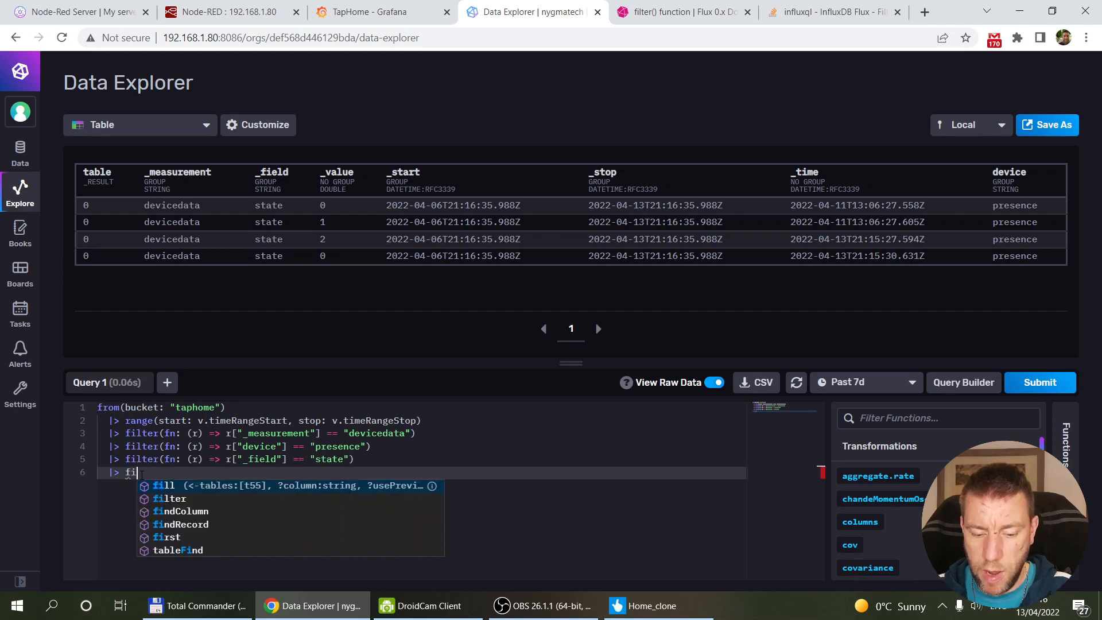
{"action": "left_click_drag", "start_coordinate": [379, 458], "coordinate": [125, 459]}
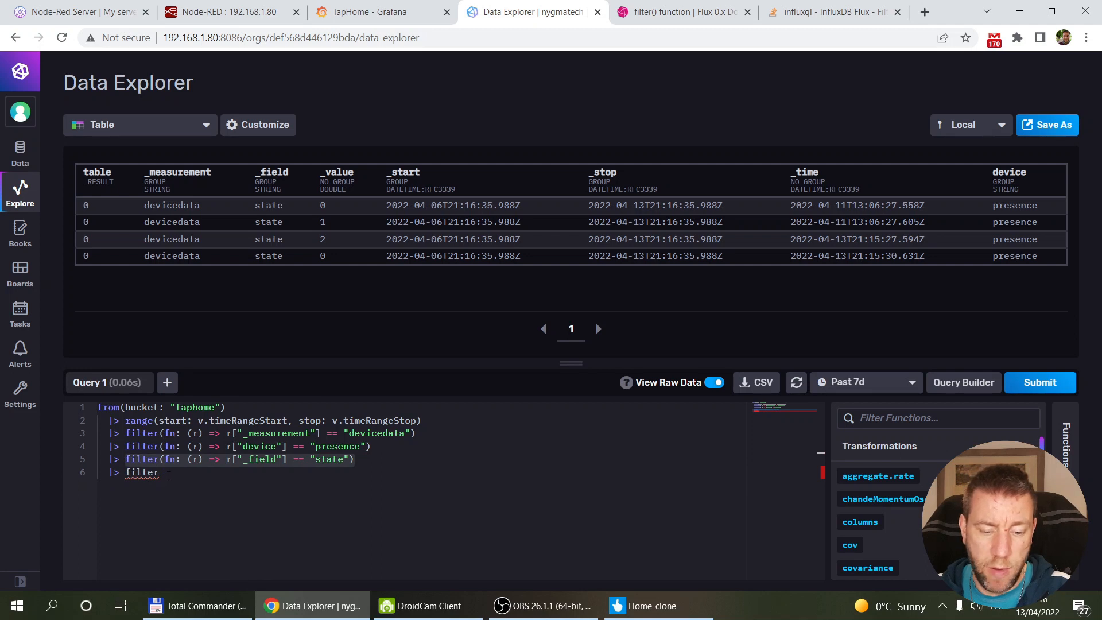
{"action": "key", "text": "ctrl+c"}
{"action": "double_click", "coordinate": [169, 473]}
{"action": "key", "text": "ctrl+v"}
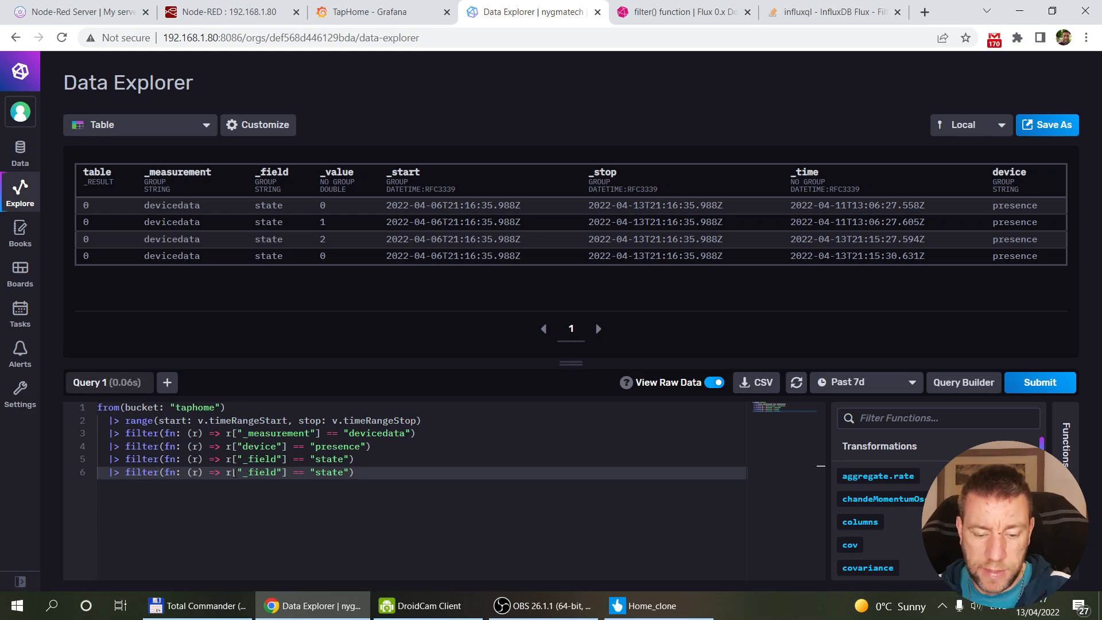
Step: Change the duplicated filter's condition to r["_value"] == 1 and run the query
{"action": "left_click_drag", "start_coordinate": [248, 473], "coordinate": [277, 473]}
{"action": "type", "text": "value"}
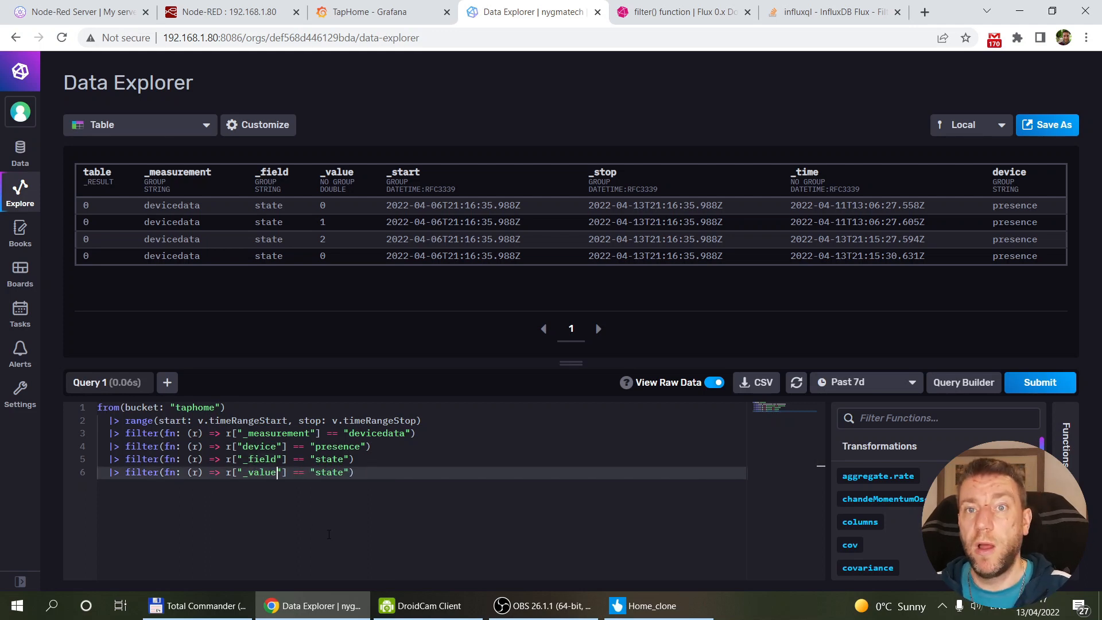
{"action": "double_click", "coordinate": [328, 472]}
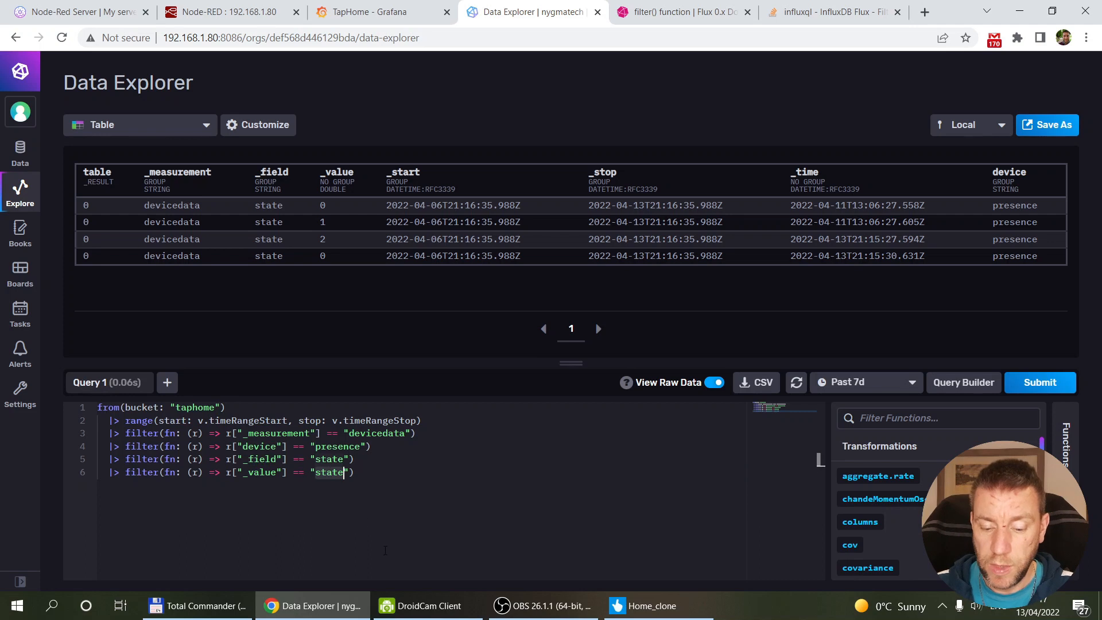
{"action": "key", "text": "Right"}
{"action": "key", "text": "Right"}
{"action": "key", "text": "BackSpace"}
{"action": "key", "text": "BackSpace"}
{"action": "key", "text": "BackSpace"}
{"action": "key", "text": "BackSpace"}
{"action": "key", "text": "BackSpace"}
{"action": "key", "text": "BackSpace"}
{"action": "key", "text": "BackSpace"}
{"action": "type", "text": "1"}
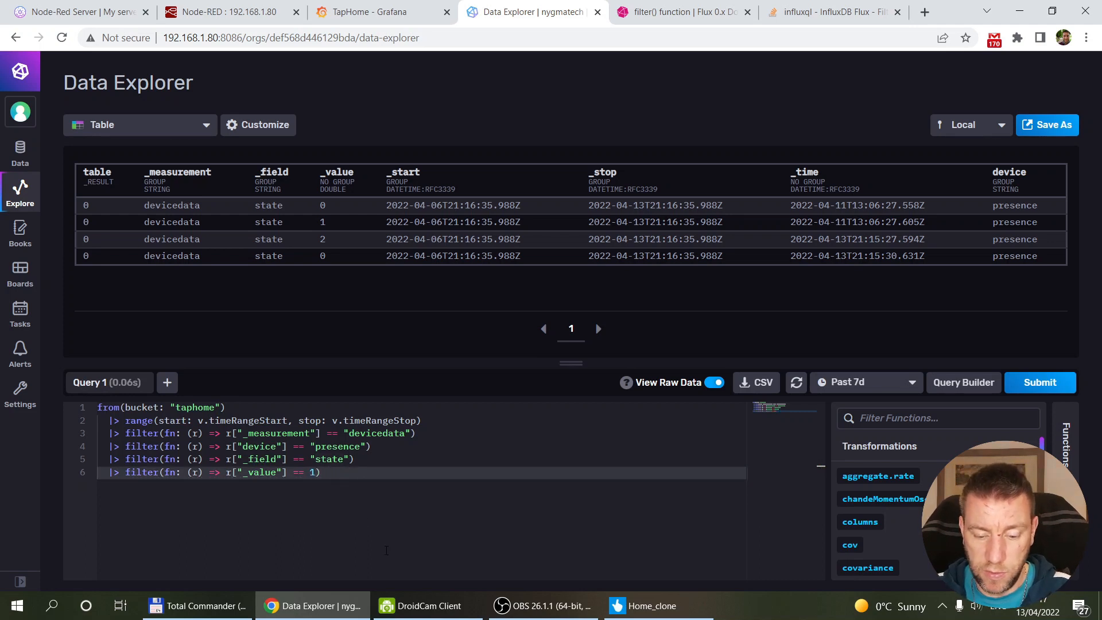
{"action": "left_click", "coordinate": [394, 464]}
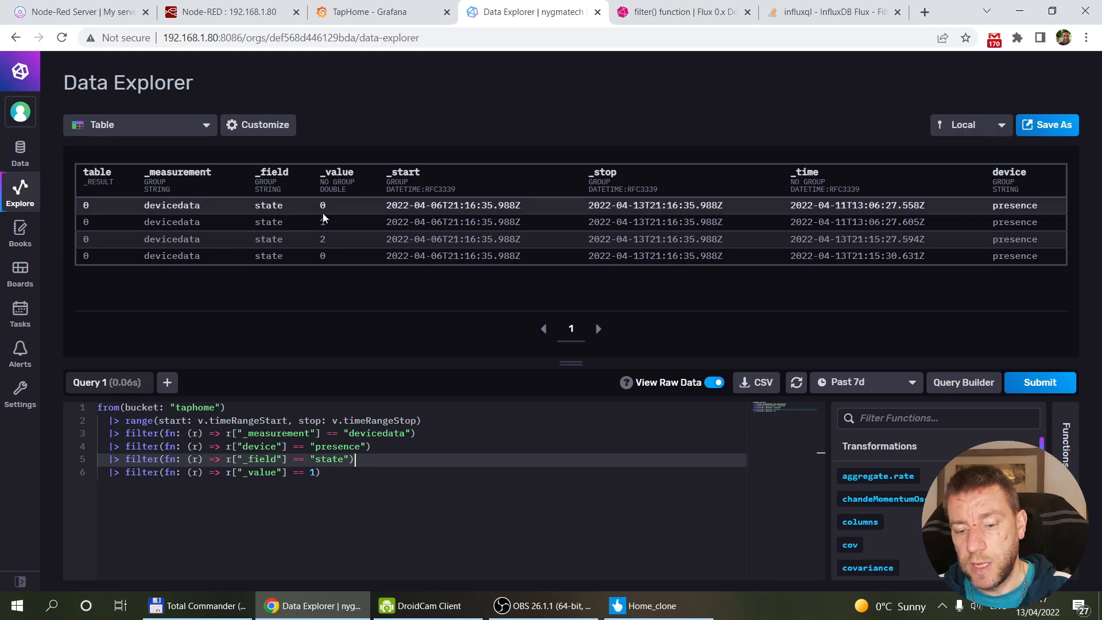
{"action": "left_click", "coordinate": [1027, 388]}
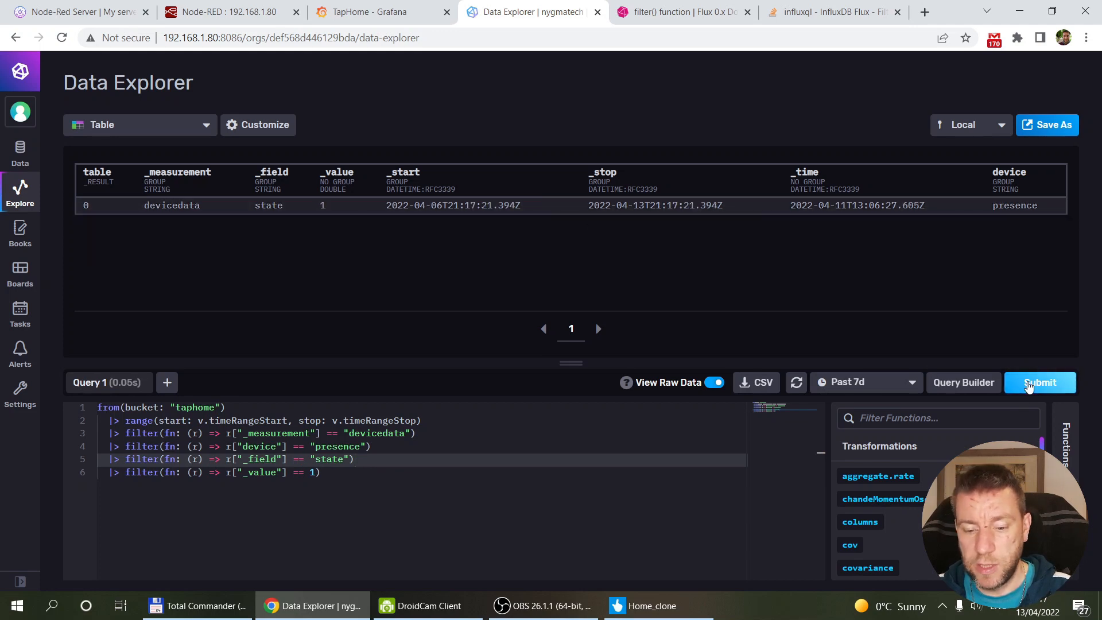
Step: Append |> count() as the last line of the Flux script and run the query
{"action": "left_click", "coordinate": [345, 473]}
{"action": "key", "text": "Return"}
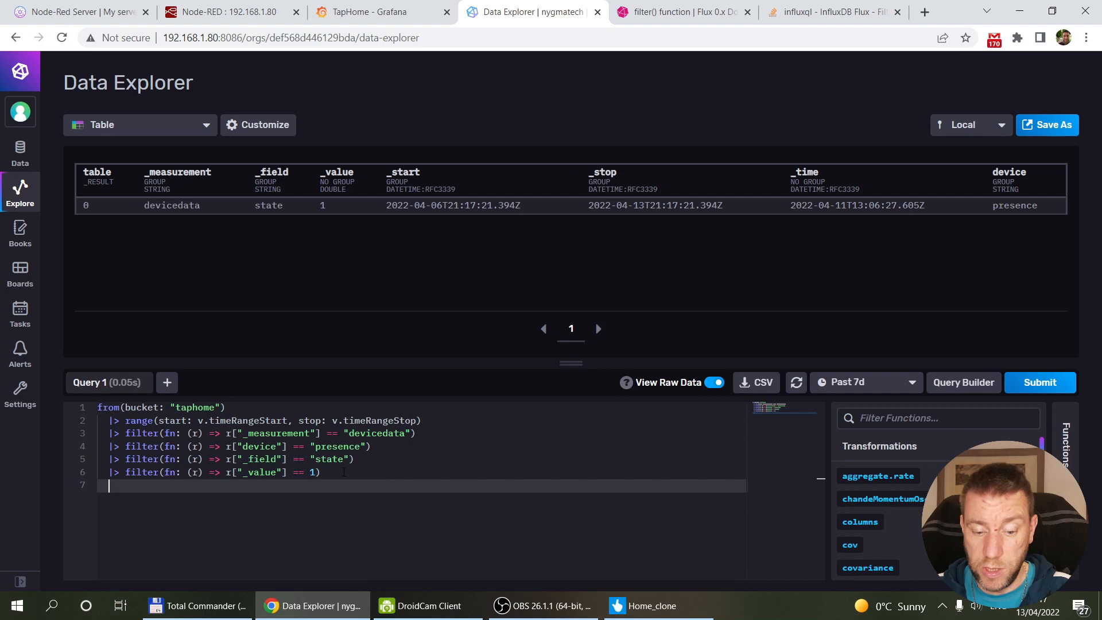
{"action": "type", "text": "|> "}
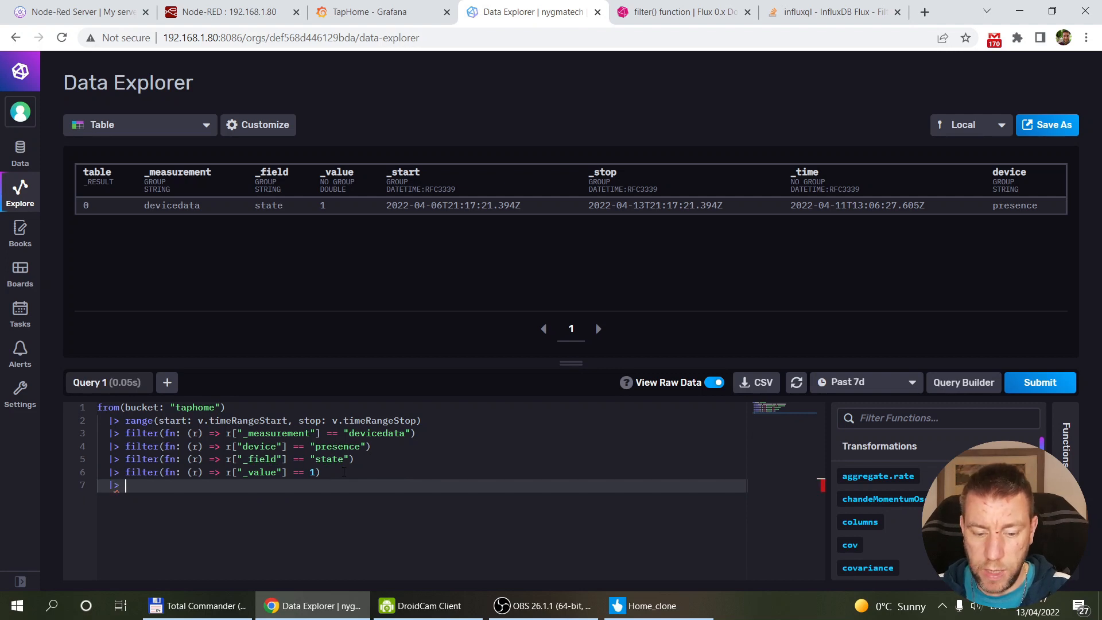
{"action": "type", "text": "count()"}
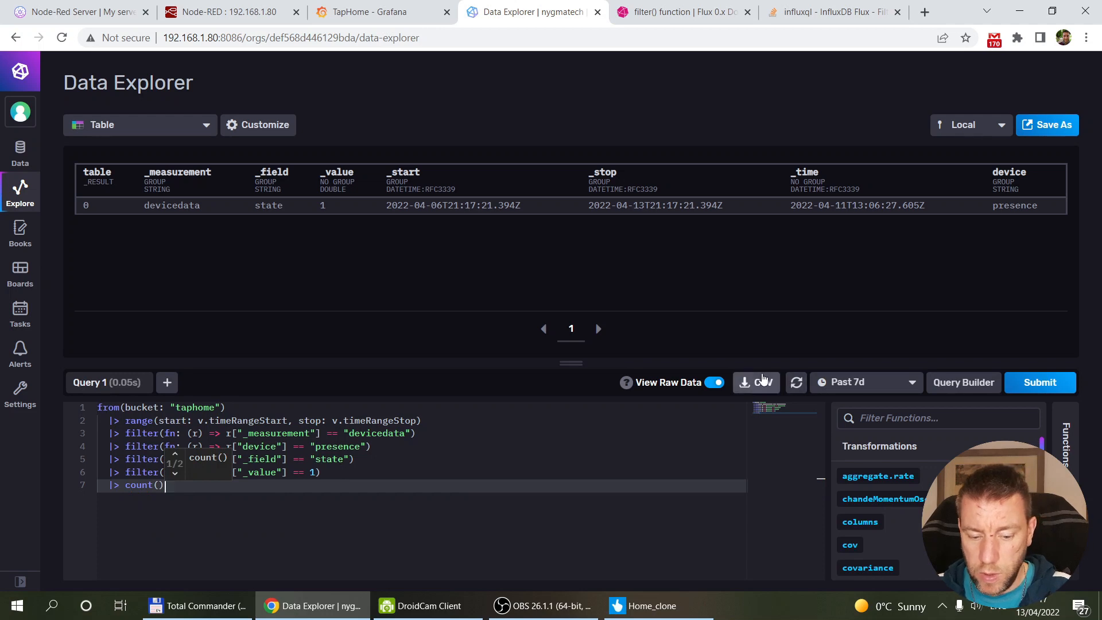
{"action": "left_click", "coordinate": [1057, 390]}
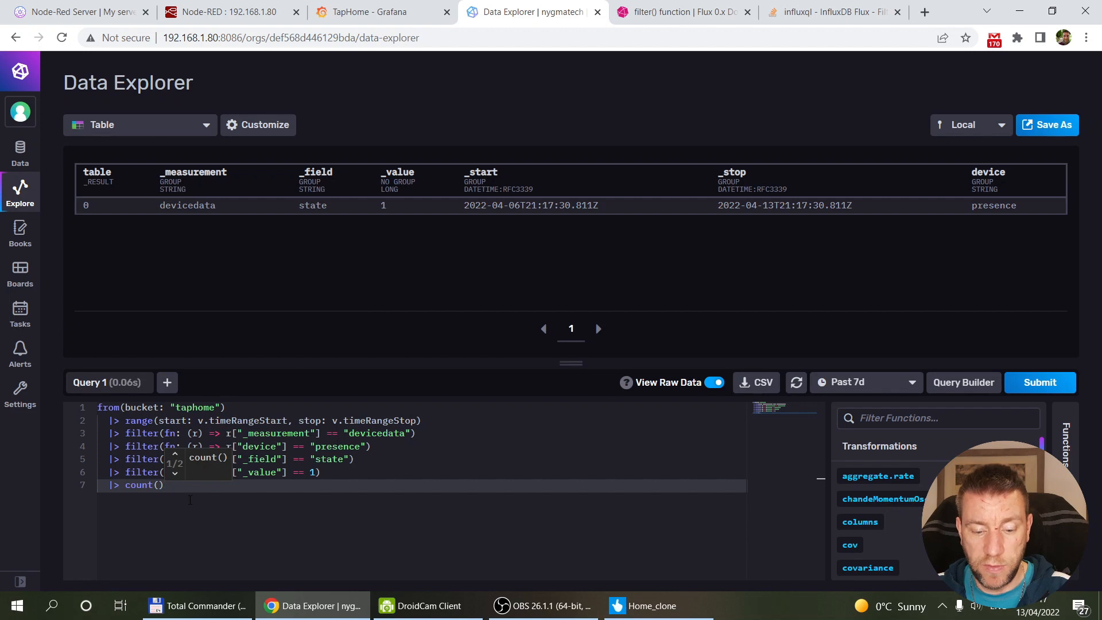
Step: Copy the whole Flux script into query A of the new panel in Grafana and set its visualization to Stat
{"action": "key", "text": "ctrl+a"}
{"action": "key", "text": "ctrl+c"}
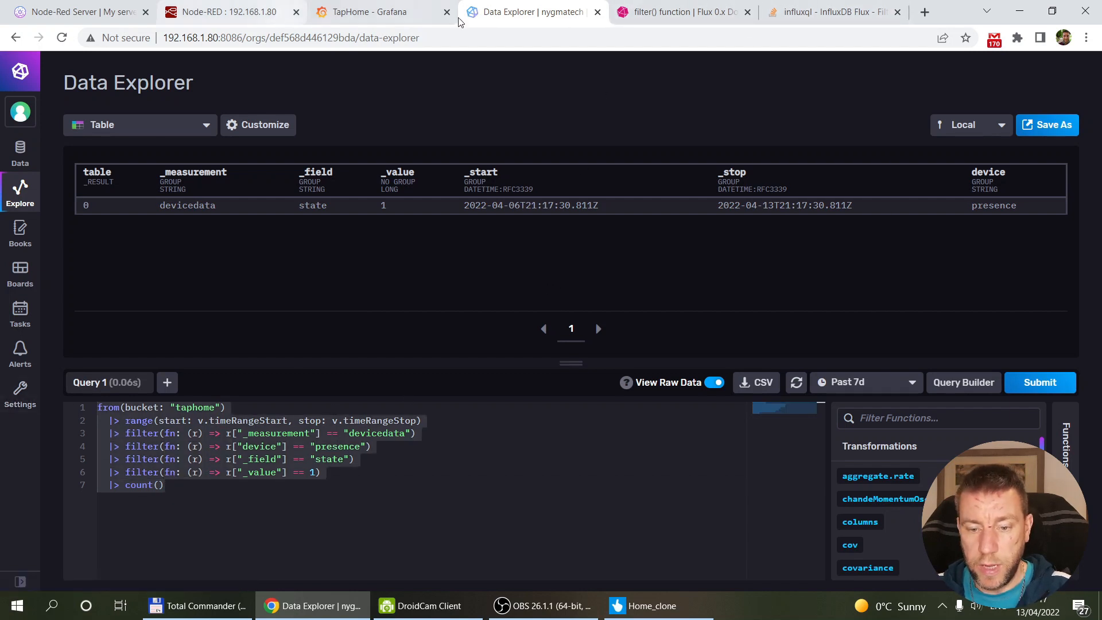
{"action": "left_click", "coordinate": [396, 12]}
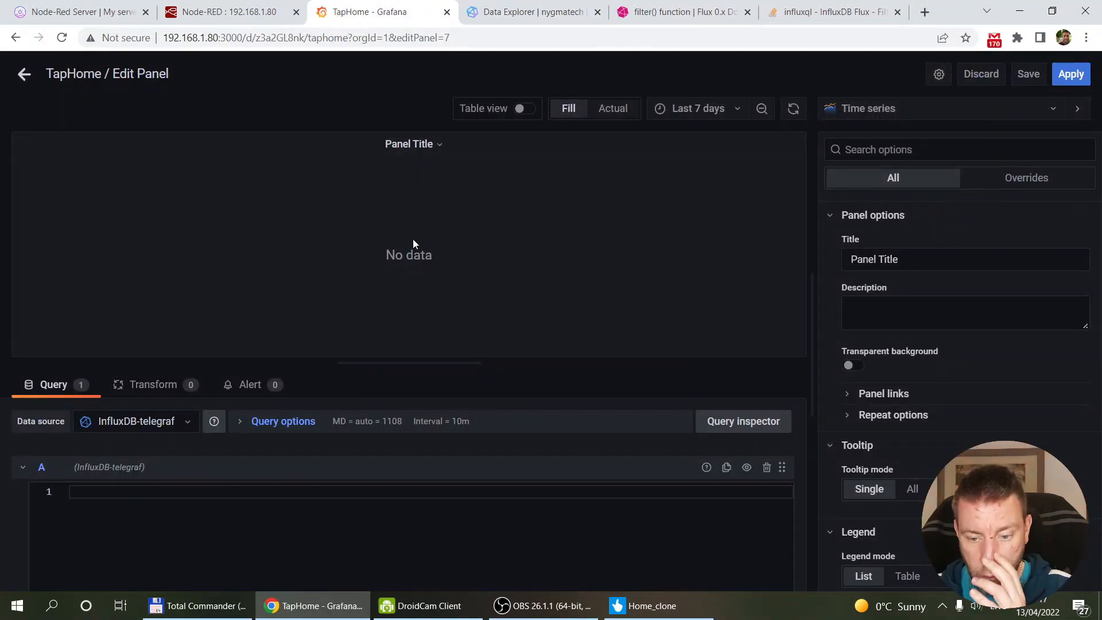
{"action": "left_click", "coordinate": [445, 499]}
{"action": "key", "text": "ctrl+v"}
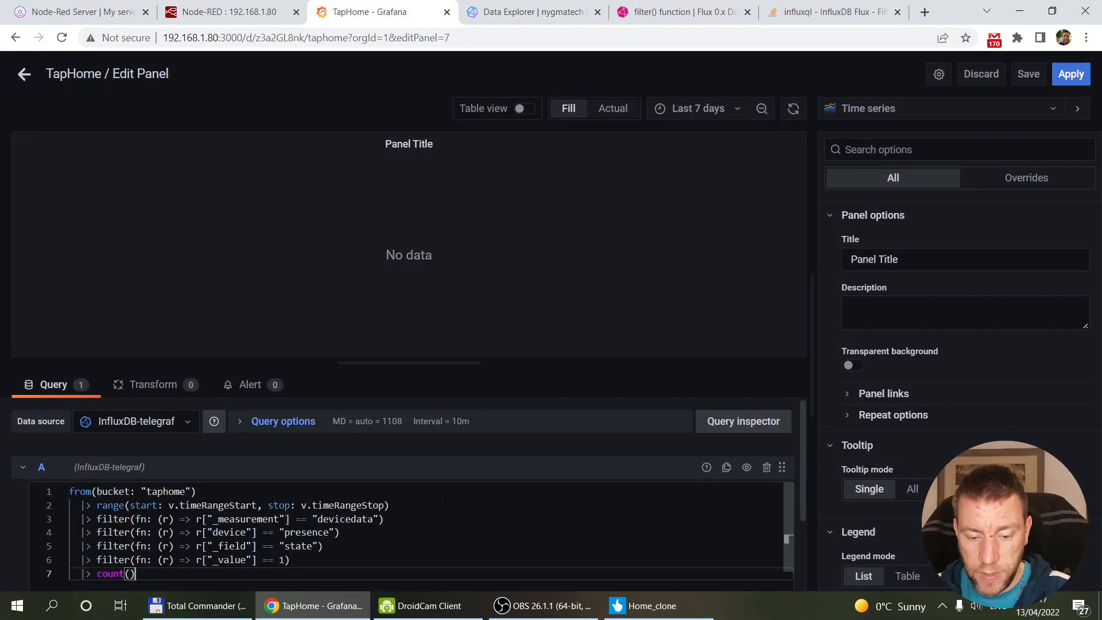
{"action": "left_click", "coordinate": [866, 109]}
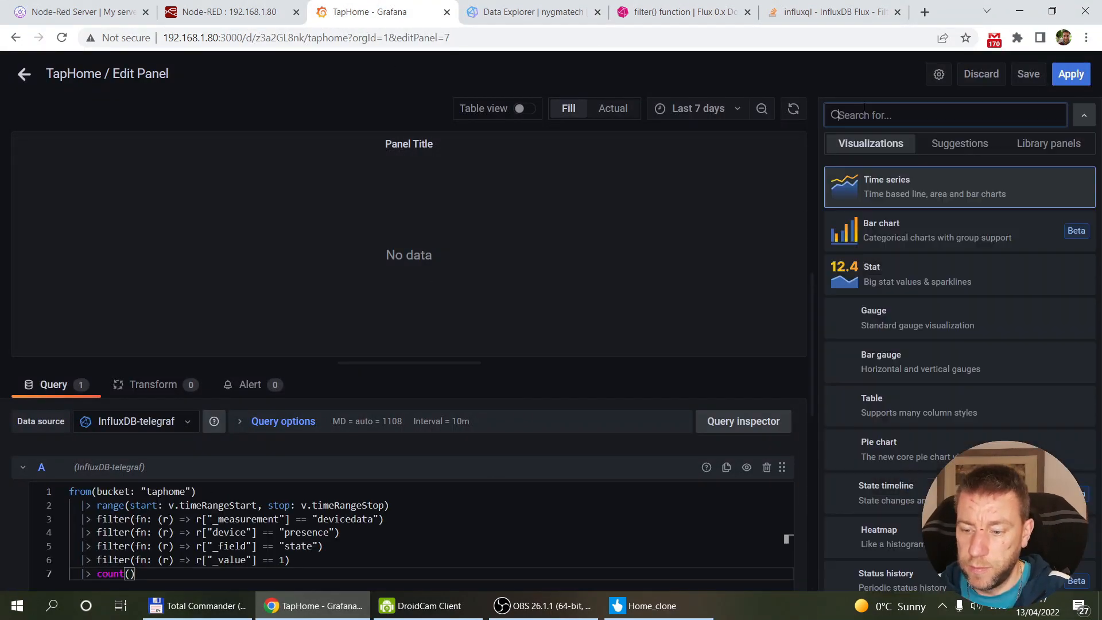
{"action": "left_click", "coordinate": [872, 274]}
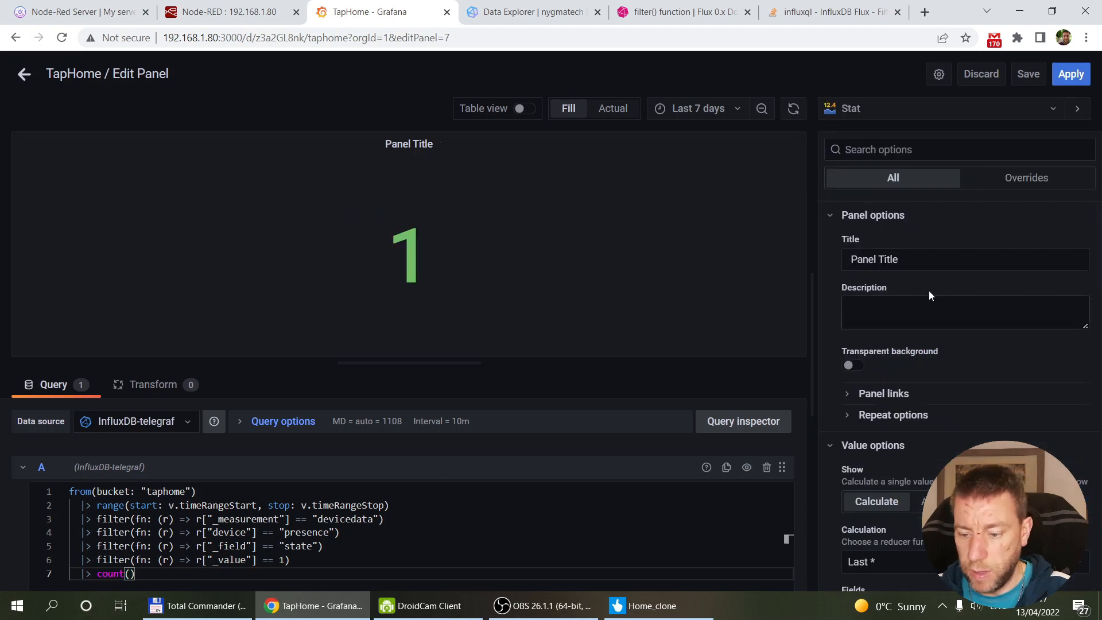
Step: Title the panel "Away Count" and apply it to the TapHome dashboard
{"action": "left_click_drag", "start_coordinate": [924, 259], "coordinate": [753, 257]}
{"action": "type", "text": "Away count"}
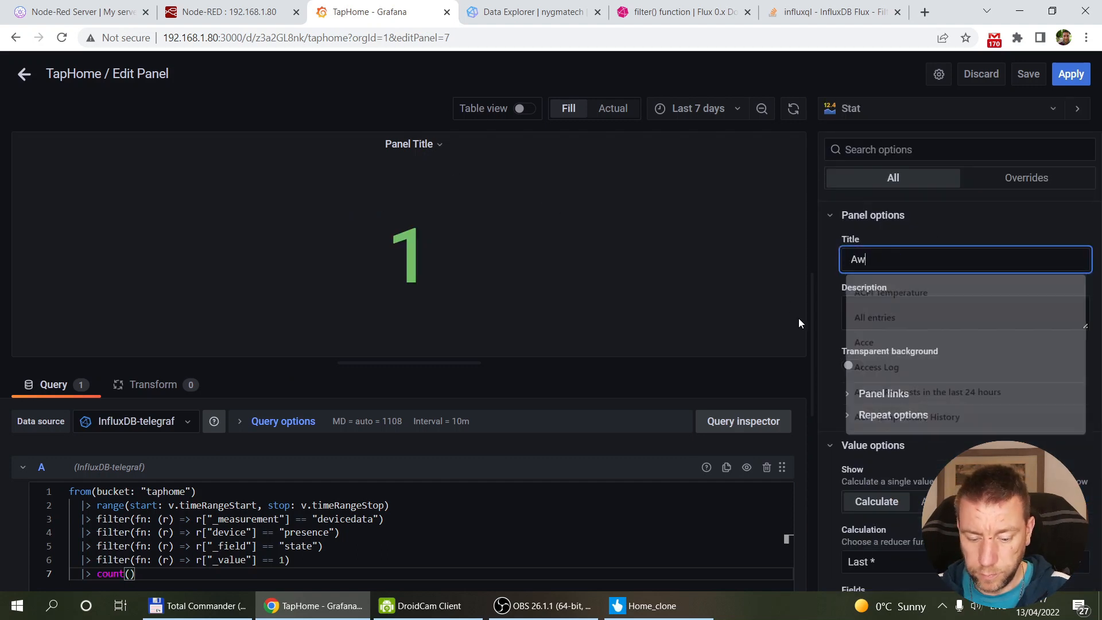
{"action": "key", "text": "BackSpace"}
{"action": "key", "text": "BackSpace"}
{"action": "key", "text": "BackSpace"}
{"action": "key", "text": "BackSpace"}
{"action": "key", "text": "BackSpace"}
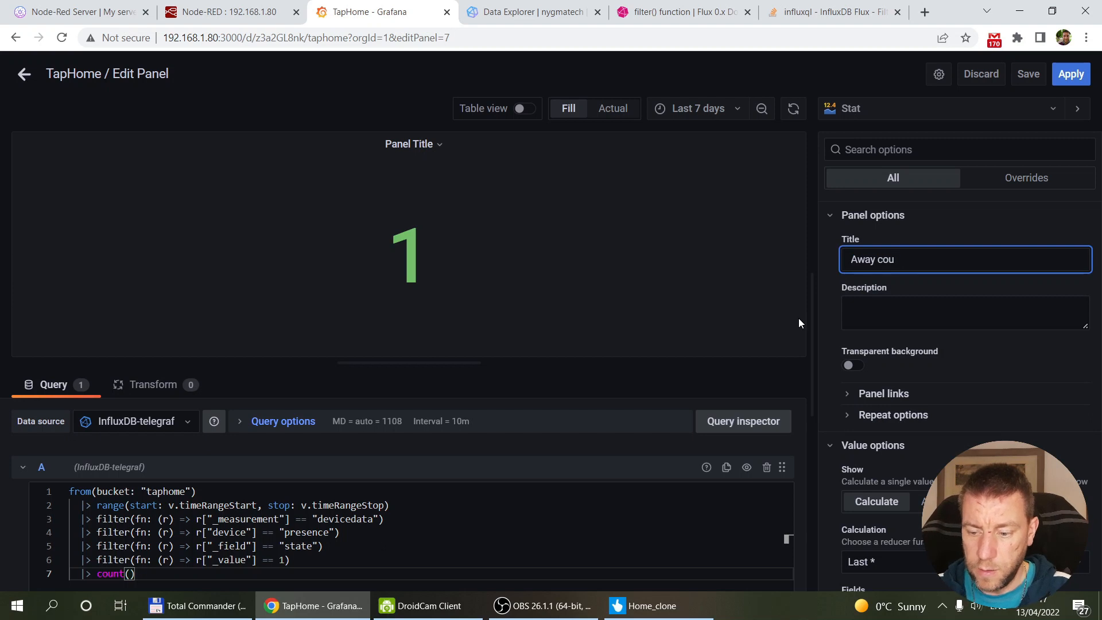
{"action": "type", "text": "Count"}
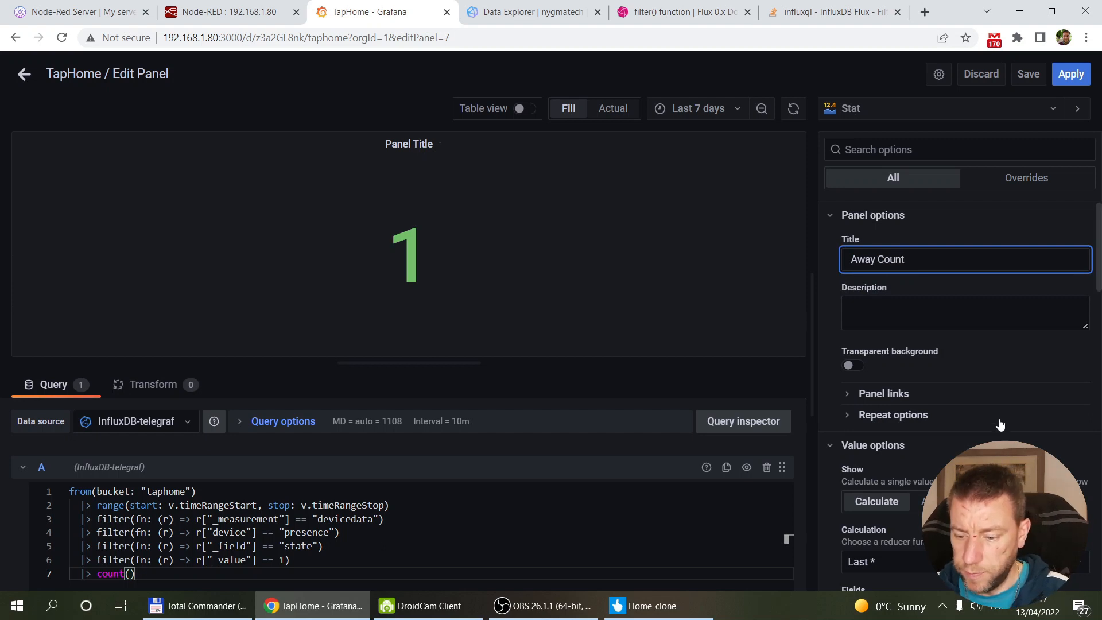
{"action": "scroll", "coordinate": [1001, 391], "scroll_direction": "down", "scroll_amount": 6}
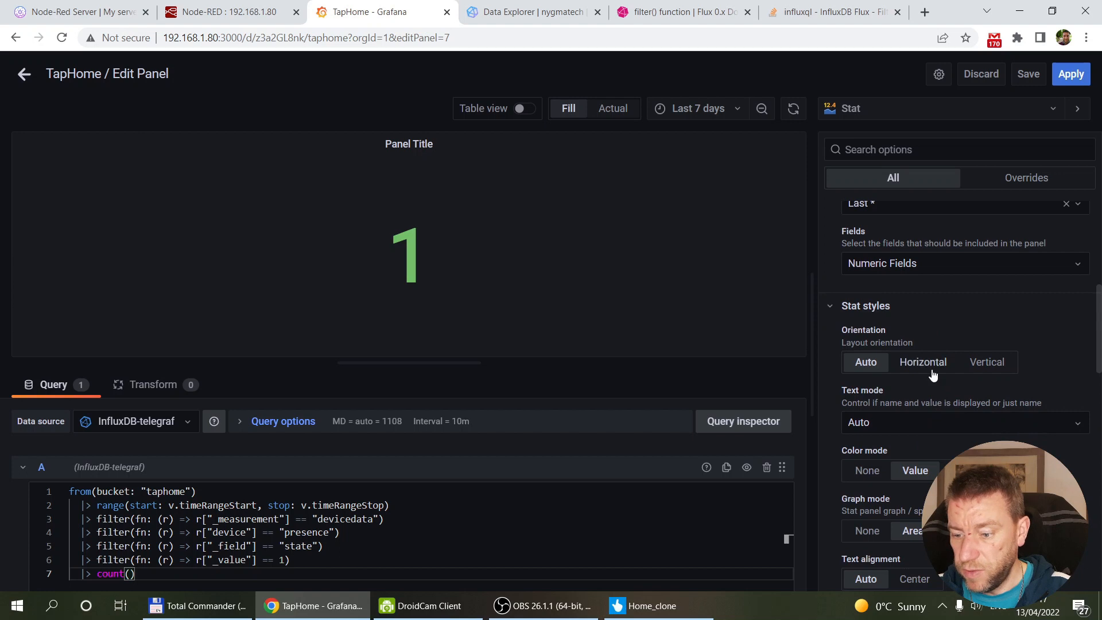
{"action": "scroll", "coordinate": [914, 443], "scroll_direction": "down", "scroll_amount": 4}
{"action": "scroll", "coordinate": [914, 442], "scroll_direction": "down", "scroll_amount": 5}
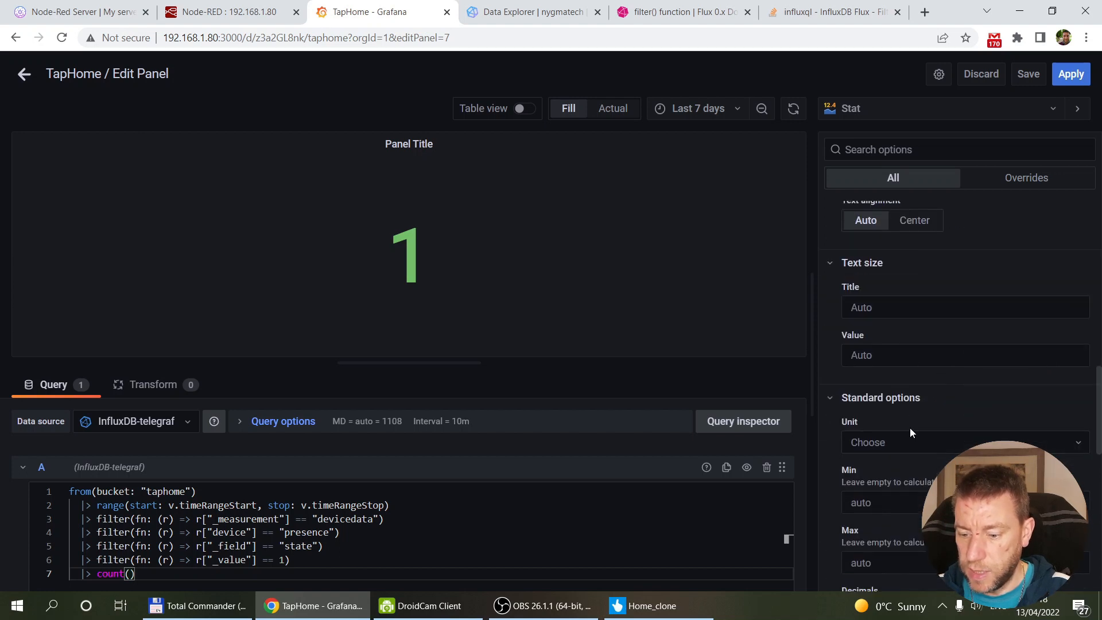
{"action": "left_click", "coordinate": [1085, 82]}
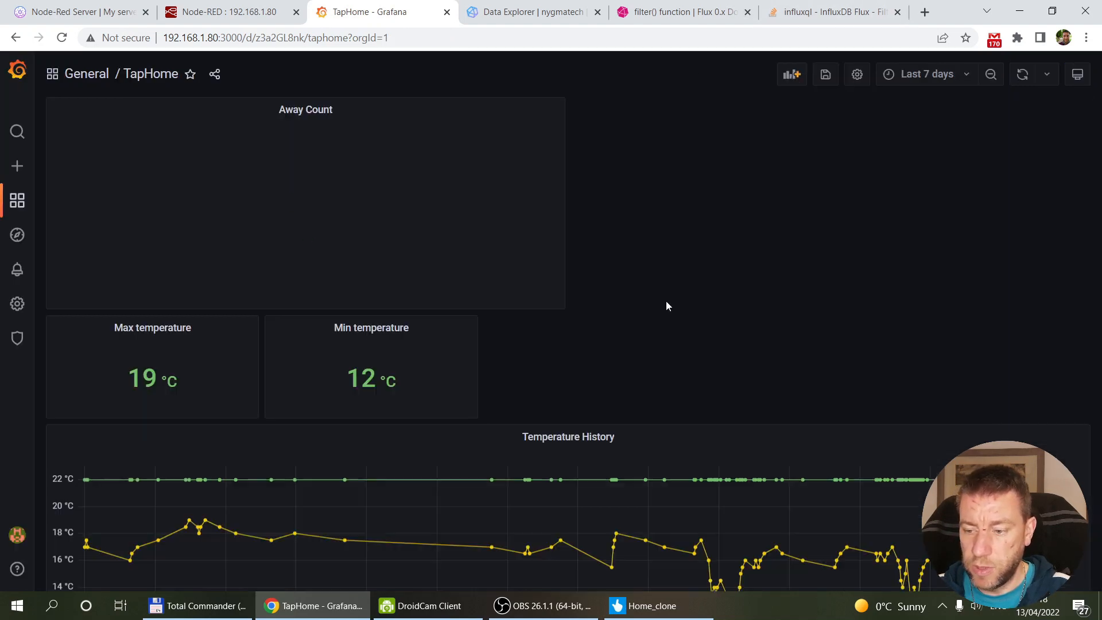
Step: Shrink the Away Count panel to the temperature panels' size beside Min temperature and save the dashboard
{"action": "left_click_drag", "start_coordinate": [562, 304], "coordinate": [249, 196]}
{"action": "left_click_drag", "start_coordinate": [164, 134], "coordinate": [604, 247]}
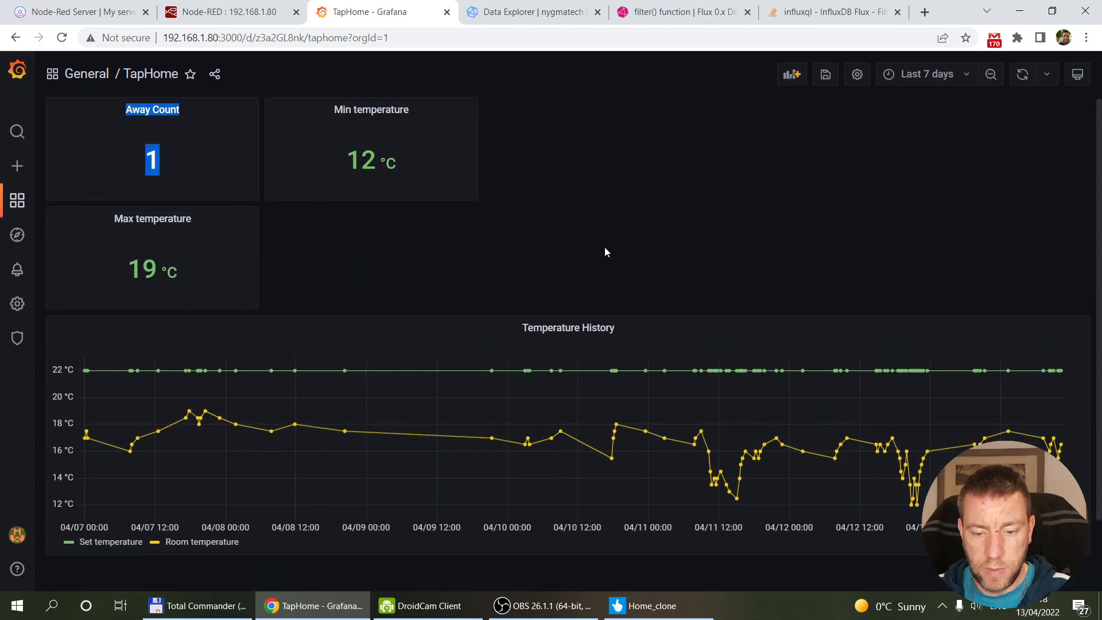
{"action": "left_click", "coordinate": [220, 138]}
{"action": "left_click_drag", "start_coordinate": [185, 111], "coordinate": [630, 107]}
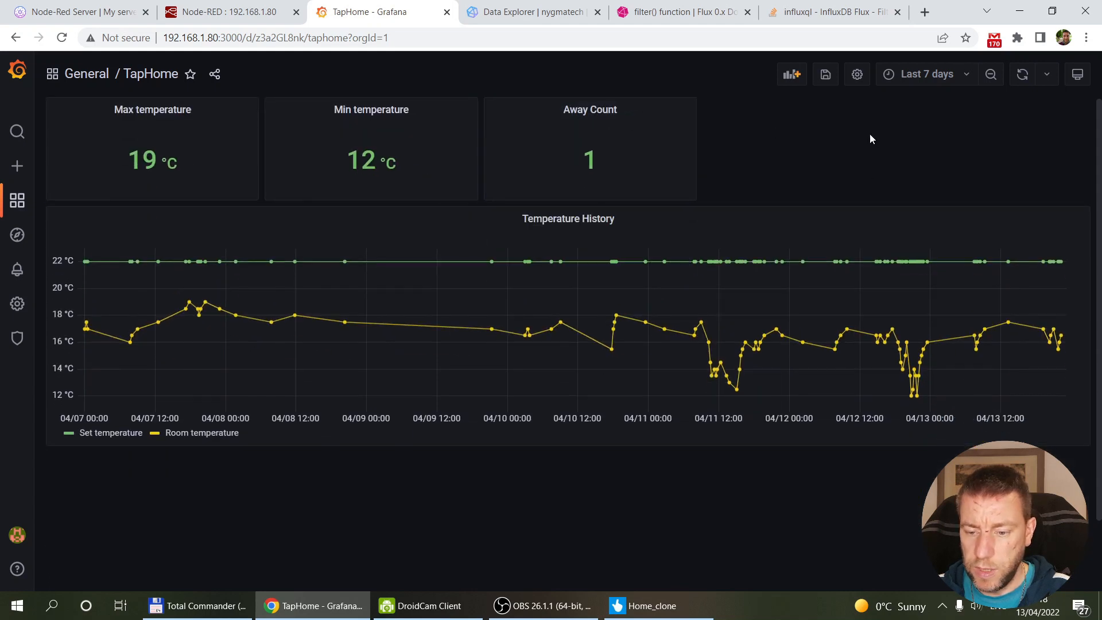
{"action": "left_click", "coordinate": [825, 74]}
{"action": "left_click", "coordinate": [689, 227]}
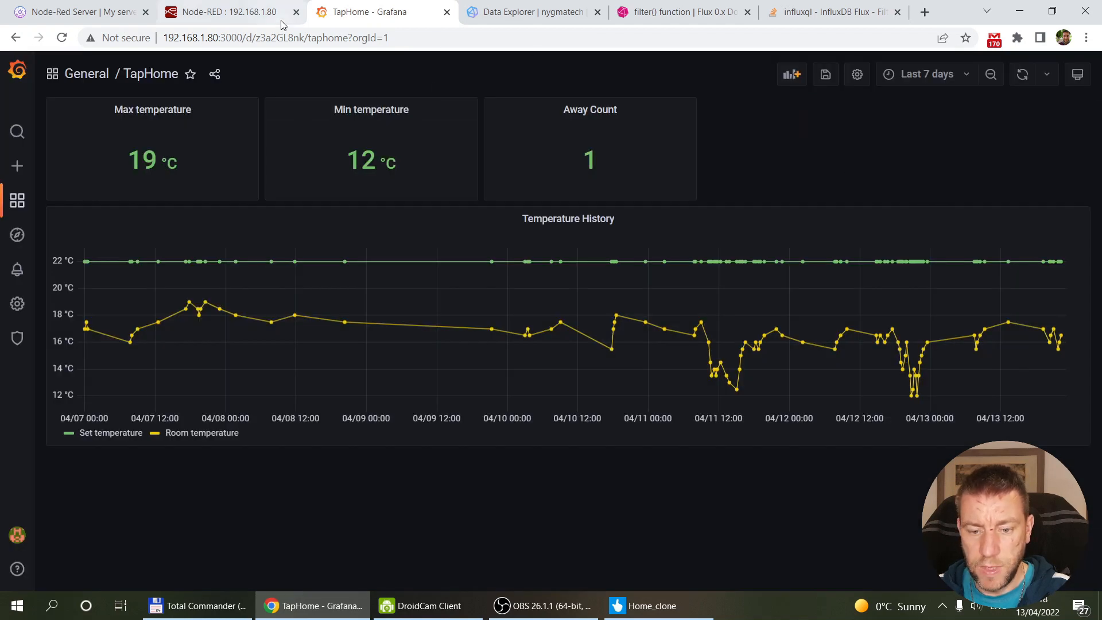
Step: Set the Presence device to Away in the TapHome app and refresh the Grafana dashboard
{"action": "left_click", "coordinate": [639, 605]}
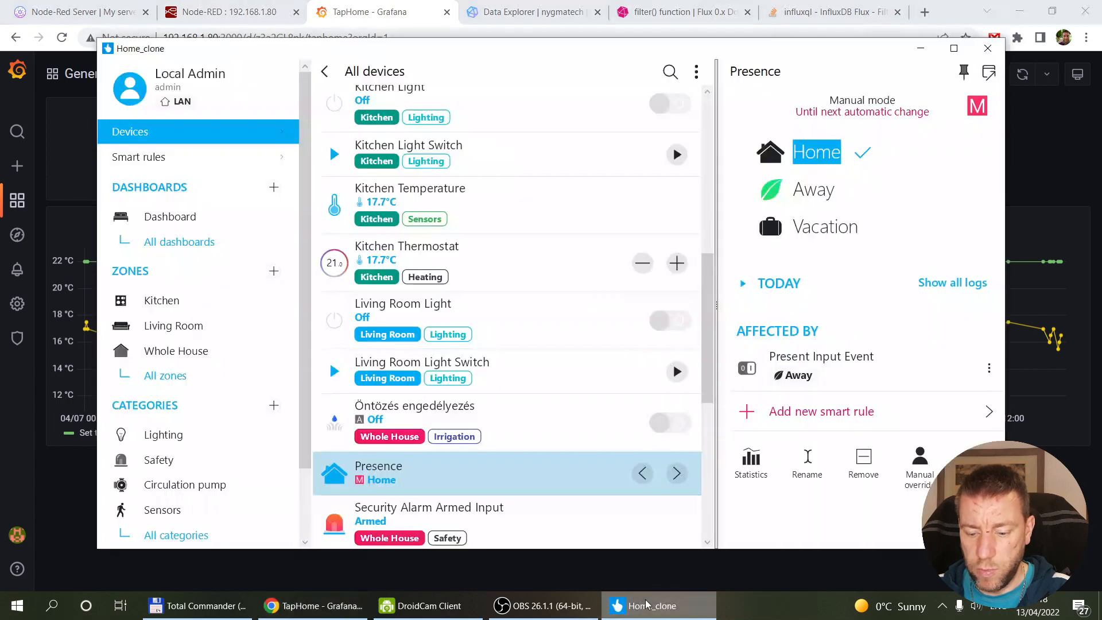
{"action": "left_click", "coordinate": [812, 190]}
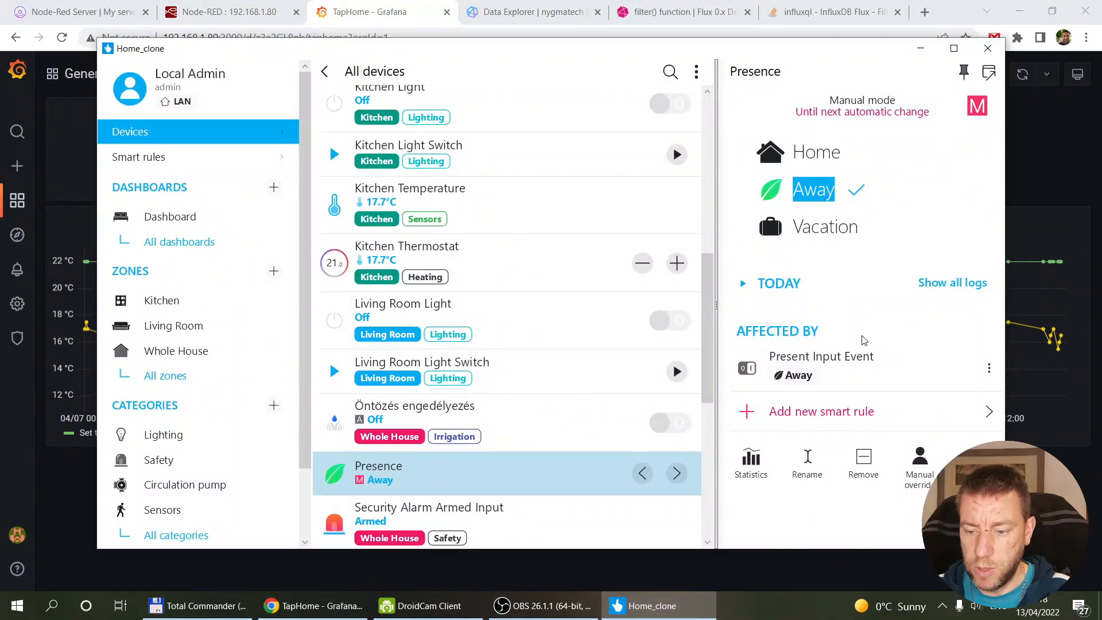
{"action": "left_click", "coordinate": [956, 14]}
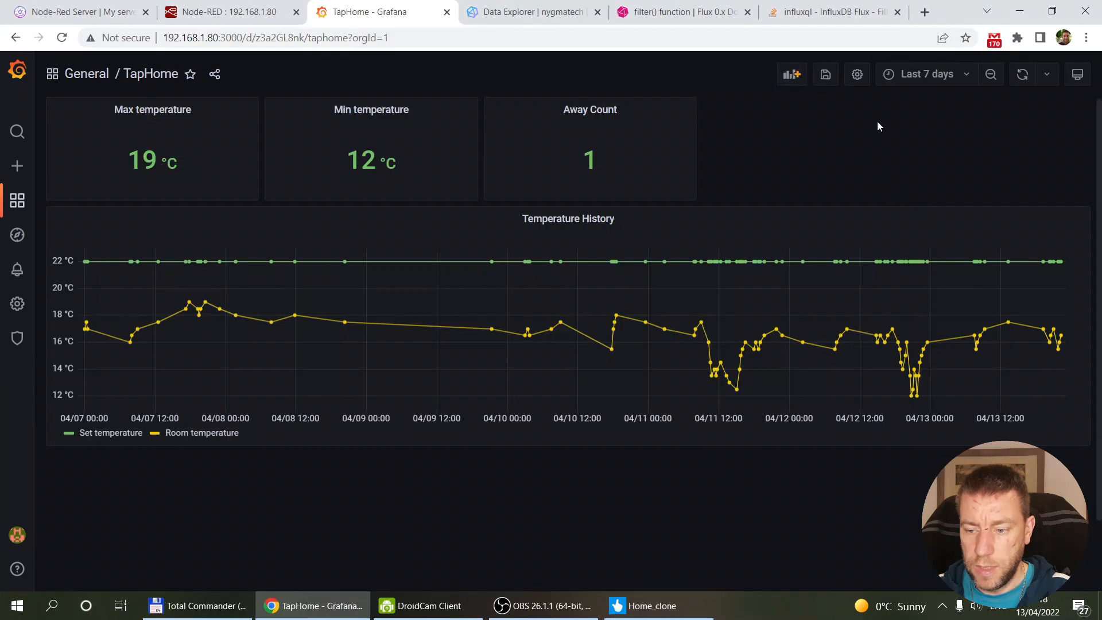
{"action": "left_click", "coordinate": [1022, 74]}
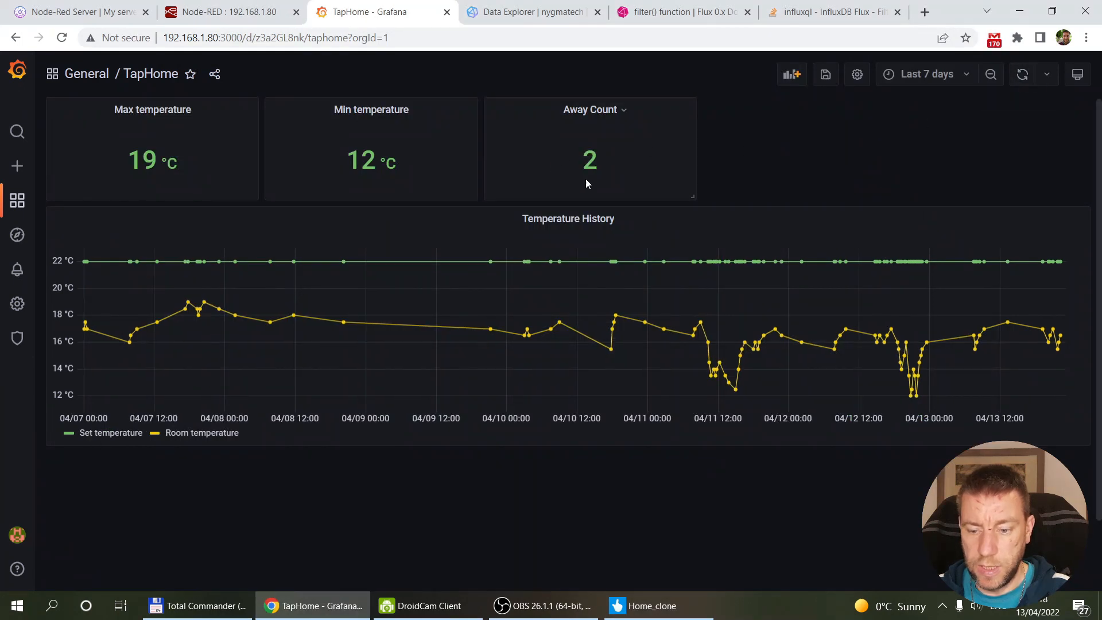
Step: Switch to the TapHome app, set Presence back to Home, and refresh the Grafana dashboard again
{"action": "key", "text": "alt+Tab"}
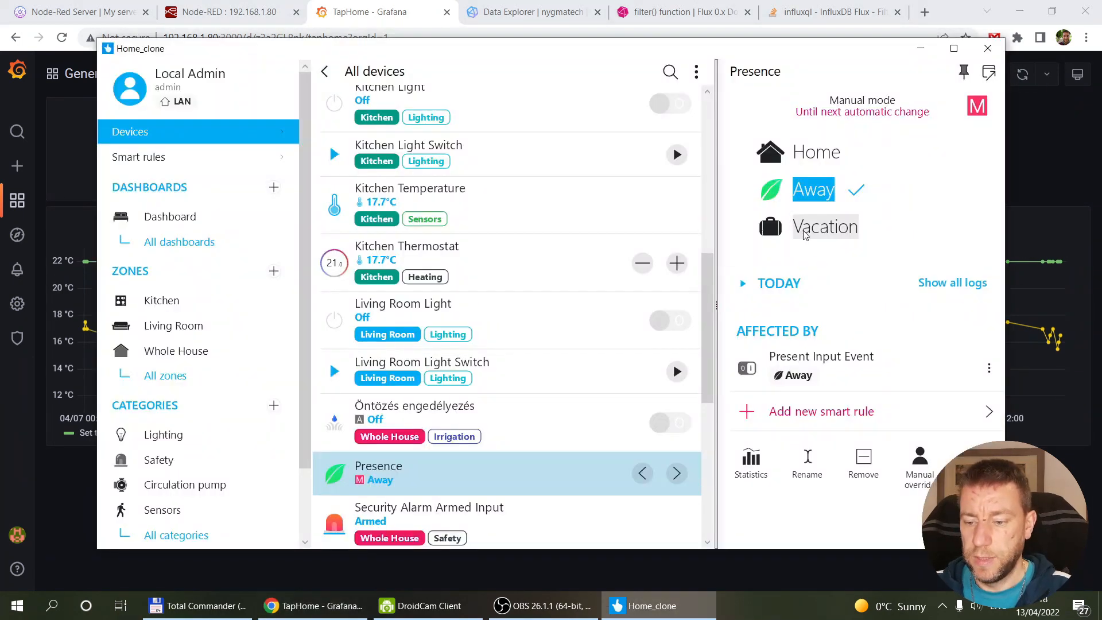
{"action": "left_click", "coordinate": [812, 164]}
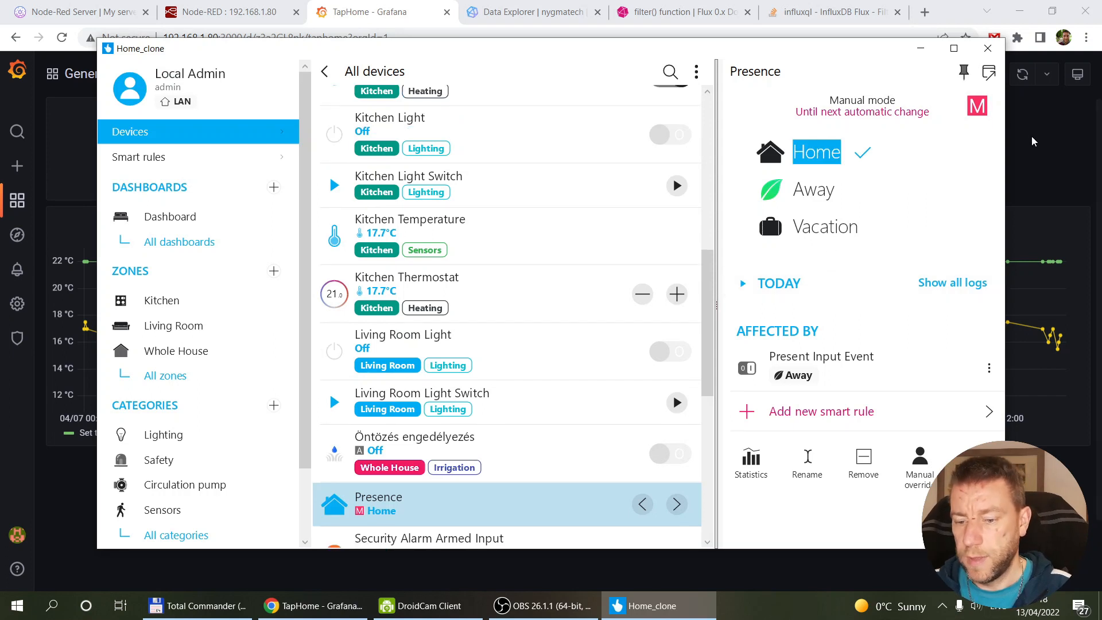
{"action": "left_click", "coordinate": [1033, 122]}
{"action": "left_click", "coordinate": [1024, 79]}
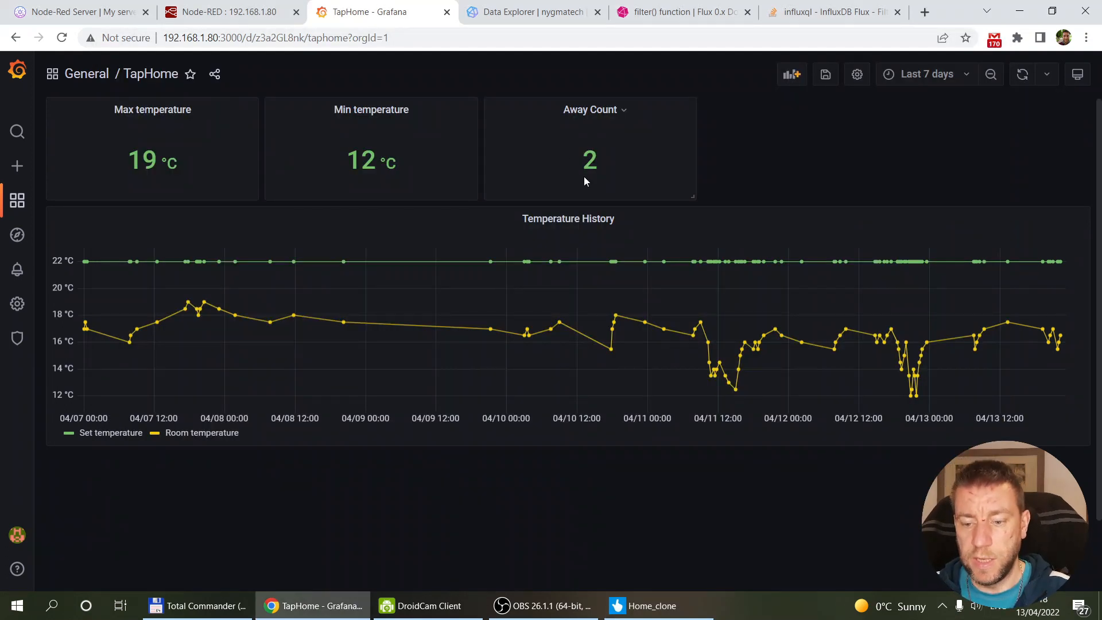